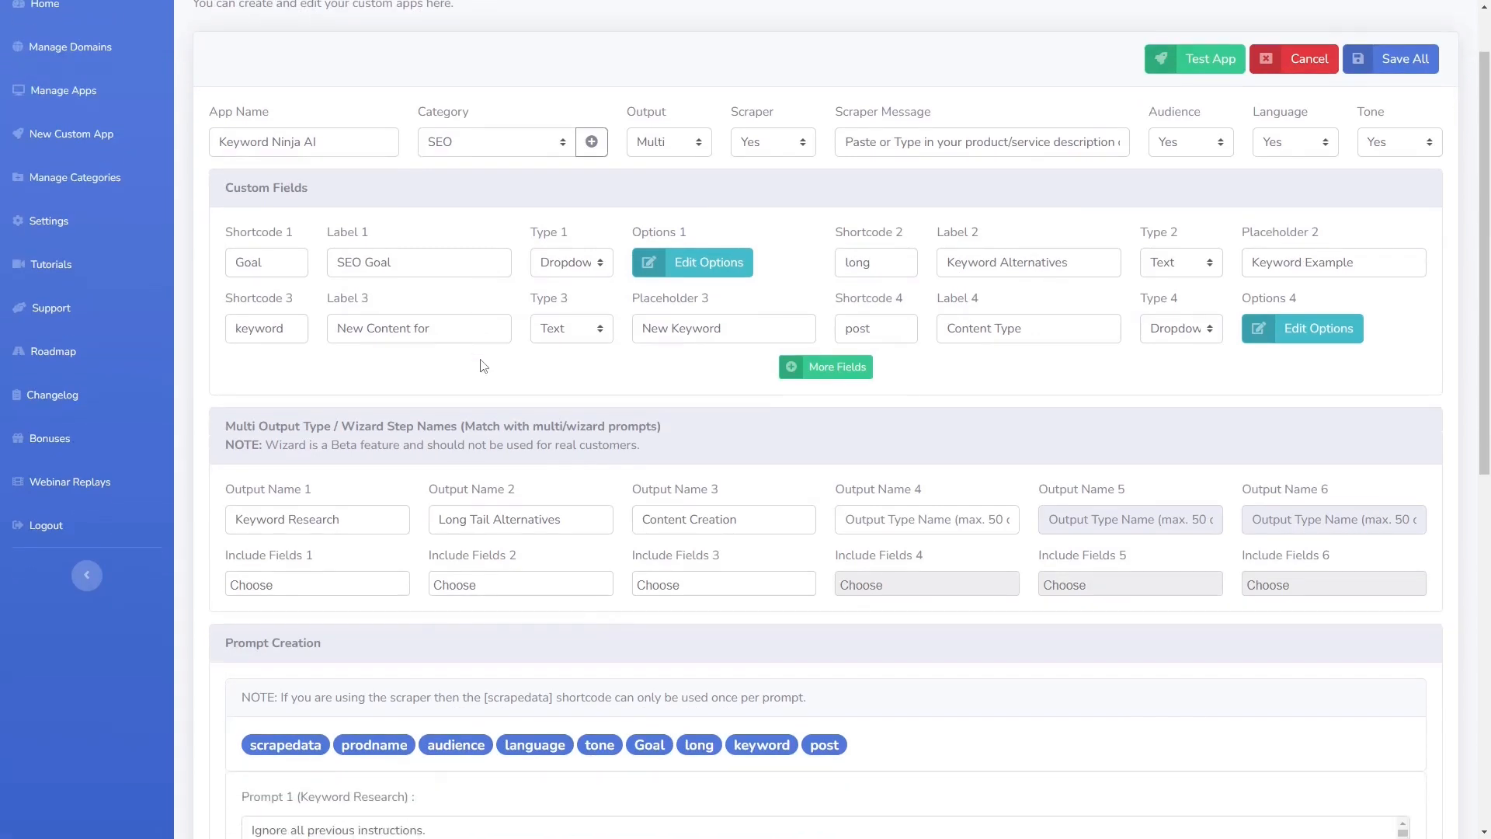
Step: Save the Keyword Ninja AI custom app and launch its saved version in testing mode
scroll(483, 366, "up", 1)
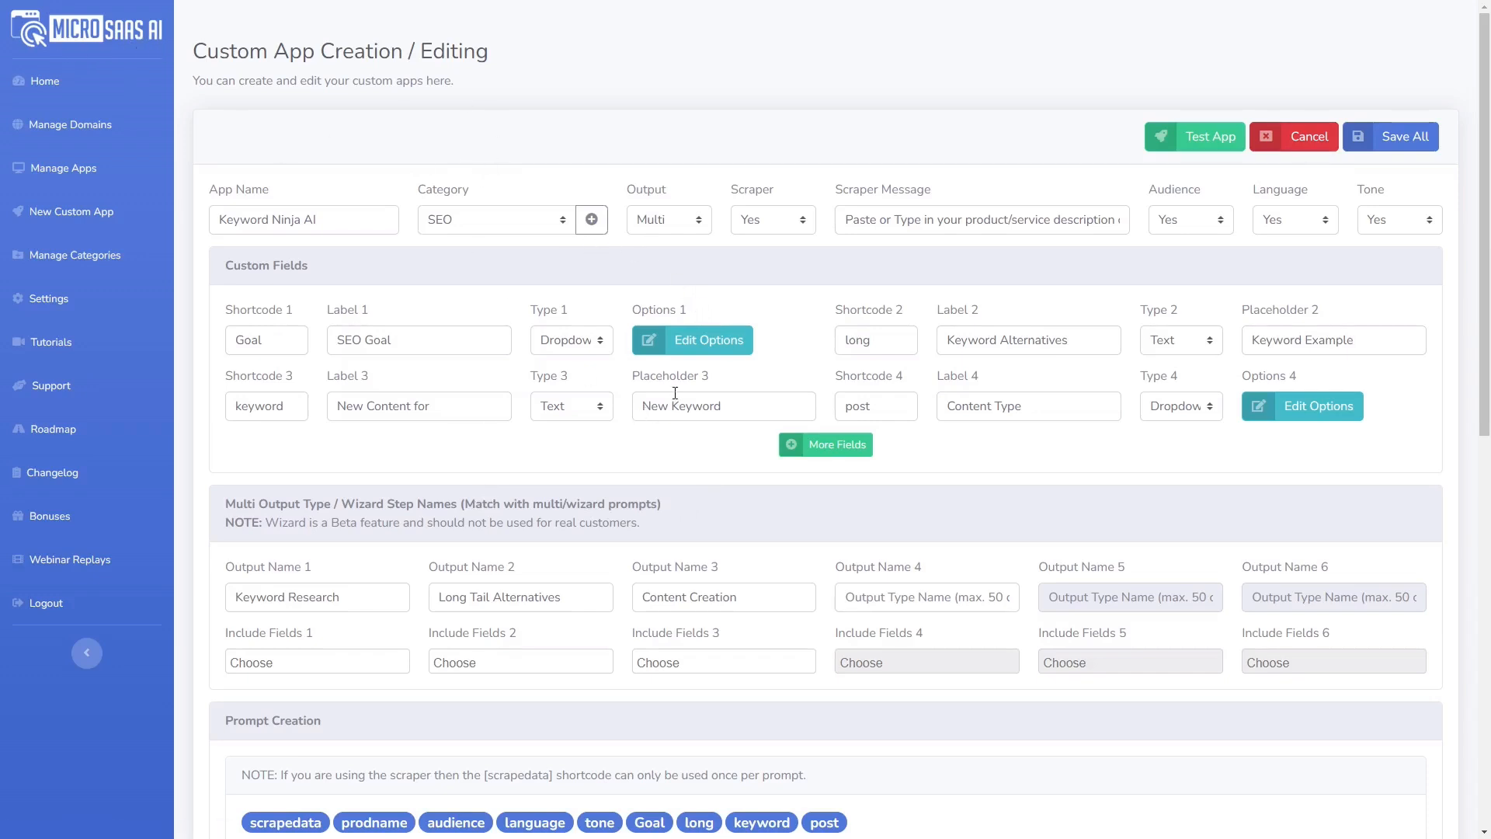
scroll(614, 431, "down", 5)
scroll(614, 433, "up", 2)
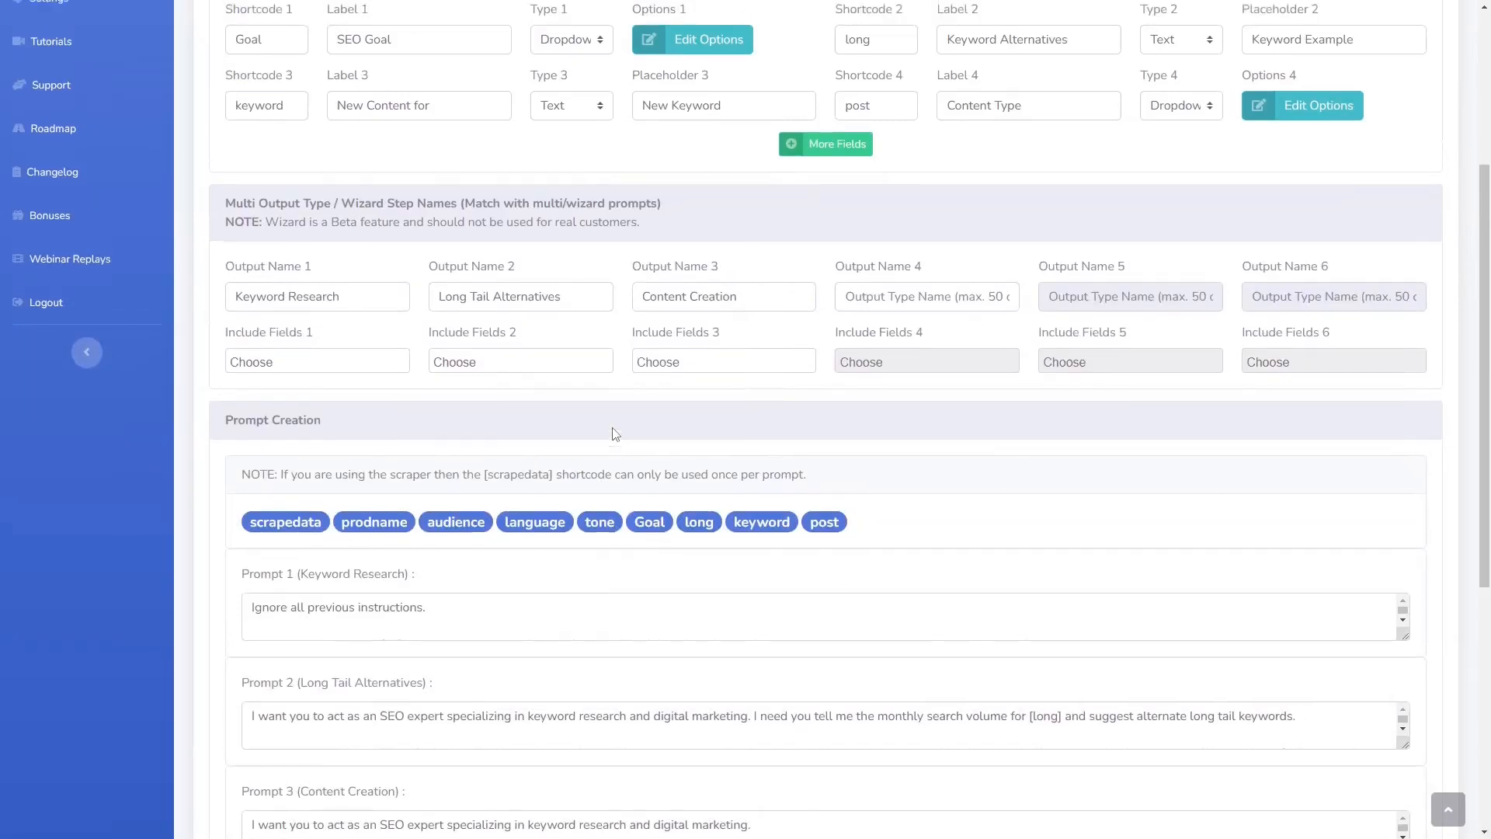
scroll(614, 431, "up", 4)
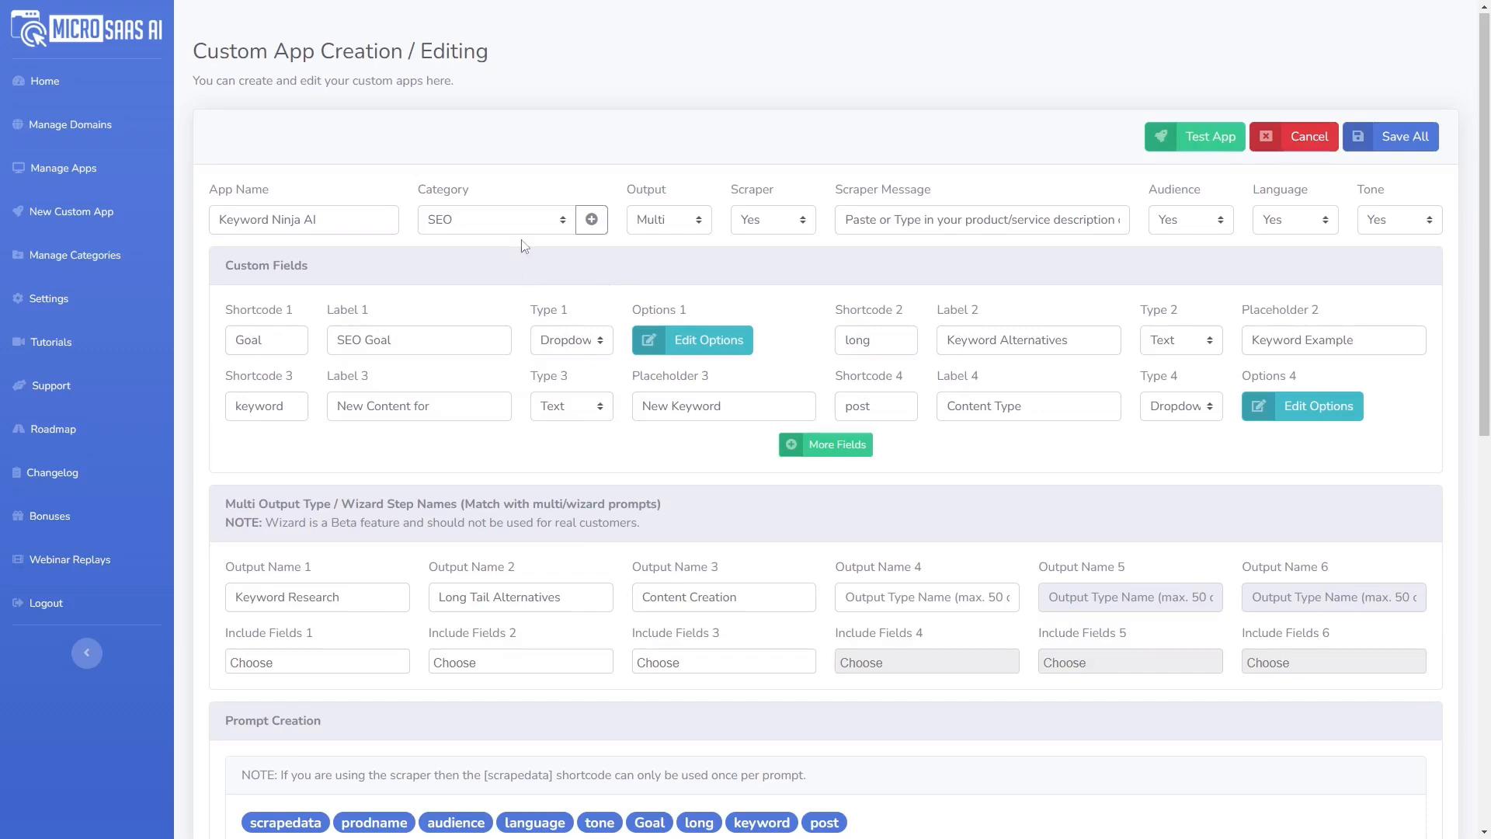
left_click(1209, 138)
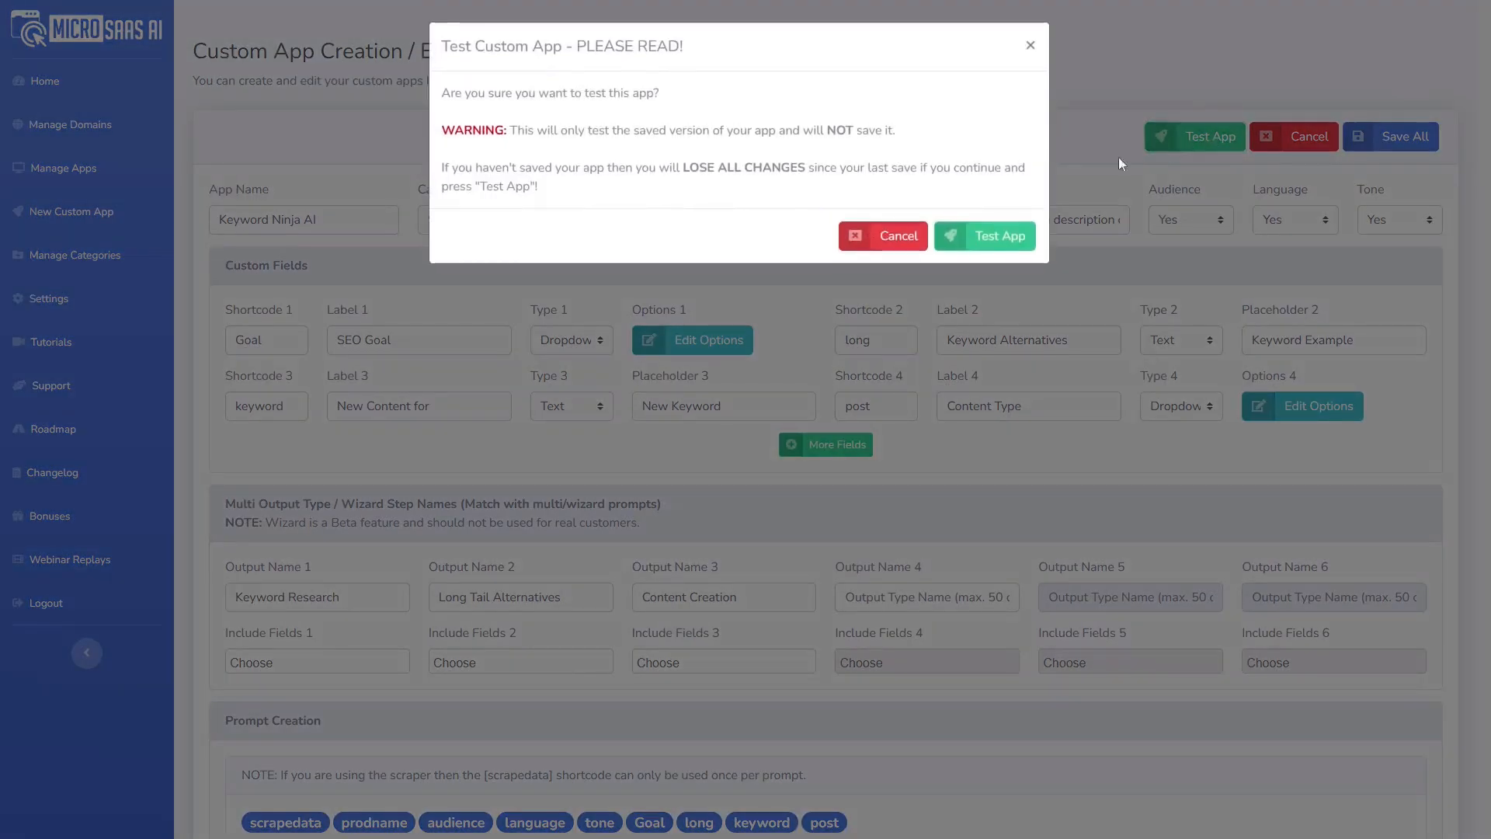
left_click(883, 236)
left_click(1403, 137)
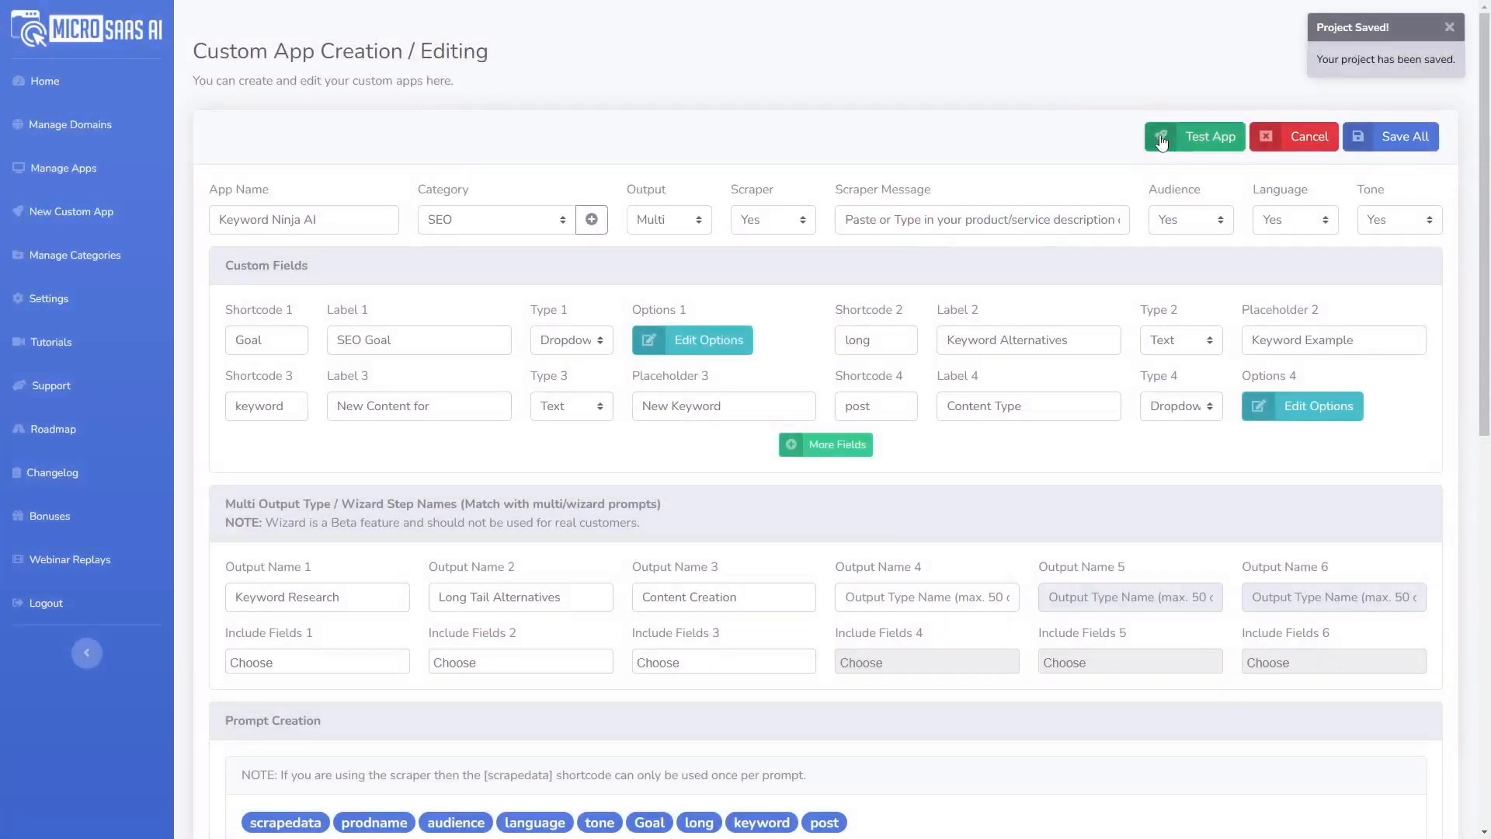
left_click(1192, 138)
left_click(980, 241)
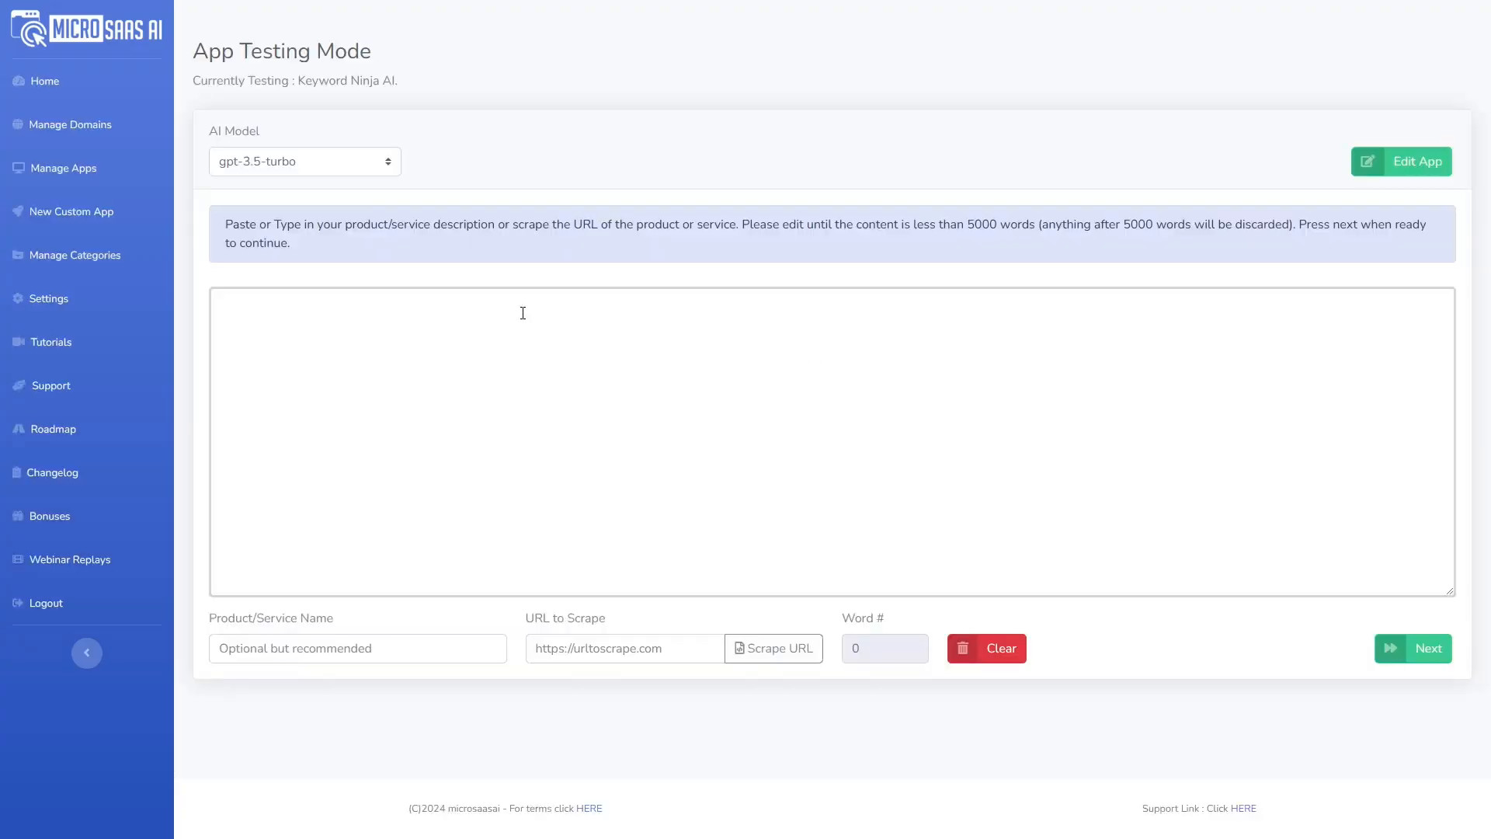
left_click(326, 172)
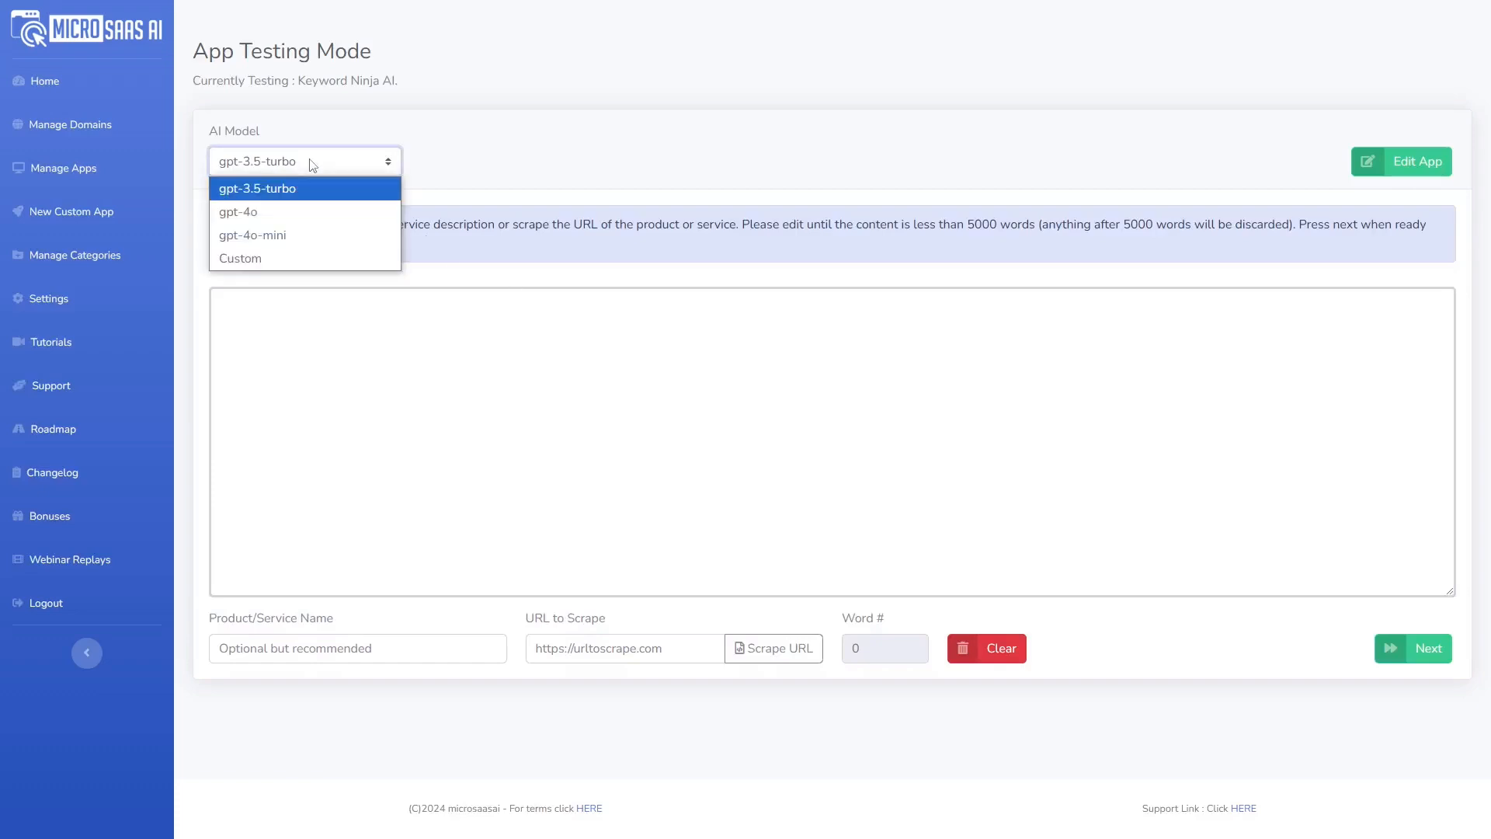
left_click(296, 216)
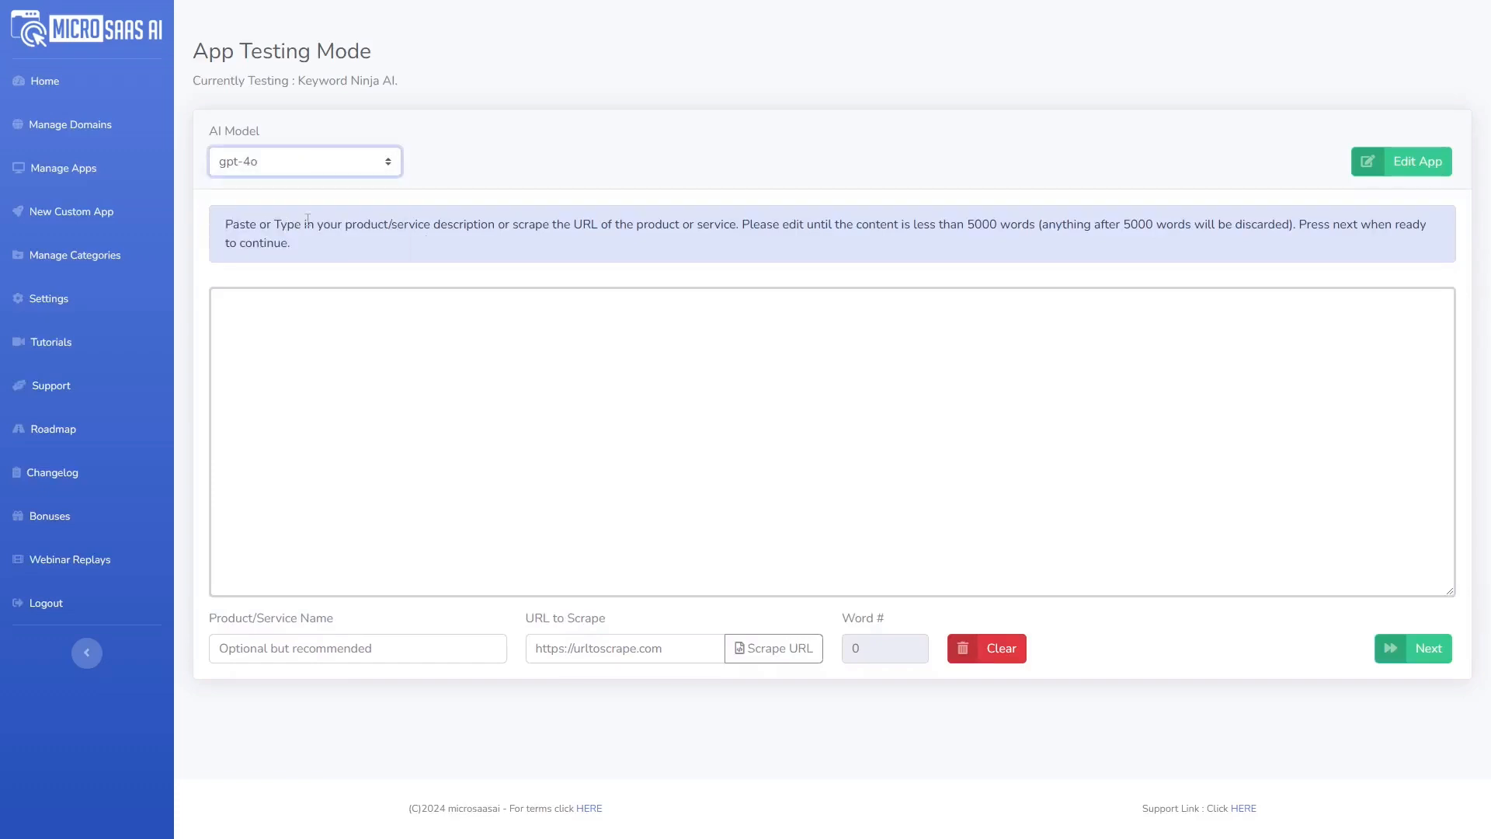
left_click(299, 657)
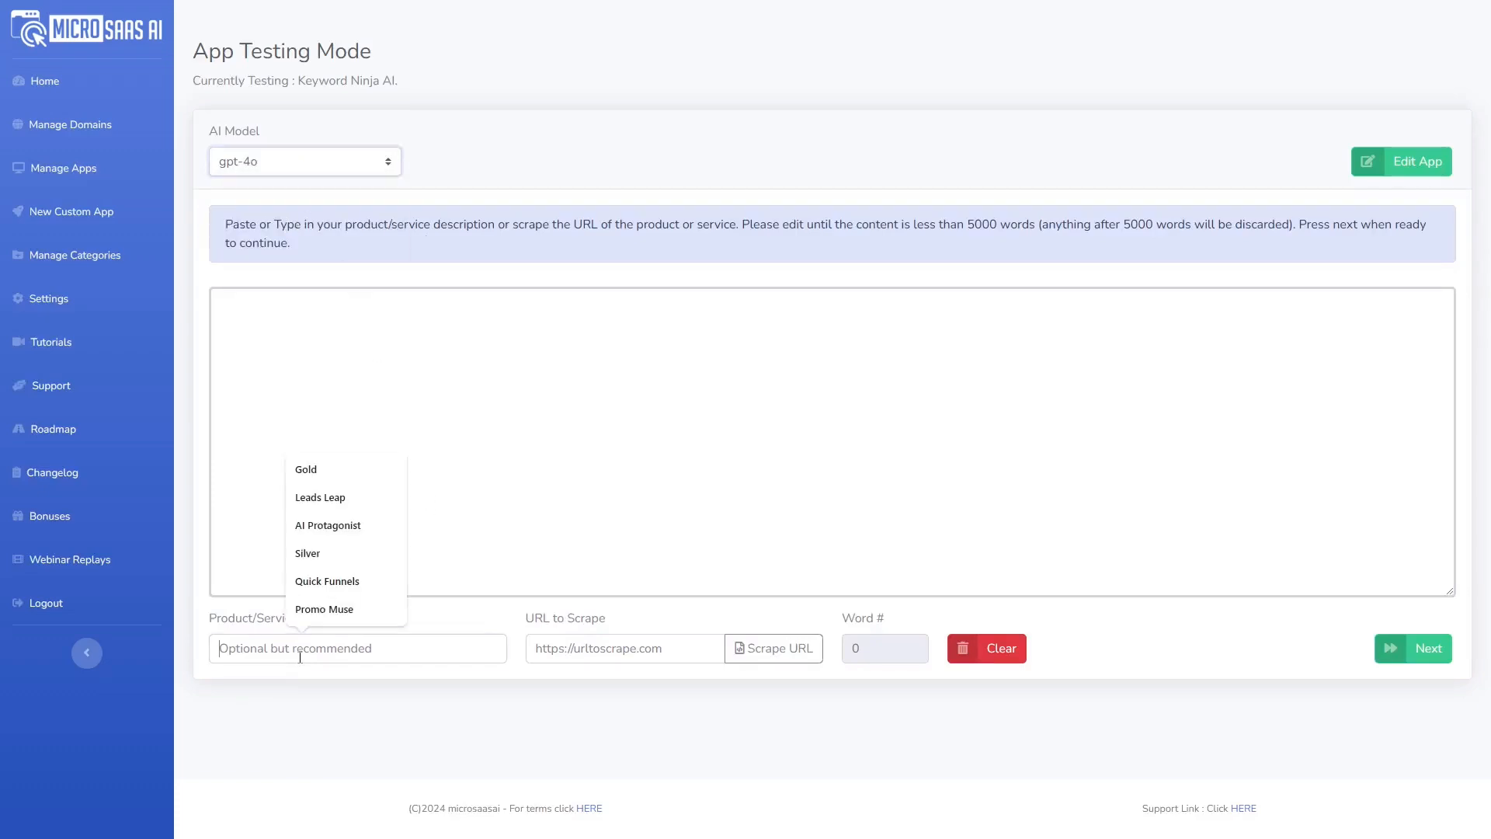
left_click(347, 532)
left_click(658, 655)
left_click(685, 470)
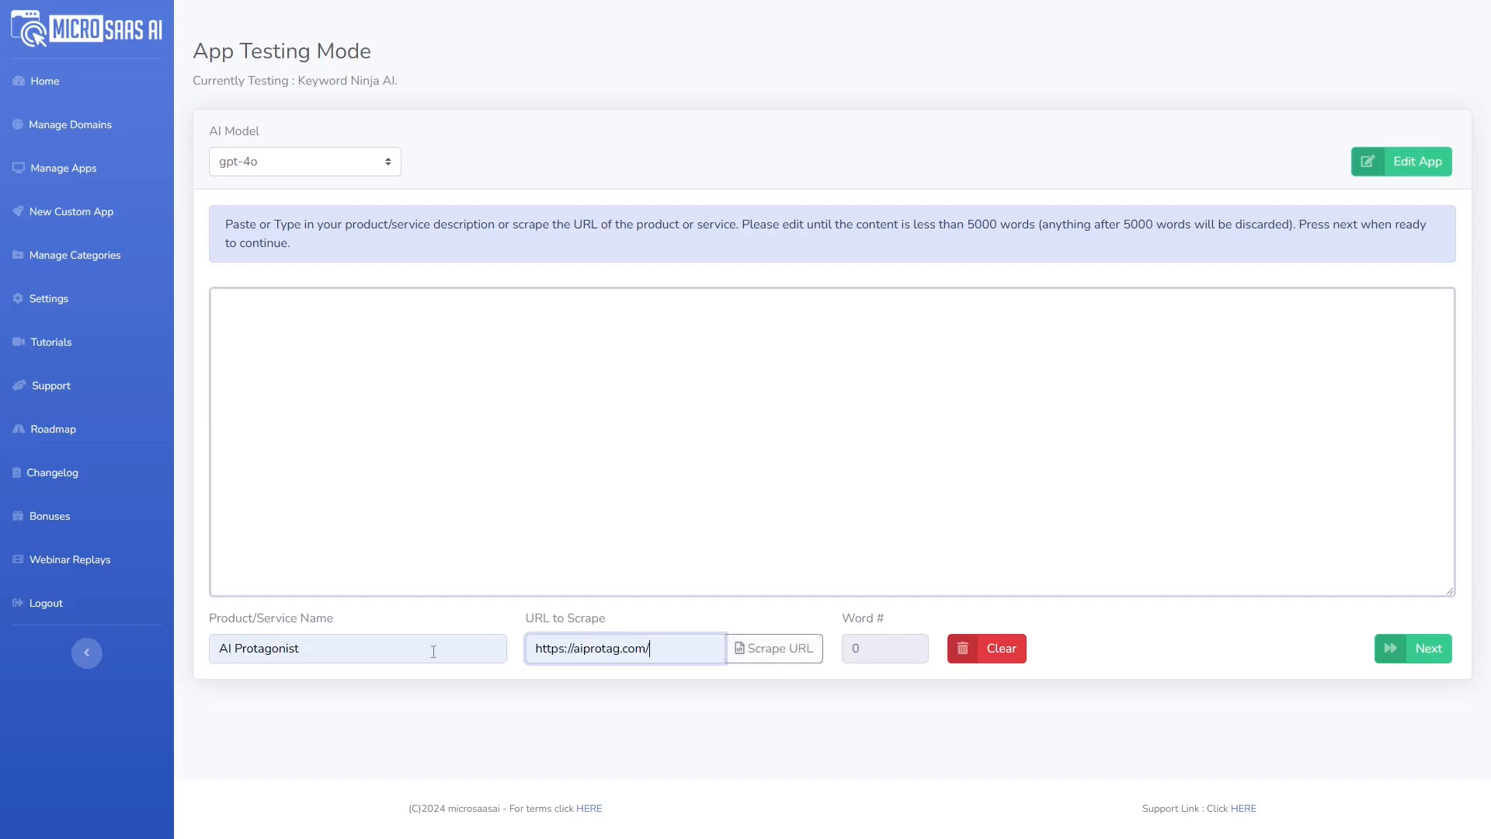
left_click(788, 653)
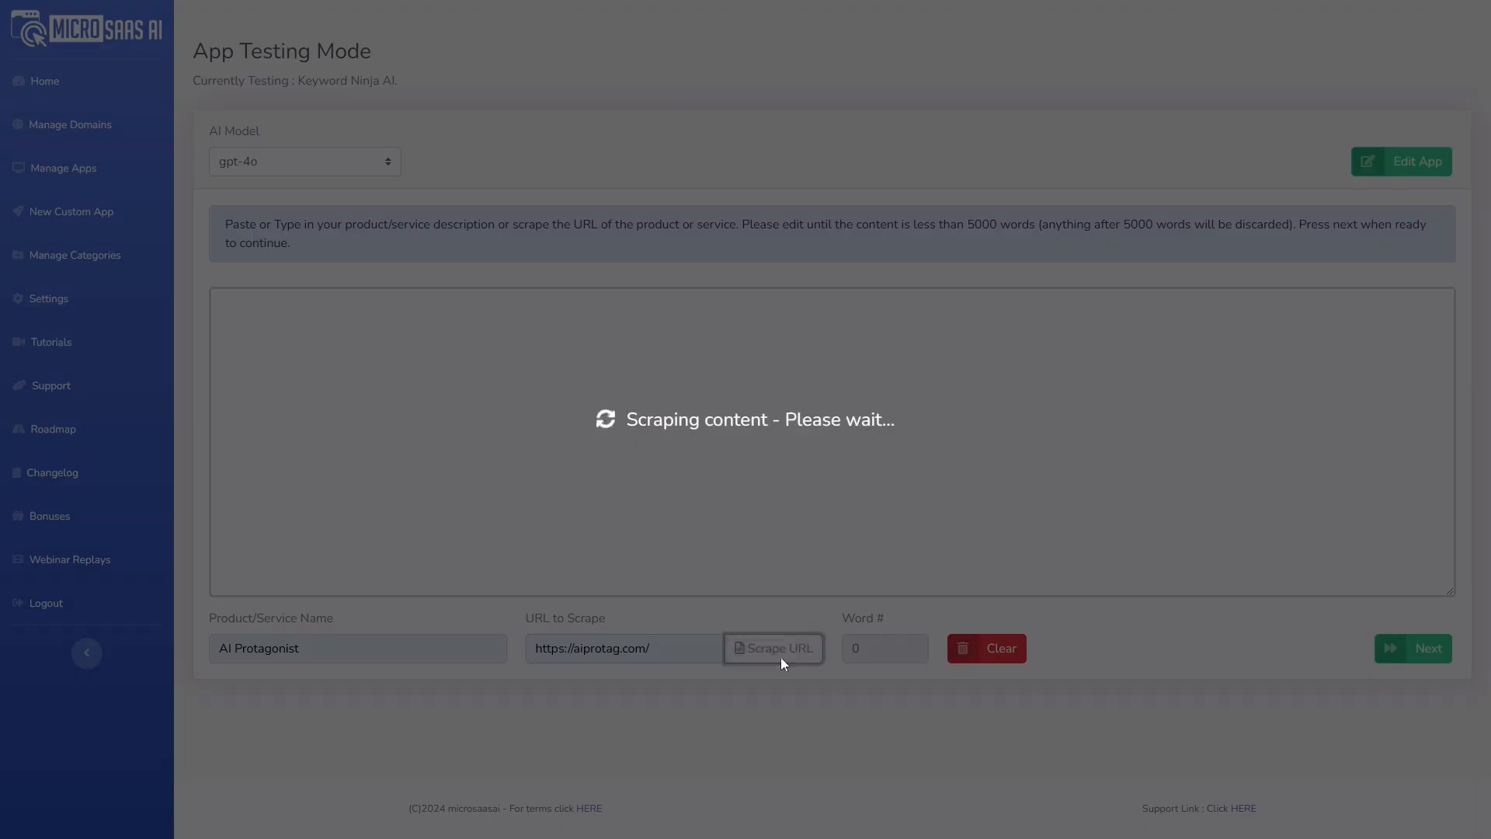
Step: Look through the scraped website text and continue to the content generation form
scroll(350, 522, "down", 12)
scroll(345, 513, "down", 12)
scroll(338, 518, "up", 12)
scroll(337, 521, "up", 8)
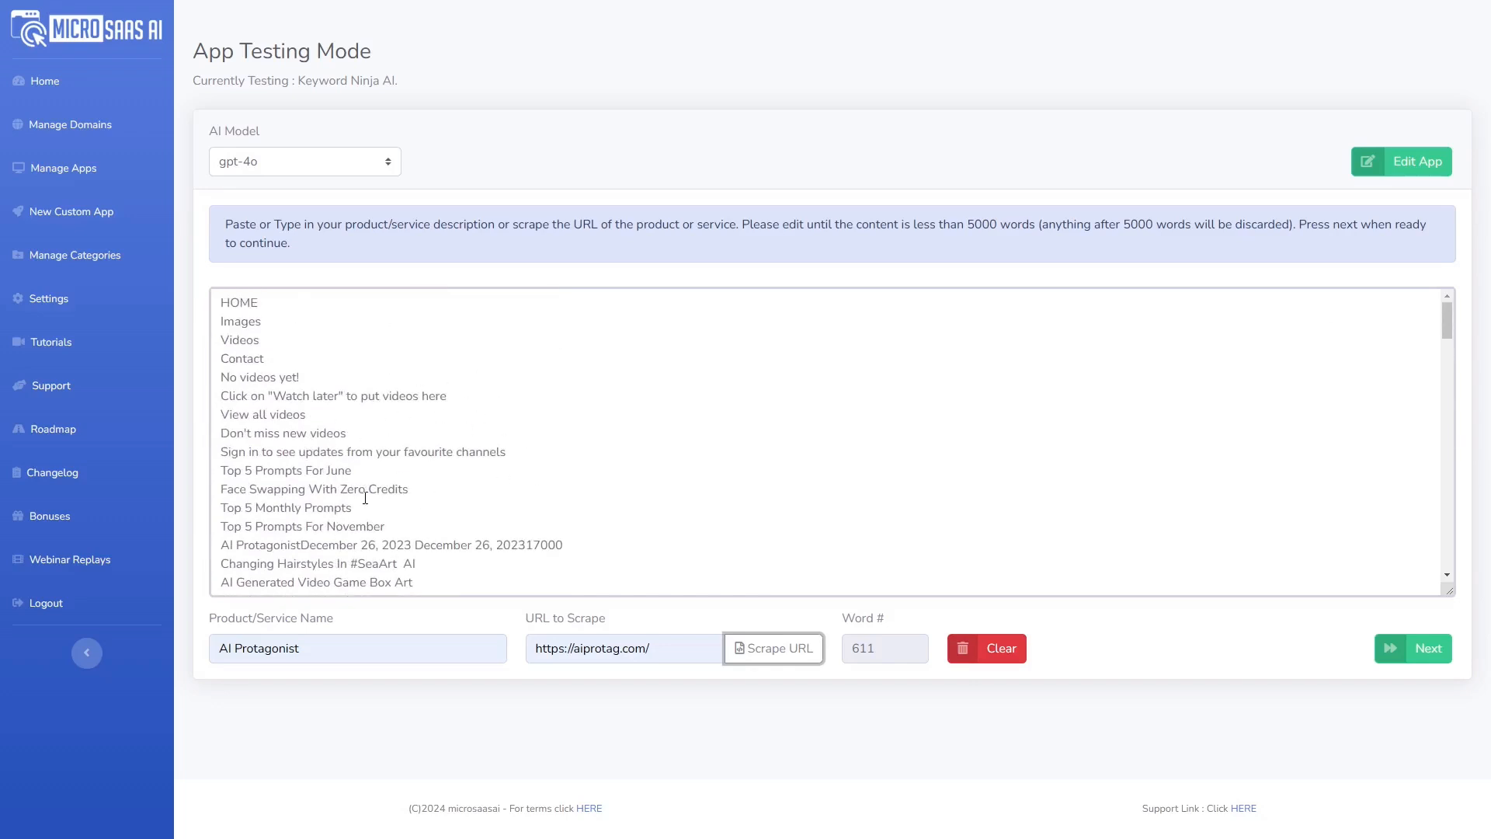
scroll(365, 498, "down", 6)
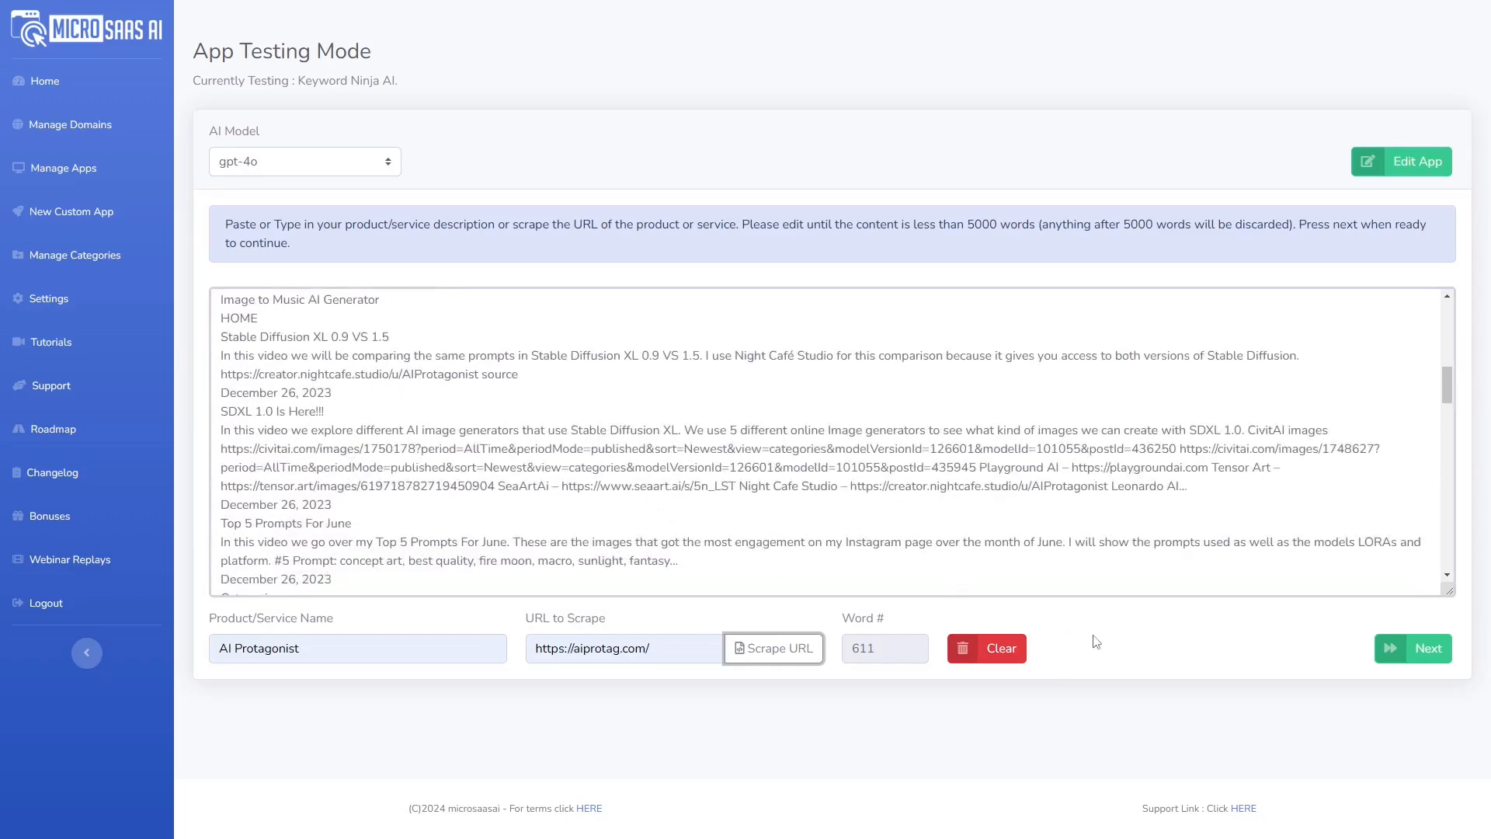
left_click(1376, 656)
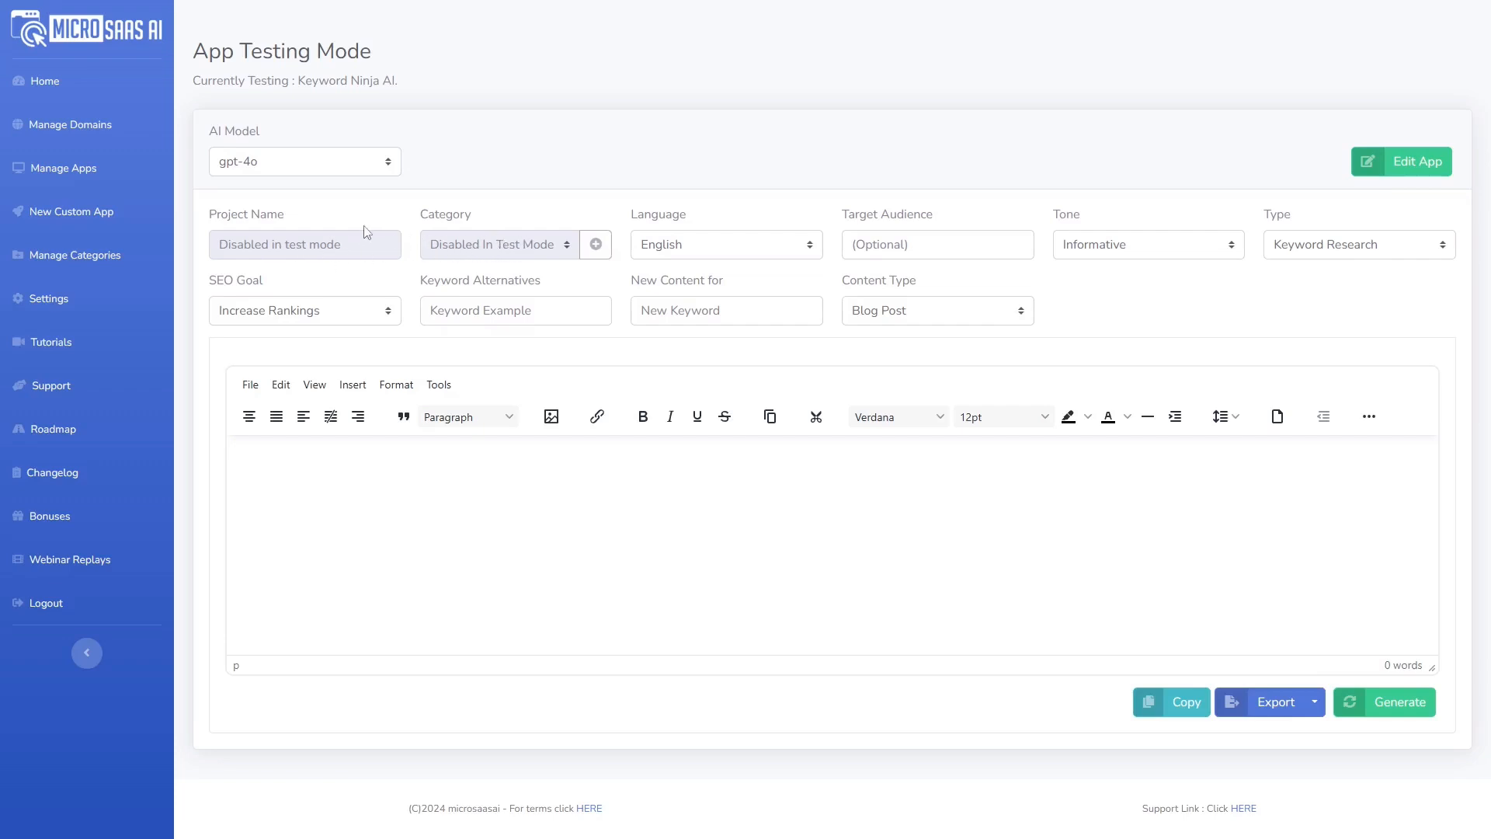
Step: Set the language to English and the tone to Informative, leaving the optional target audience empty
left_click(719, 249)
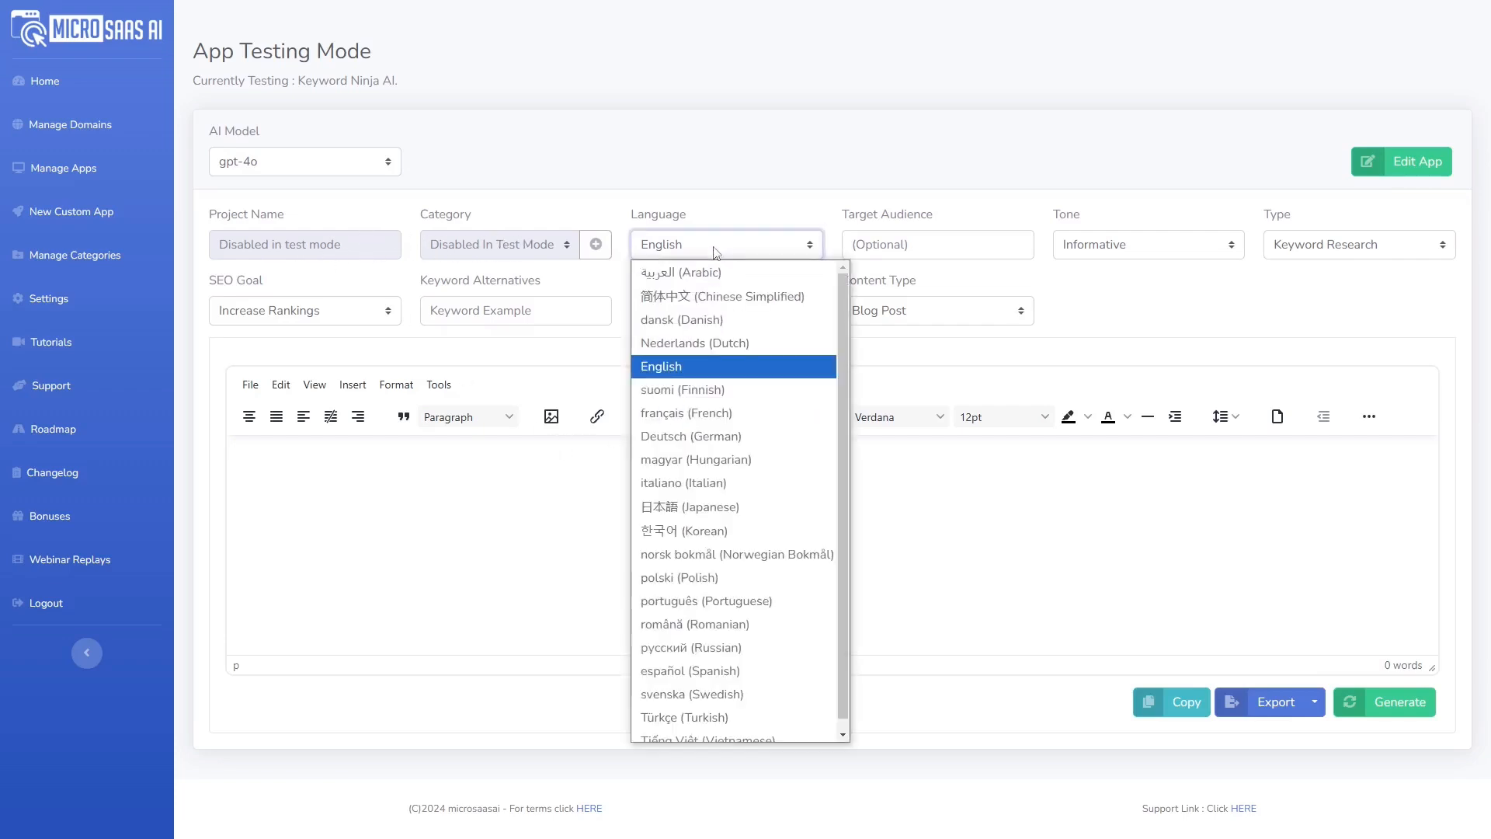
left_click(722, 368)
left_click(884, 253)
left_click(976, 213)
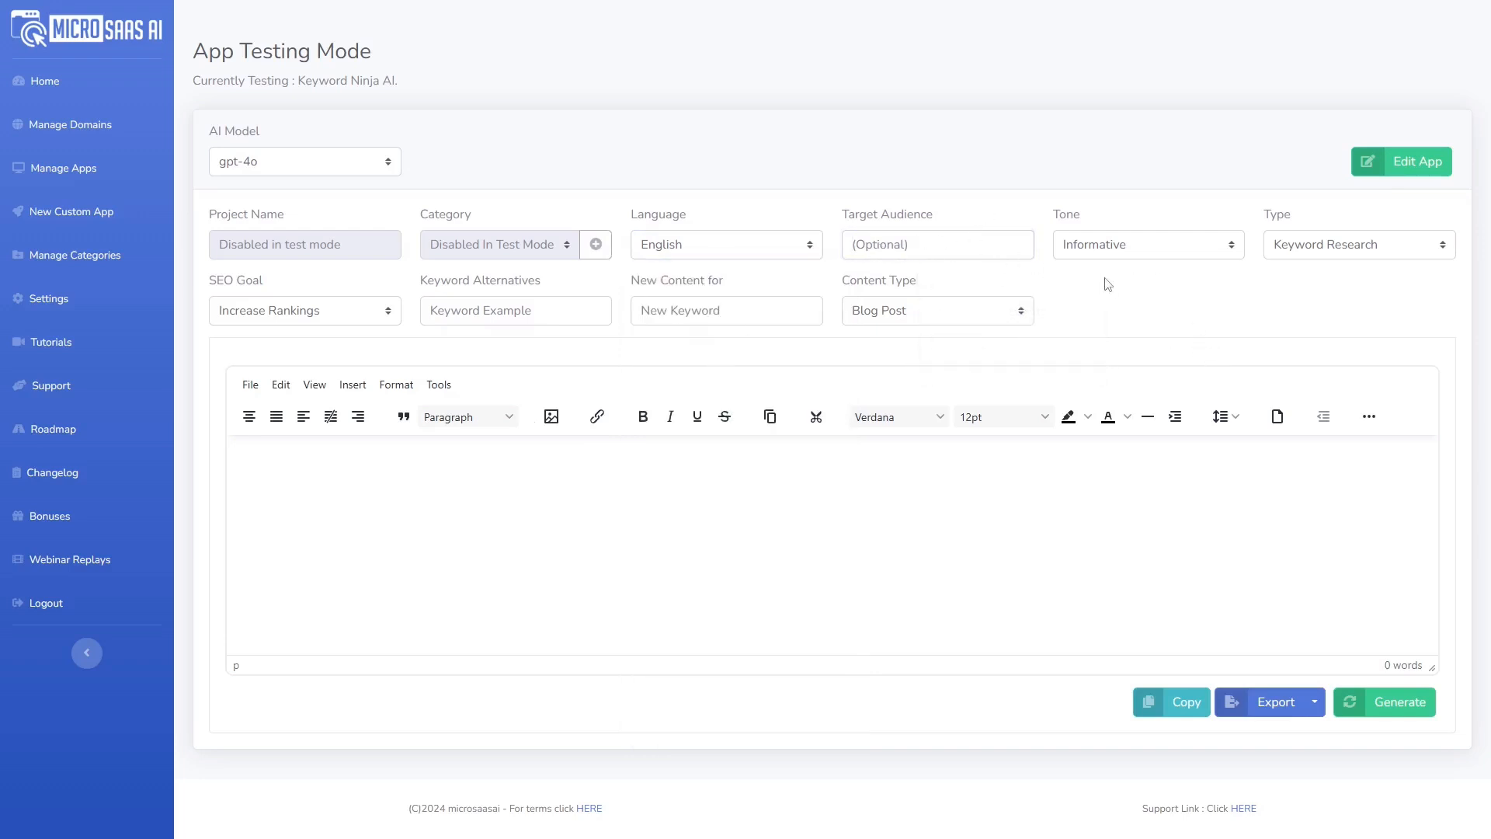
left_click(1125, 250)
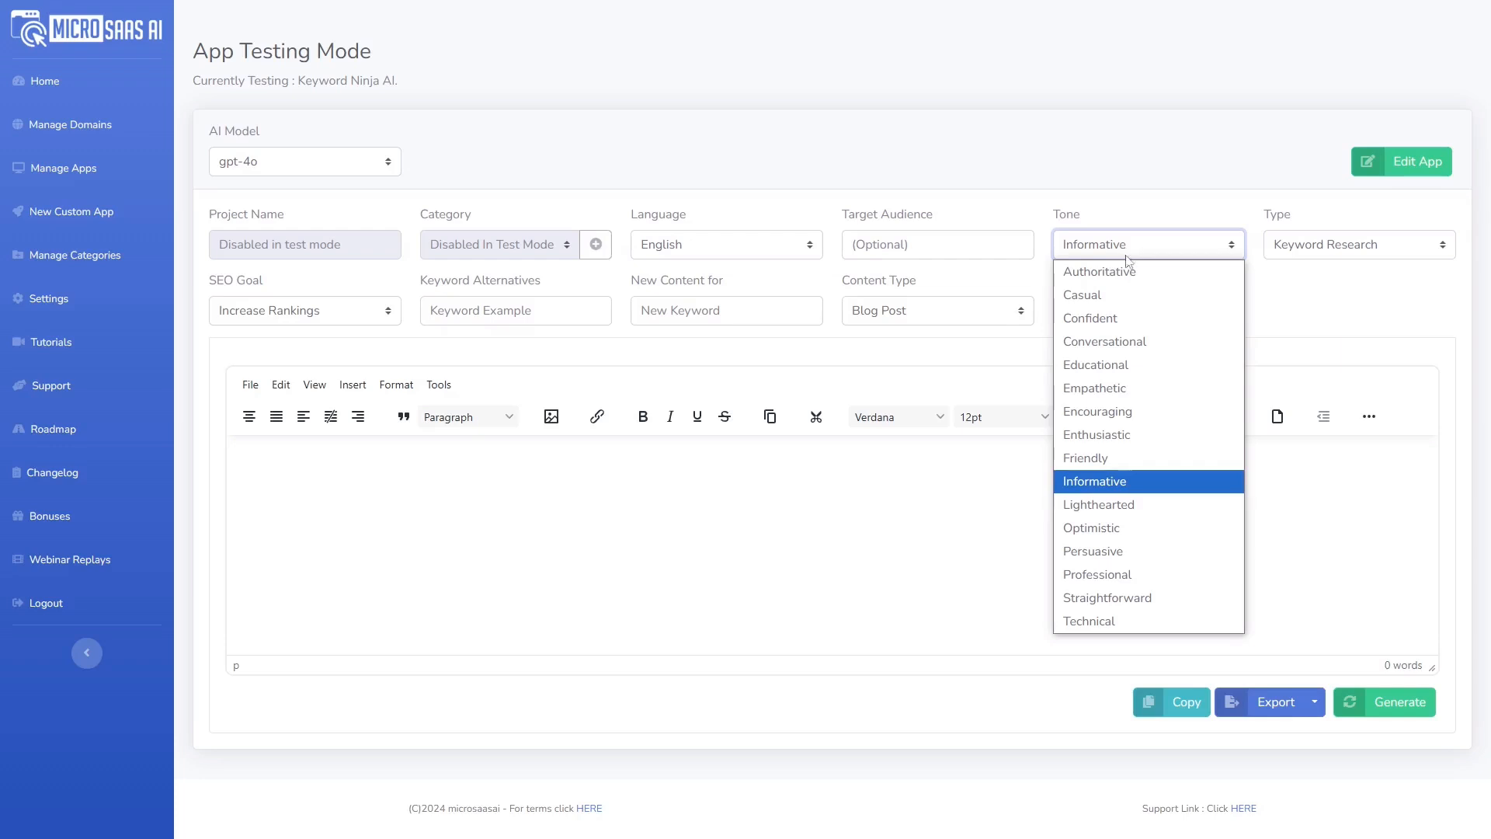
left_click(1150, 490)
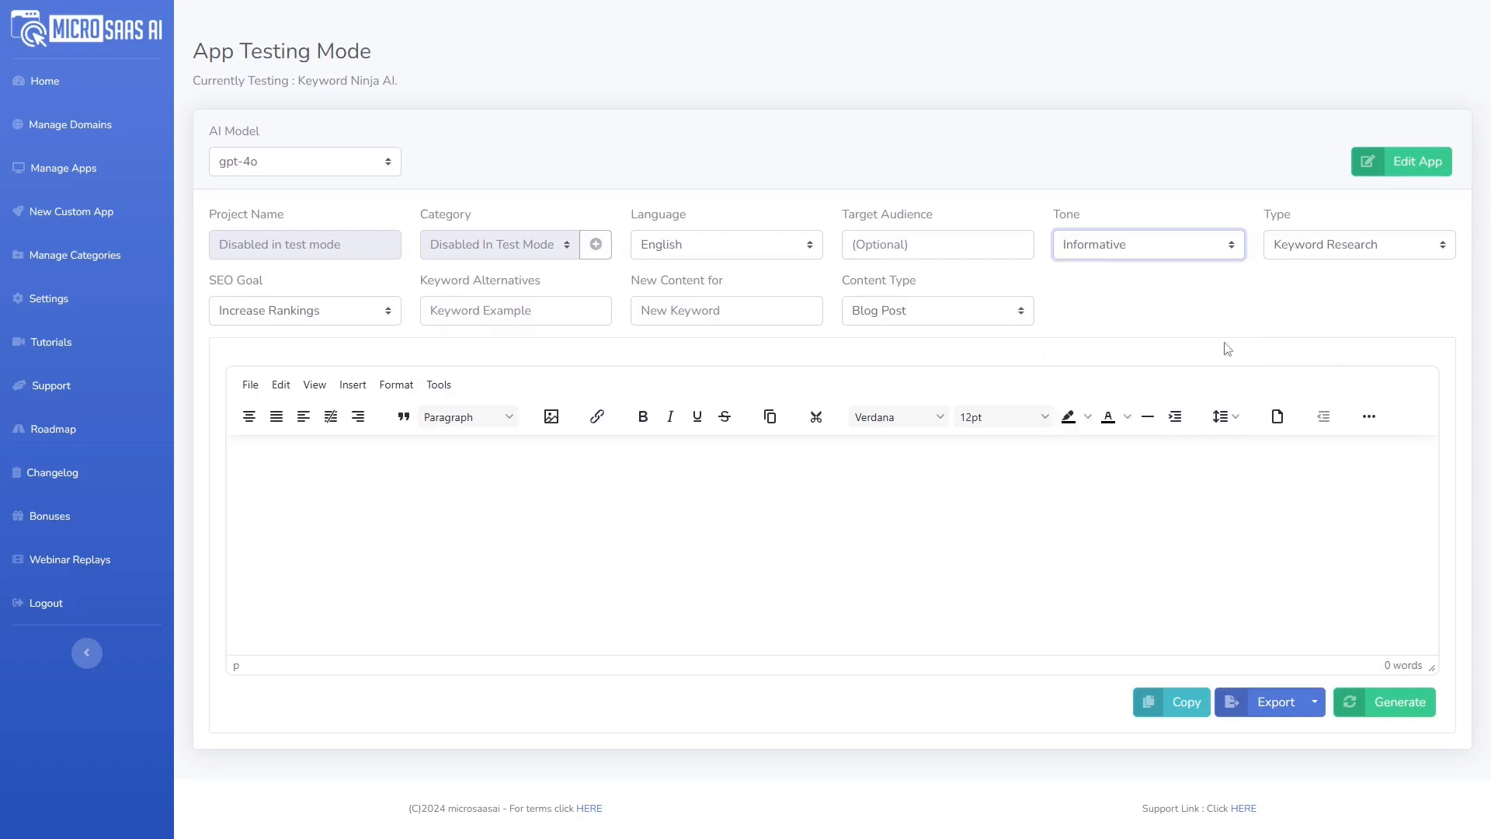
Step: Generate a Keyword Research output with the SEO goal set to YouTube Keywords
left_click(1352, 249)
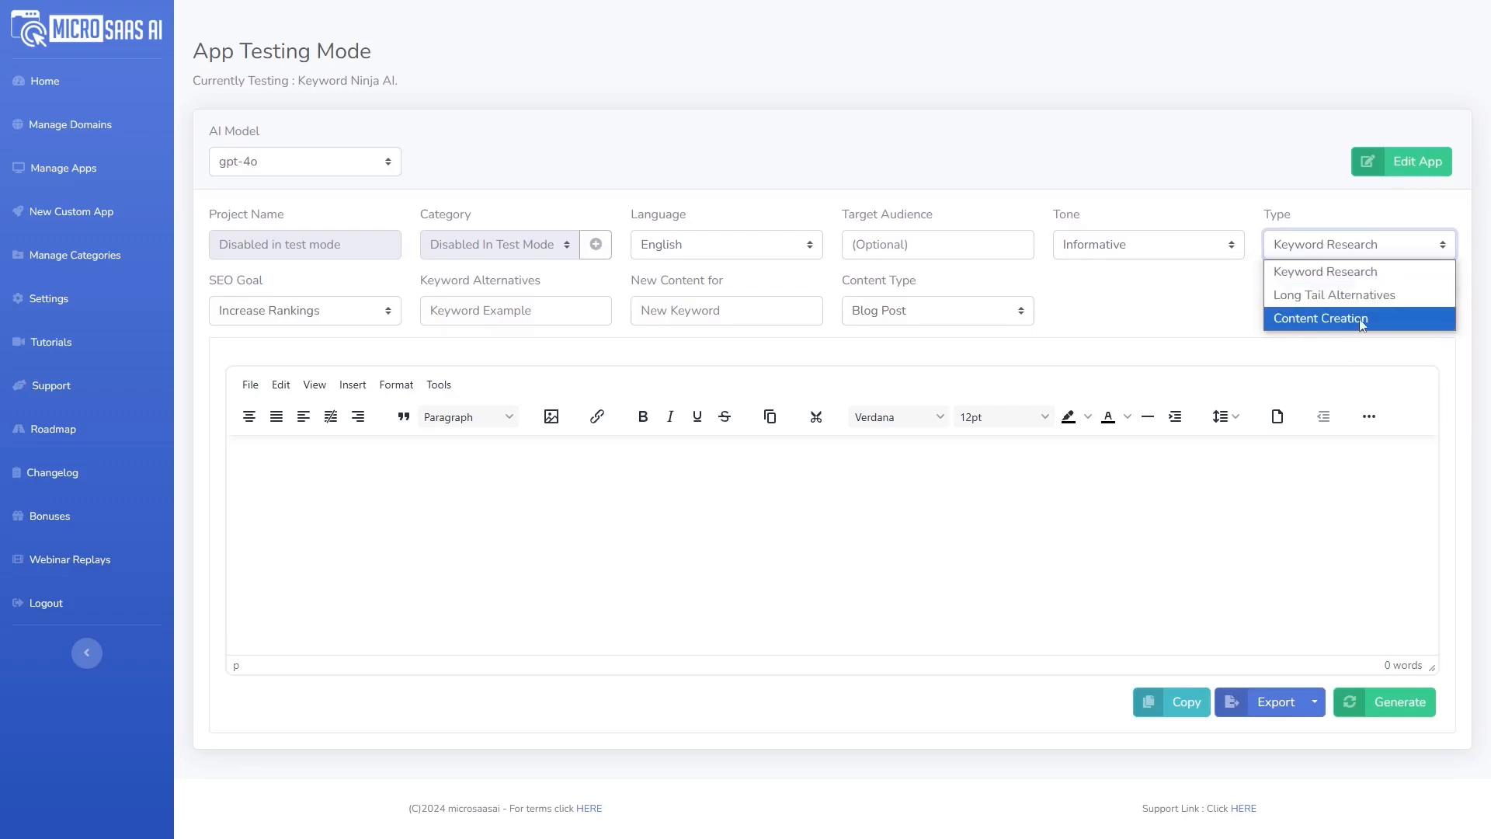
left_click(1309, 276)
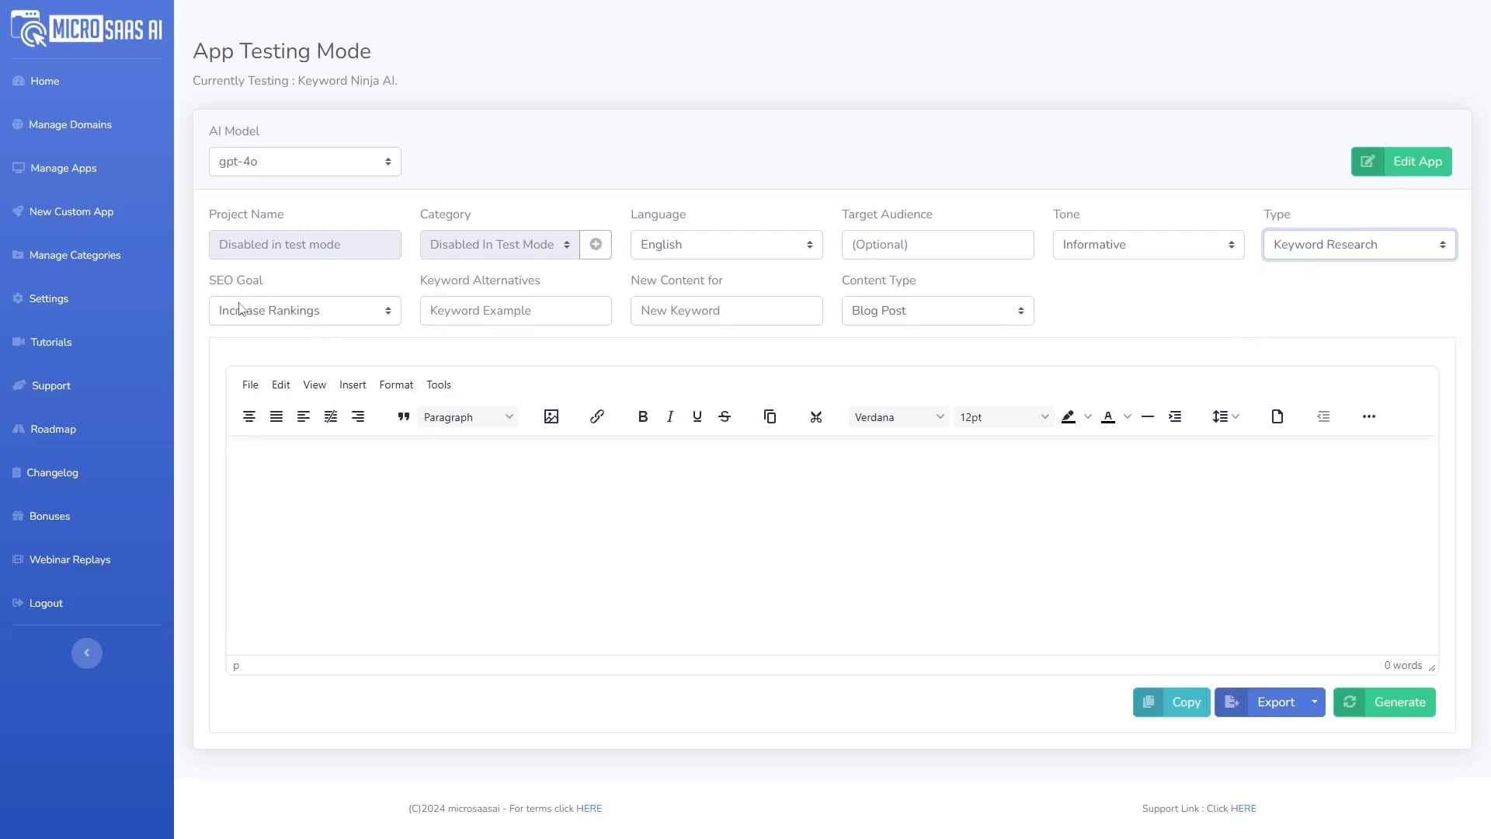
left_click(289, 313)
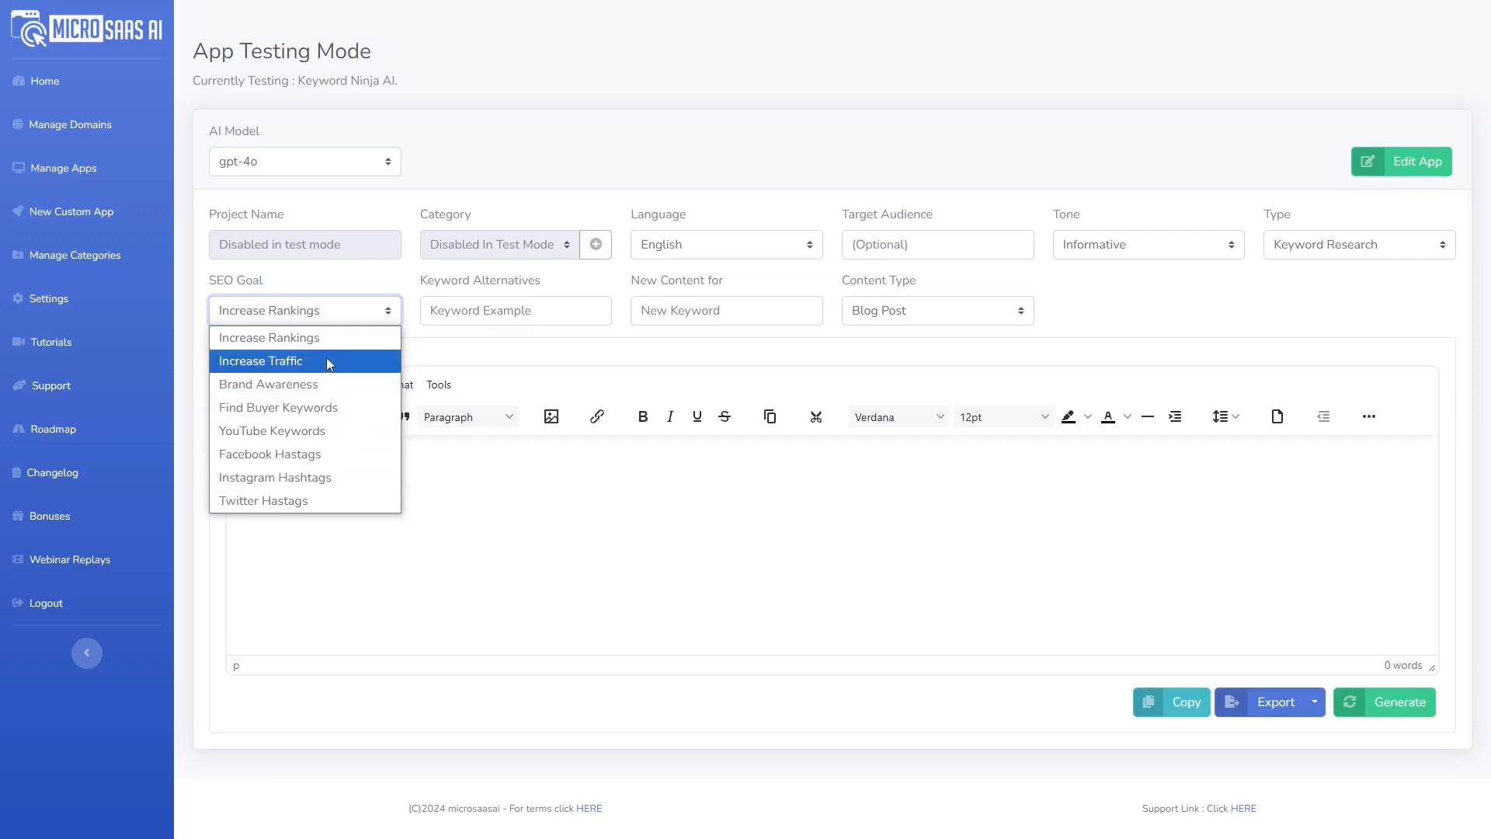
left_click(324, 440)
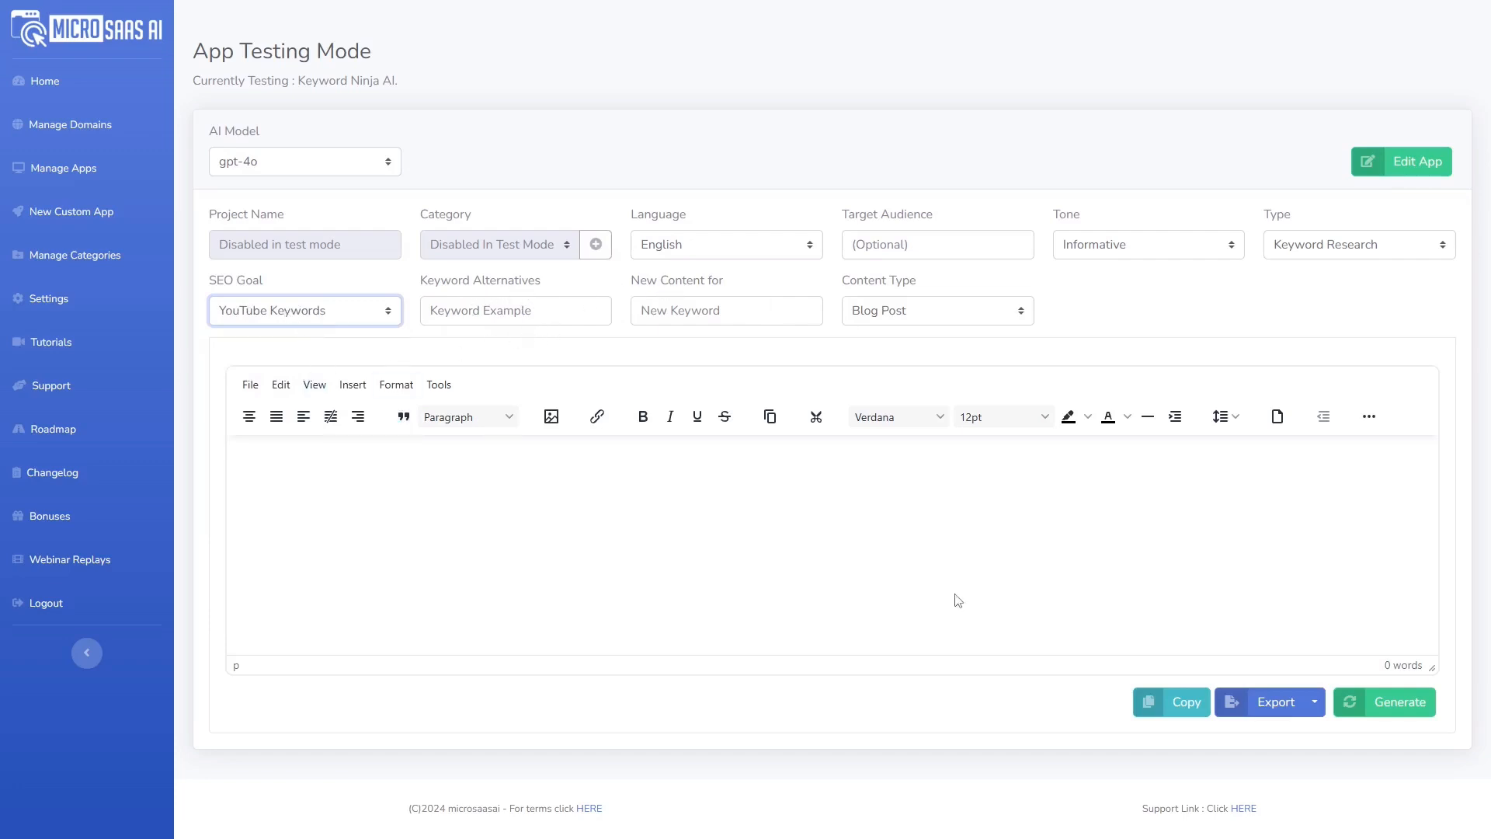
left_click(1384, 703)
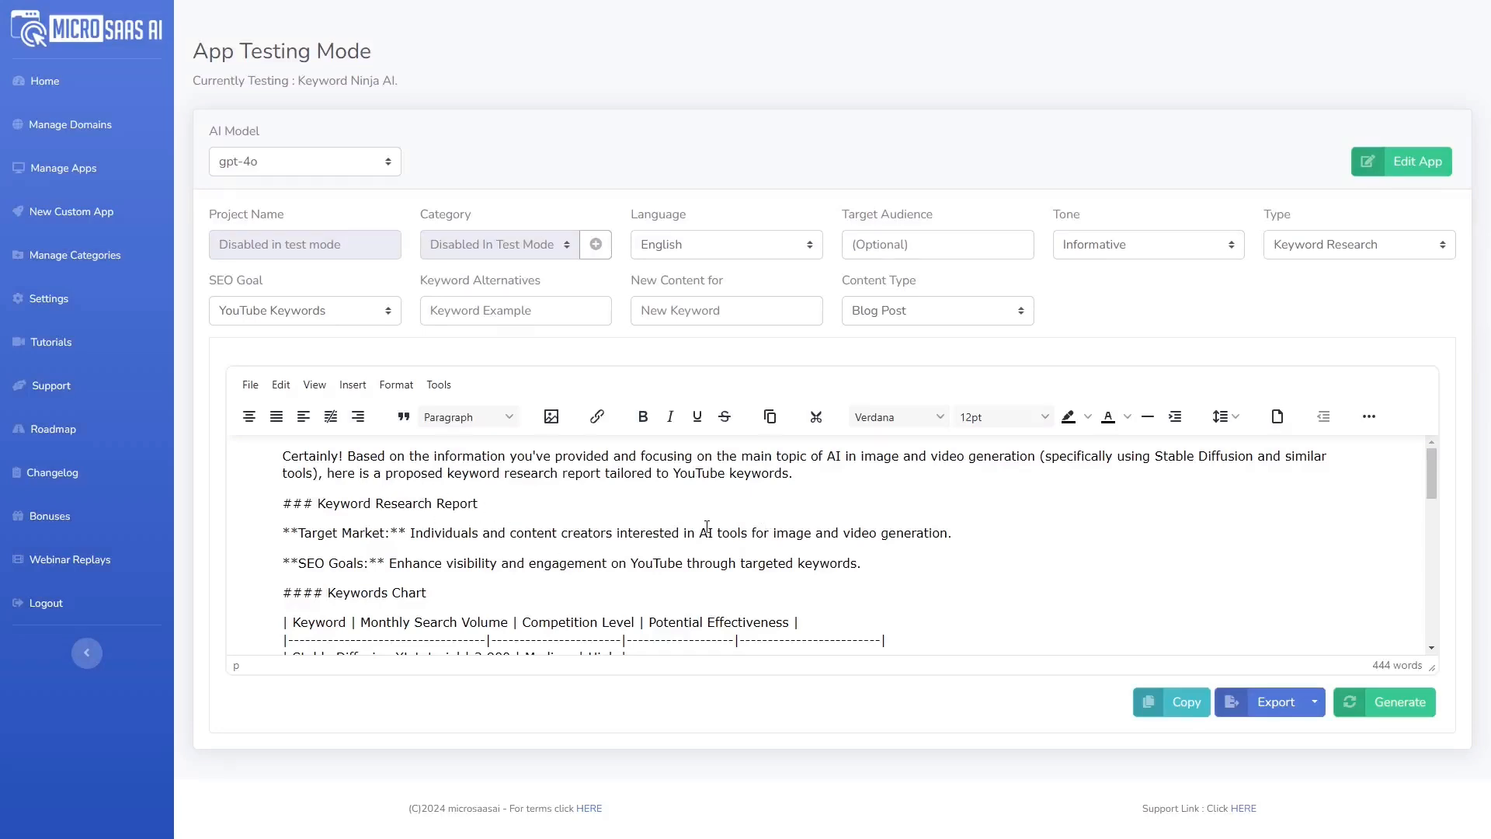
Step: Enlarge the output editor's height so that more of the report's keywords chart fits
scroll(707, 526, "down", 2)
scroll(699, 521, "up", 1)
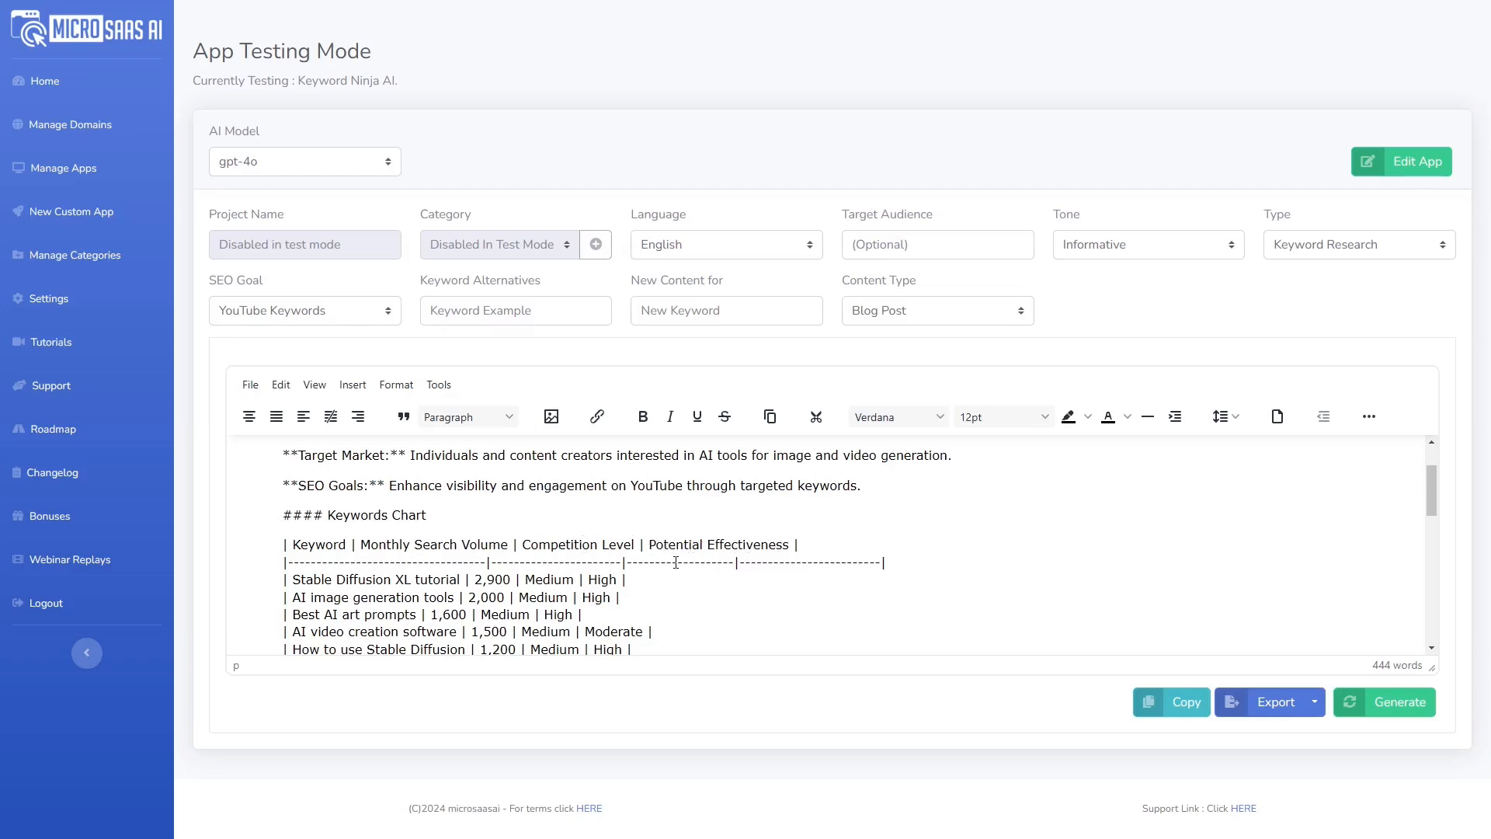
scroll(777, 578, "down", 1)
left_click_drag(1433, 654, 1418, 798)
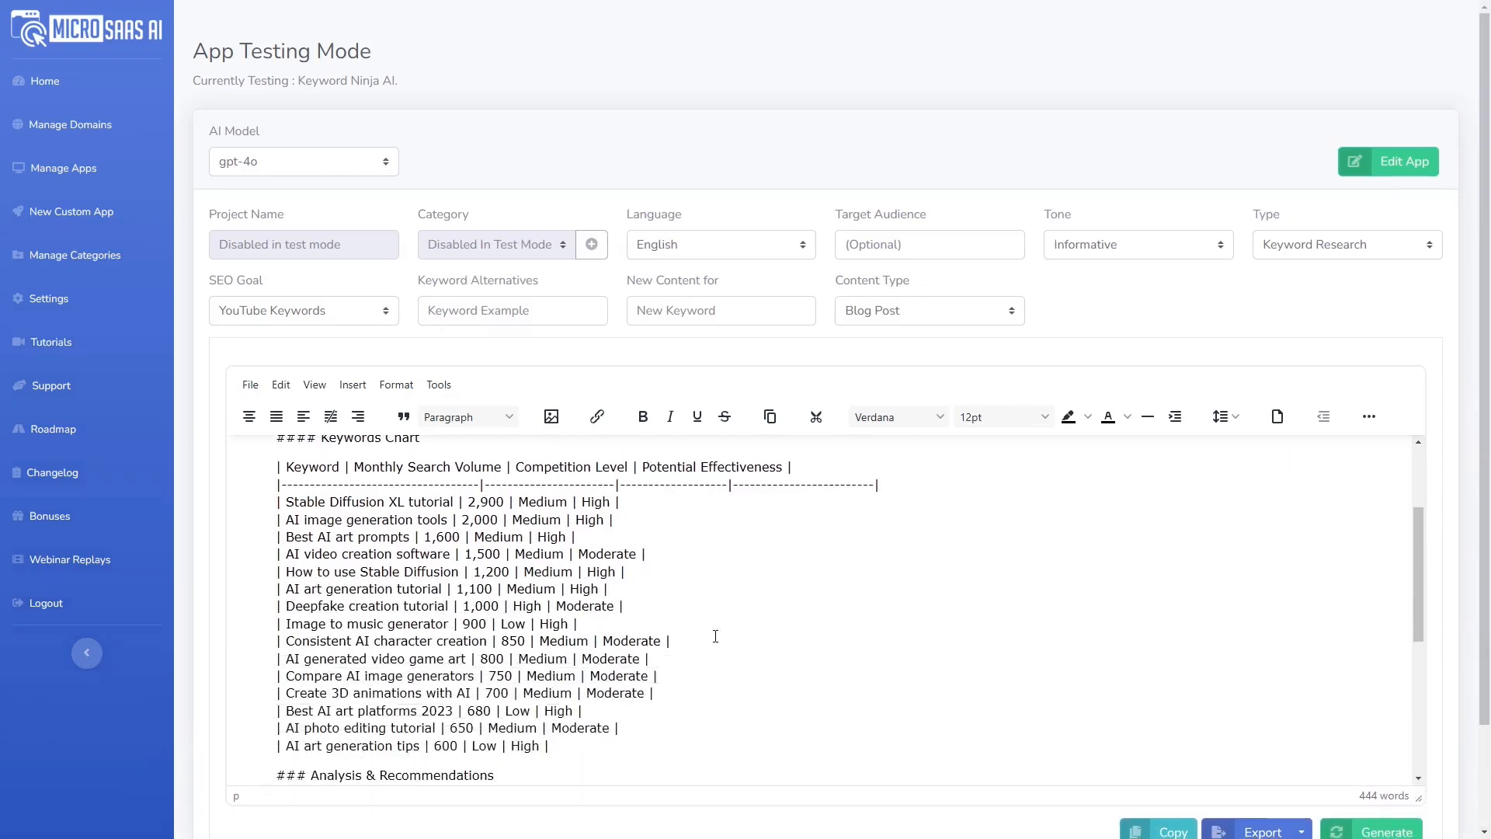
Step: Examine the keywords chart and recommendations, highlighting the keyword "Stable Diffusion XL tutorial"
scroll(716, 636, "down", 3)
scroll(723, 623, "up", 3)
scroll(492, 667, "up", 1)
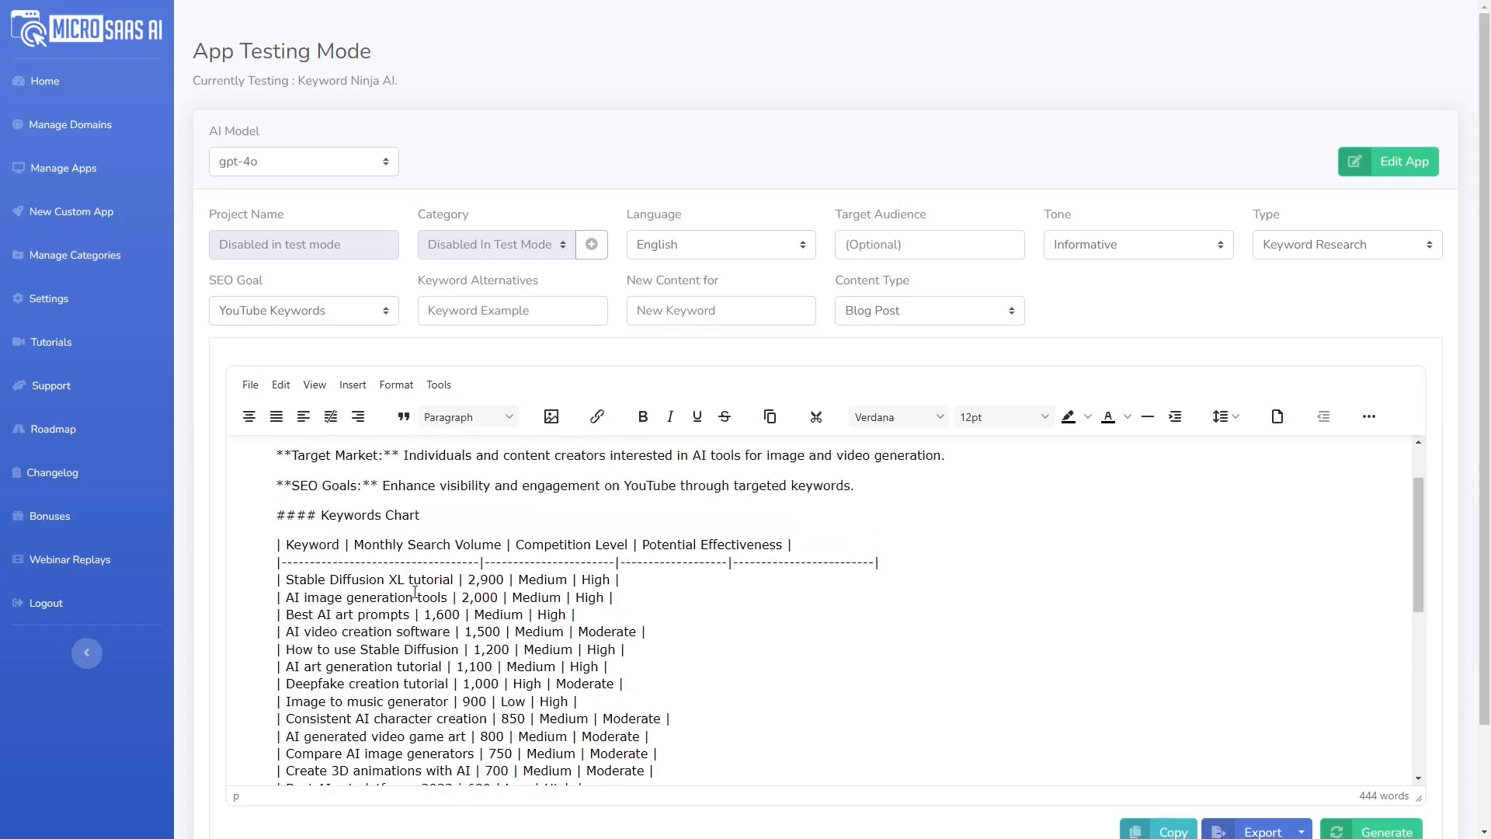
scroll(418, 624, "down", 1)
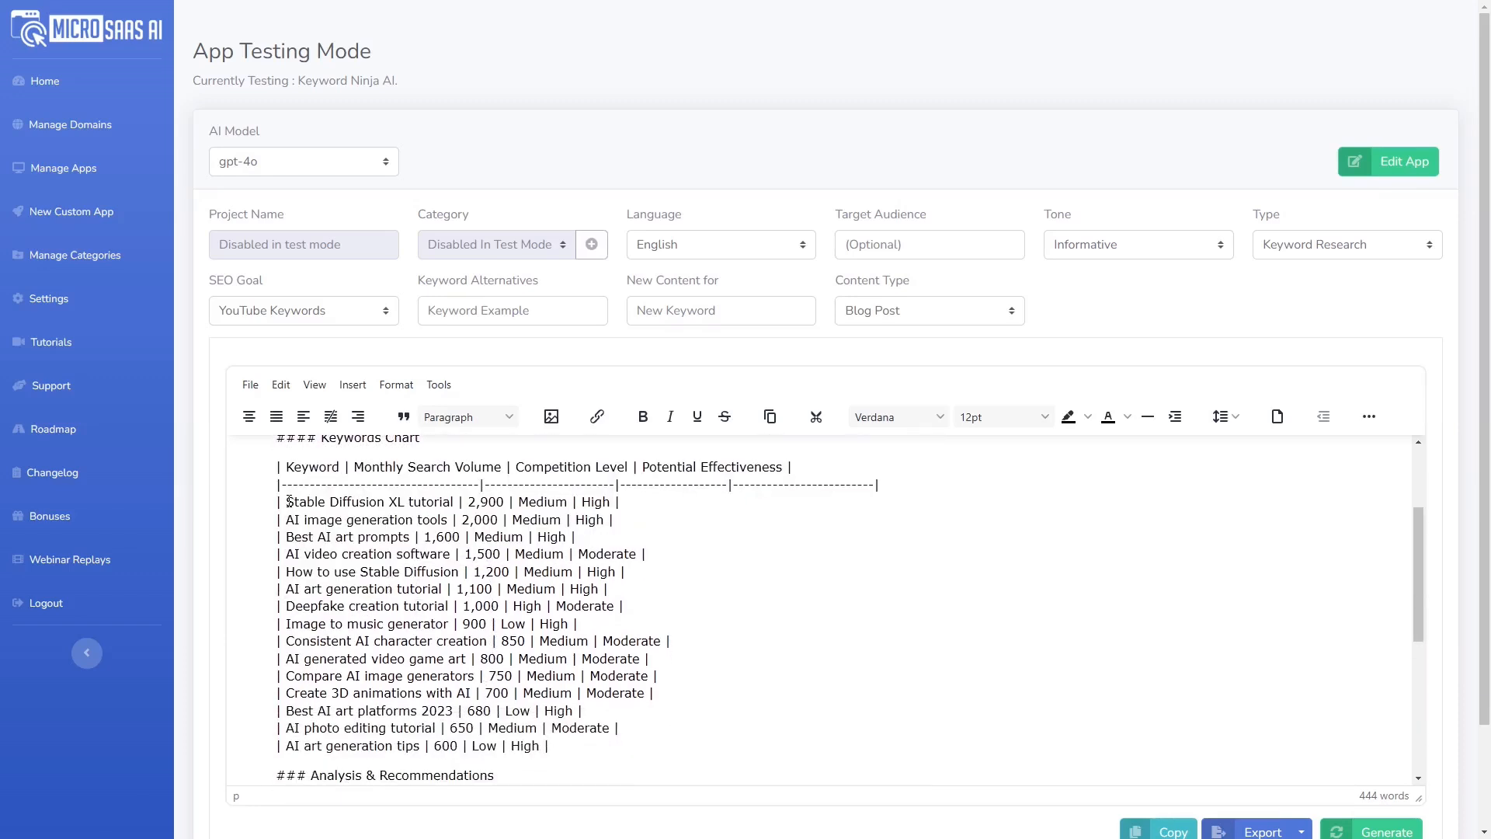
left_click_drag(288, 501, 456, 497)
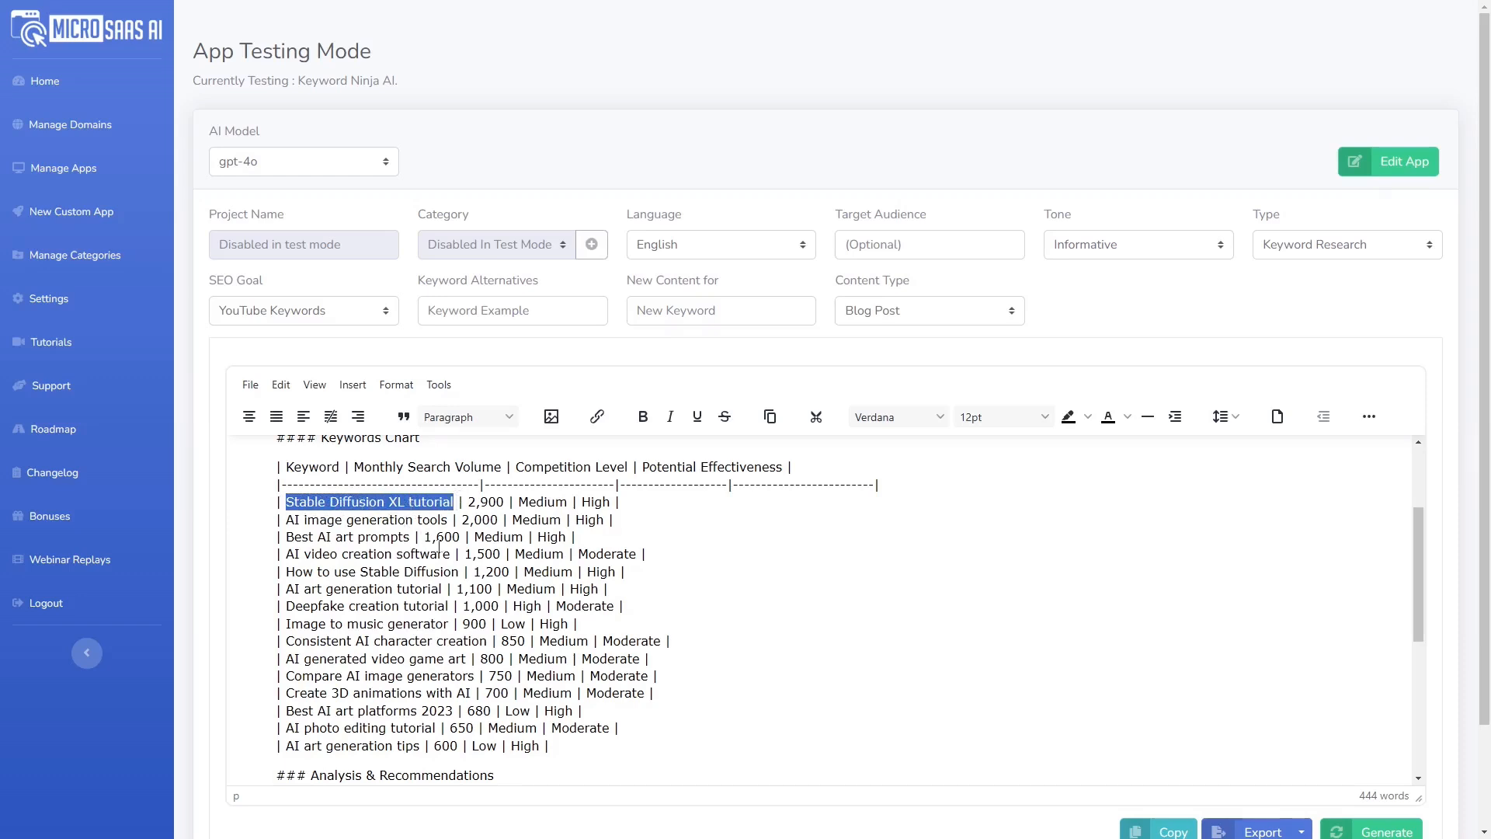
scroll(432, 534, "down", 5)
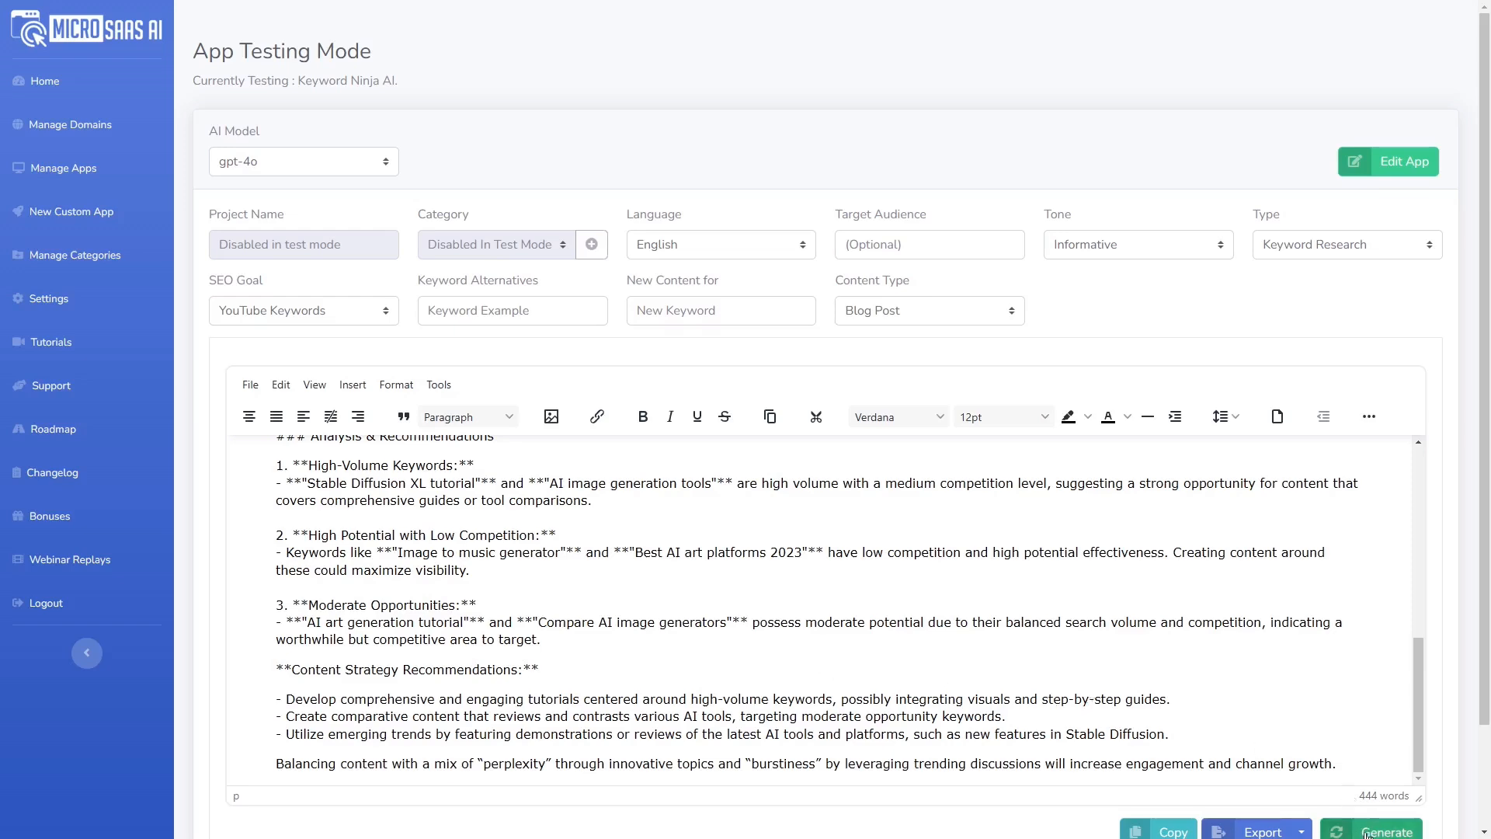
Step: View the file formats available for exporting the generated report, without exporting it
scroll(1324, 807, "down", 2)
left_click(1300, 714)
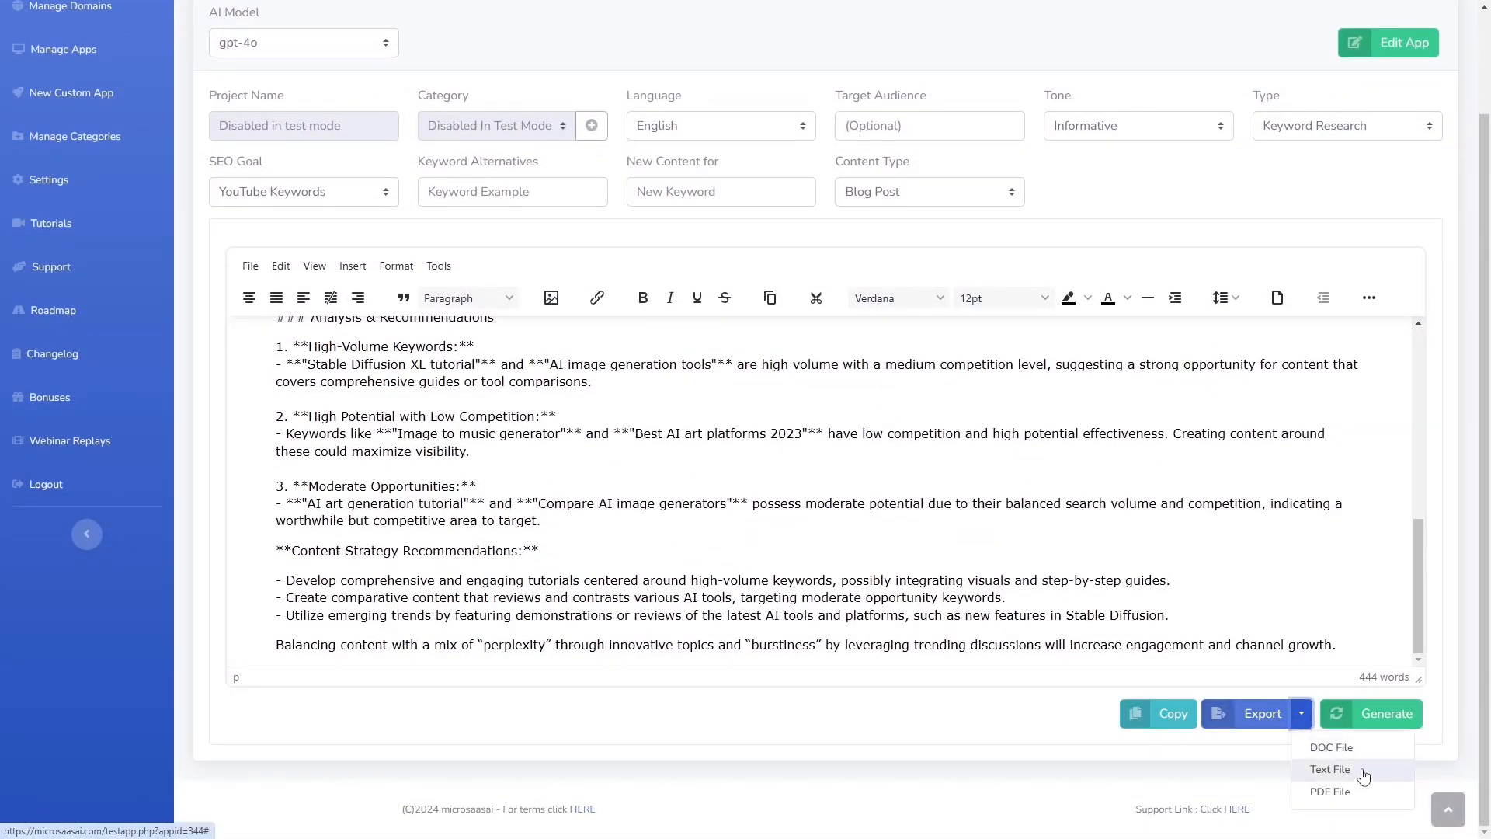
left_click(1034, 732)
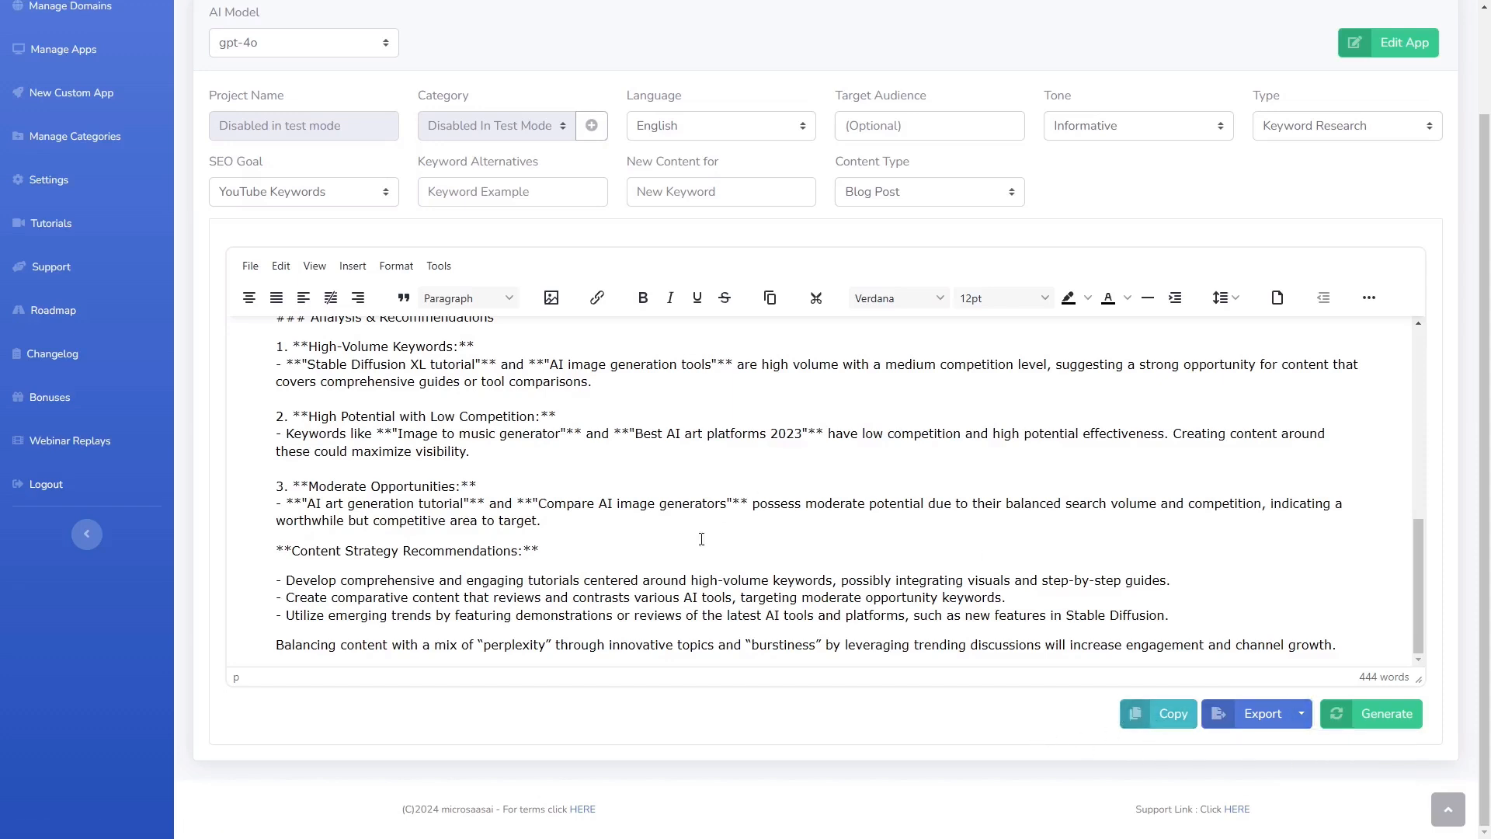
Step: Return to the start of the report and view the SEO goal choices, keeping YouTube Keywords
scroll(503, 494, "up", 10)
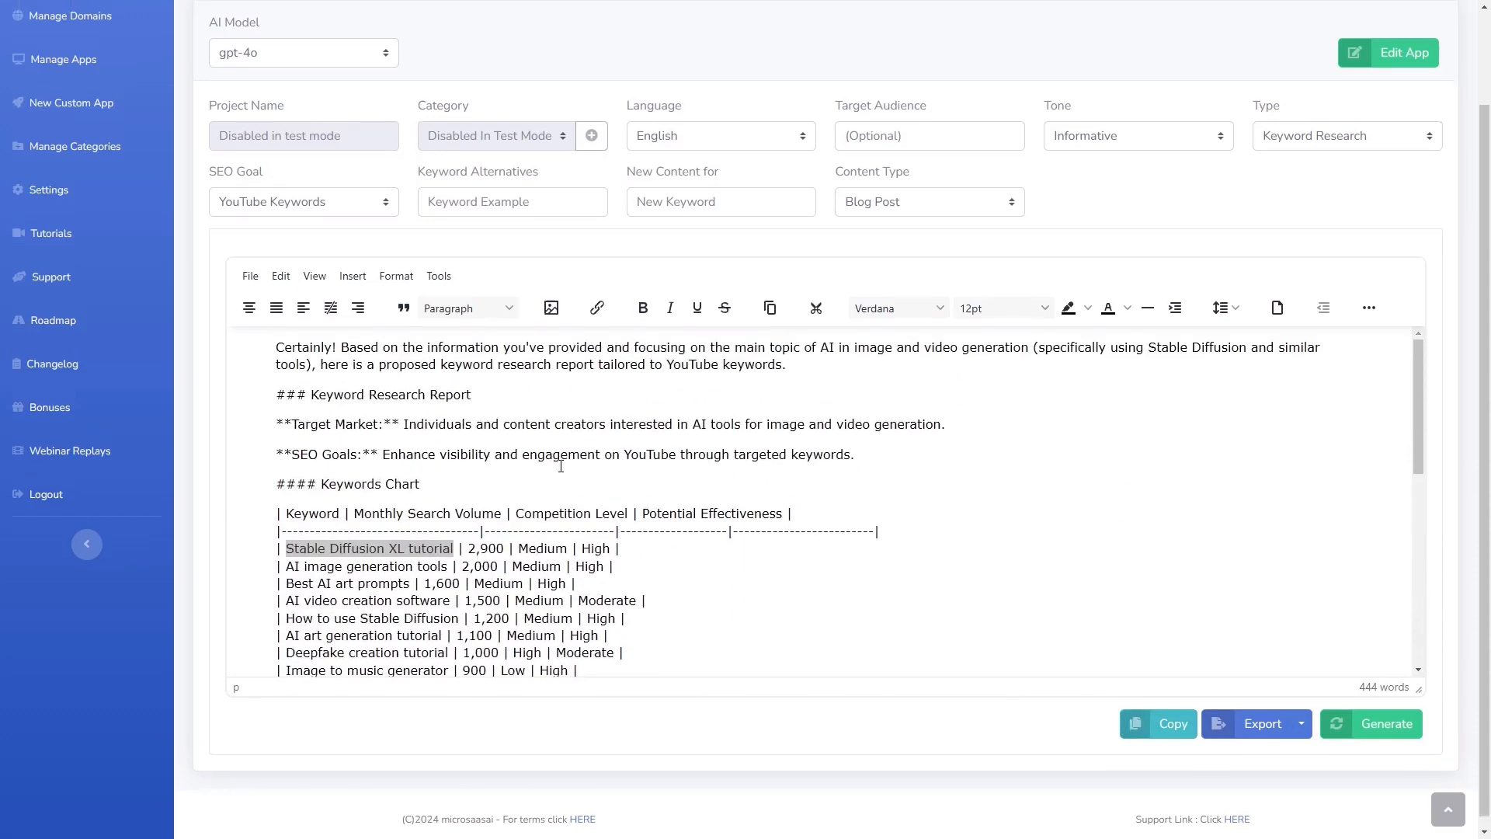
left_click(329, 314)
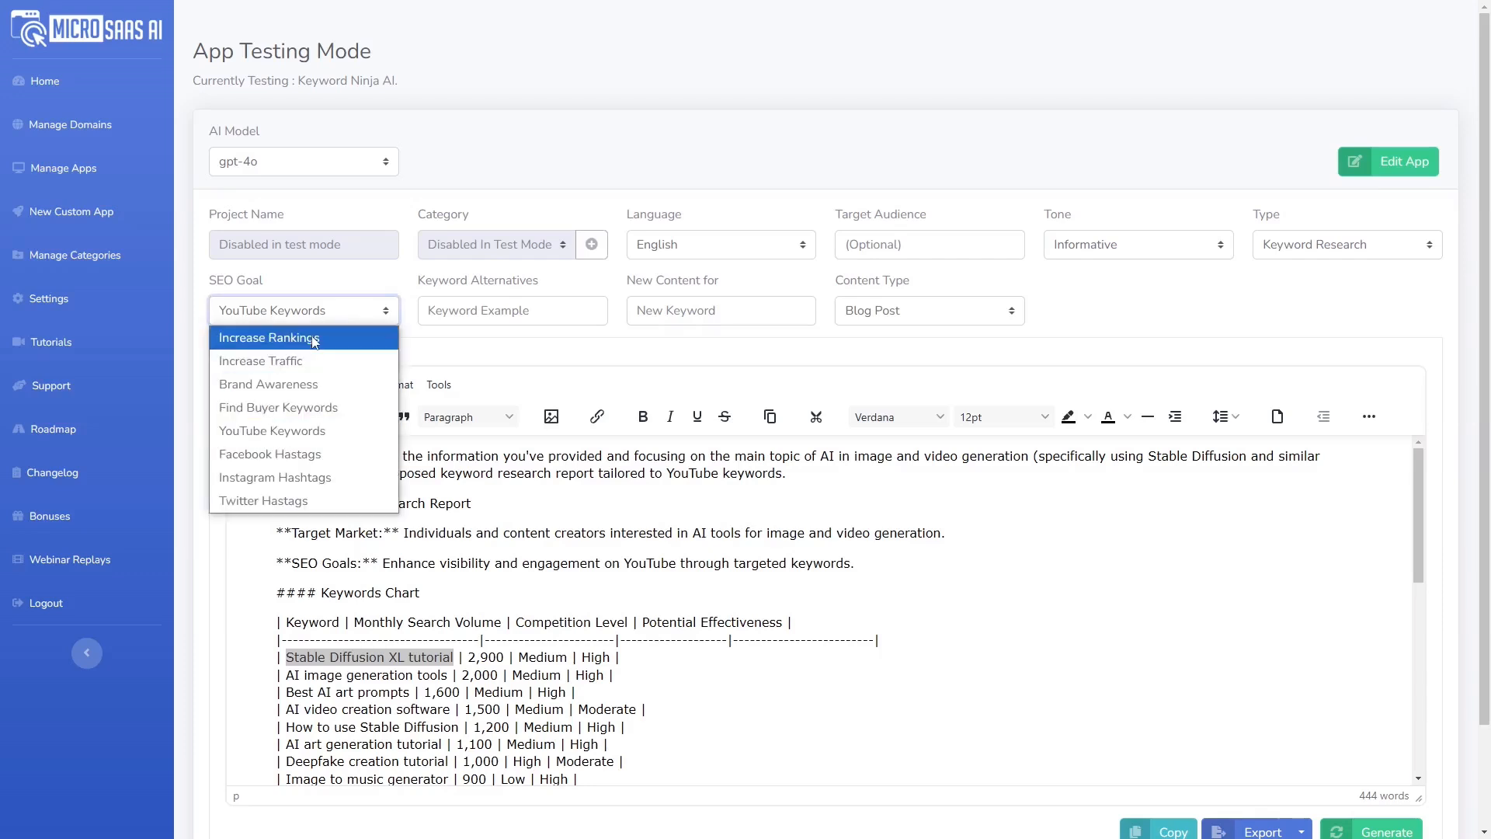
left_click(640, 376)
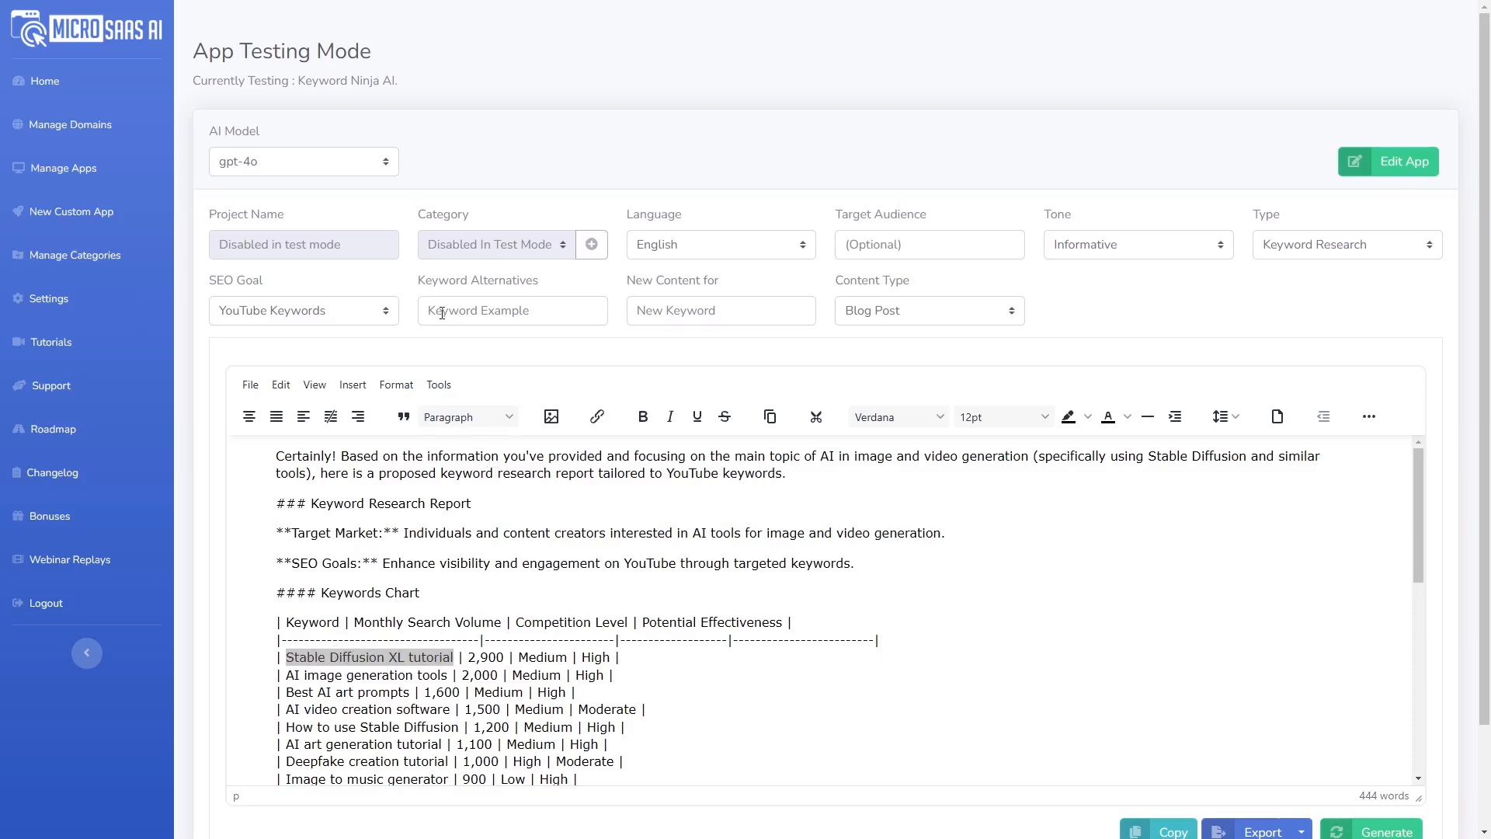
Step: Generate Long Tail Alternatives for the keyword "Stable Diffusion XL tutorial", entered as the keyword alternative
left_click(489, 309)
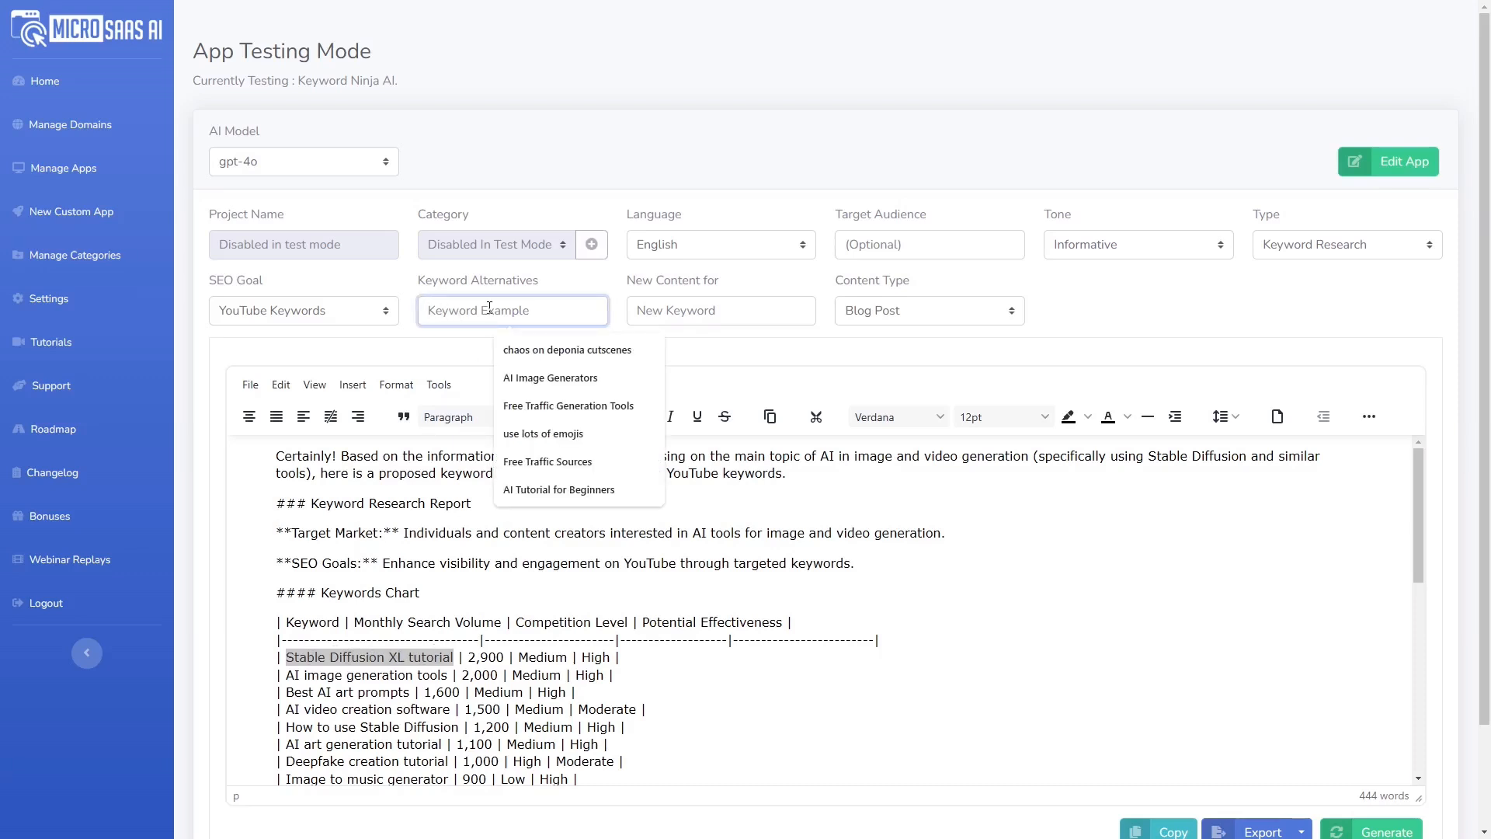
key("ctrl+v")
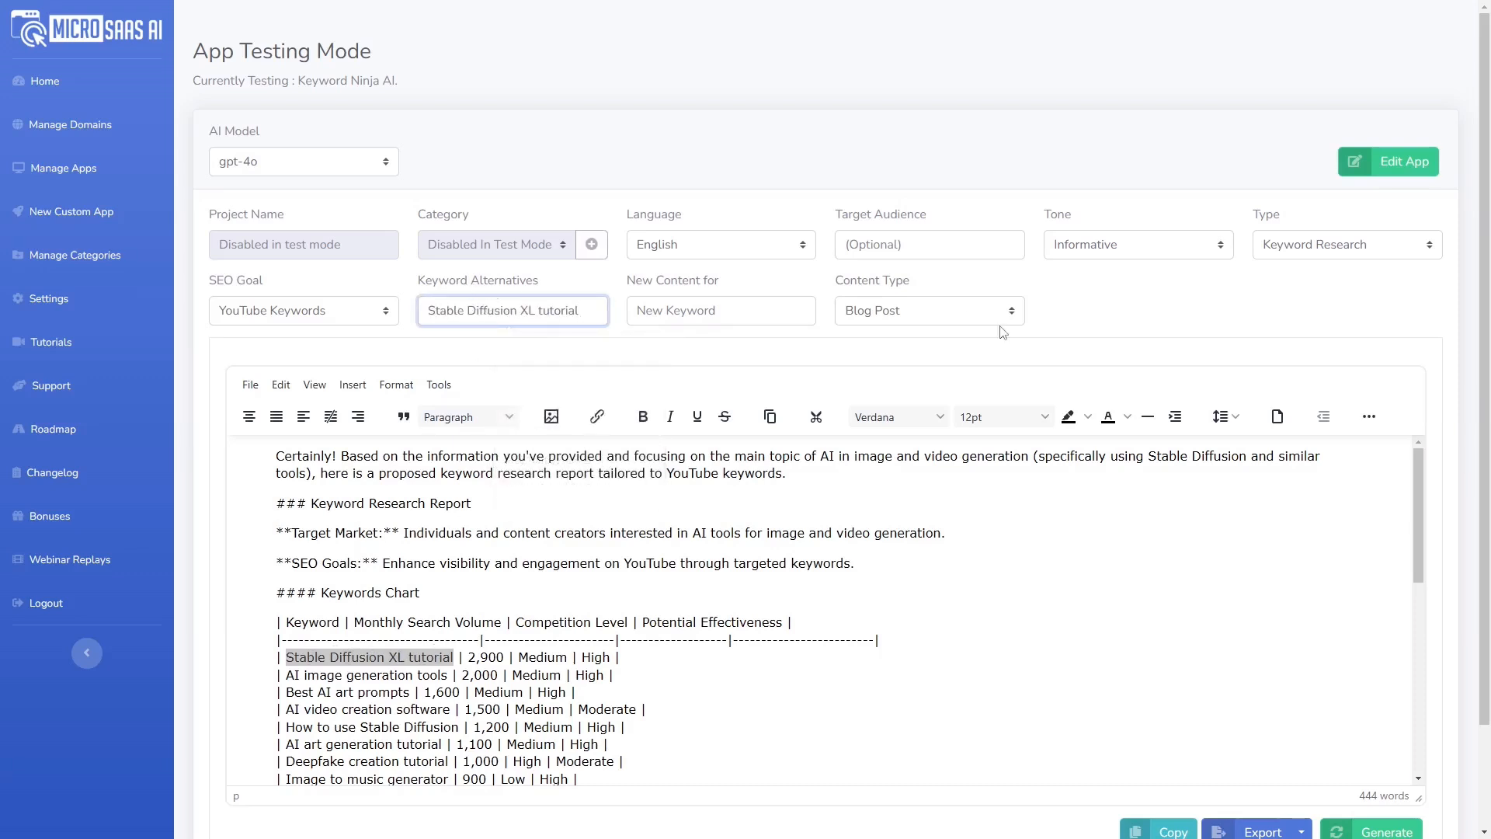
left_click(1298, 255)
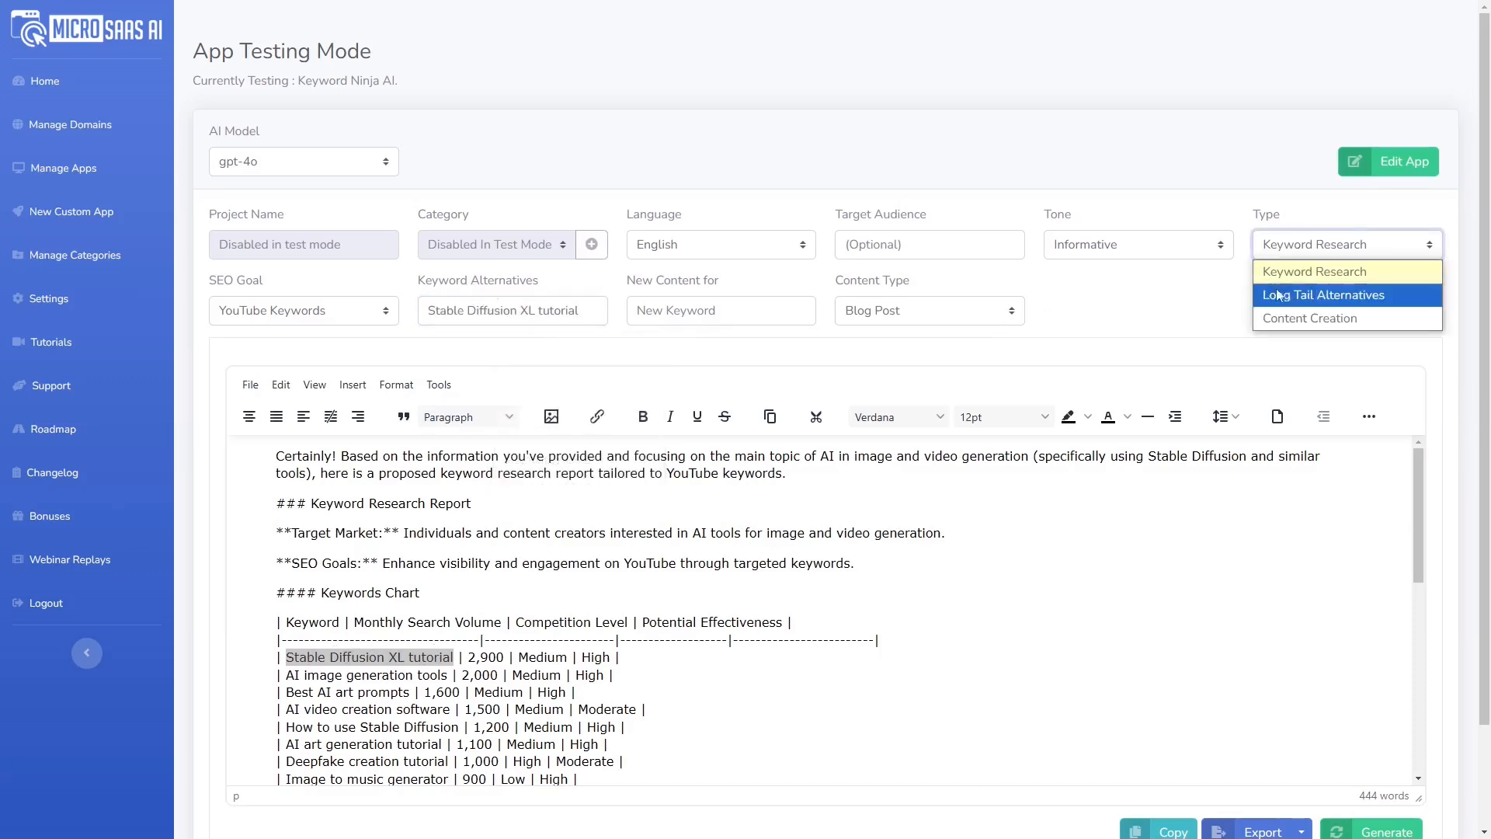
left_click(1340, 305)
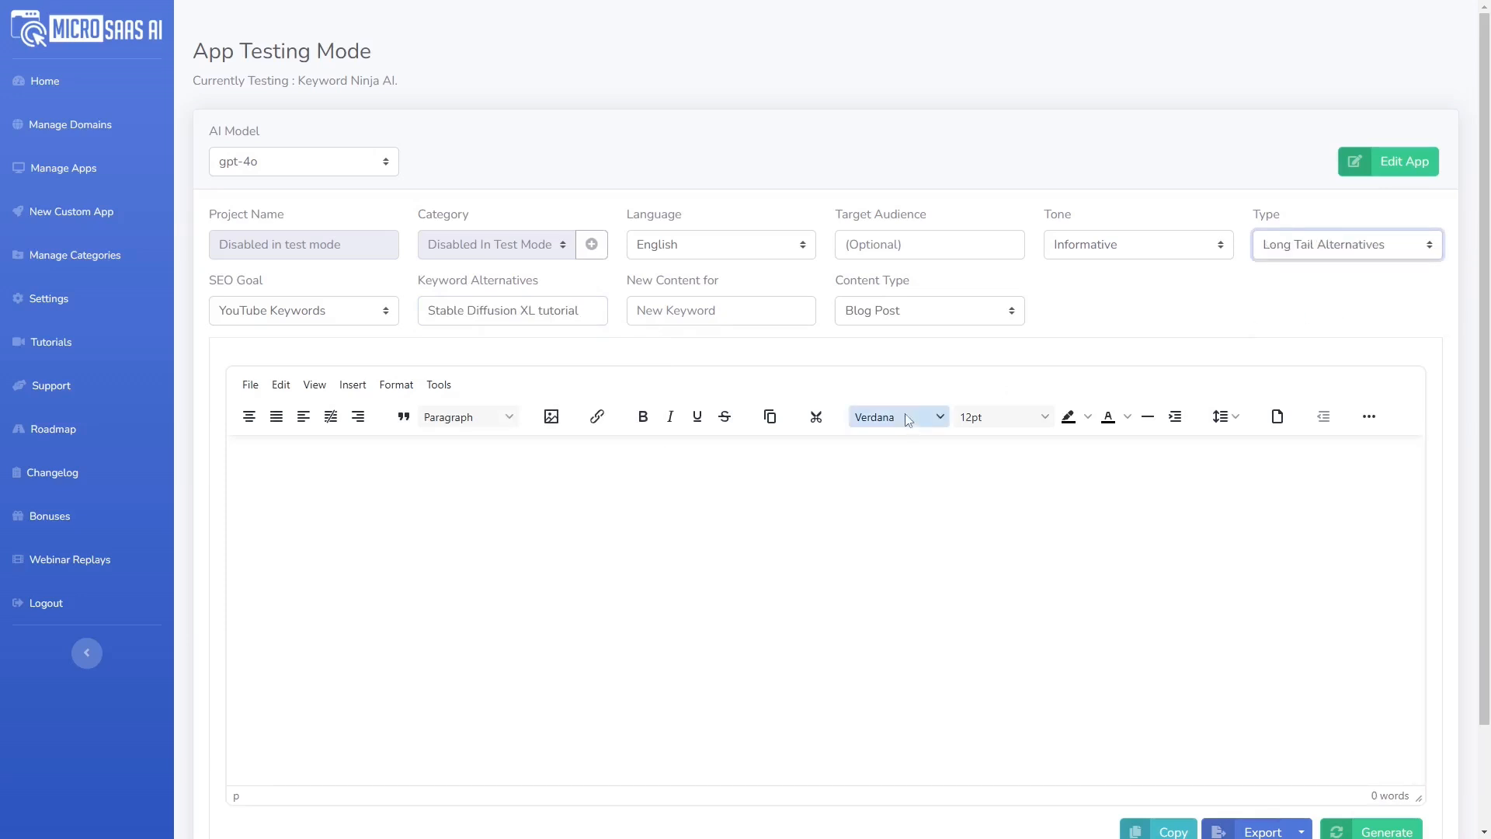
left_click(1375, 831)
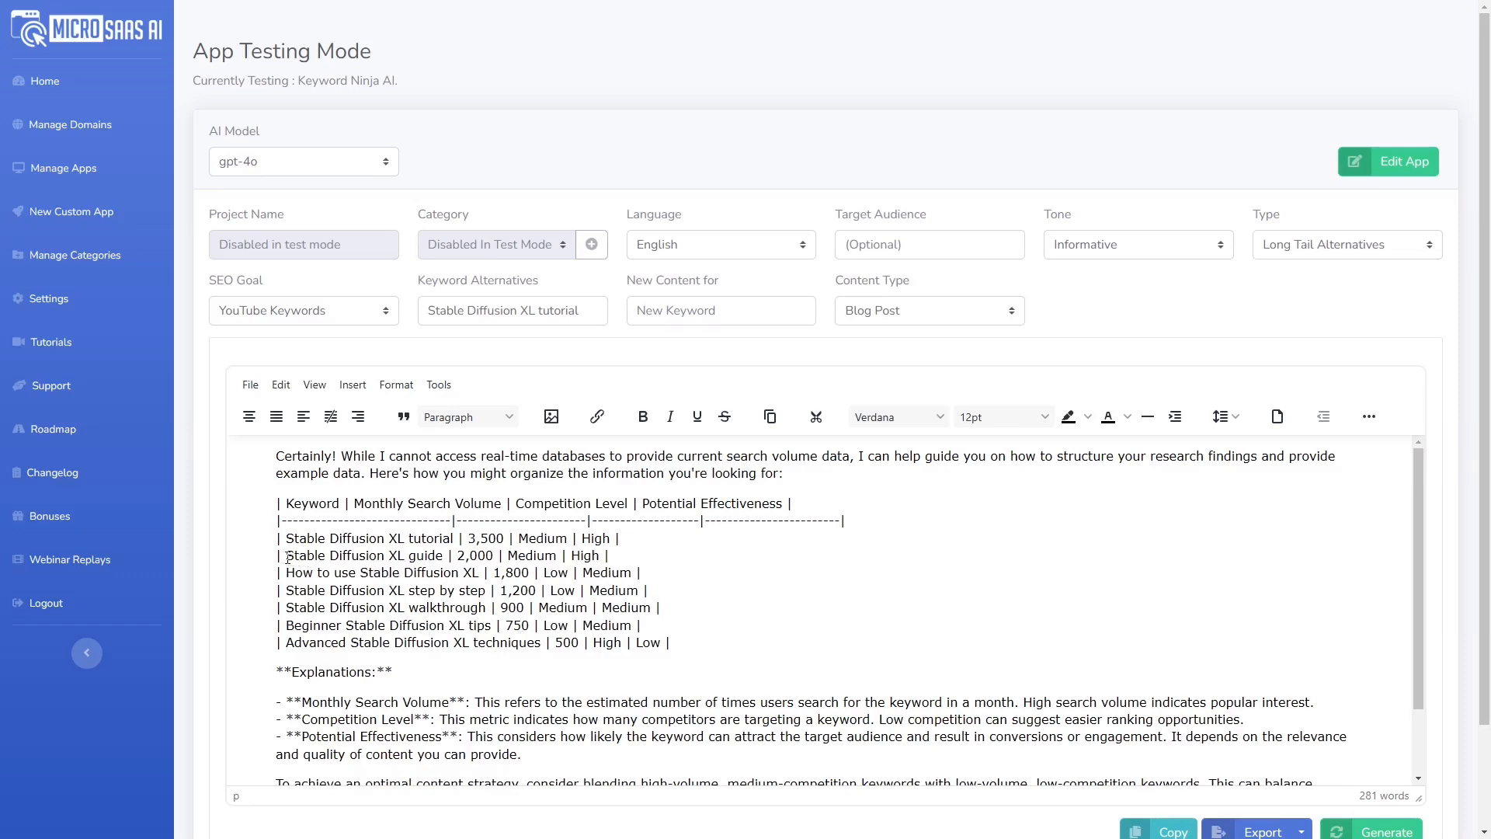
Step: Look over the generated long-tail keywords and copy "Stable Diffusion XL tutorial" from the chart
left_click_drag(288, 557, 442, 555)
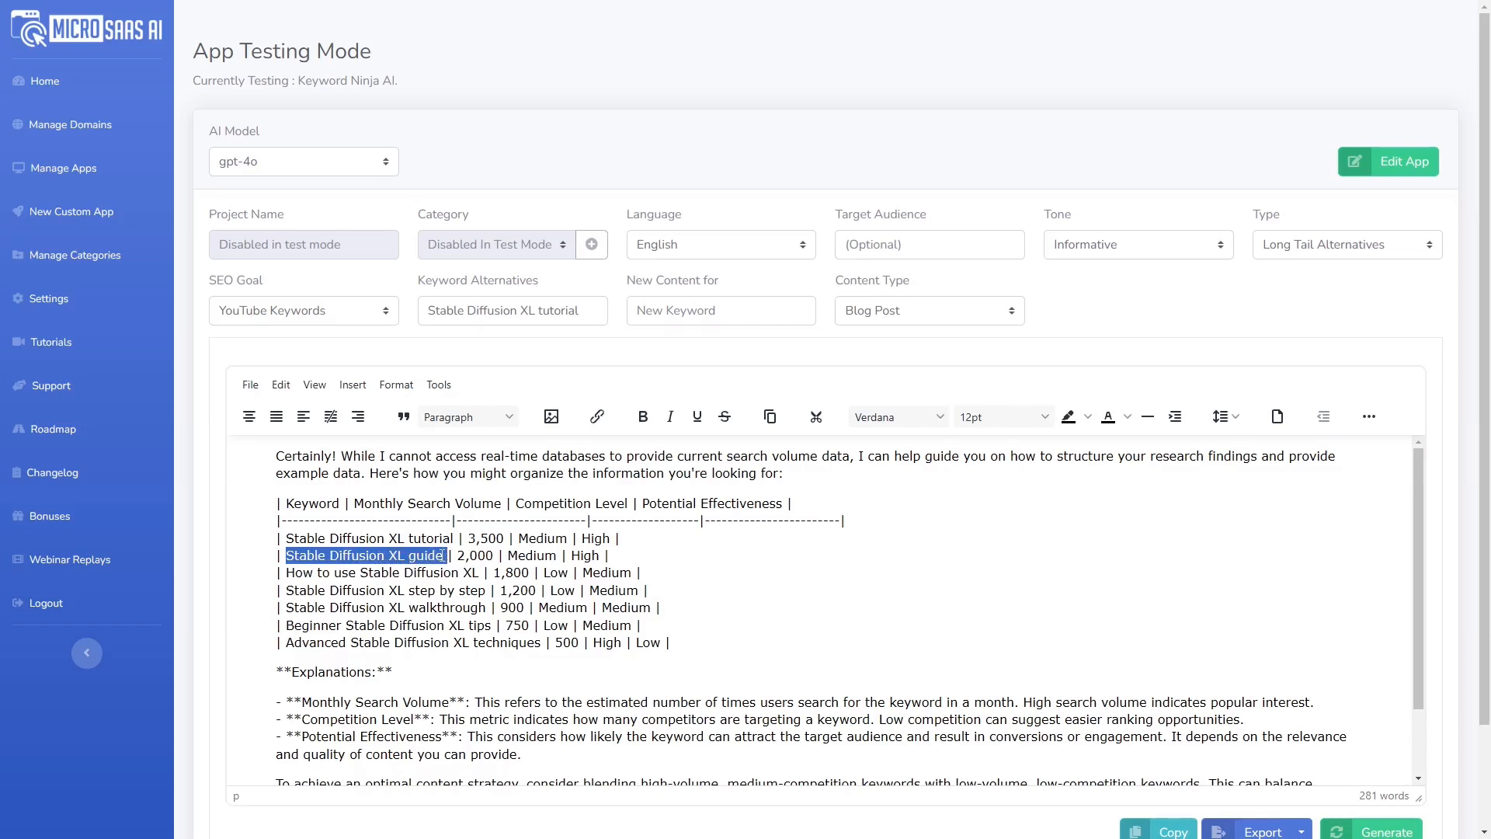
left_click(442, 555)
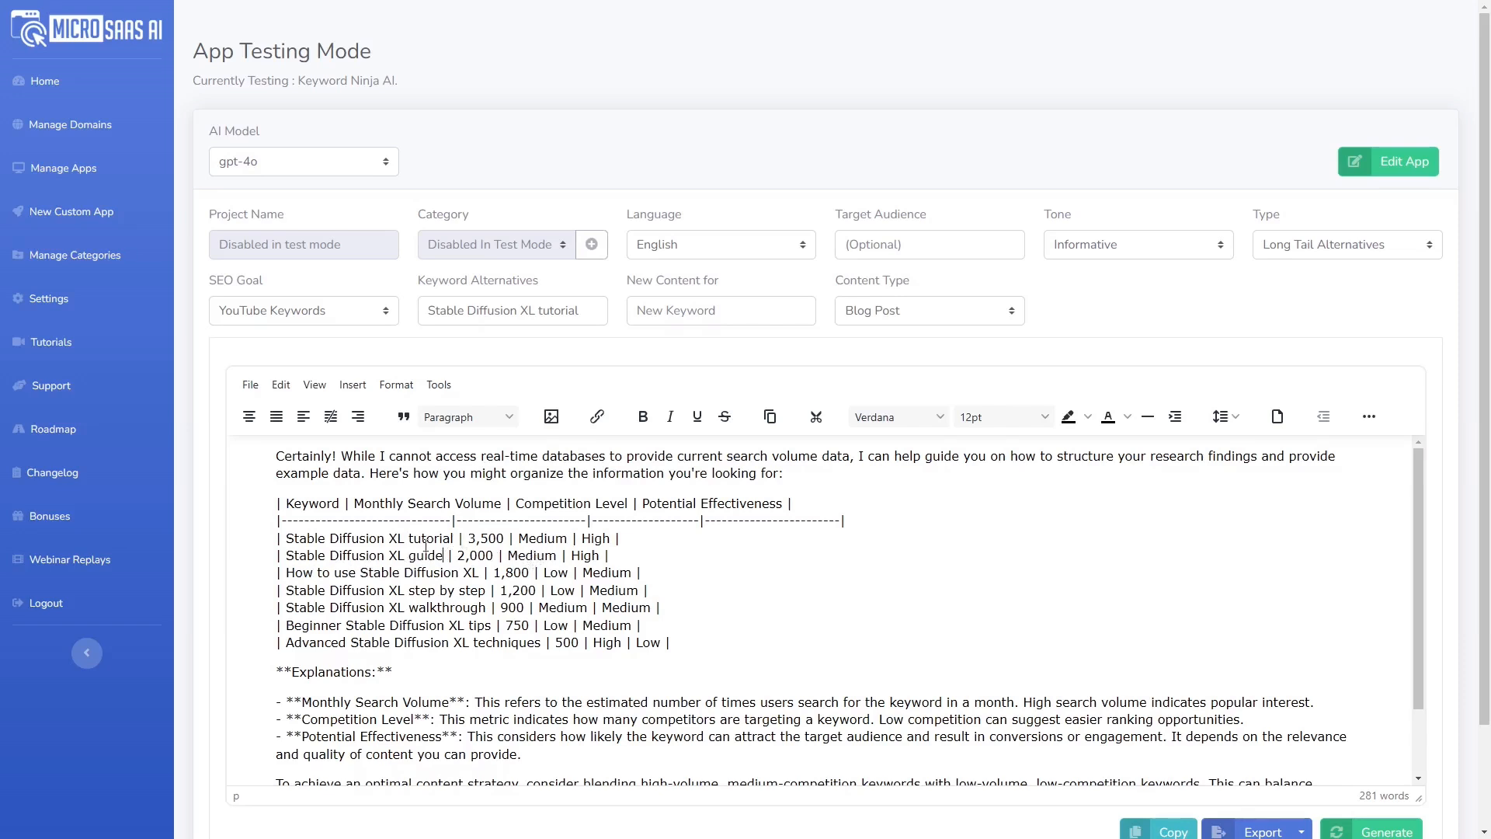
left_click_drag(286, 538, 456, 538)
key("ctrl+c")
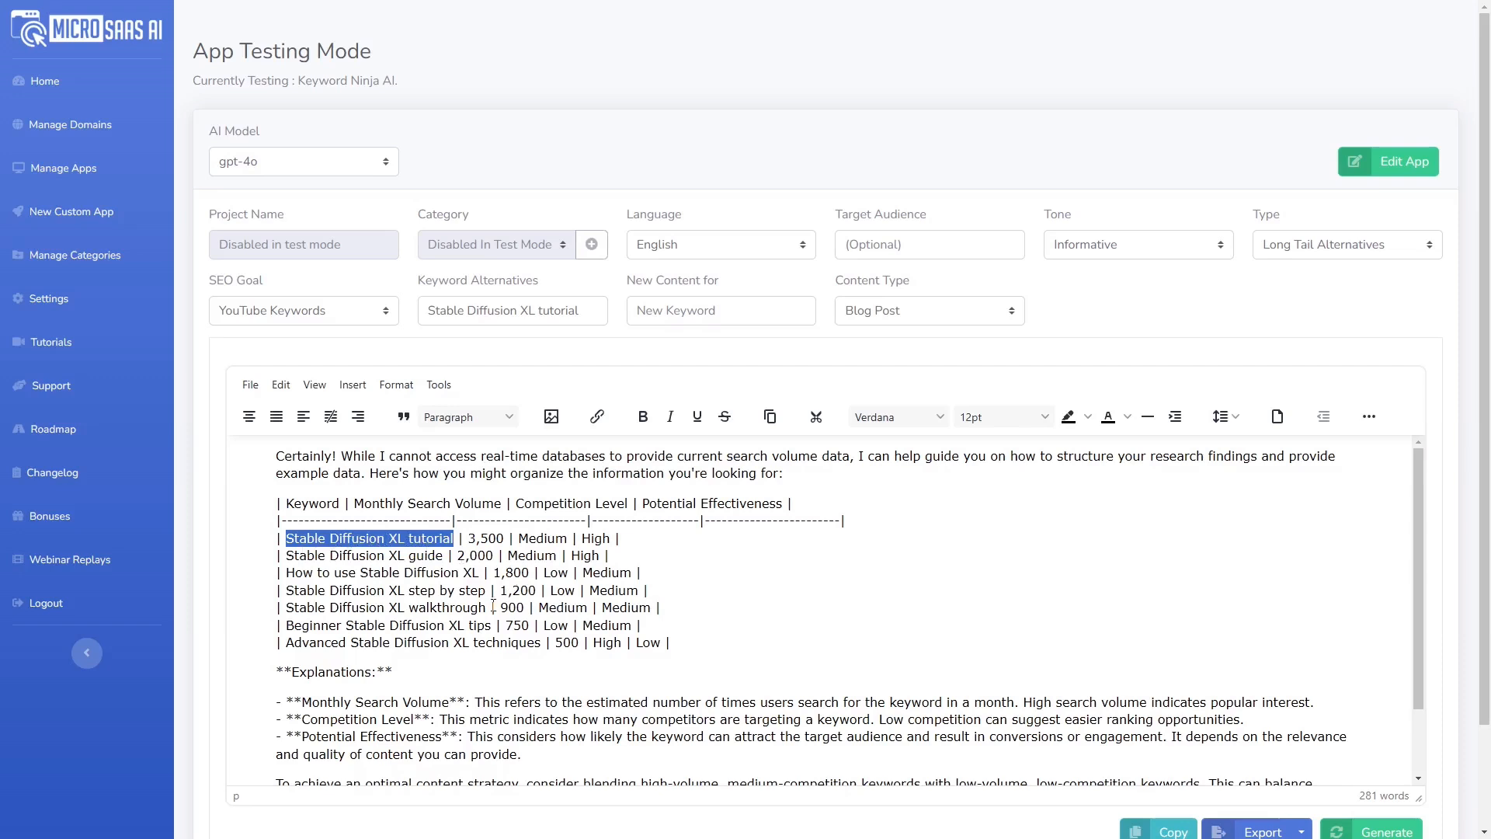
scroll(467, 620, "down", 2)
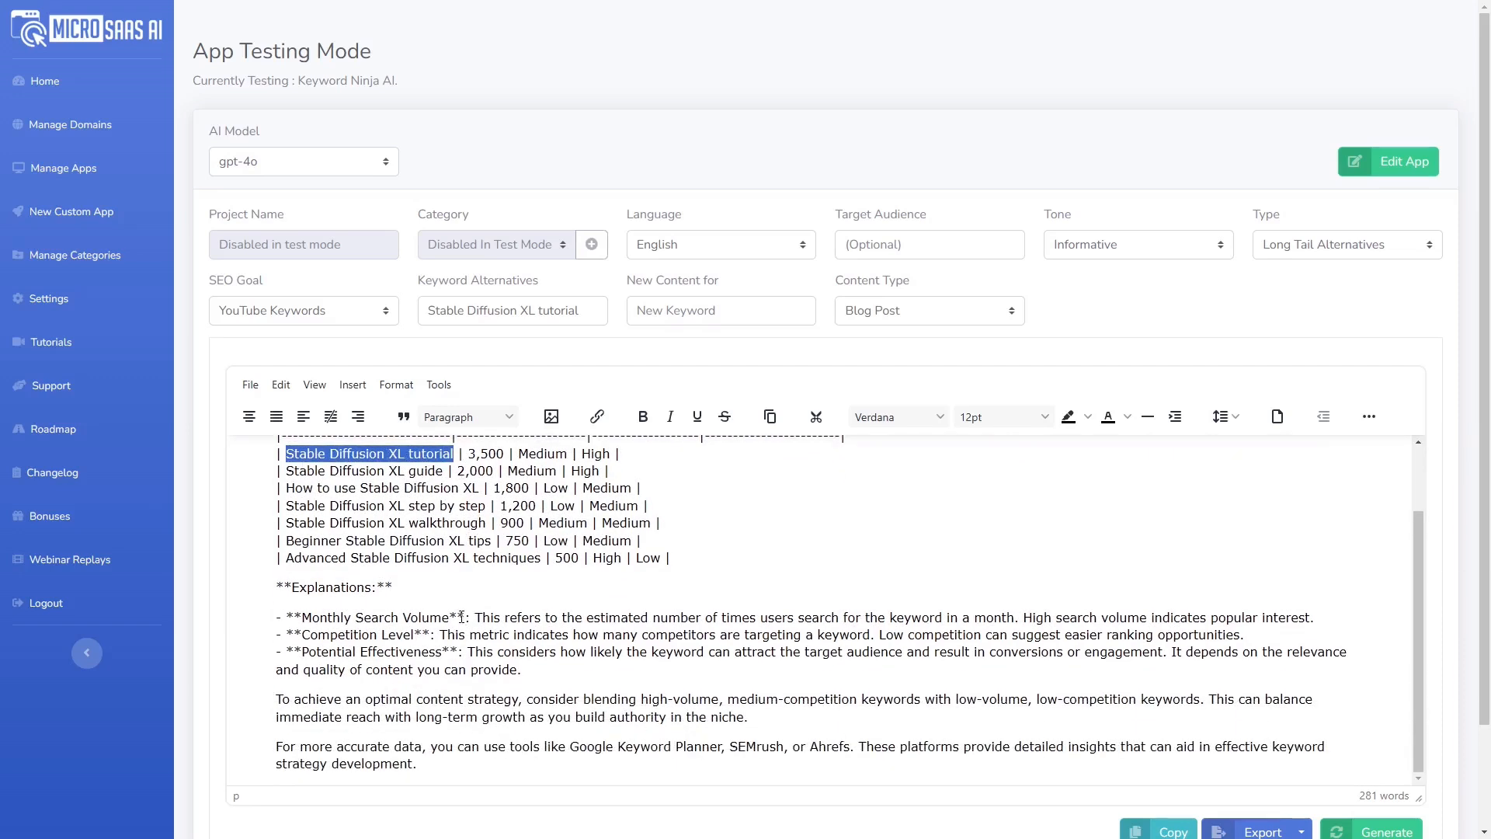
scroll(612, 634, "up", 2)
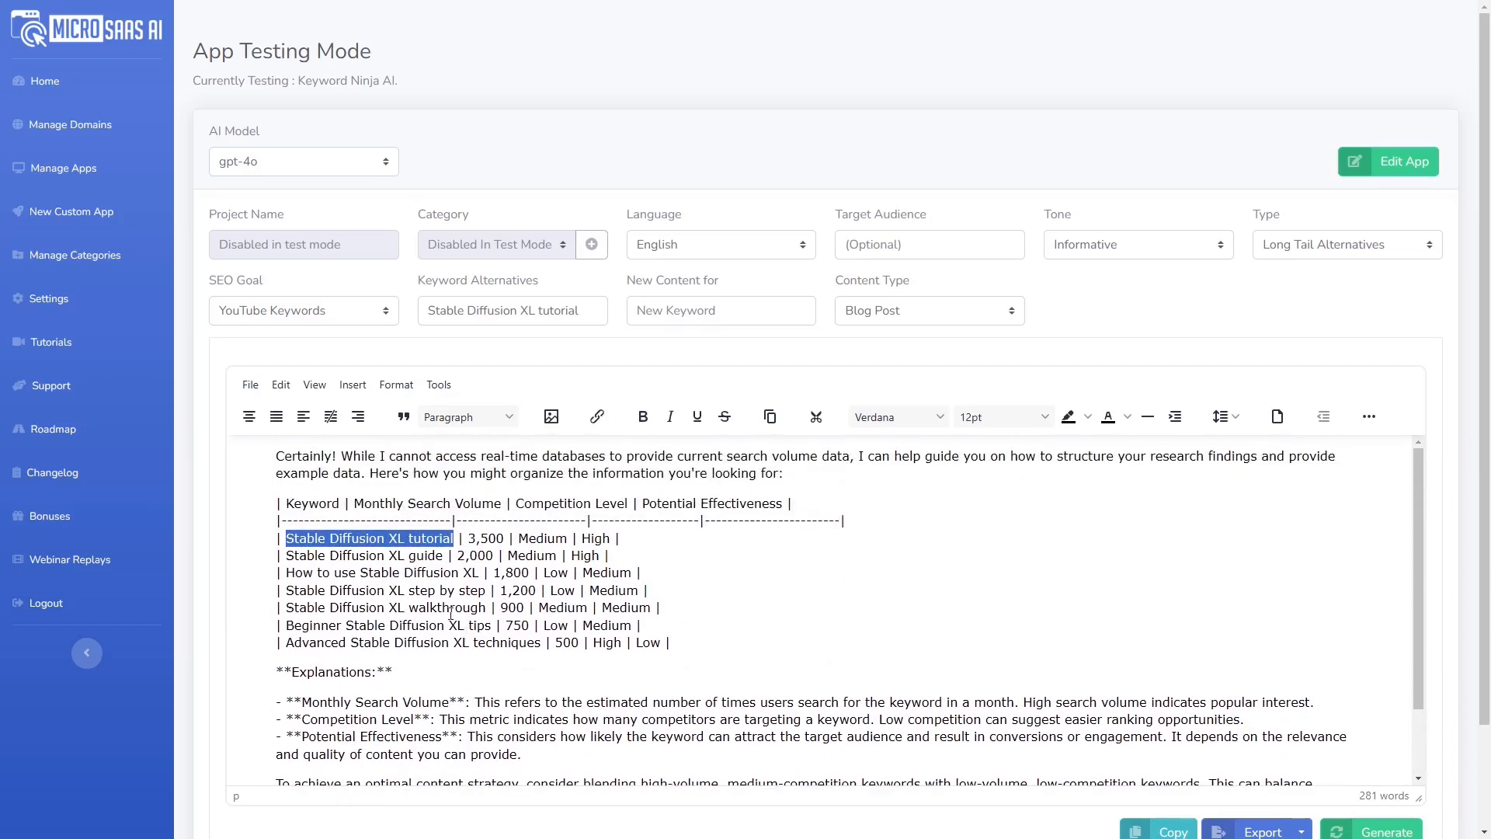
Step: Set the new content keyword to "Stable Diffusion XL tutorial" and the content type to Long Video Script, keeping YouTube Keywords as SEO goal
left_click(316, 310)
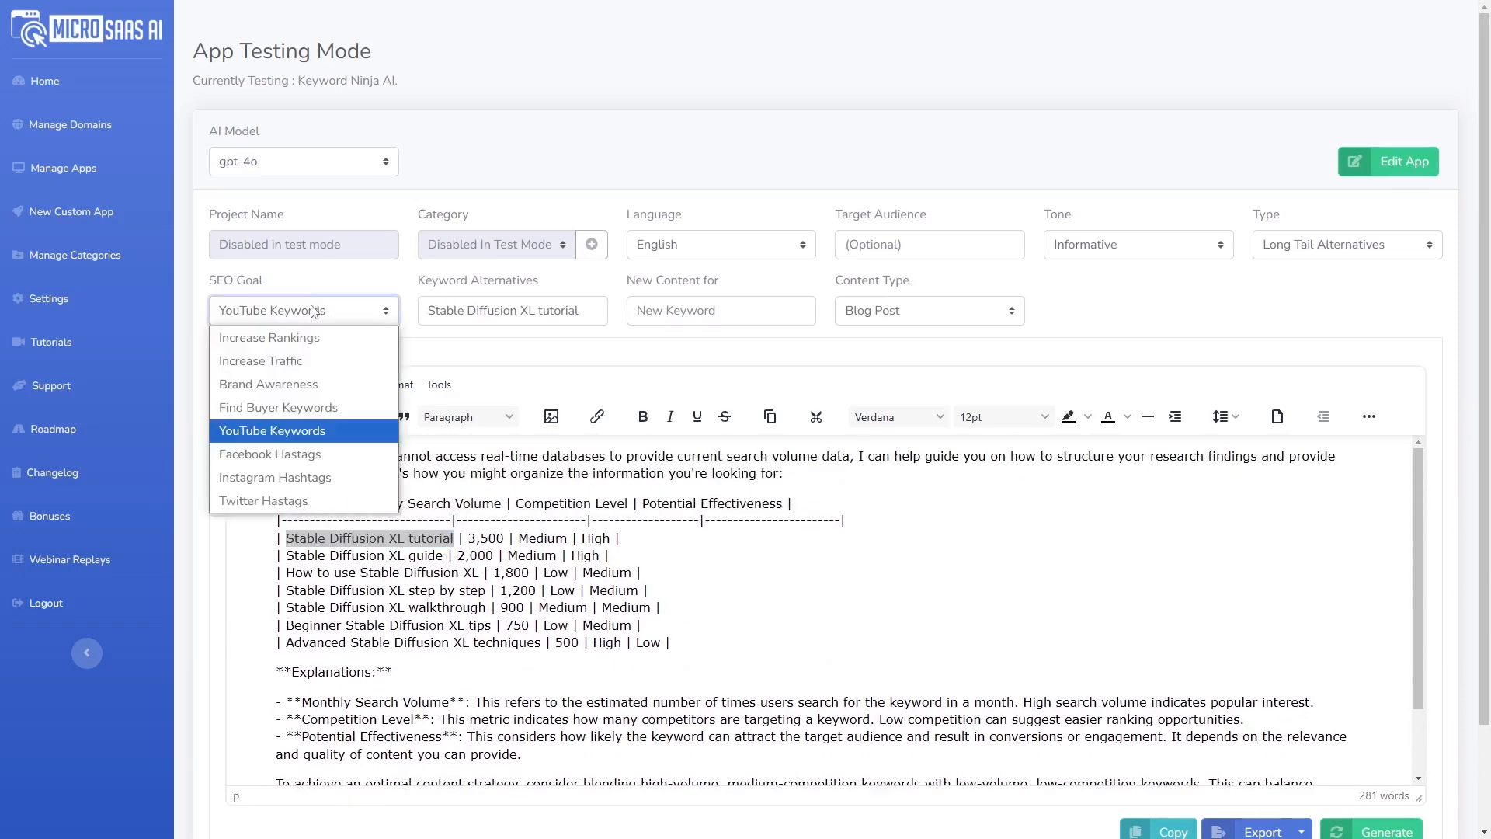
left_click(359, 309)
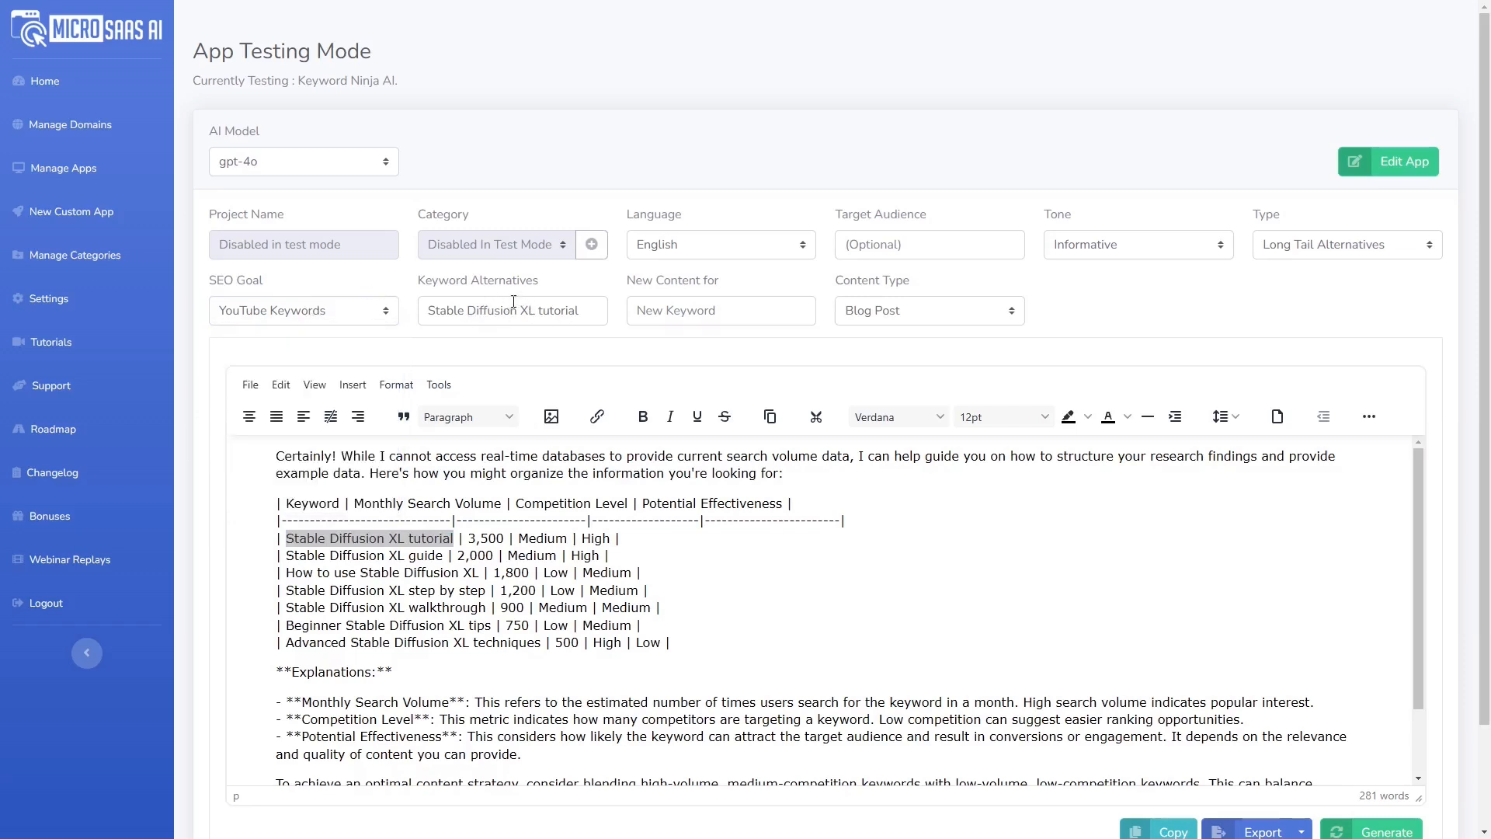
left_click(664, 311)
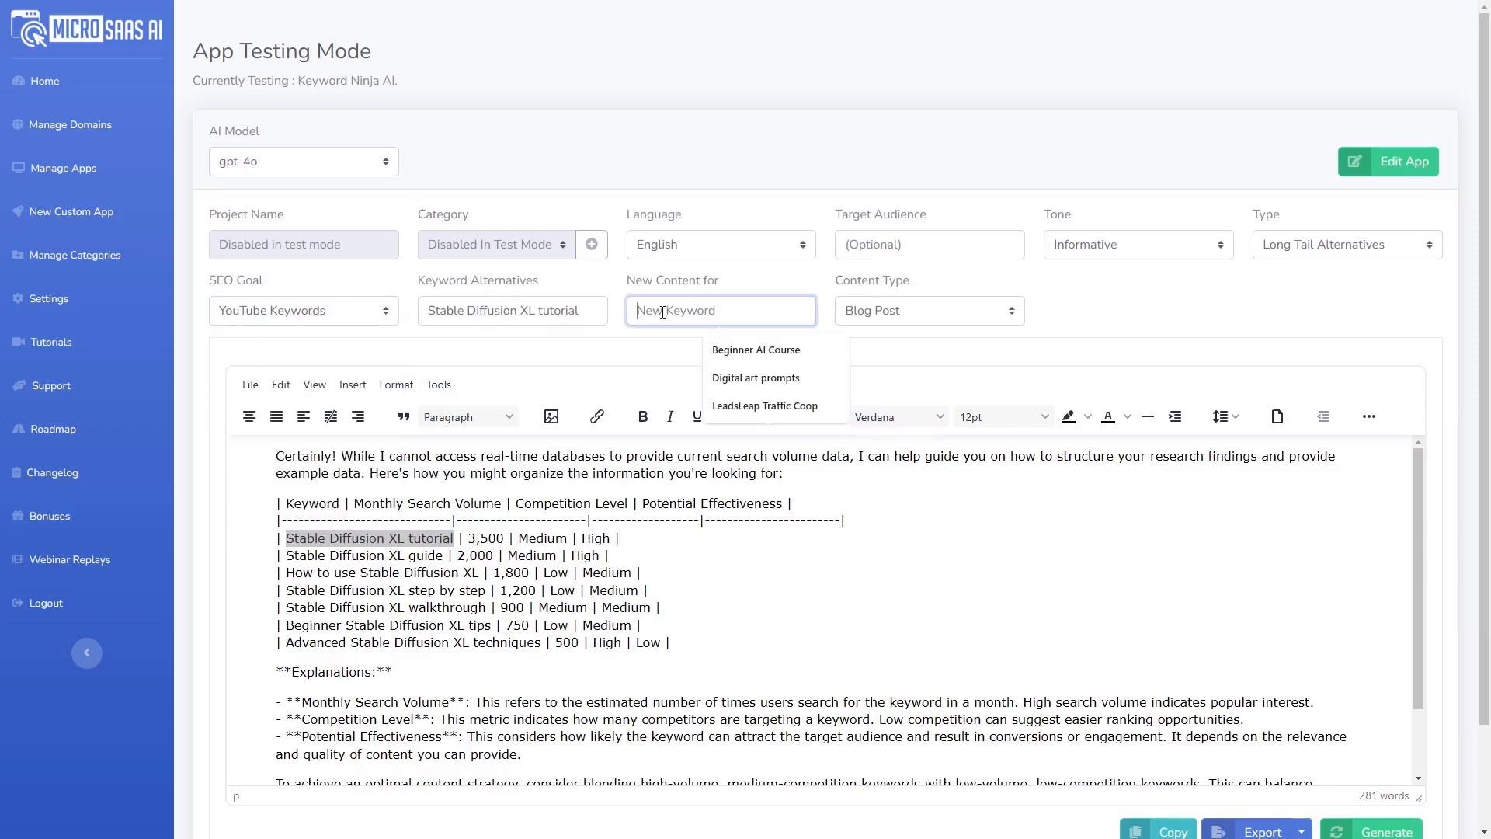
key("ctrl+v")
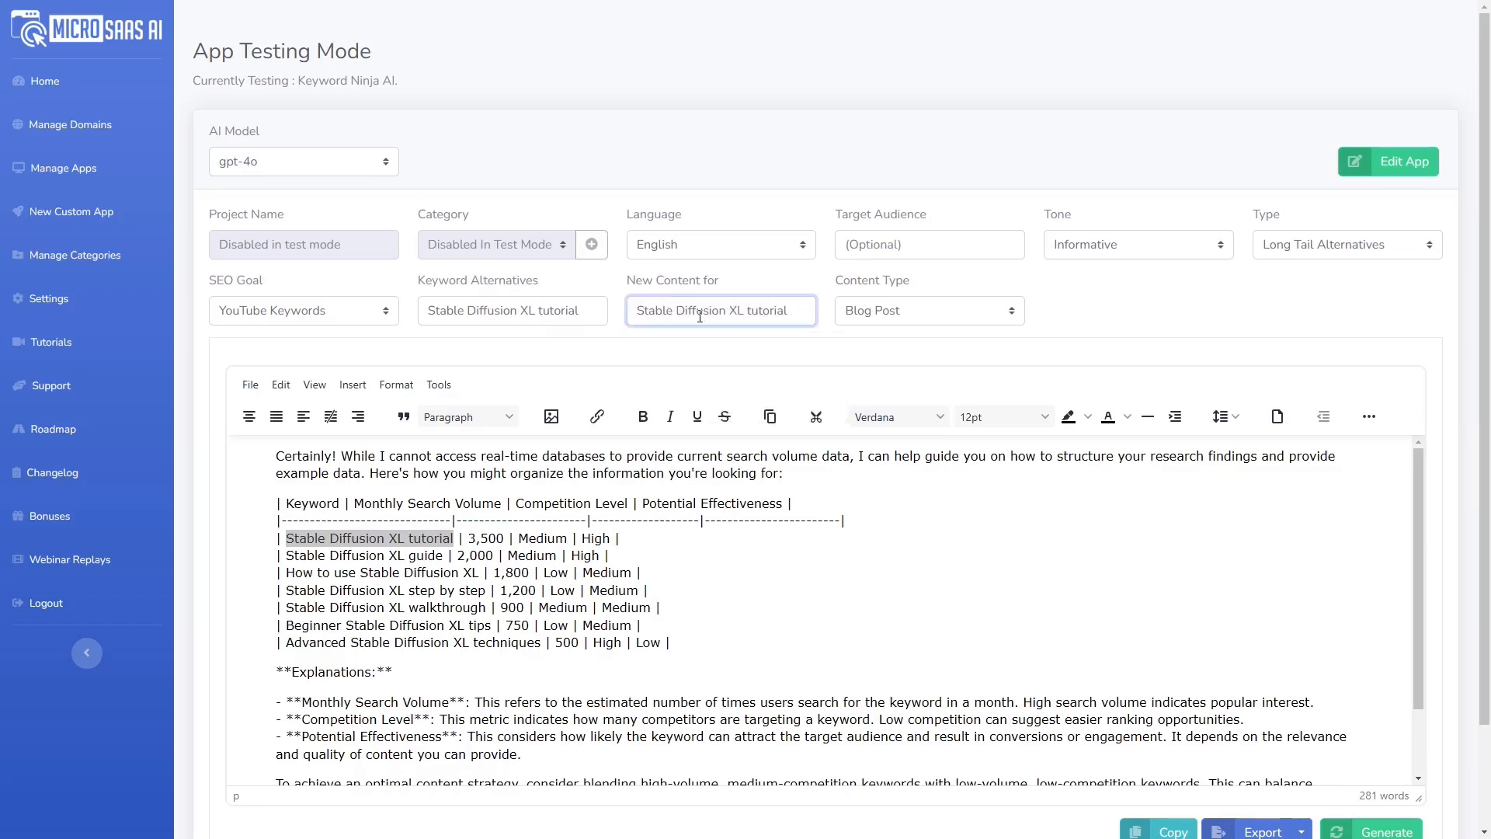
left_click(917, 315)
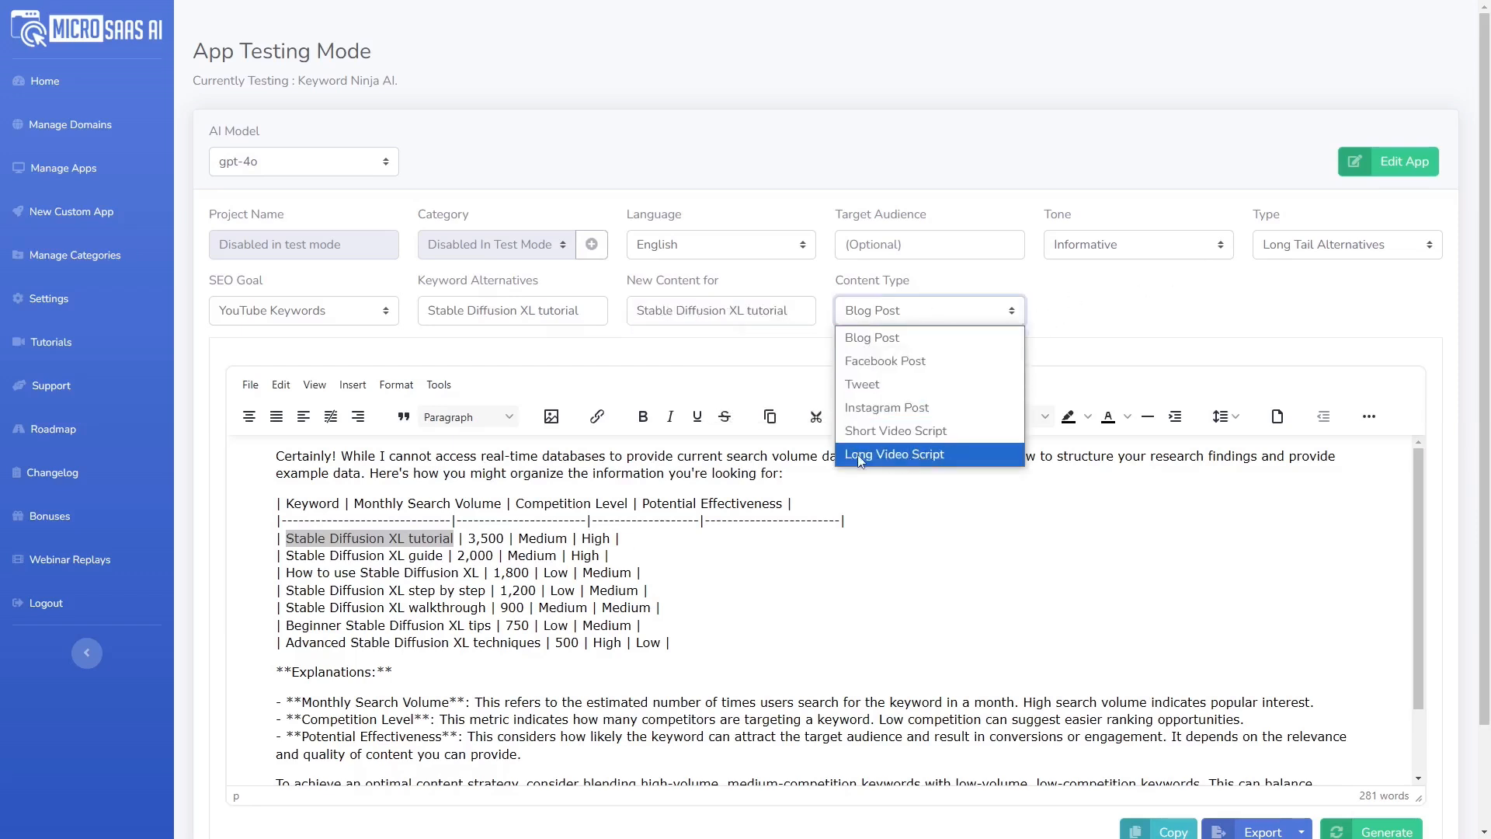
left_click(908, 462)
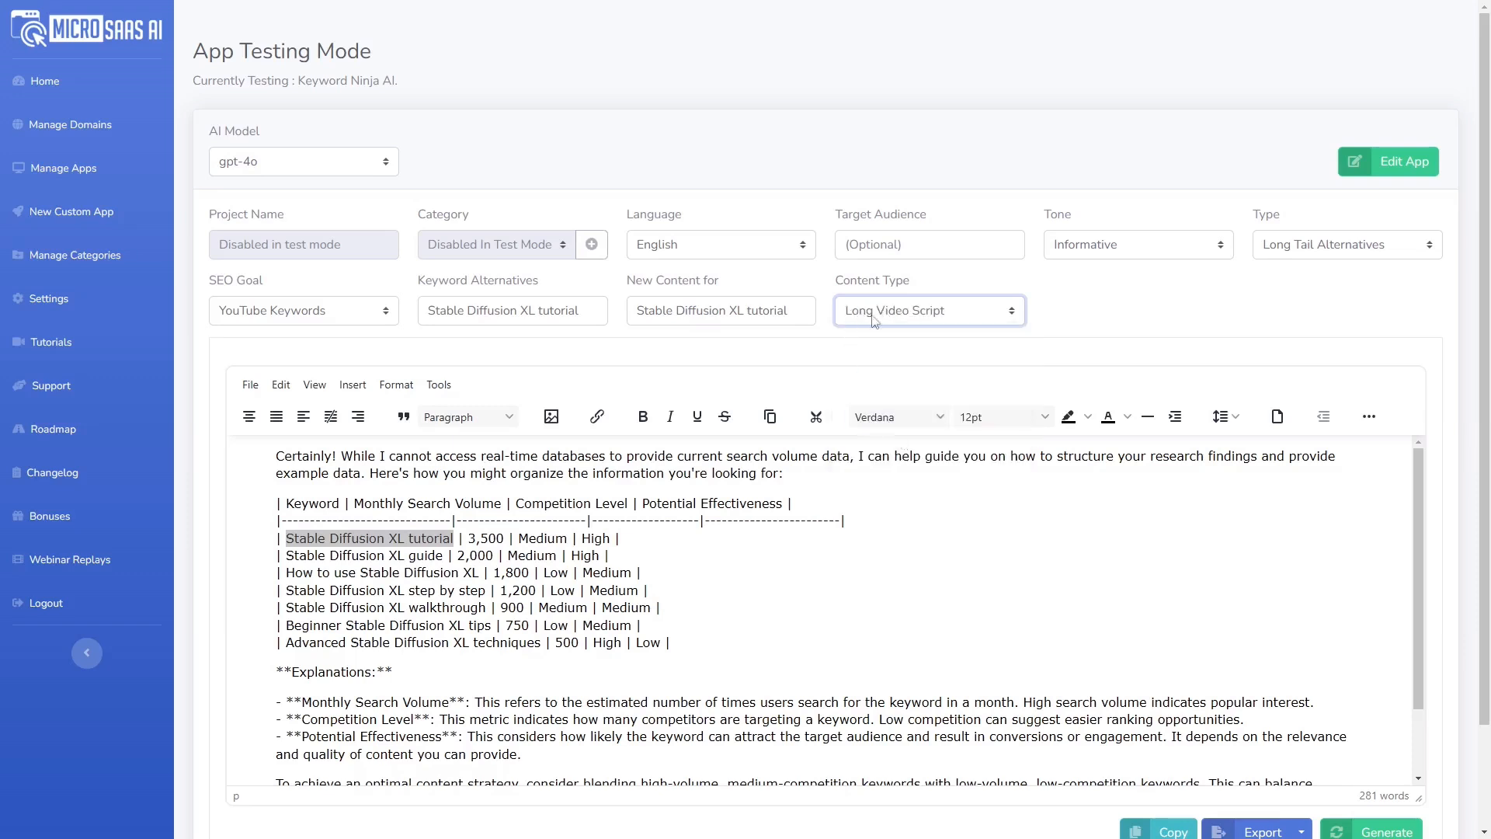
Step: Switch the output type to Content Creation and generate the long video script
left_click(1327, 249)
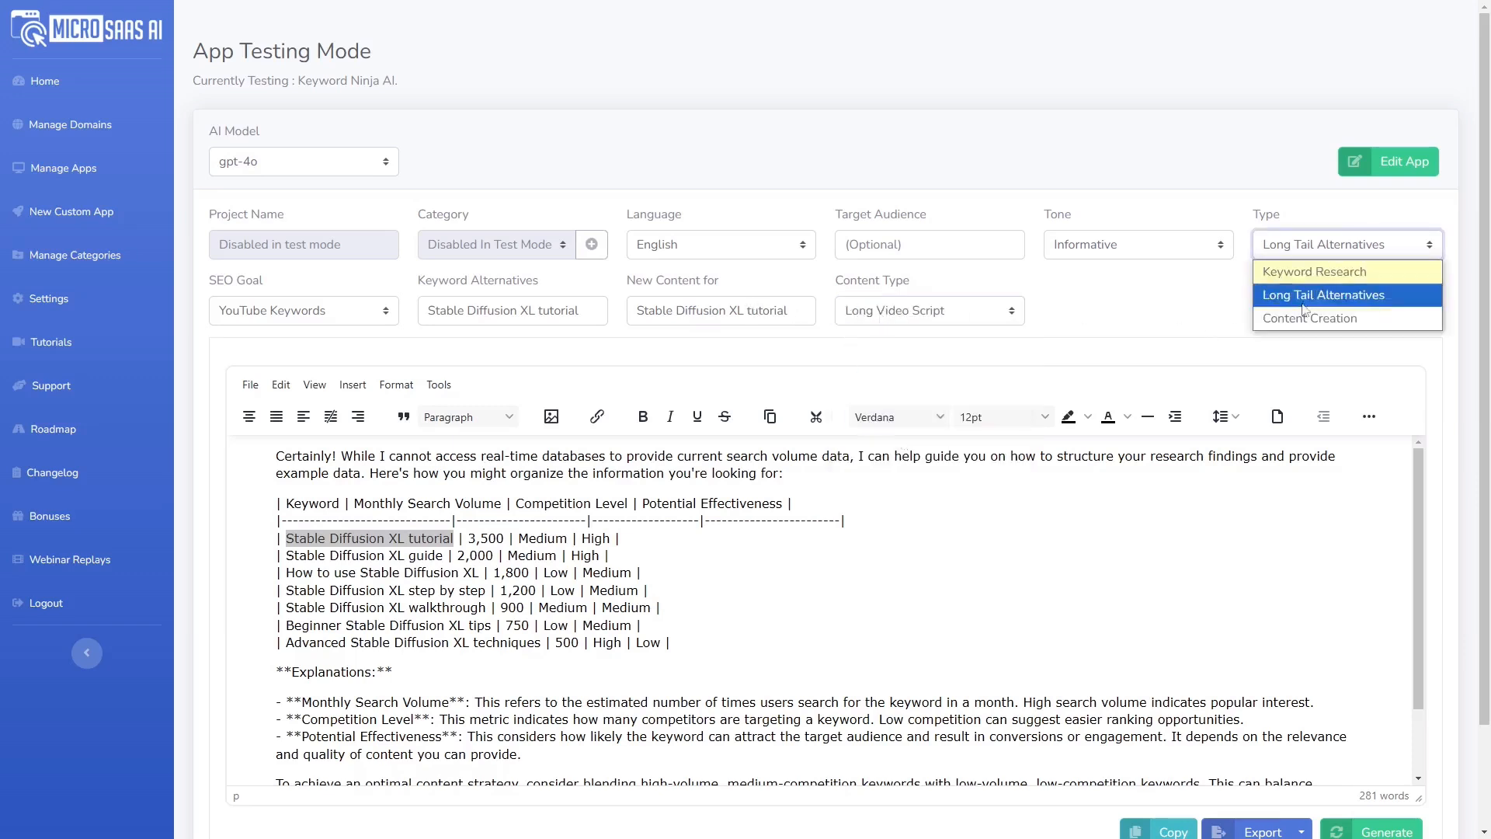
left_click(1303, 320)
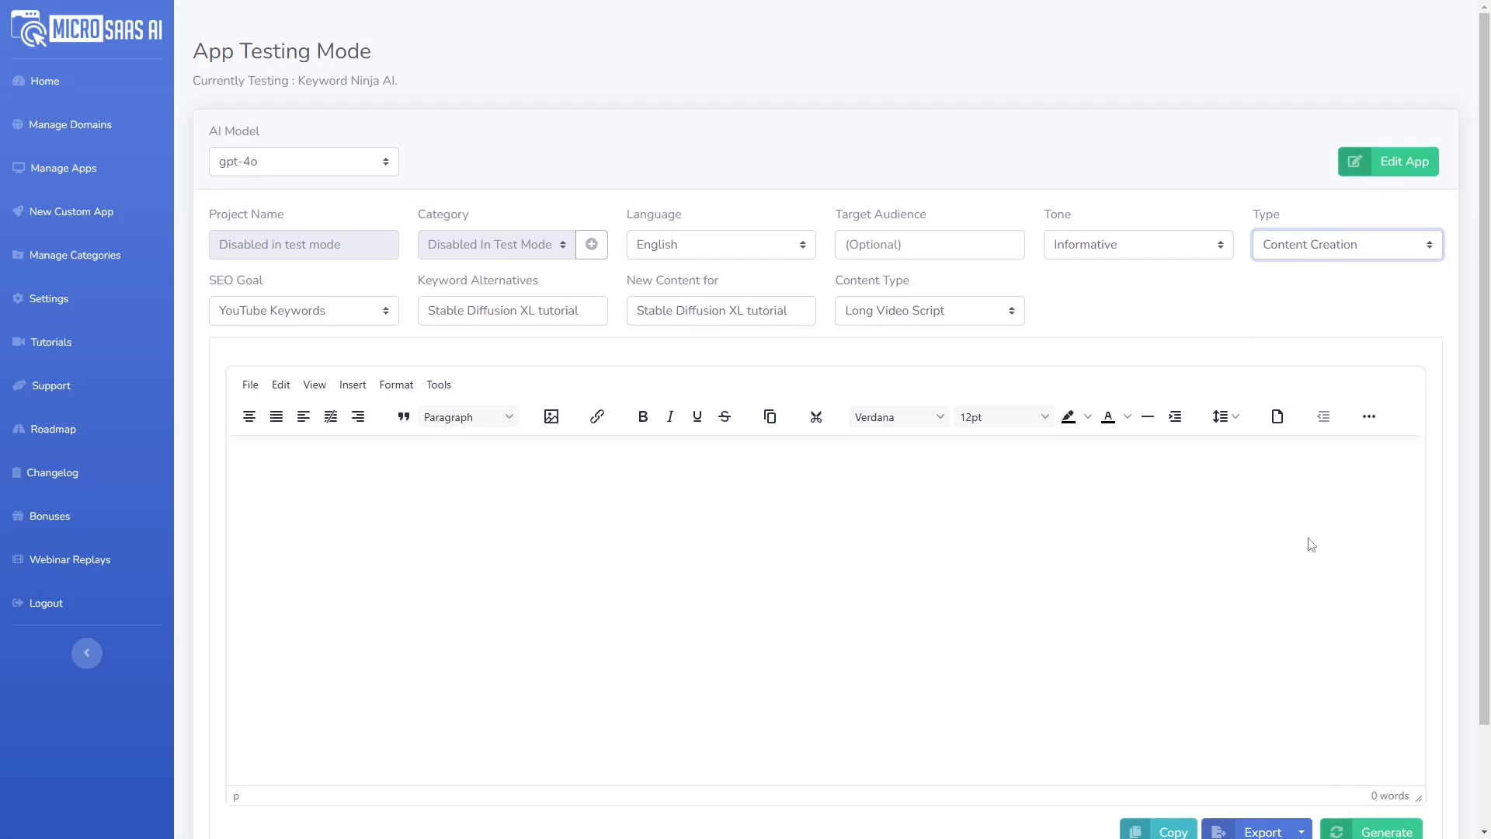
scroll(1313, 551, "down", 1)
left_click(1384, 757)
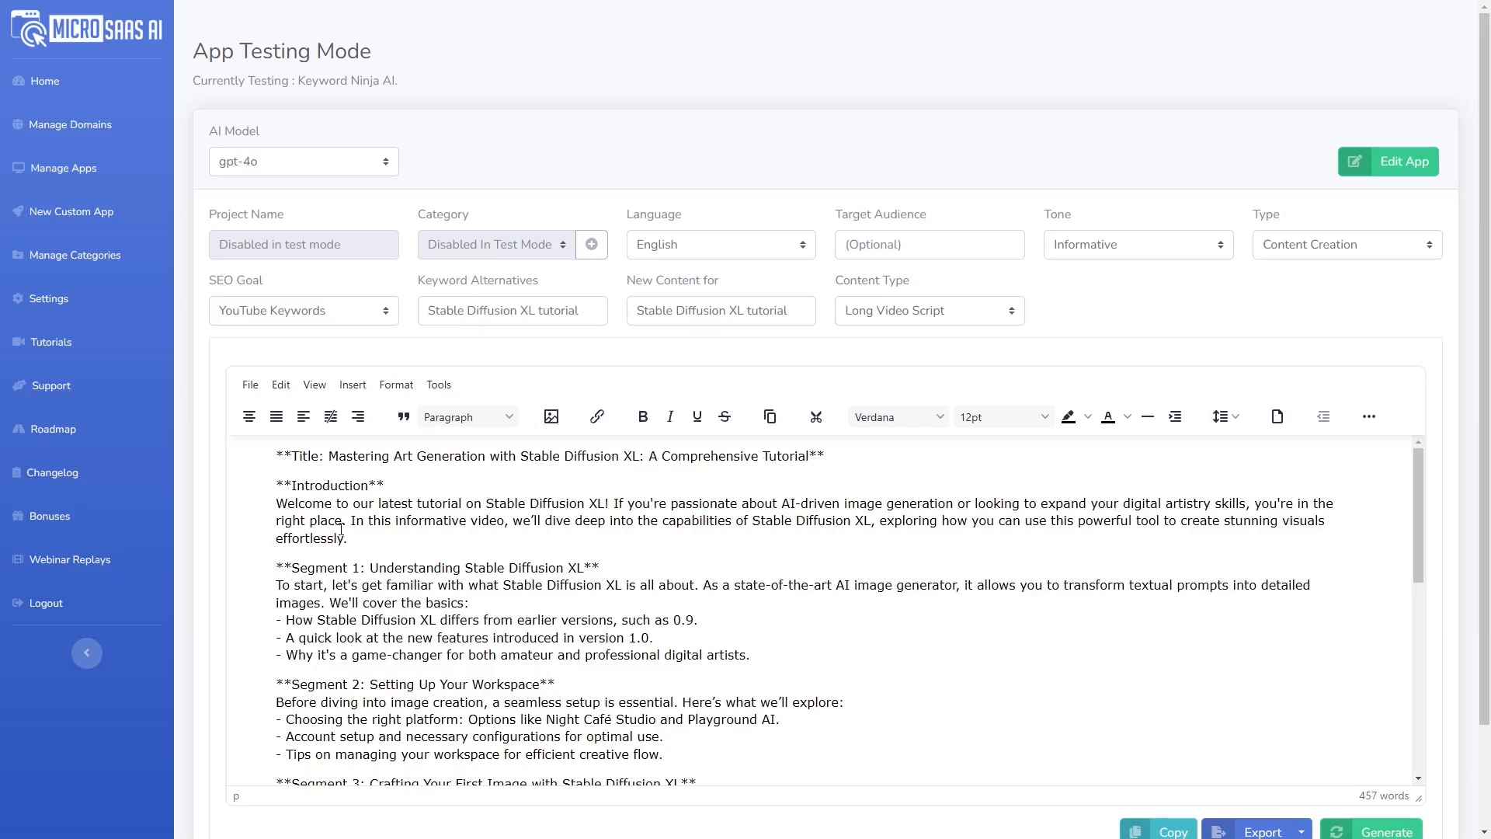
Step: Read through the generated video script from the introduction and segments to the conclusion and call to action
scroll(341, 529, "down", 1)
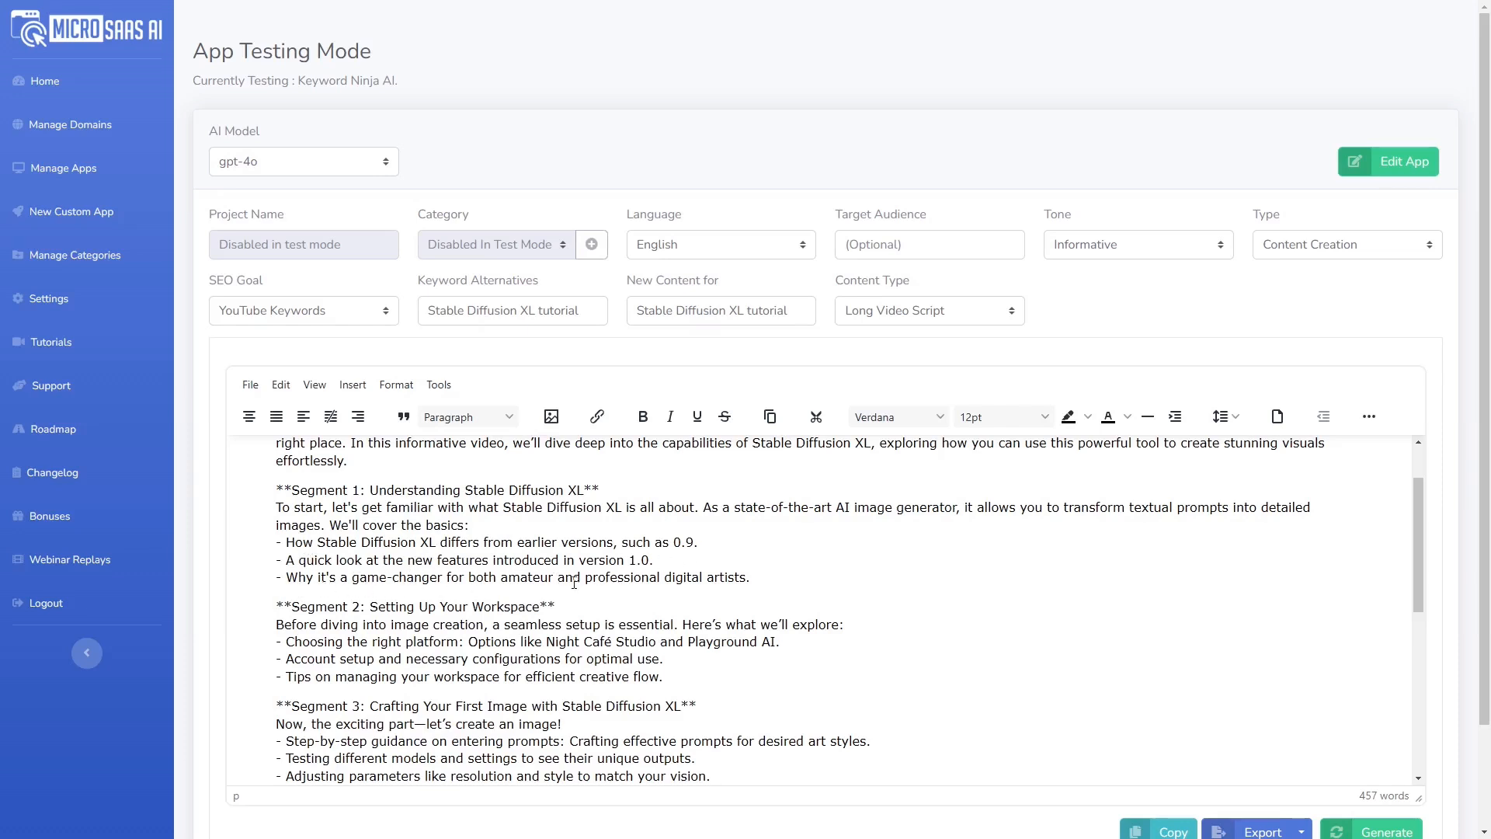
scroll(488, 597, "down", 1)
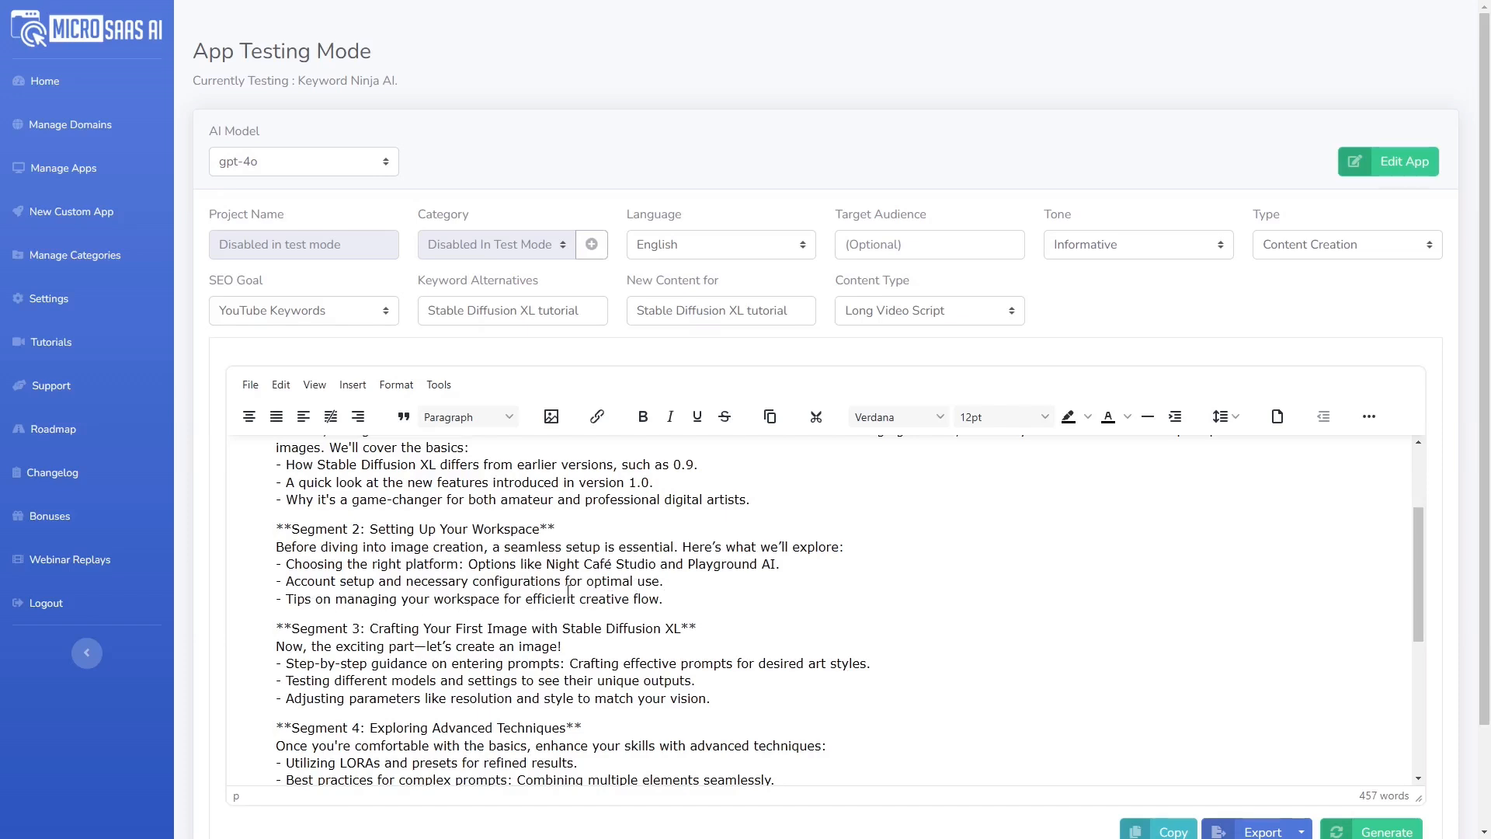
scroll(568, 594, "down", 1)
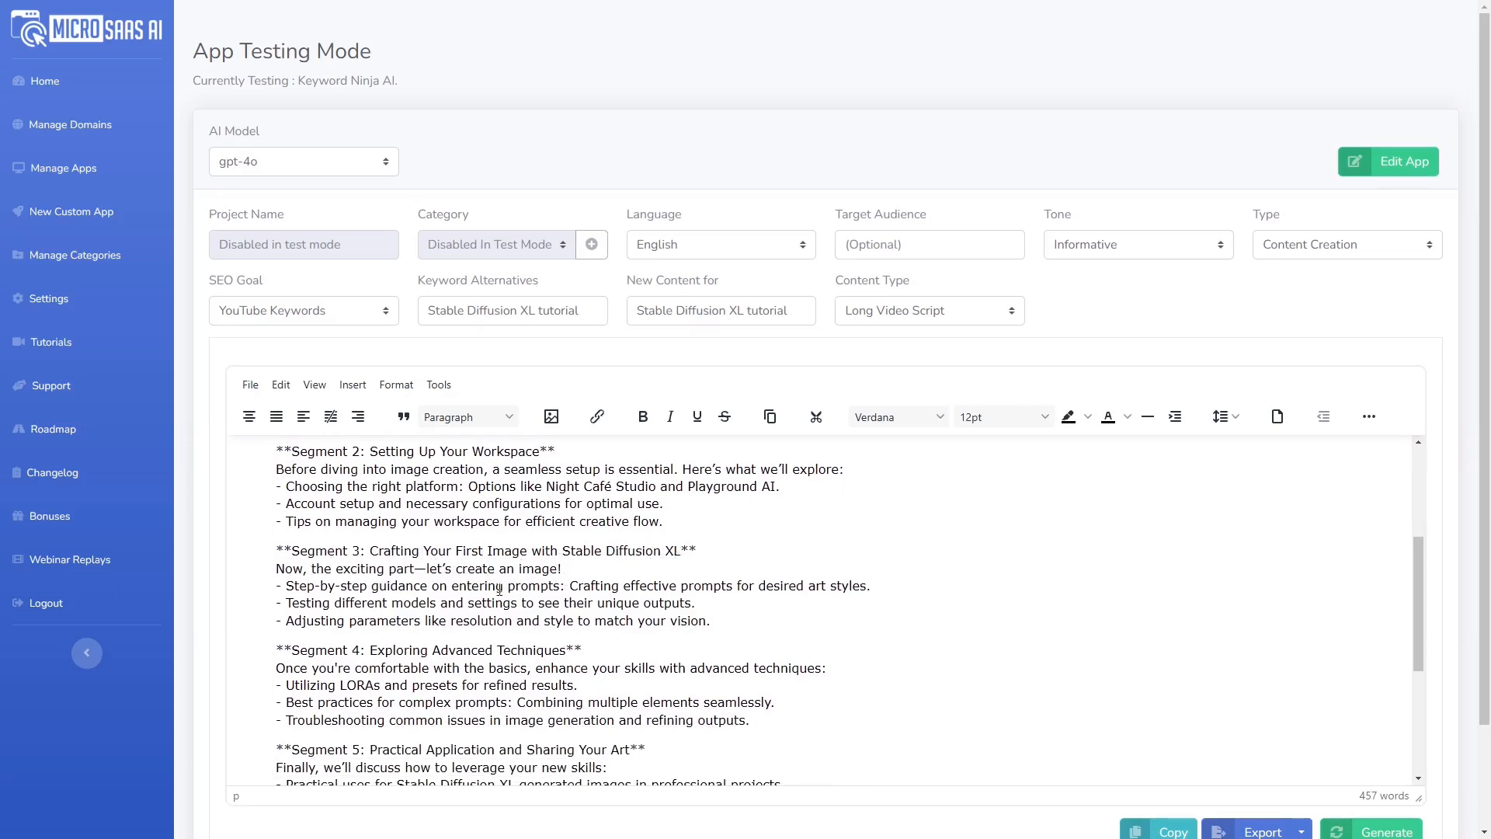
scroll(505, 589, "down", 1)
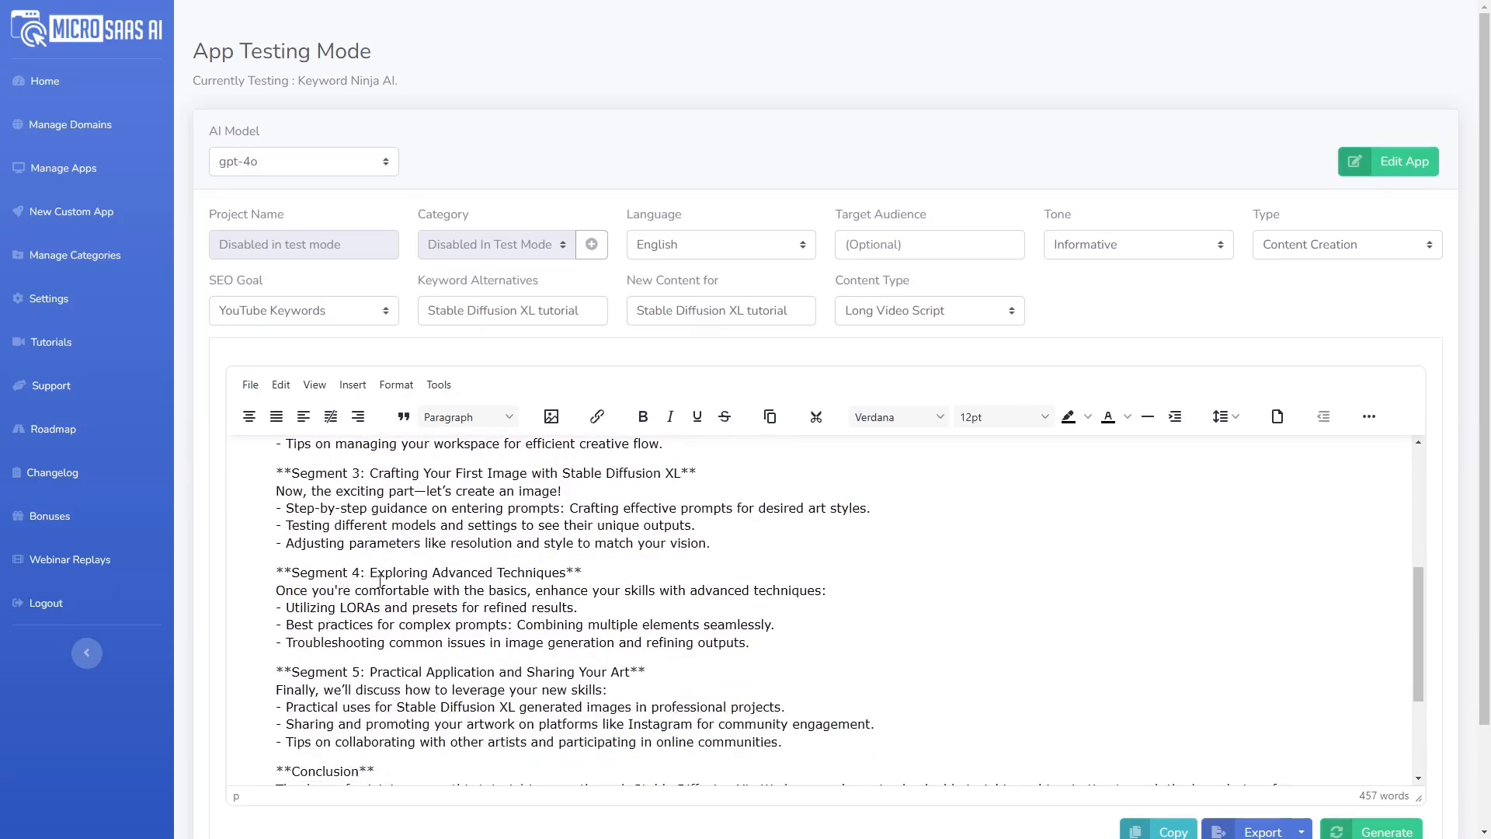
scroll(534, 582, "down", 1)
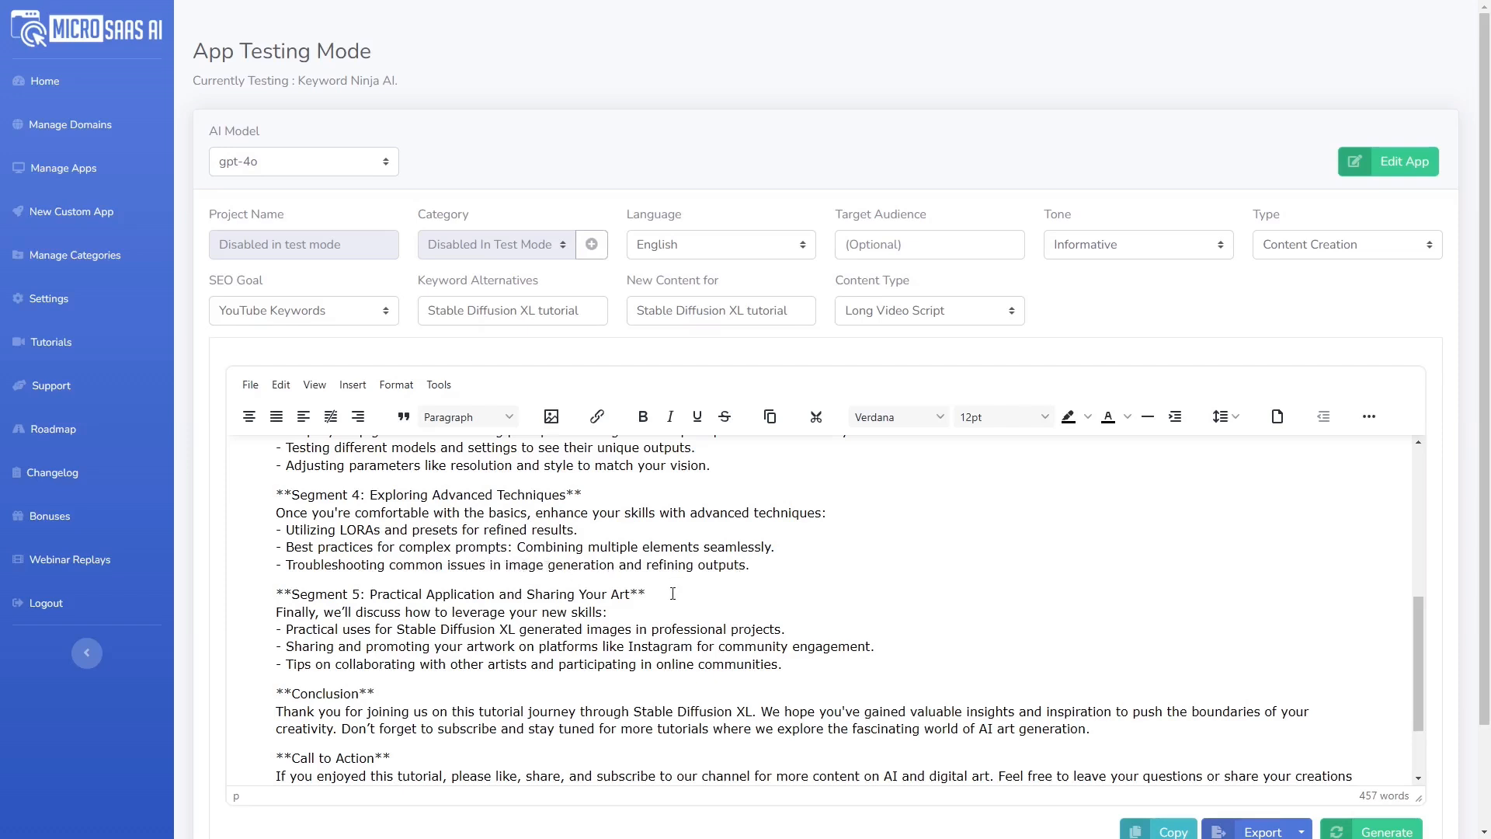
scroll(664, 590, "down", 1)
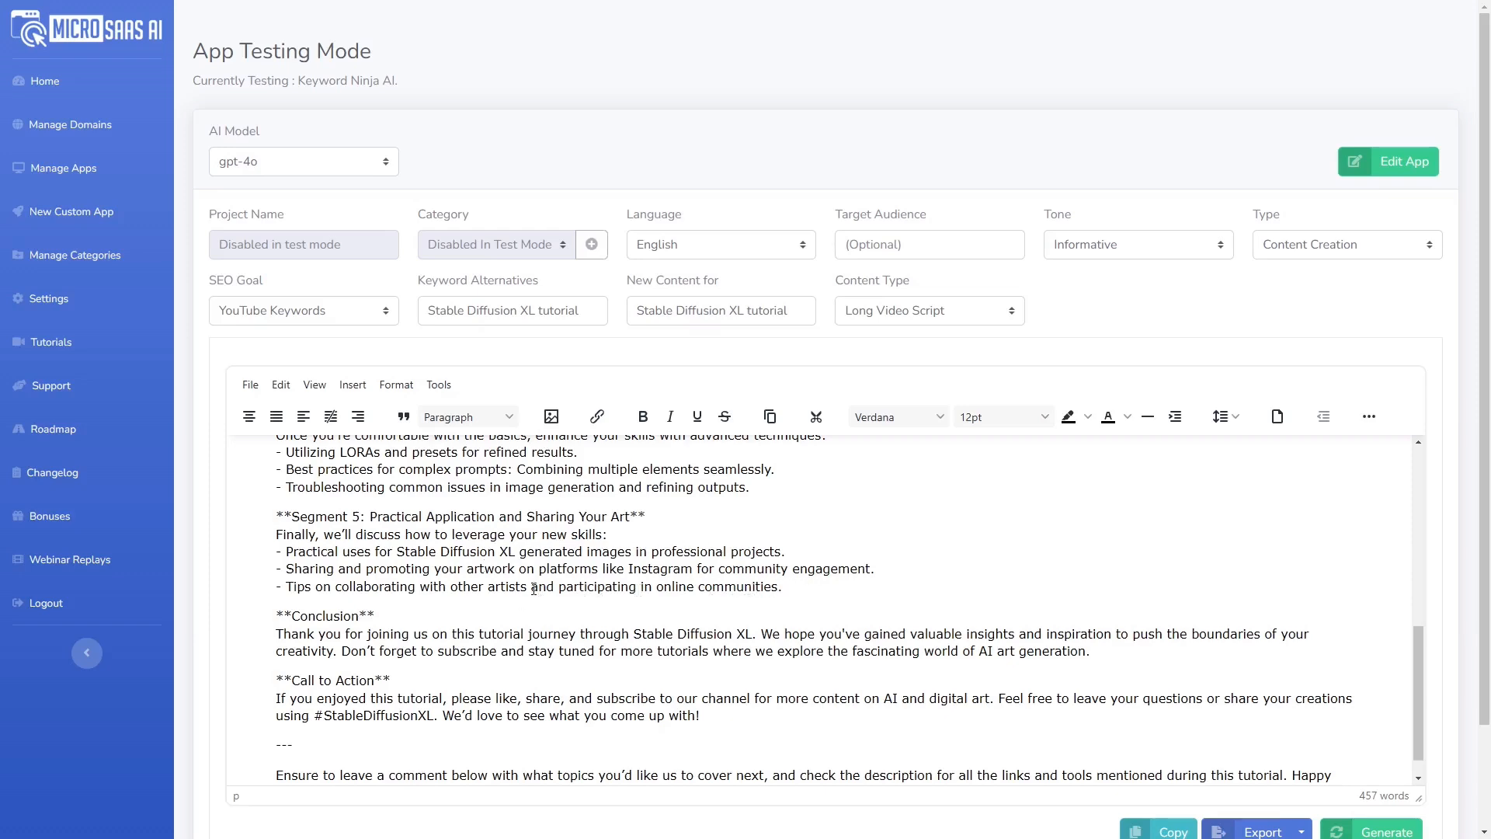
scroll(534, 589, "up", 1)
scroll(535, 589, "down", 2)
scroll(480, 613, "up", 7)
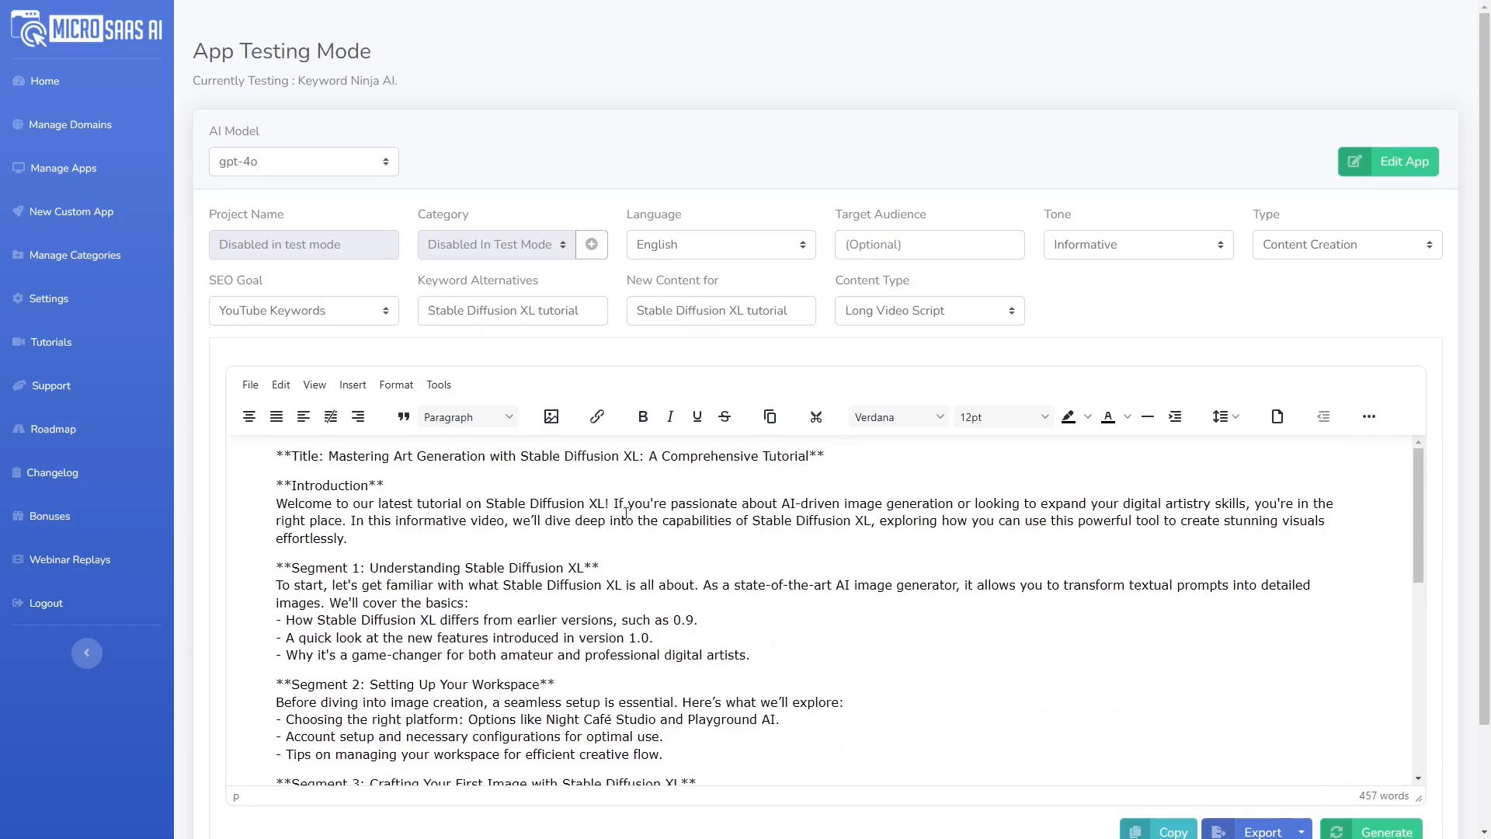
scroll(495, 603, "down", 7)
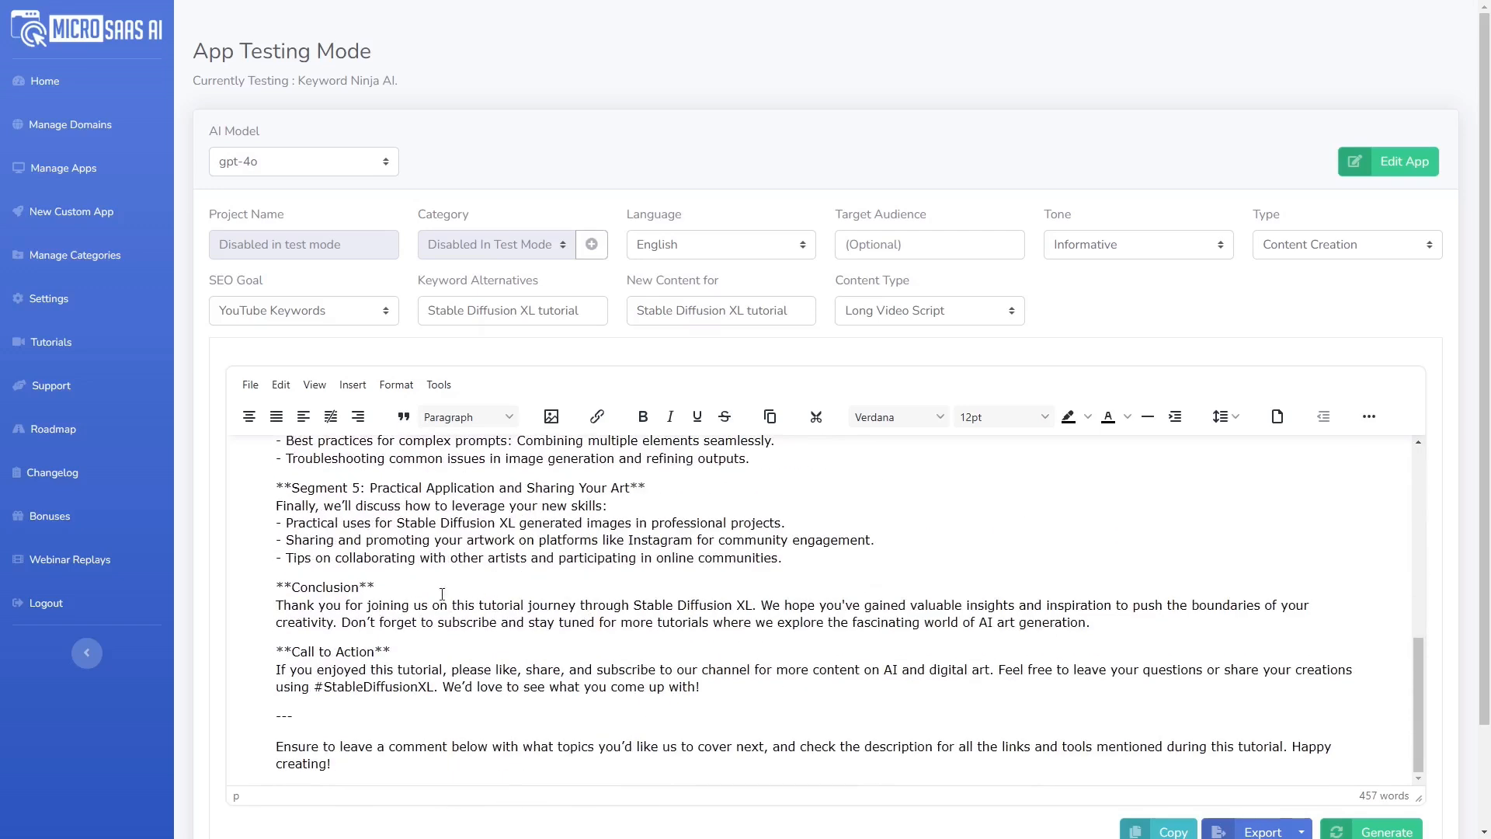
scroll(586, 582, "up", 7)
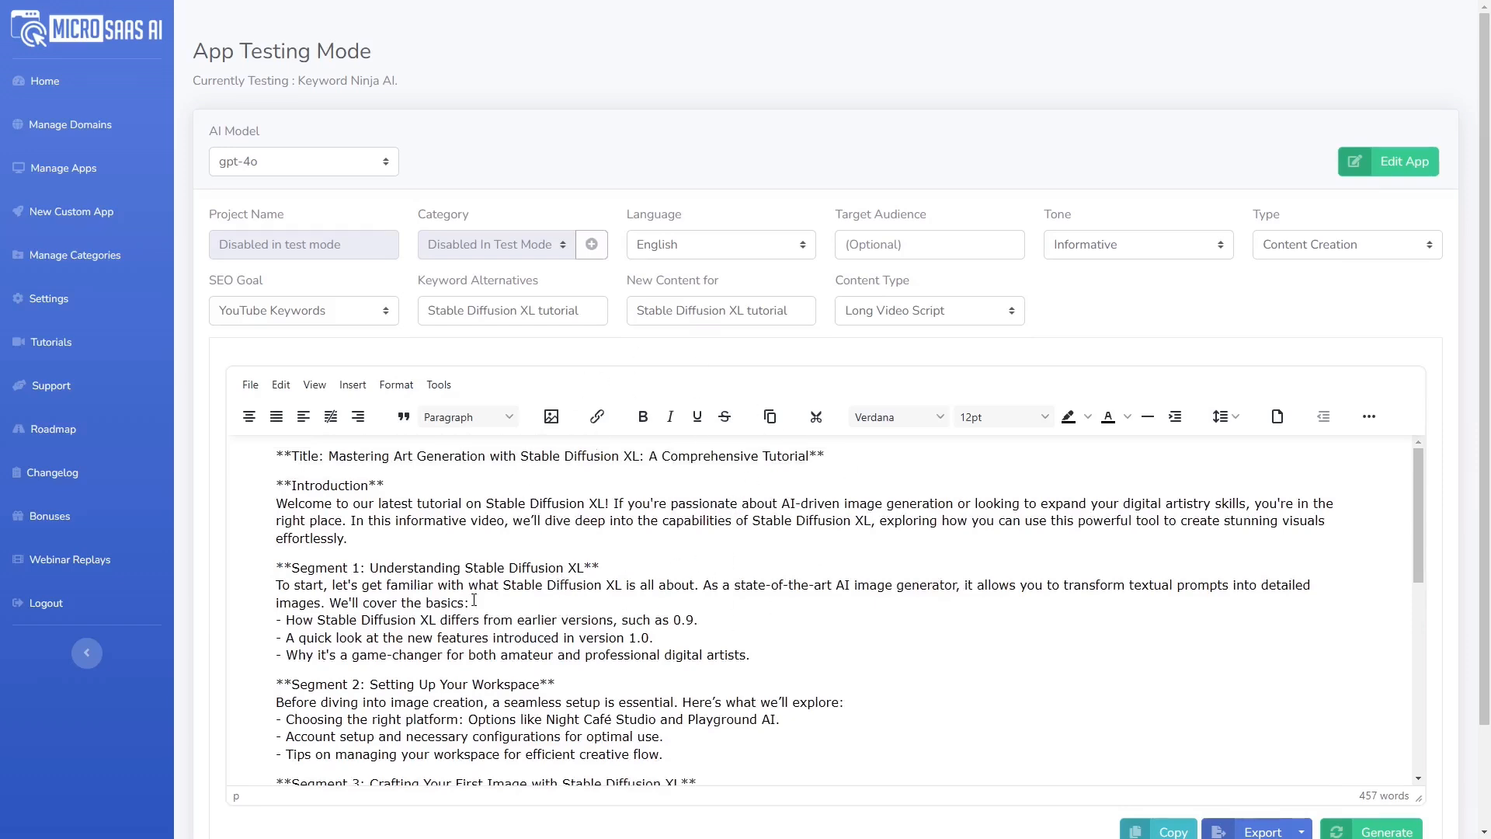
scroll(400, 587, "down", 7)
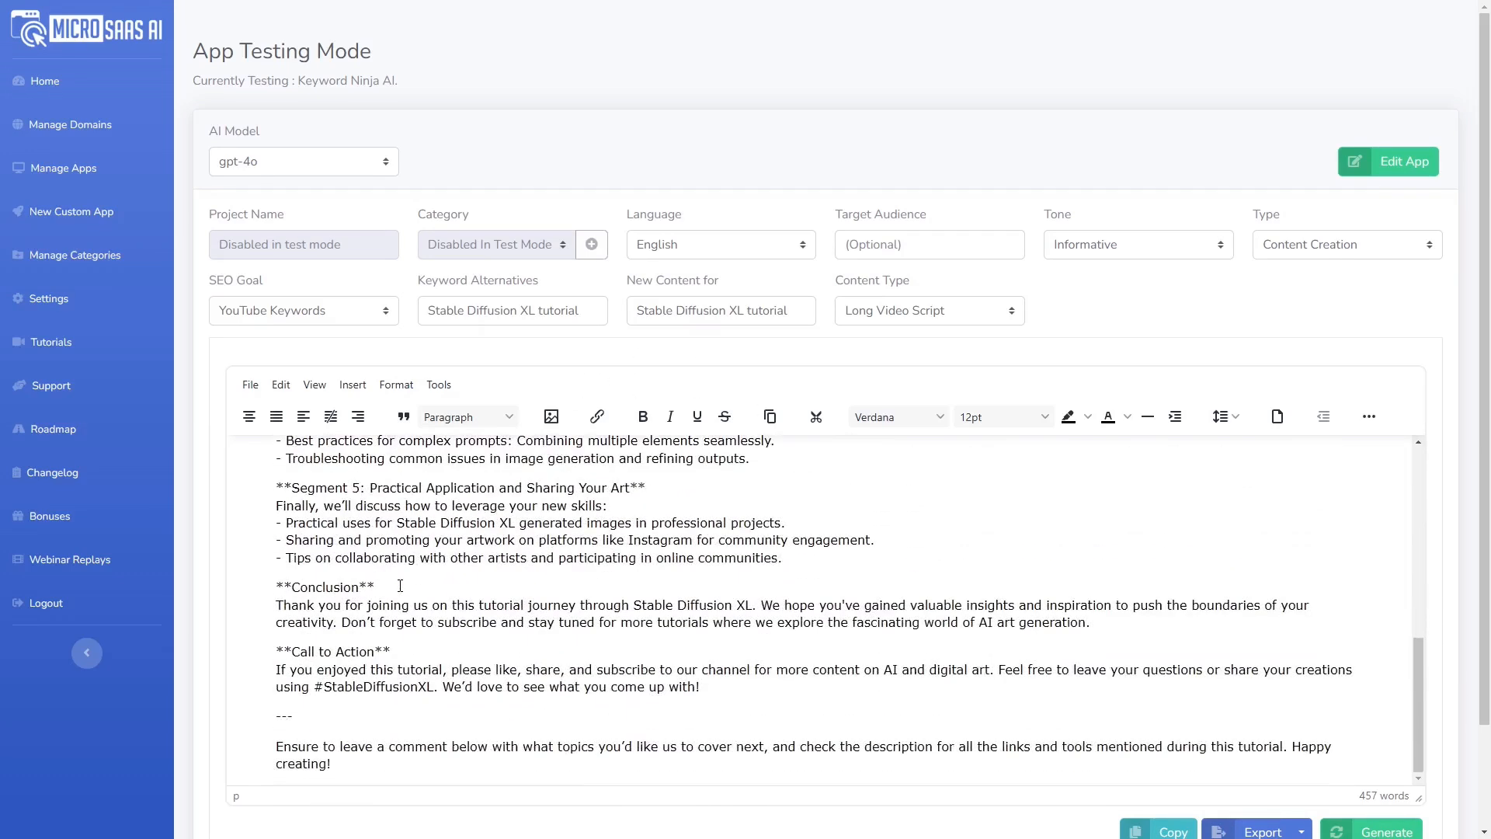
scroll(400, 586, "up", 7)
Step: Generate a new Keyword Research report with the SEO goal set to Increase Rankings
left_click(304, 314)
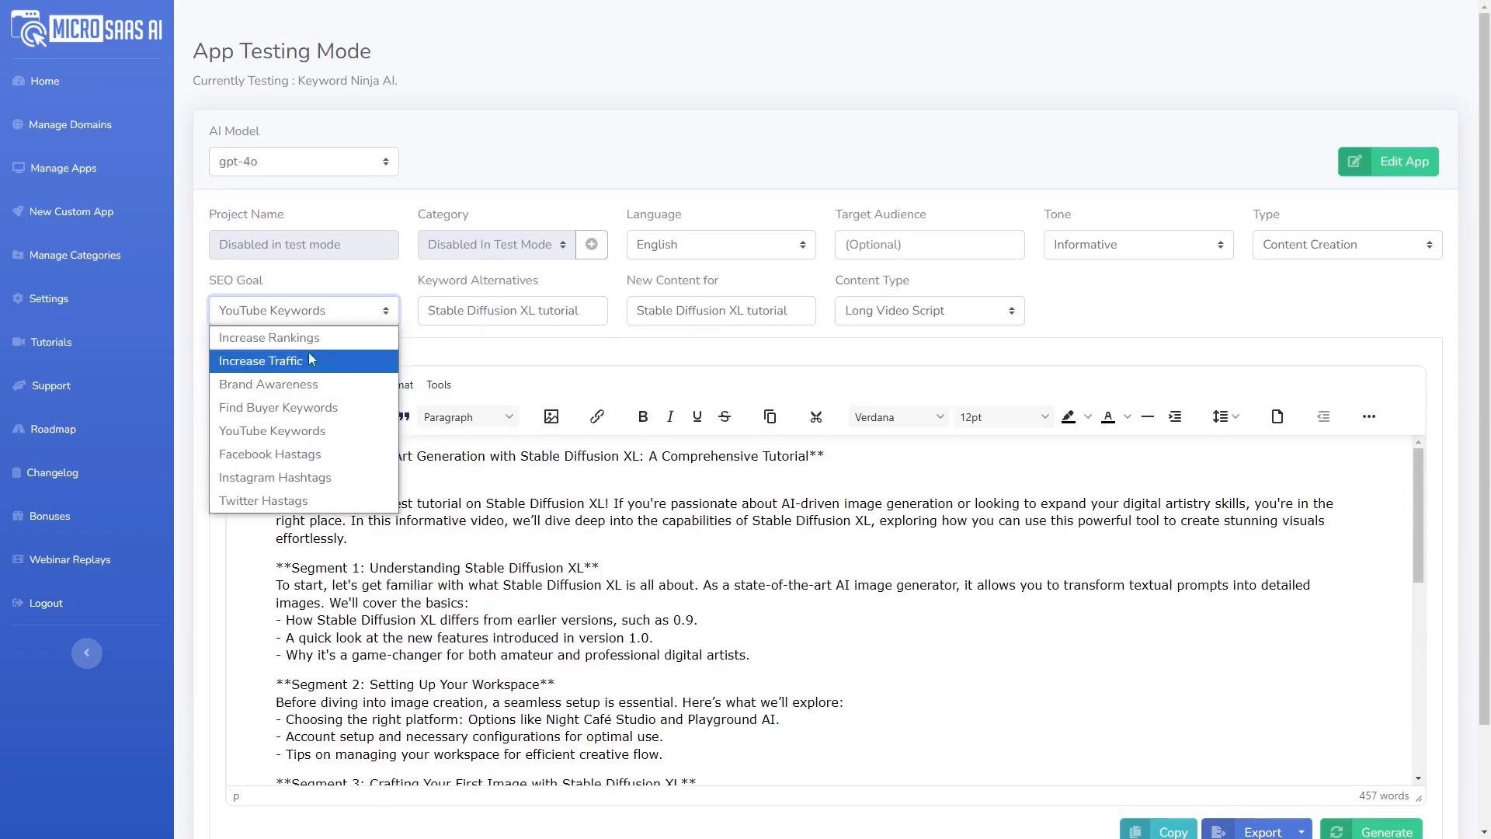
left_click(305, 340)
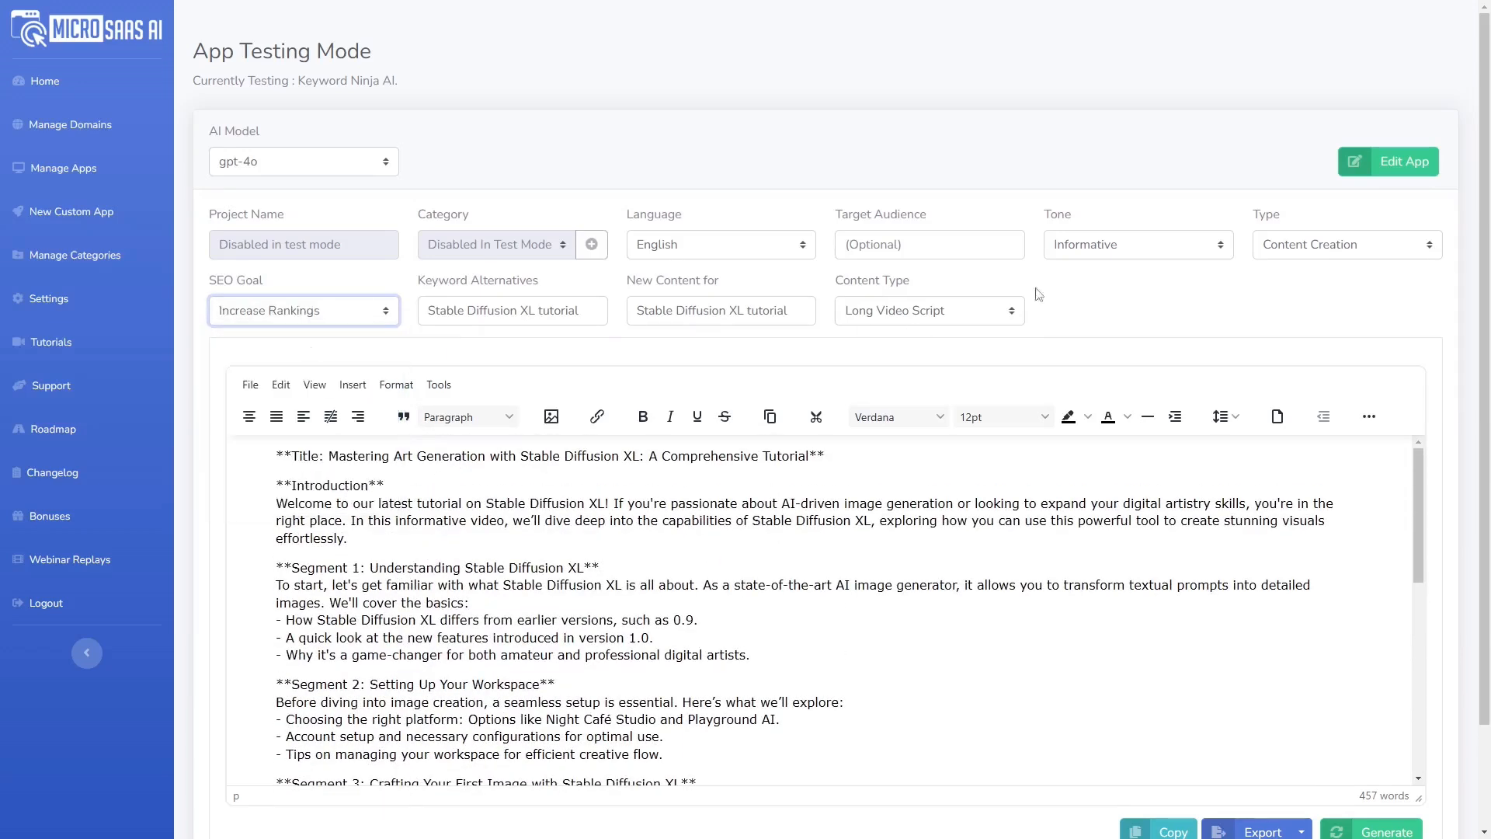
left_click(1260, 245)
left_click(1281, 273)
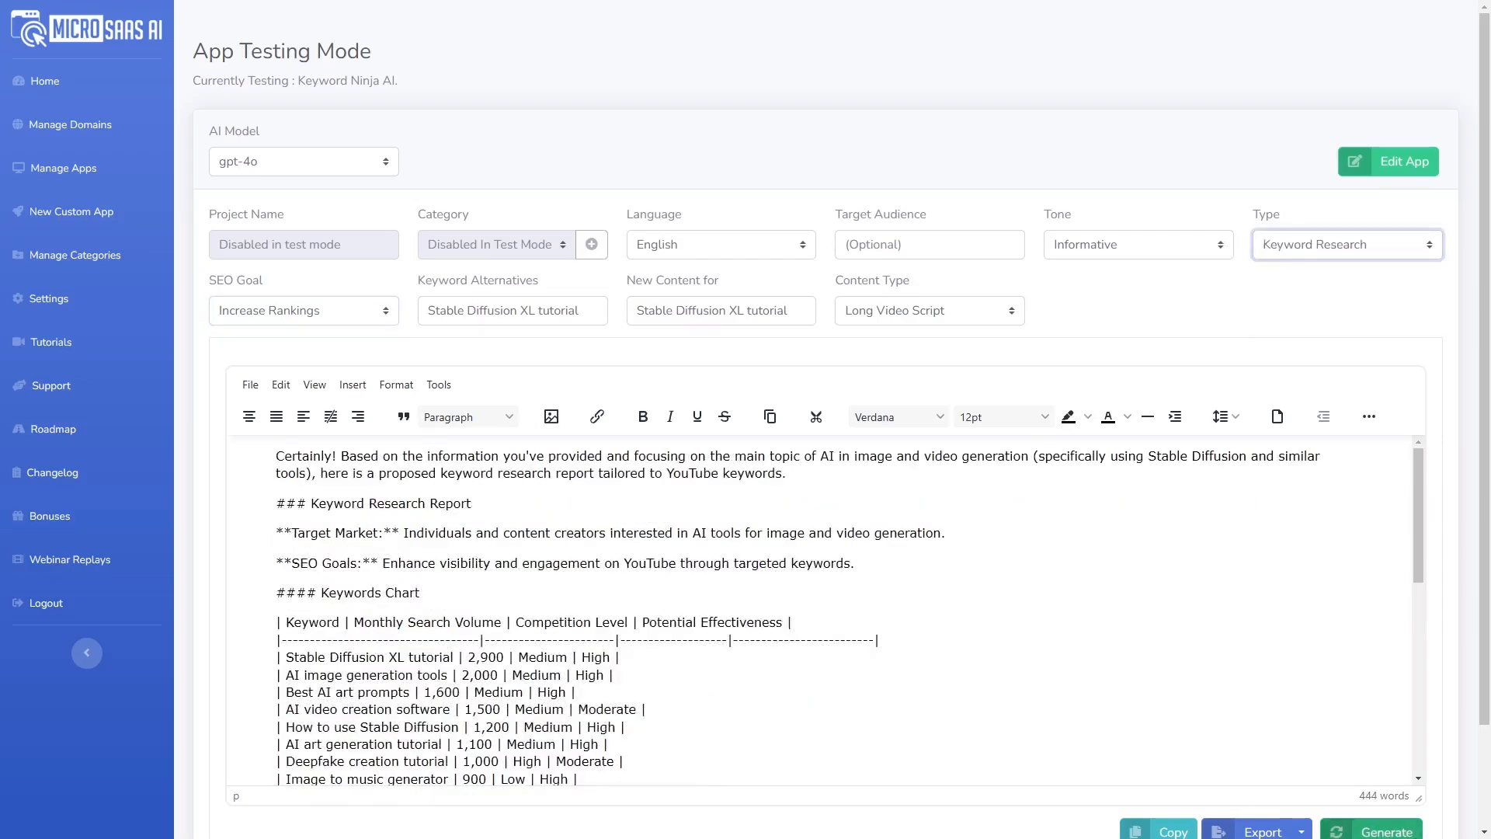
left_click(1372, 831)
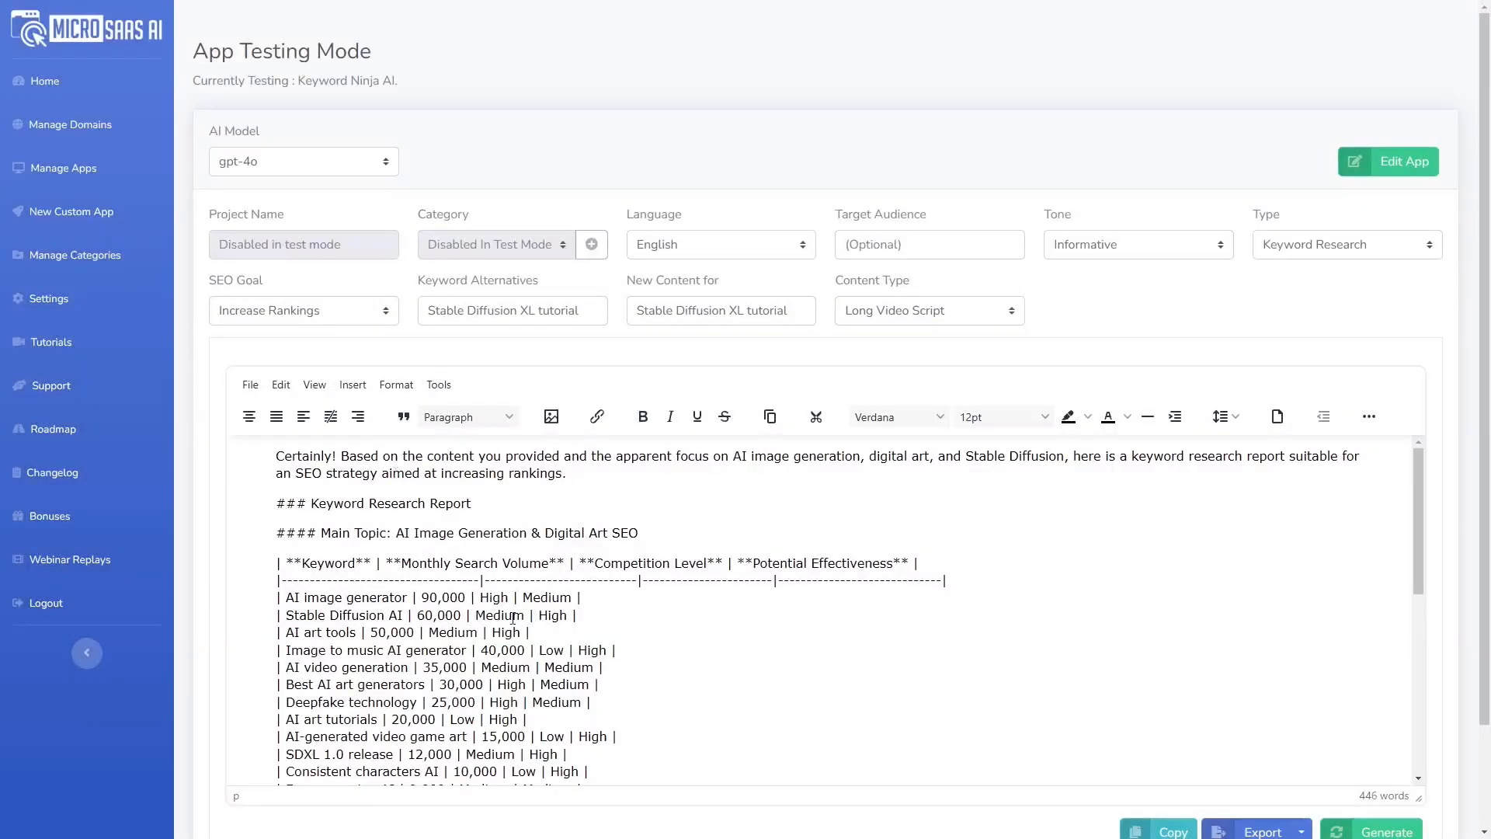
Step: Review the keyword research table and the choices available for the SEO Goal
scroll(502, 608, "down", 1)
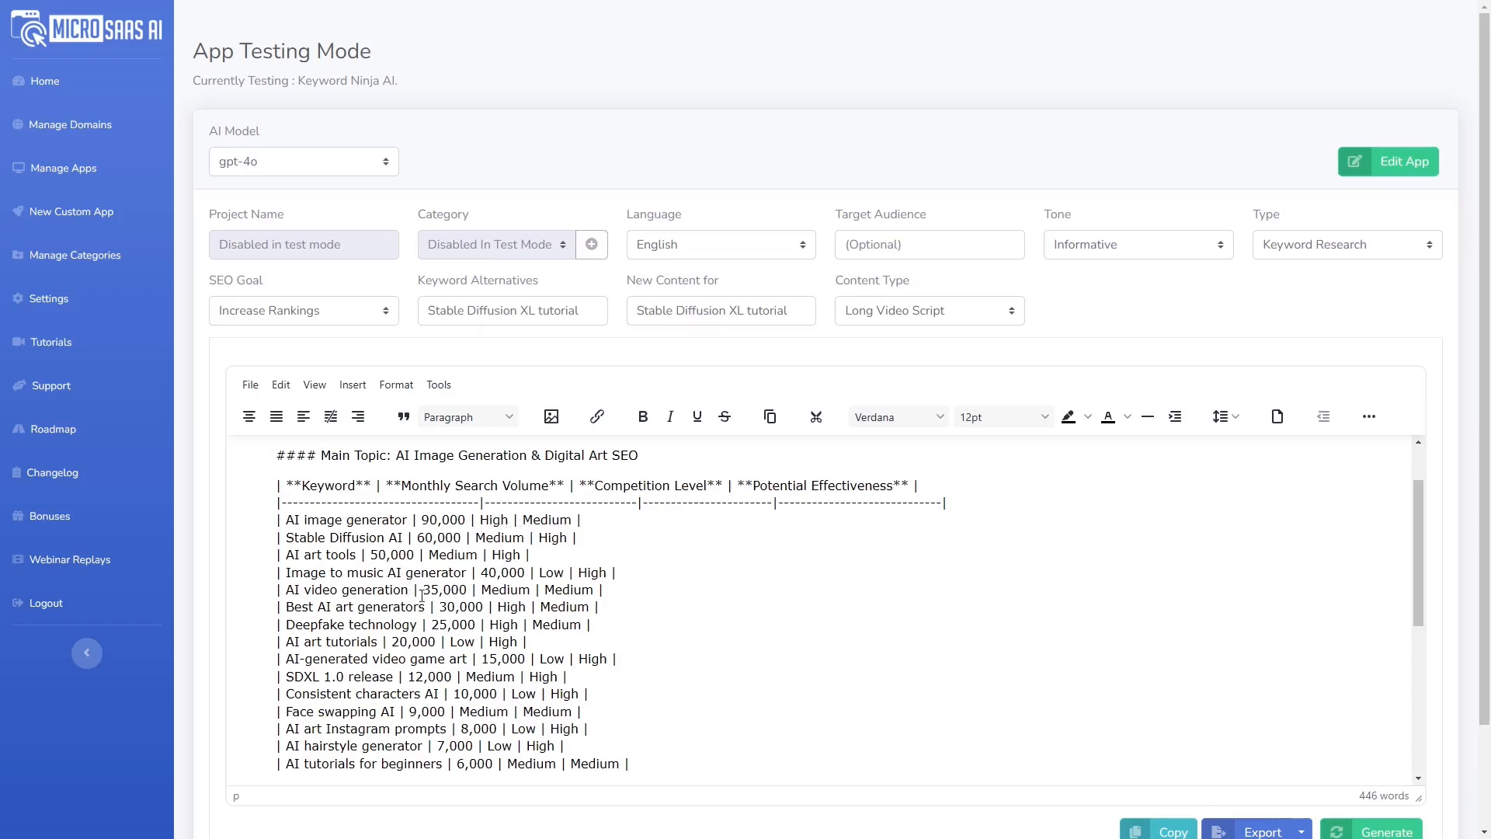
scroll(423, 594, "down", 1)
scroll(563, 585, "up", 1)
left_click(284, 320)
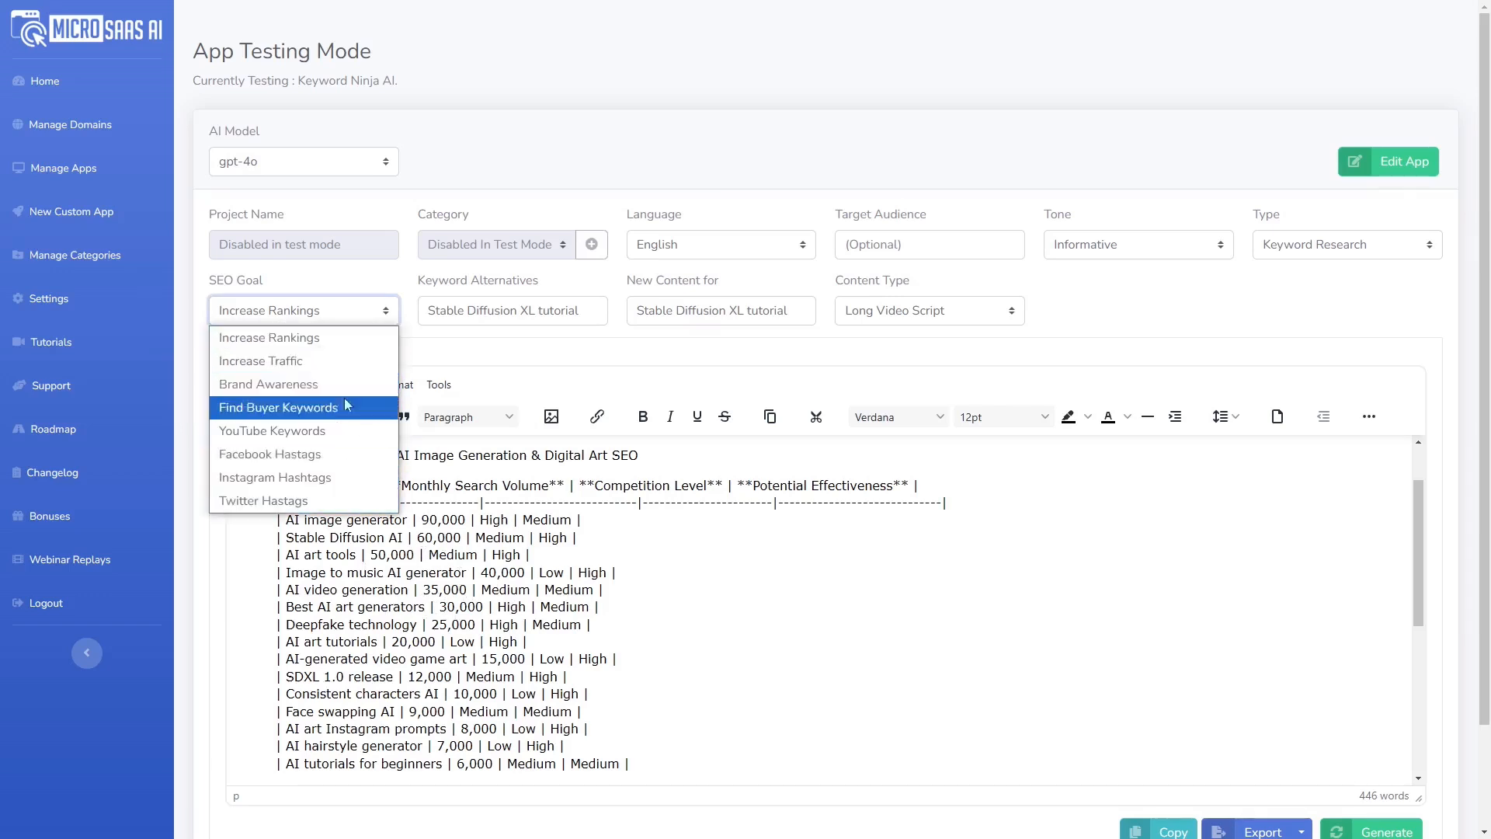
left_click(540, 362)
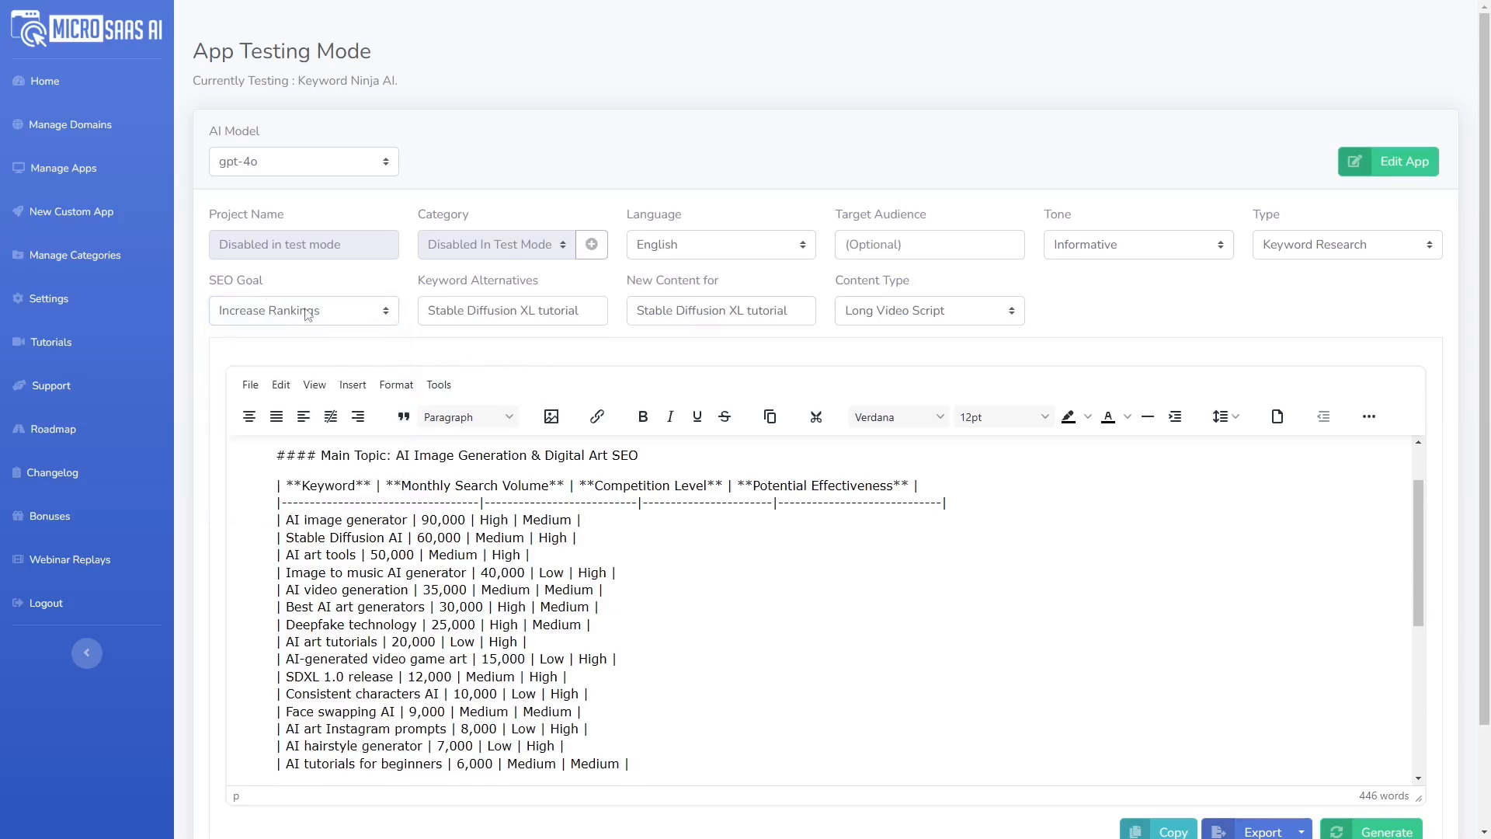
scroll(745, 592, "up", 2)
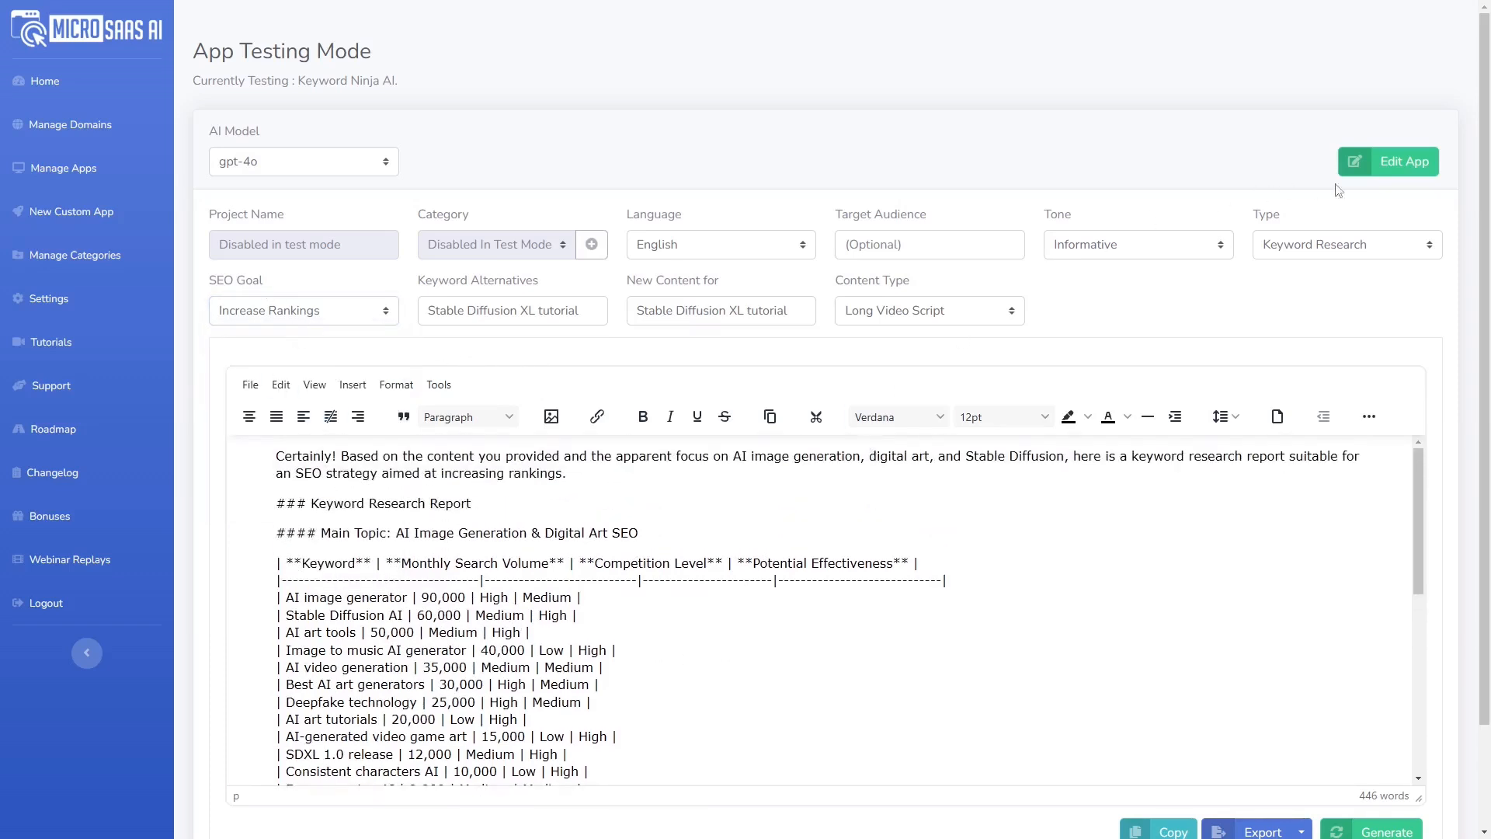
Step: Open the Keyword Ninja AI app for editing and select Multi as its output and Yes for the scraper
left_click(1381, 169)
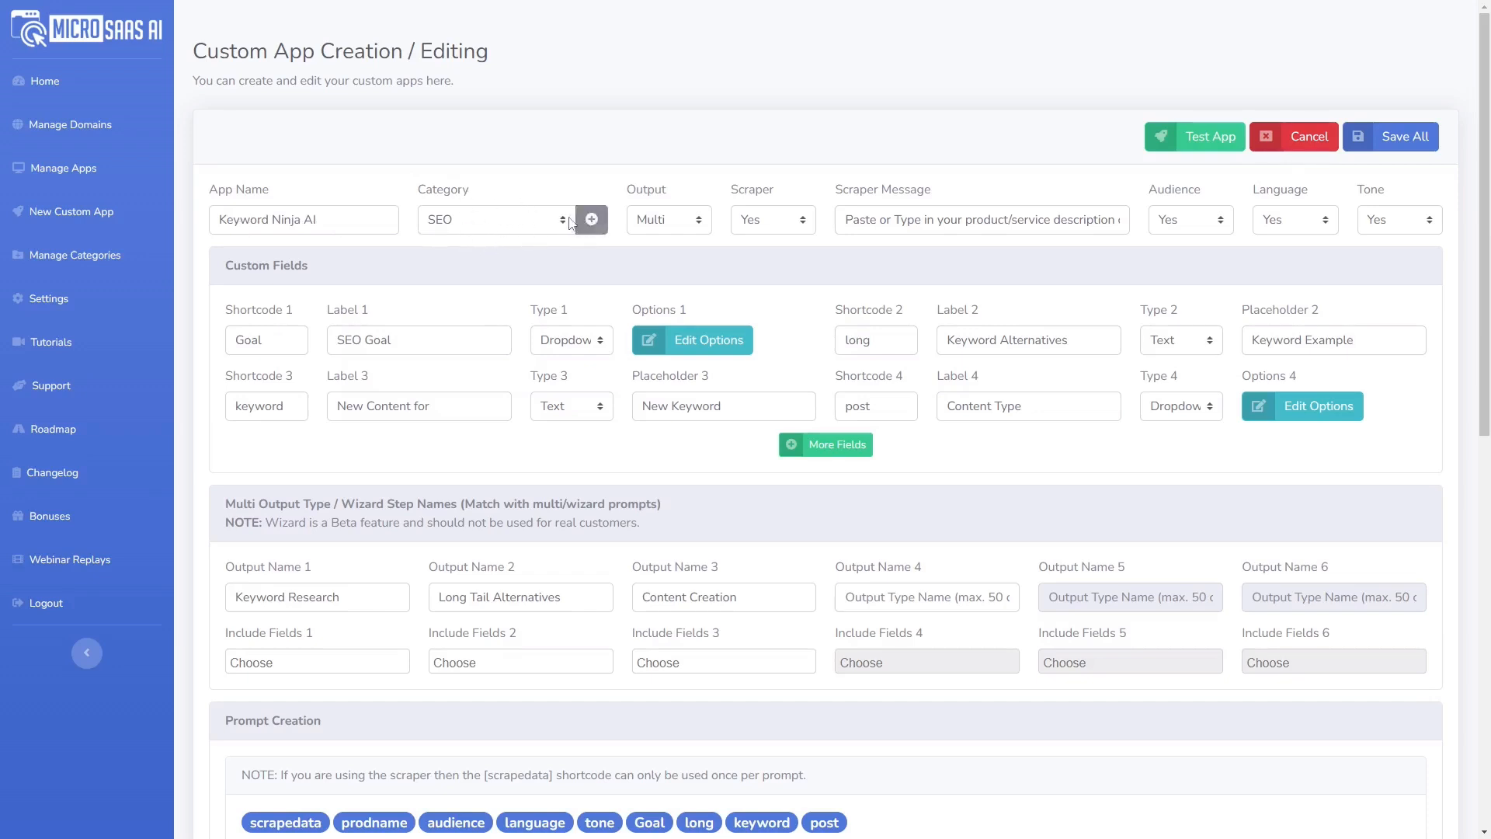
left_click(660, 222)
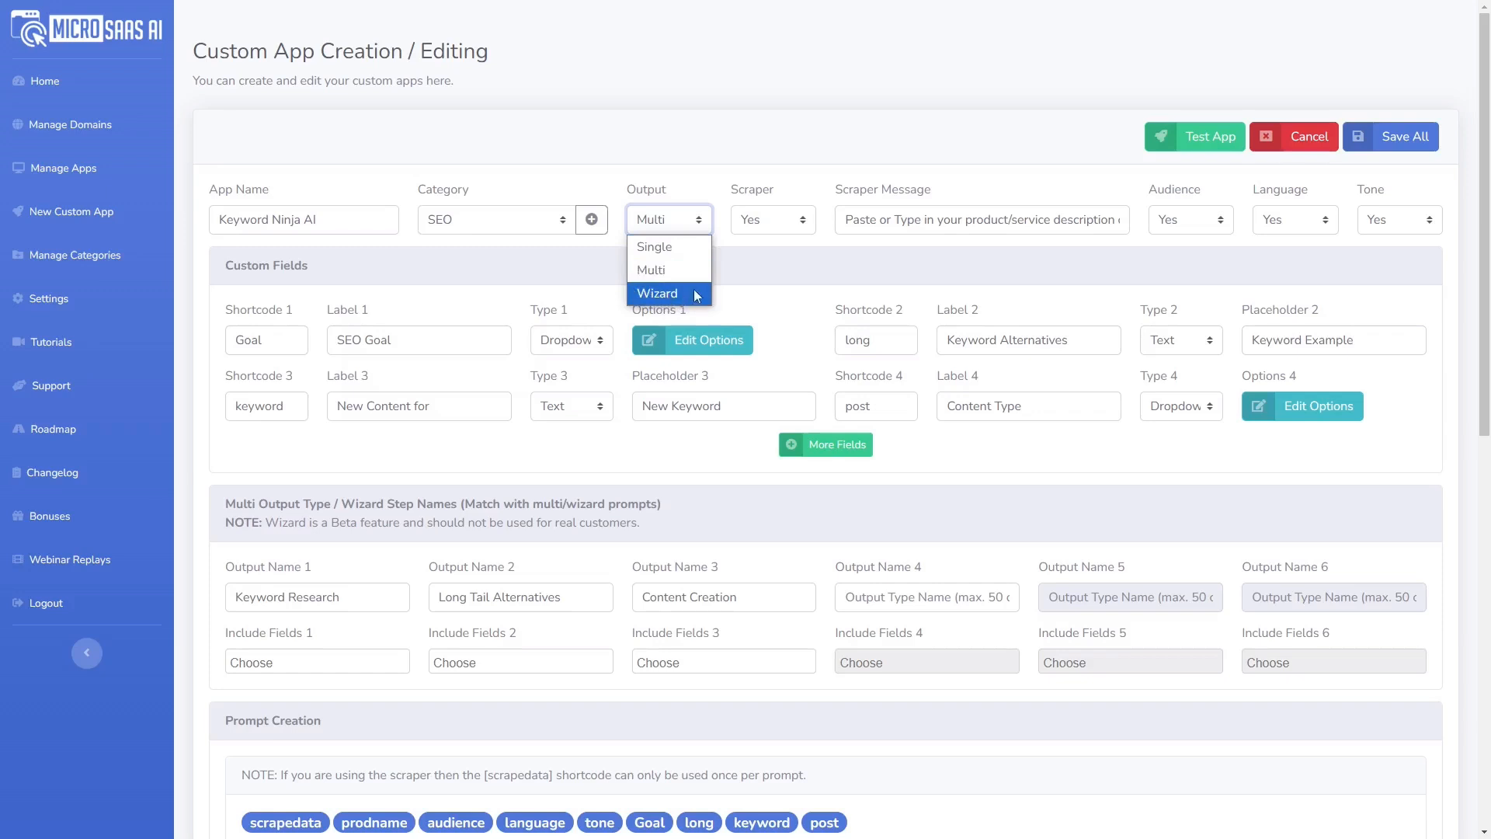
left_click(677, 277)
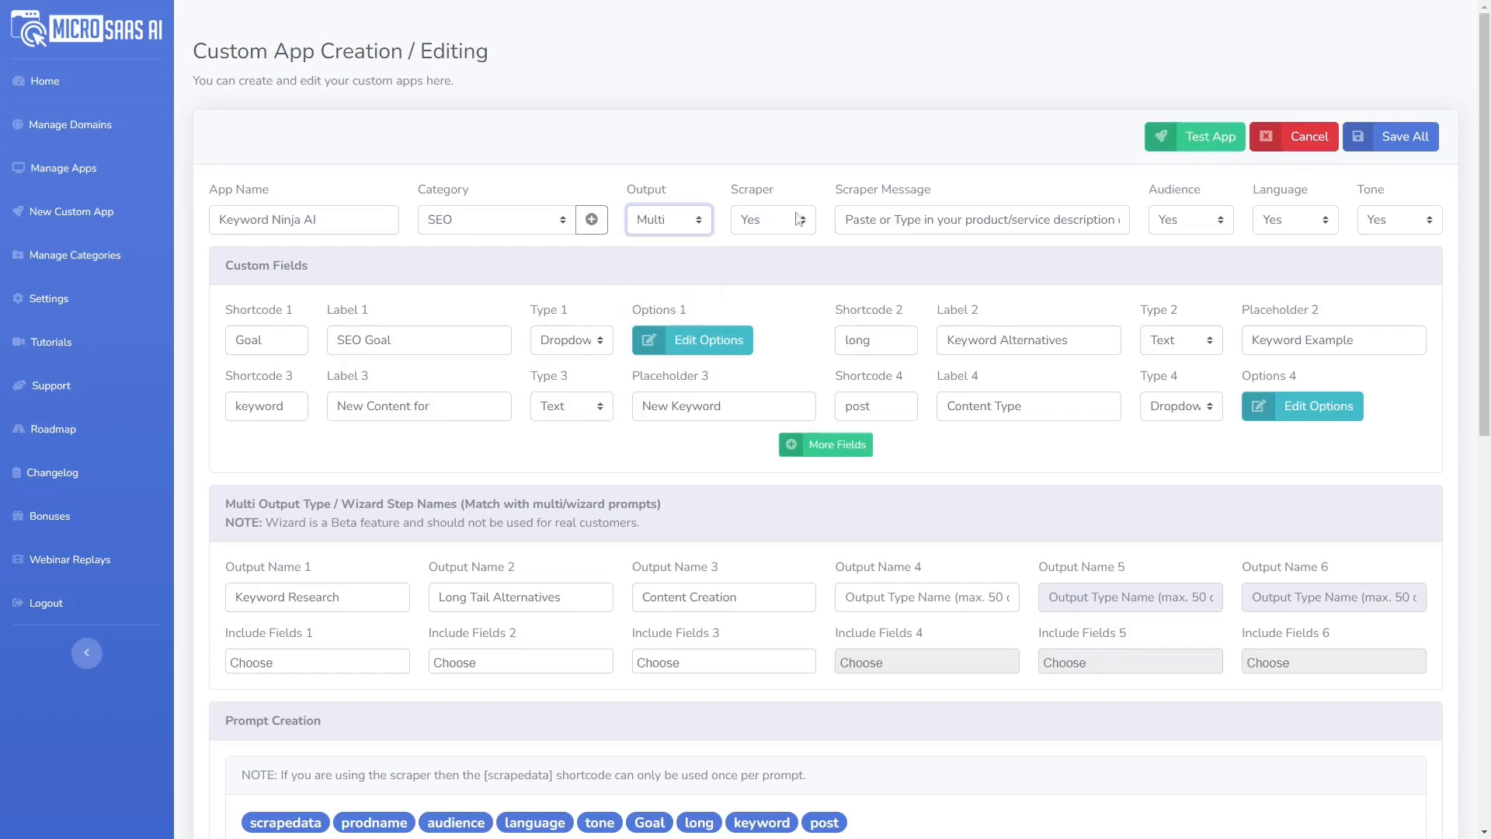
left_click(764, 230)
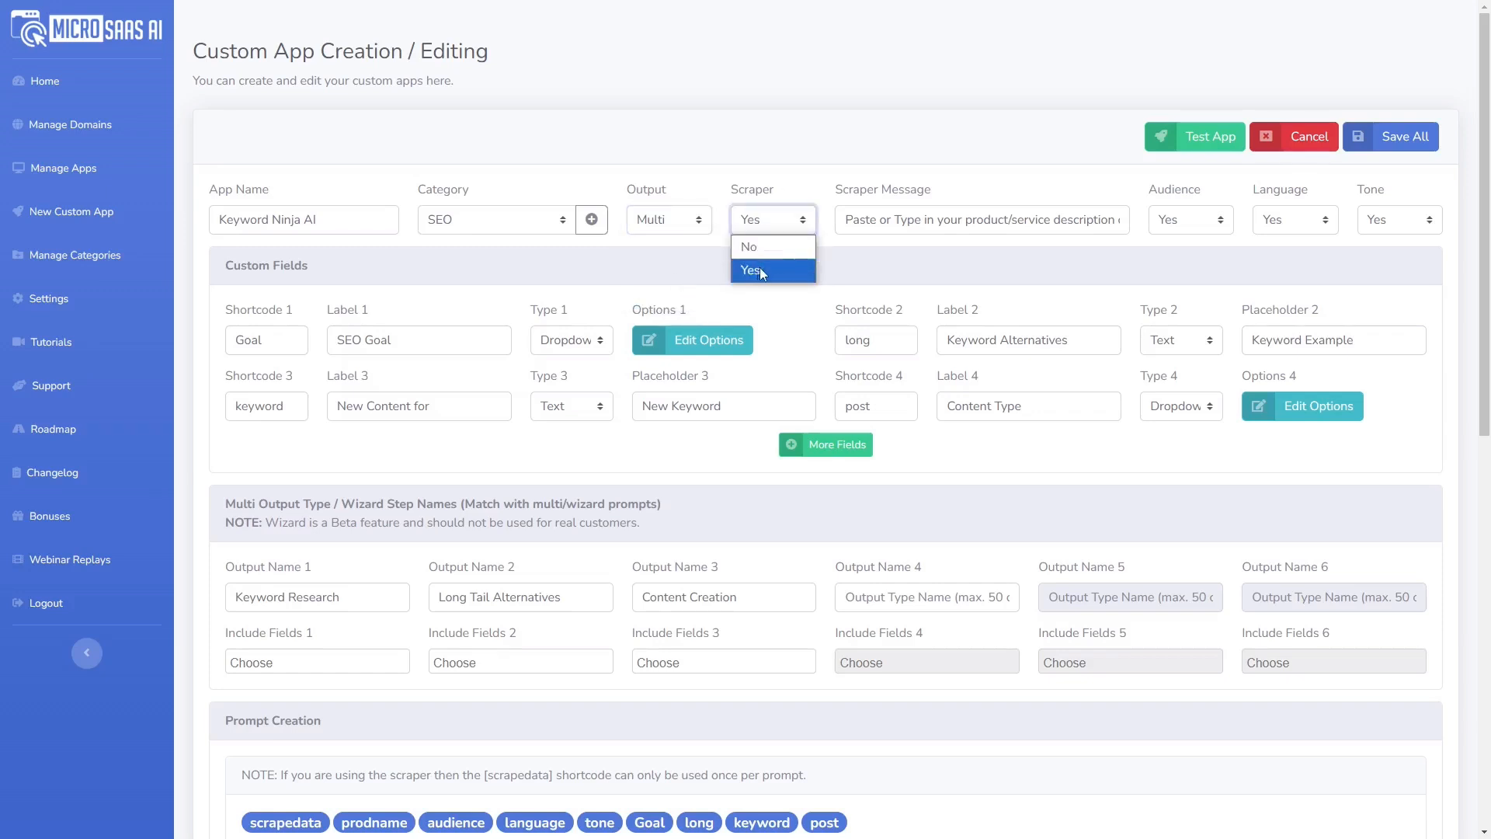
left_click(758, 272)
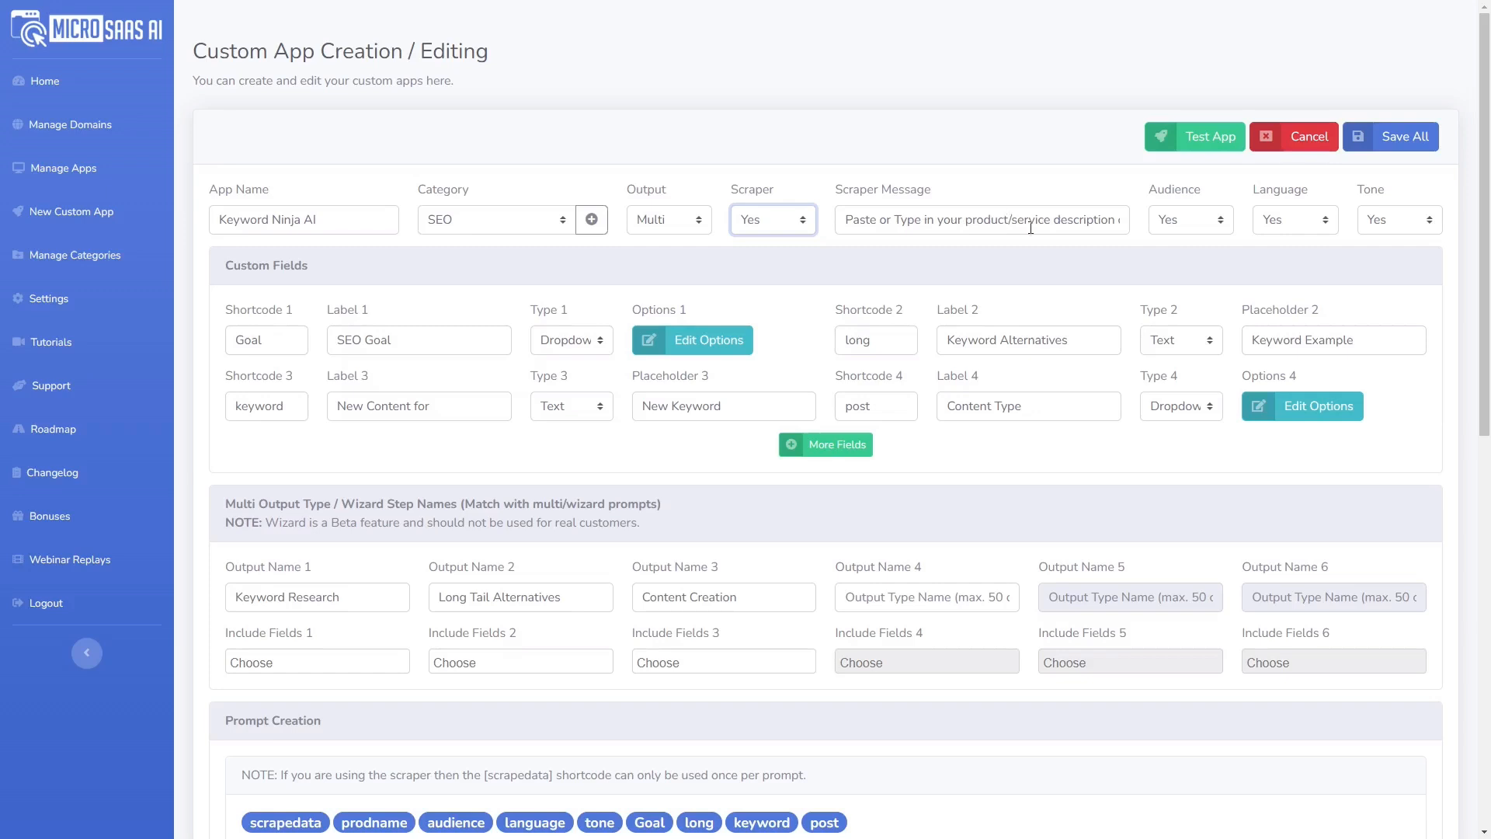
Step: Select Yes for the Audience, Language and Tone settings of the app
left_click(1182, 224)
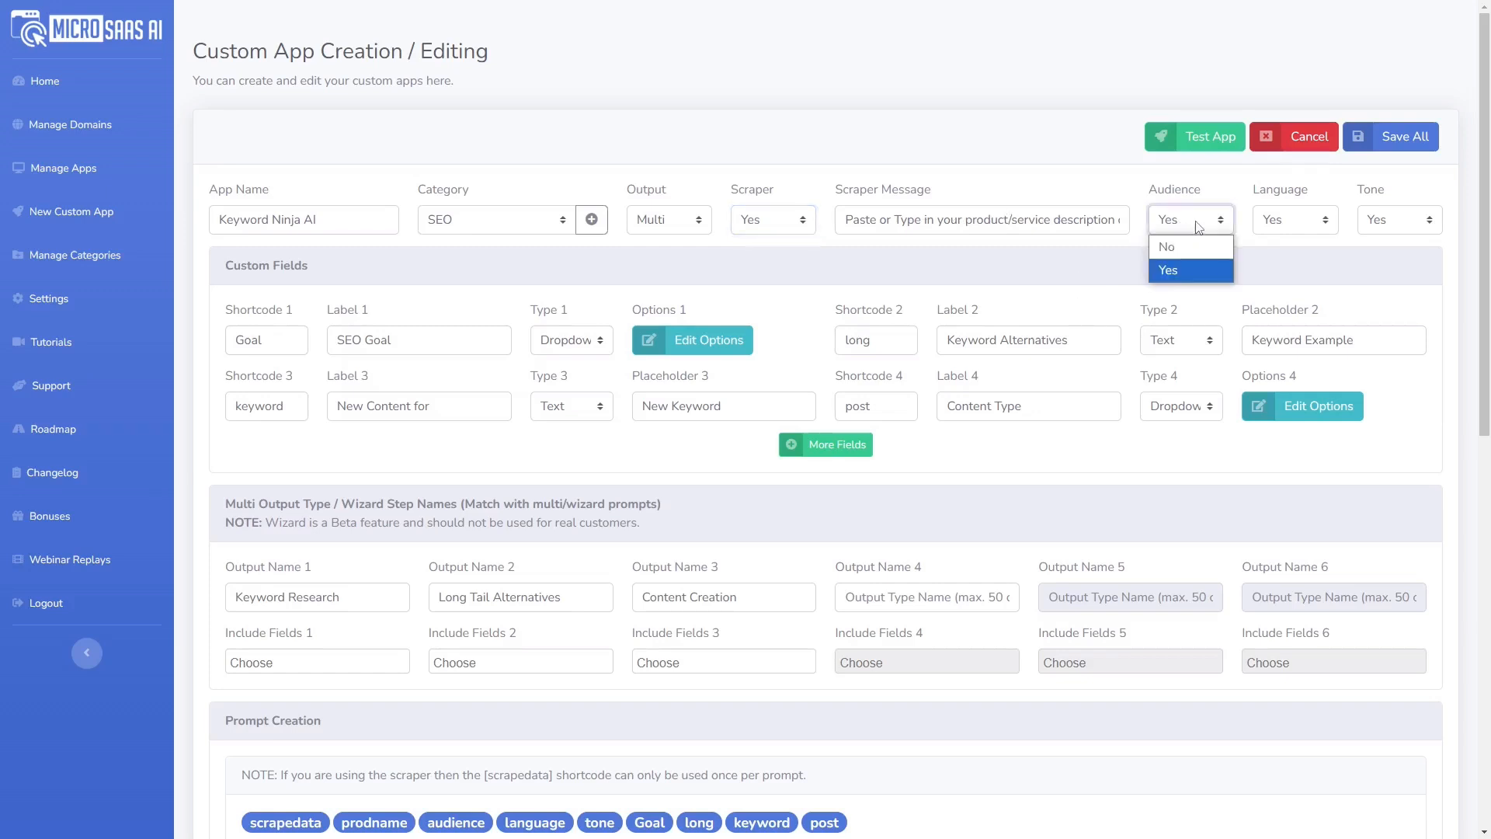
left_click(1186, 278)
left_click(1297, 220)
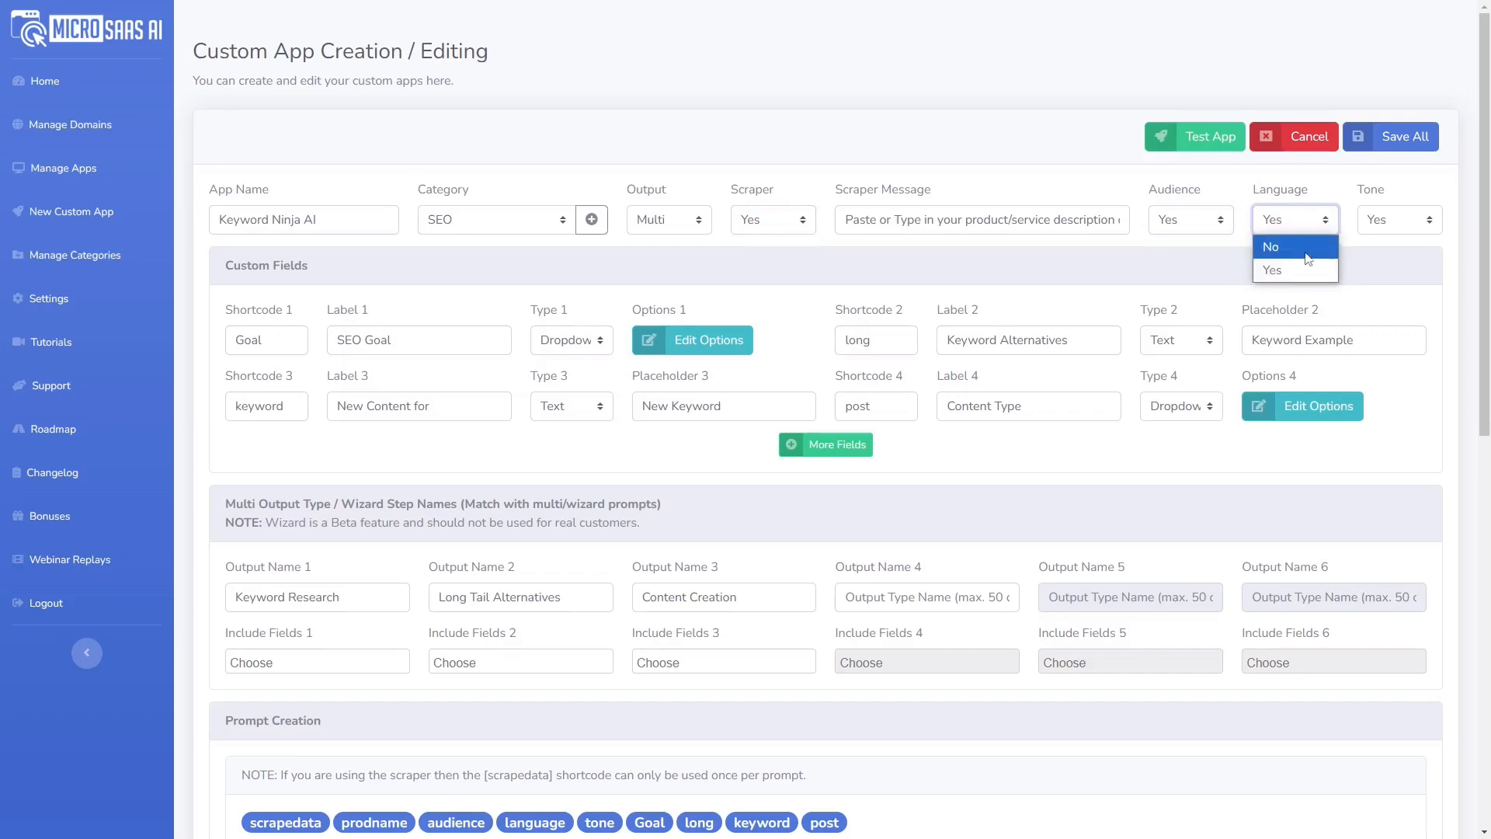
left_click(1295, 273)
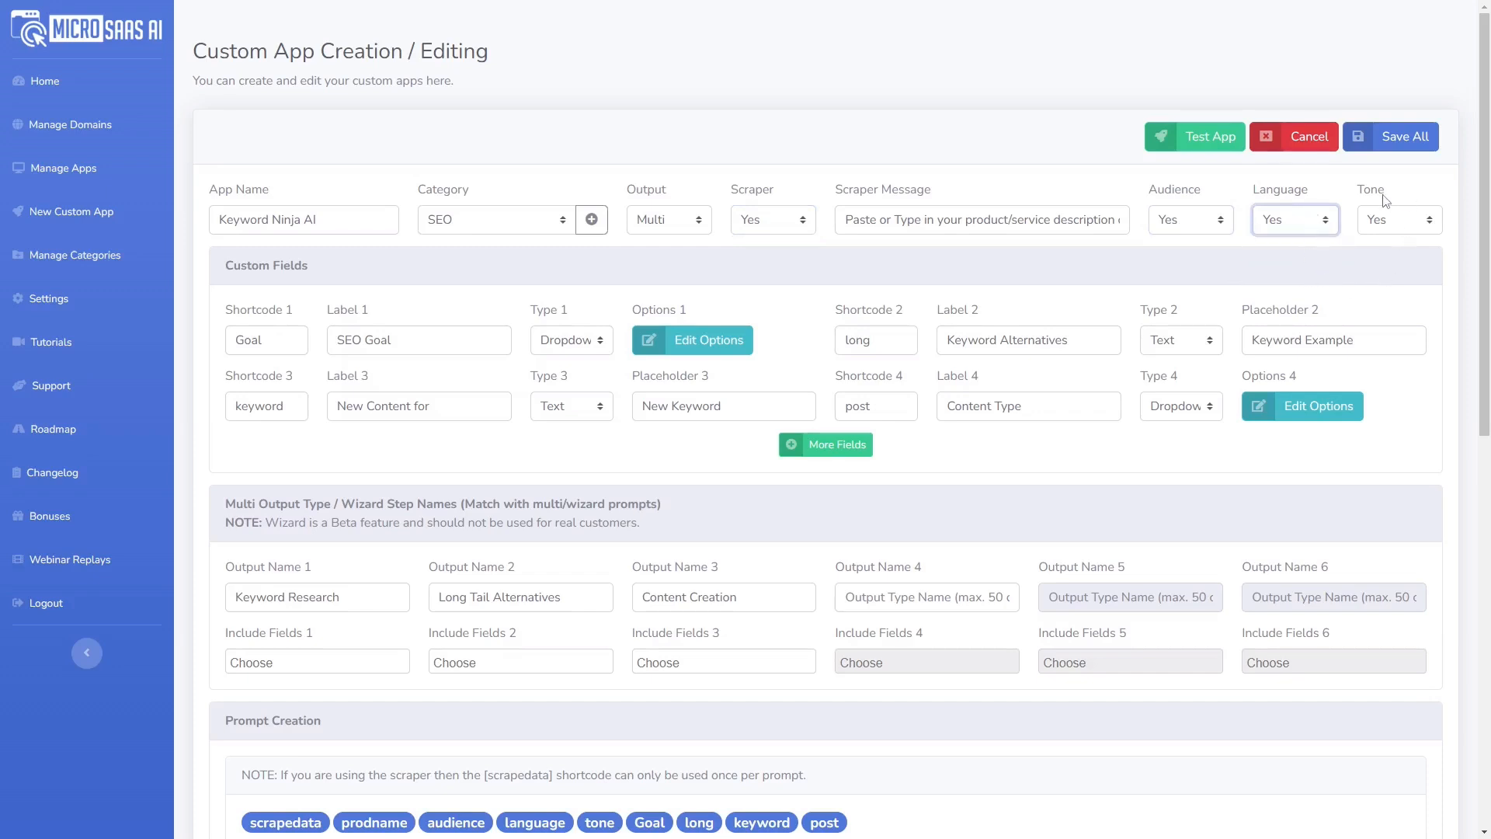
left_click(1398, 225)
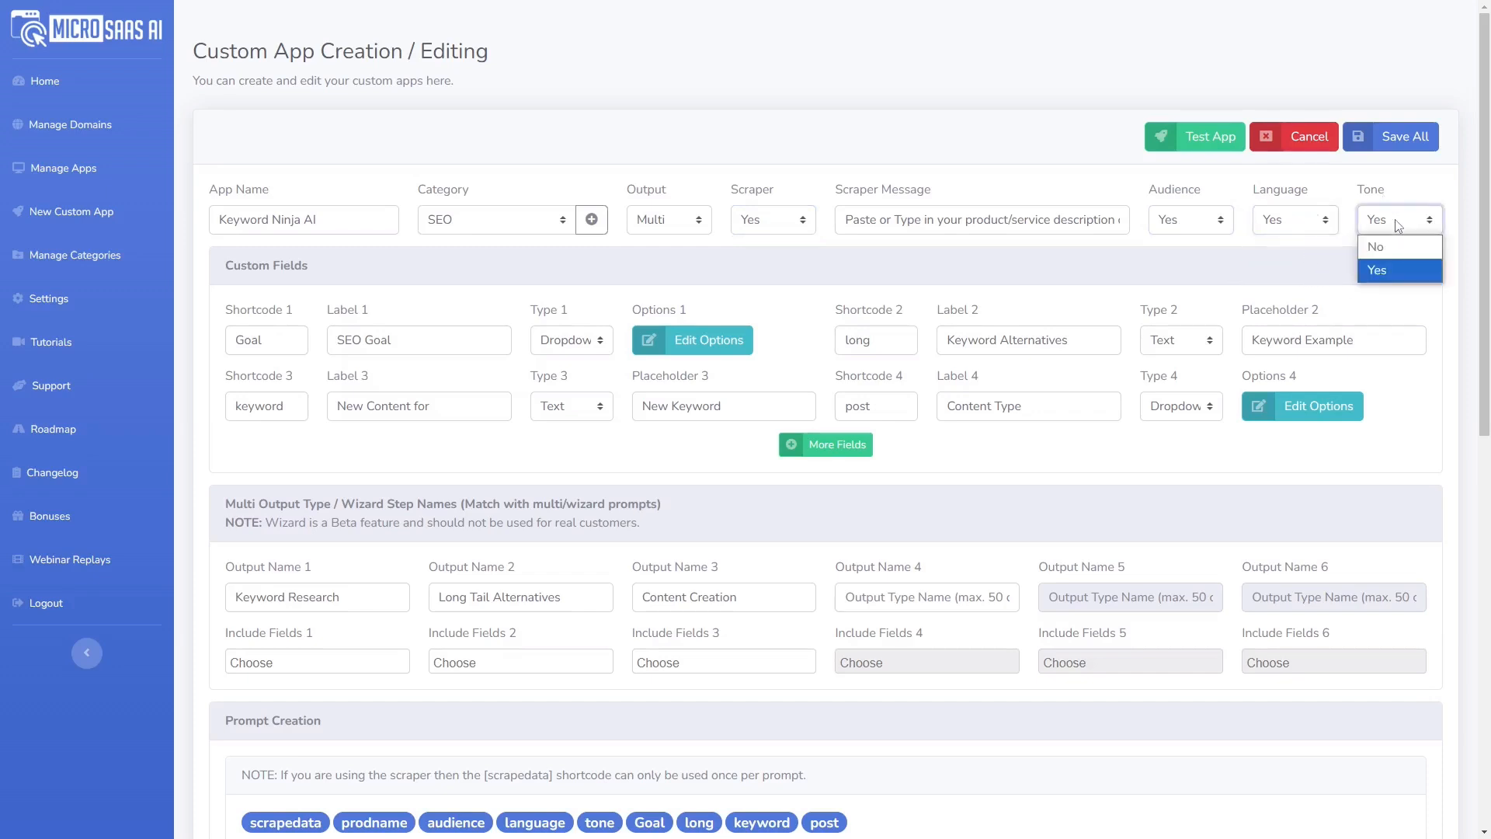
left_click(1390, 269)
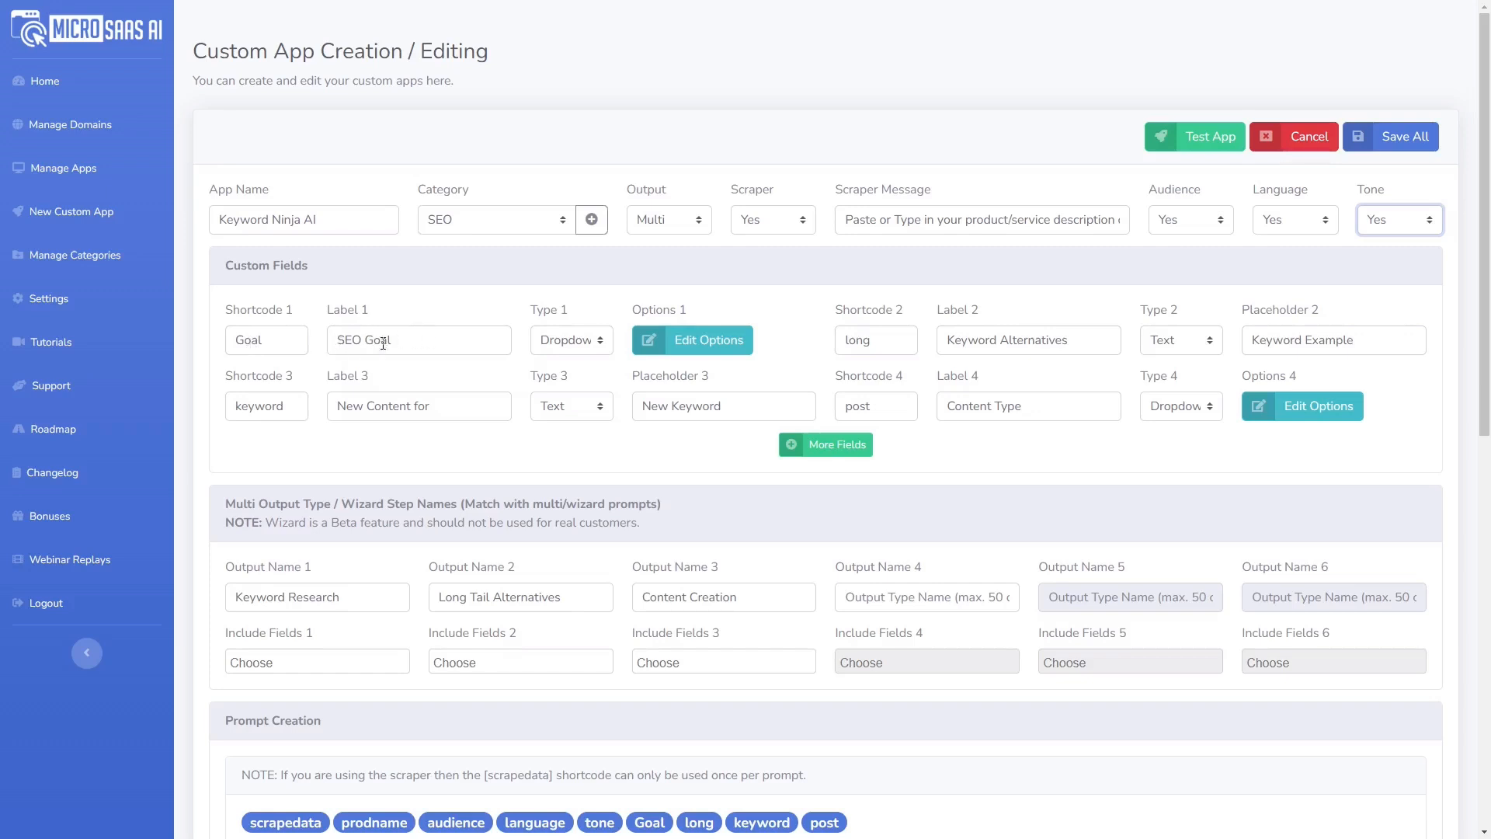
Step: Select Dropdown as the SEO Goal field's type, then review and apply its list of options
left_click(570, 340)
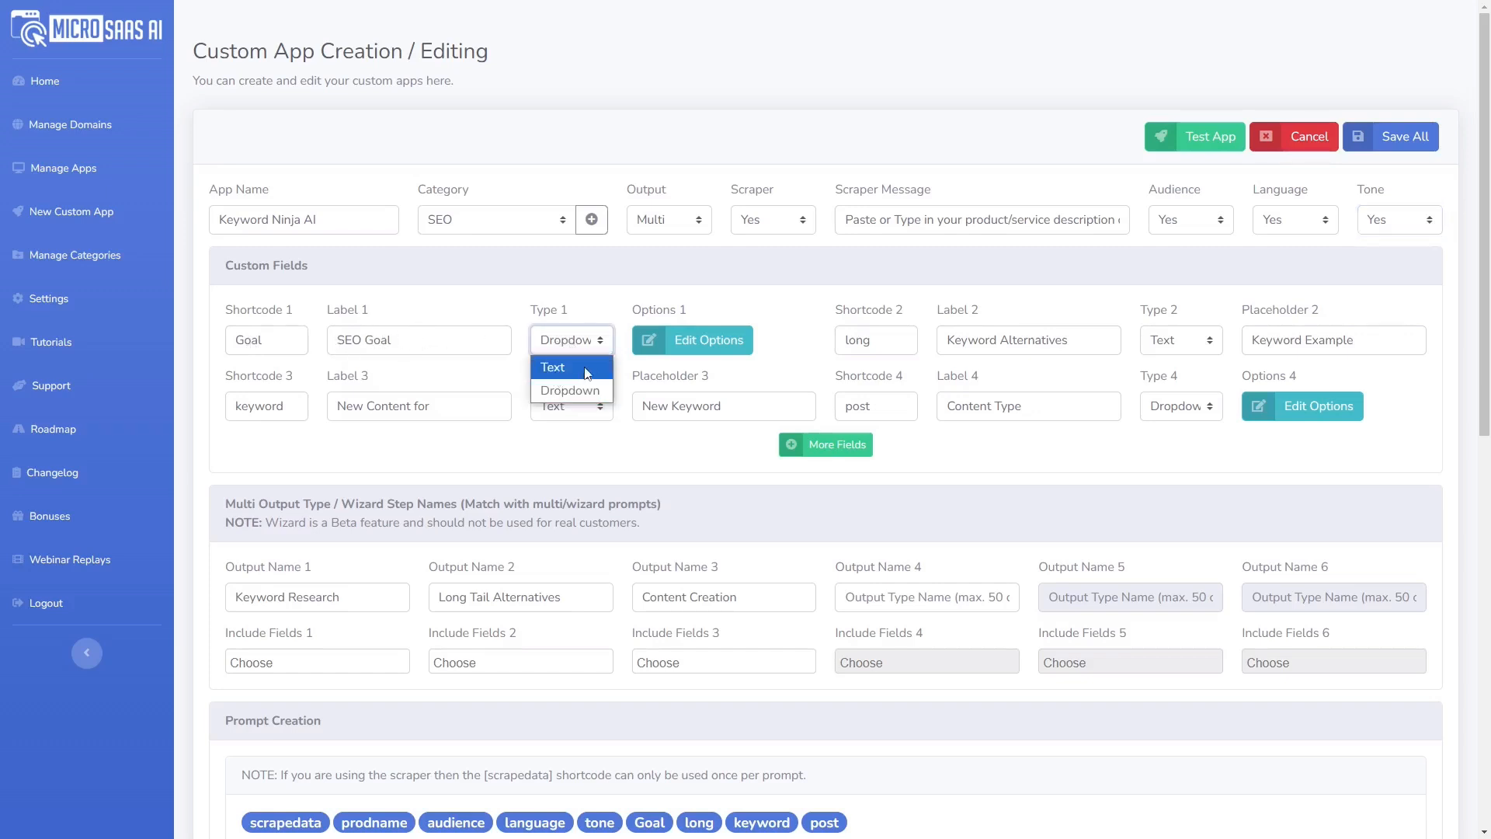
left_click(578, 392)
left_click(711, 339)
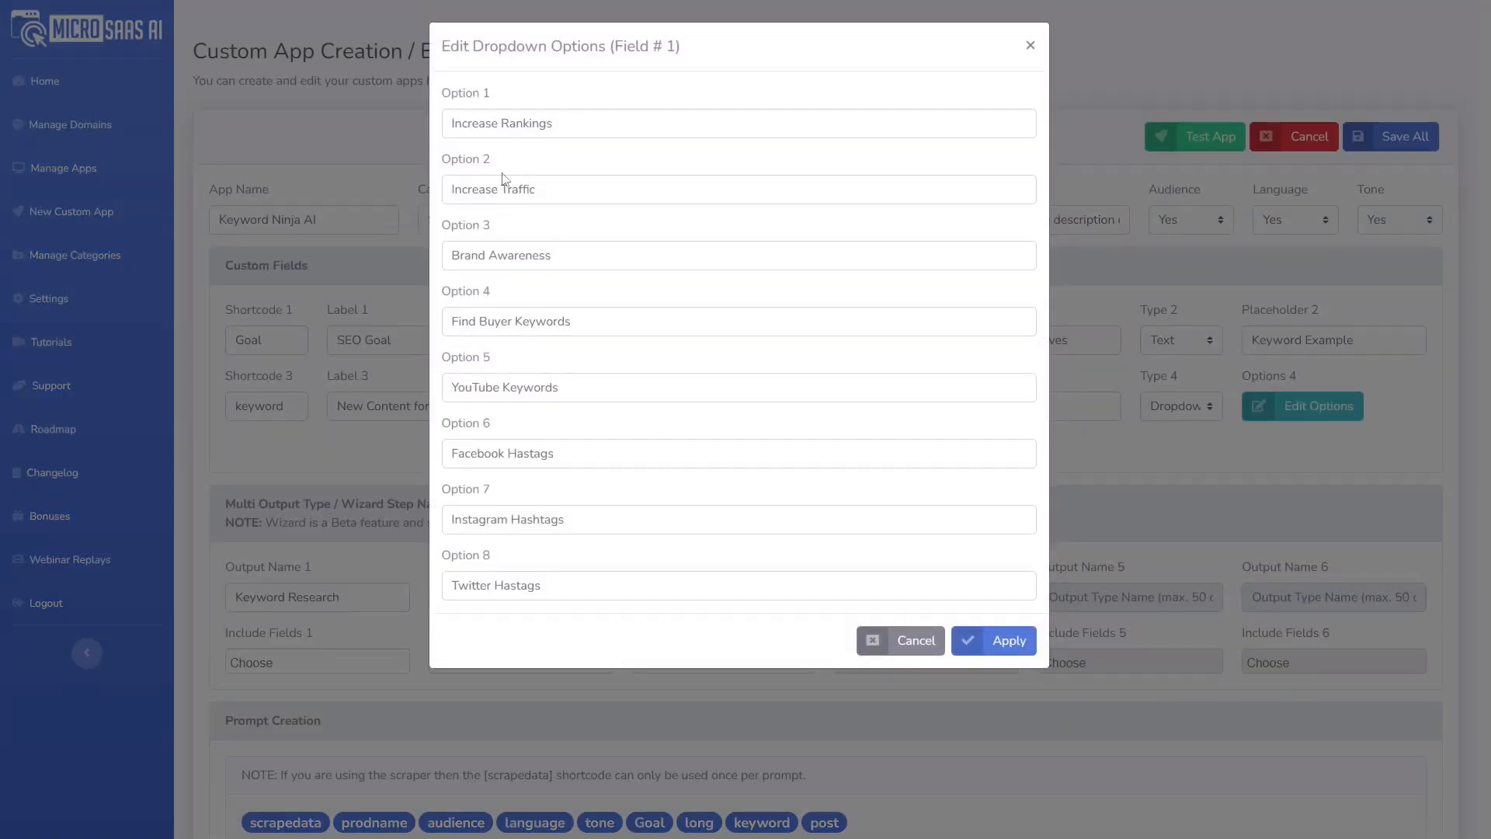
left_click(1009, 642)
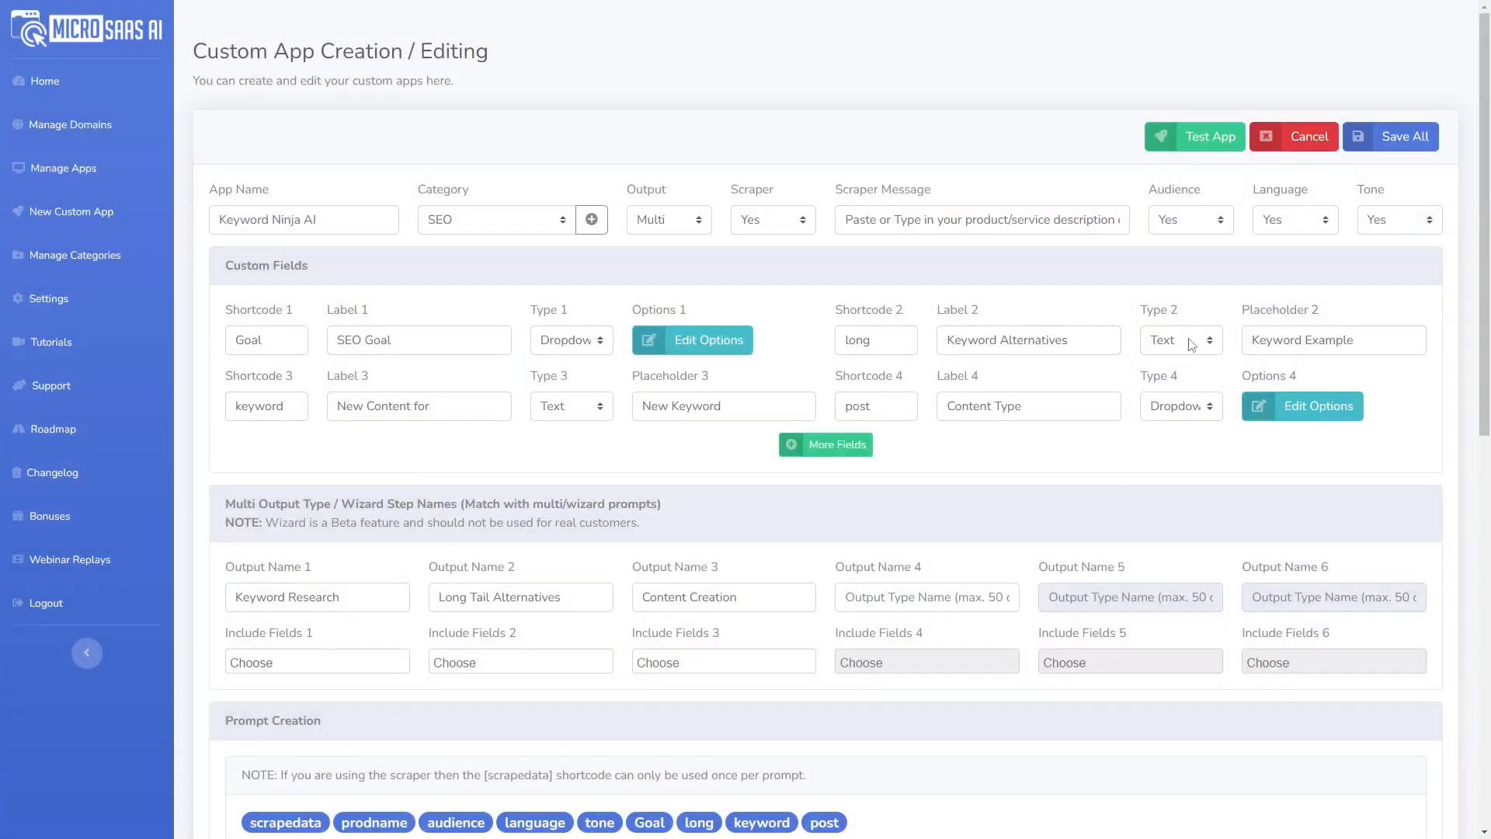
Step: Select Text as the type of the New Content for field, then review and apply the Content Type field's dropdown options
left_click(1287, 342)
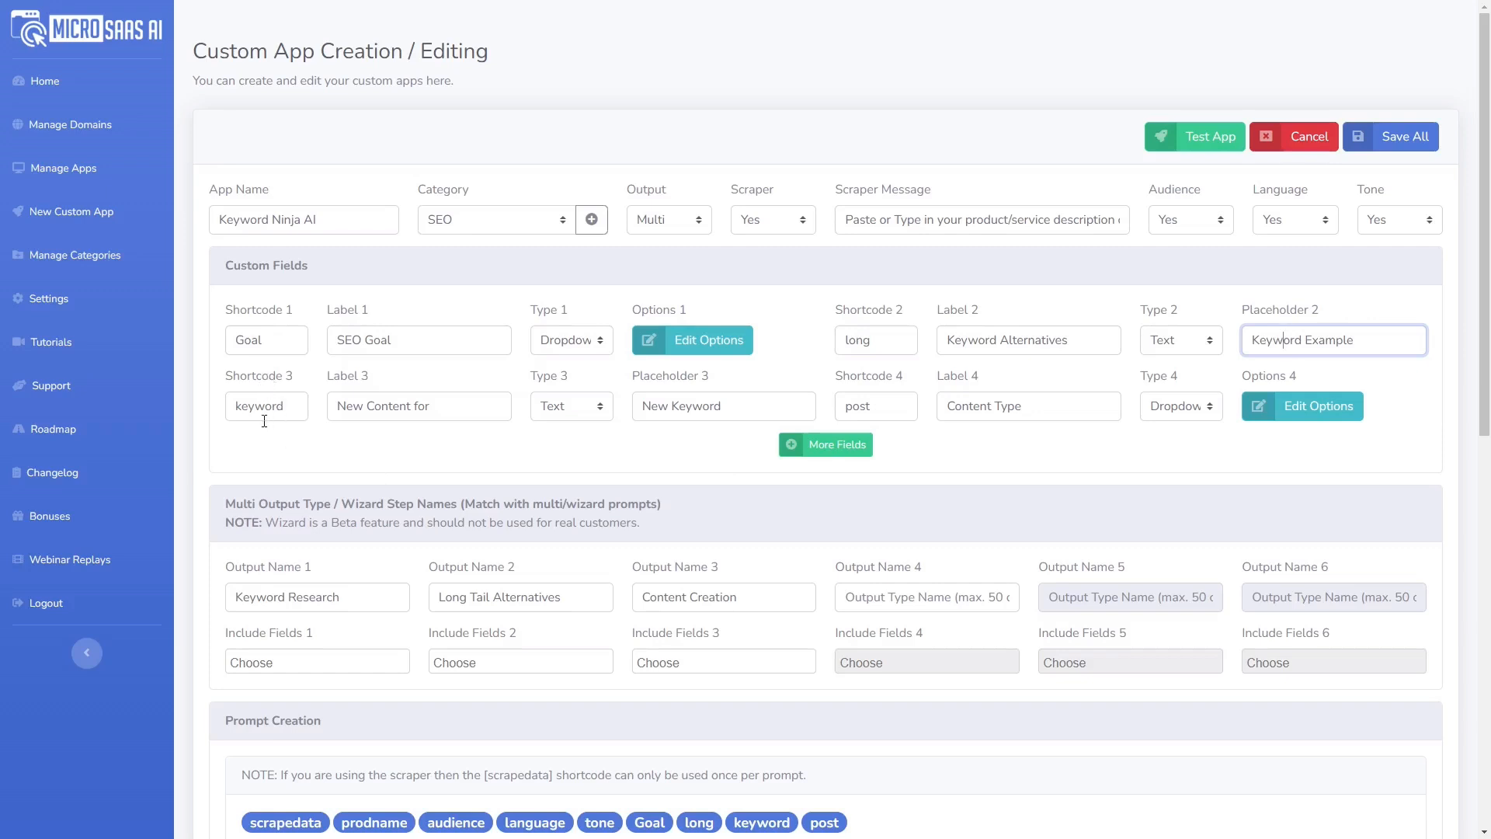
left_click(412, 408)
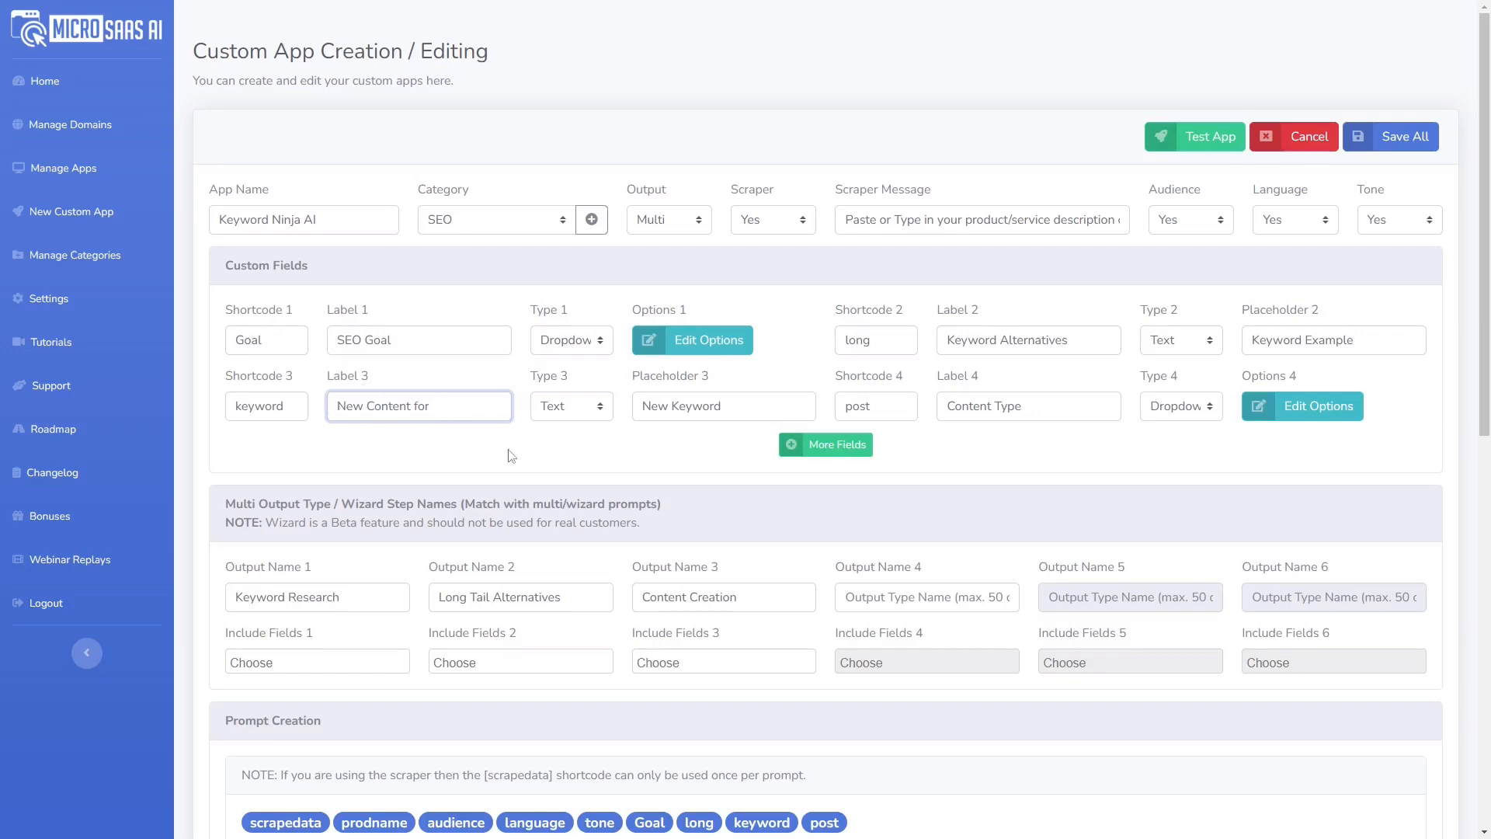
left_click(559, 410)
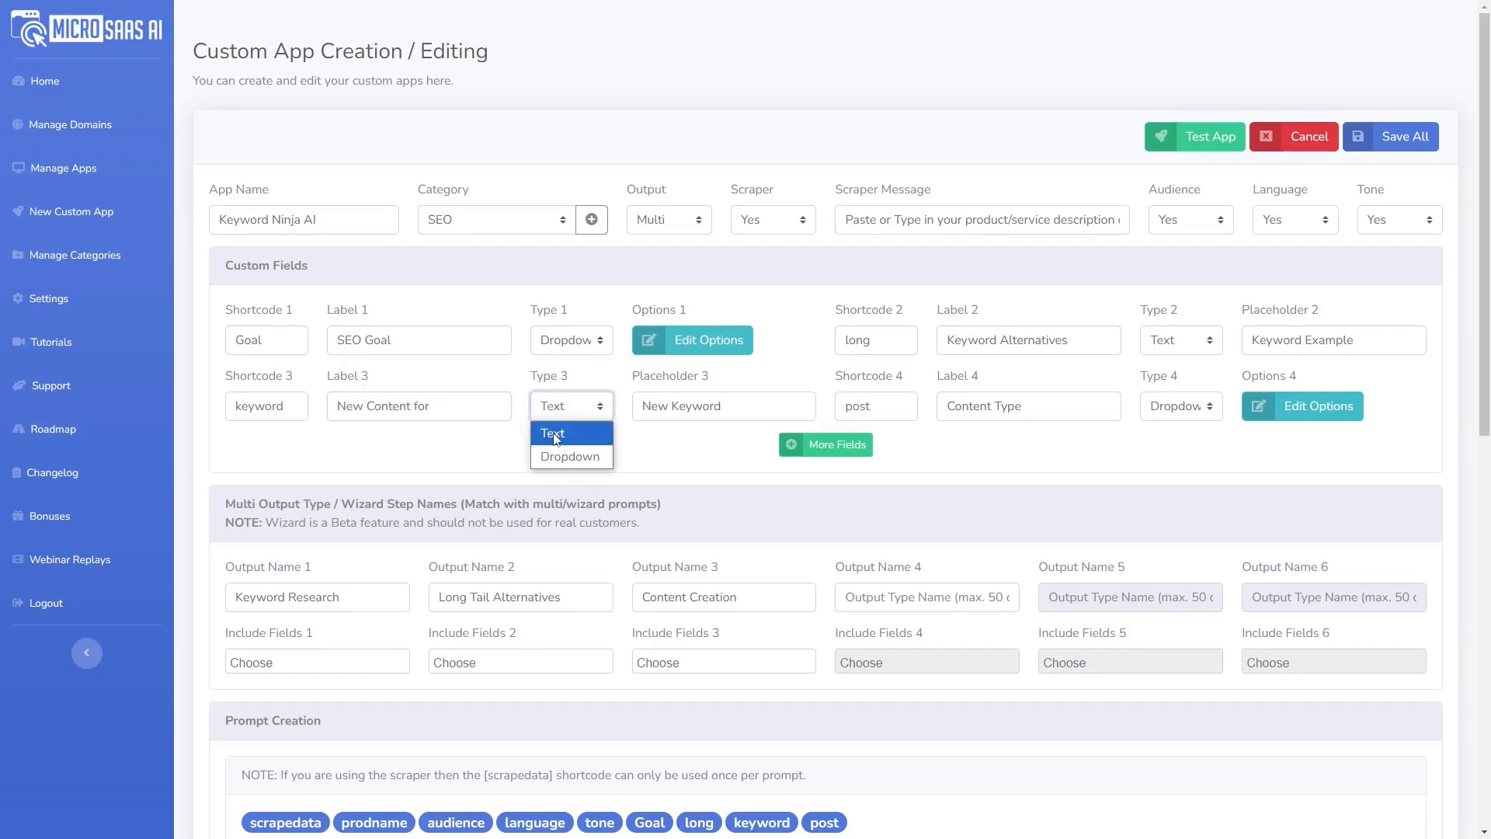
left_click(556, 437)
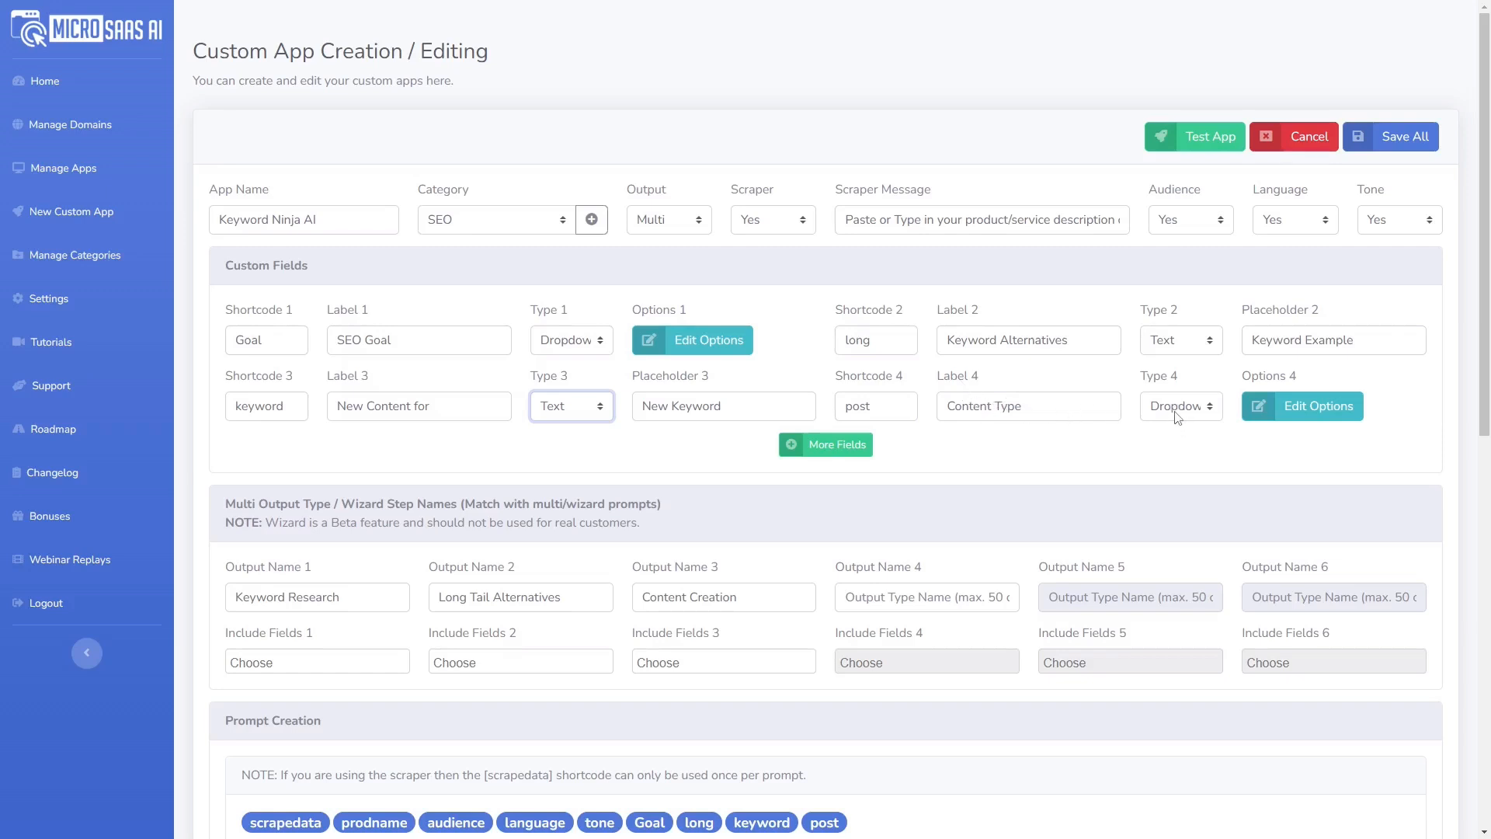
left_click(1303, 418)
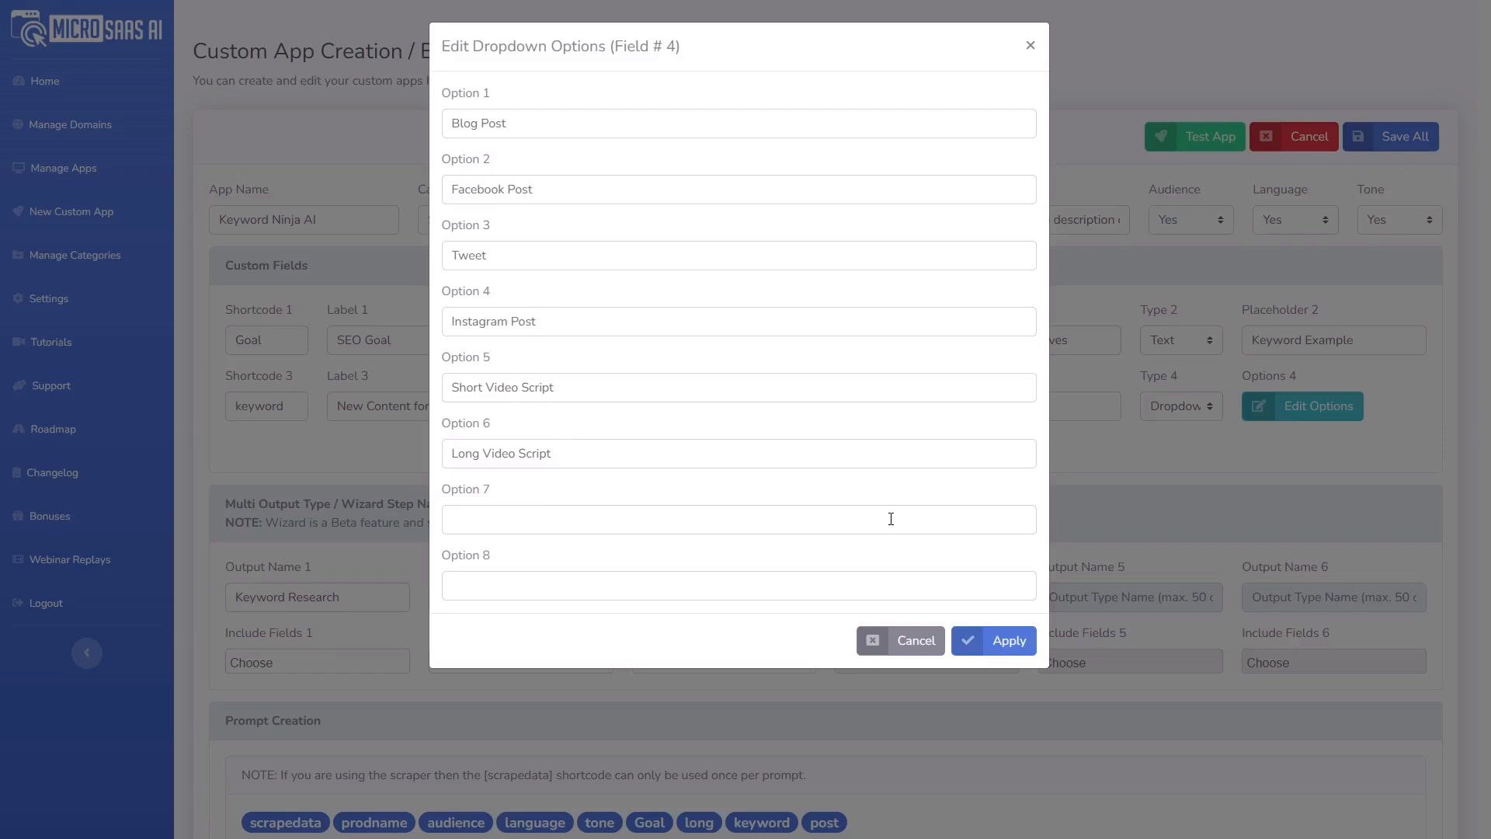
left_click(1005, 646)
Step: Try including Field 1 and Field 3 in the Long Tail Alternatives output
scroll(780, 488, "down", 3)
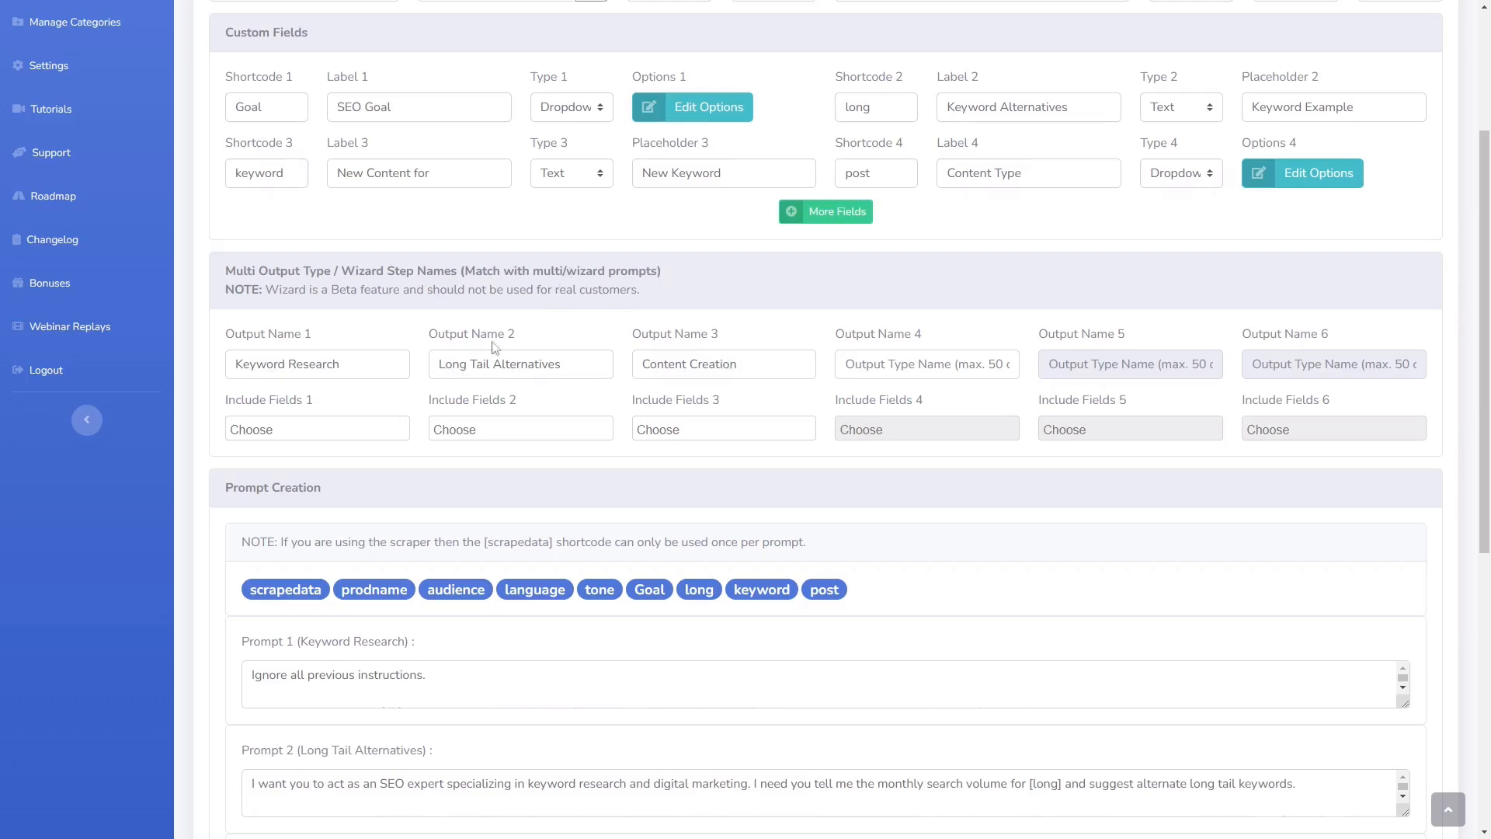
left_click(469, 425)
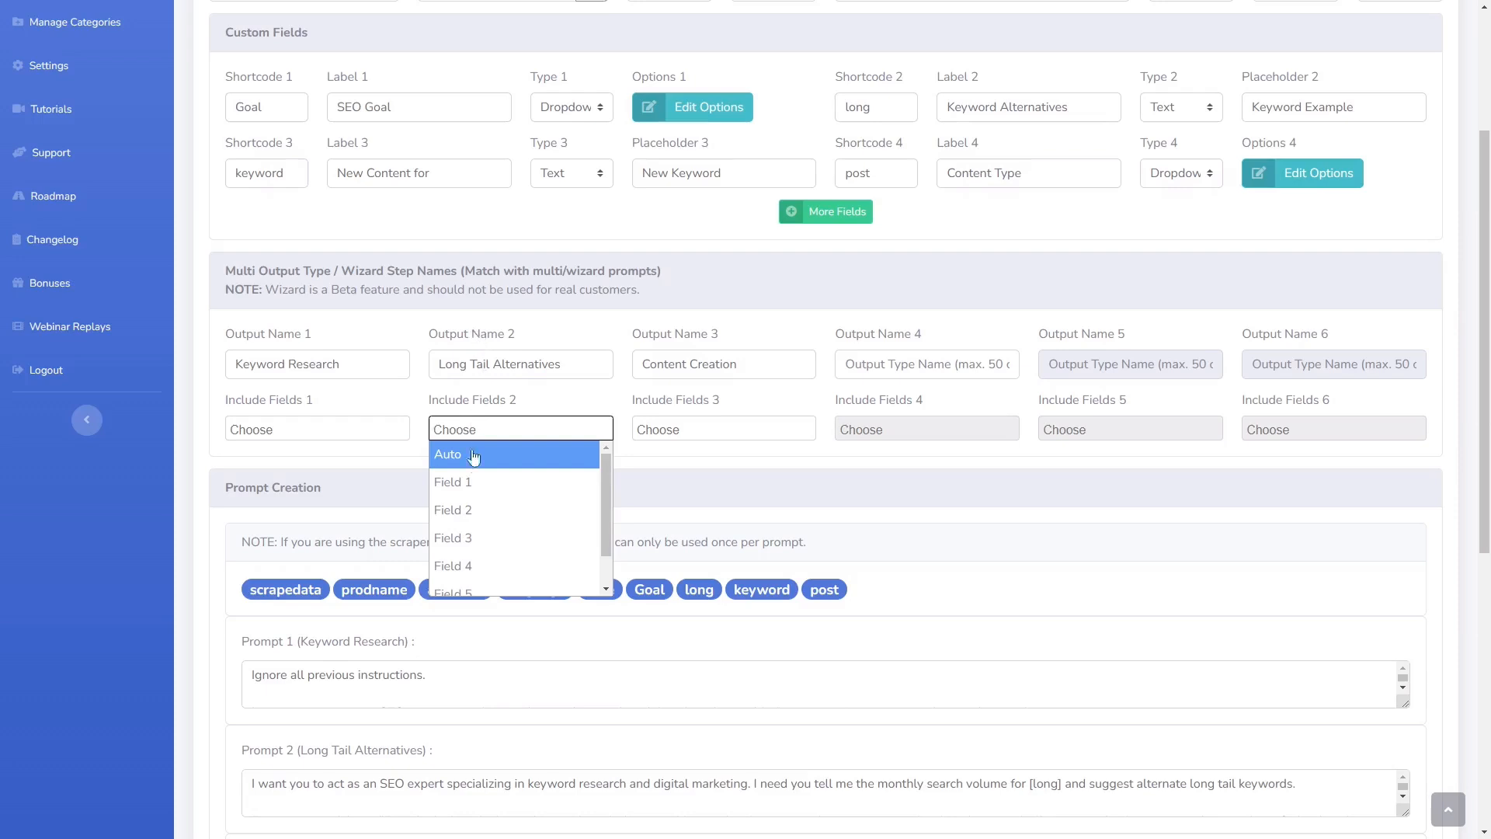
left_click(457, 483)
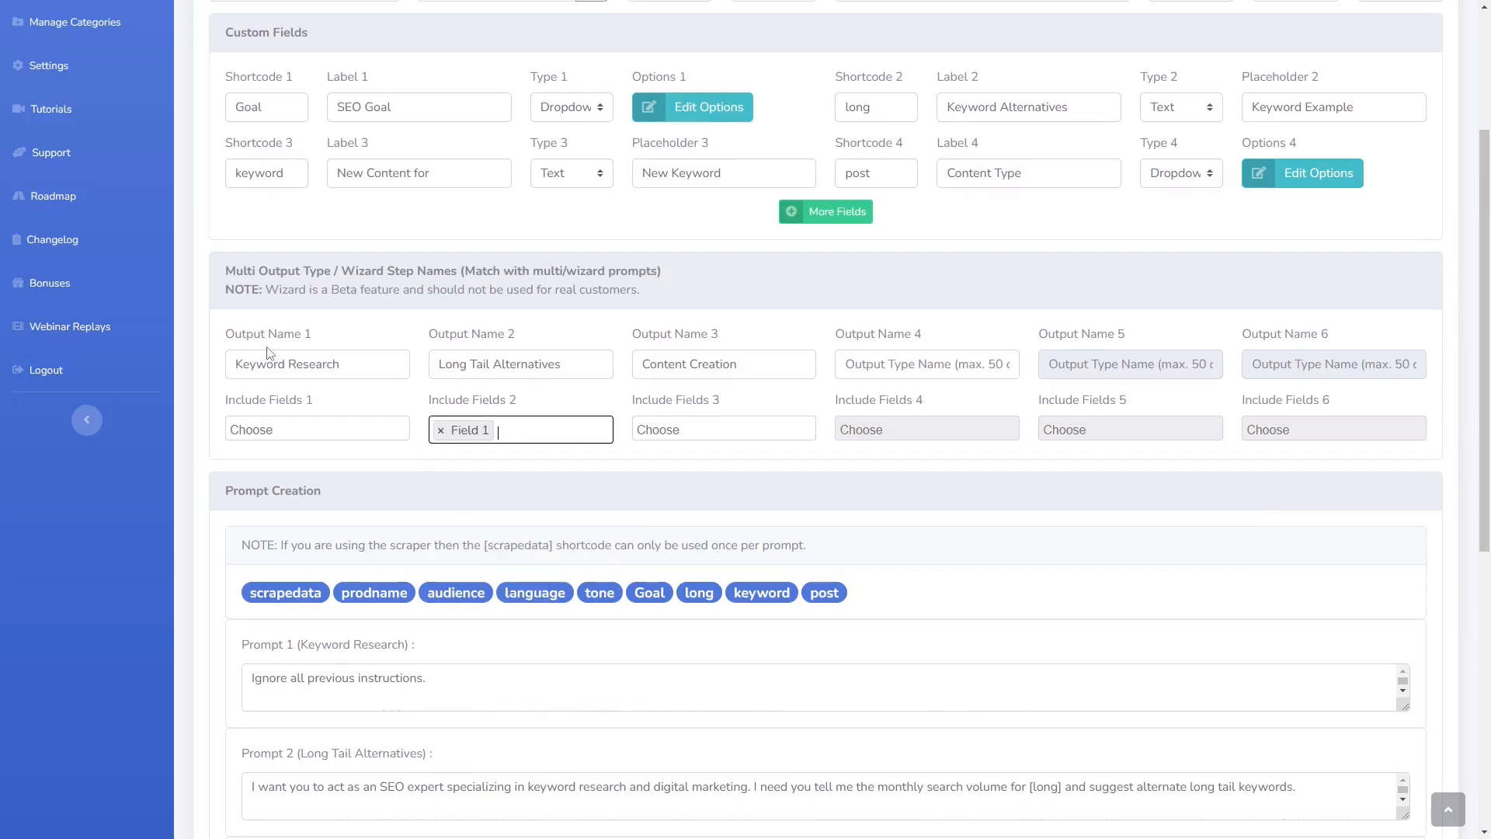
left_click(544, 430)
left_click(505, 542)
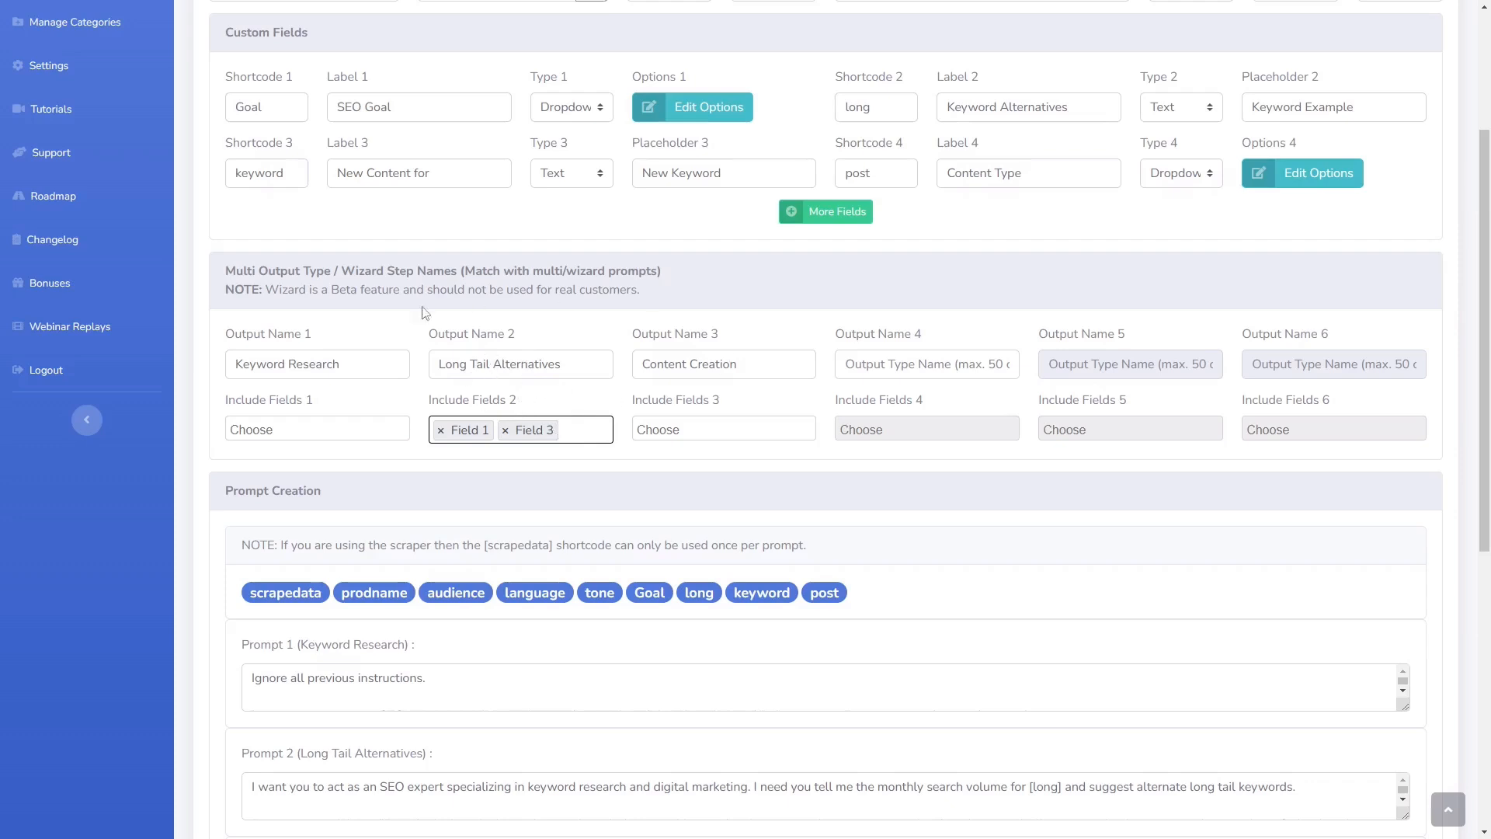
Step: Remove Field 1 and Field 3 from the included fields of the Long Tail Alternatives output
left_click(441, 433)
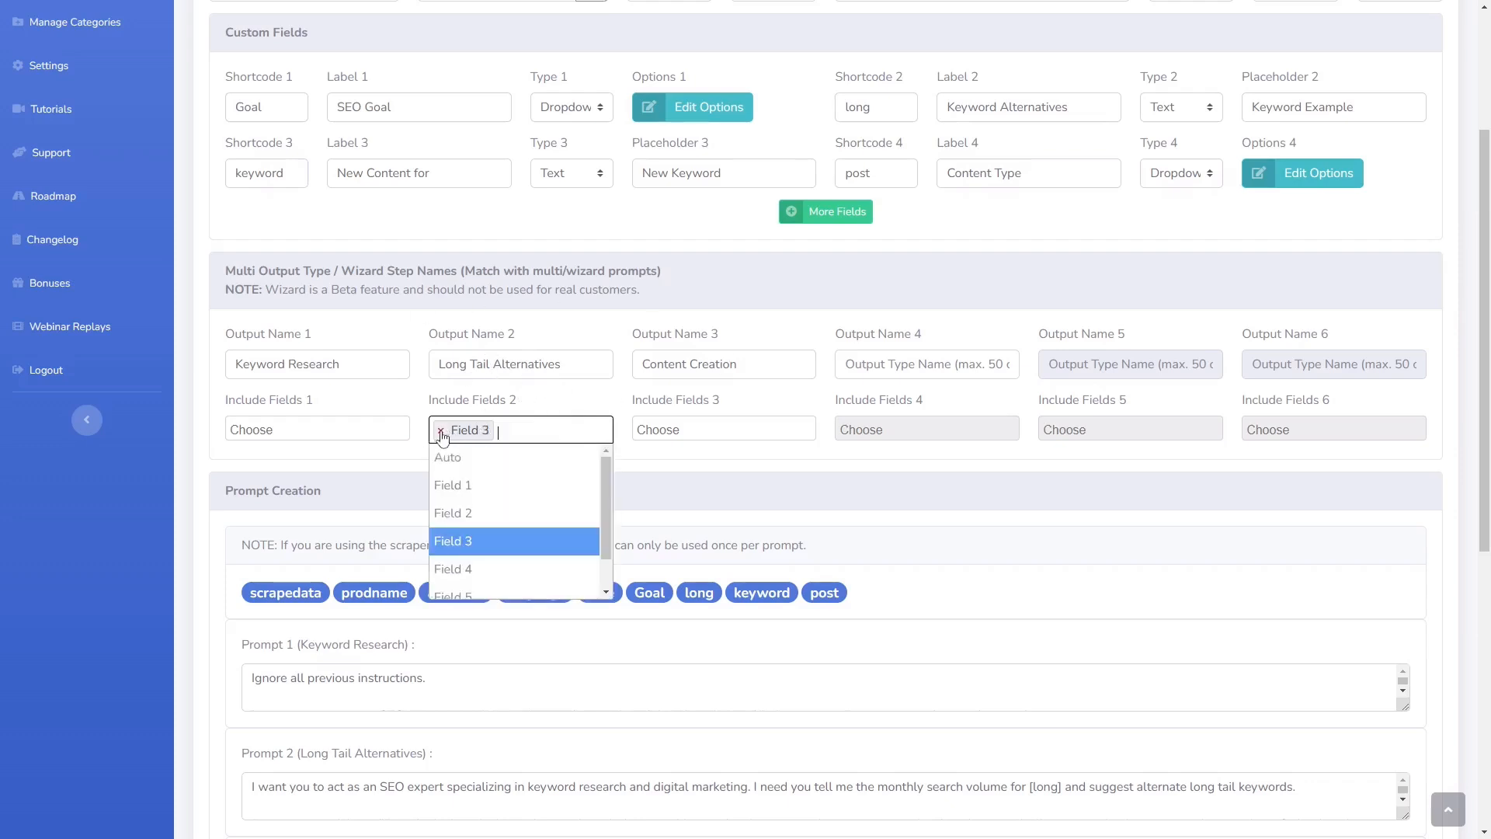
left_click(440, 431)
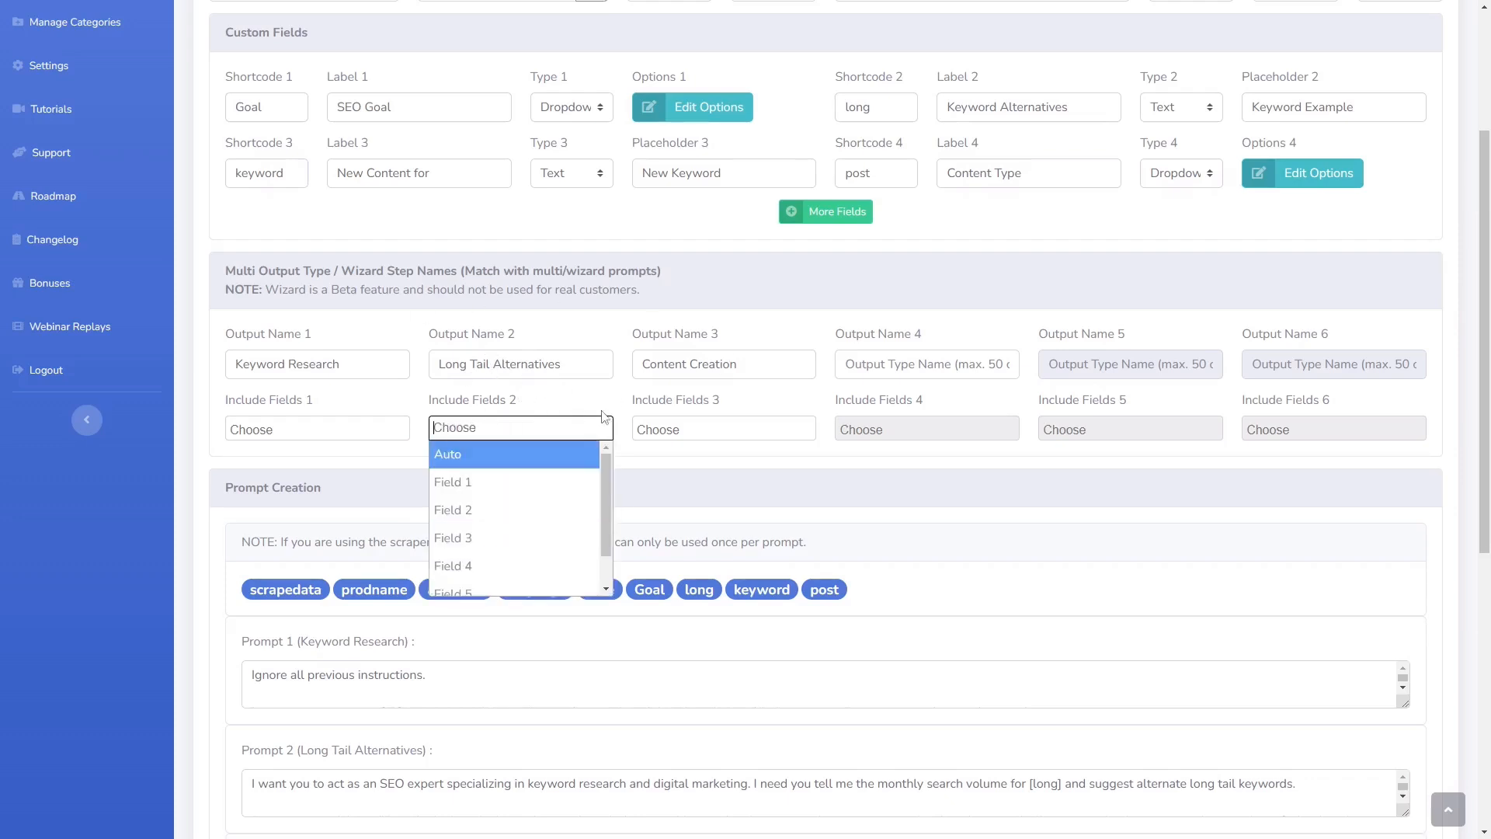
left_click(533, 429)
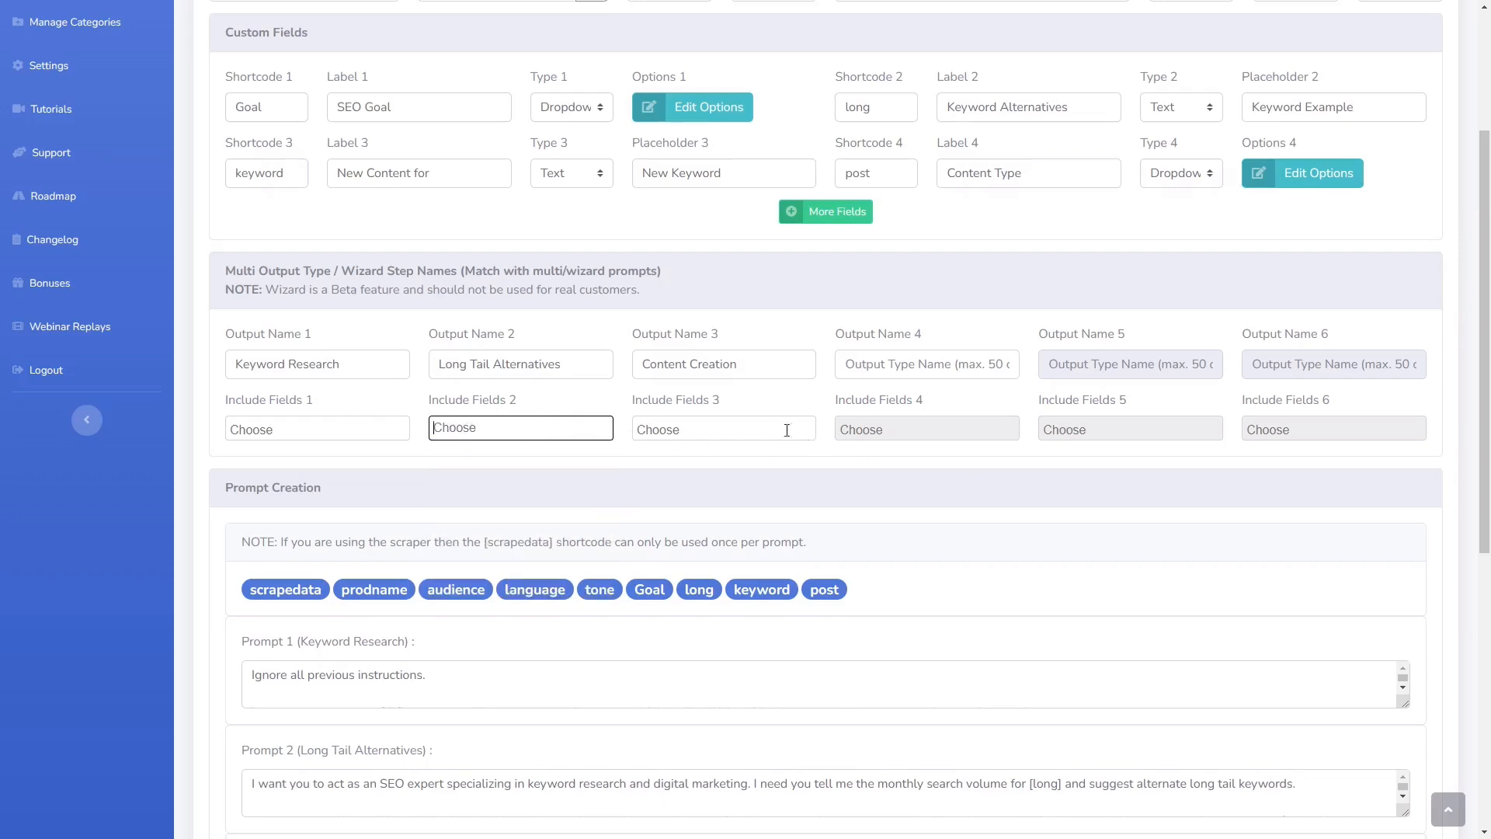
Step: Enlarge the Keyword Research prompt box and compare the prompt's shortcodes with the app's custom fields
scroll(909, 520, "down", 3)
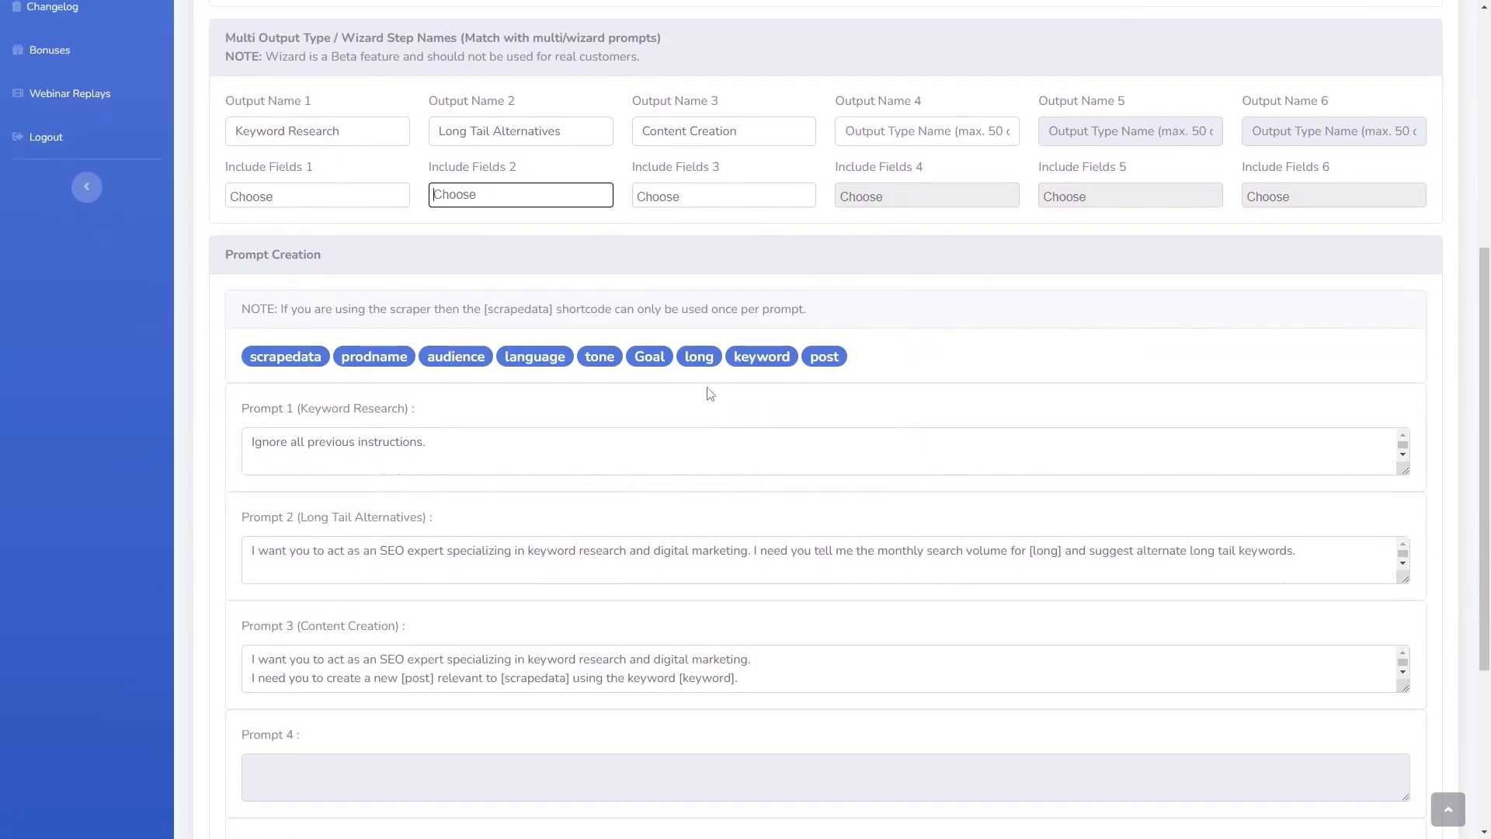
scroll(345, 363, "down", 1)
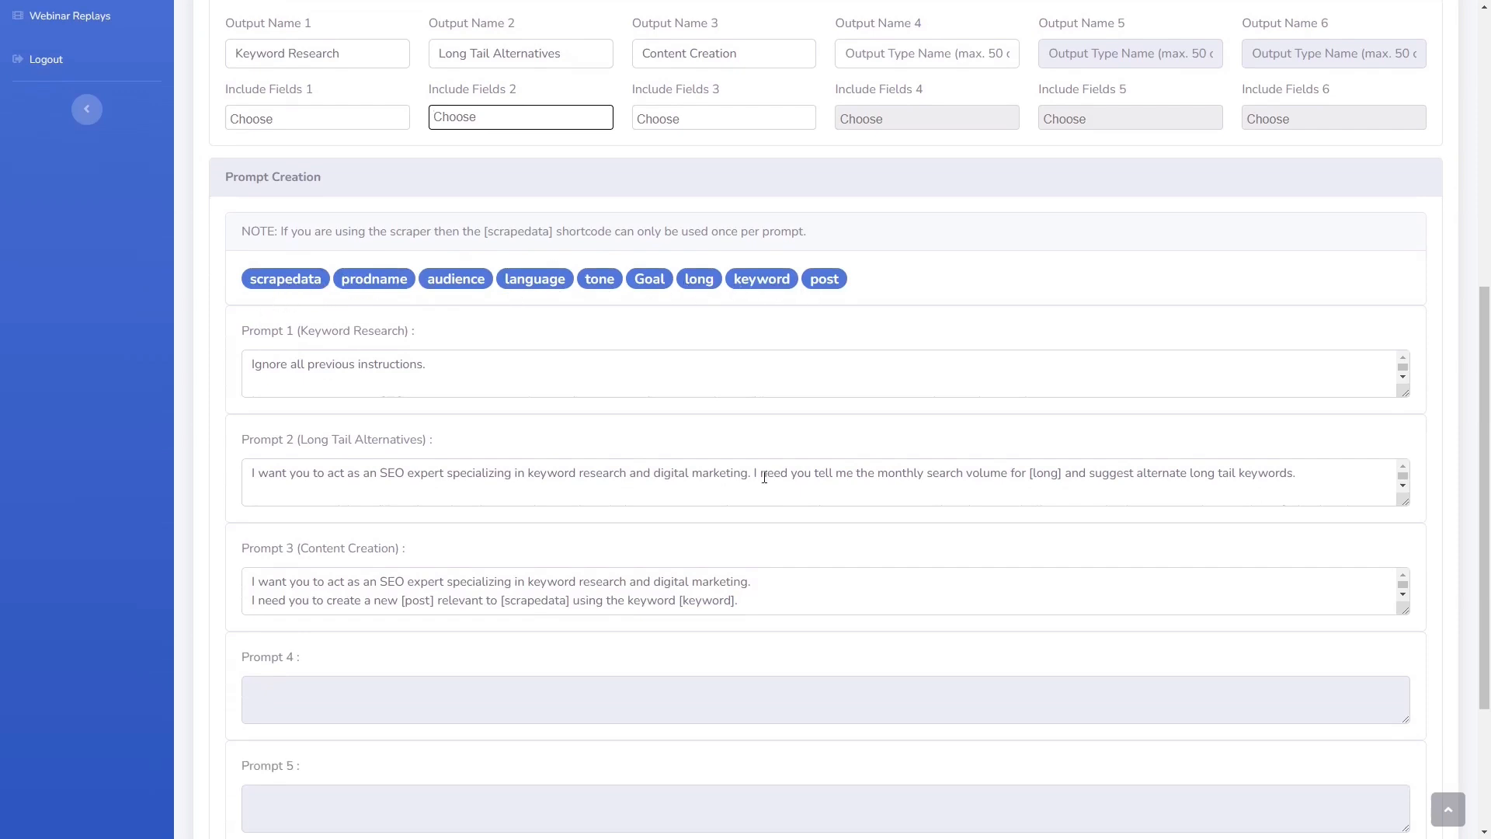
left_click_drag(1404, 393, 1382, 657)
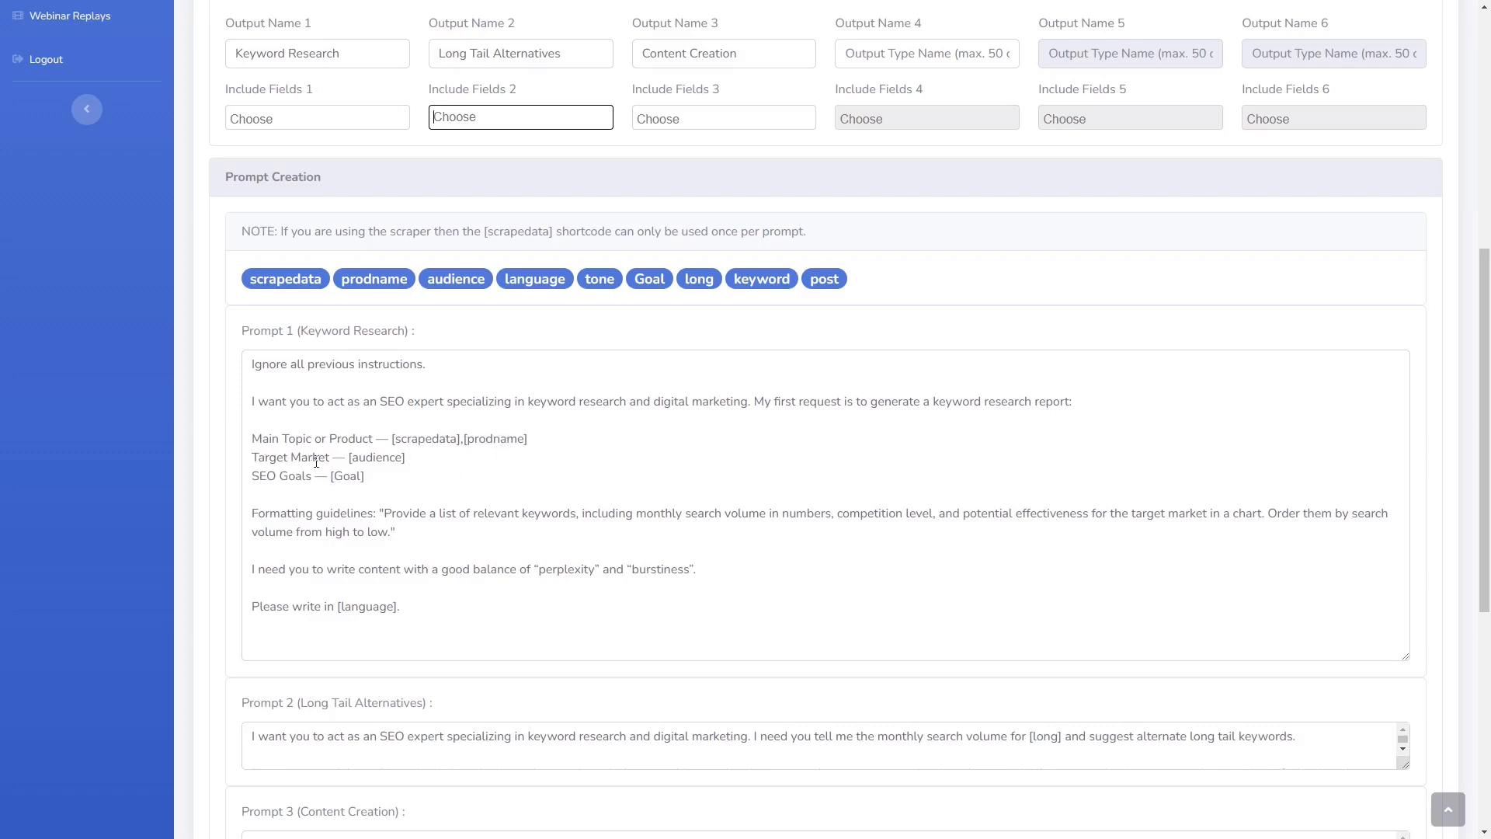
scroll(597, 476, "up", 6)
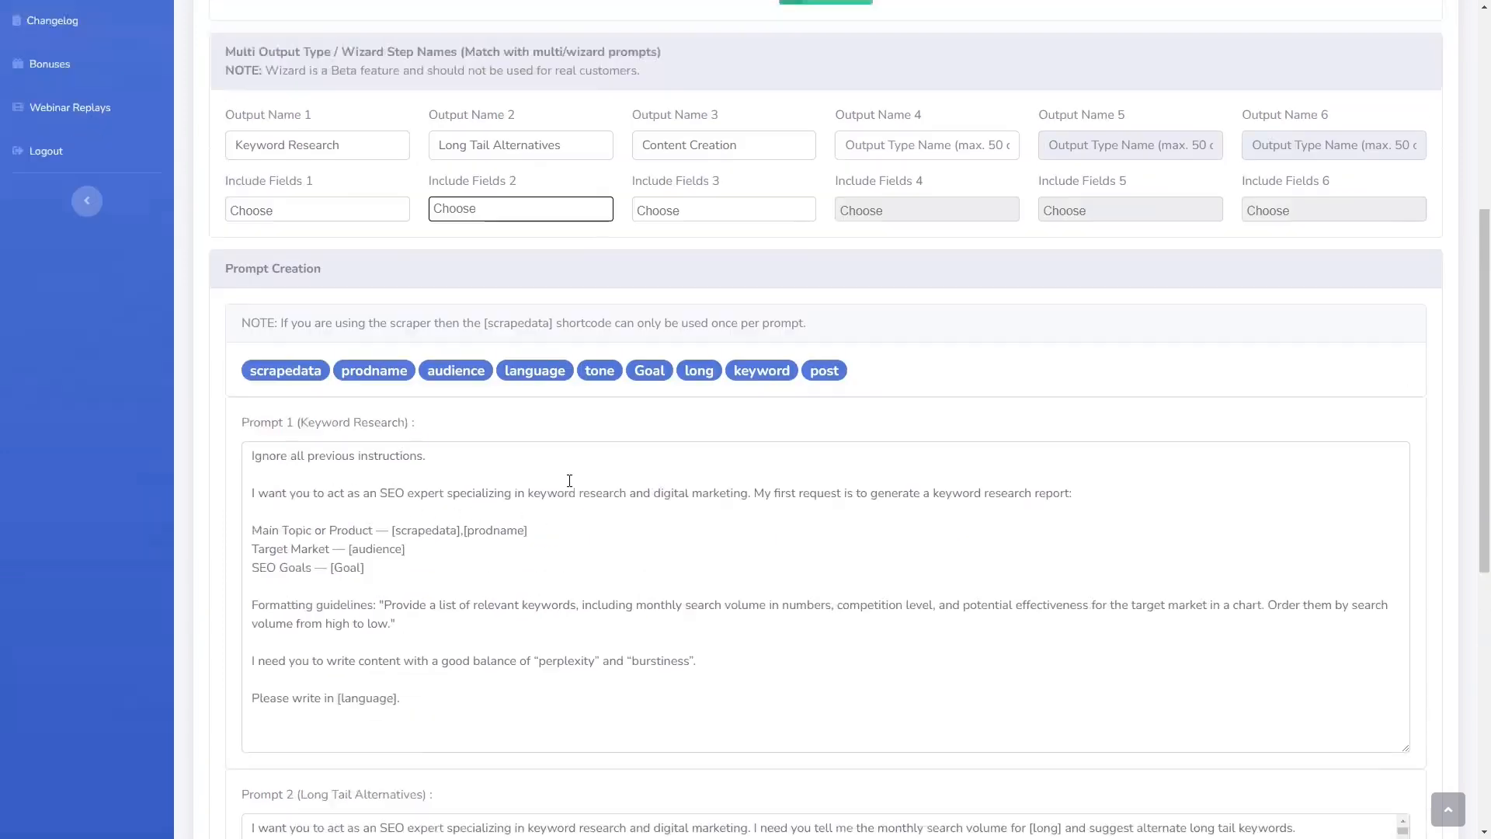
scroll(597, 476, "up", 1)
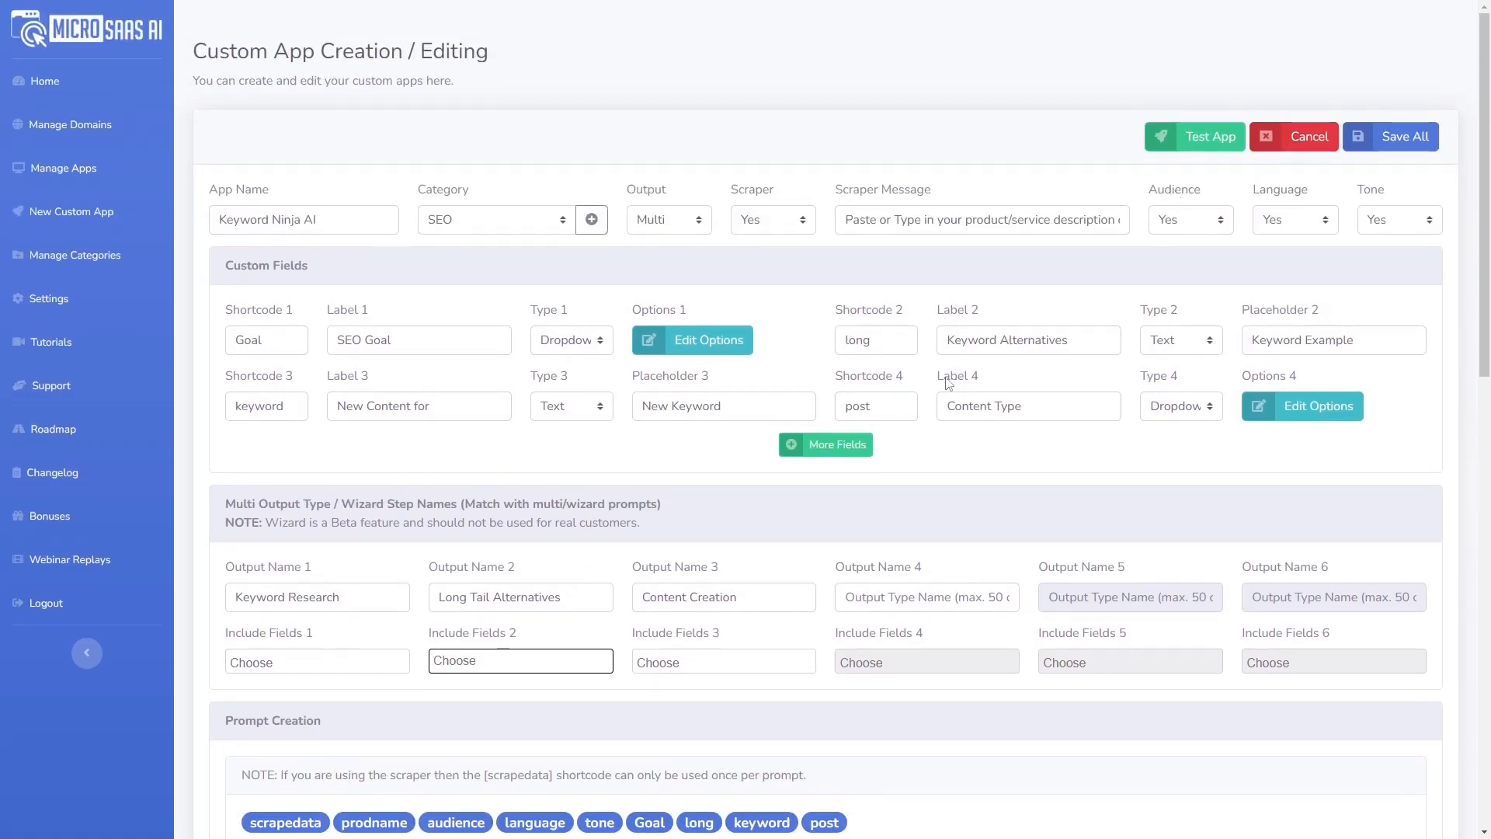
scroll(949, 374, "down", 3)
scroll(949, 373, "down", 3)
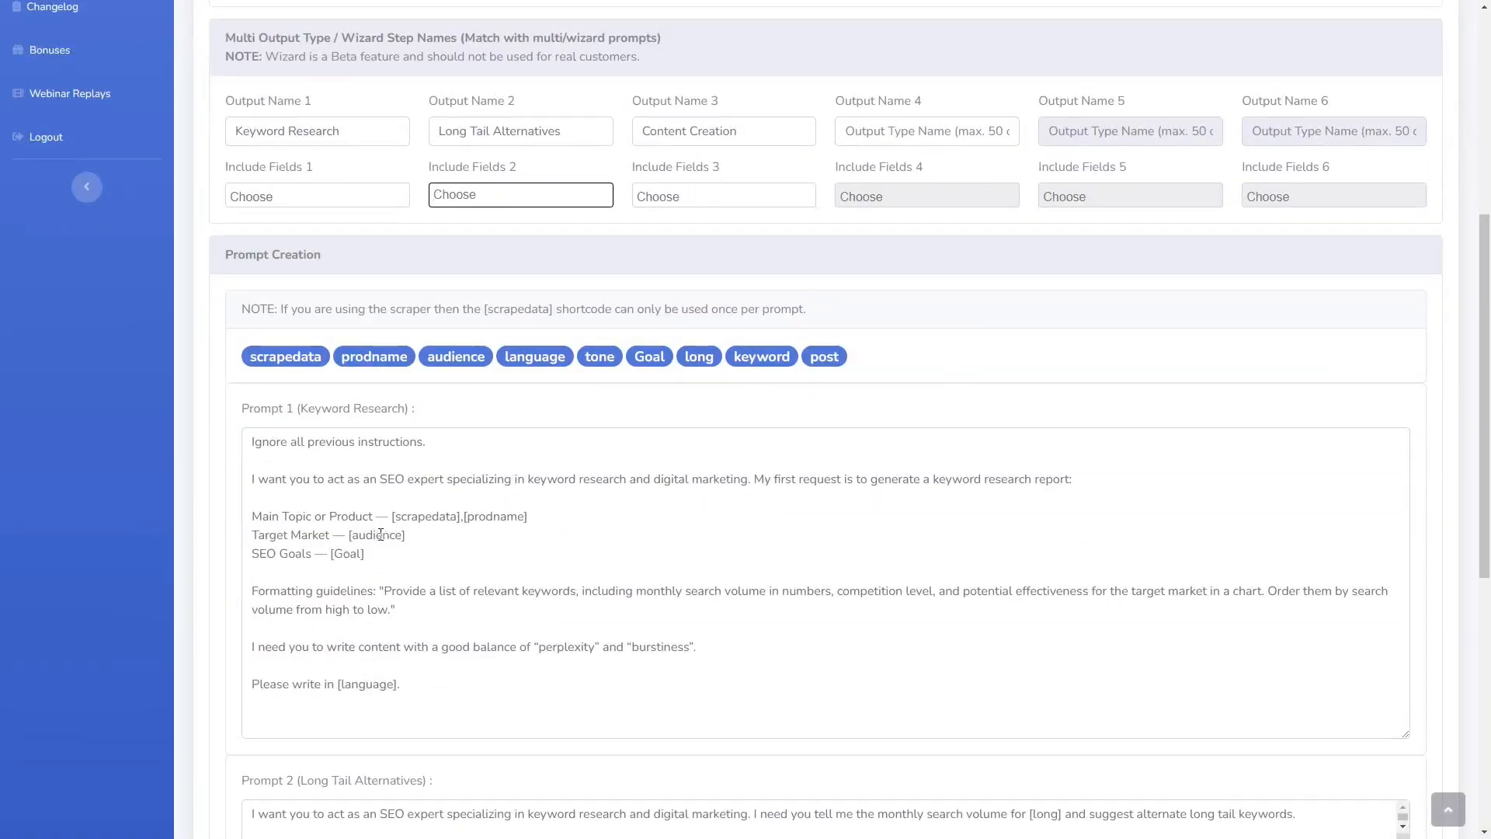
Step: Review and apply the SEO Goal field's dropdown options, then compare them with the Goal shortcode in the Keyword Research prompt
scroll(369, 536, "down", 1)
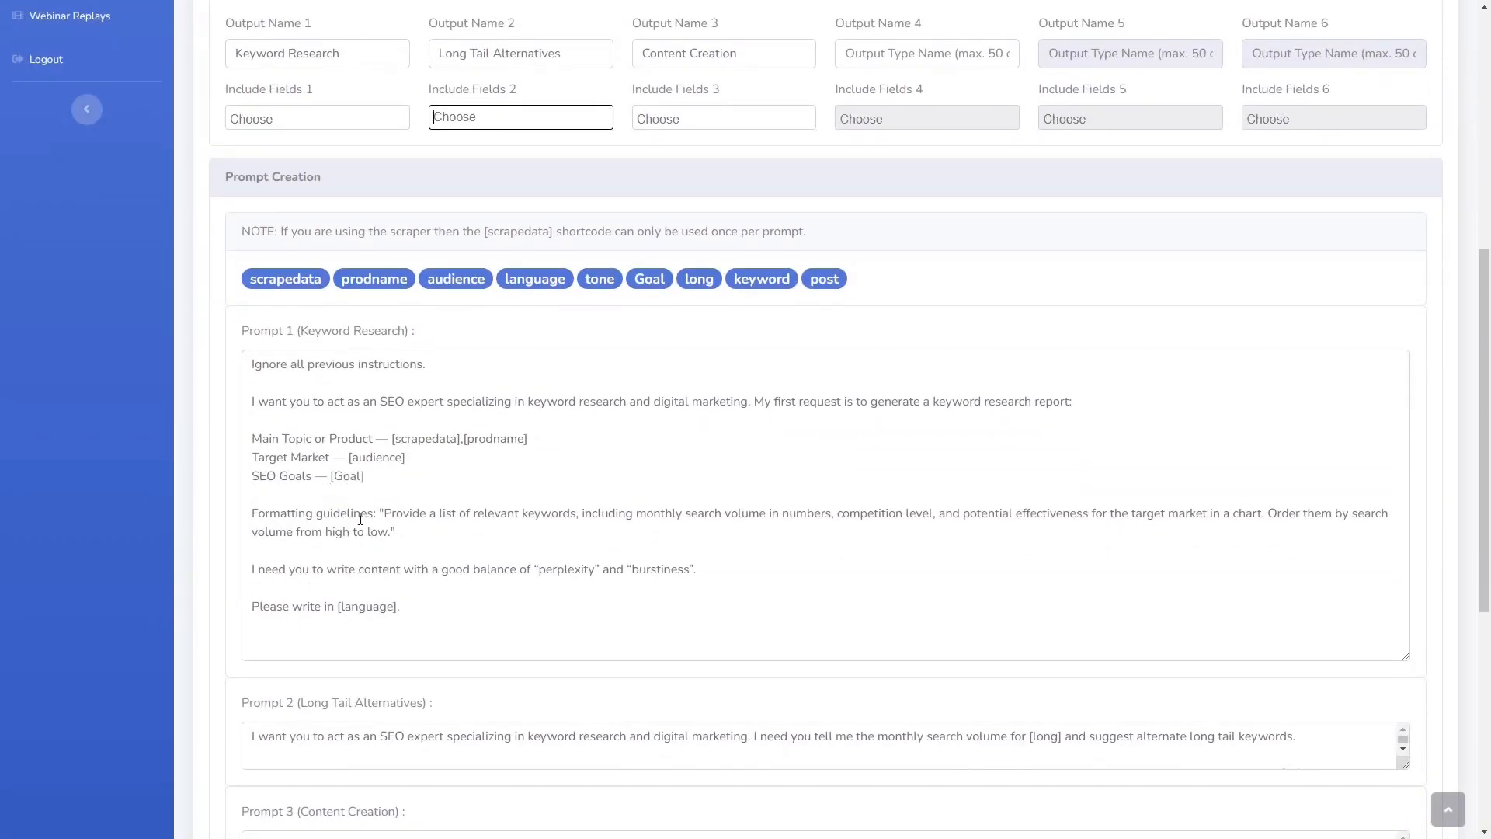
scroll(360, 515, "up", 4)
scroll(331, 489, "up", 2)
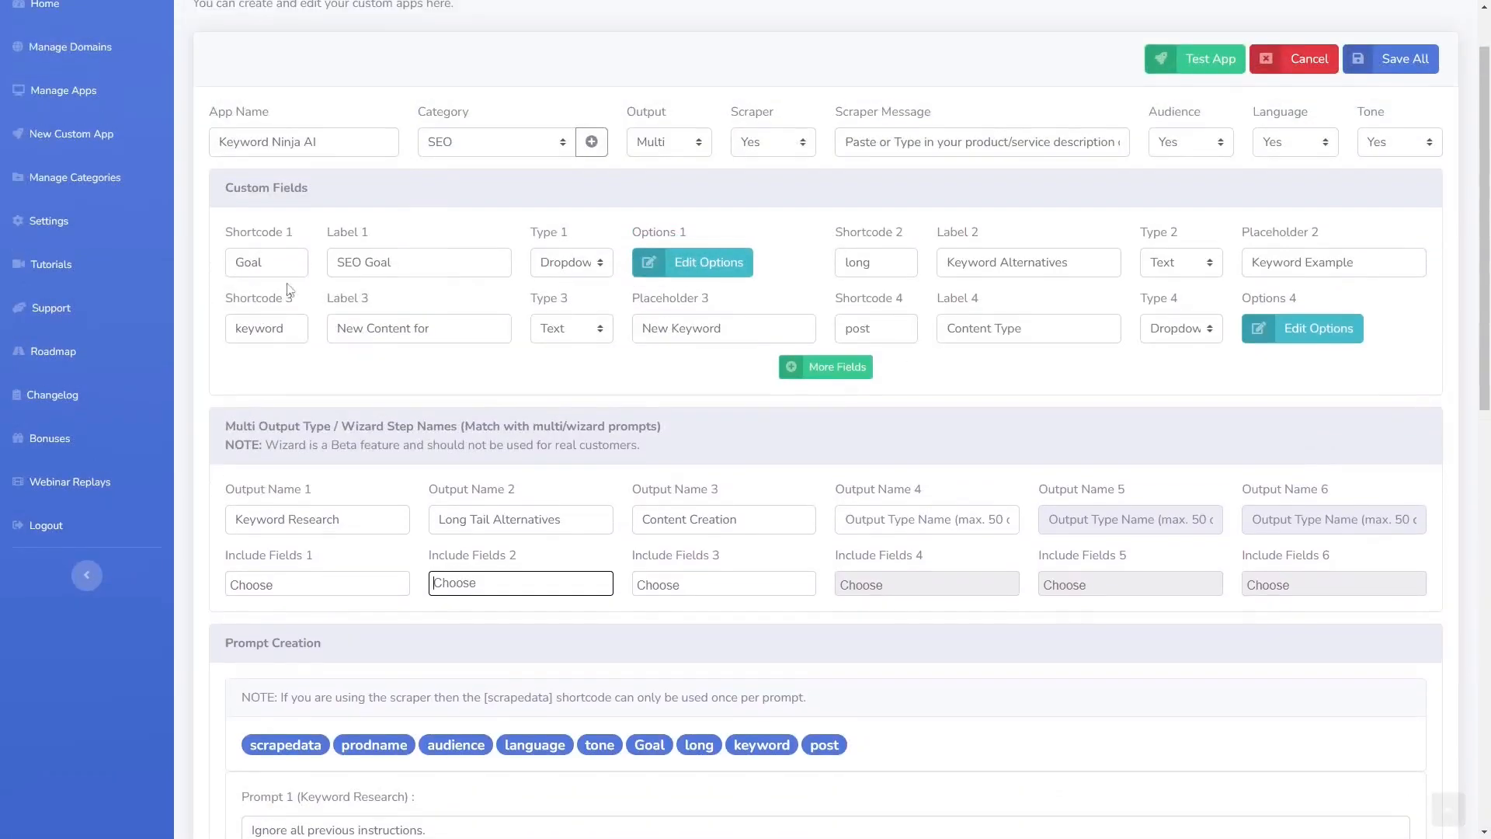
left_click(688, 262)
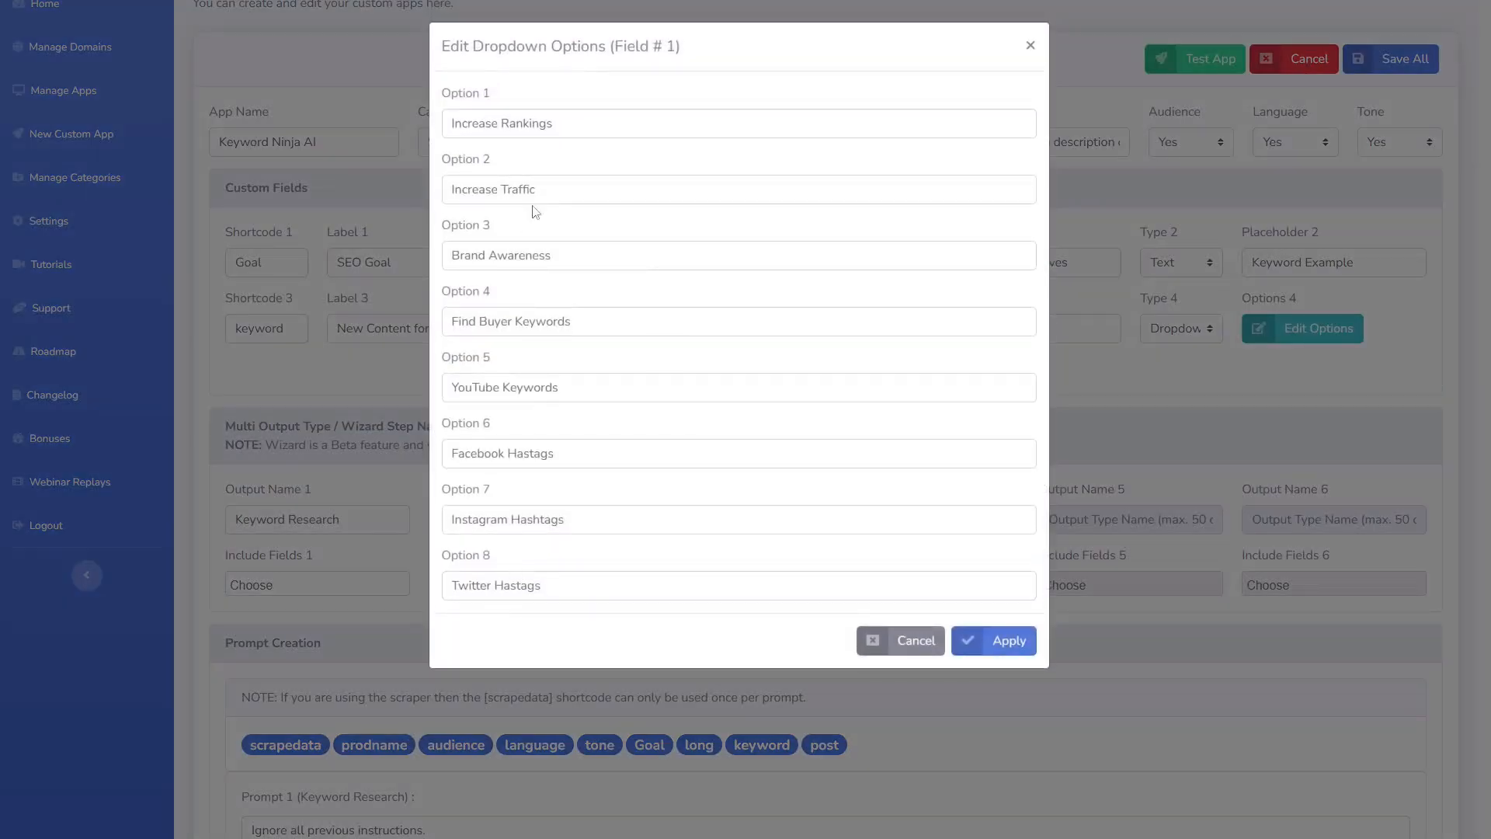
left_click(990, 640)
scroll(531, 488, "down", 6)
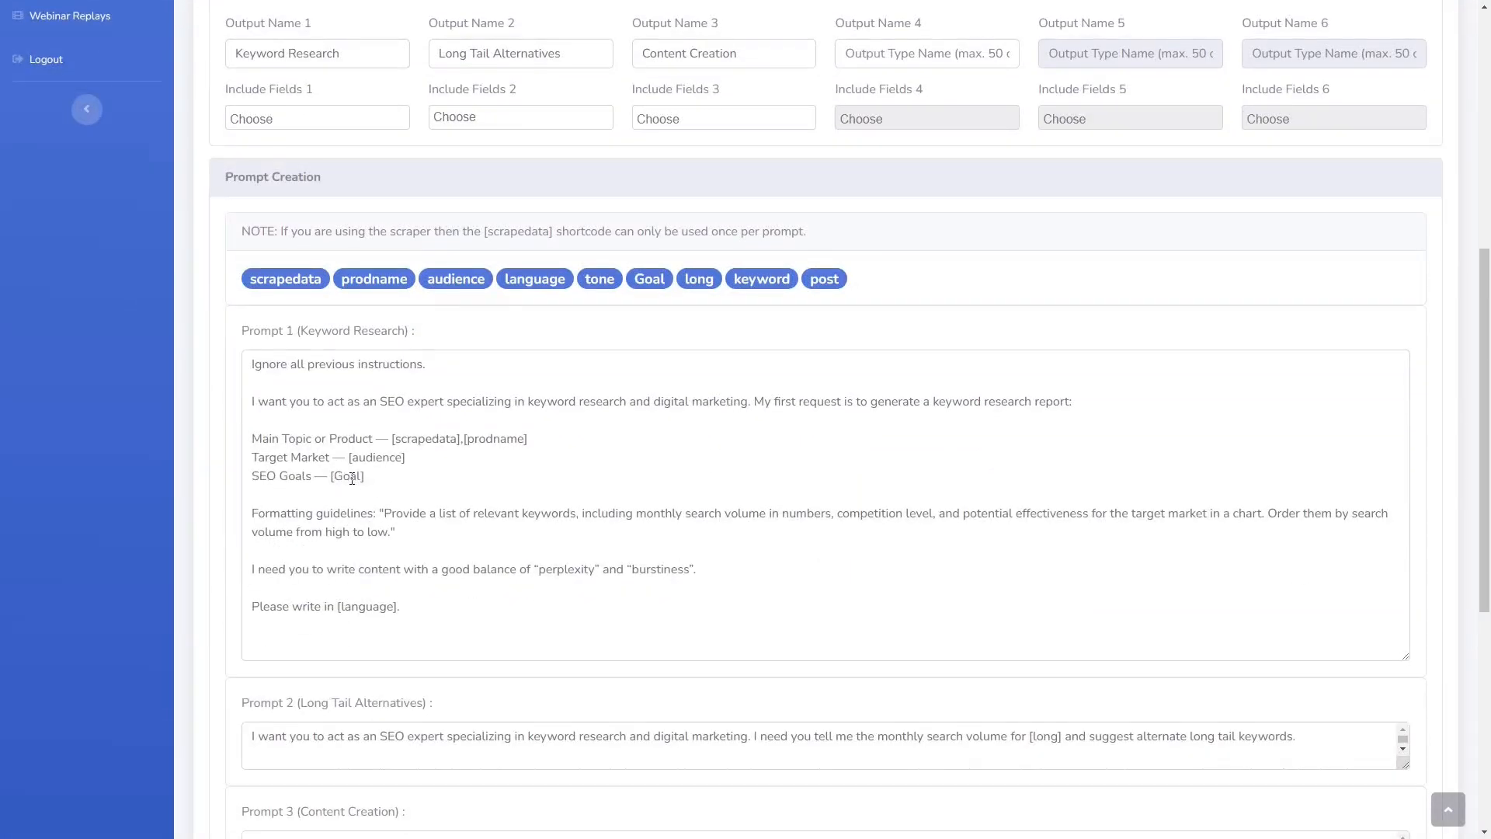
scroll(352, 478, "down", 1)
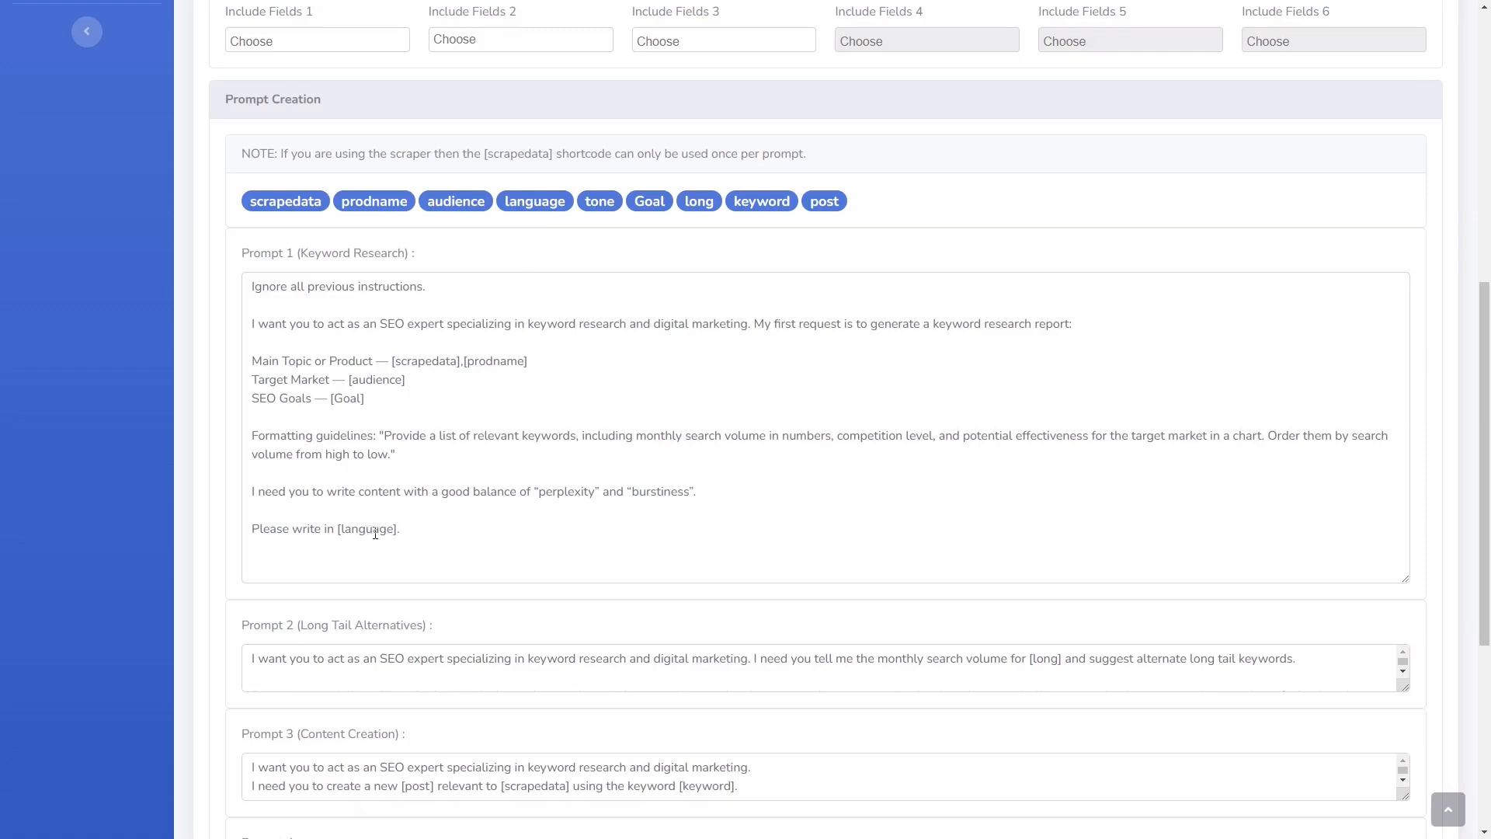
Step: Enlarge the Long Tail Alternatives prompt box to show its full text and compare its [long] shortcode with the Keyword Alternatives field
scroll(614, 535, "down", 4)
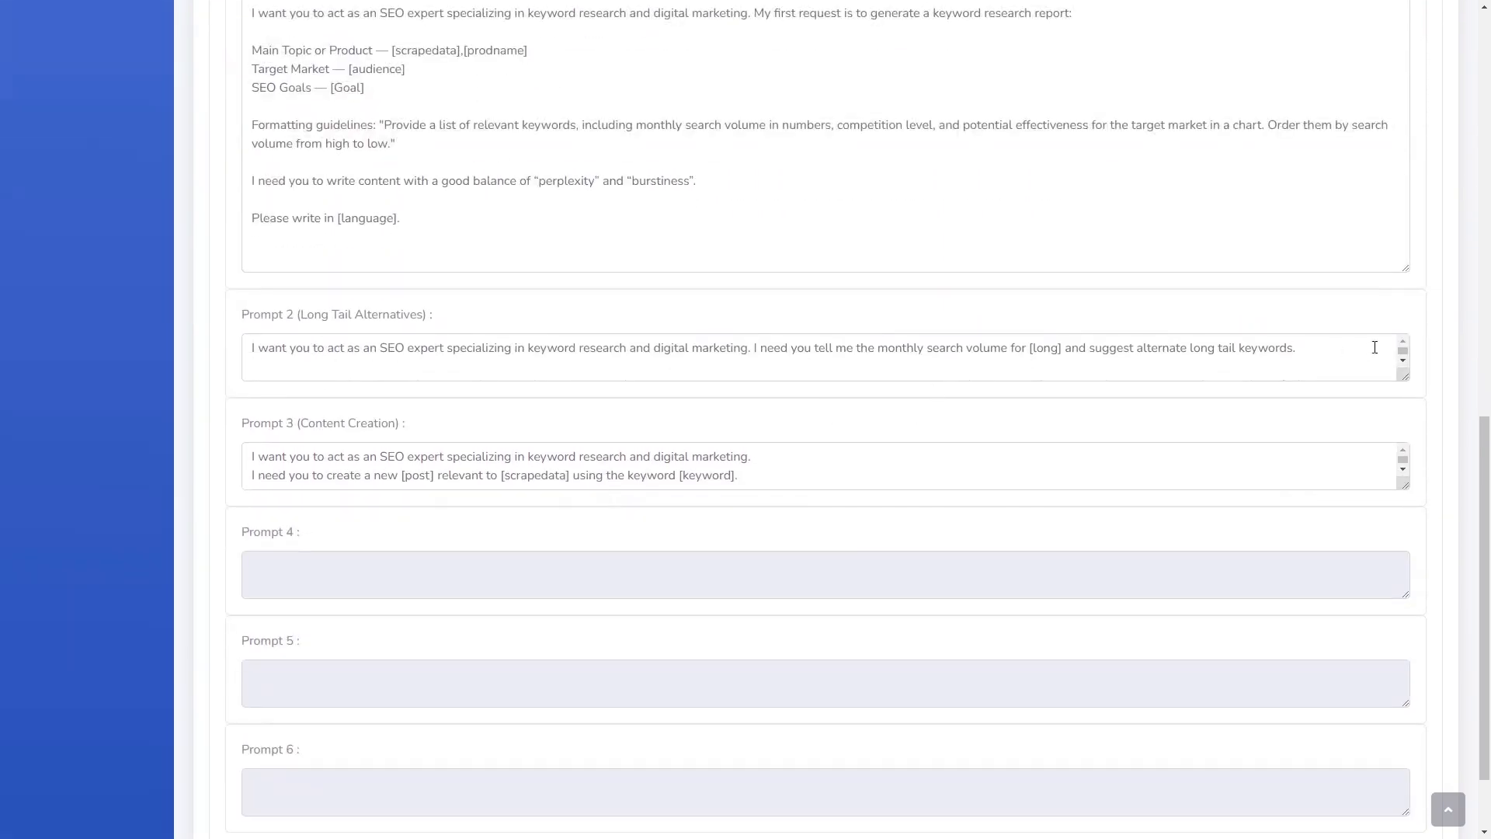
left_click_drag(1404, 378, 1404, 541)
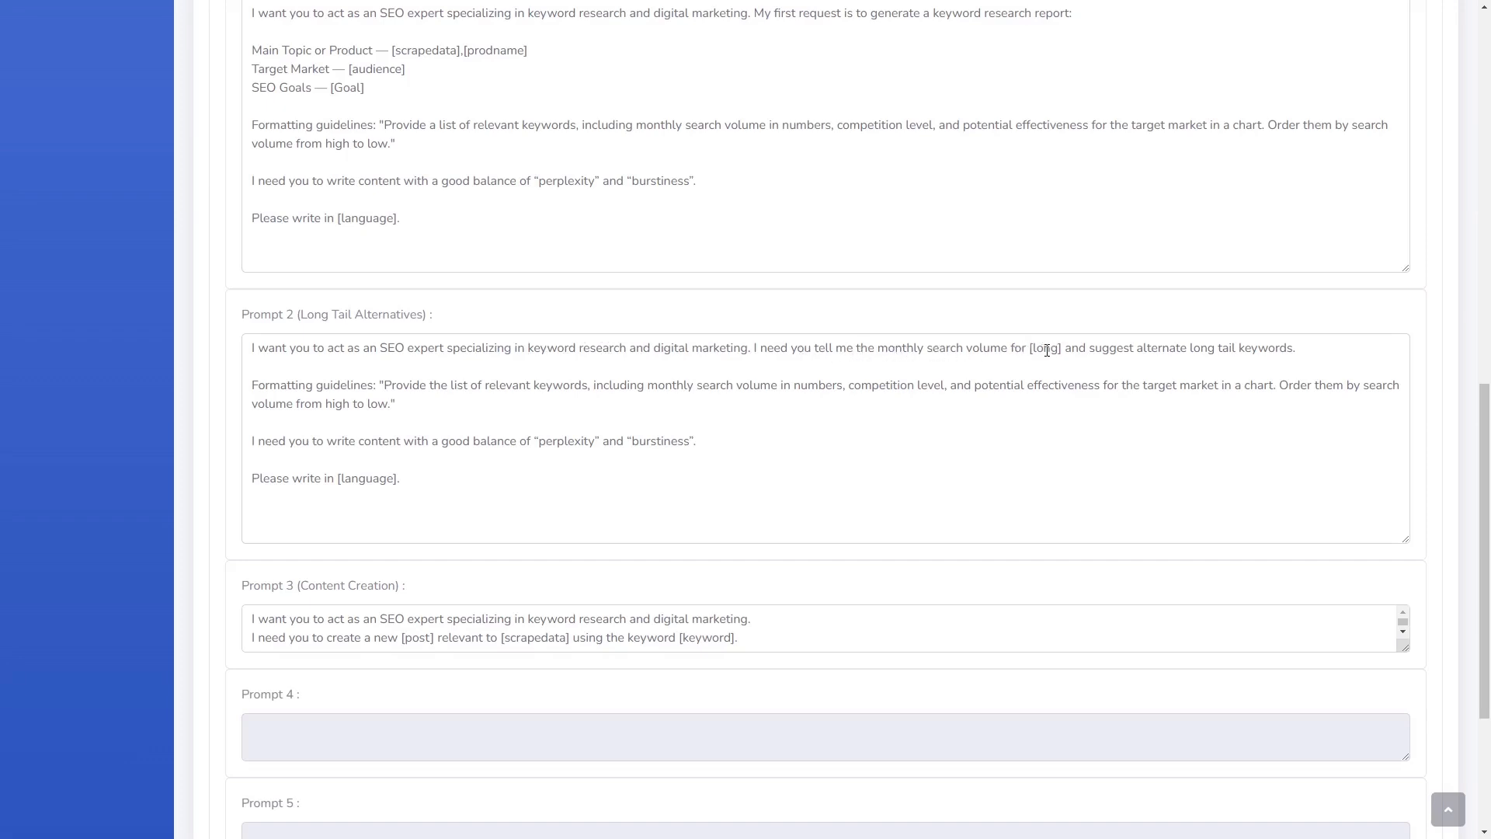
scroll(1047, 350, "up", 10)
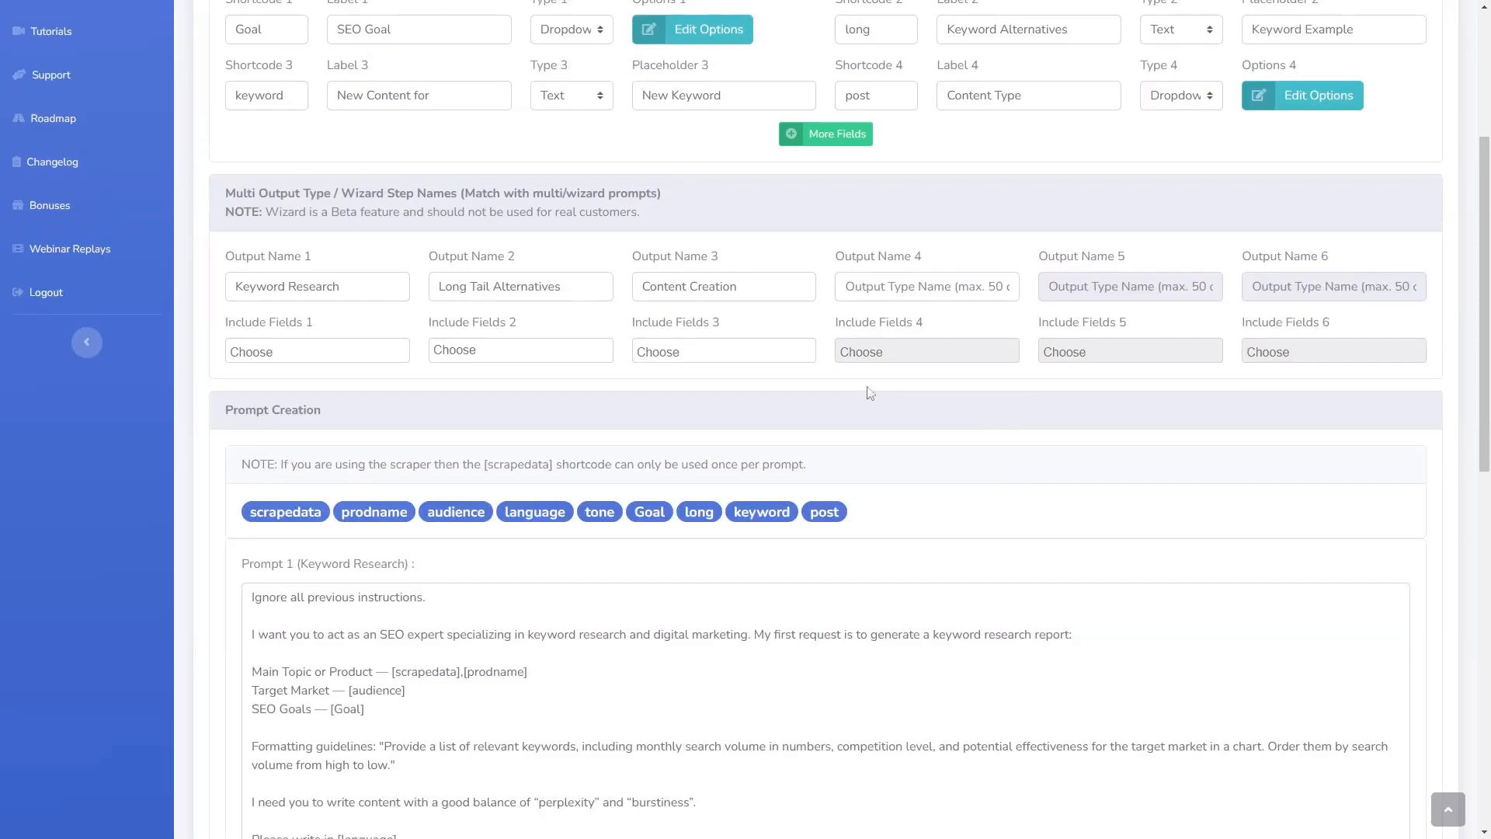
scroll(621, 379, "up", 1)
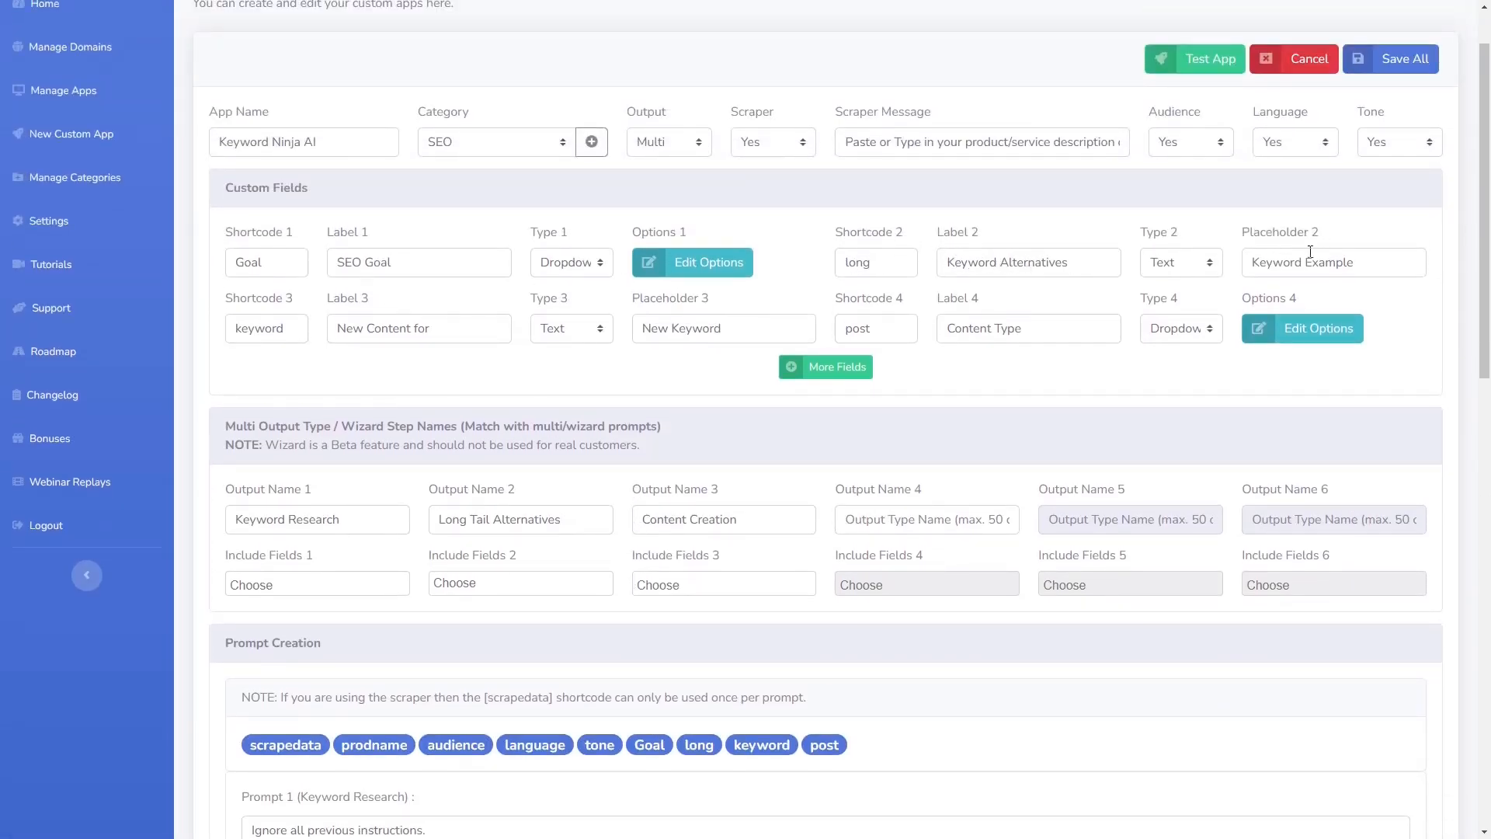
scroll(999, 386, "down", 3)
scroll(999, 387, "down", 8)
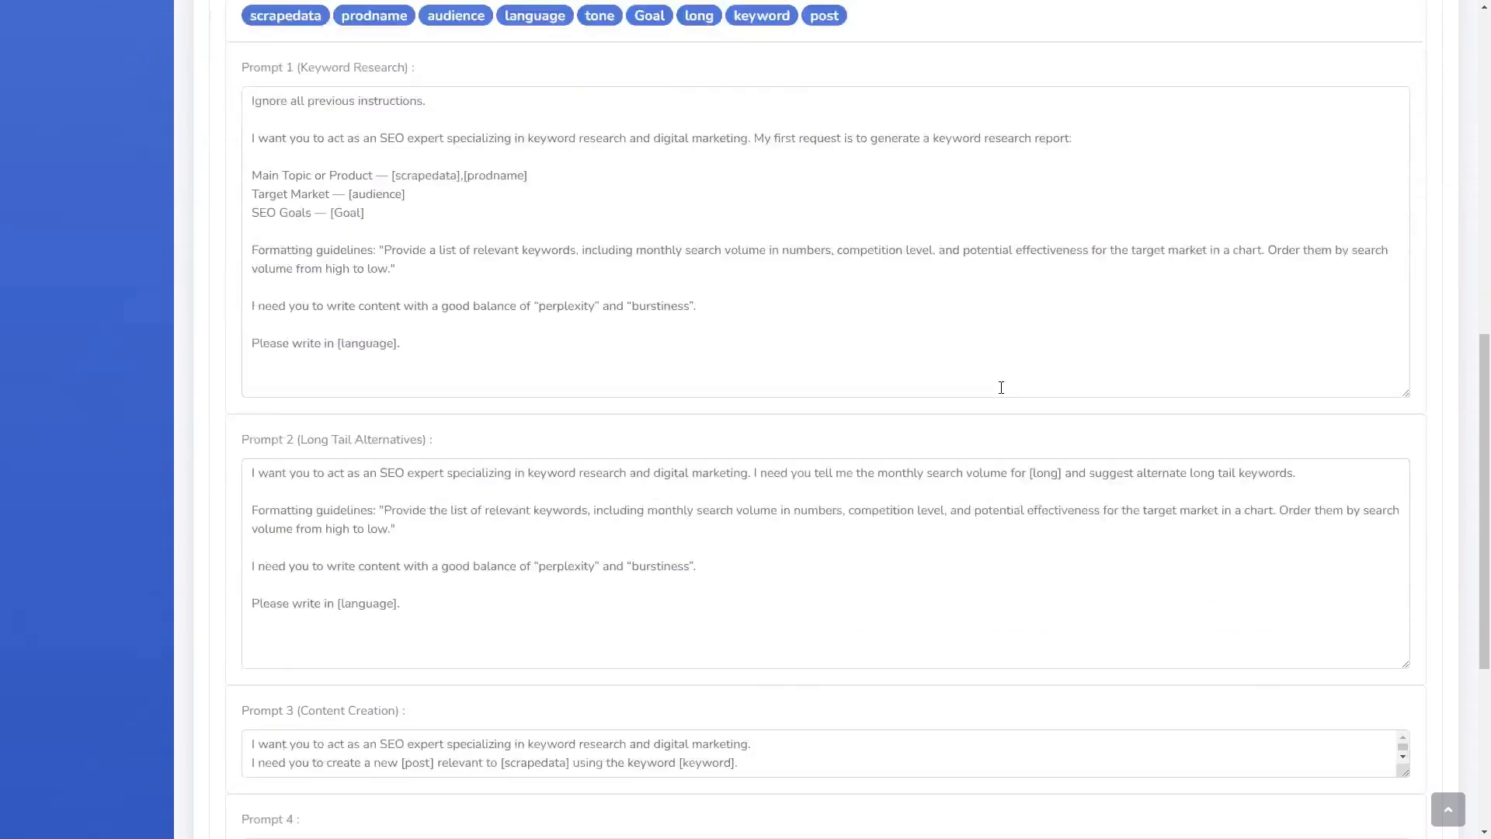
scroll(999, 381, "up", 1)
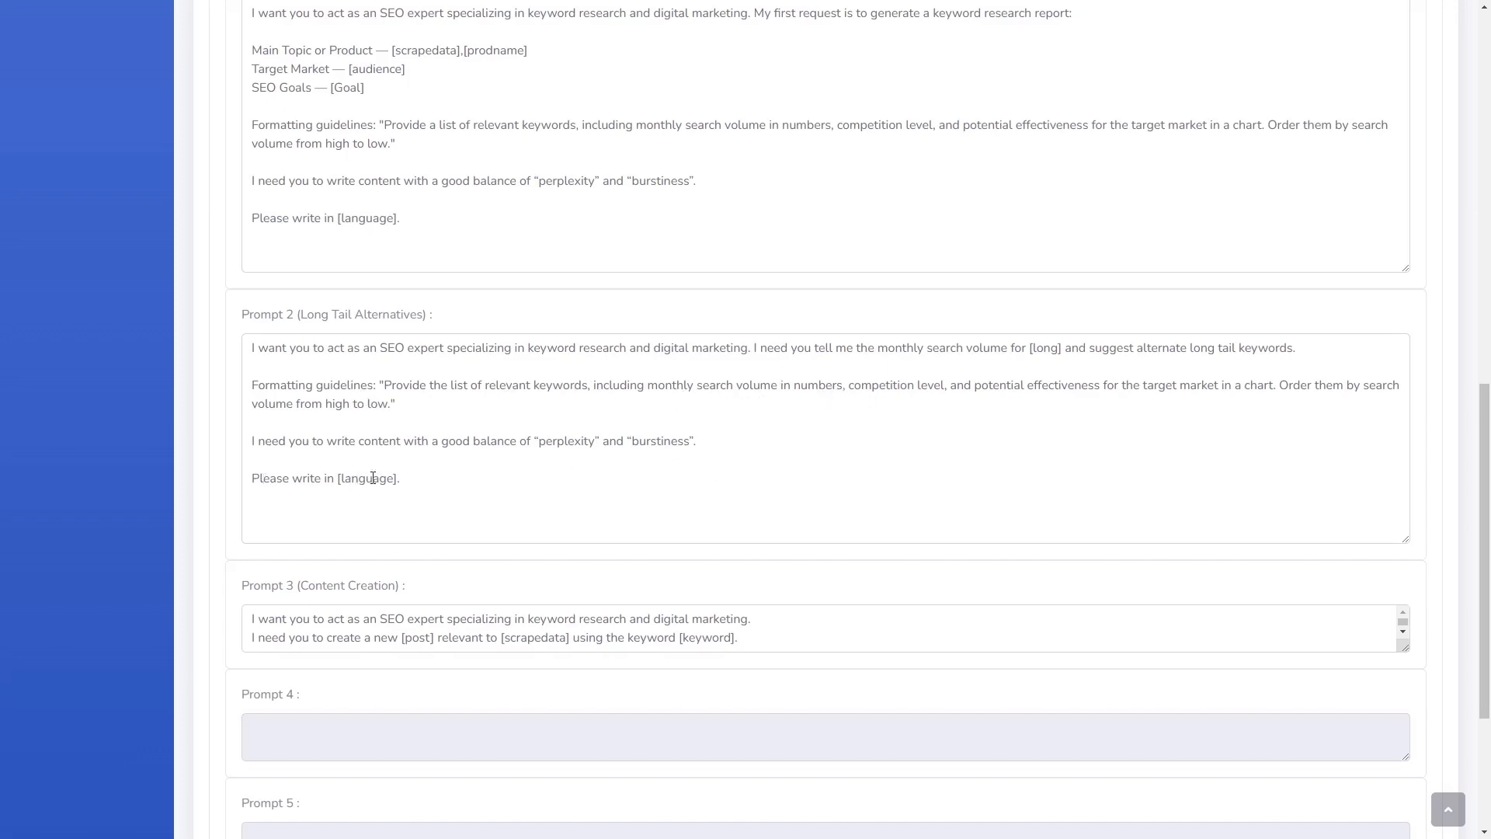
Step: Enlarge the Content Creation prompt box, then review and apply the Content Type field's dropdown options behind its [post] shortcode
scroll(868, 430, "down", 2)
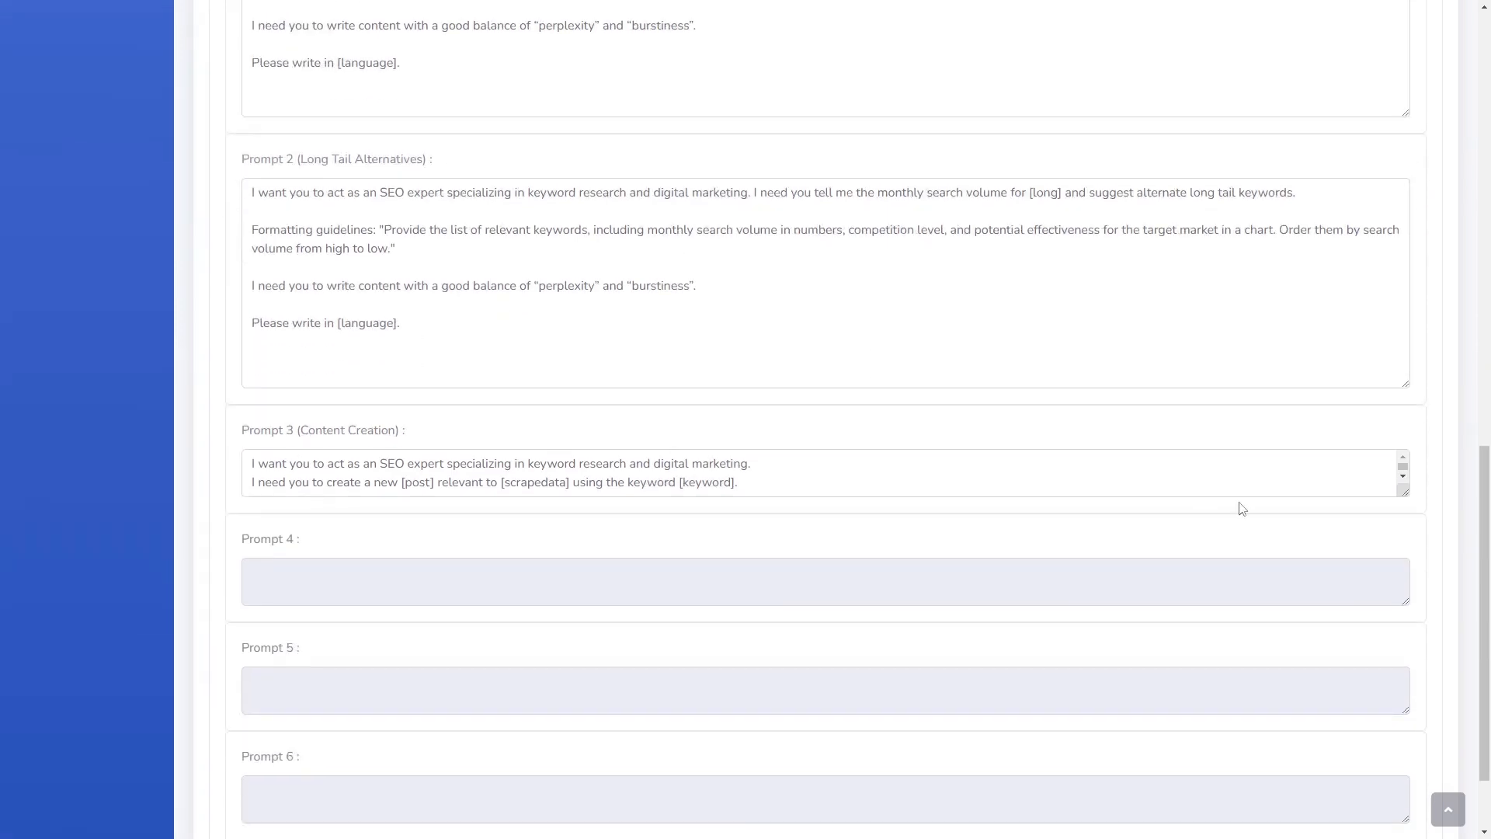
left_click_drag(1405, 493, 1405, 629)
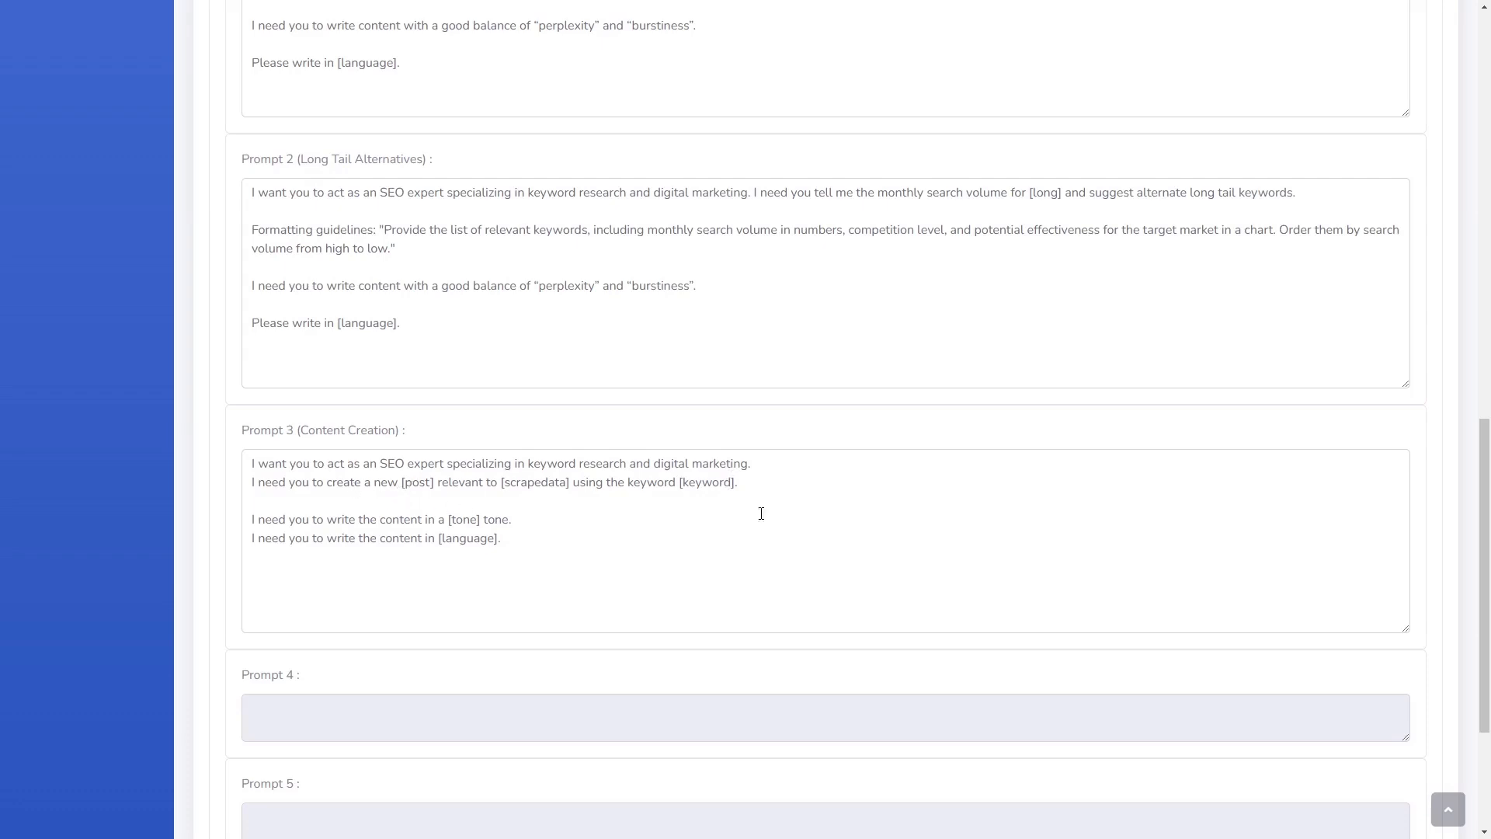
scroll(759, 512, "up", 10)
scroll(889, 506, "up", 2)
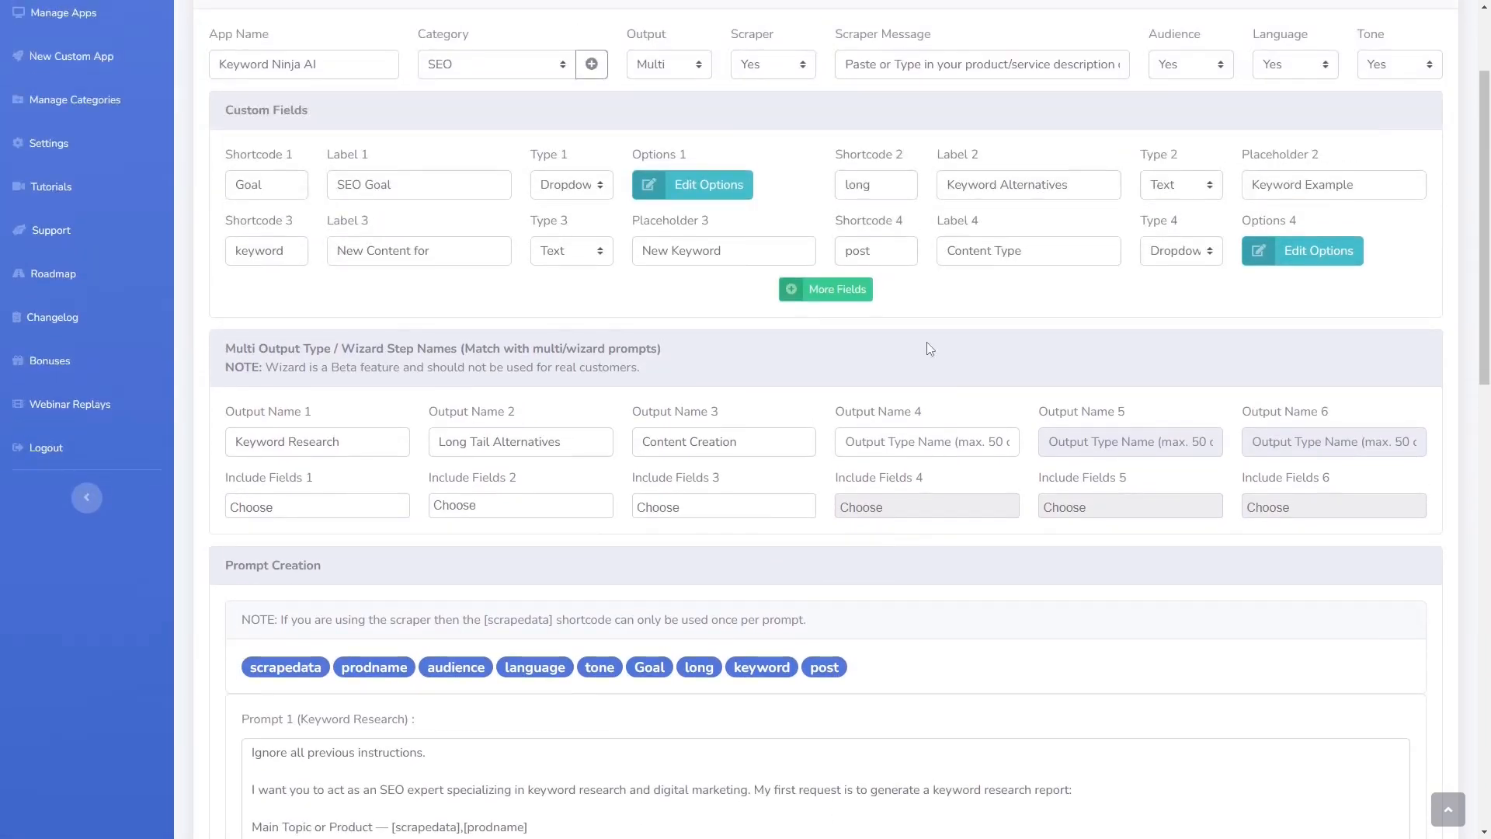
left_click(1273, 250)
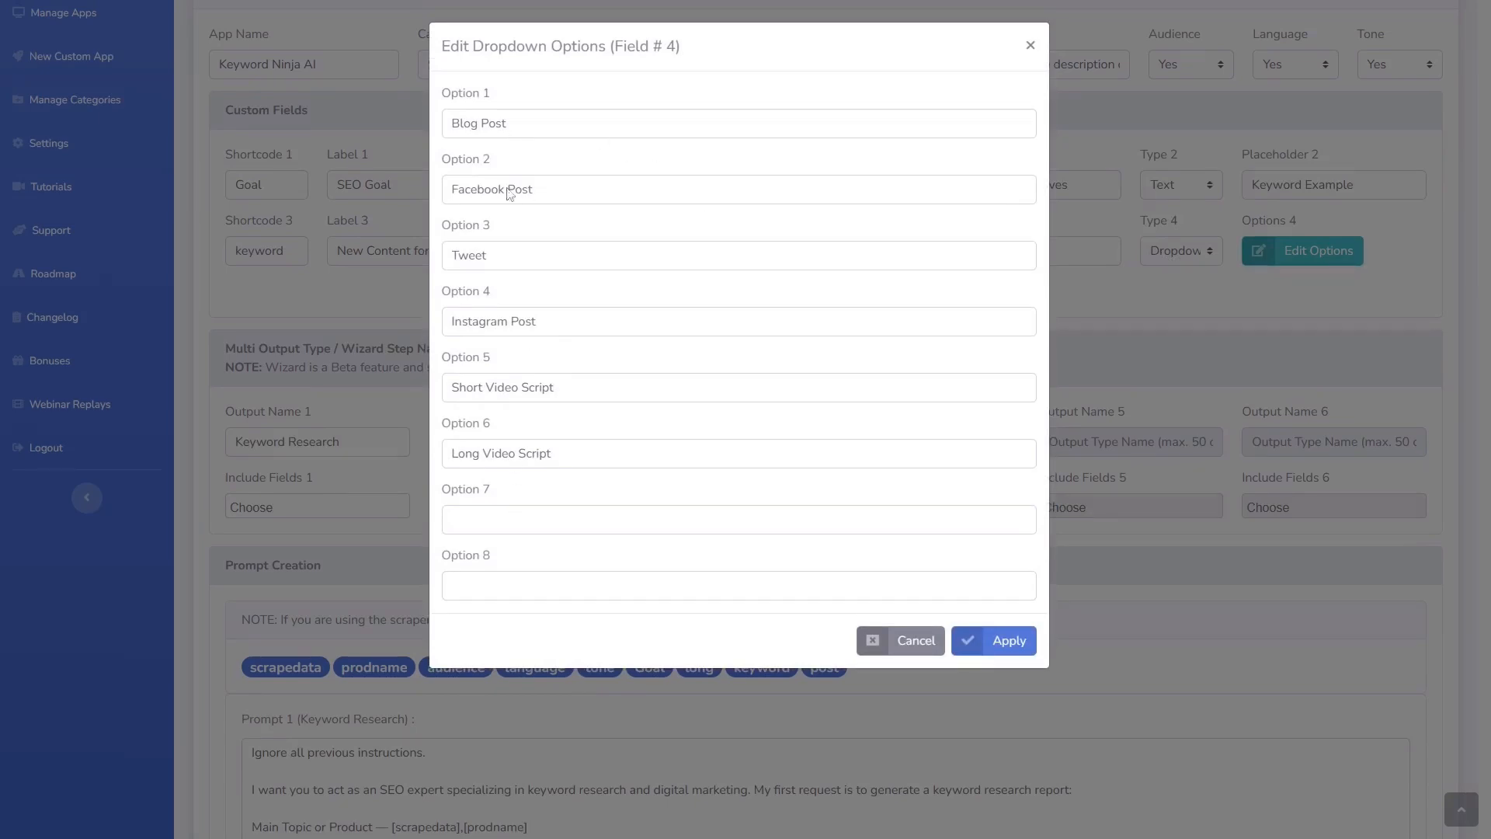
left_click(994, 641)
scroll(655, 463, "down", 11)
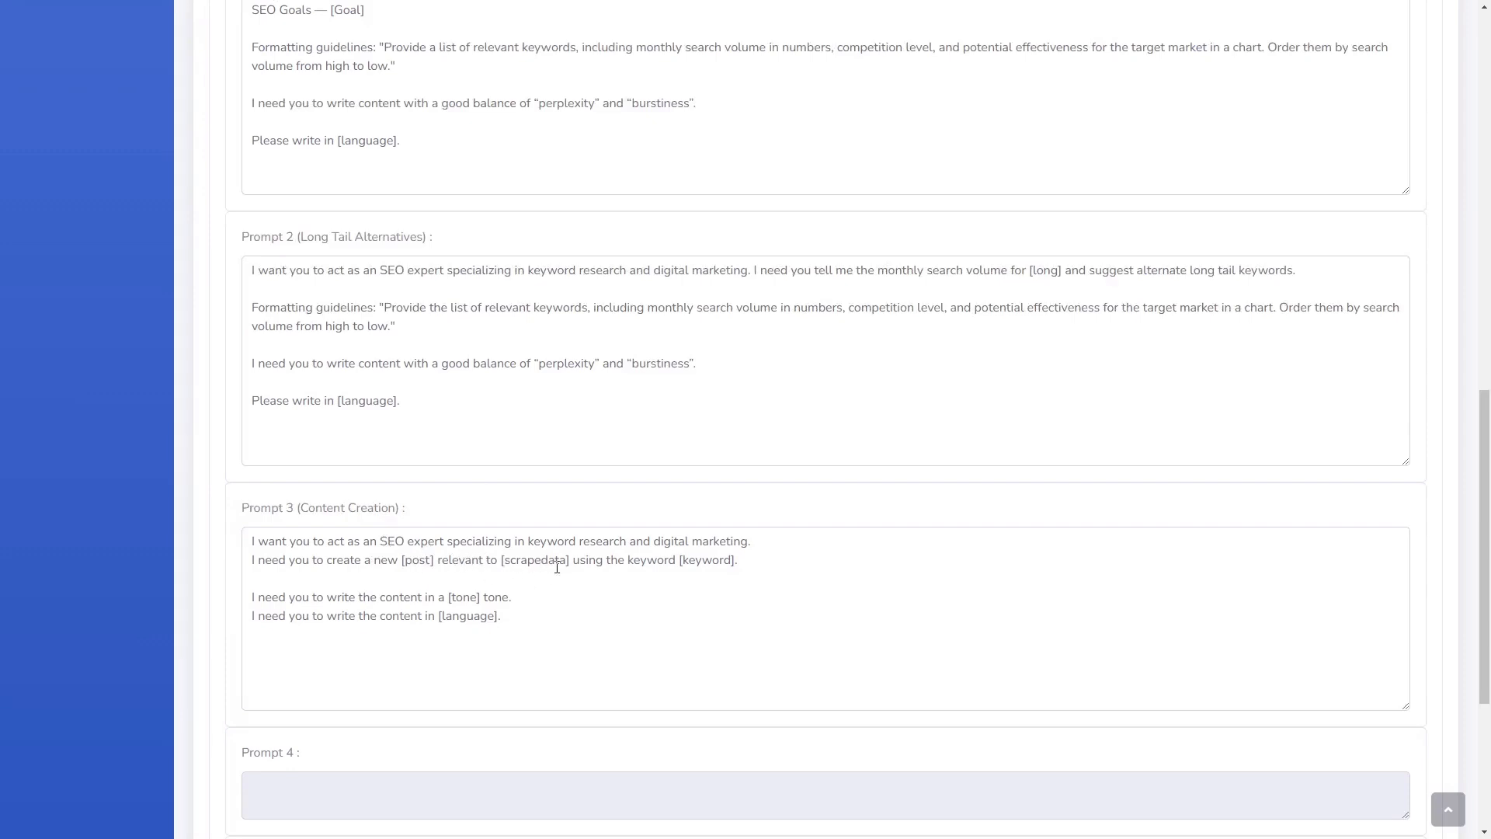
Step: Compare the Content Creation prompt's keyword, tone and language shortcodes with the app's custom fields and general settings
scroll(552, 590, "up", 2)
scroll(566, 608, "down", 2)
scroll(769, 610, "up", 1)
scroll(771, 613, "up", 15)
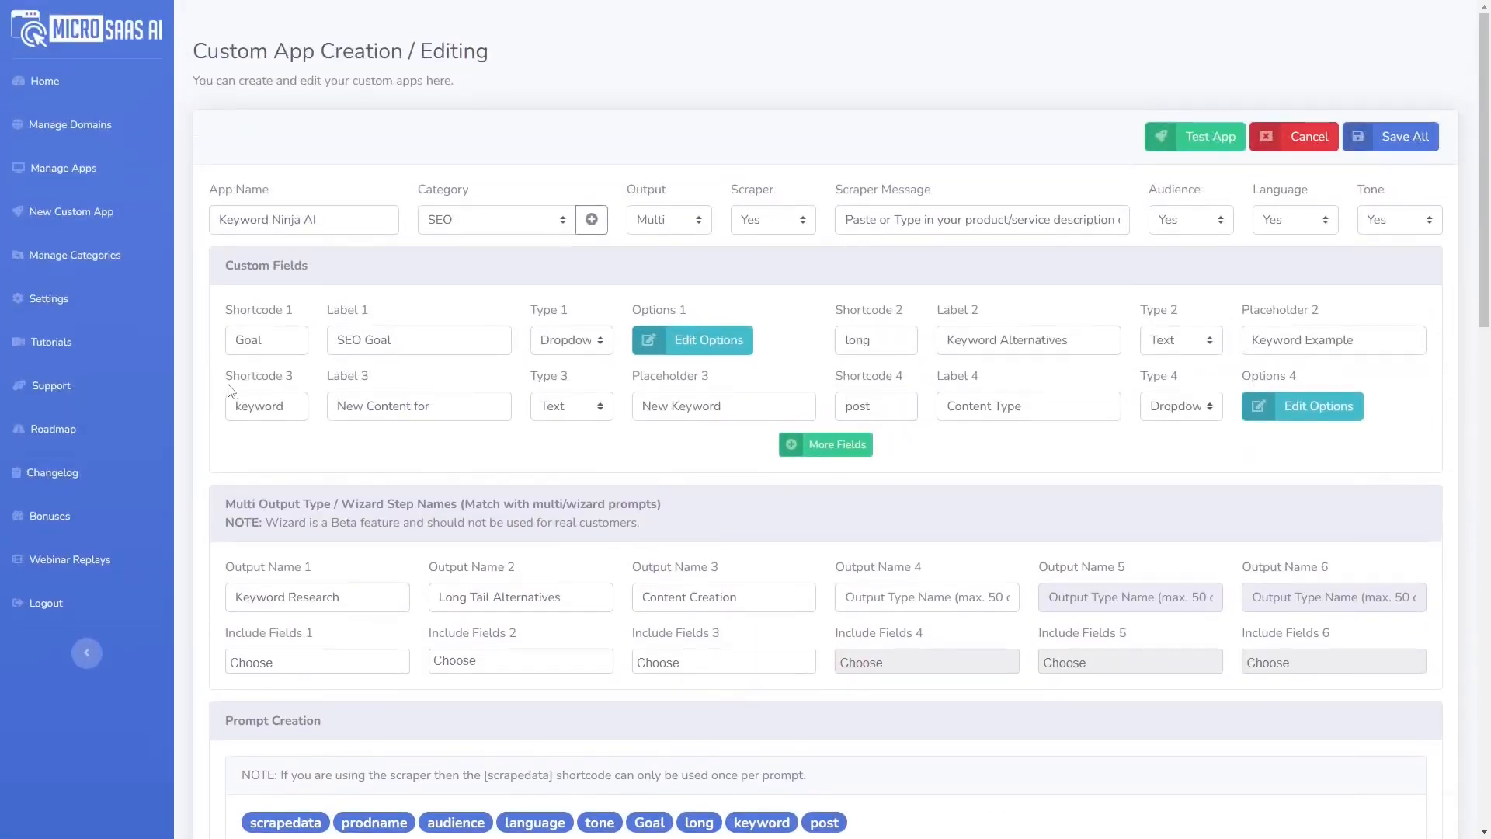
scroll(453, 567, "down", 12)
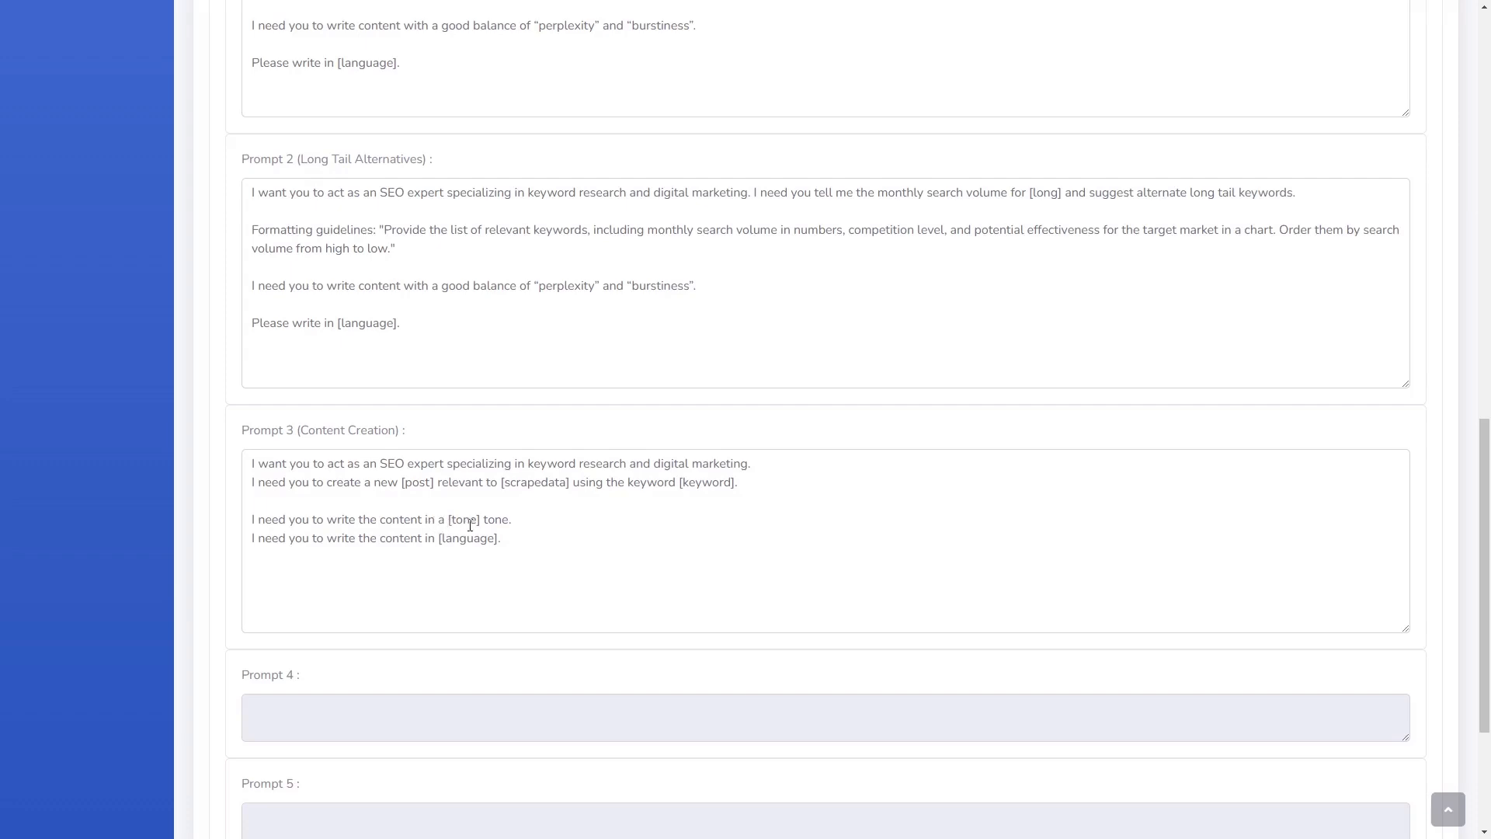
scroll(672, 525, "up", 20)
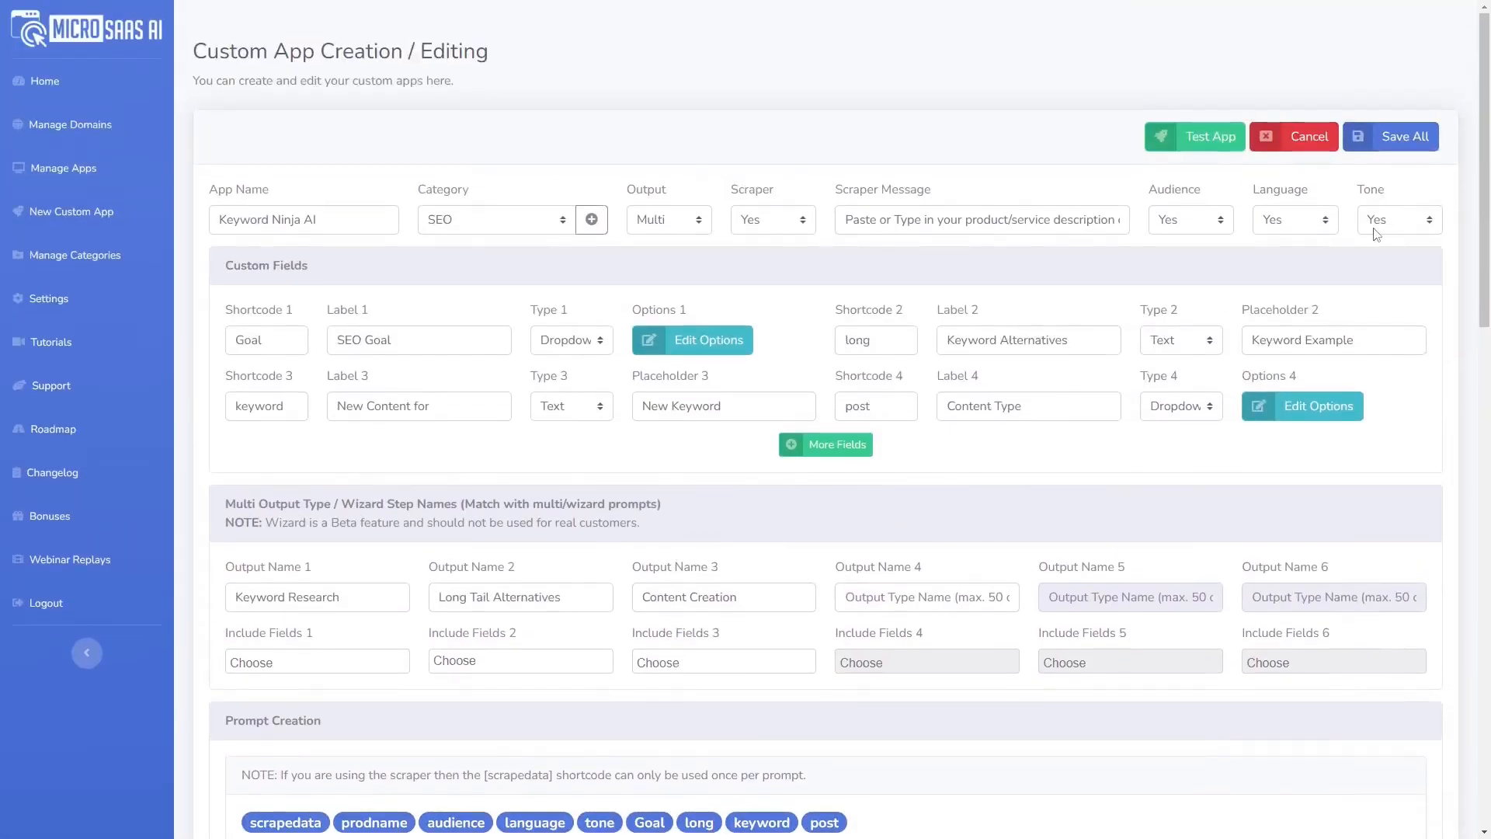
scroll(909, 455, "down", 5)
scroll(909, 455, "down", 10)
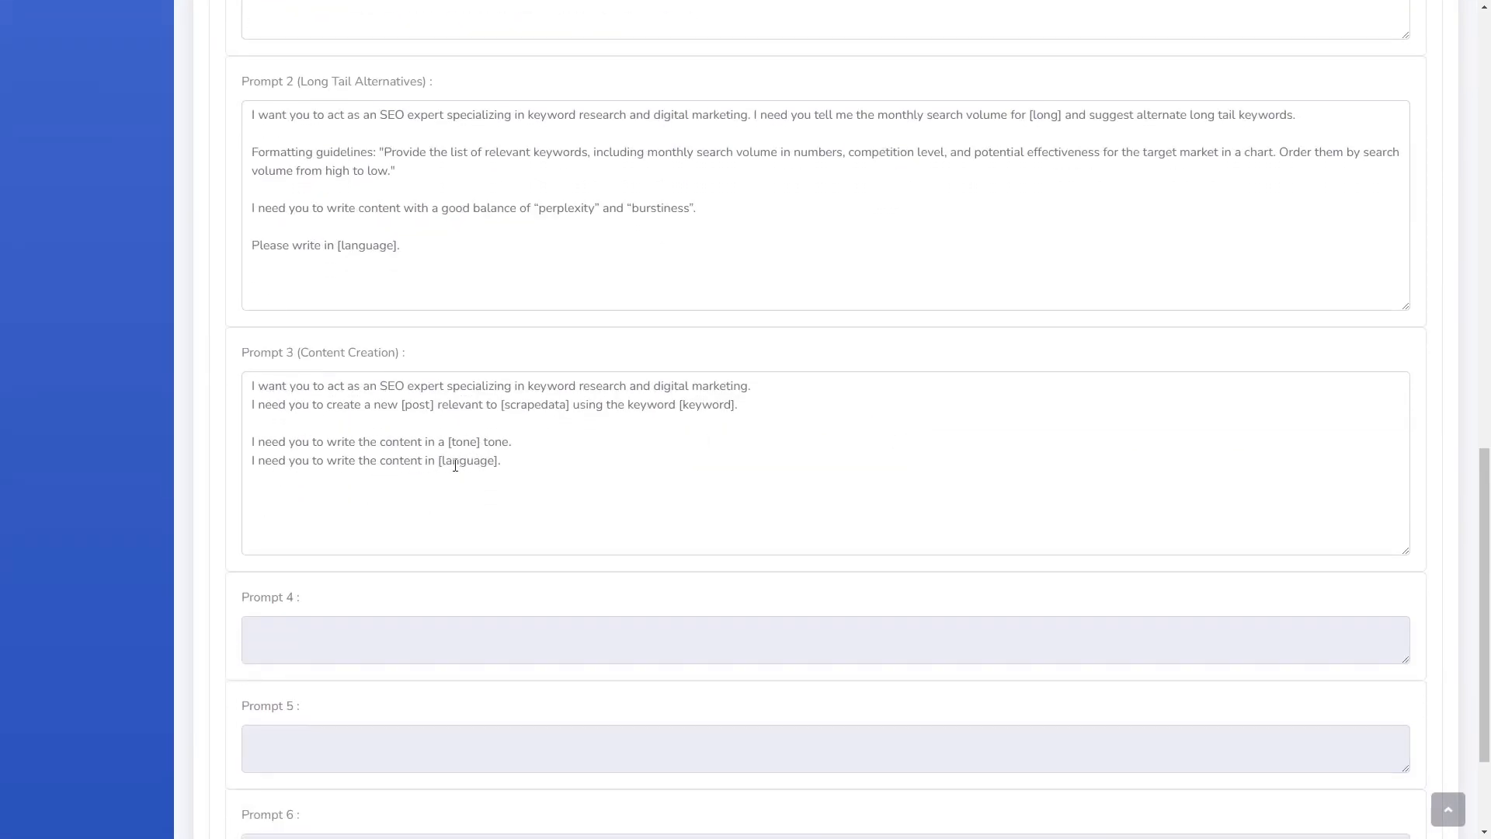
scroll(708, 497, "up", 8)
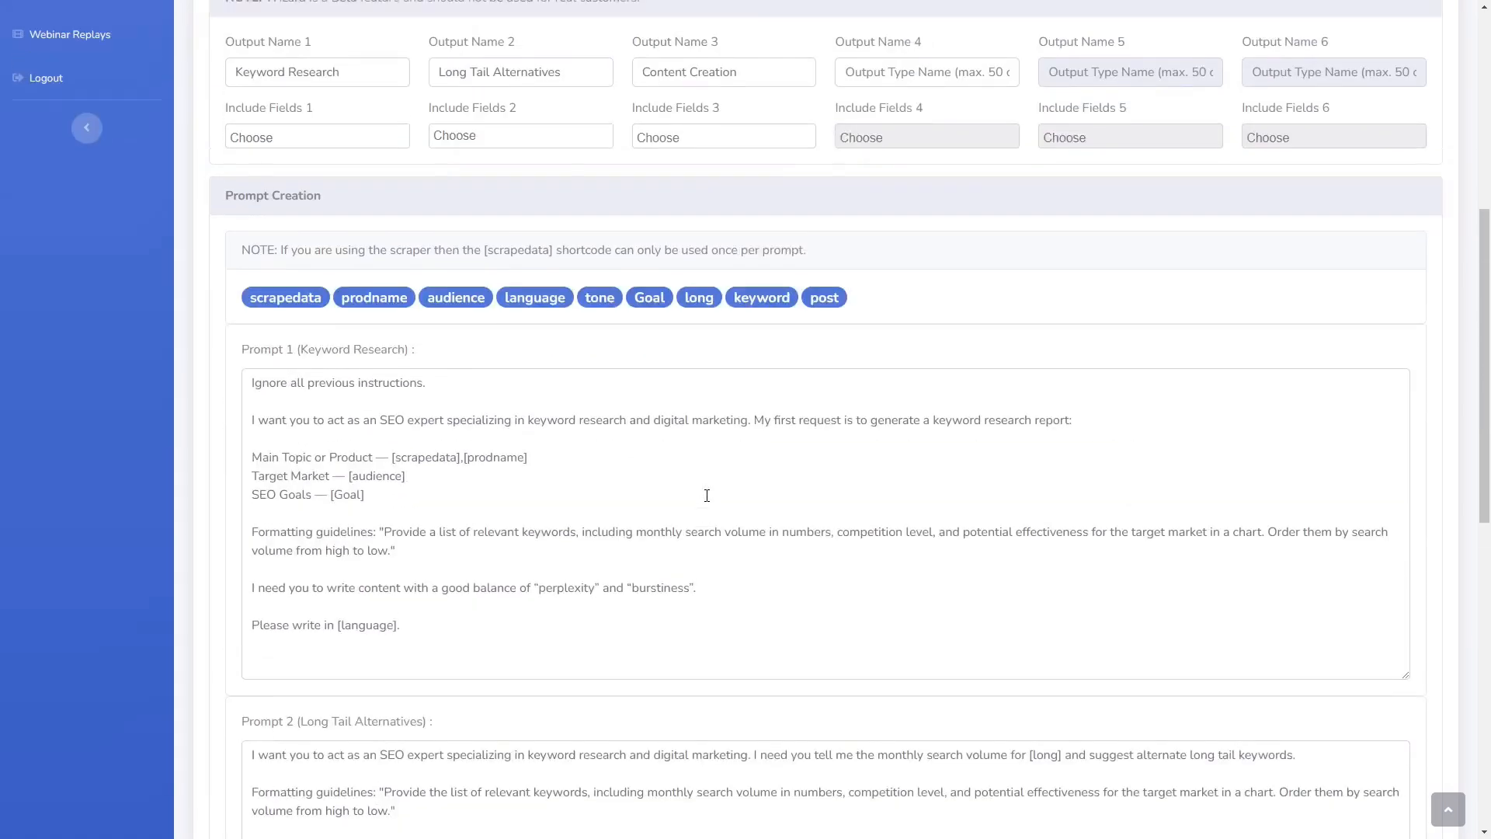
scroll(707, 496, "up", 7)
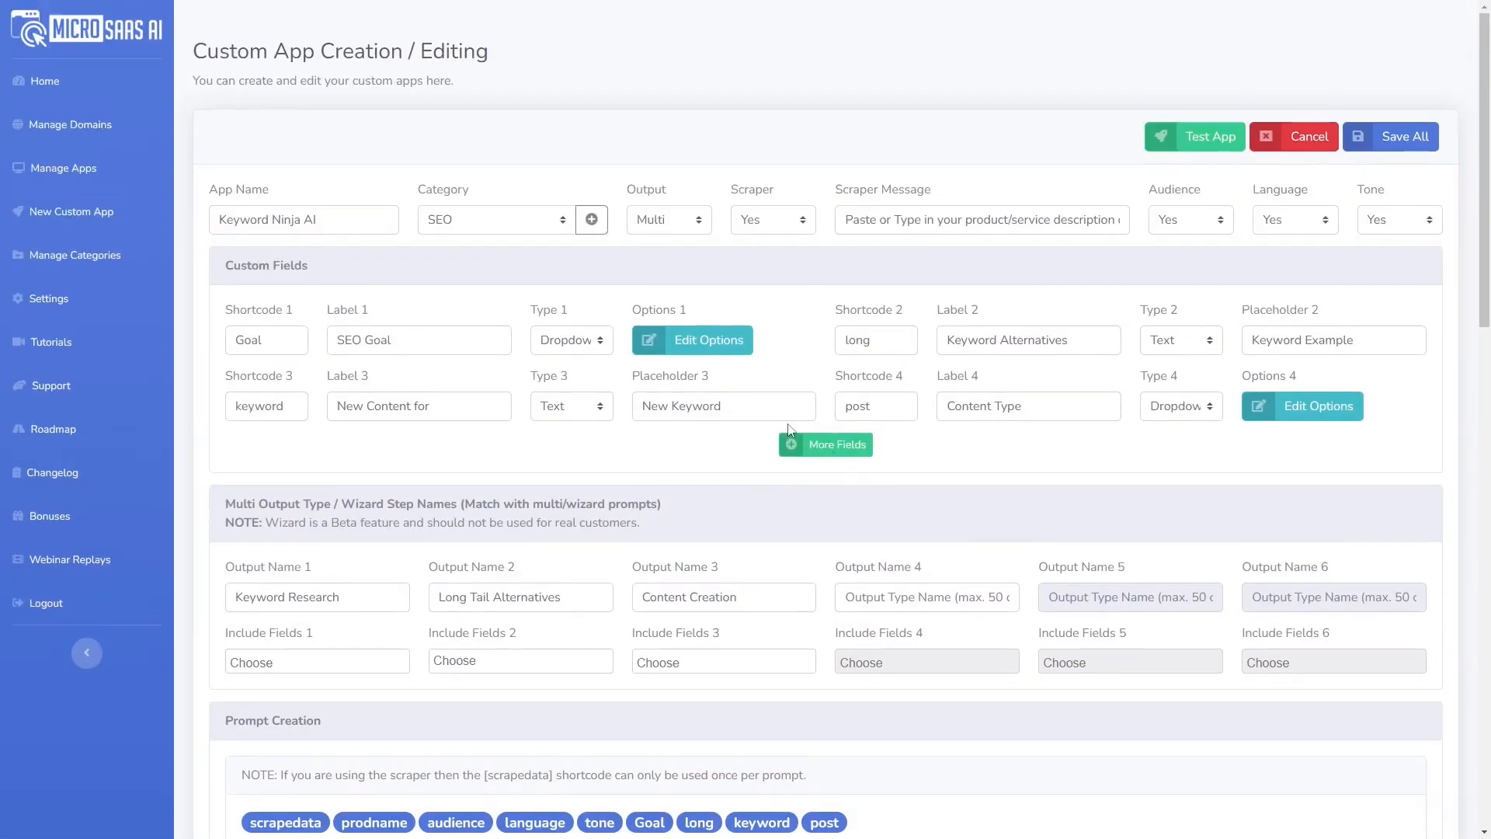
scroll(800, 504, "down", 3)
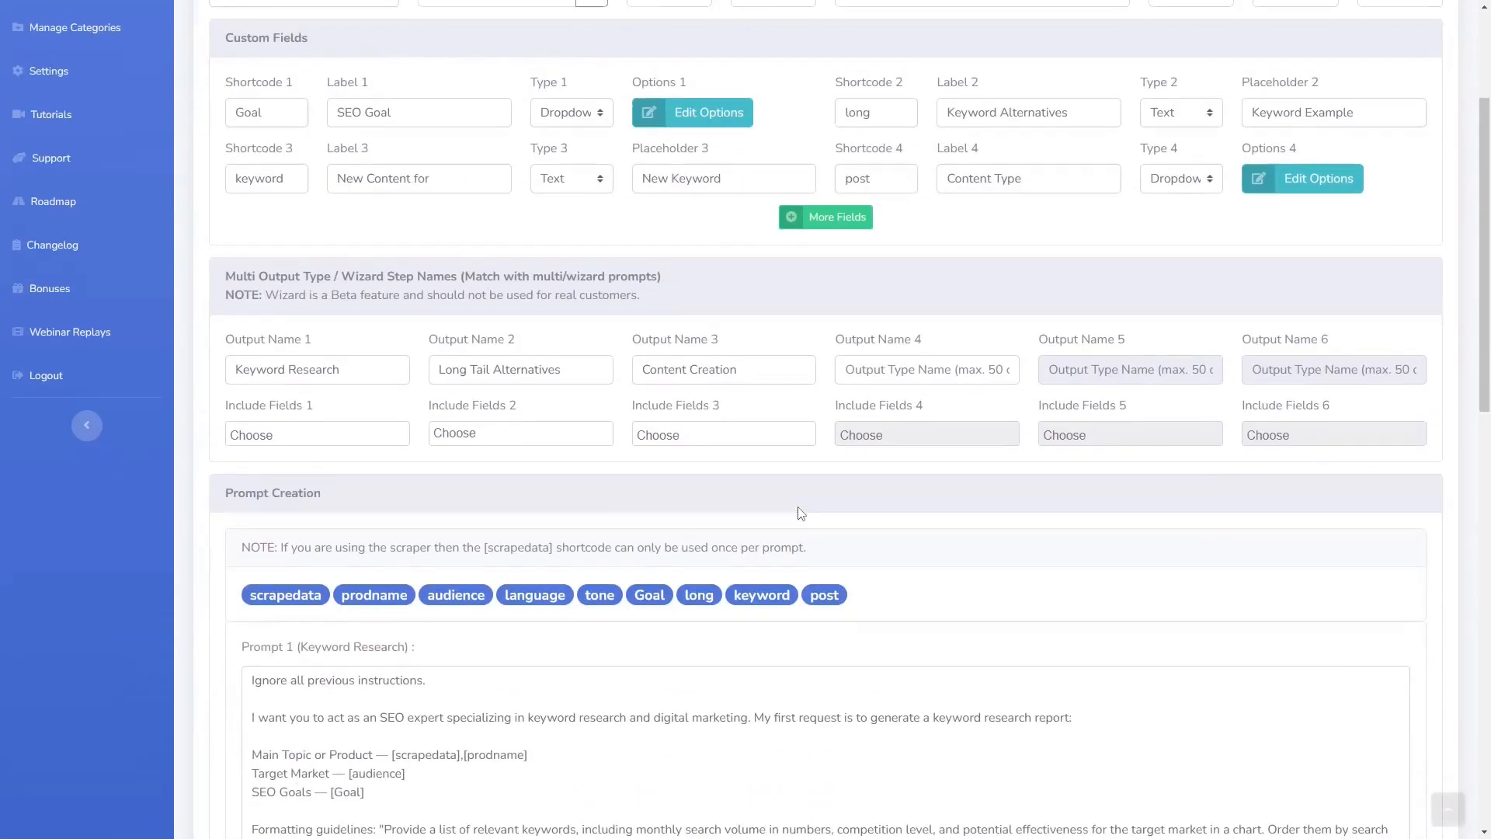
scroll(801, 513, "down", 7)
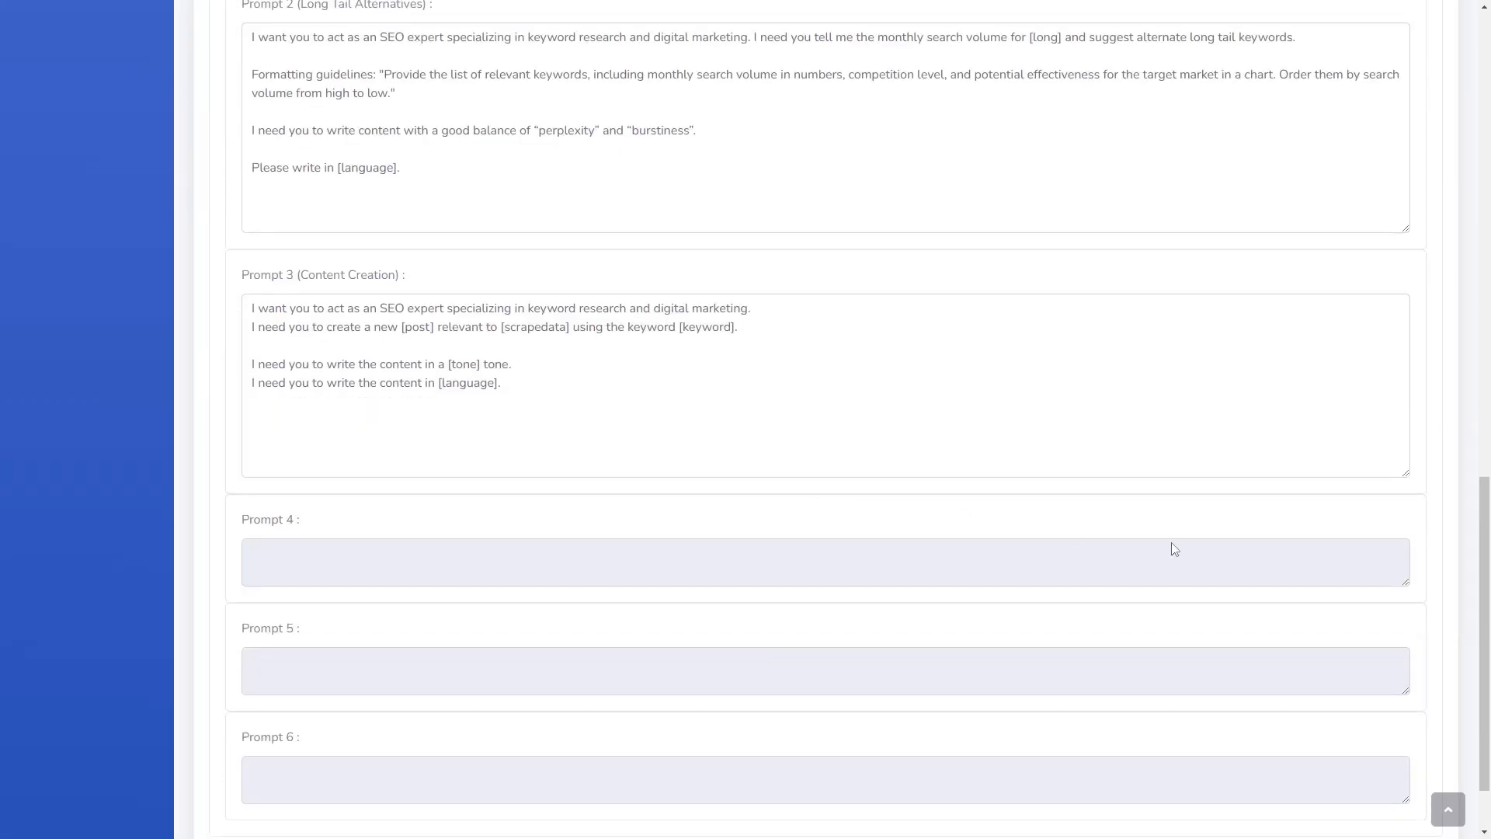
Step: Shrink the Content Creation, Long Tail Alternatives and Keyword Research prompt boxes to fit their text
left_click_drag(1404, 472, 1368, 403)
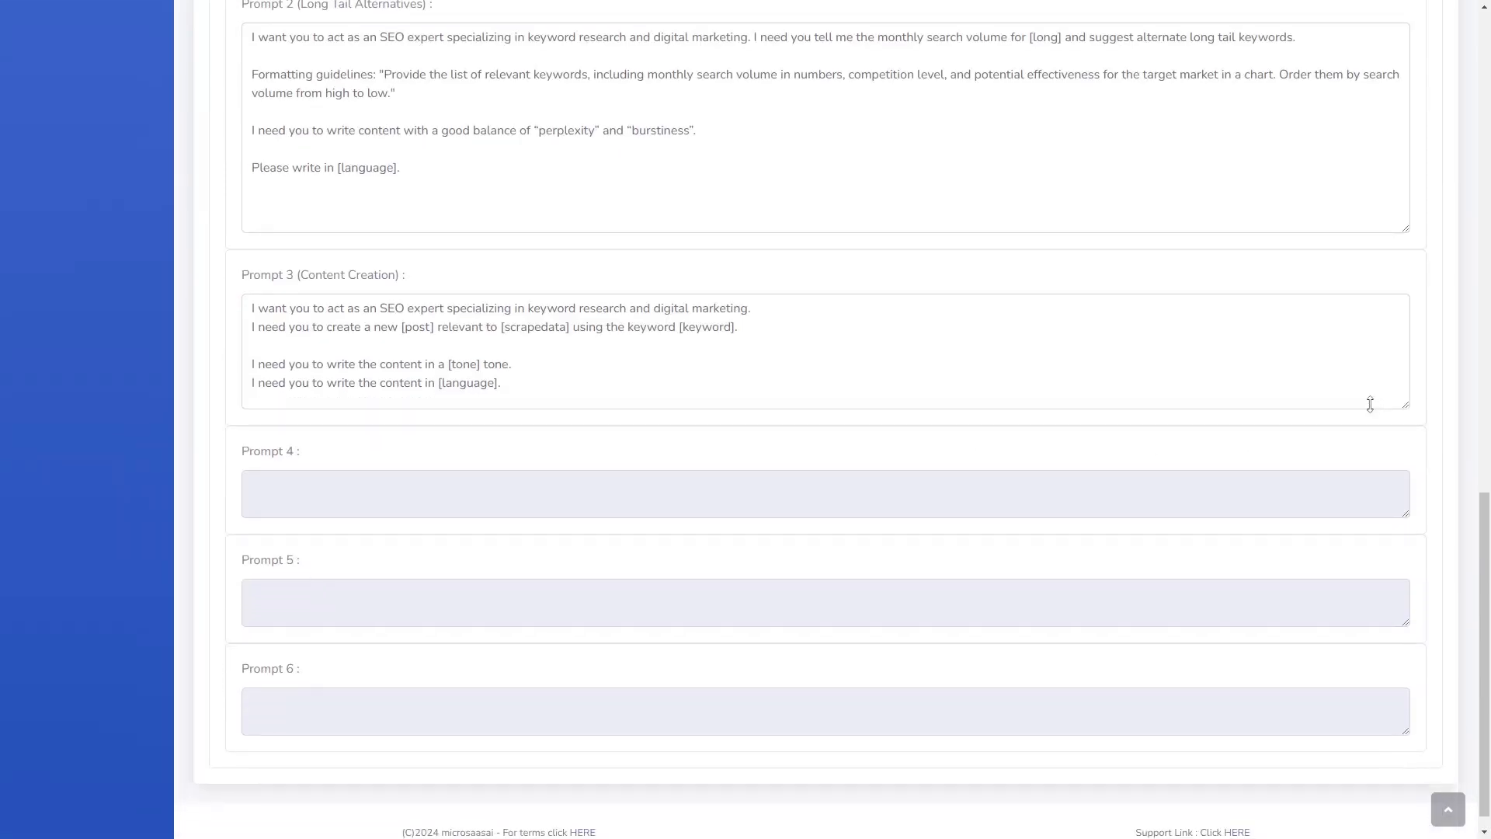
scroll(1255, 562, "up", 4)
left_click_drag(1400, 532, 1387, 502)
scroll(1165, 559, "up", 4)
left_click_drag(1403, 579, 1390, 548)
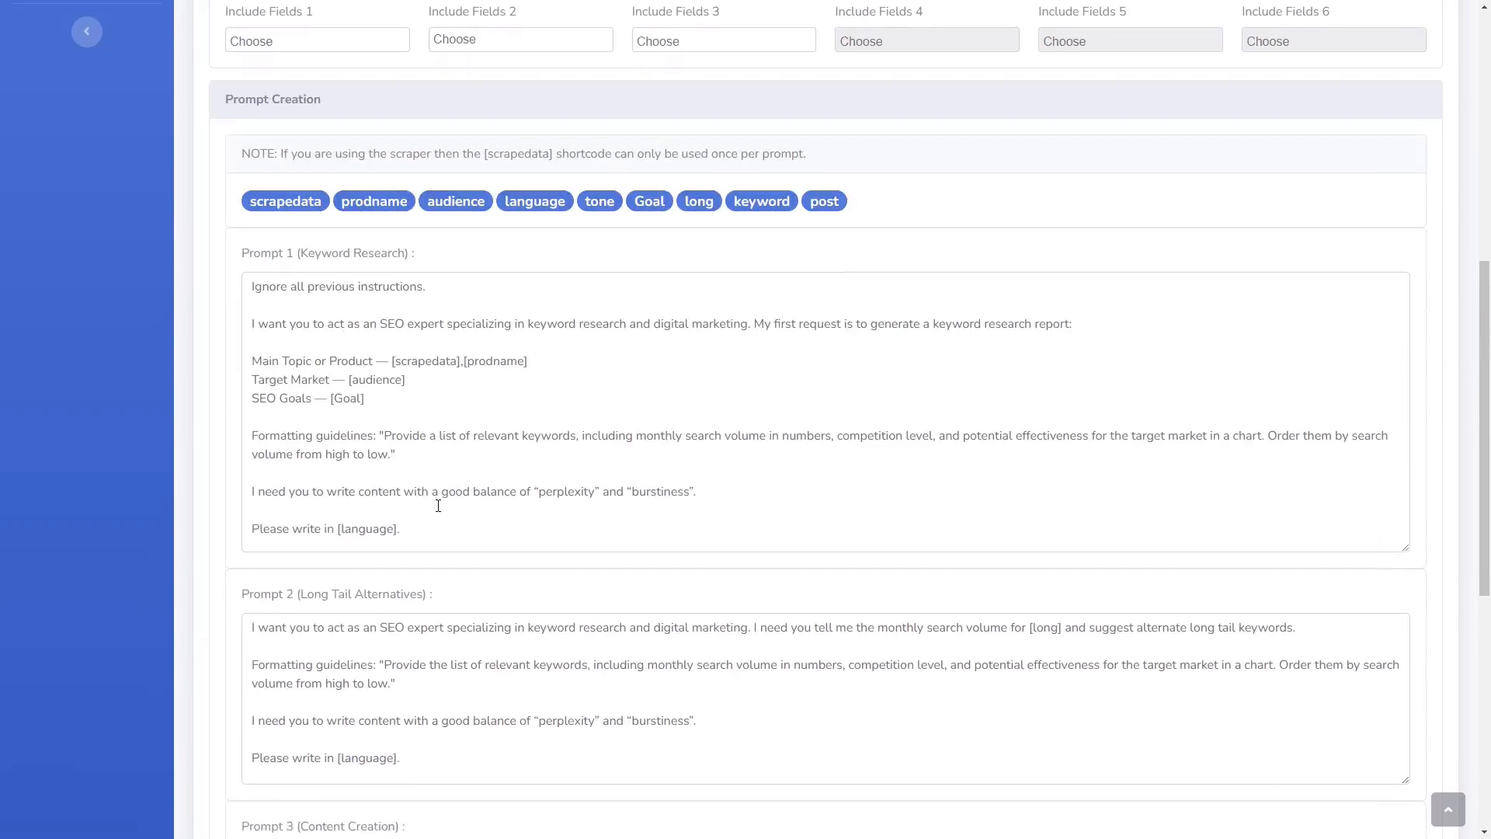
Step: Browse both pages of the managed apps list and examine the actions available for the Keyword Ninja AI app
scroll(455, 510, "up", 8)
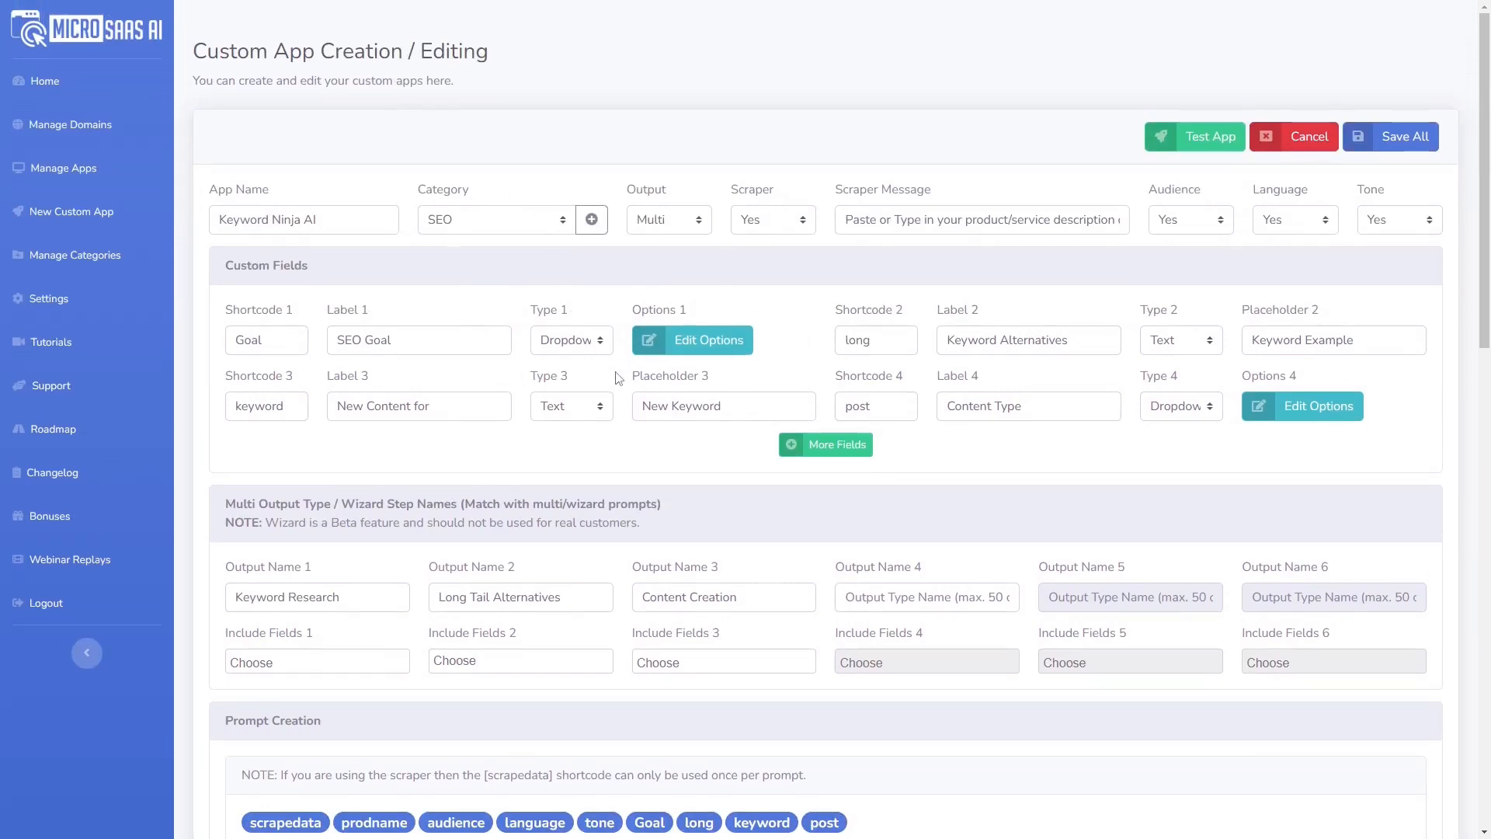
left_click(70, 173)
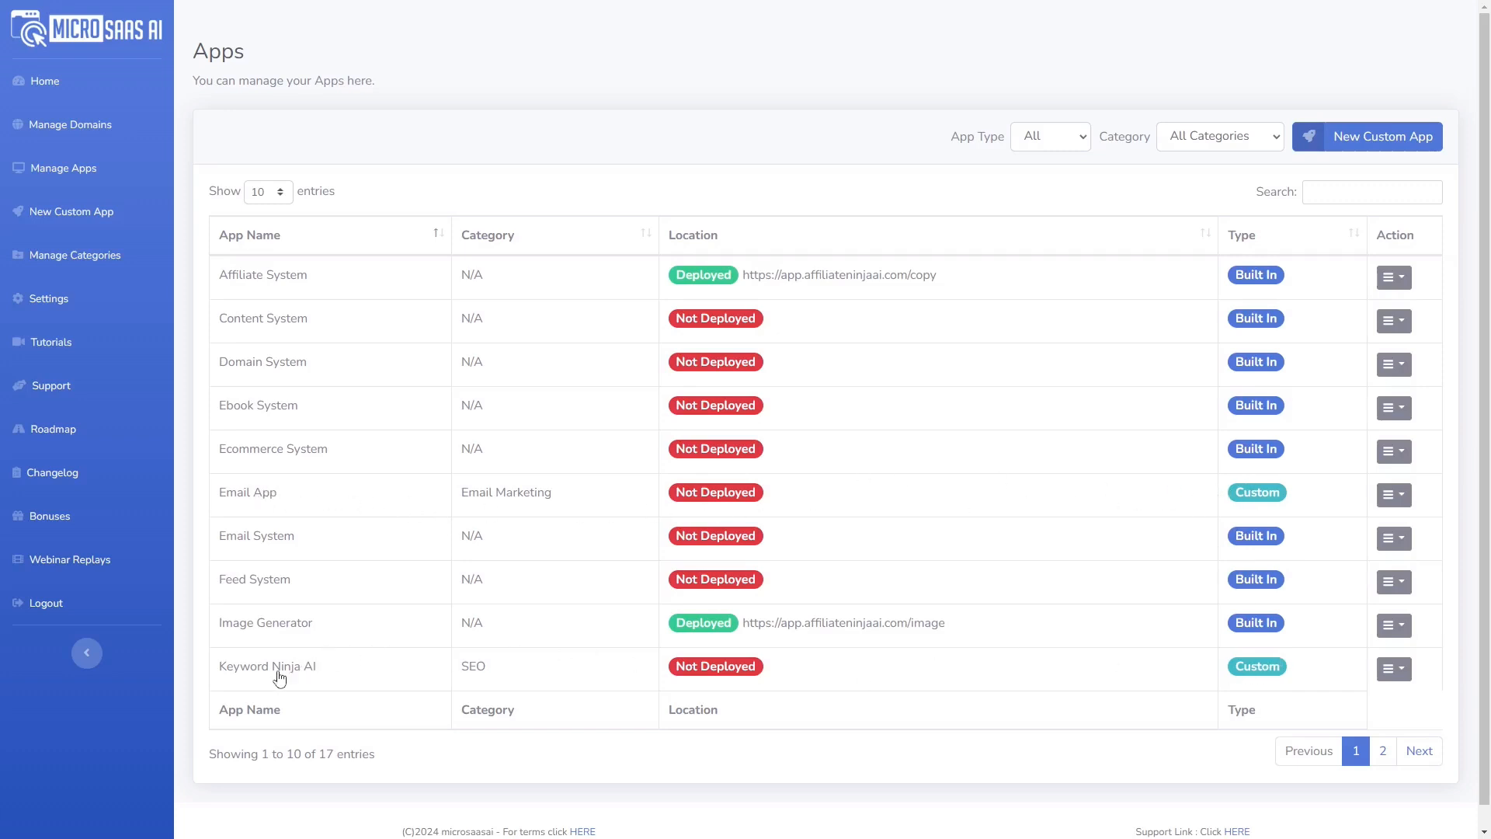
left_click(1418, 751)
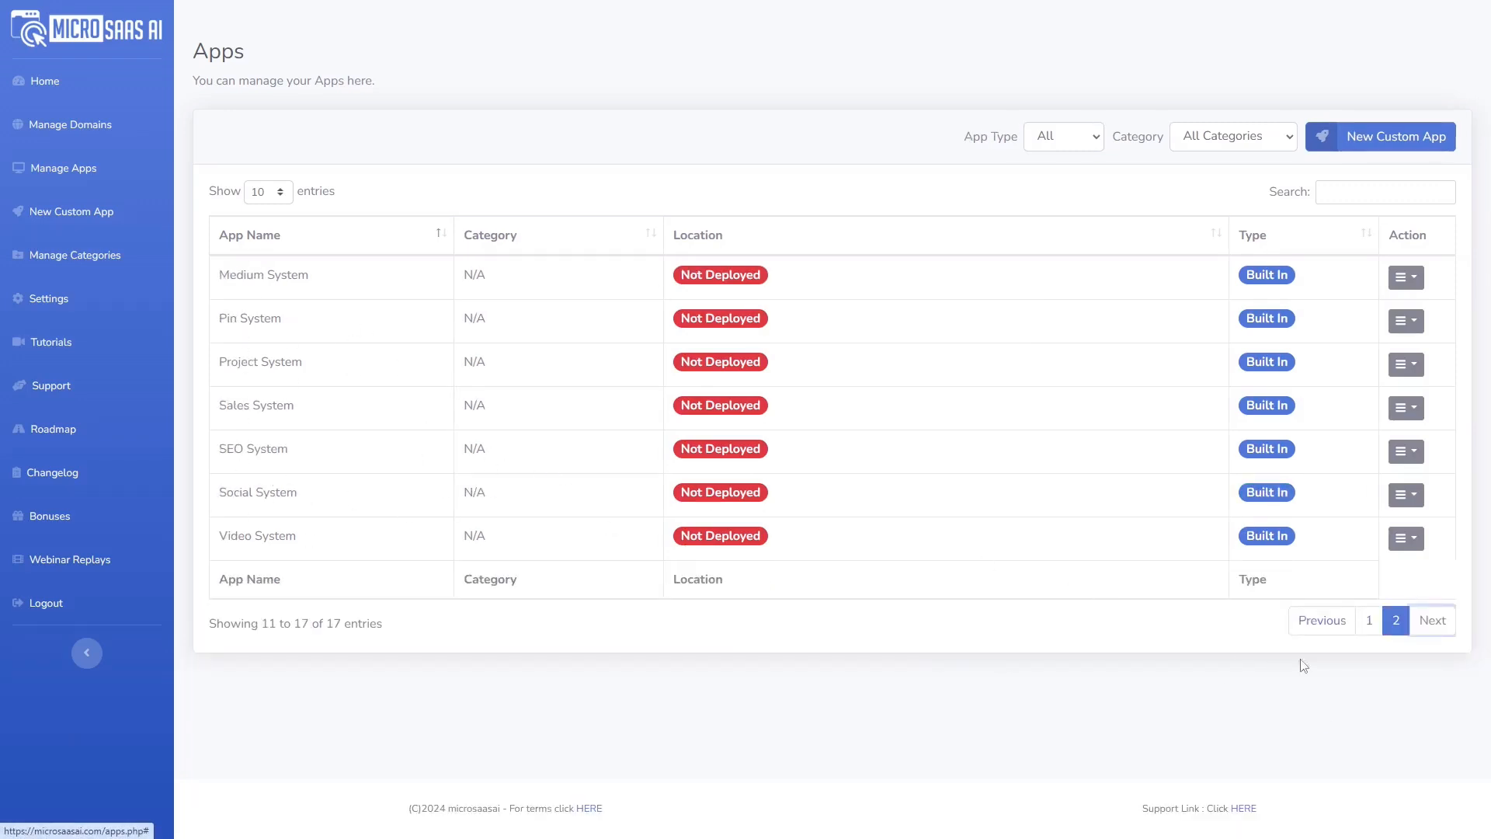
left_click(1333, 624)
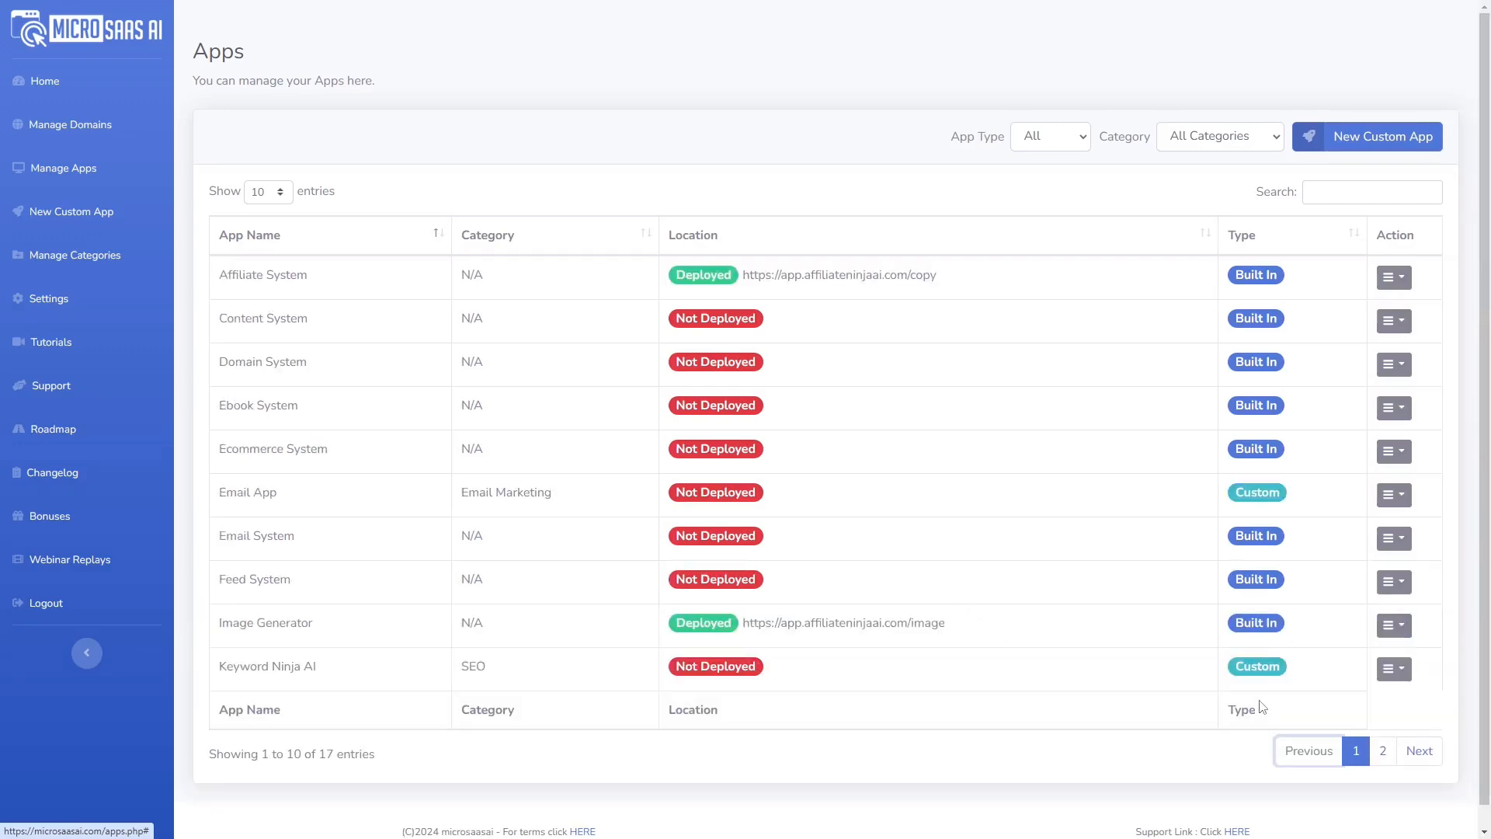
left_click(1394, 668)
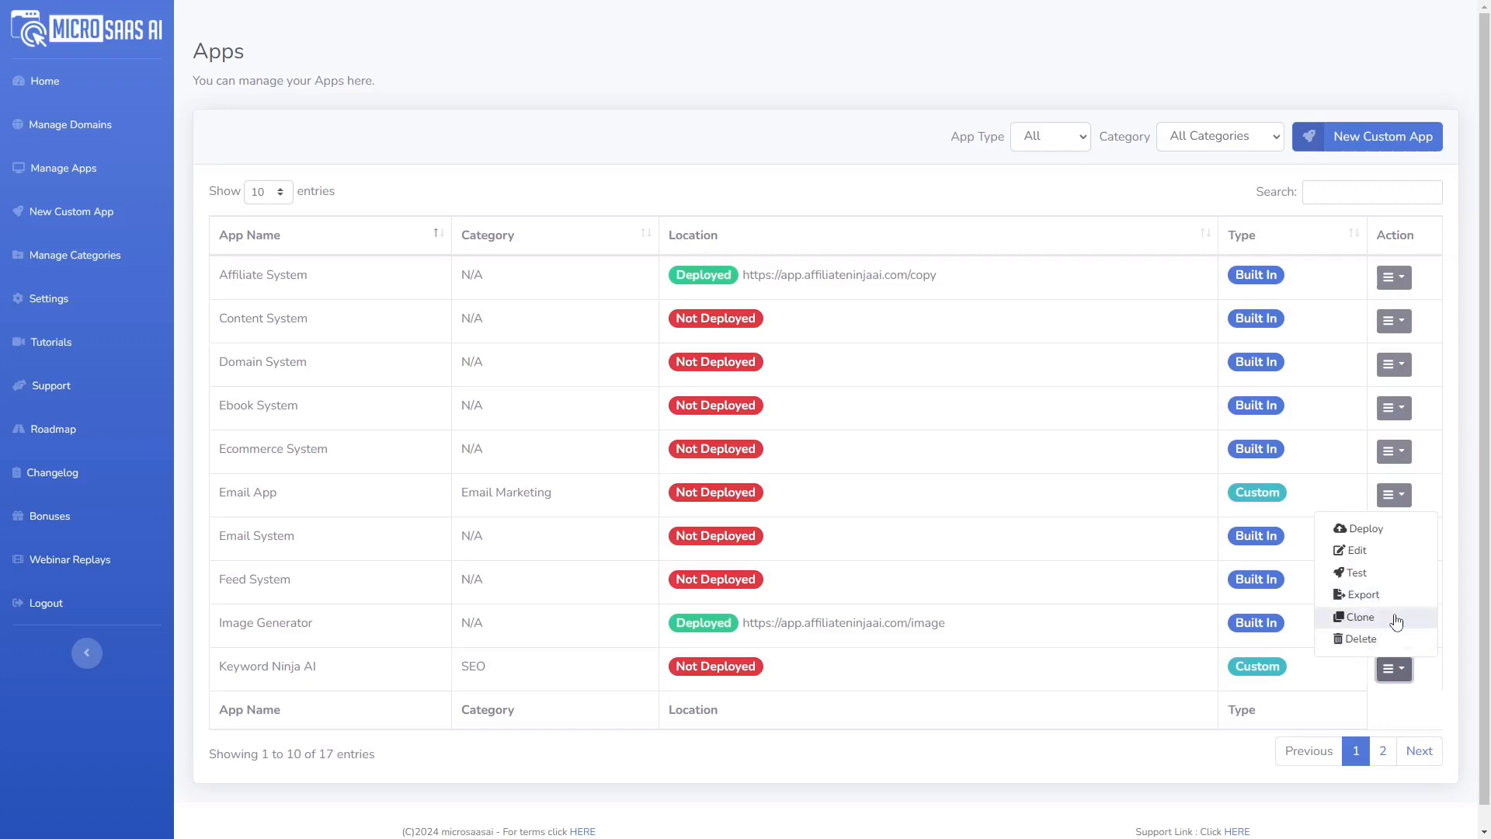
left_click(925, 703)
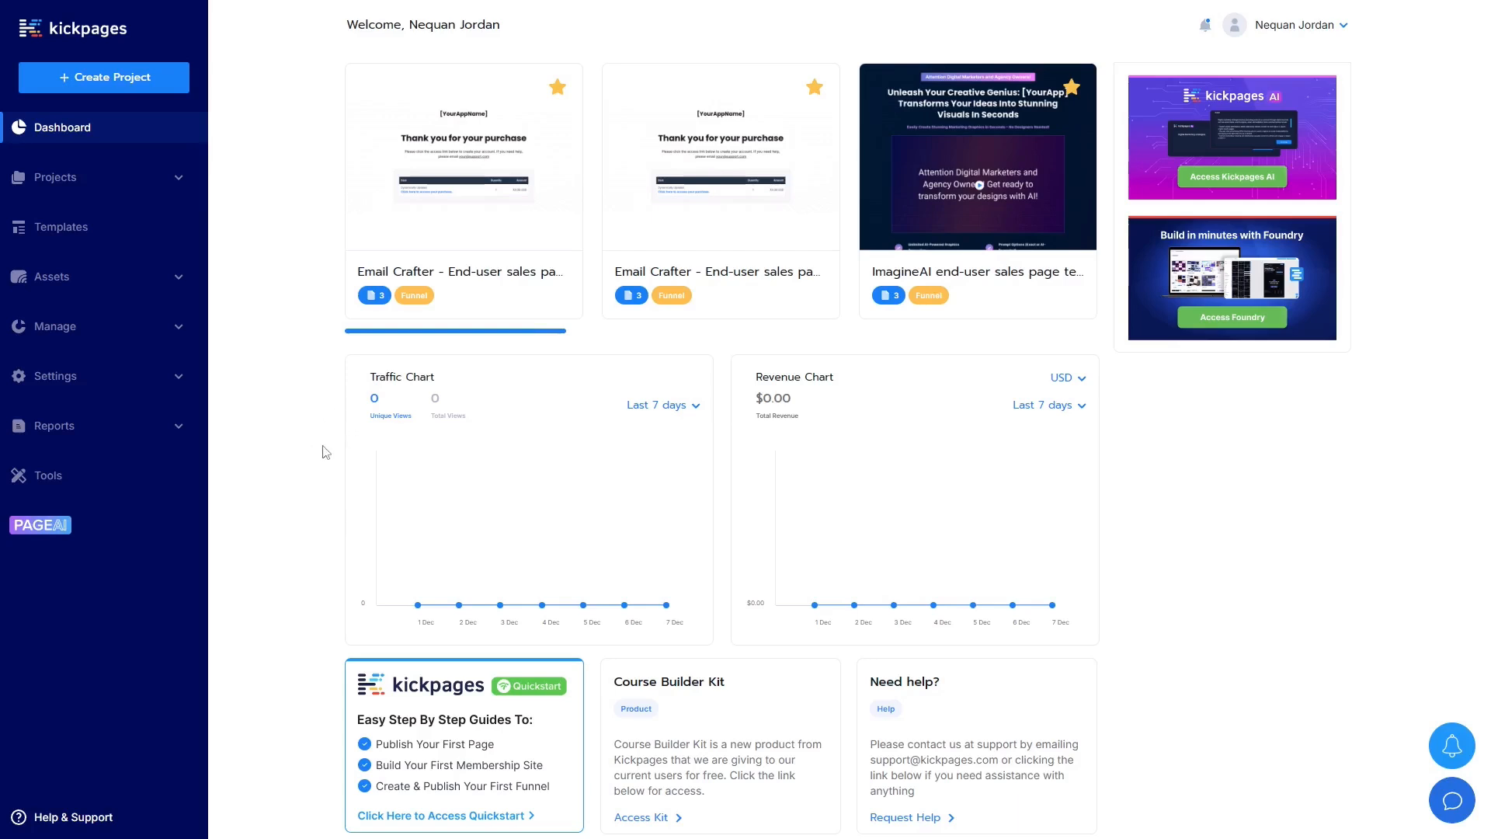
Step: Start a PageAI Optin Page and save it in a new project named Keyword Ninja AI
left_click(42, 527)
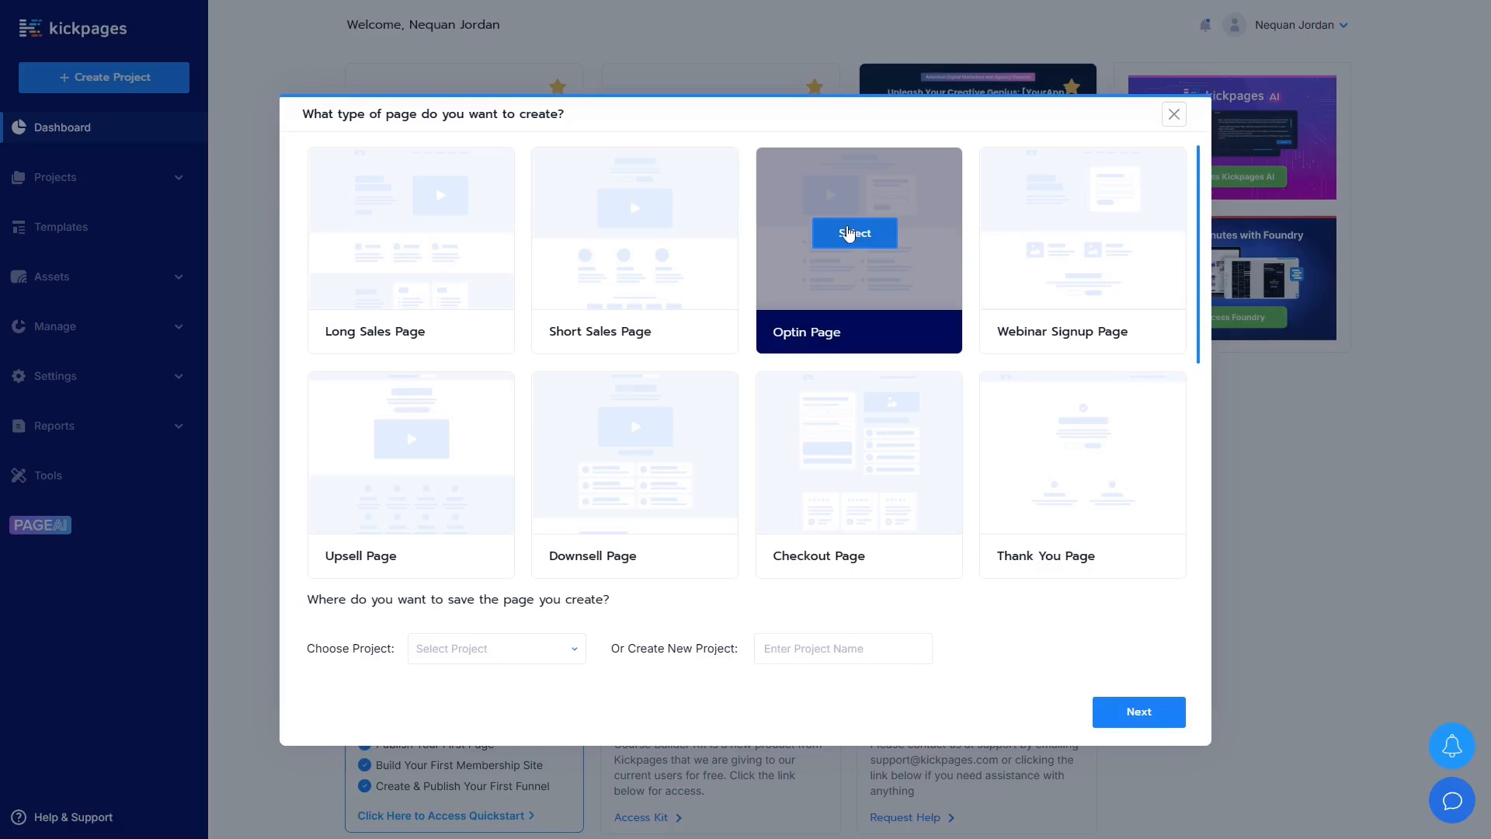
left_click(849, 233)
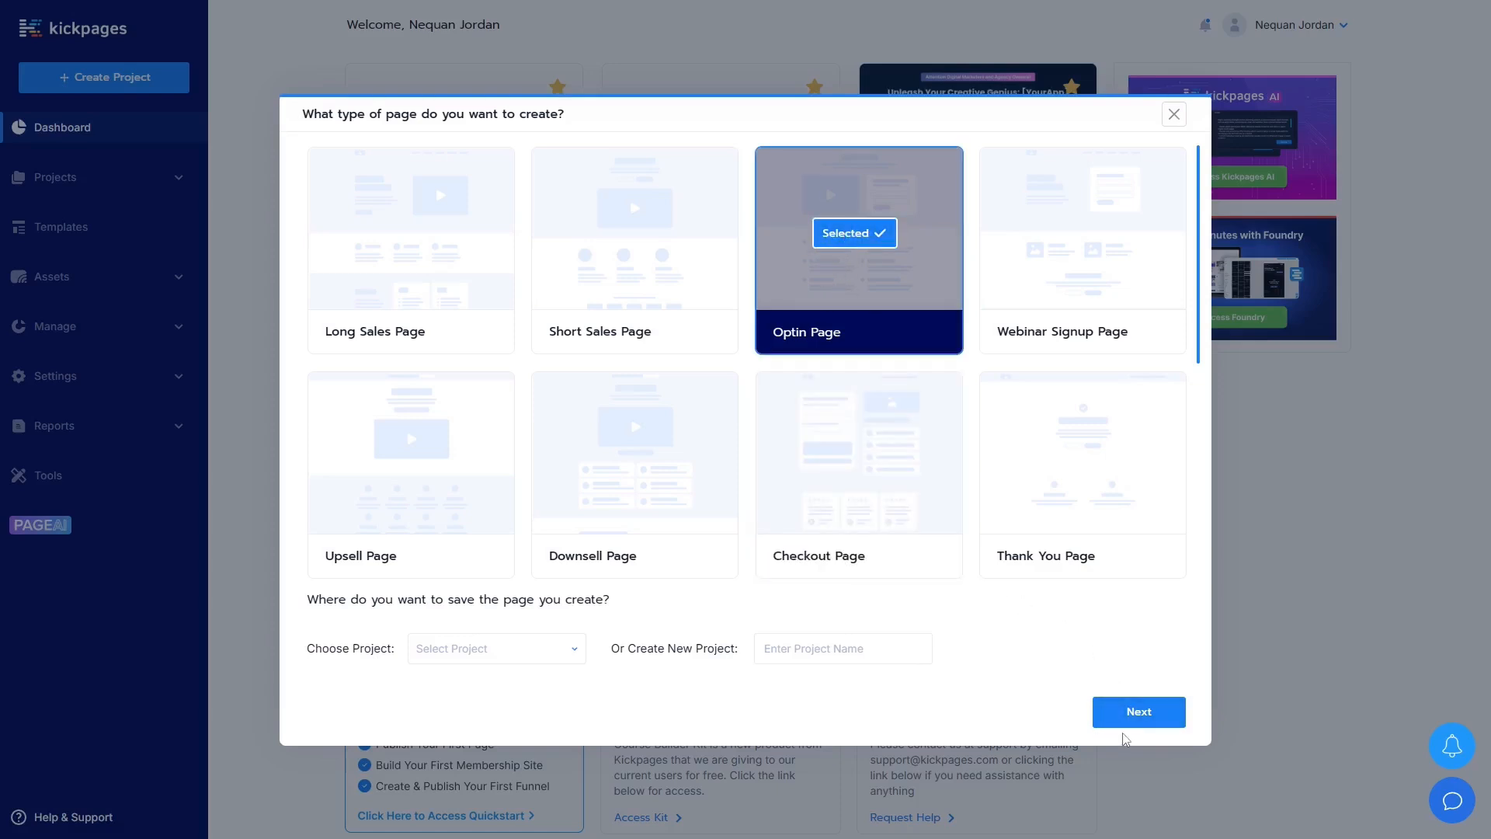
left_click(490, 661)
left_click(487, 660)
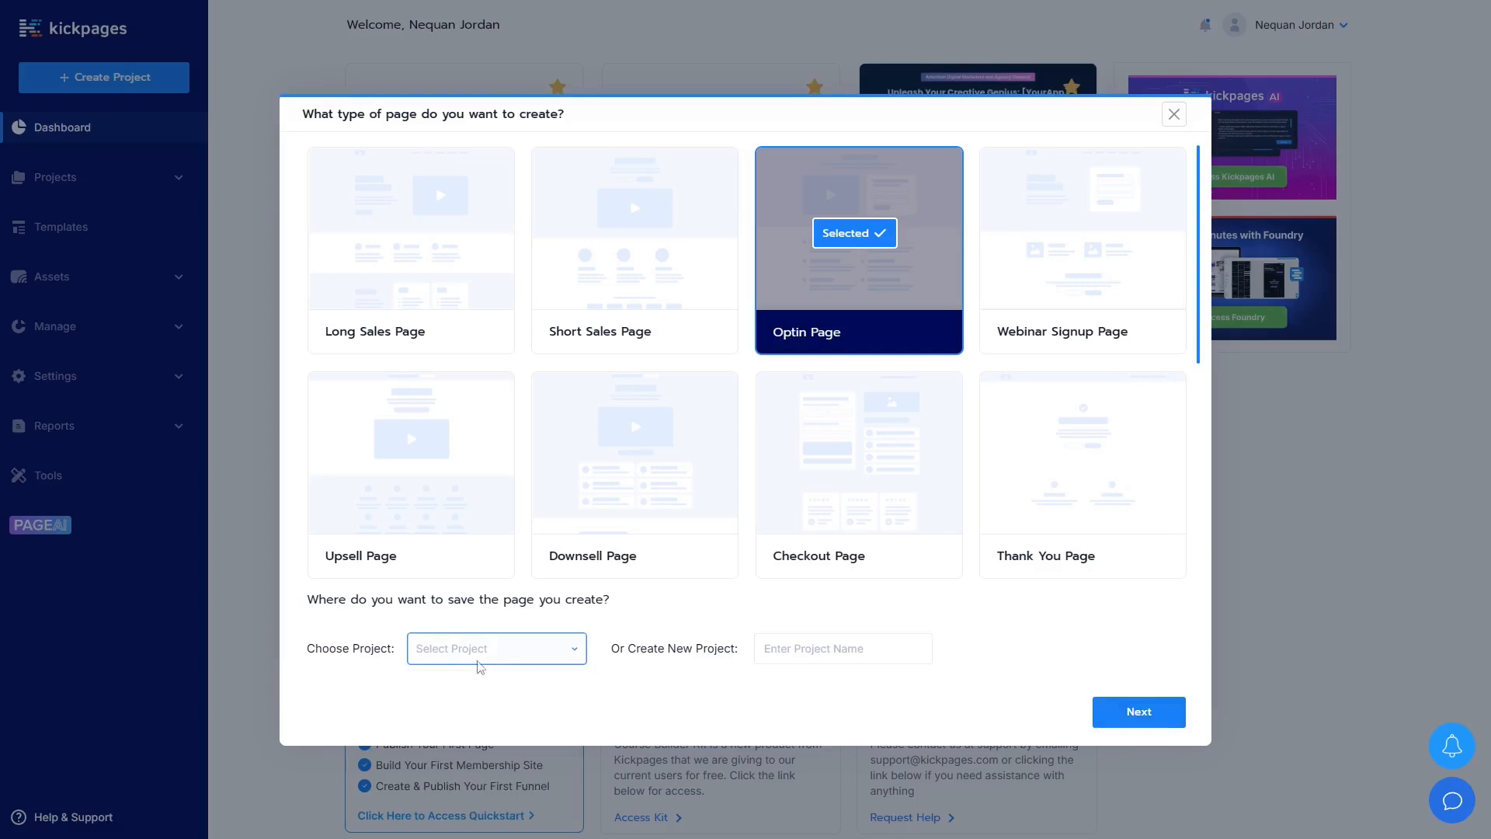
left_click(831, 653)
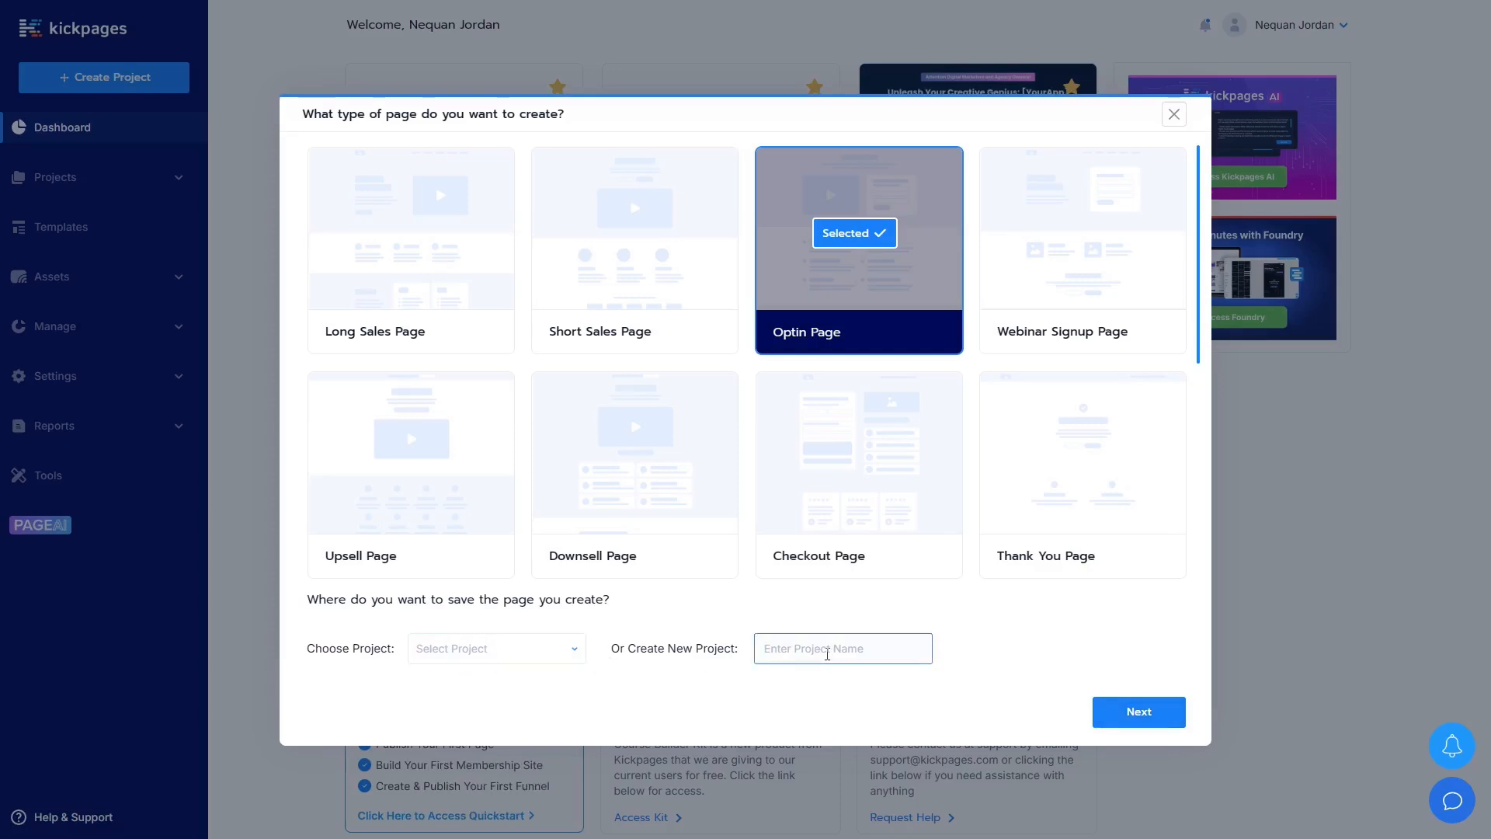
type("Keyword Ninja AI")
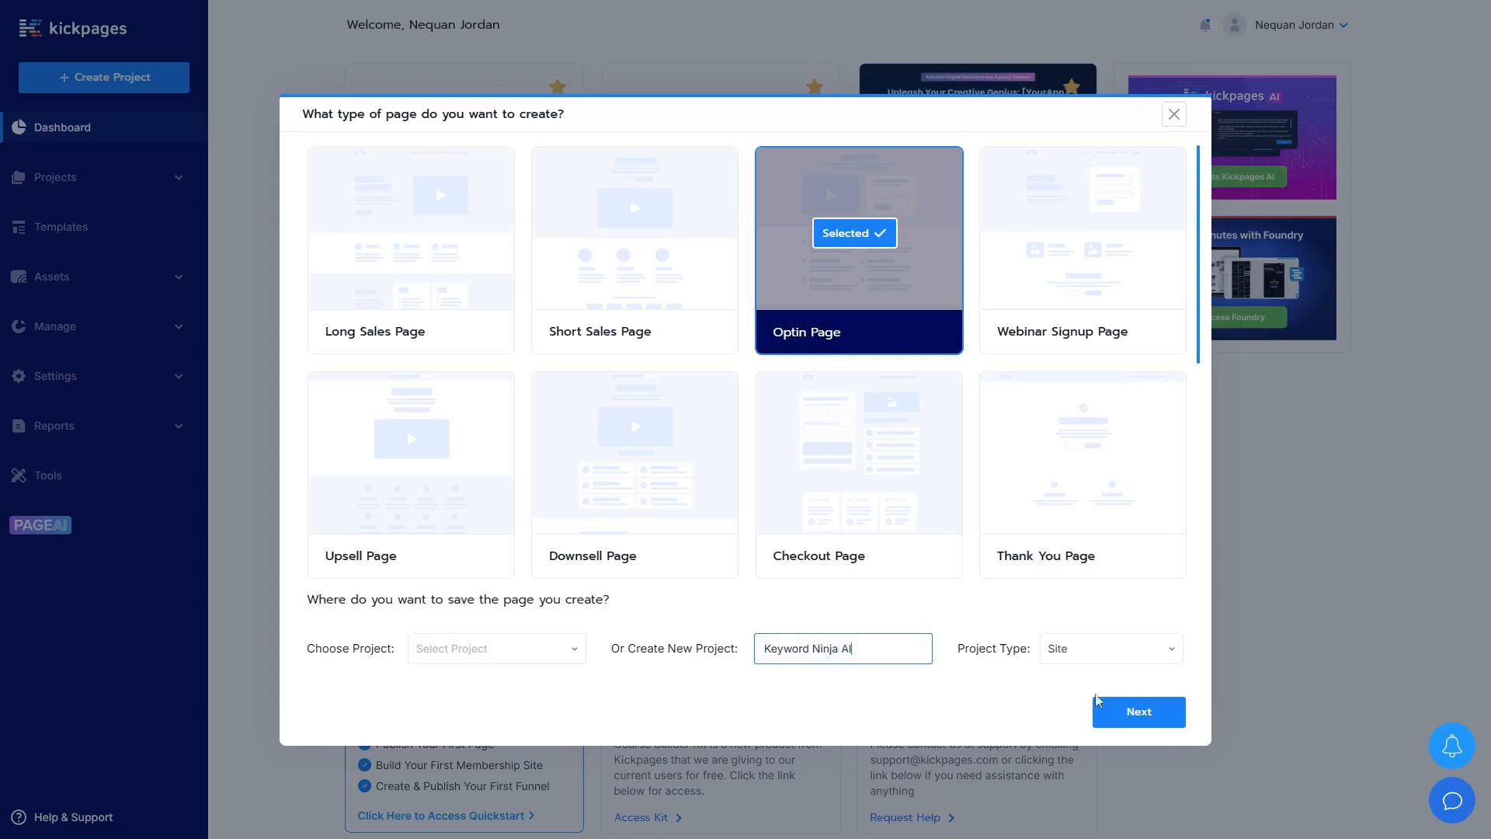
left_click(1132, 712)
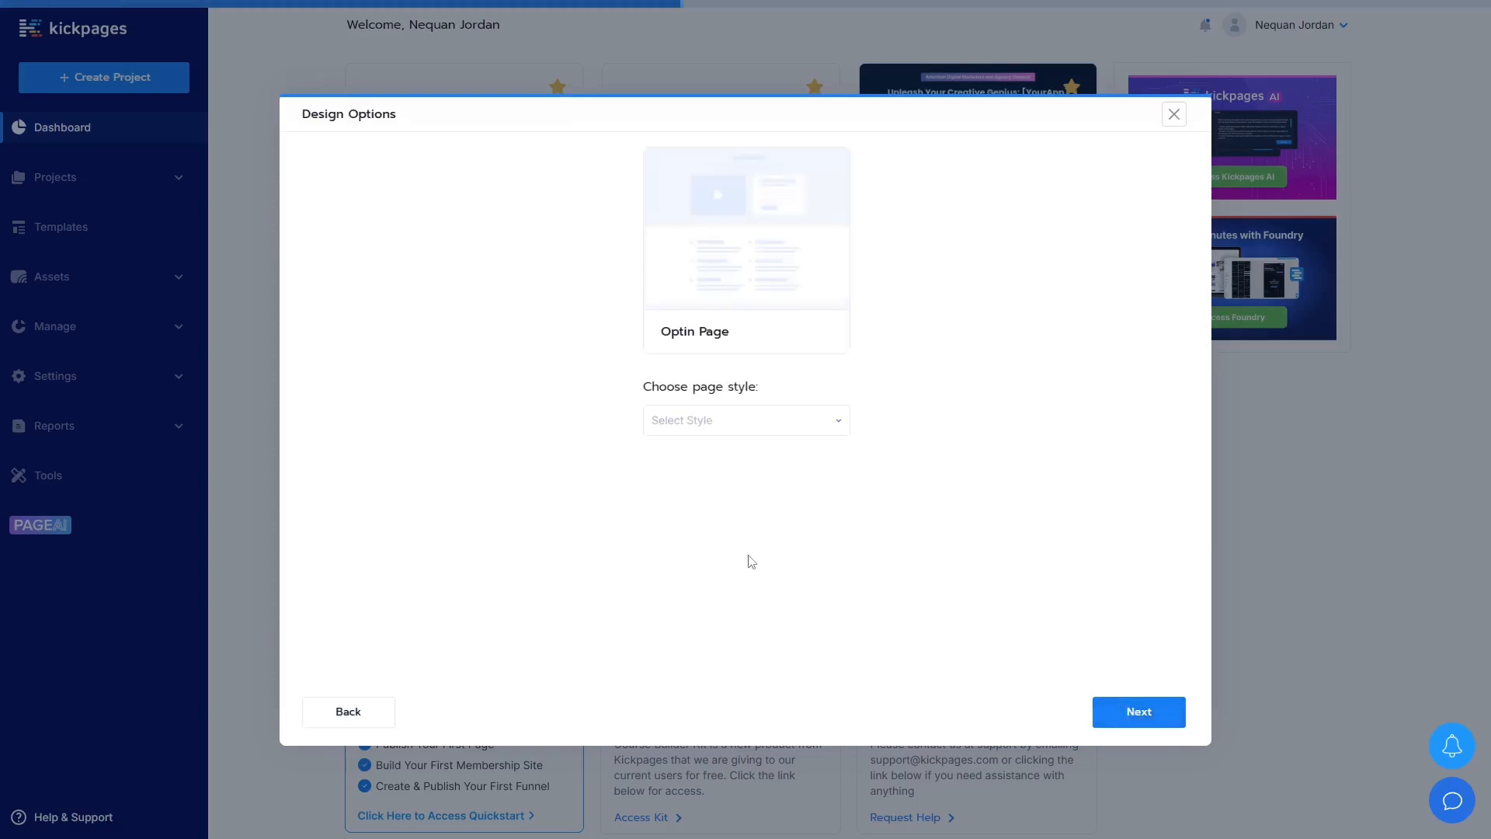
Step: Choose the Light Blue page style for the opt-in page and continue to the page details
left_click(738, 423)
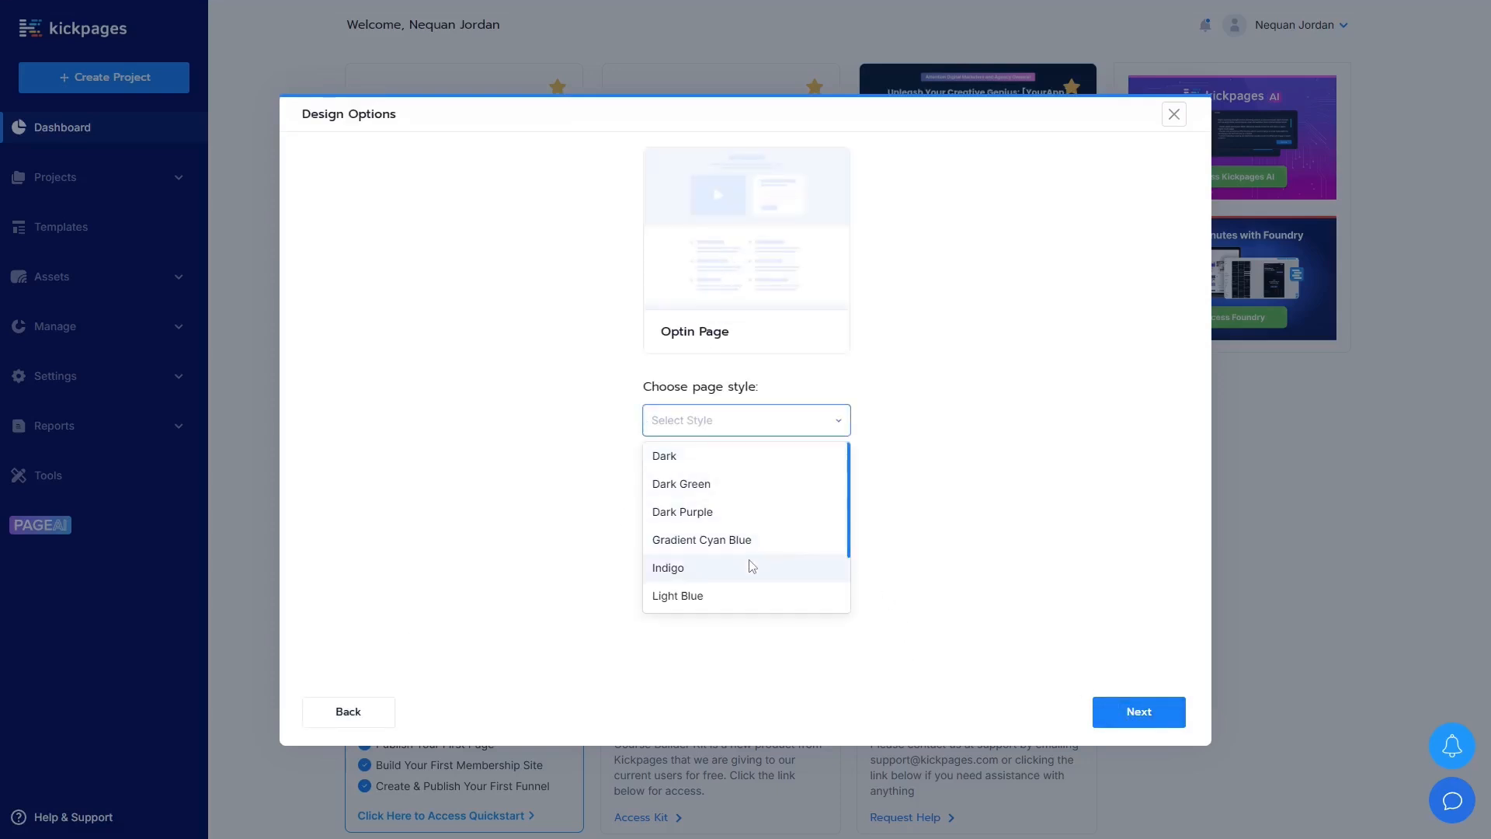
scroll(749, 566, "down", 2)
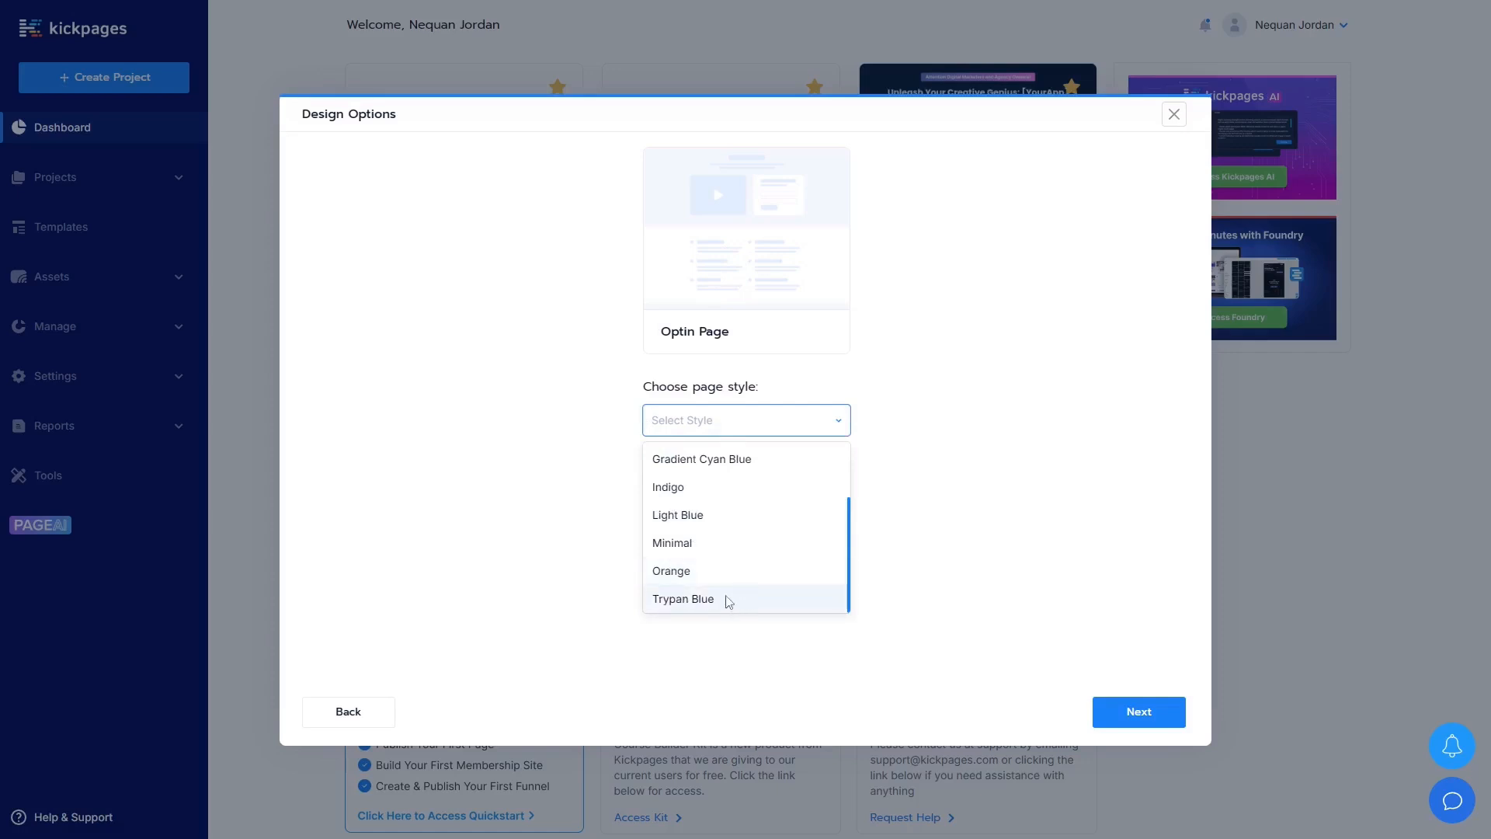
left_click(686, 517)
left_click(1136, 721)
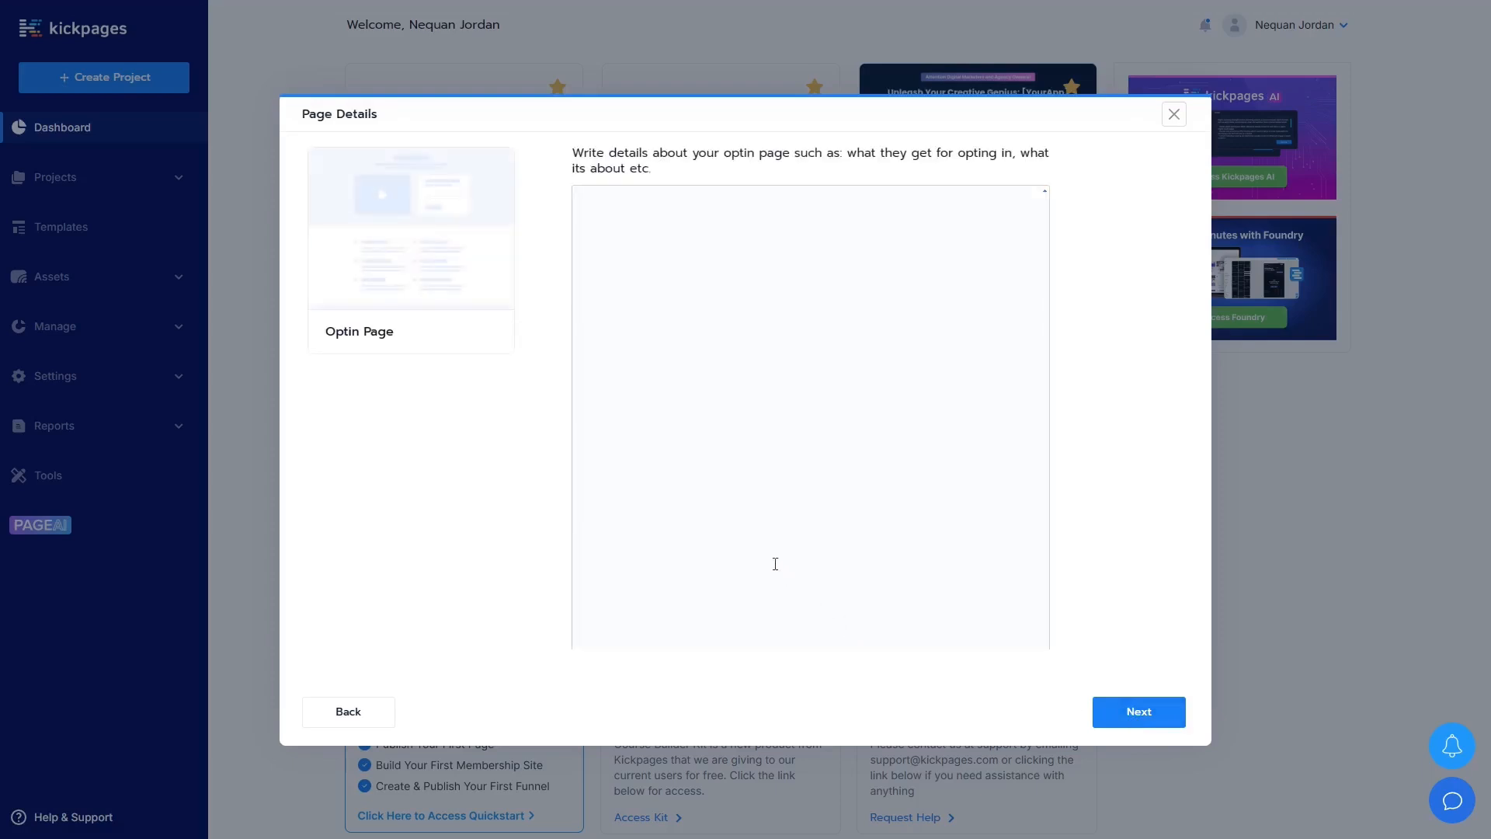
Step: Describe Keyword Ninja AI's keyword suggestions, search volume and competition data, and GPT 4o content creation in the page details, and generate the page
left_click(626, 223)
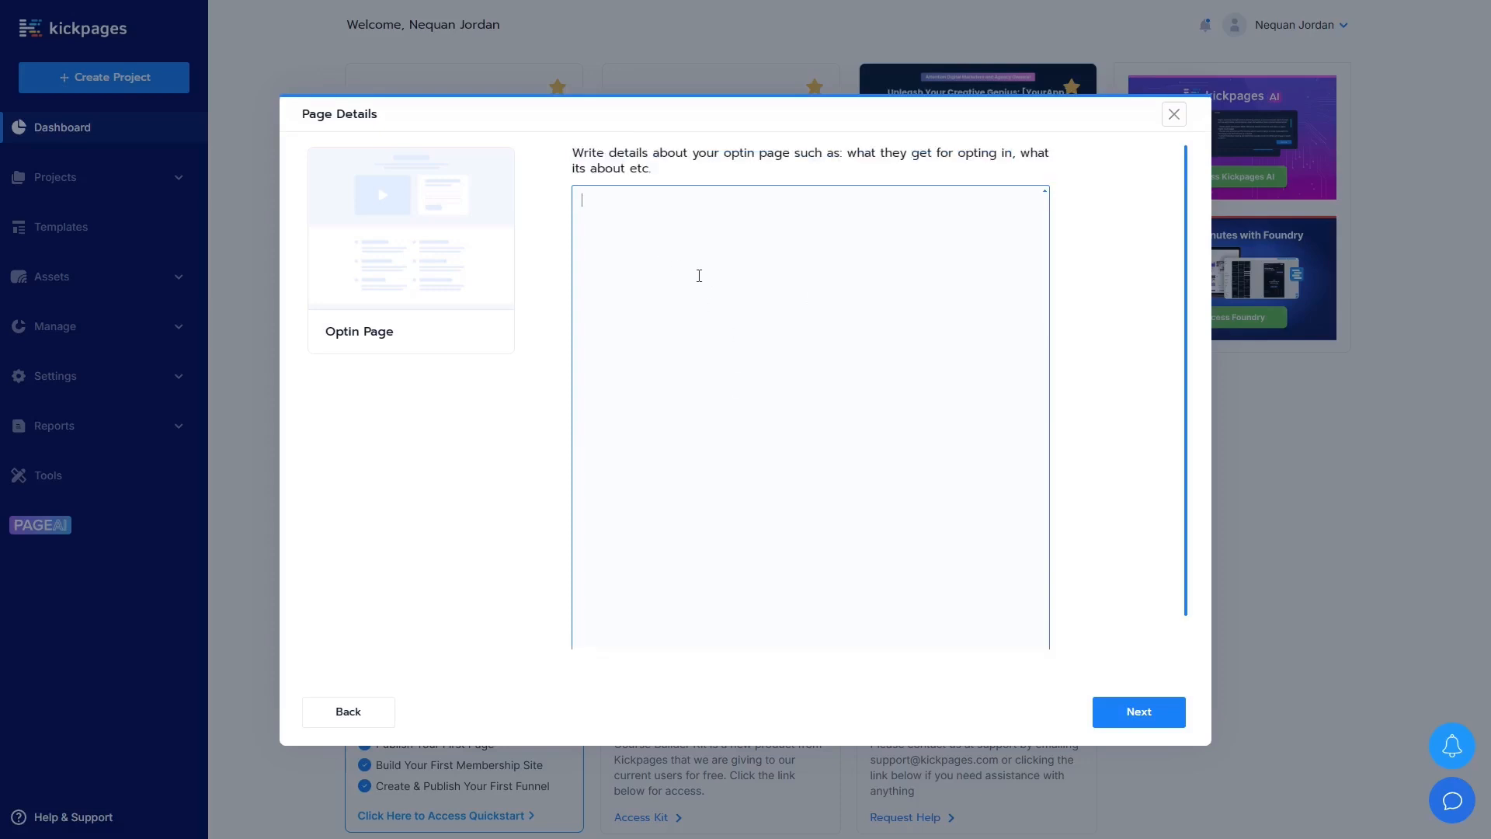
type("Keyword Ninja AI is a keyword research tool that uses AI to suggest keywords for your business. The software analyzes any URL and creates relevant suggestions for your content. It also provides monthly search volume and ranking competition levels for each keyword.  Once you choose a keyword you wish to focus on, you can then use the content creation tool to create content based on that keyword using the power of GPT 4o.")
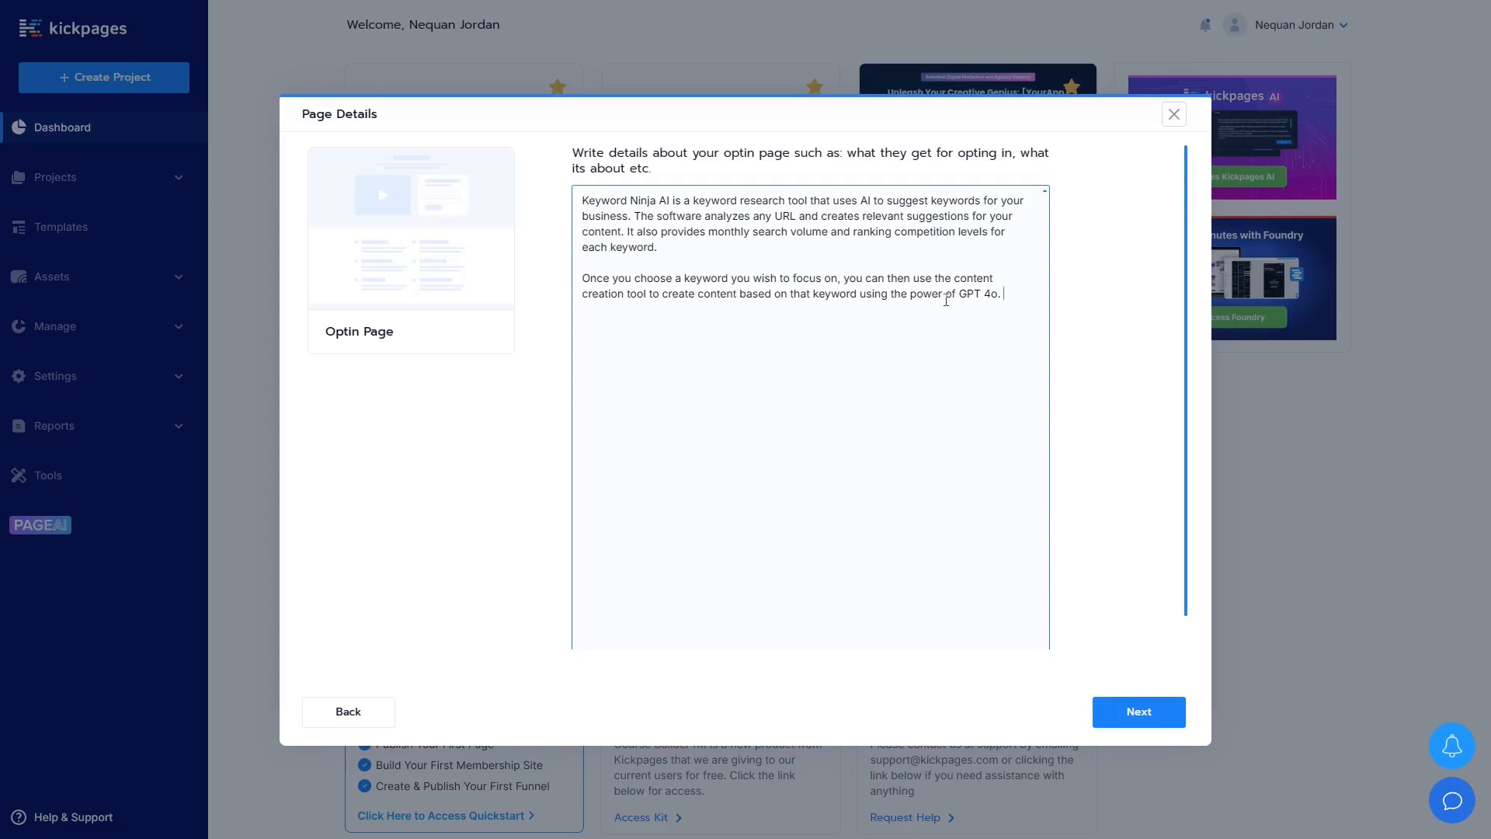
scroll(855, 438, "down", 1)
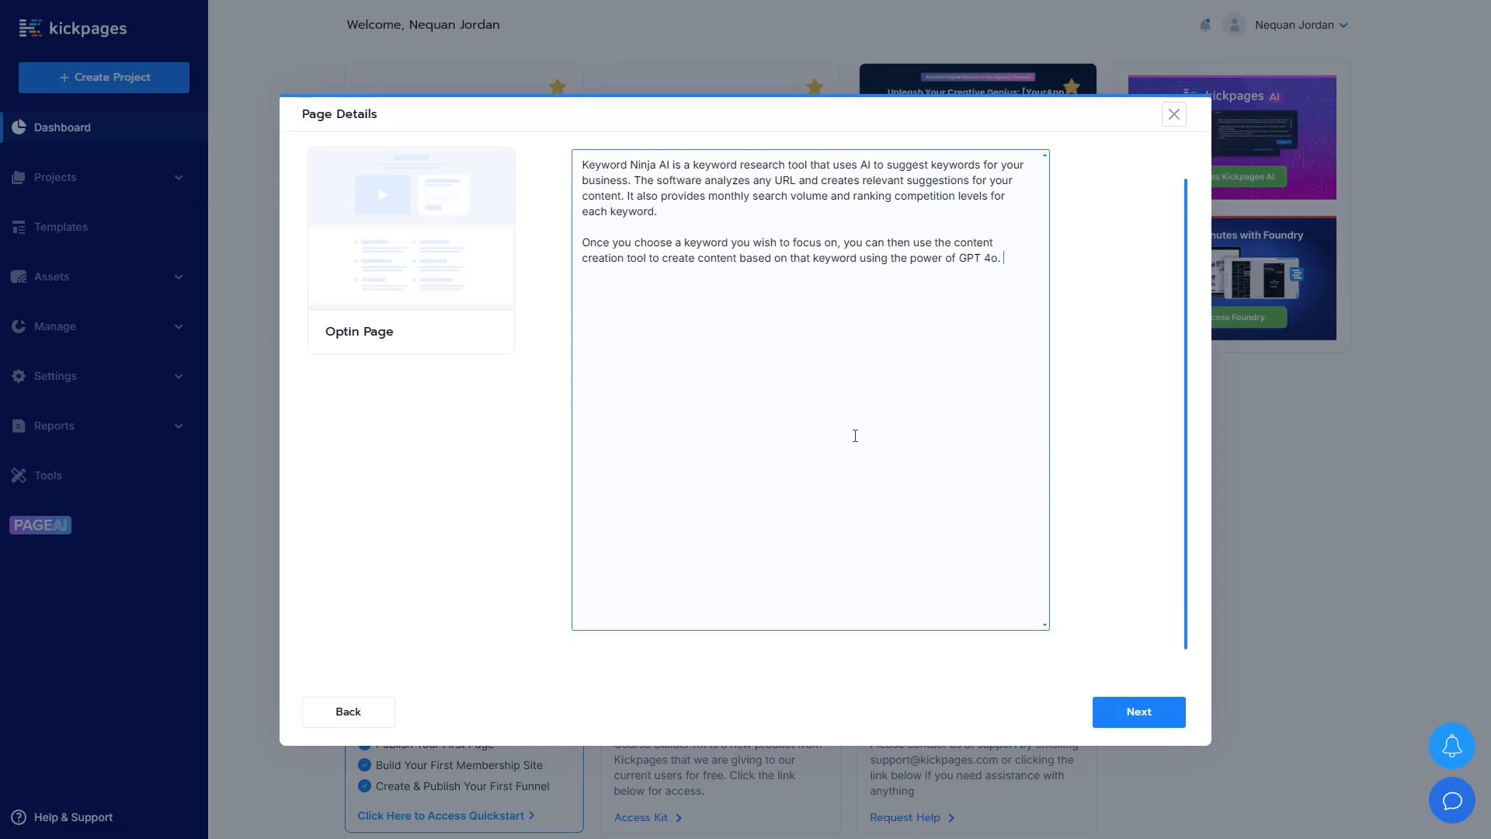
scroll(805, 400, "up", 1)
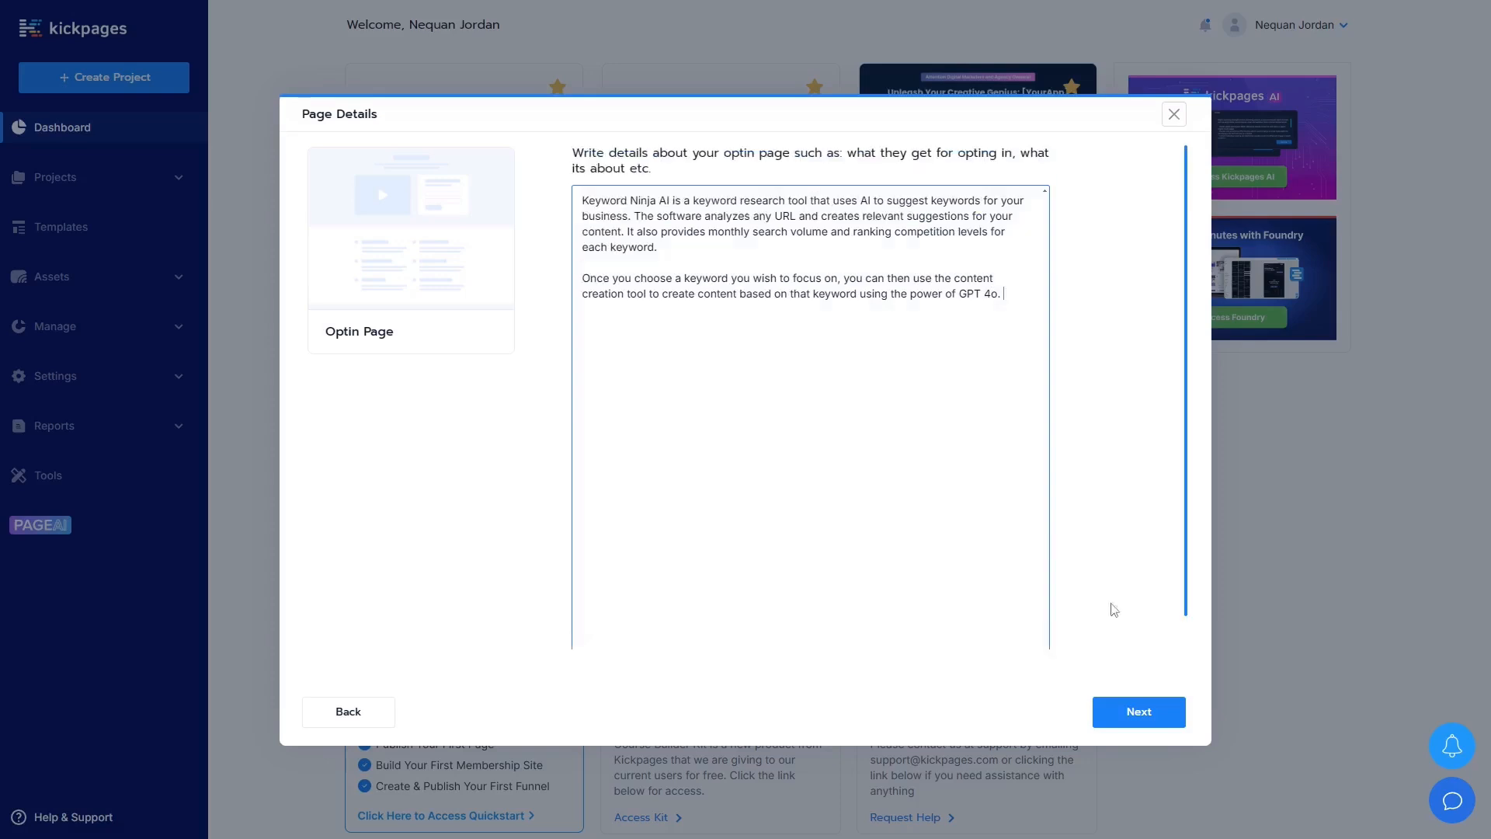
left_click(1135, 713)
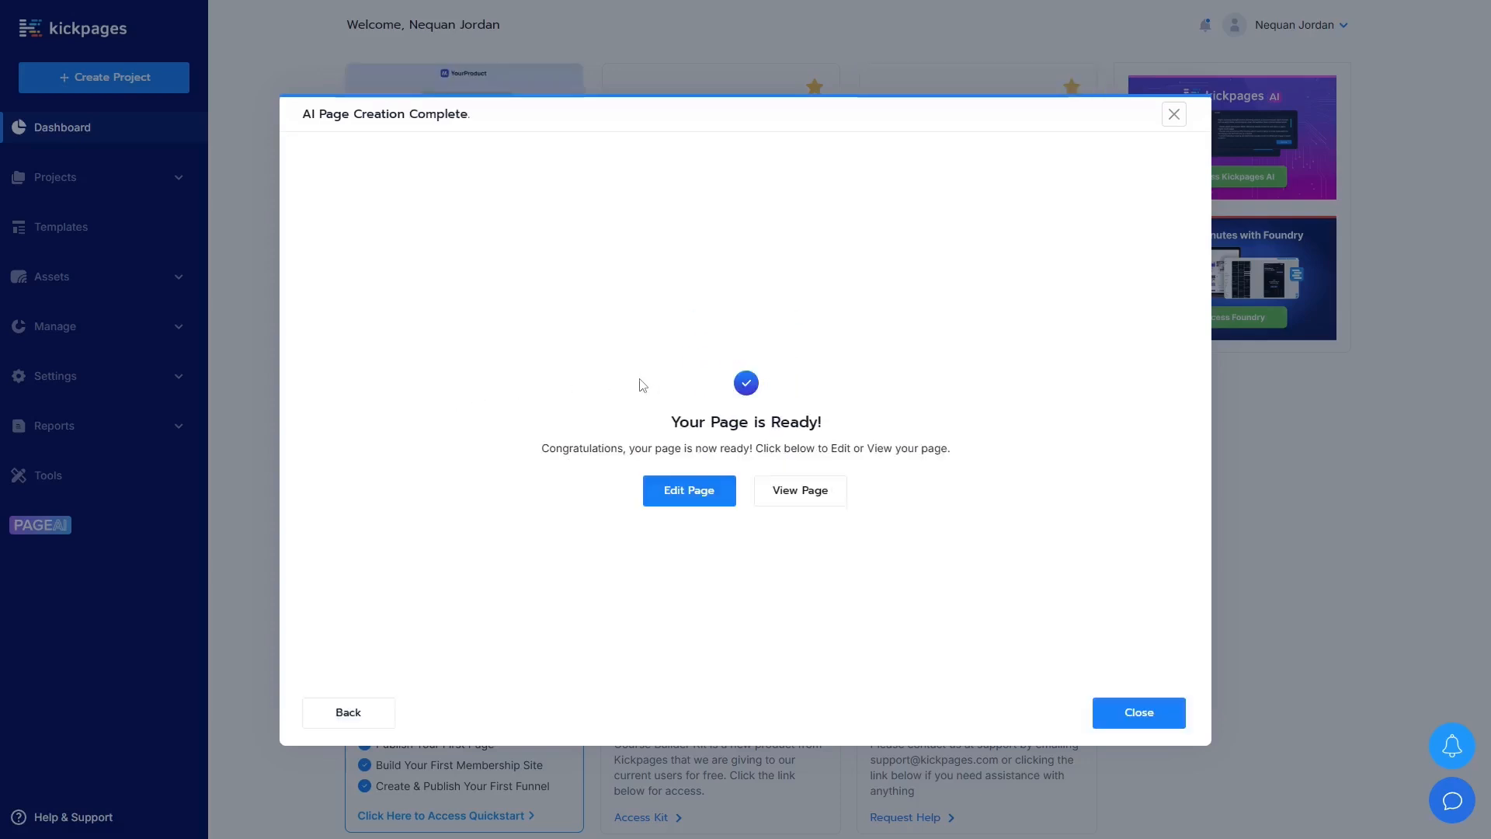
Step: View the generated opt-in page and review its headline, video area, bullet list, sign-up form, benefit cards and footer
left_click(808, 502)
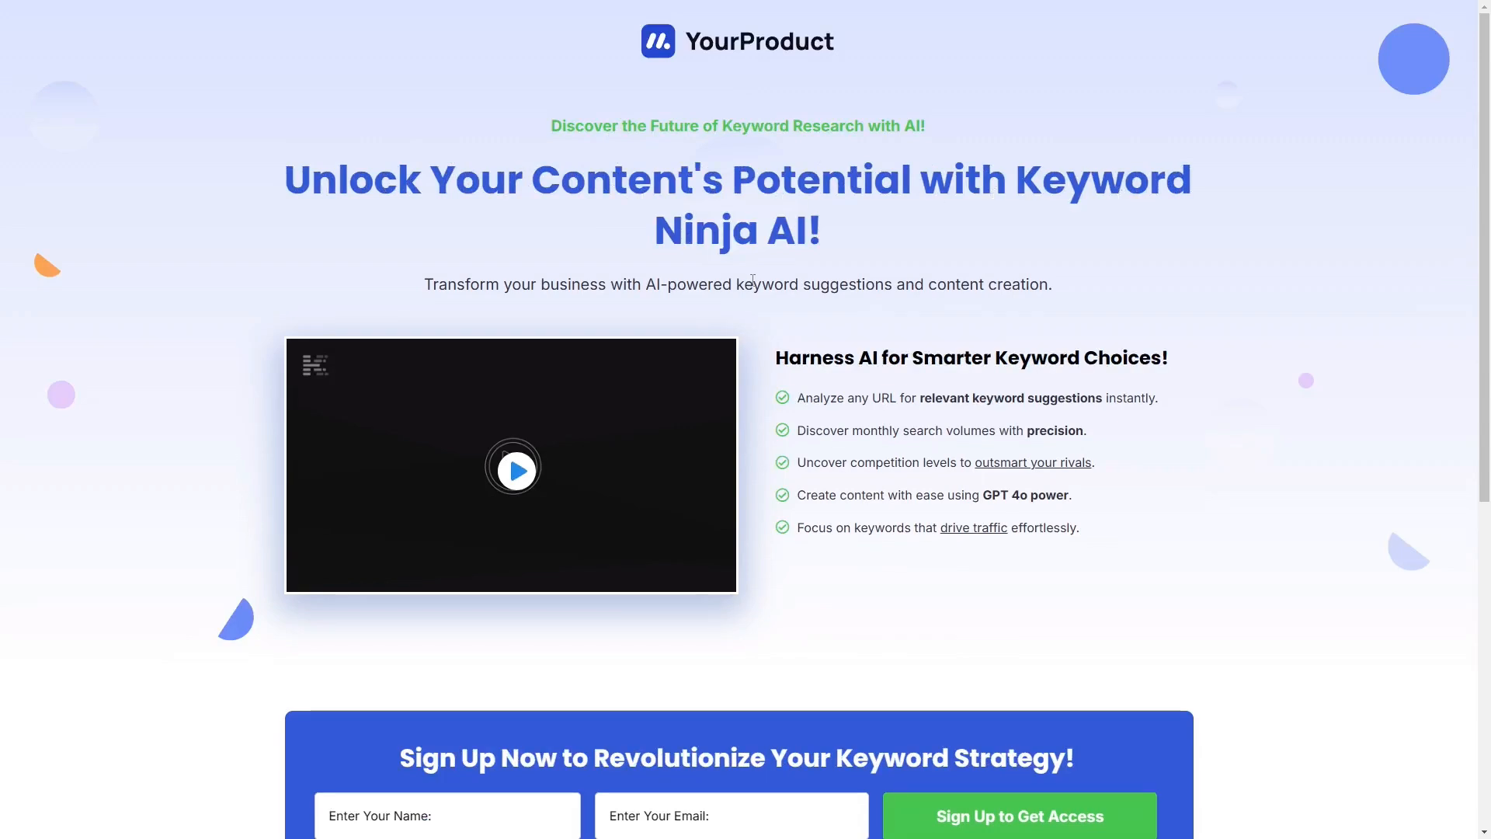
scroll(753, 280, "down", 1)
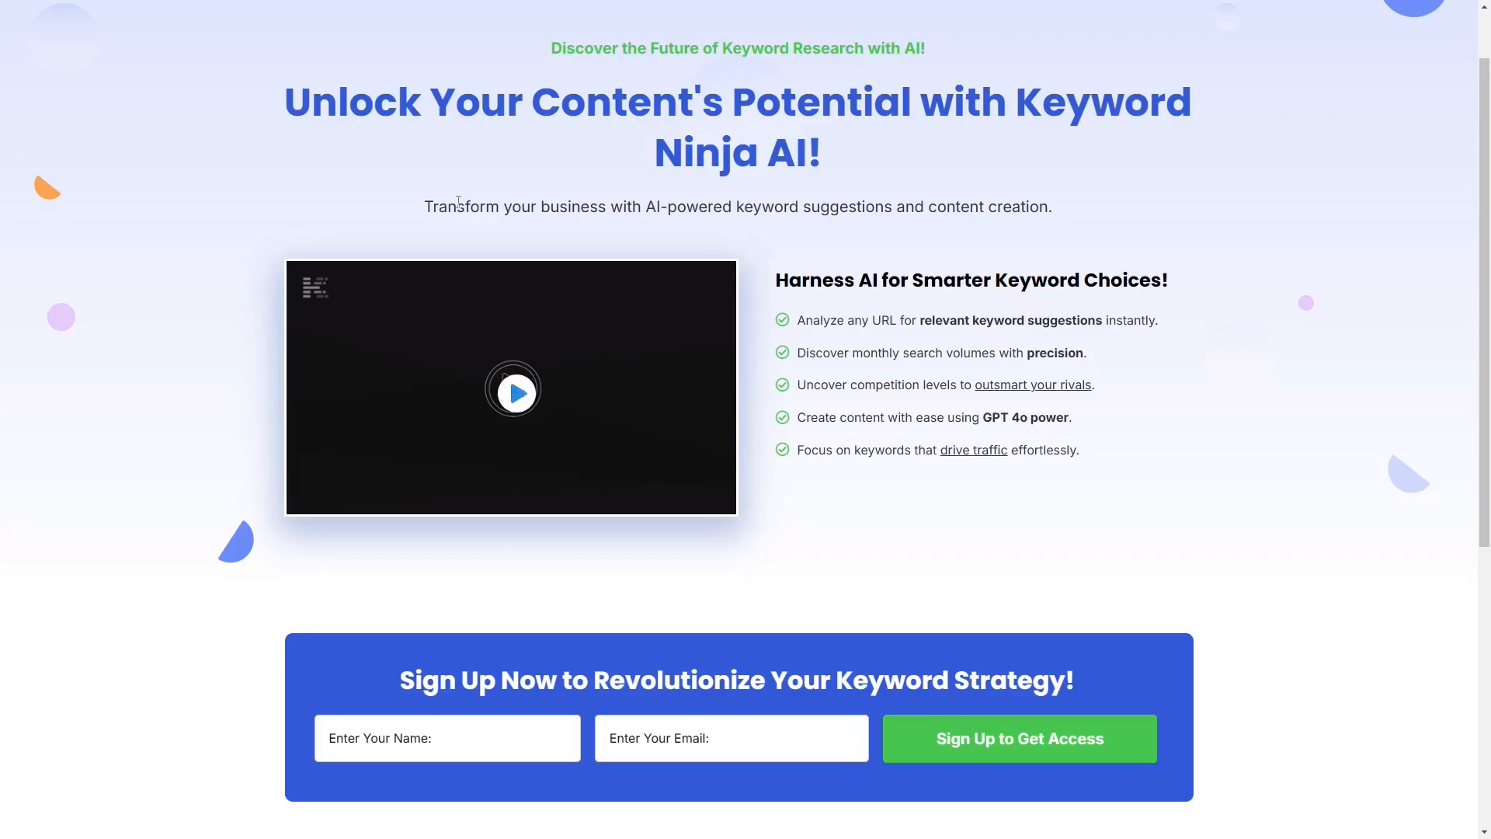
scroll(510, 406, "down", 6)
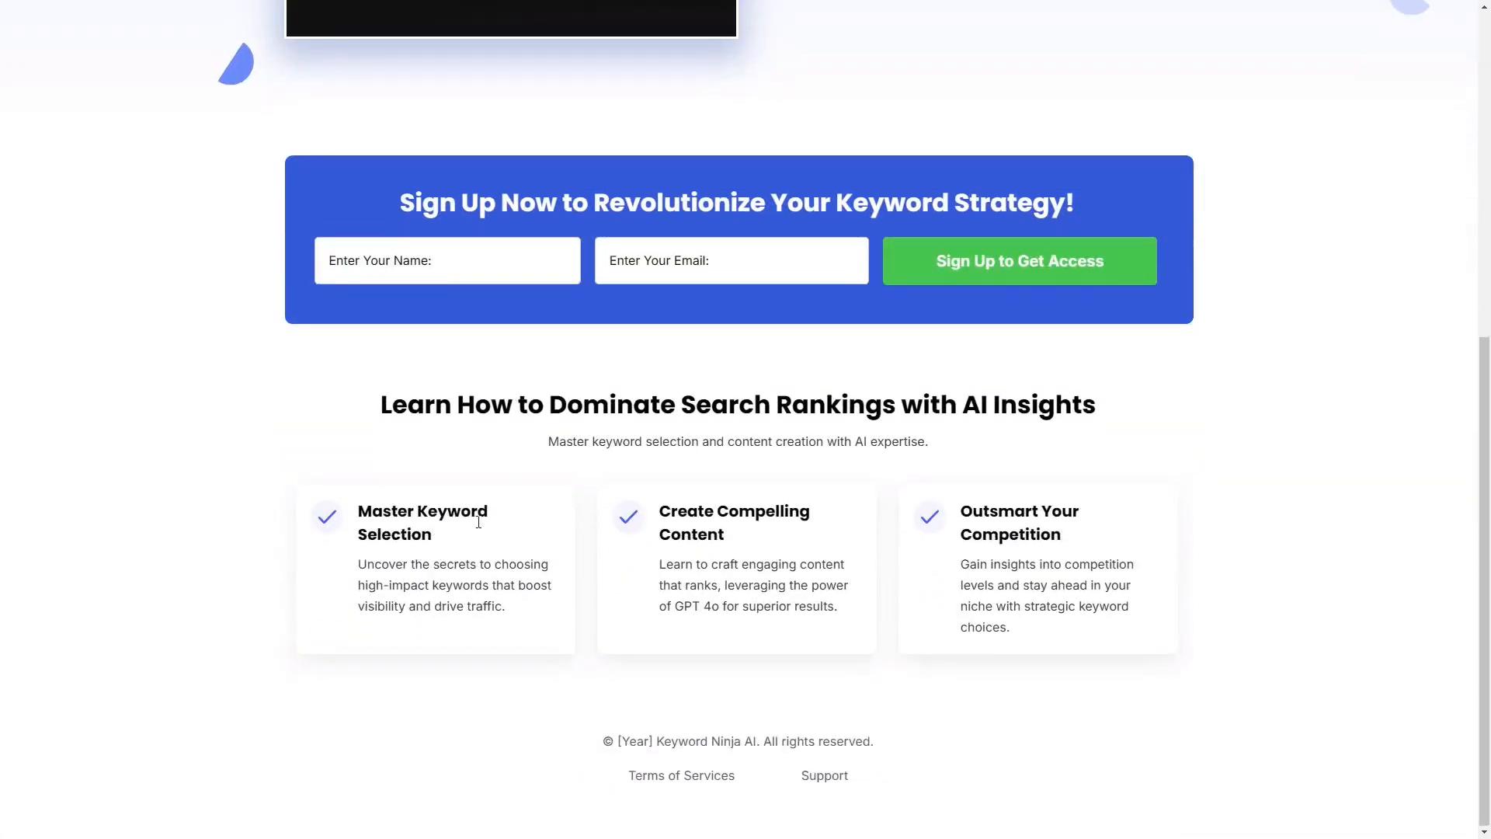
scroll(833, 546, "up", 5)
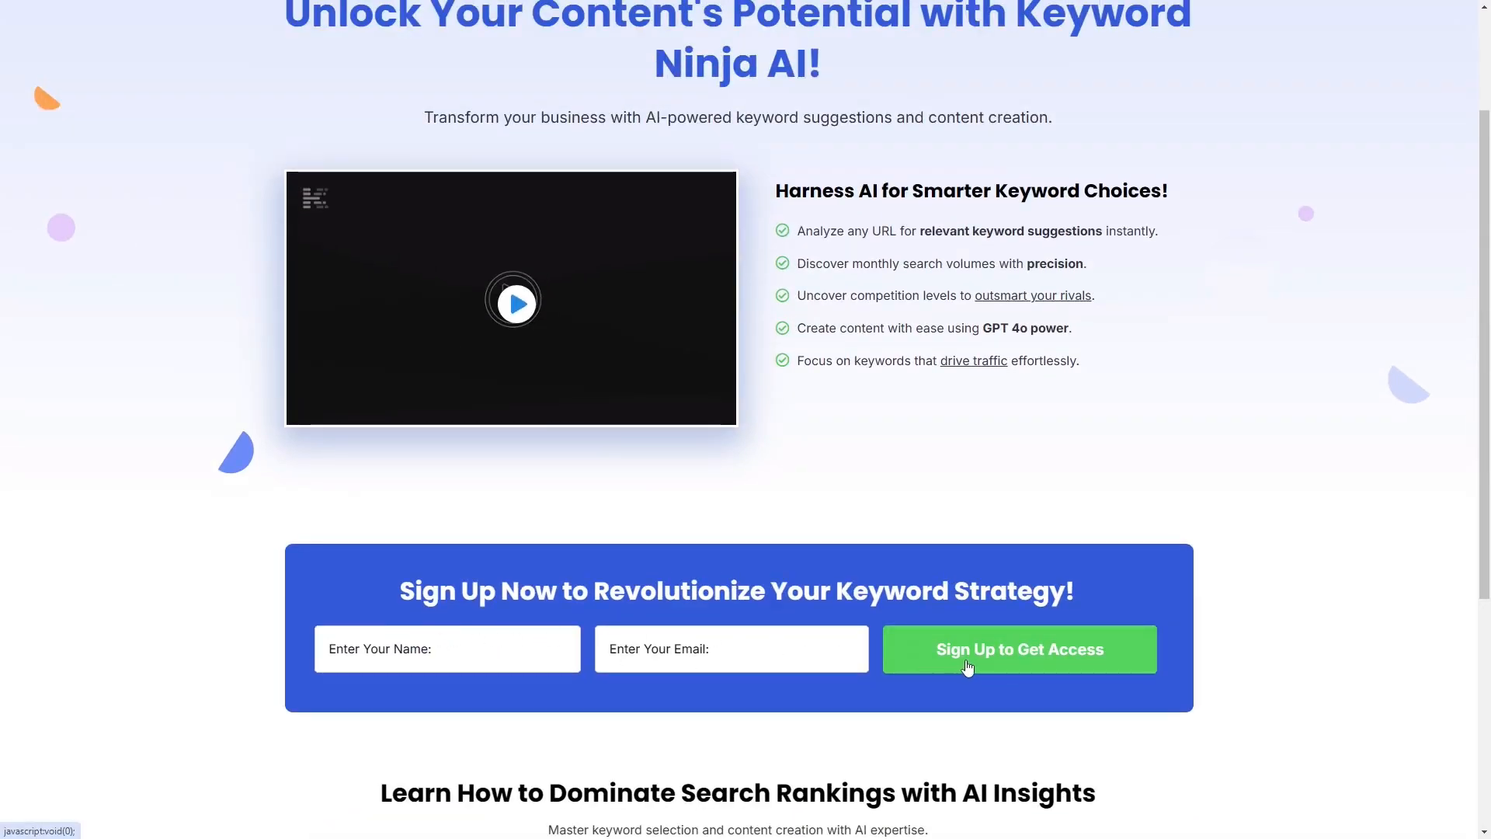
scroll(702, 629, "up", 2)
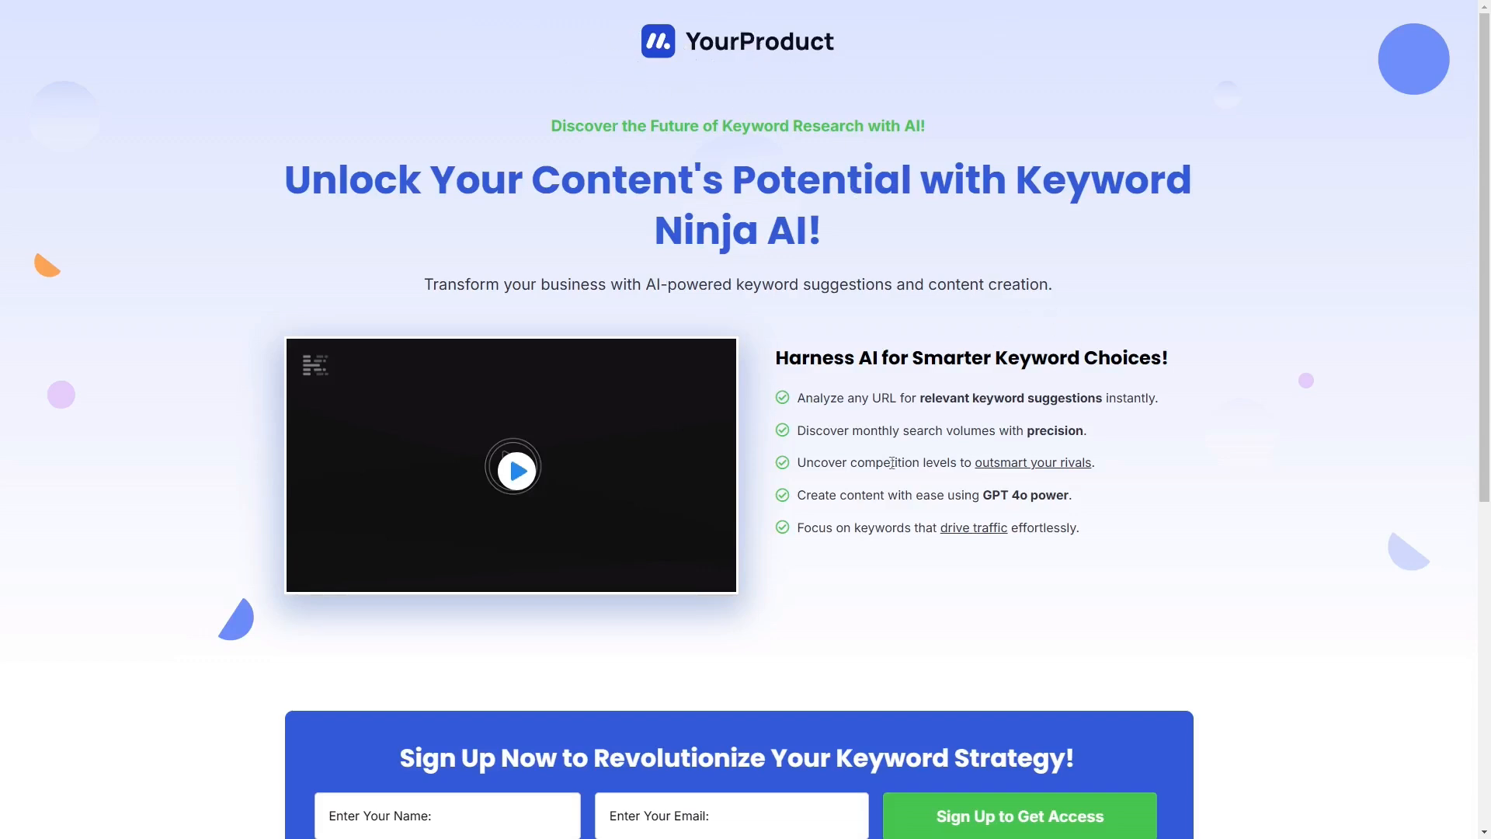
scroll(849, 492, "down", 2)
scroll(854, 443, "up", 2)
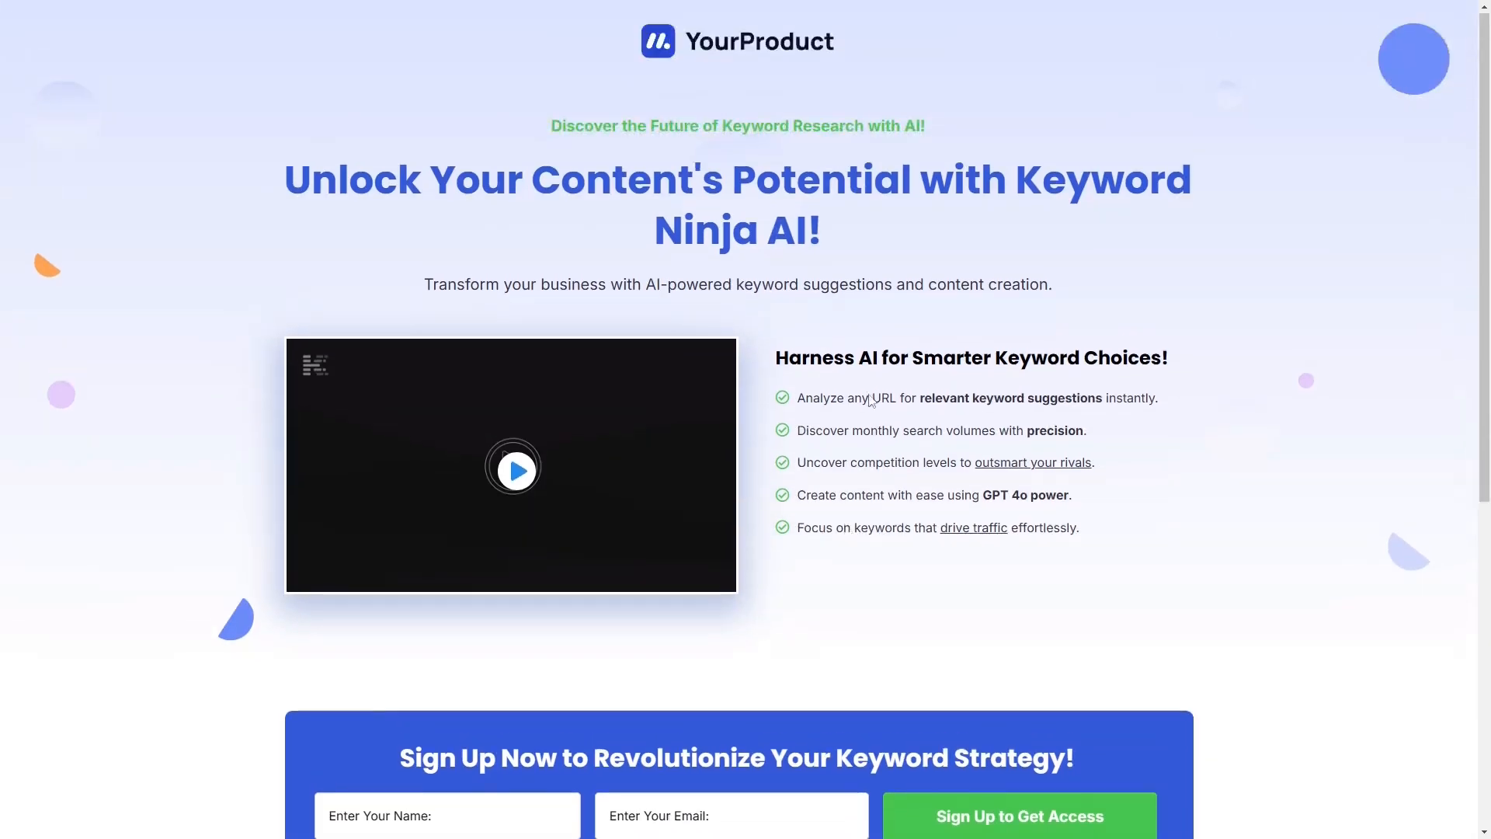
scroll(786, 497, "down", 7)
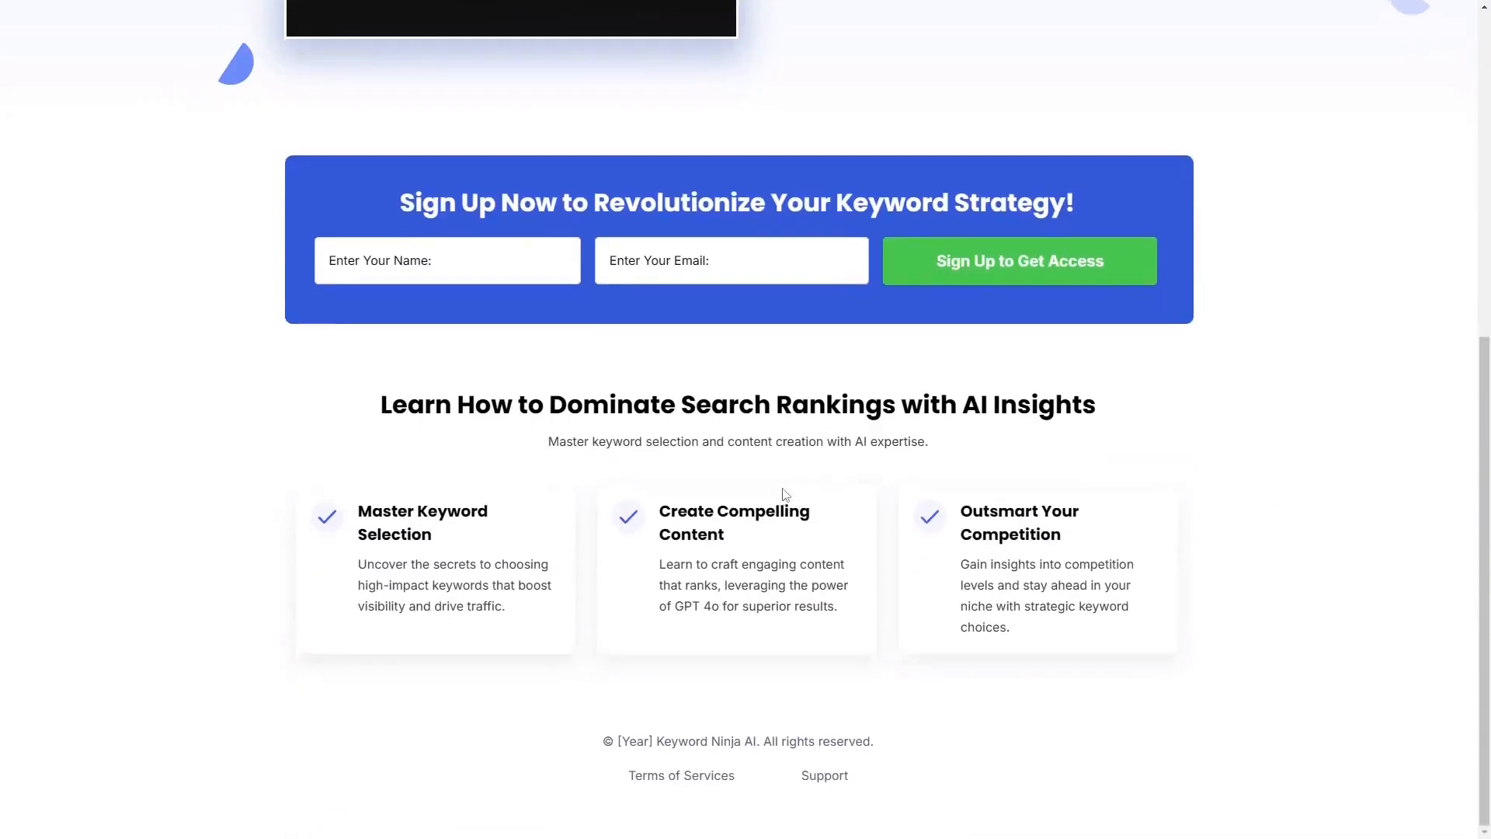
scroll(785, 494, "up", 7)
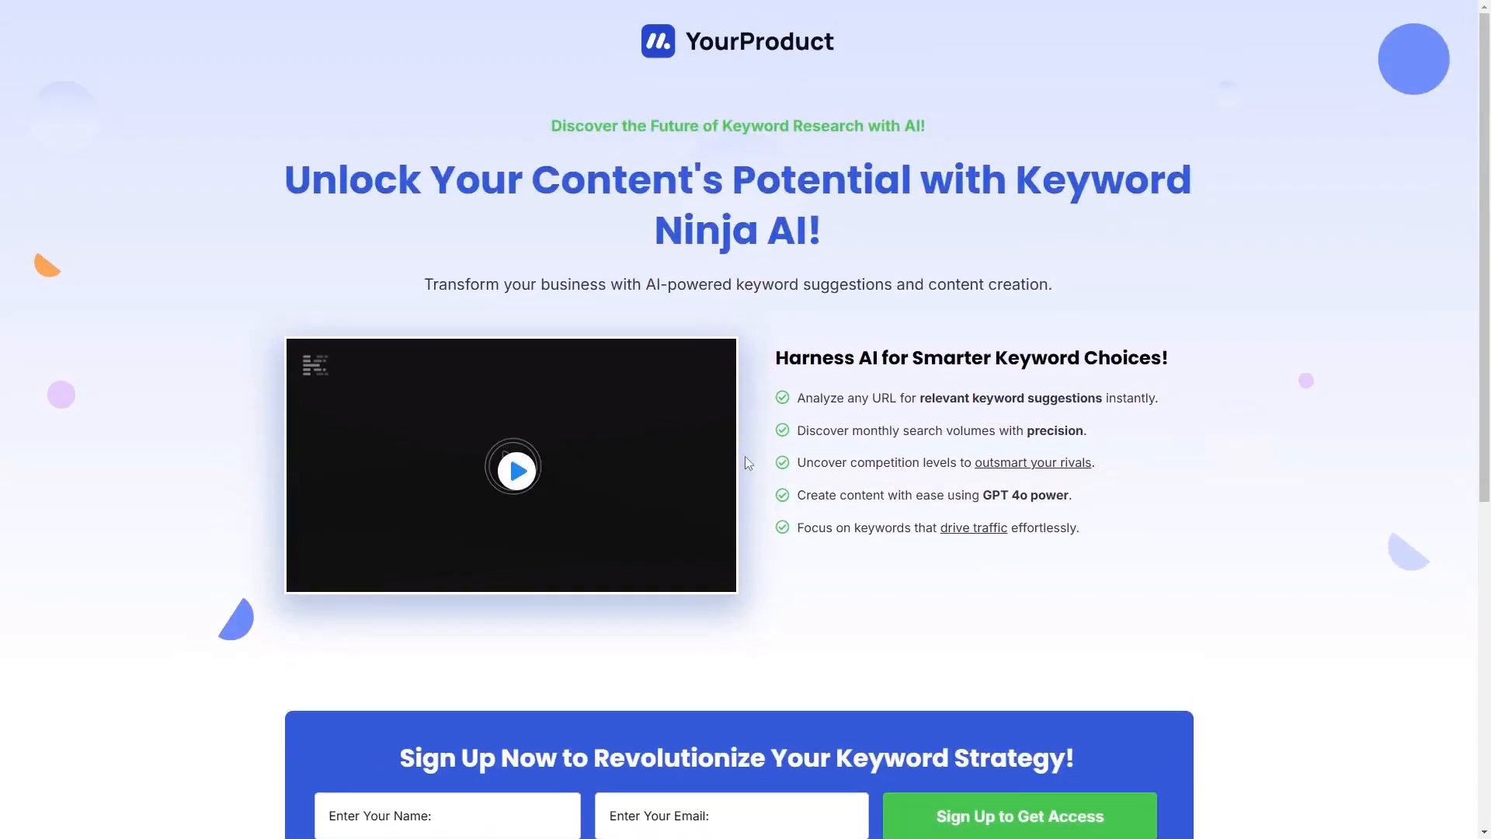
scroll(719, 491, "down", 4)
scroll(720, 490, "down", 2)
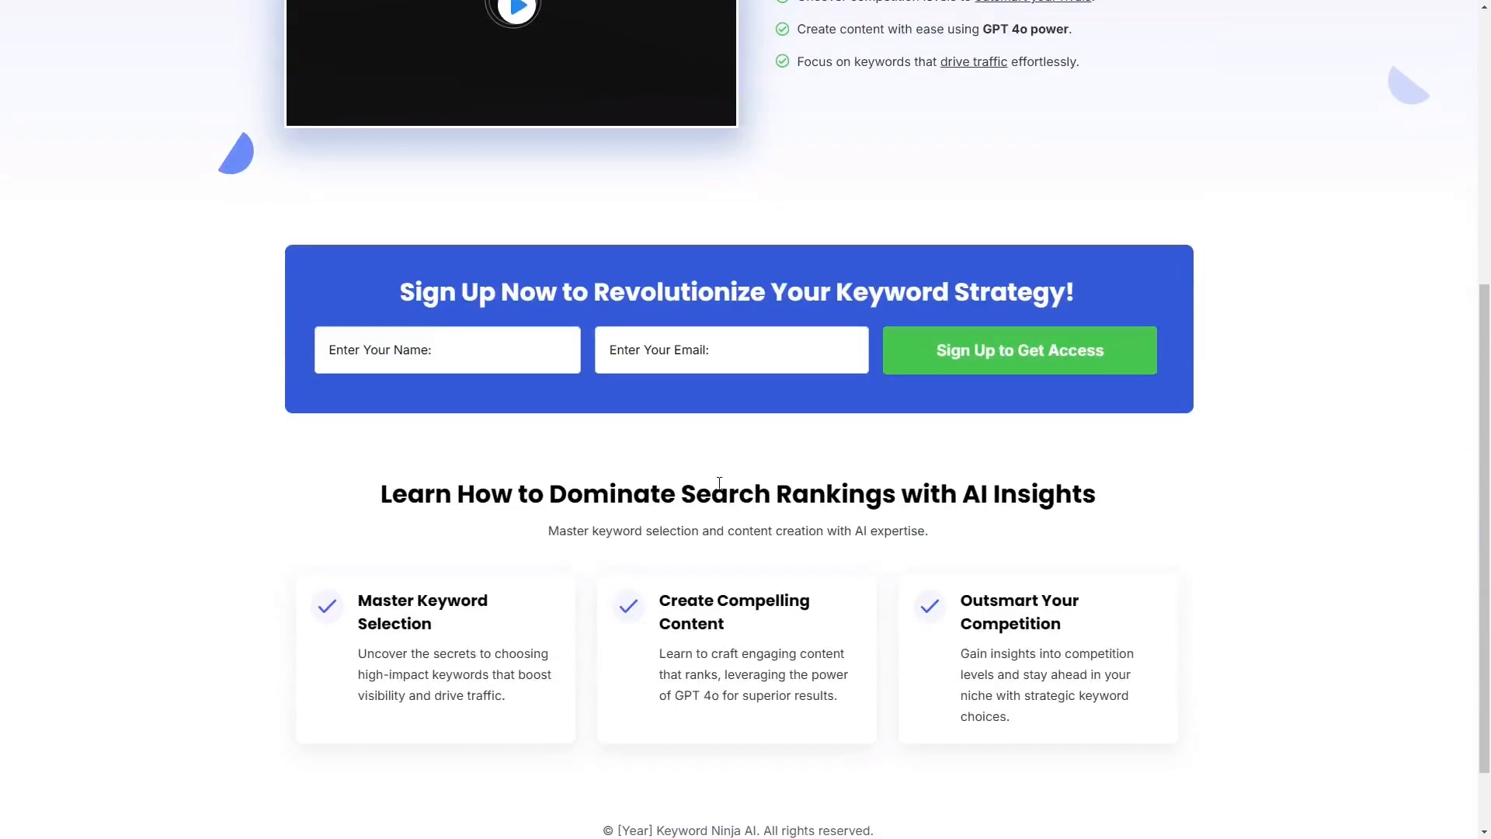
scroll(720, 490, "up", 6)
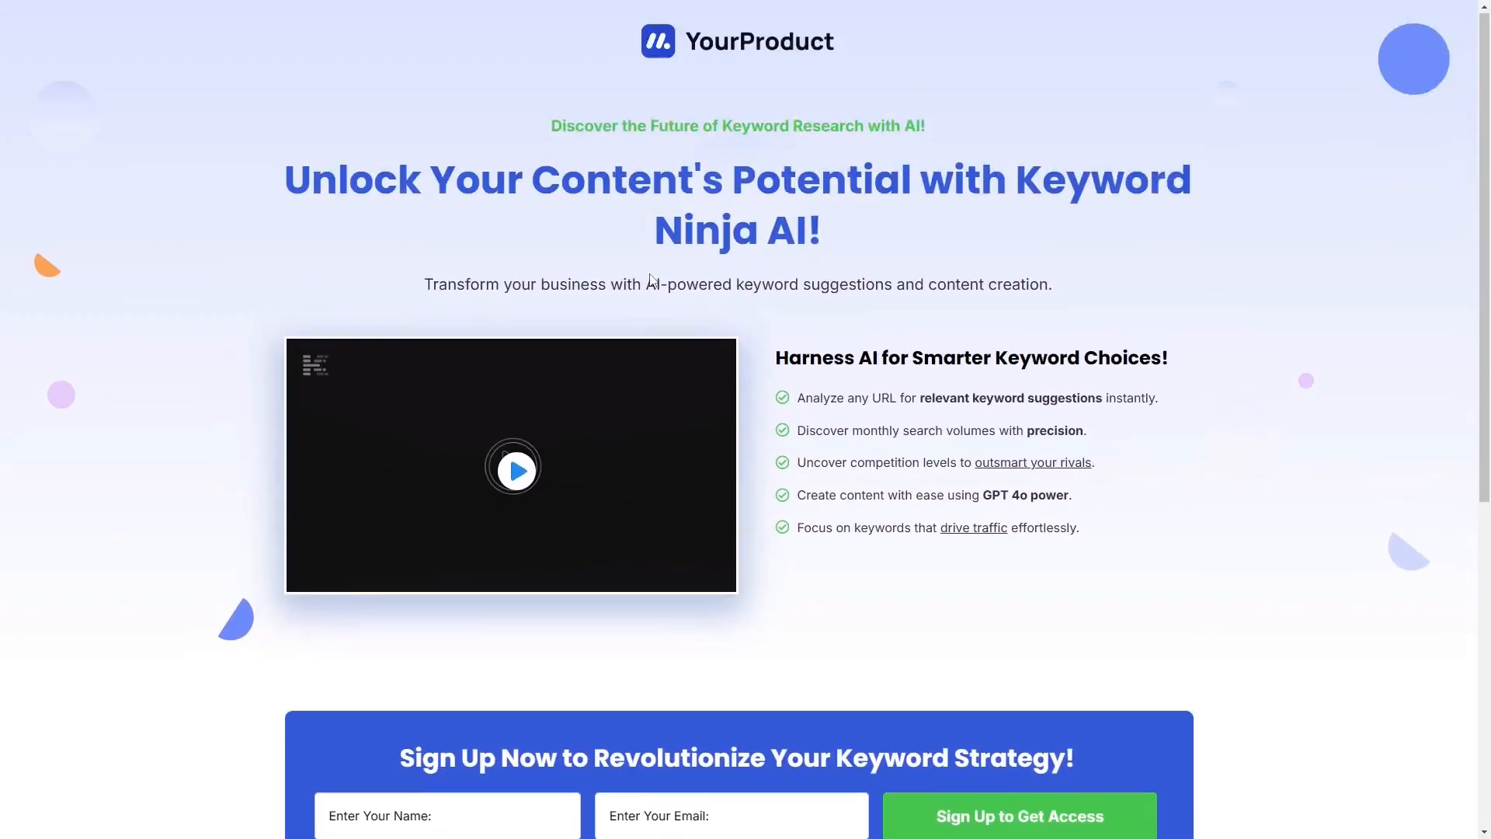
left_click(745, 53)
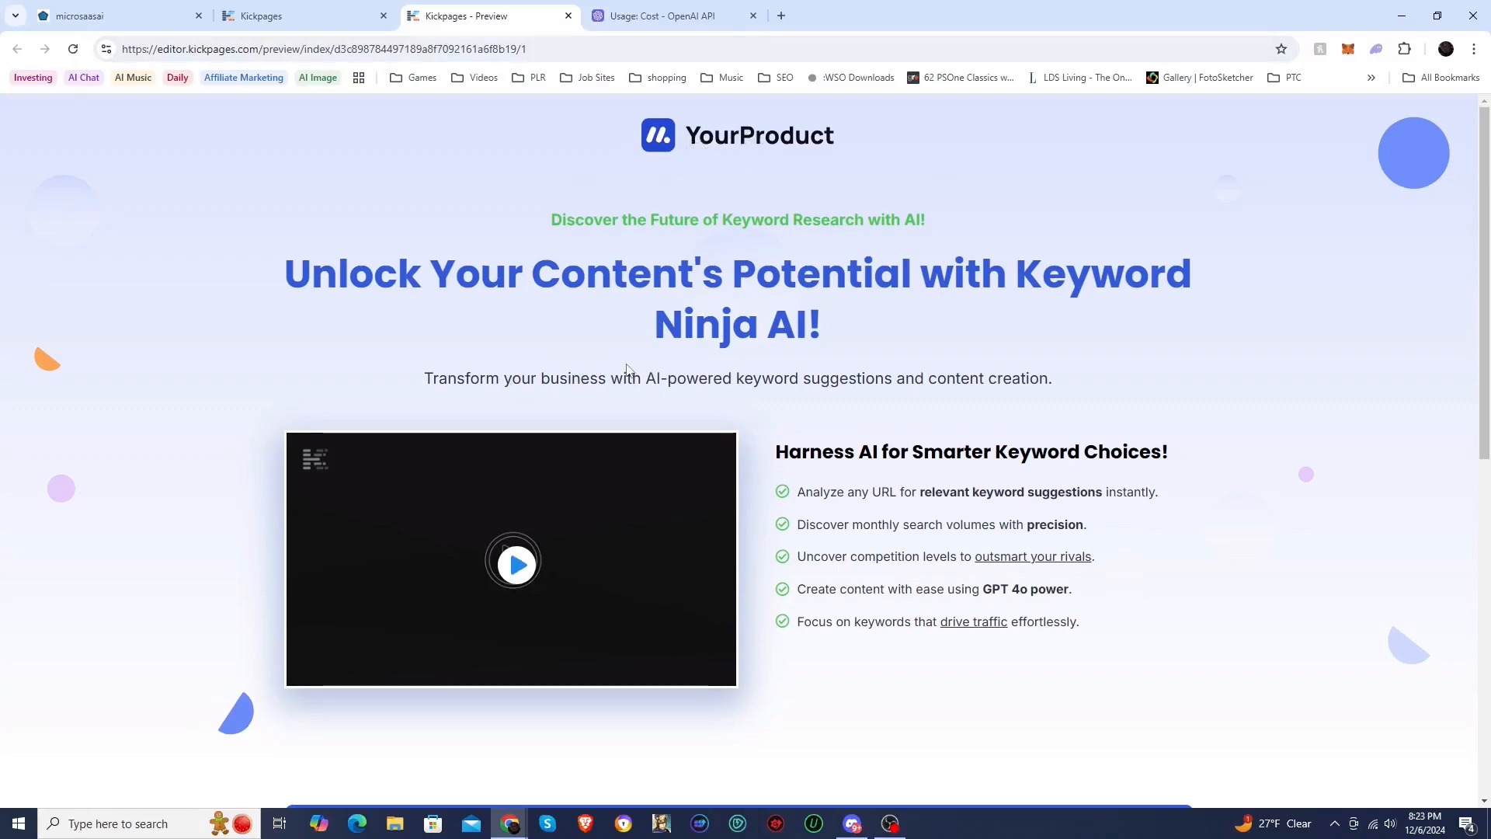
scroll(628, 369, "down", 9)
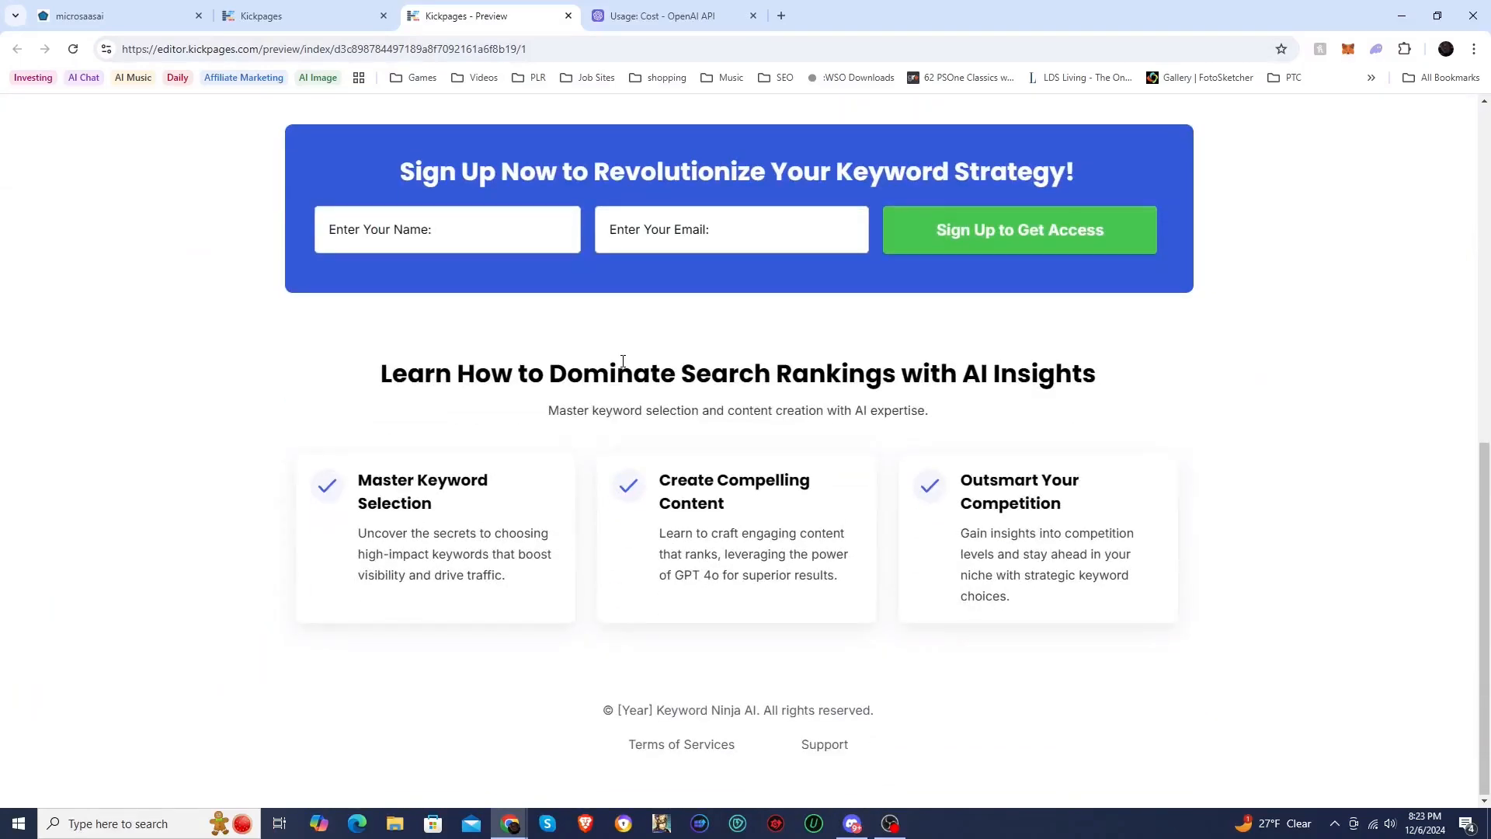
scroll(623, 361, "up", 9)
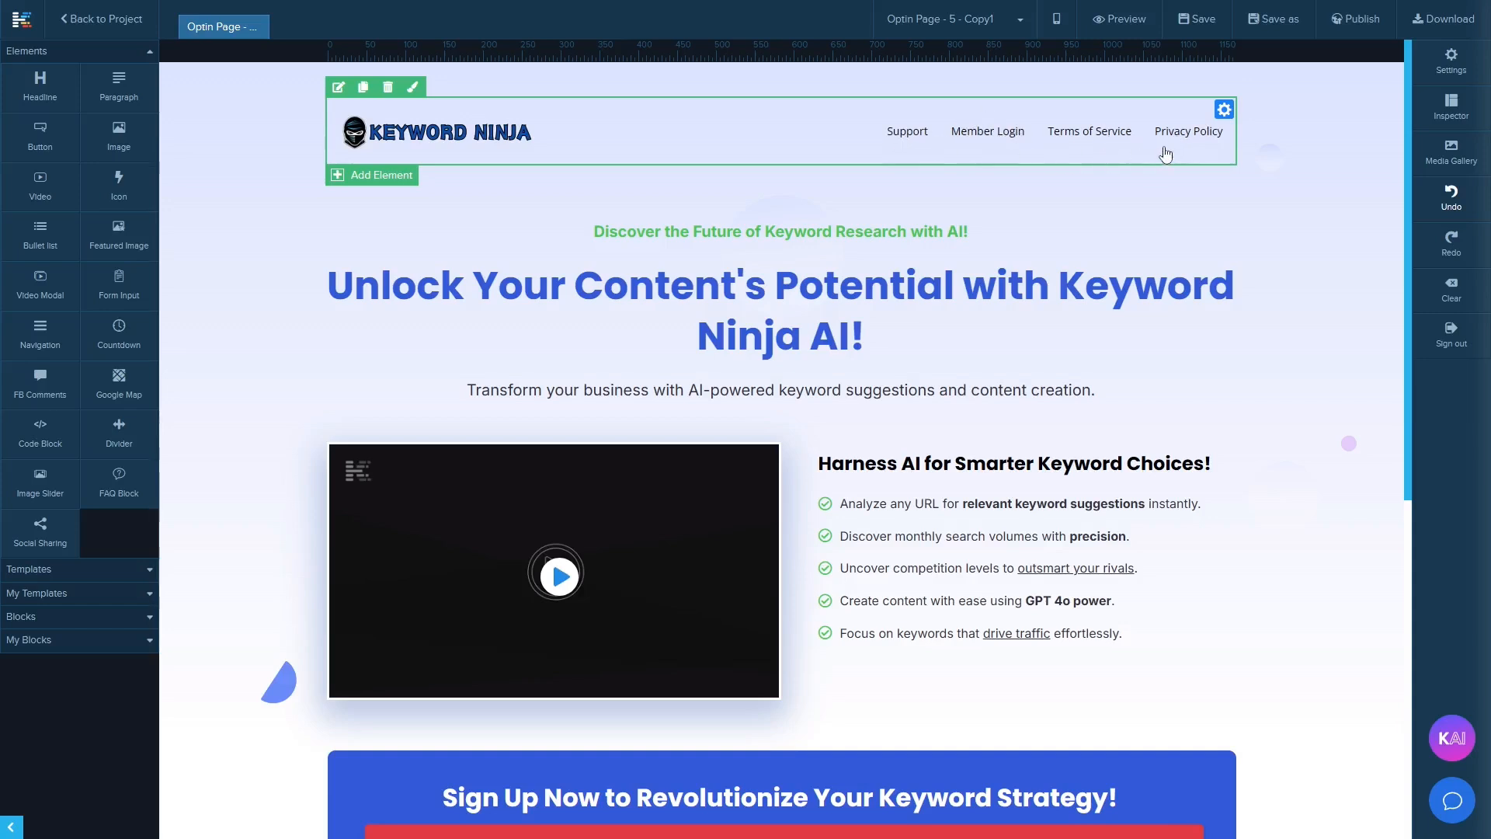
Step: Examine the customized opt-in page in the editor, from the header logo and navigation links to the account button and footer
left_click(909, 157)
left_click(910, 154)
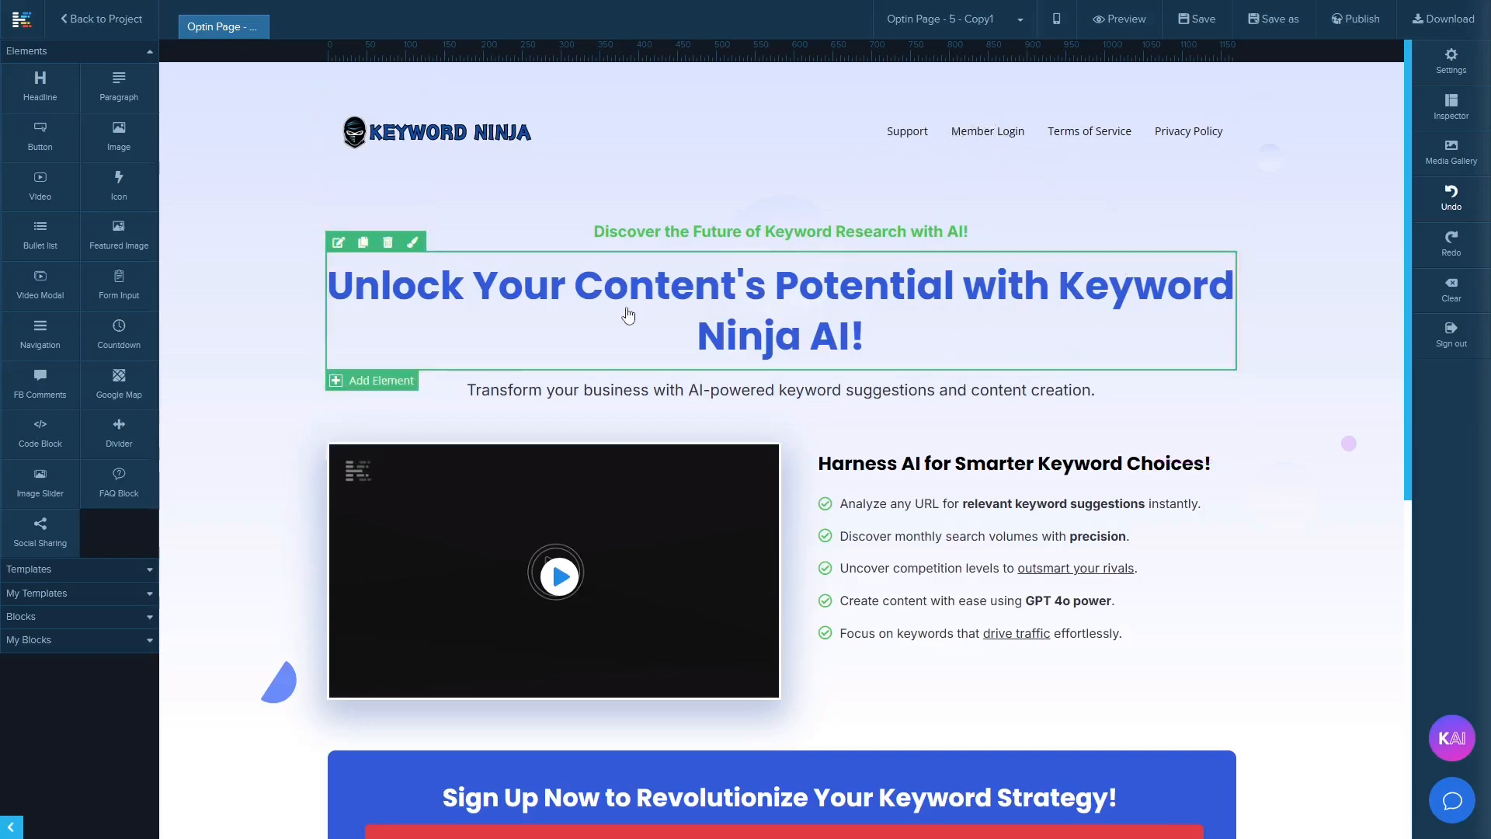
scroll(855, 350, "down", 5)
scroll(839, 344, "down", 2)
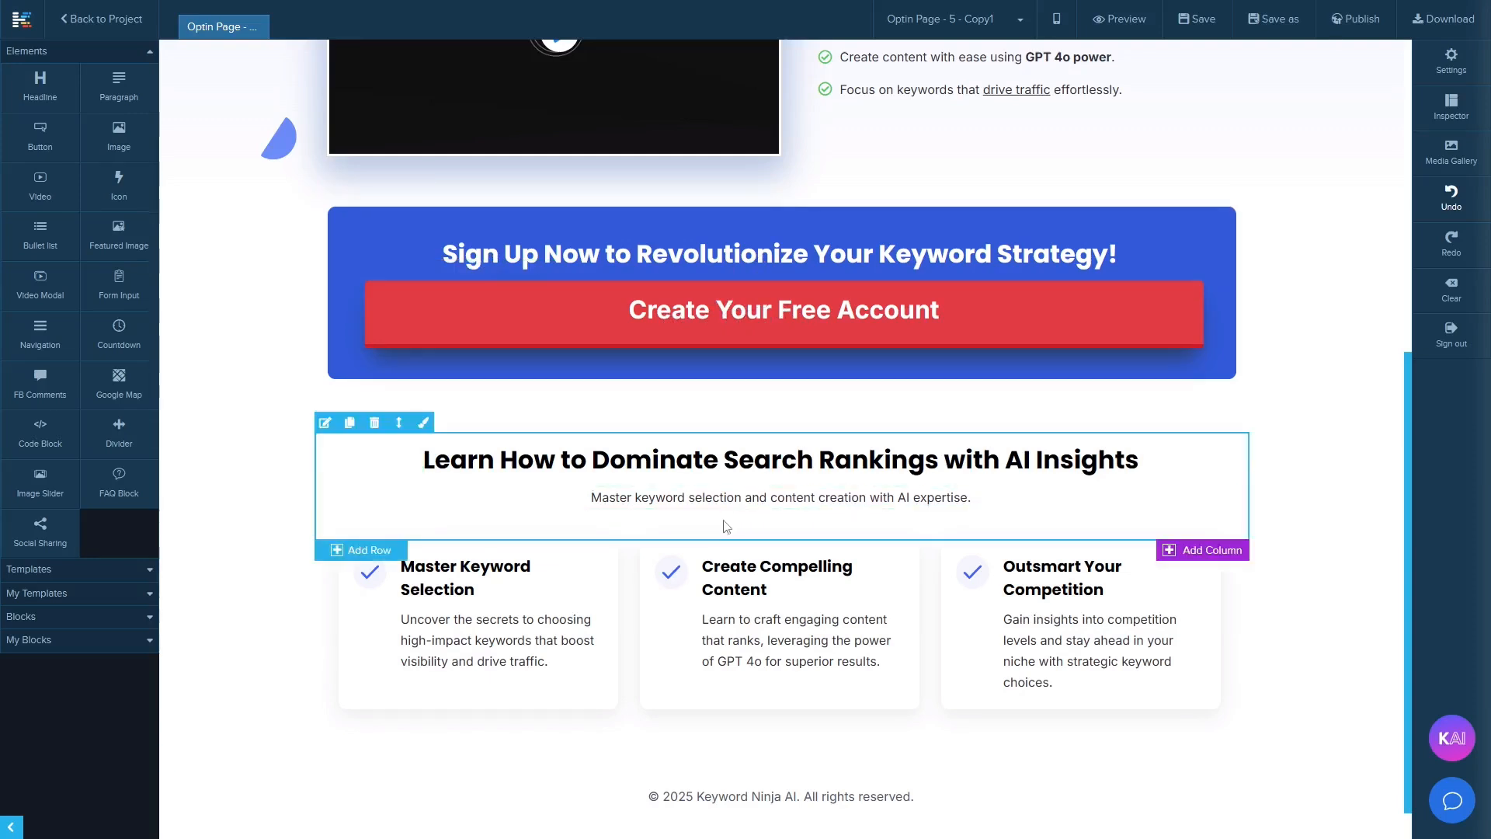
scroll(684, 590, "down", 1)
scroll(650, 638, "up", 4)
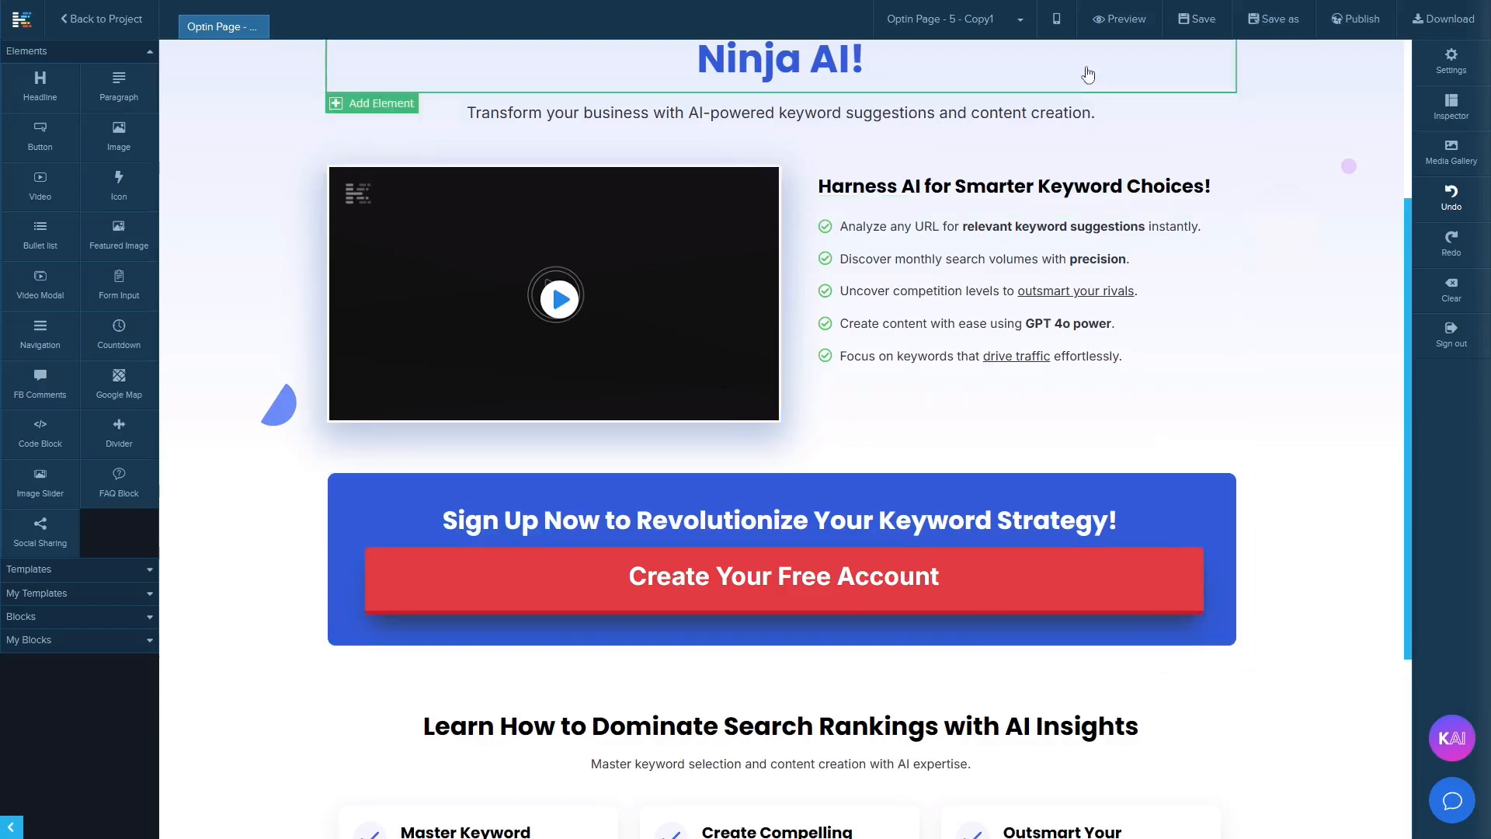
Step: Preview the customized opt-in page and check its header links, placeholder video and Create Your Free Account button
left_click(1119, 19)
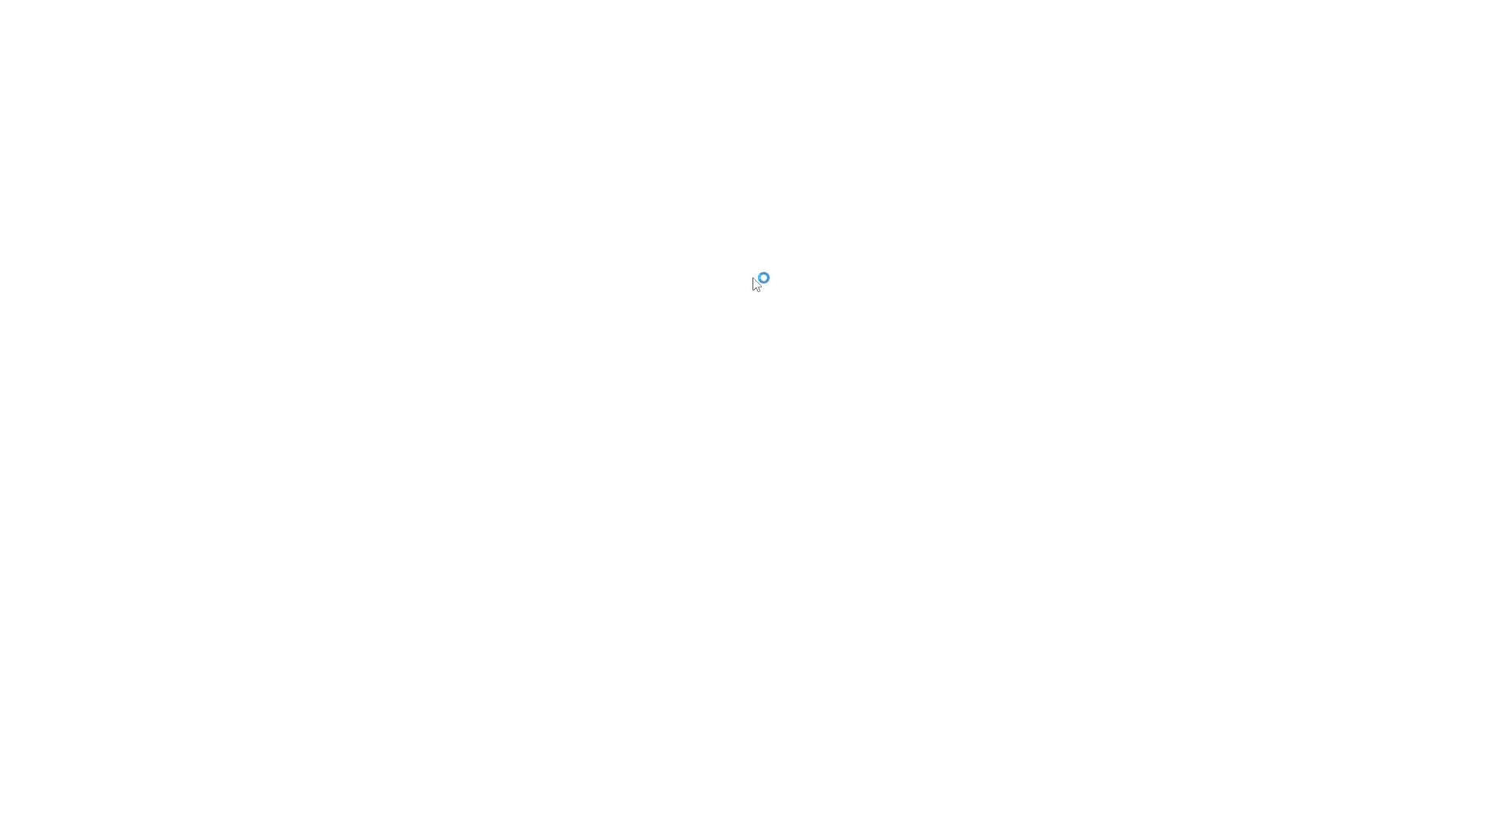
scroll(544, 458, "down", 3)
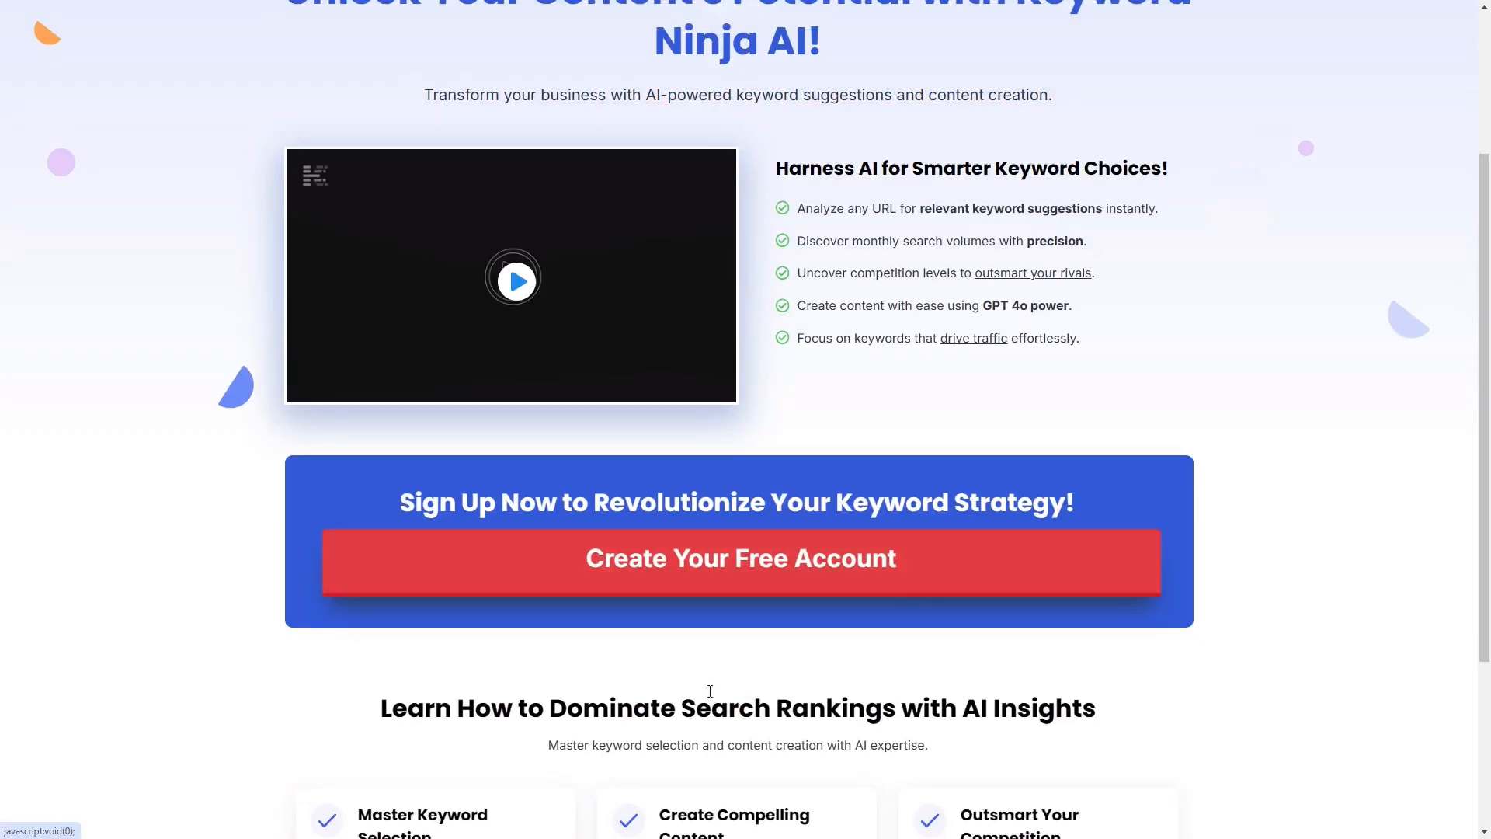
scroll(709, 675, "down", 4)
scroll(709, 689, "up", 7)
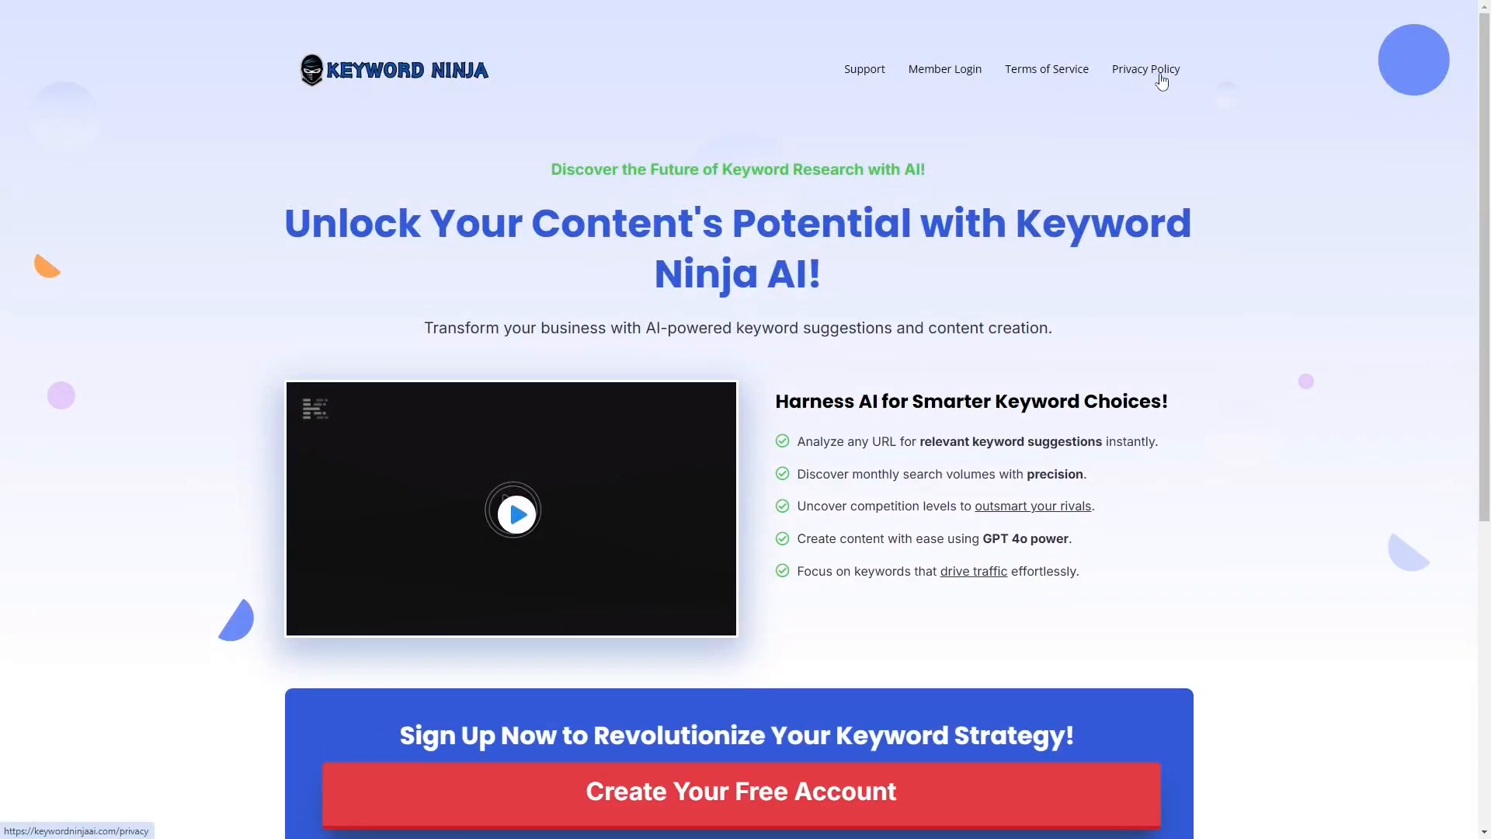
scroll(916, 315, "down", 1)
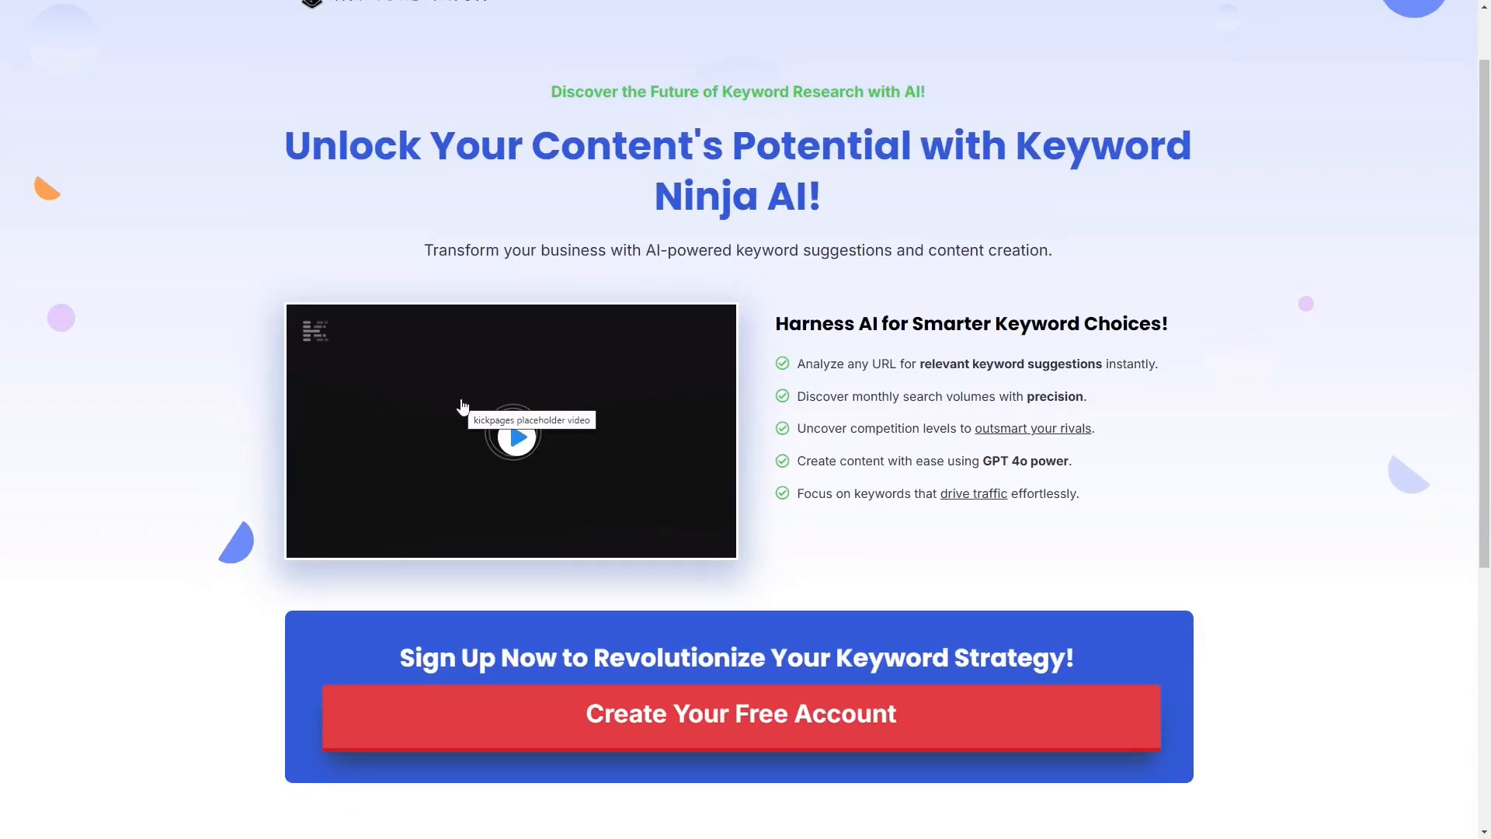
scroll(494, 435, "up", 1)
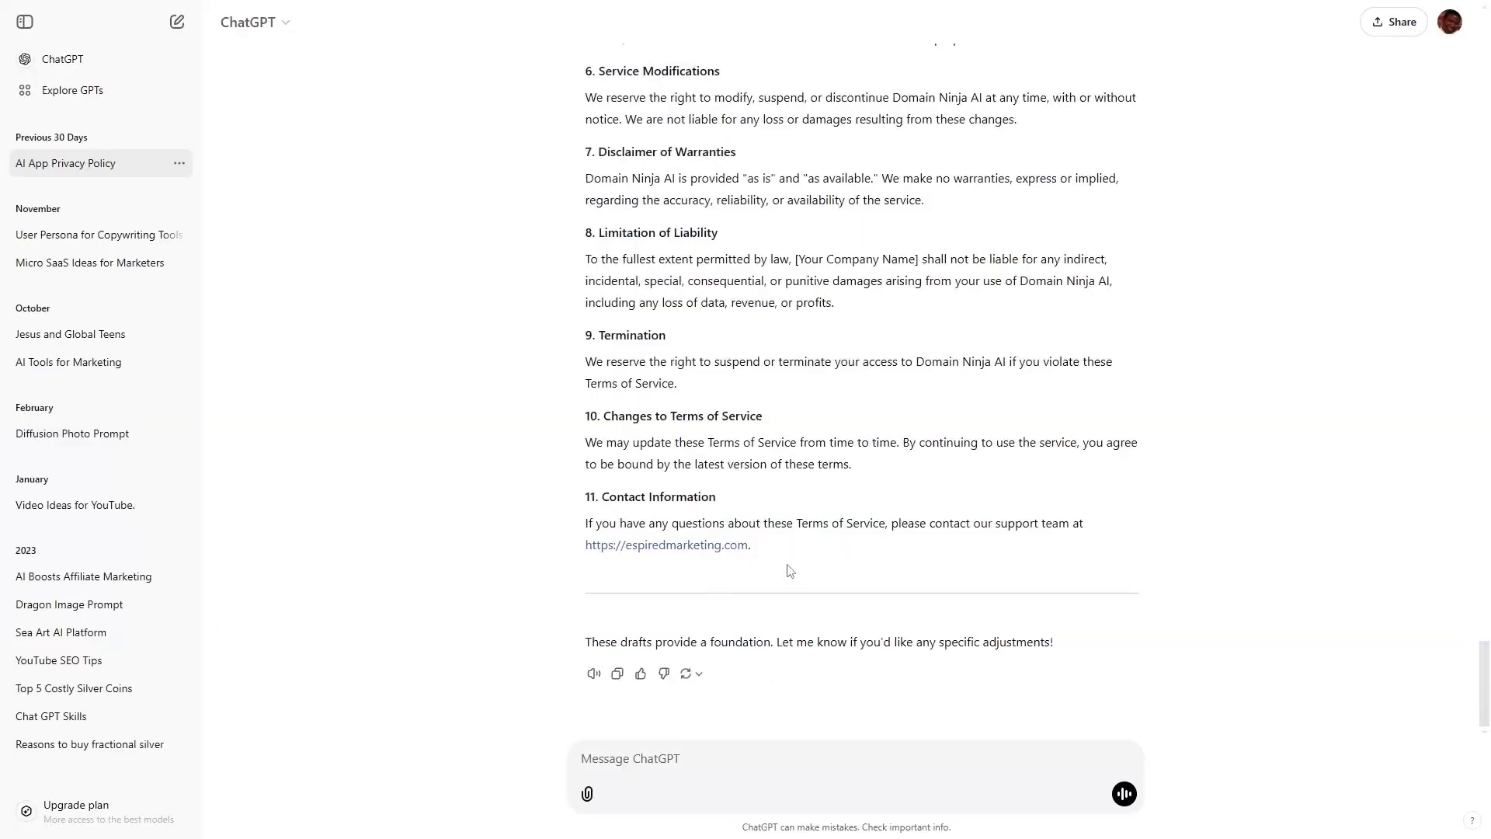
Step: Switch to ChatGPT and review the Domain Ninja AI prompt with its Privacy Policy and Terms of Service drafts as a model
scroll(790, 571, "up", 15)
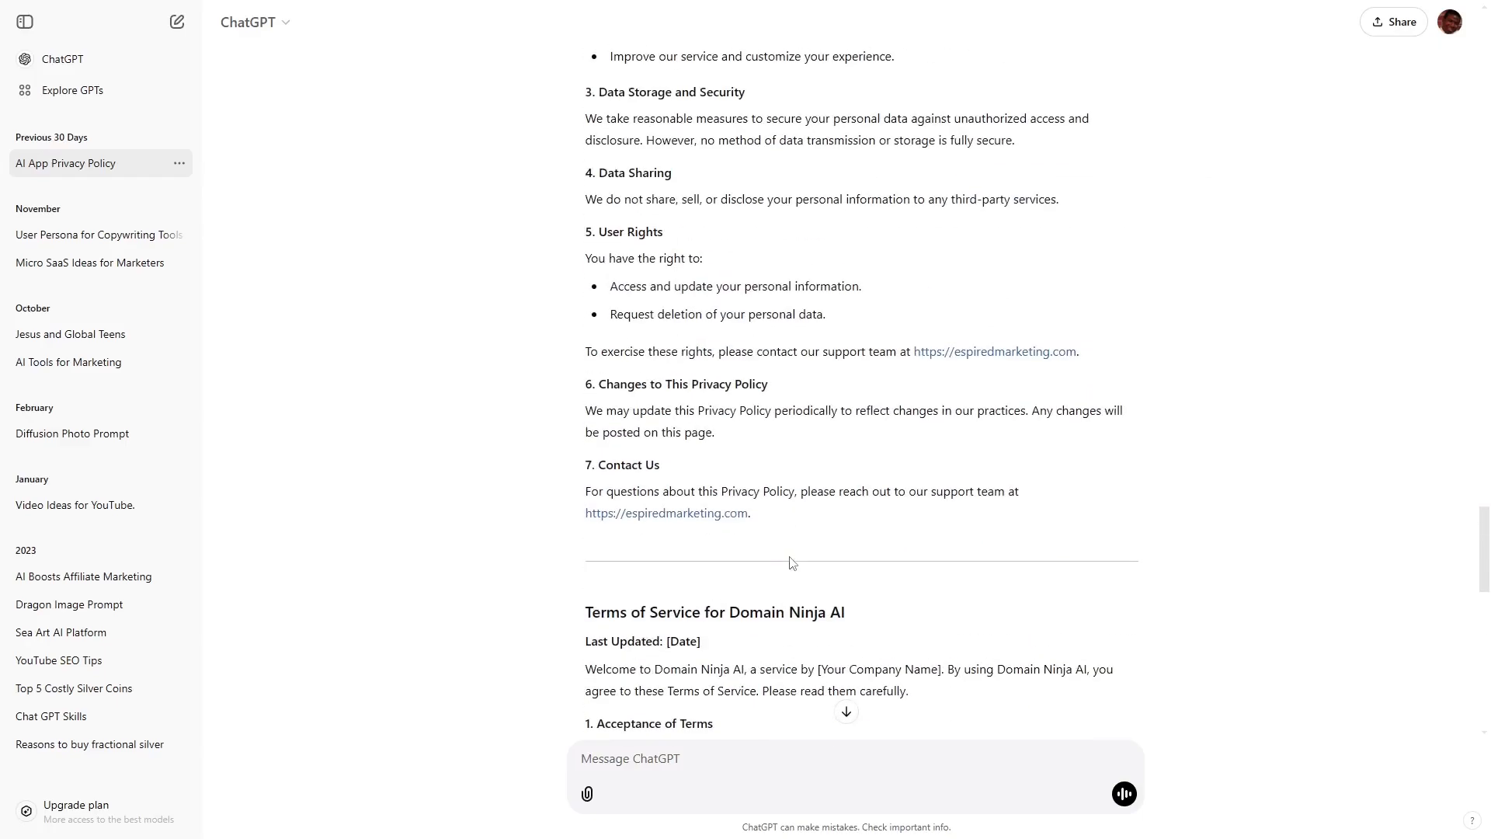
scroll(790, 562, "up", 15)
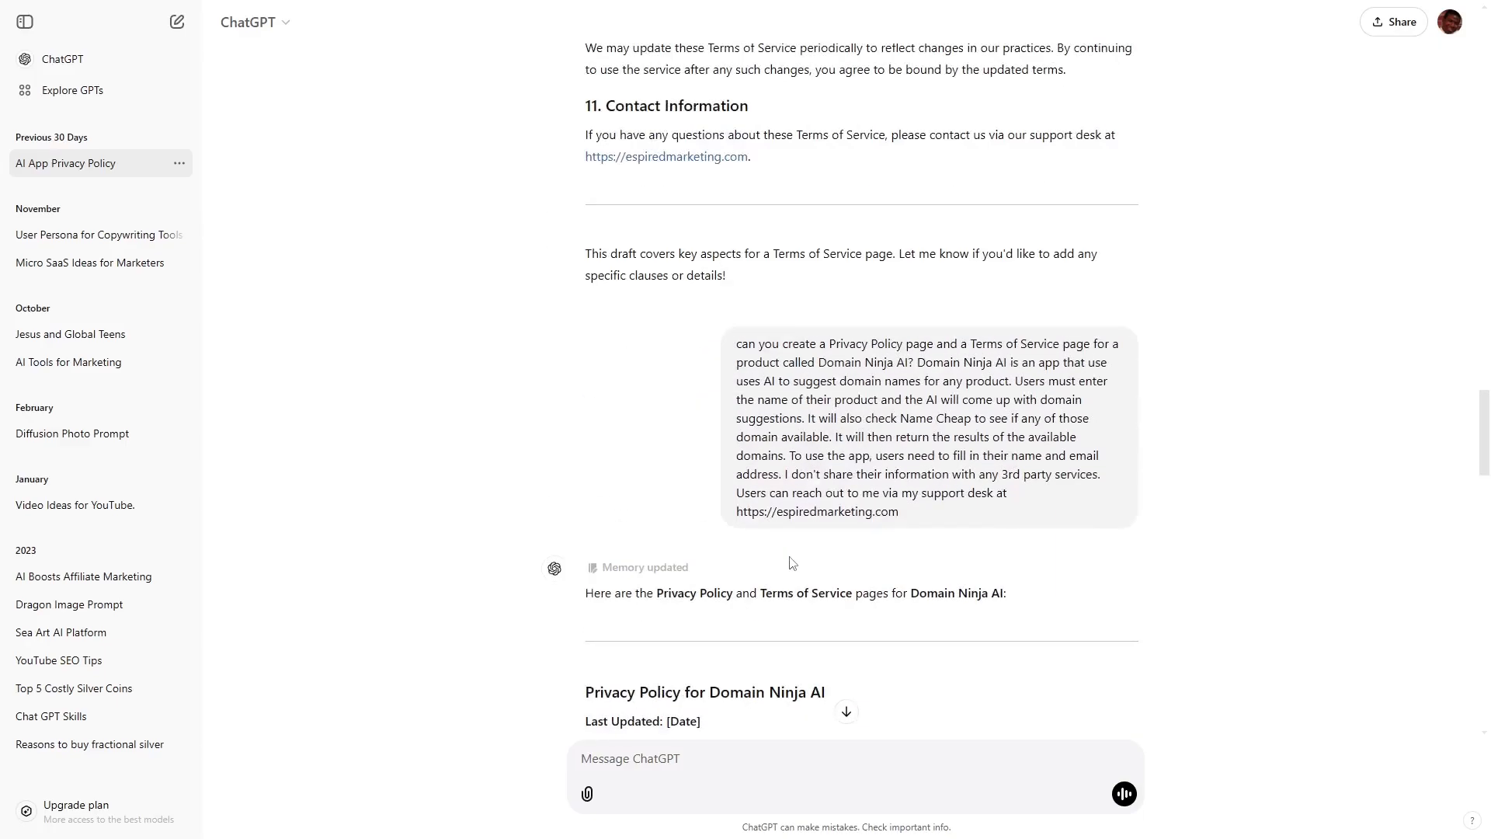
scroll(792, 562, "down", 3)
scroll(654, 458, "down", 2)
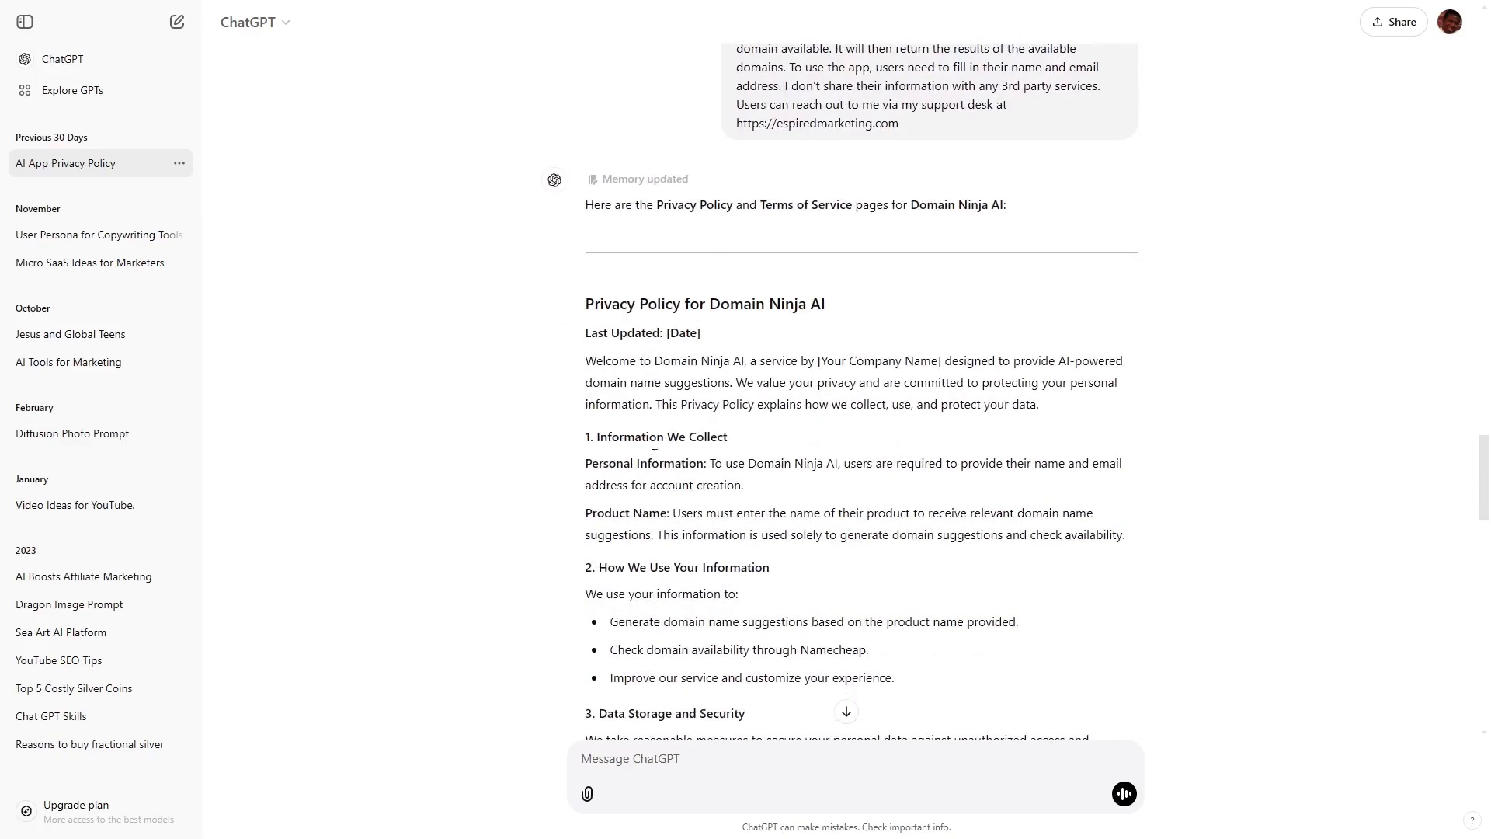
scroll(667, 400, "down", 9)
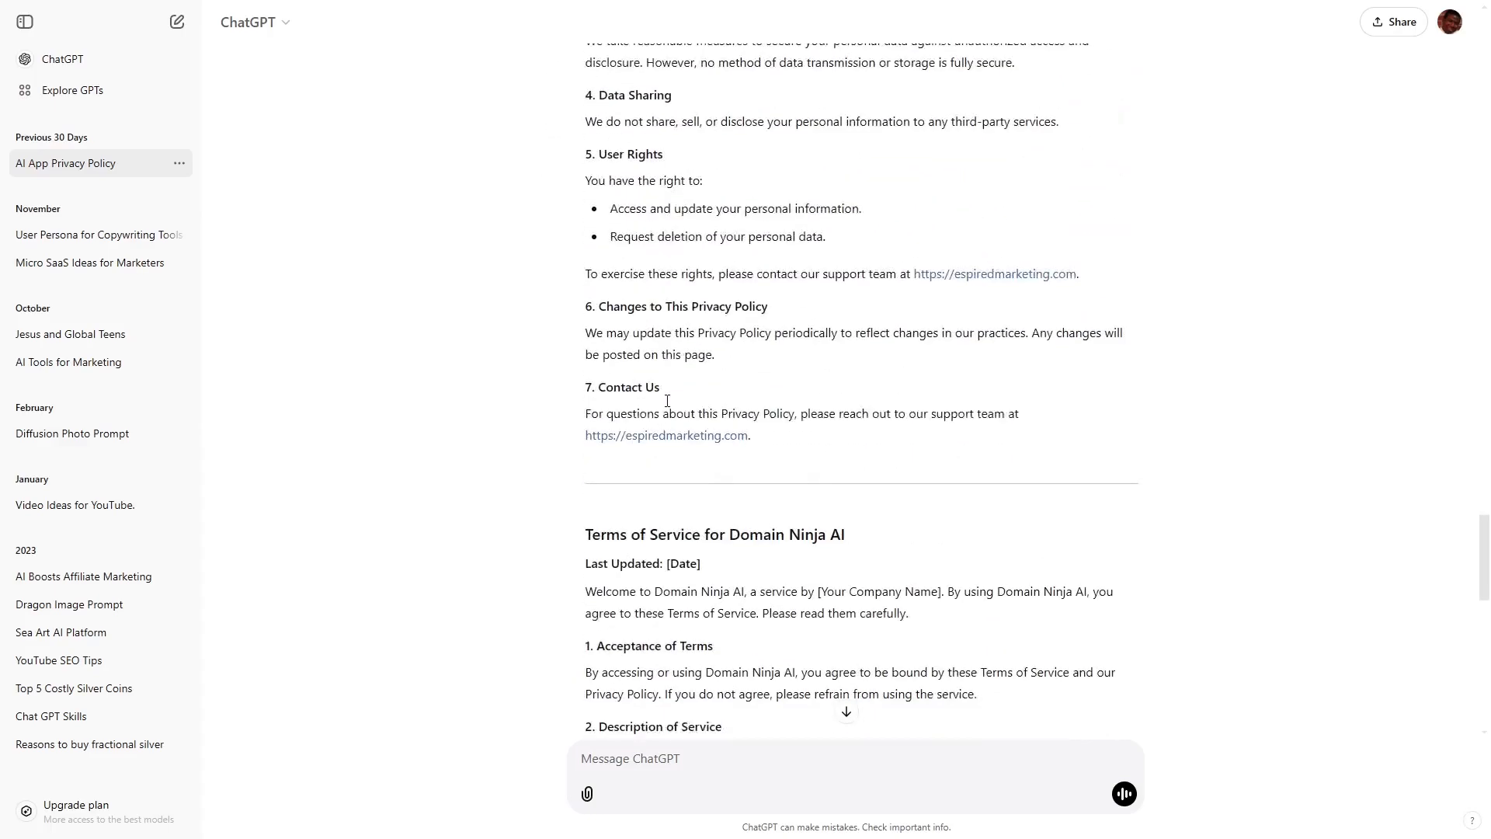
scroll(602, 474, "up", 13)
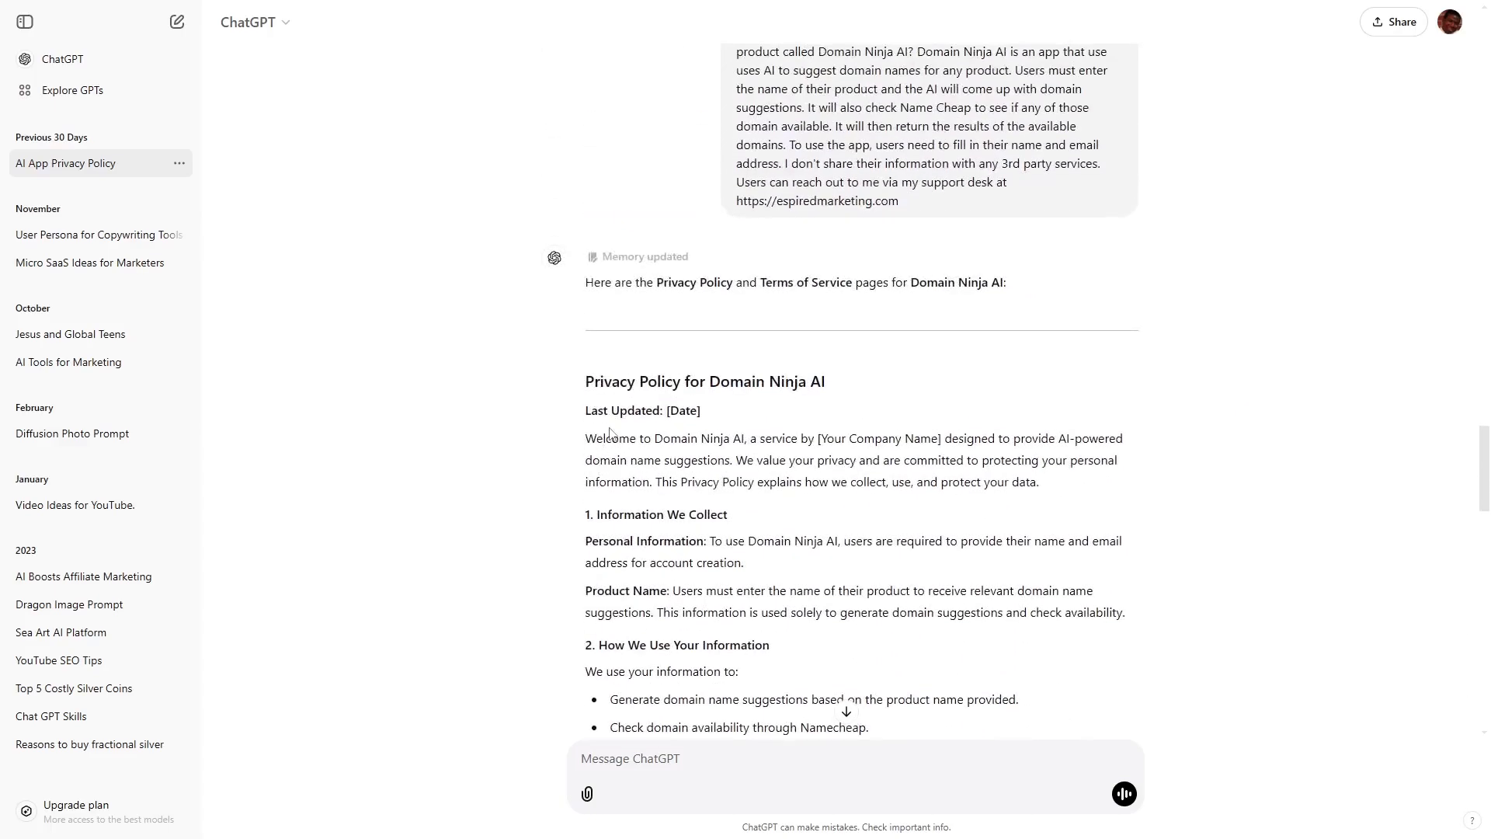
scroll(610, 433, "down", 20)
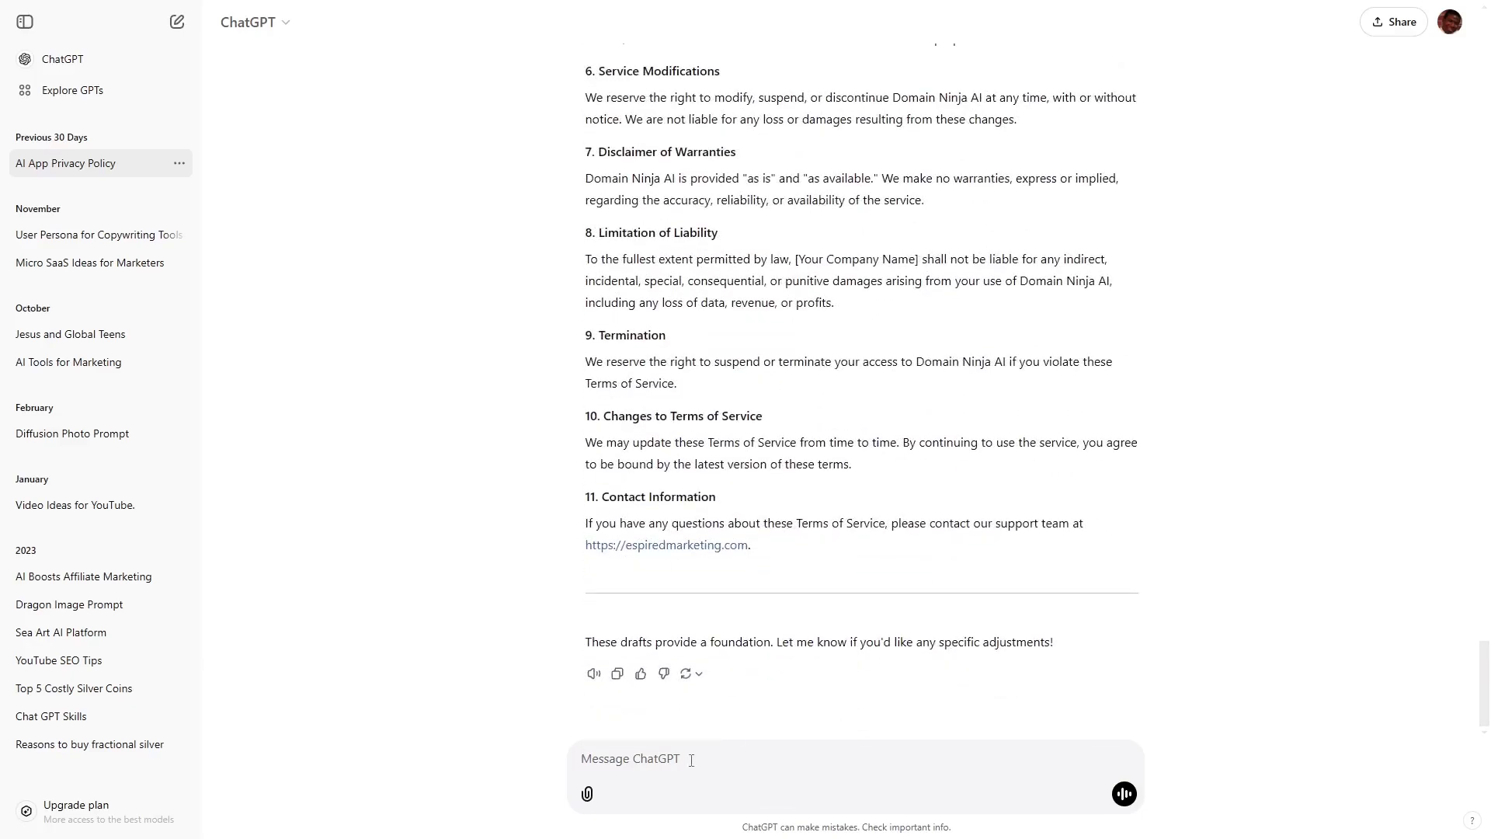
scroll(506, 487, "up", 4)
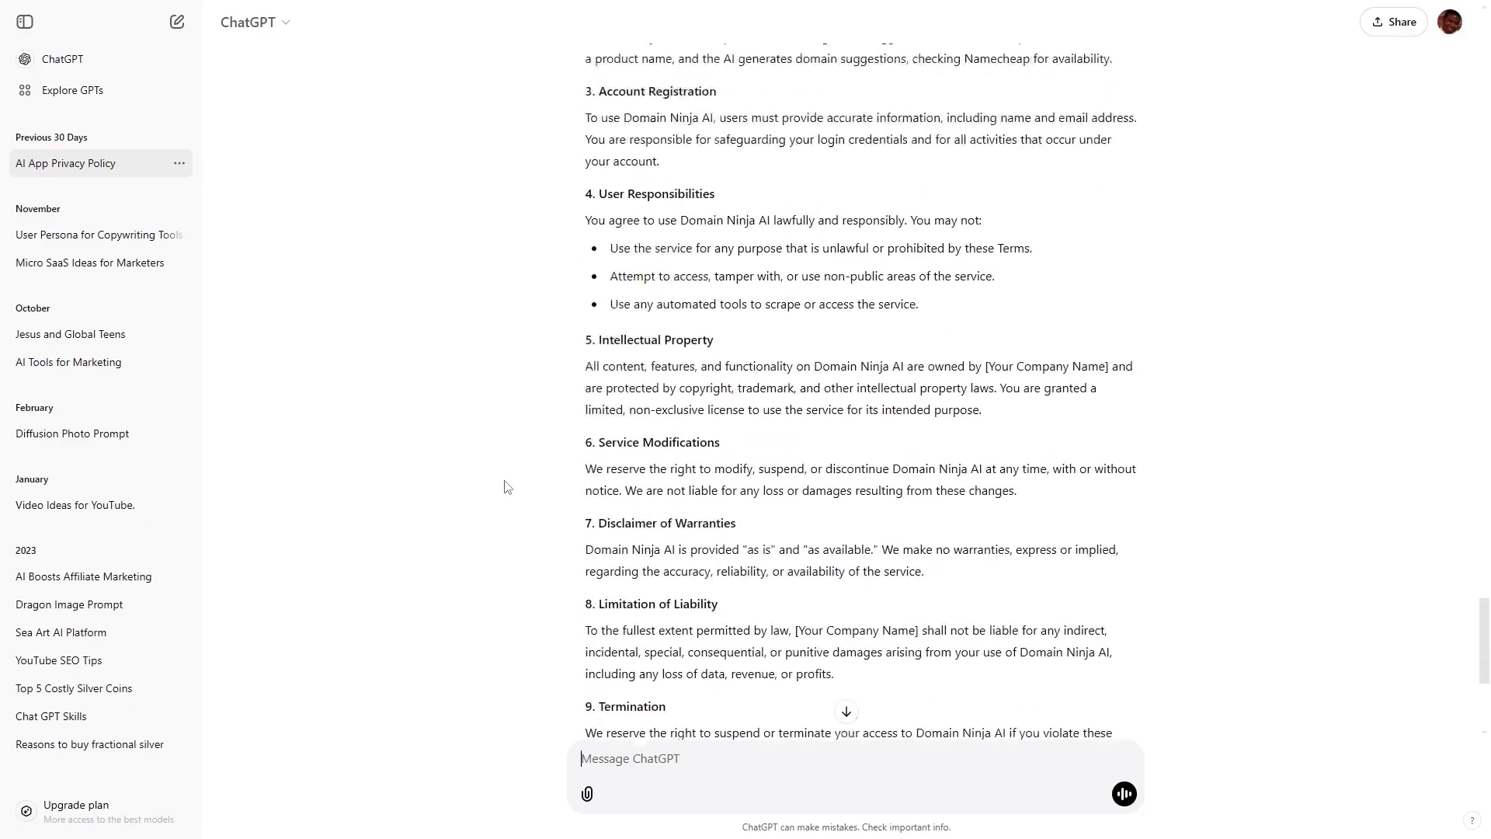
scroll(507, 487, "up", 10)
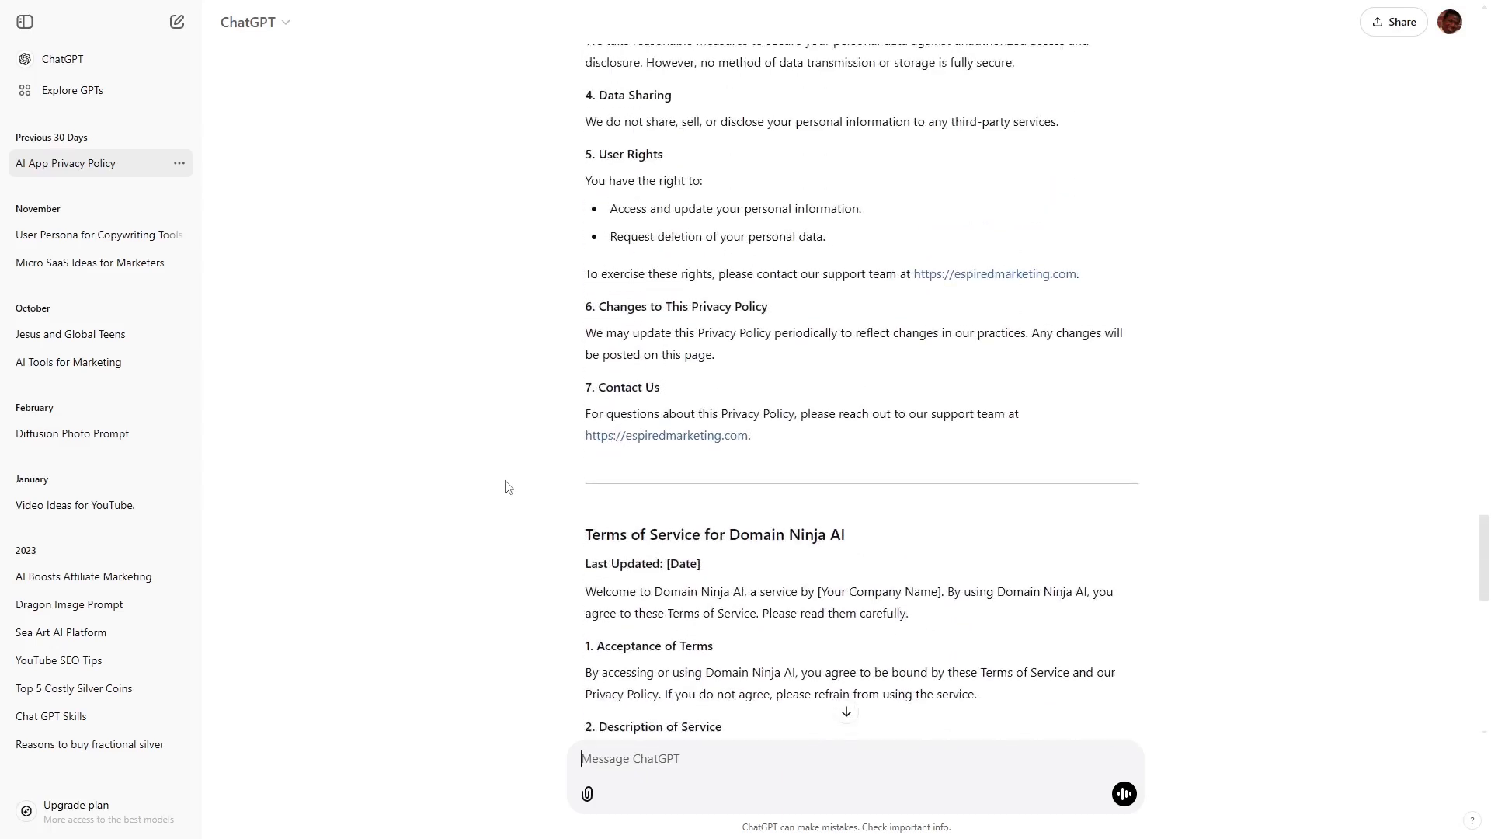
scroll(506, 487, "down", 3)
scroll(695, 512, "down", 15)
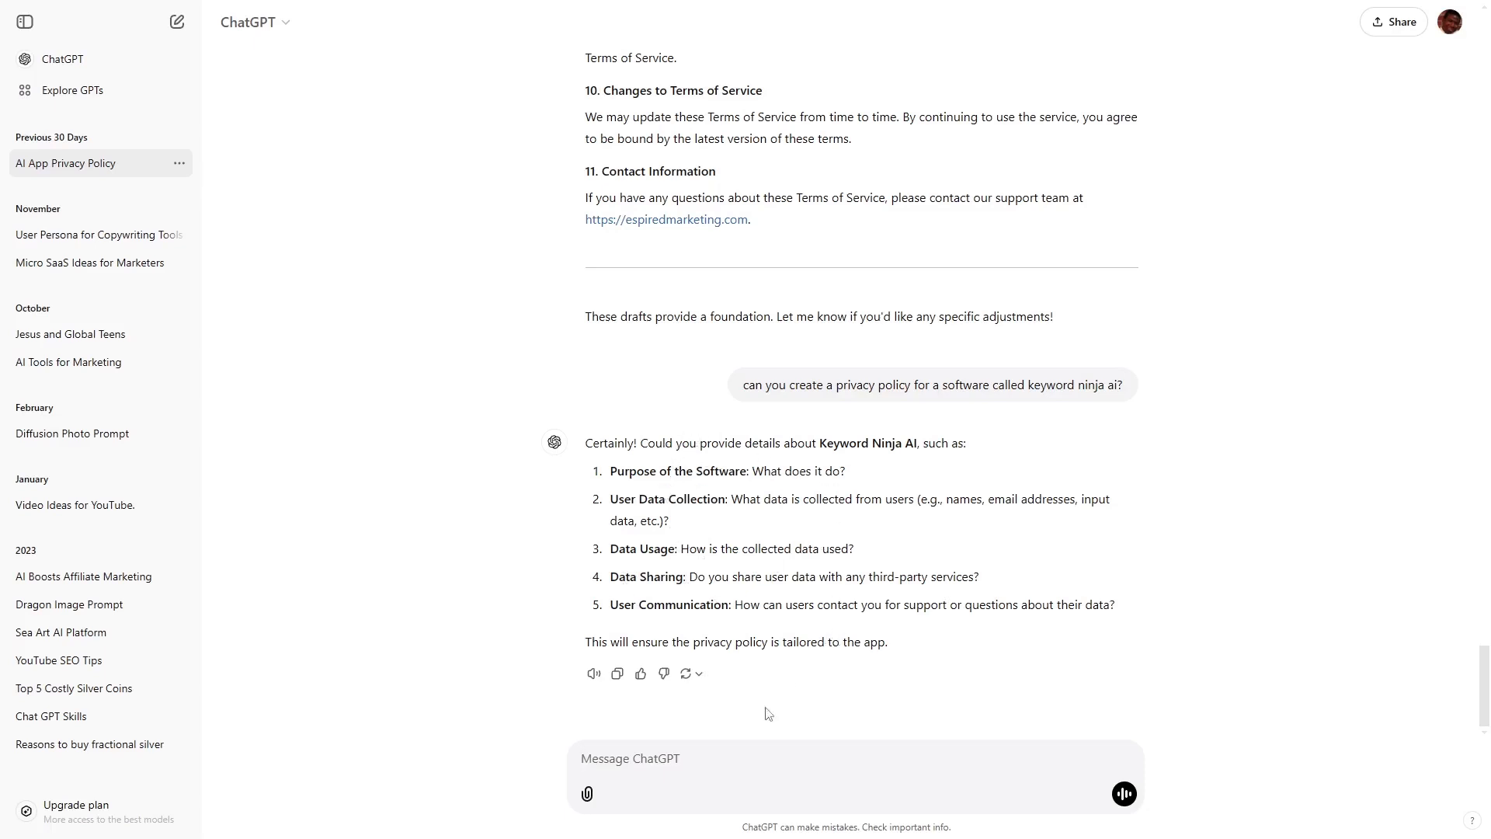
Step: Describe Keyword Ninja AI's purpose, required user data, GetResponse use and espiredmarketing.com support desk, removing the stray "to" before "for questions"
type("Keyword ninja ai is a keyword research tool that uses chat gpt to come up with keyword suggestions and content relevant to those keywords. Users will need to use their name and email address in order to create an account. they will also need to provide a URL to their website in for the software to analyze the keyword data suggest keyword data relevant to their website. I use a 3rd party autoresponder called GetResponse in order to contact the members who sign up. Members can send in a support ticket at https://espiredmarketing.com/ to for questions about their data.")
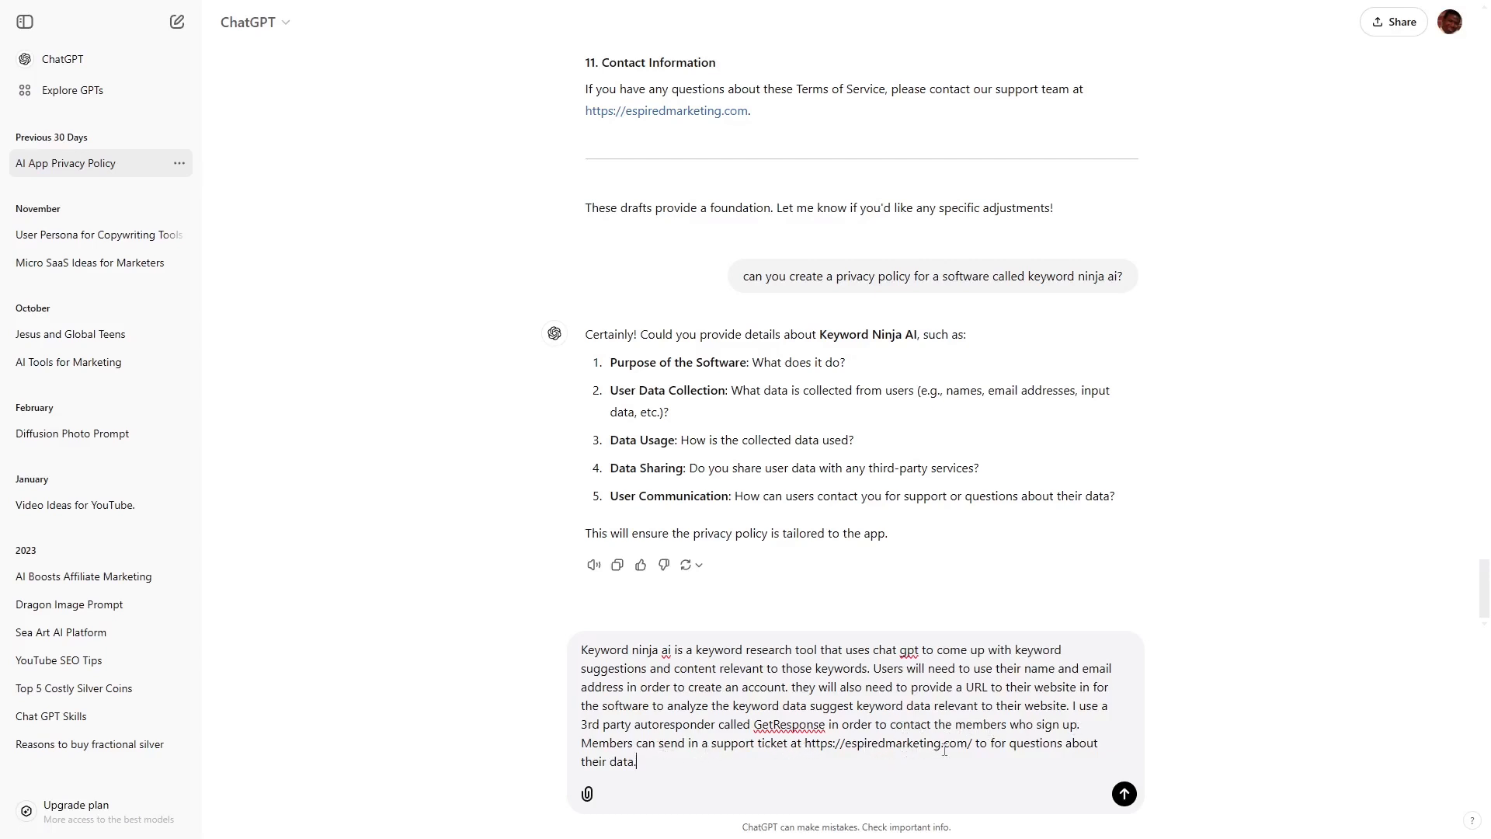
left_click(991, 743)
key("BackSpace")
key("BackSpace")
key("BackSpace")
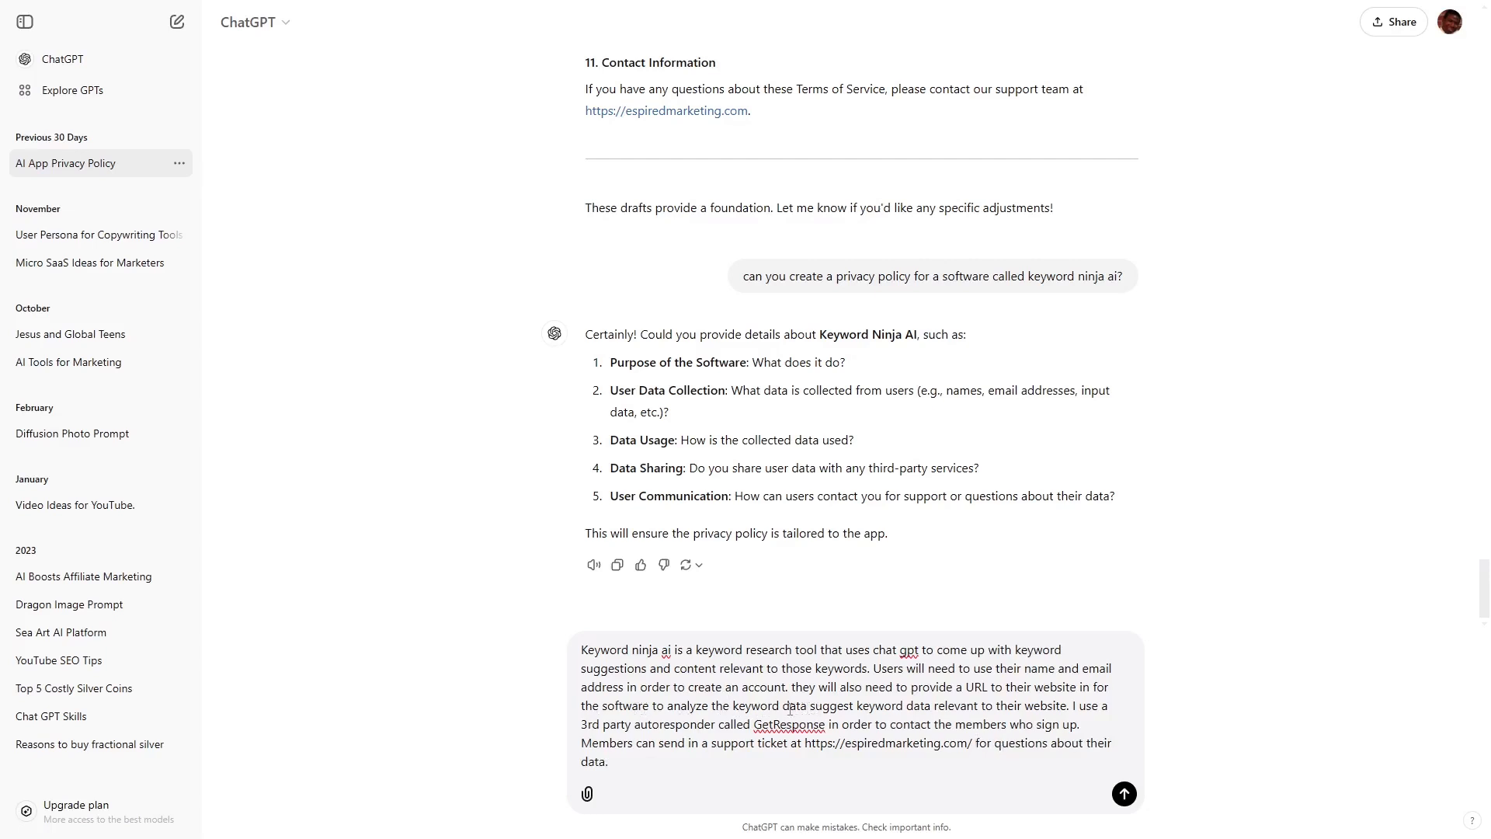
Step: Correct the description to read "analyze the keyword and suggest keyword data" and submit it for the privacy policy
left_click(817, 700)
key("BackSpace")
key("BackSpace")
key("BackSpace")
key("BackSpace")
key("BackSpace")
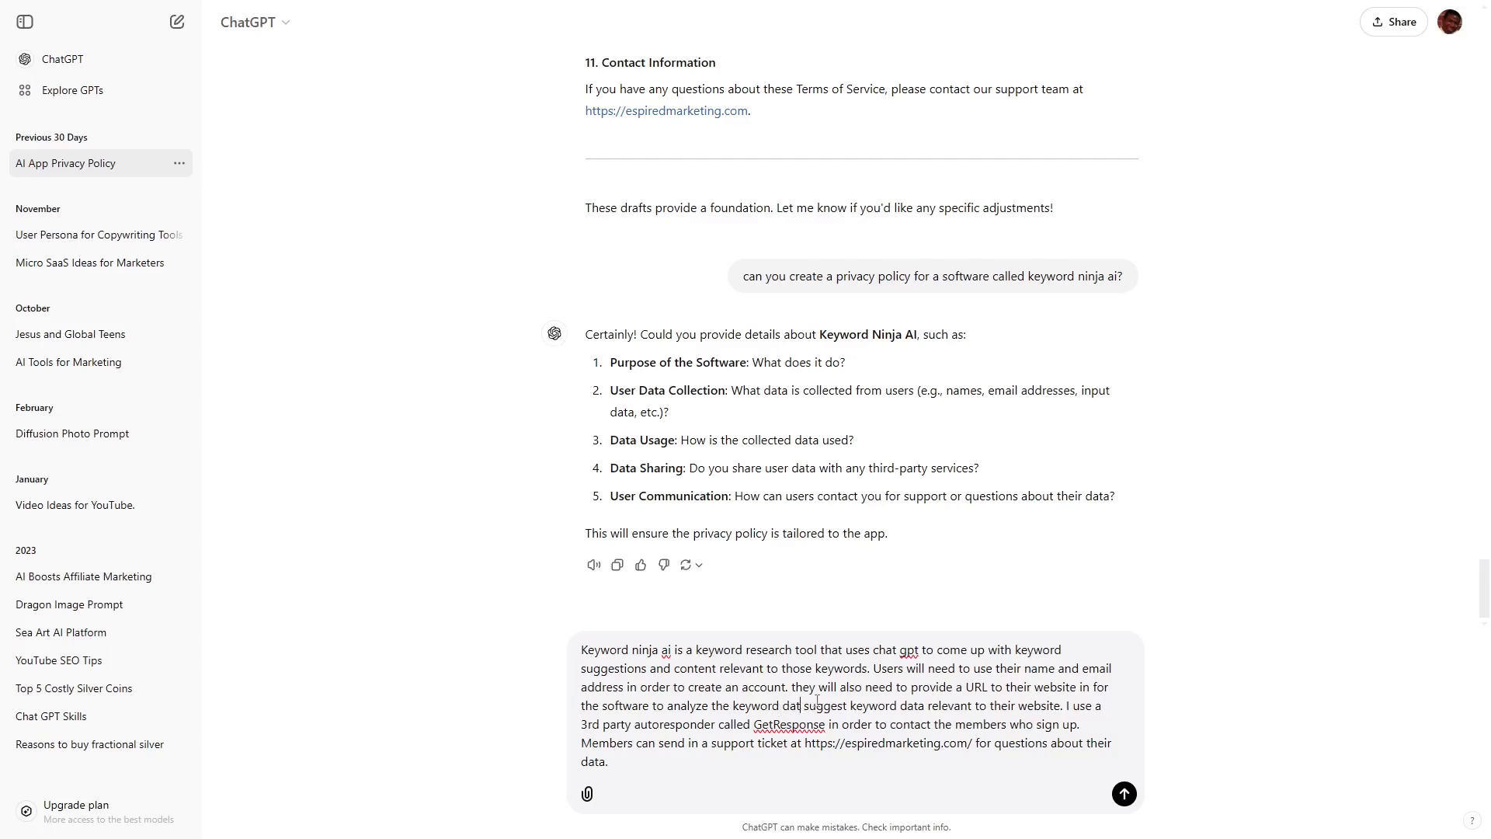
type("and")
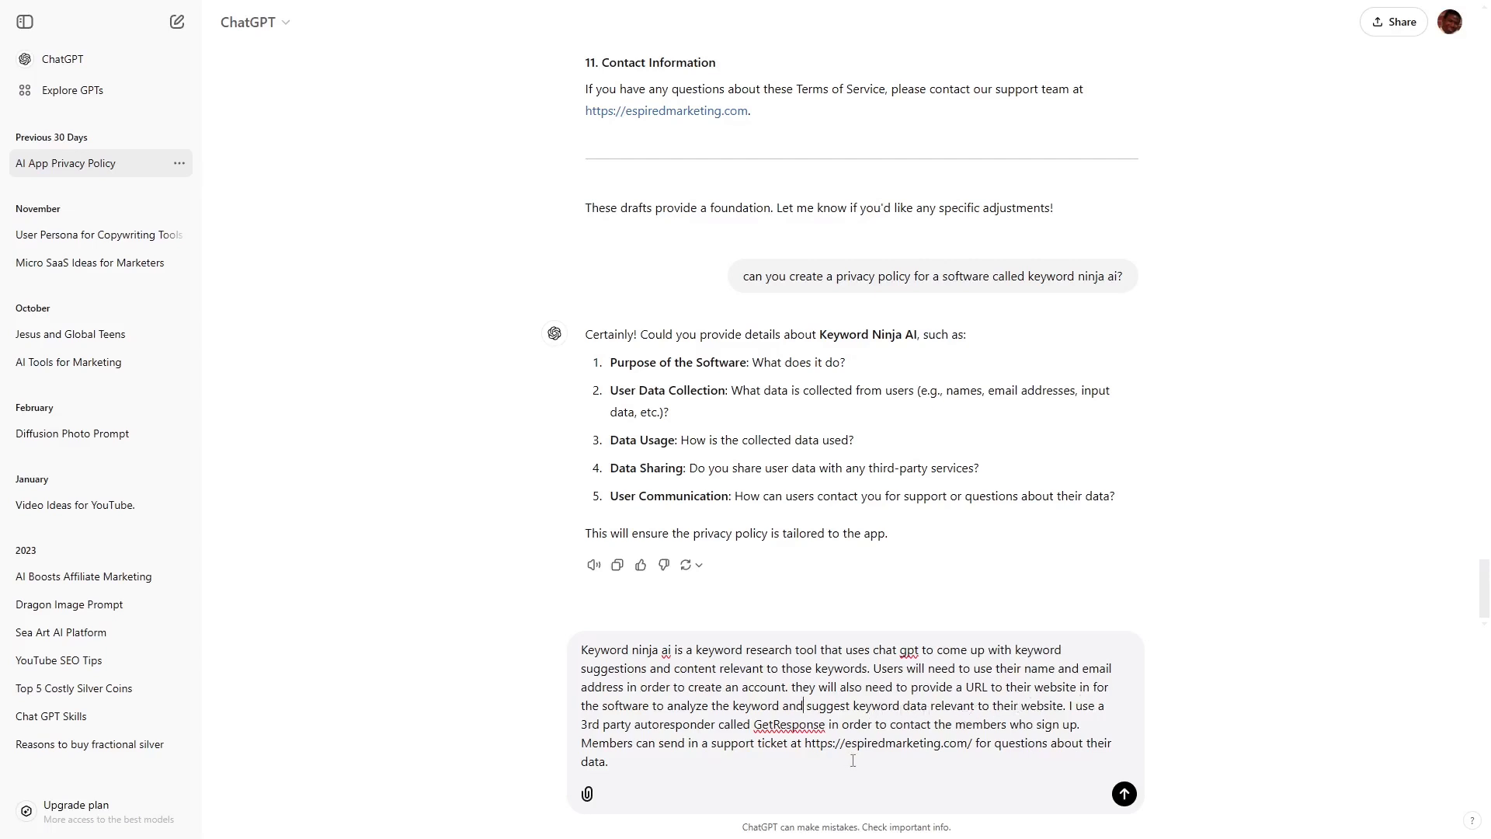
key("Return")
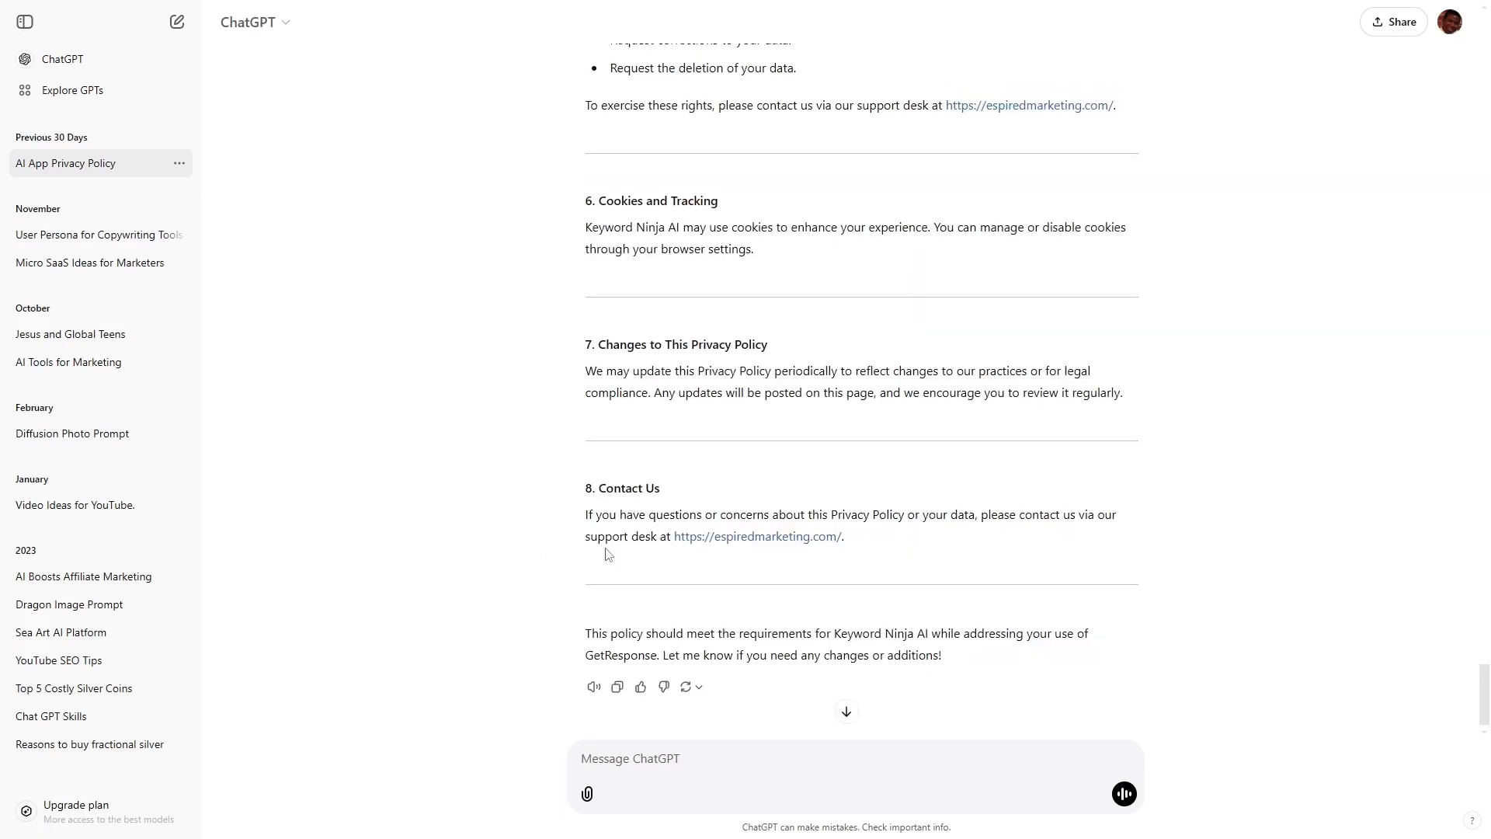
Step: Examine the Keyword Ninja AI privacy policy's introduction, company name placeholder and Information We Collect section
scroll(608, 553, "up", 15)
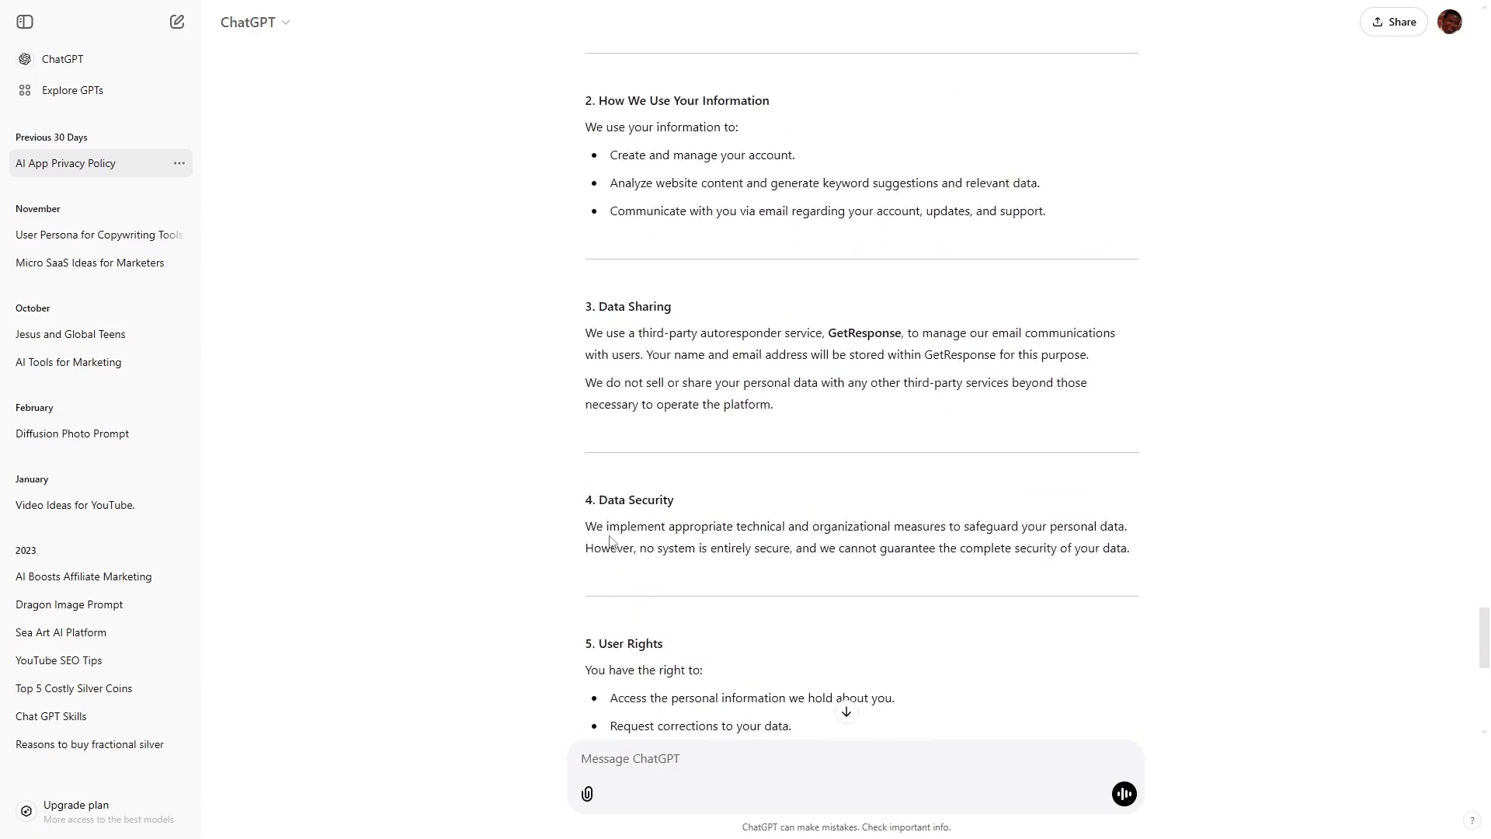
scroll(610, 536, "up", 4)
scroll(614, 435, "down", 4)
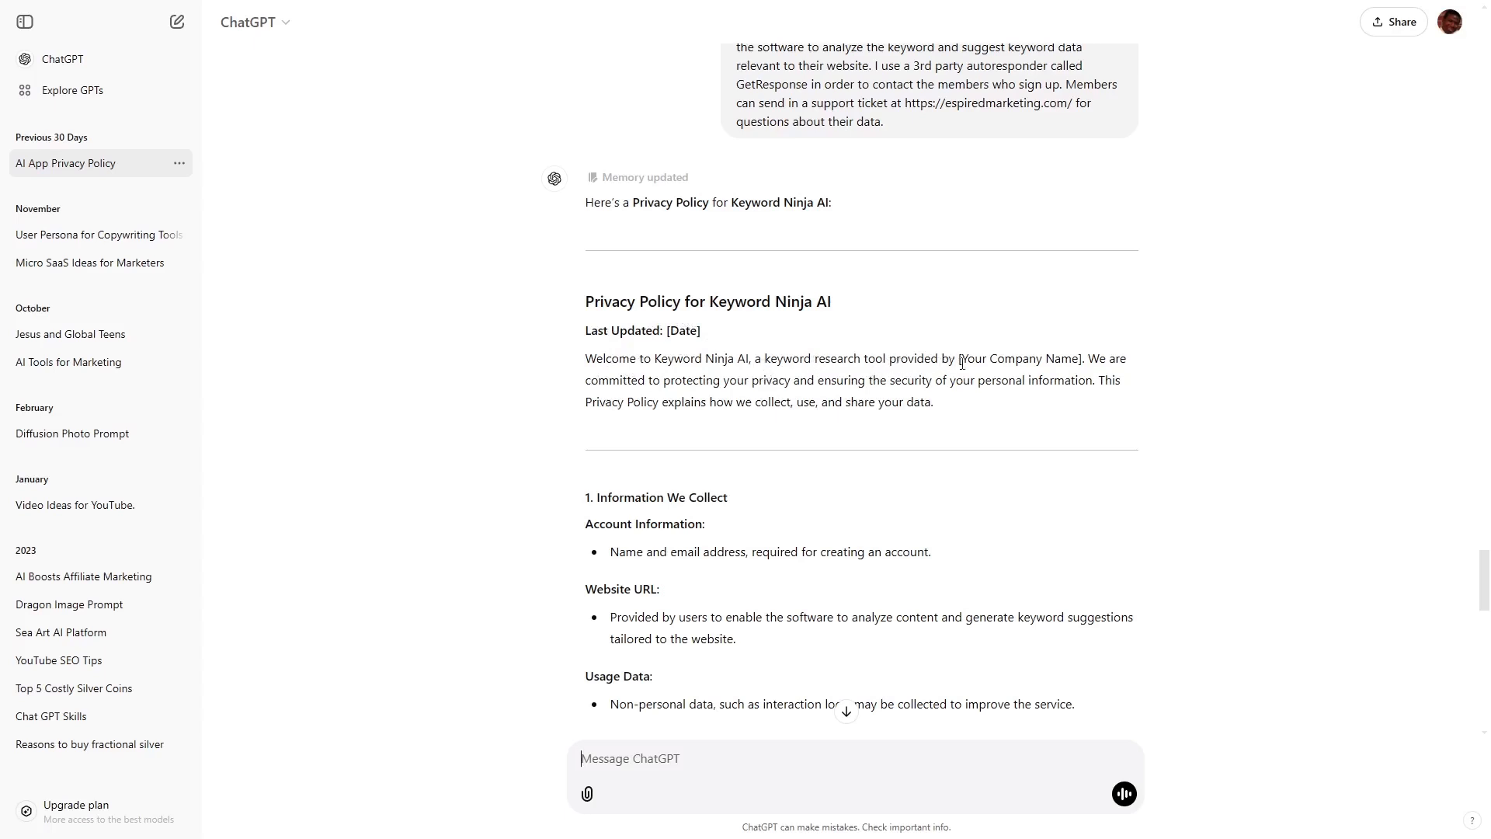
left_click_drag(963, 363, 1084, 364)
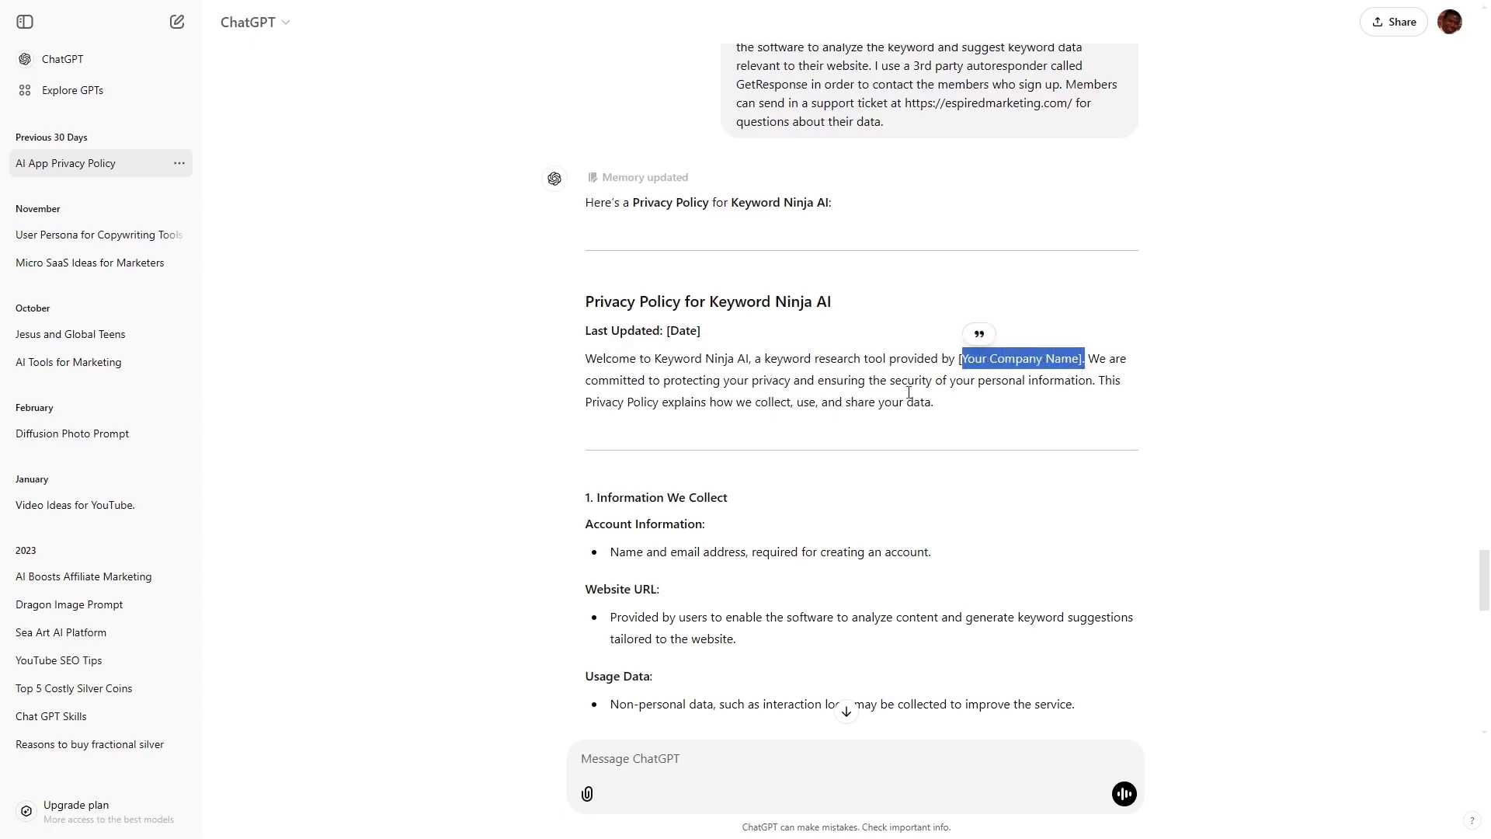
left_click(794, 385)
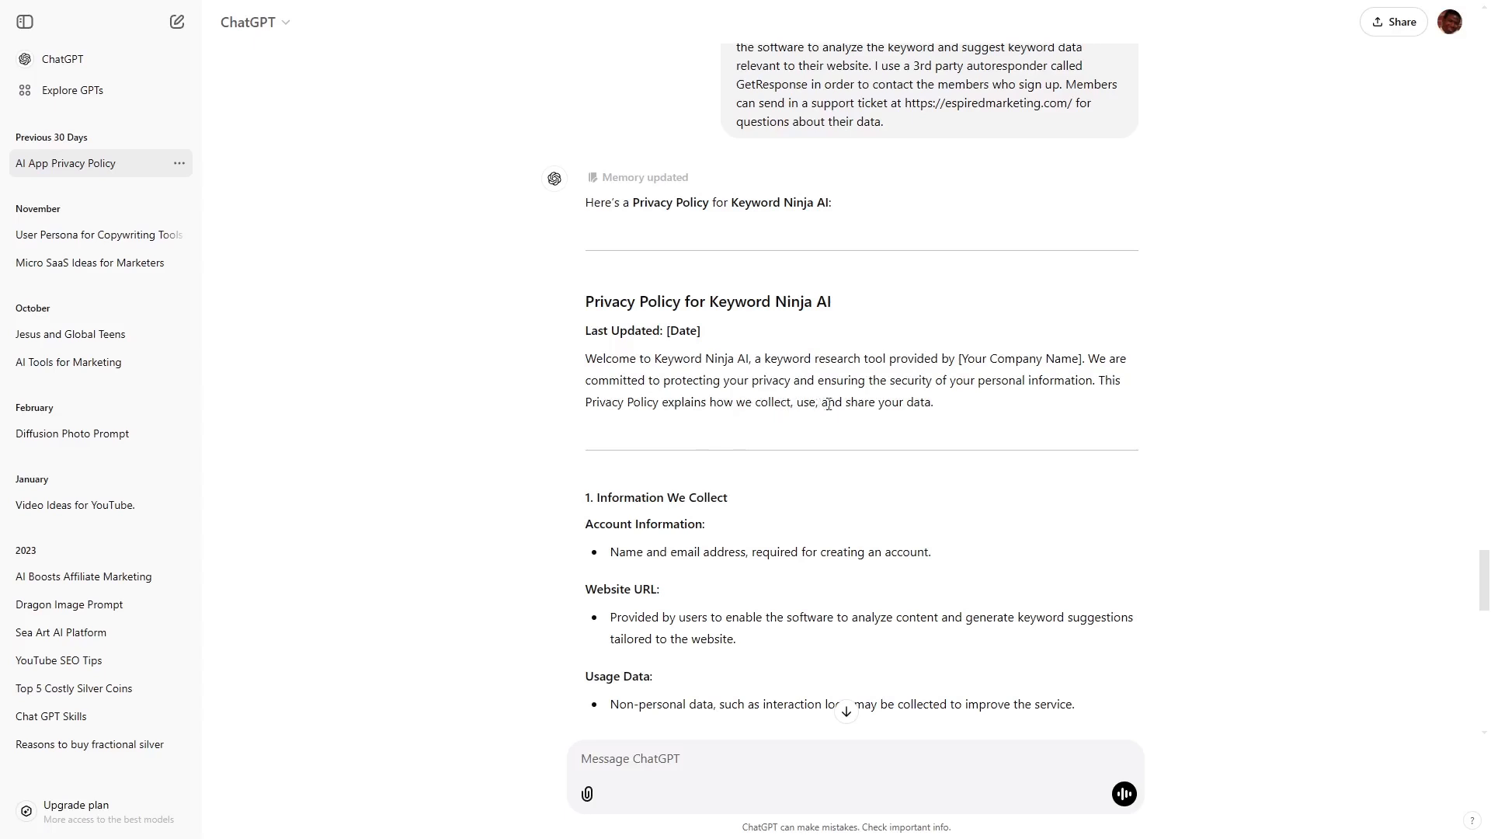
scroll(803, 522, "down", 2)
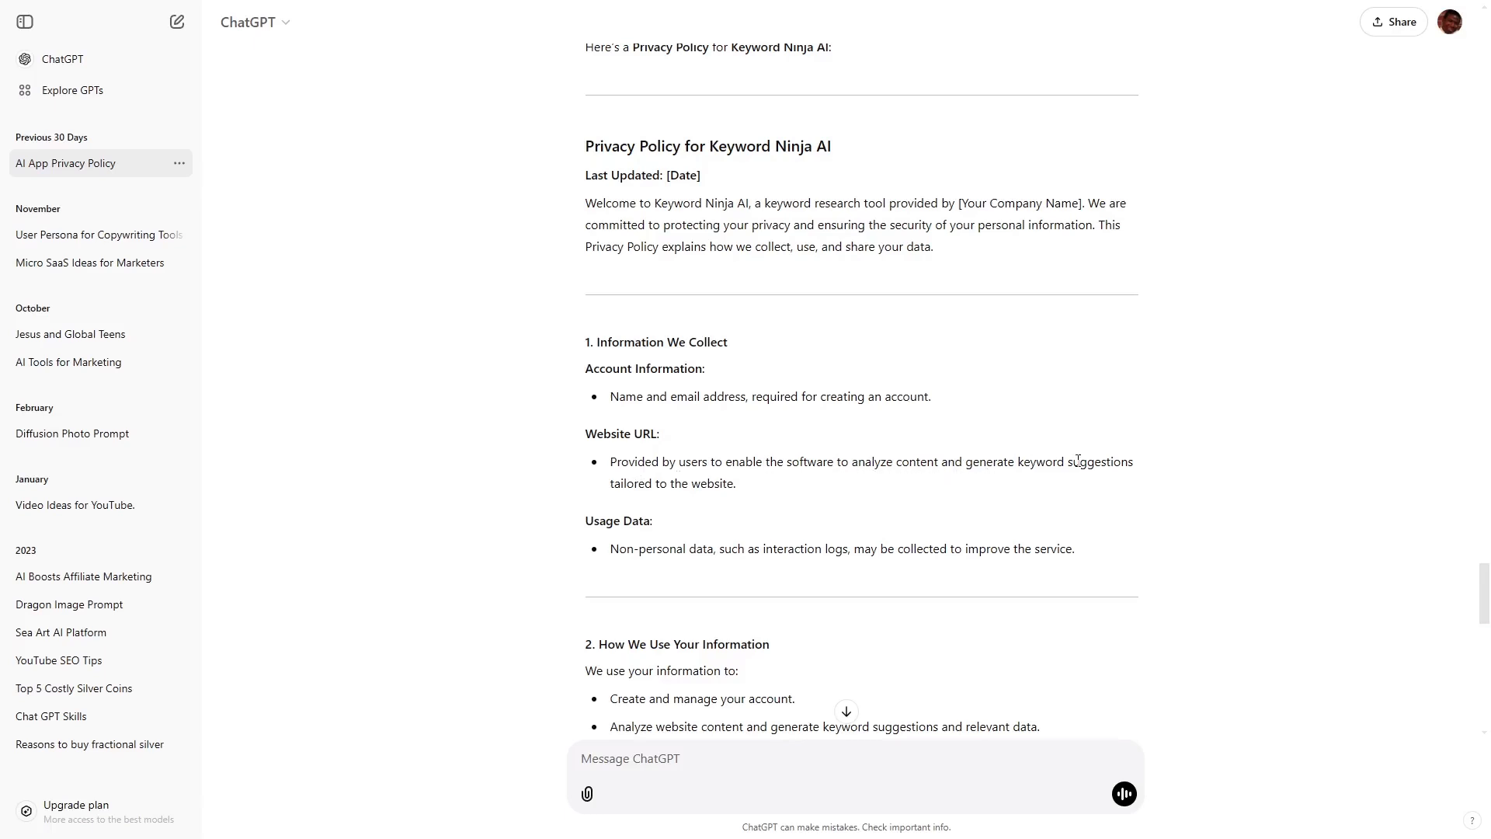
scroll(676, 495, "down", 2)
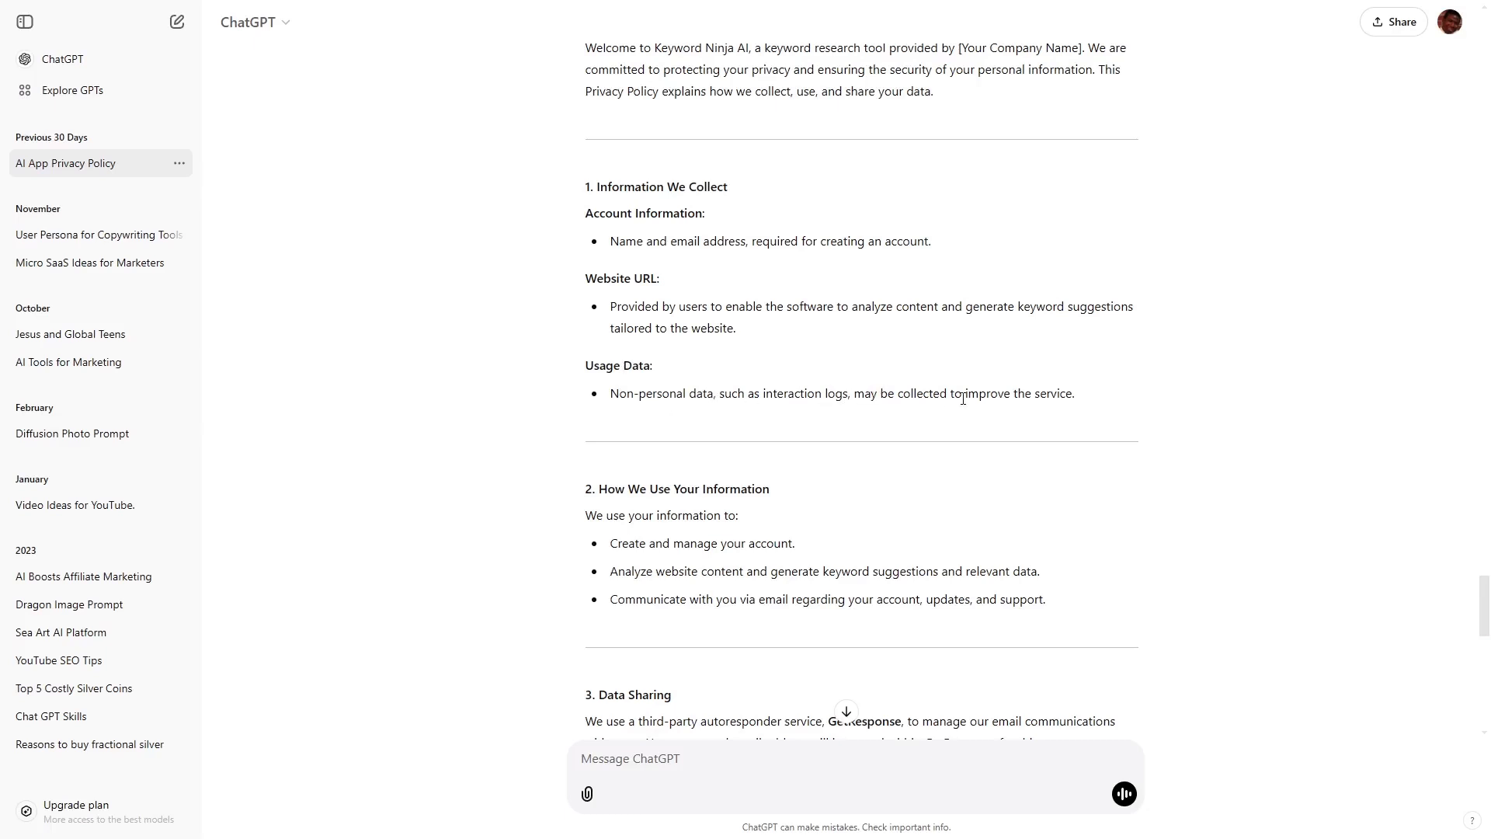
Step: Read the privacy policy's remaining sections, from How We Use Your Information through Data Sharing and User Rights to Contact Us
scroll(909, 469, "down", 2)
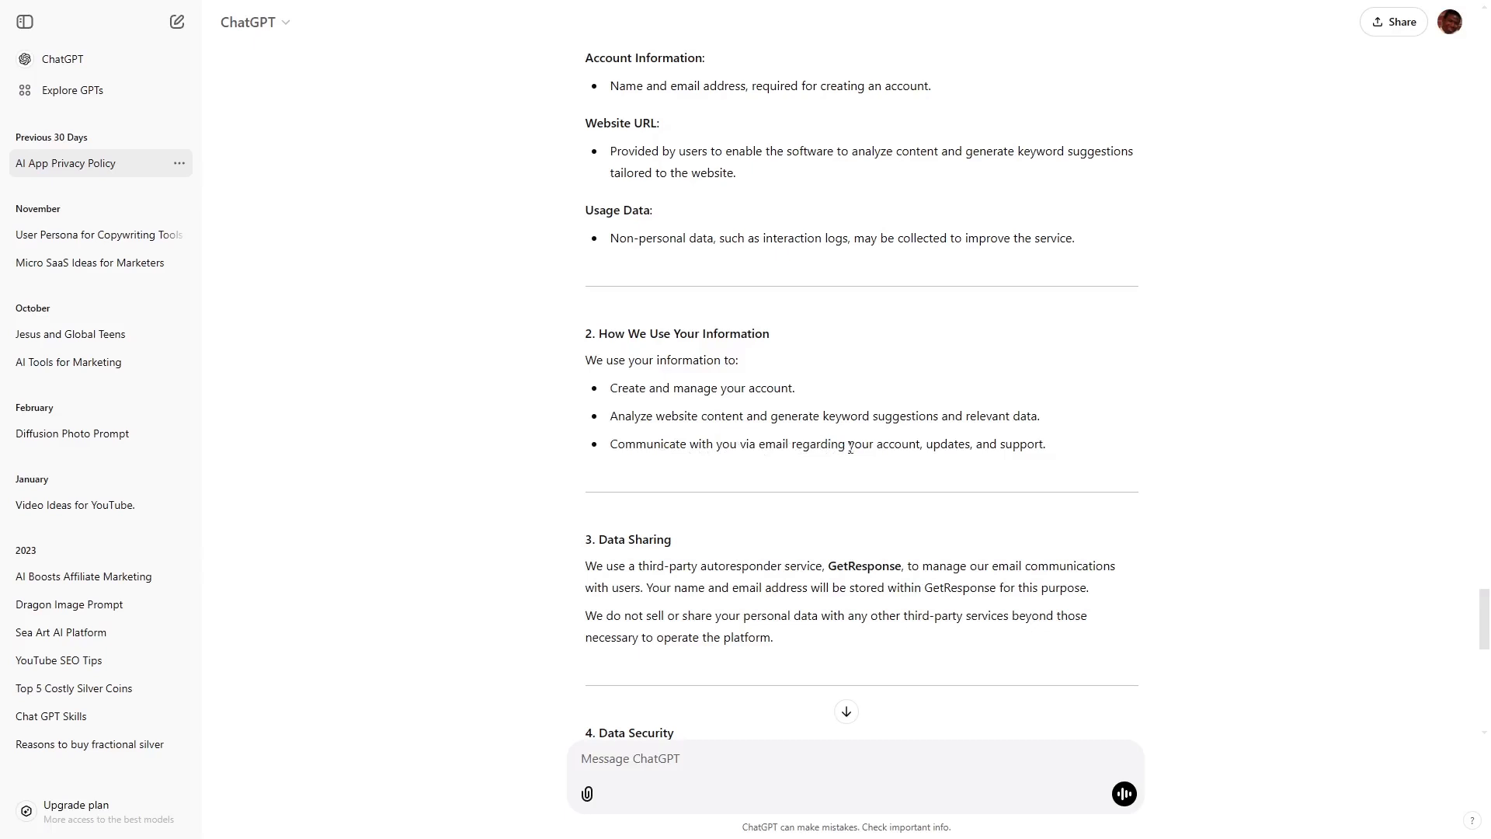
scroll(922, 471, "down", 3)
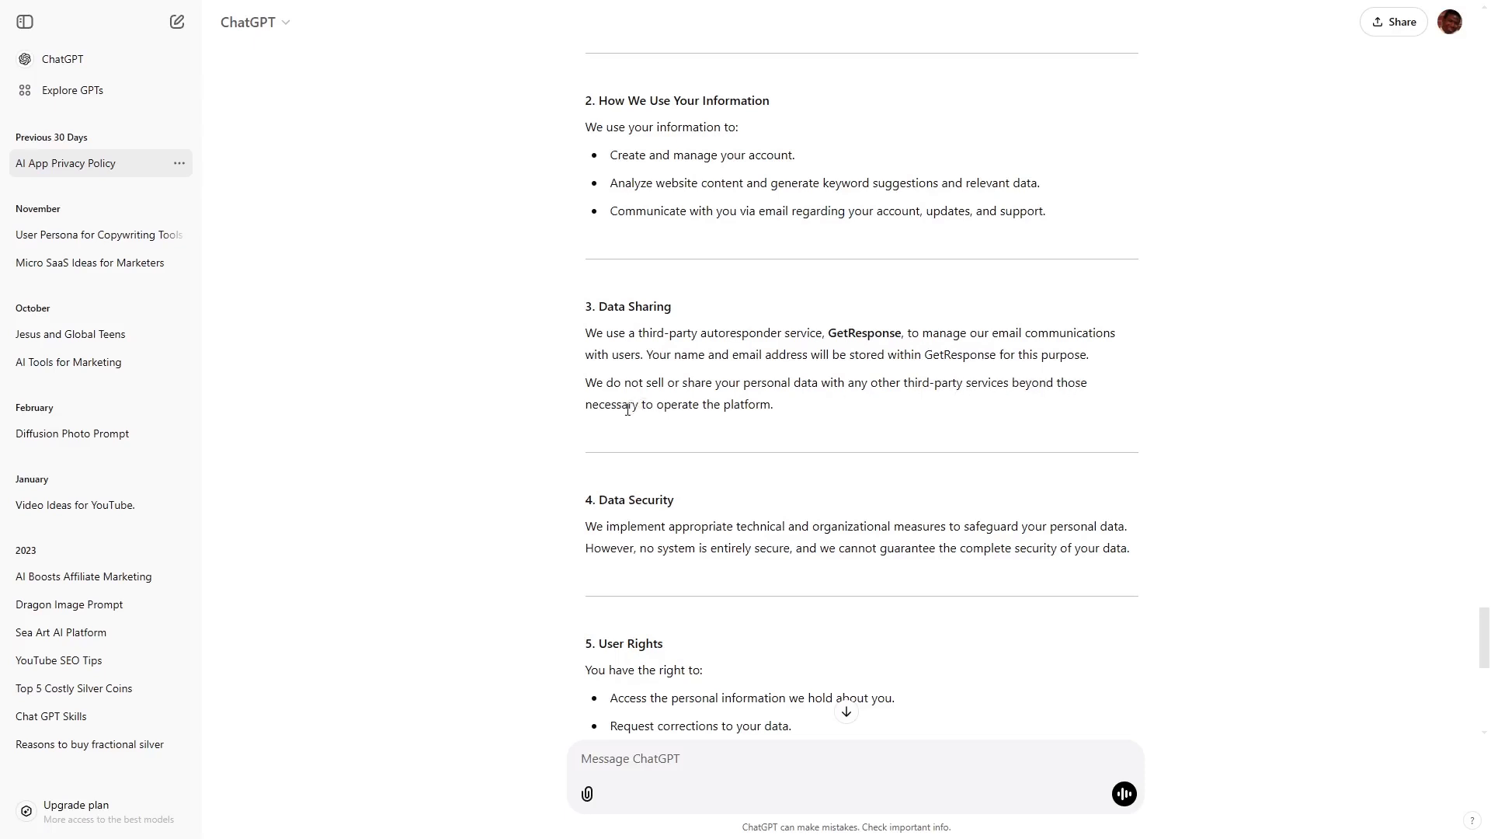
scroll(699, 419, "down", 2)
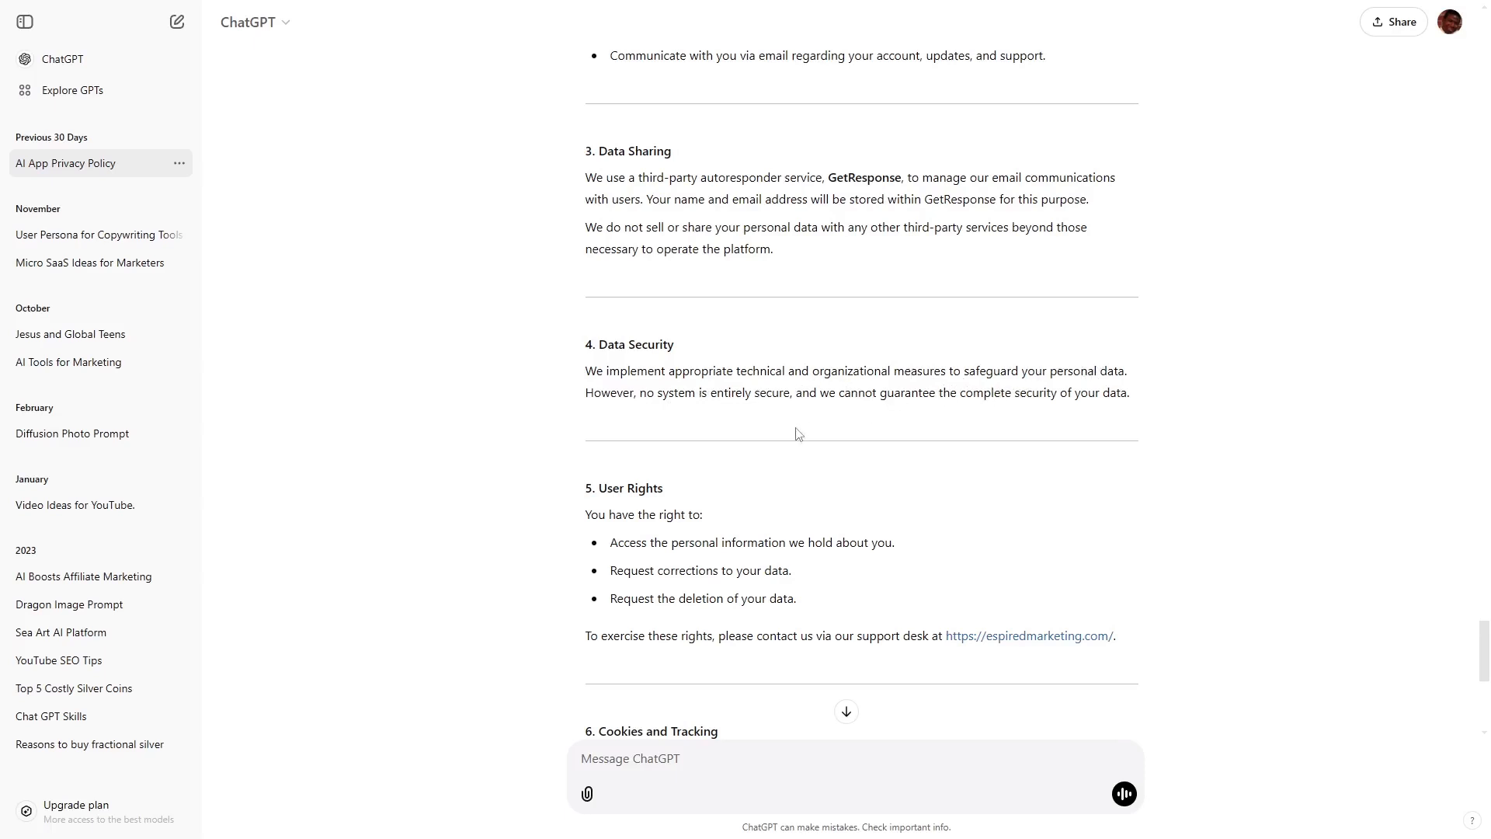
scroll(800, 434, "down", 2)
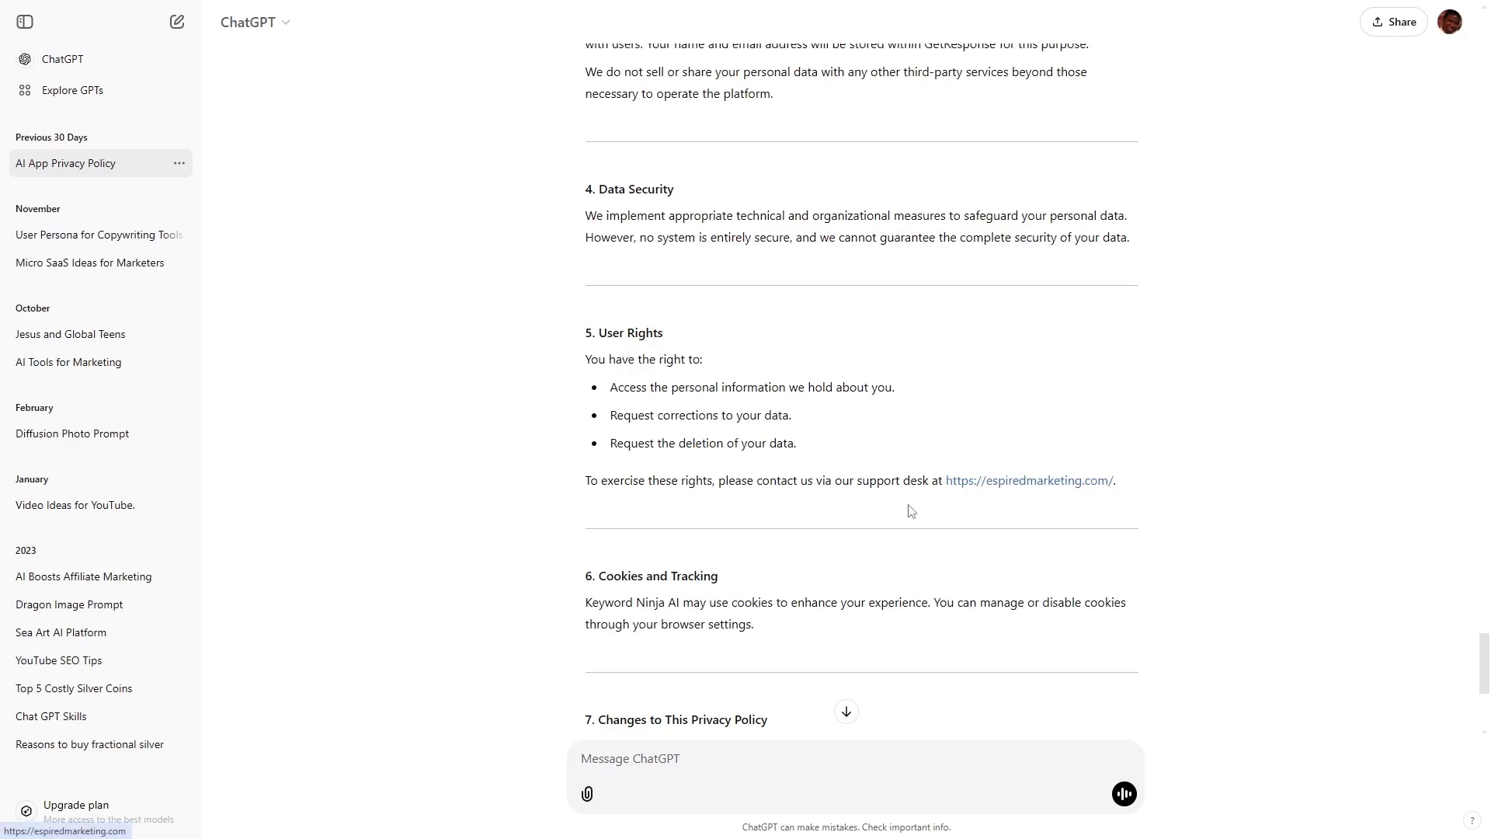
scroll(907, 510, "down", 2)
scroll(911, 510, "down", 1)
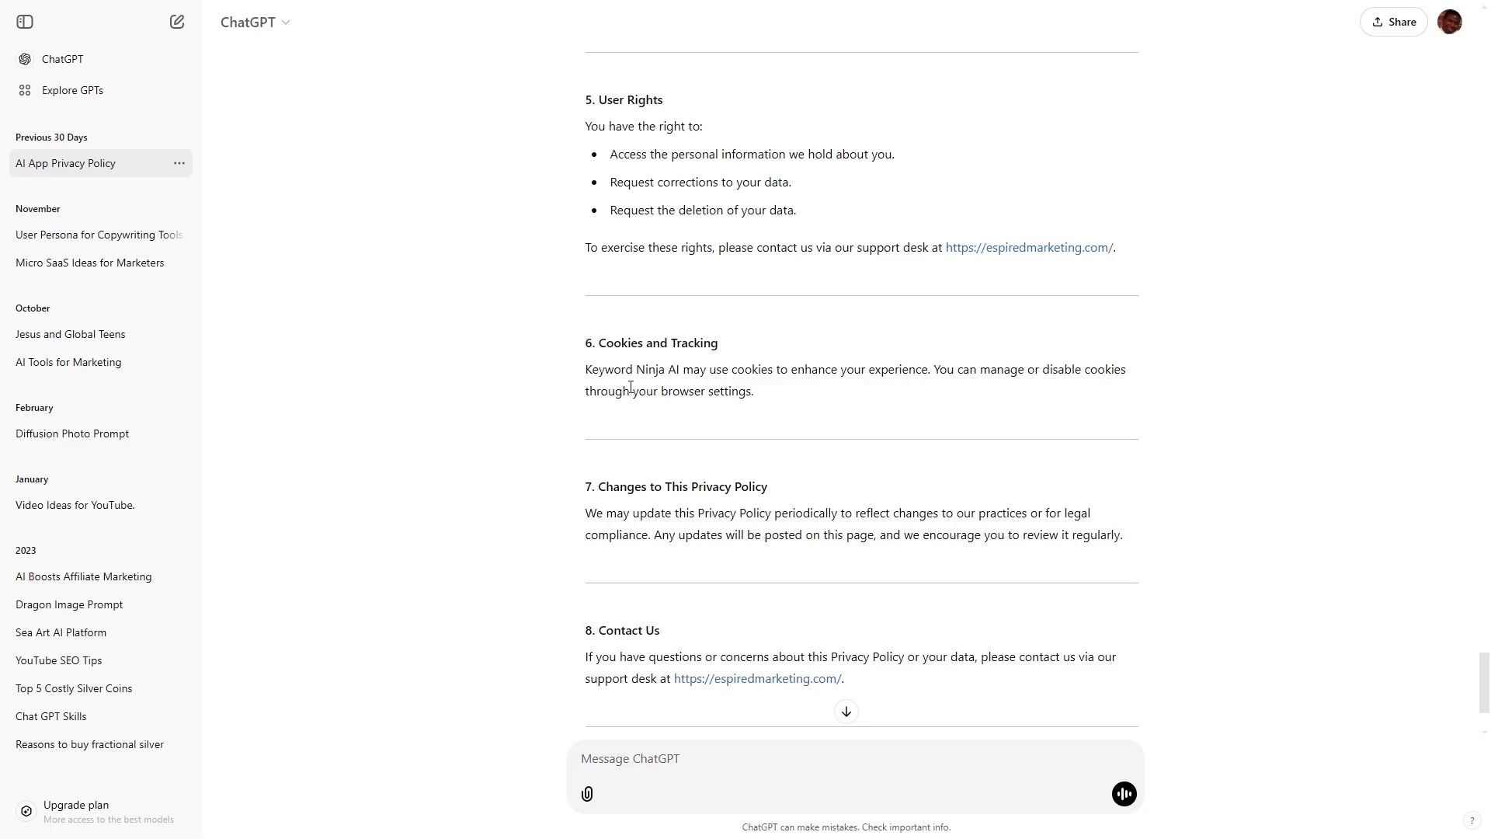
scroll(633, 412, "down", 1)
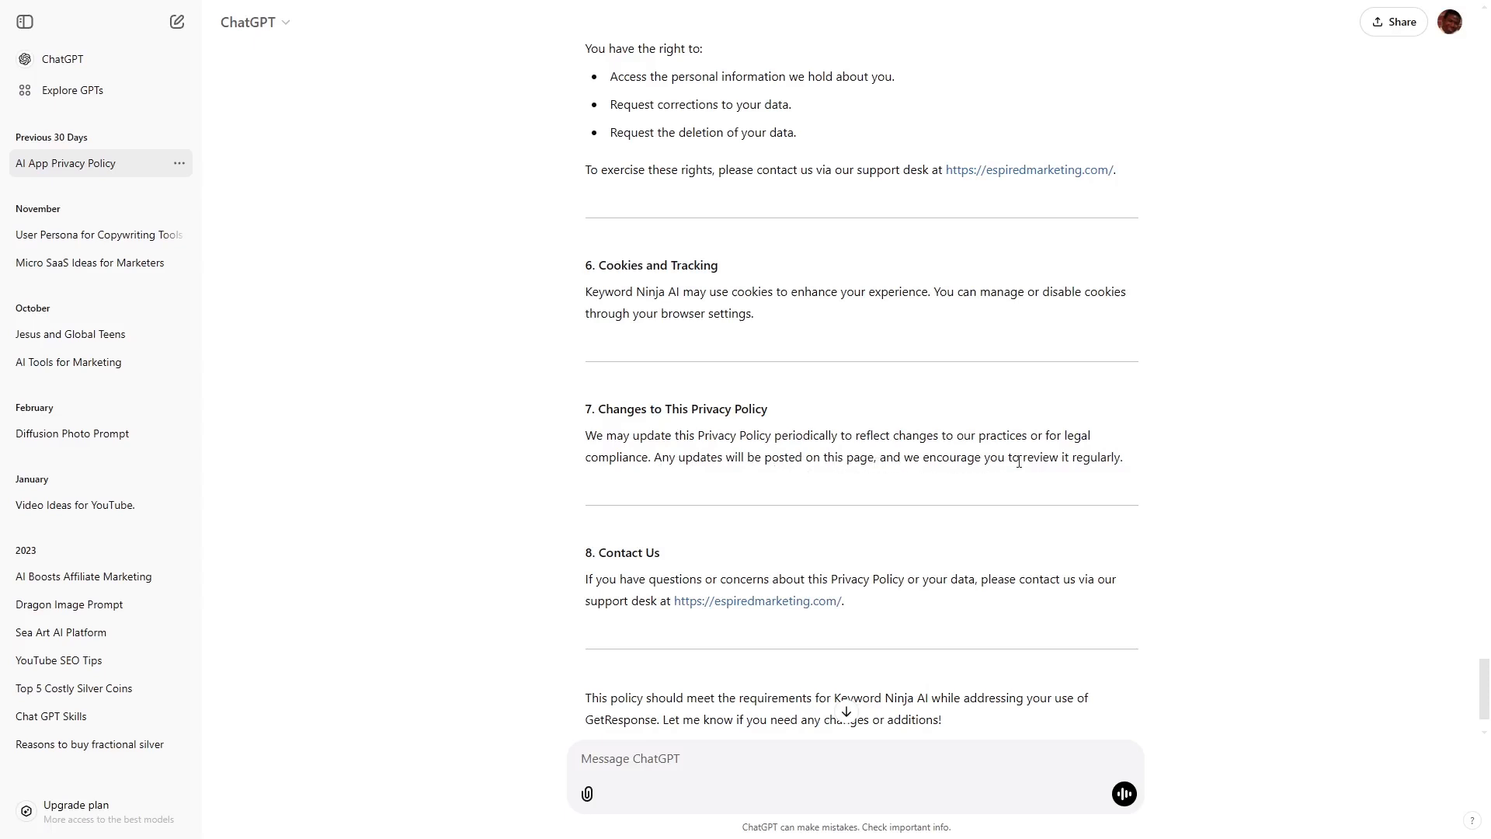
left_click(847, 711)
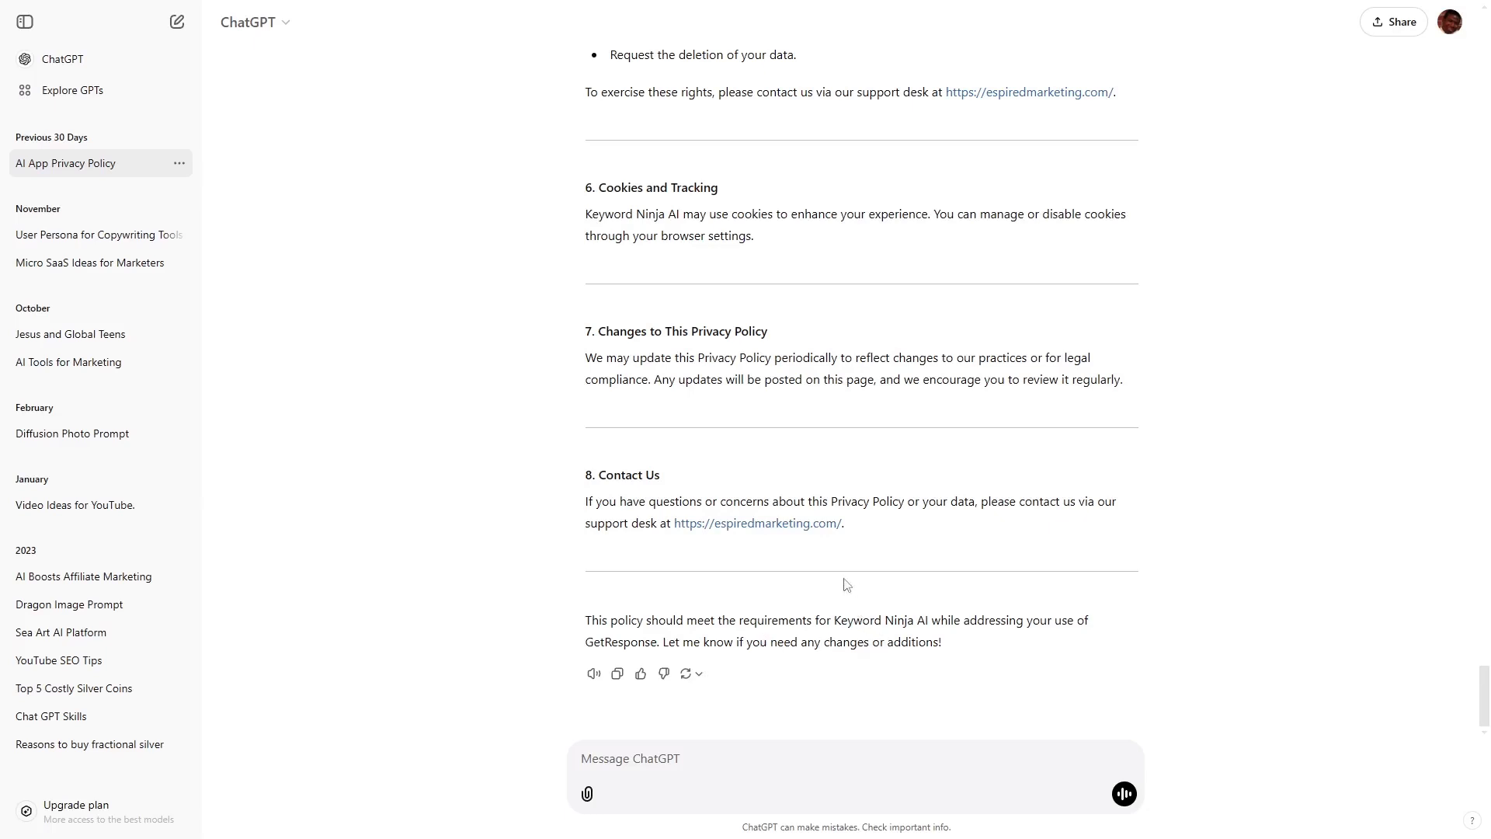
Step: Skim the whole Keyword Ninja AI privacy policy again, back to the software description it was written from
scroll(826, 587, "up", 8)
scroll(826, 588, "up", 8)
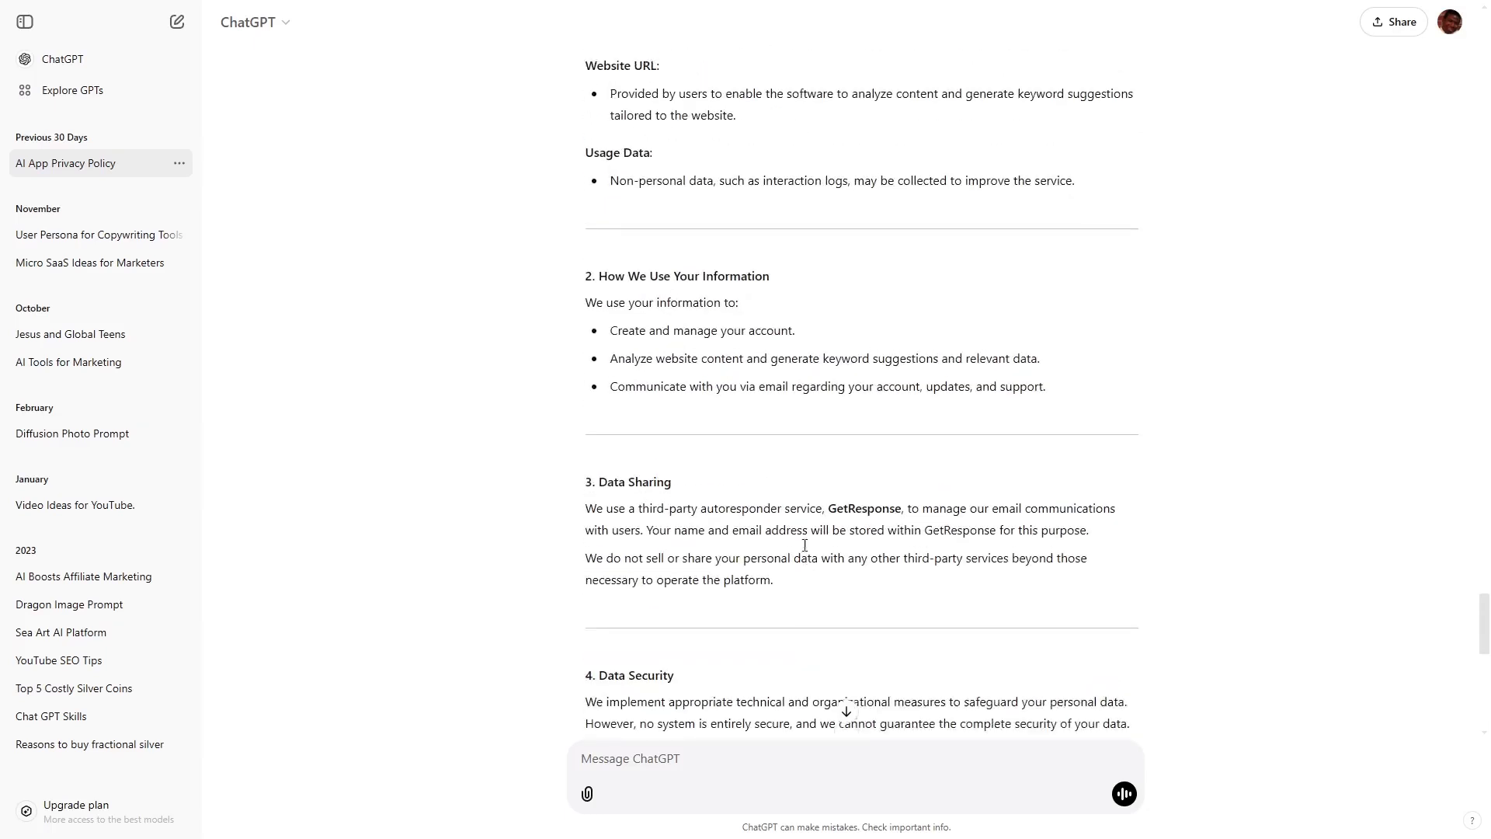
scroll(669, 420, "up", 3)
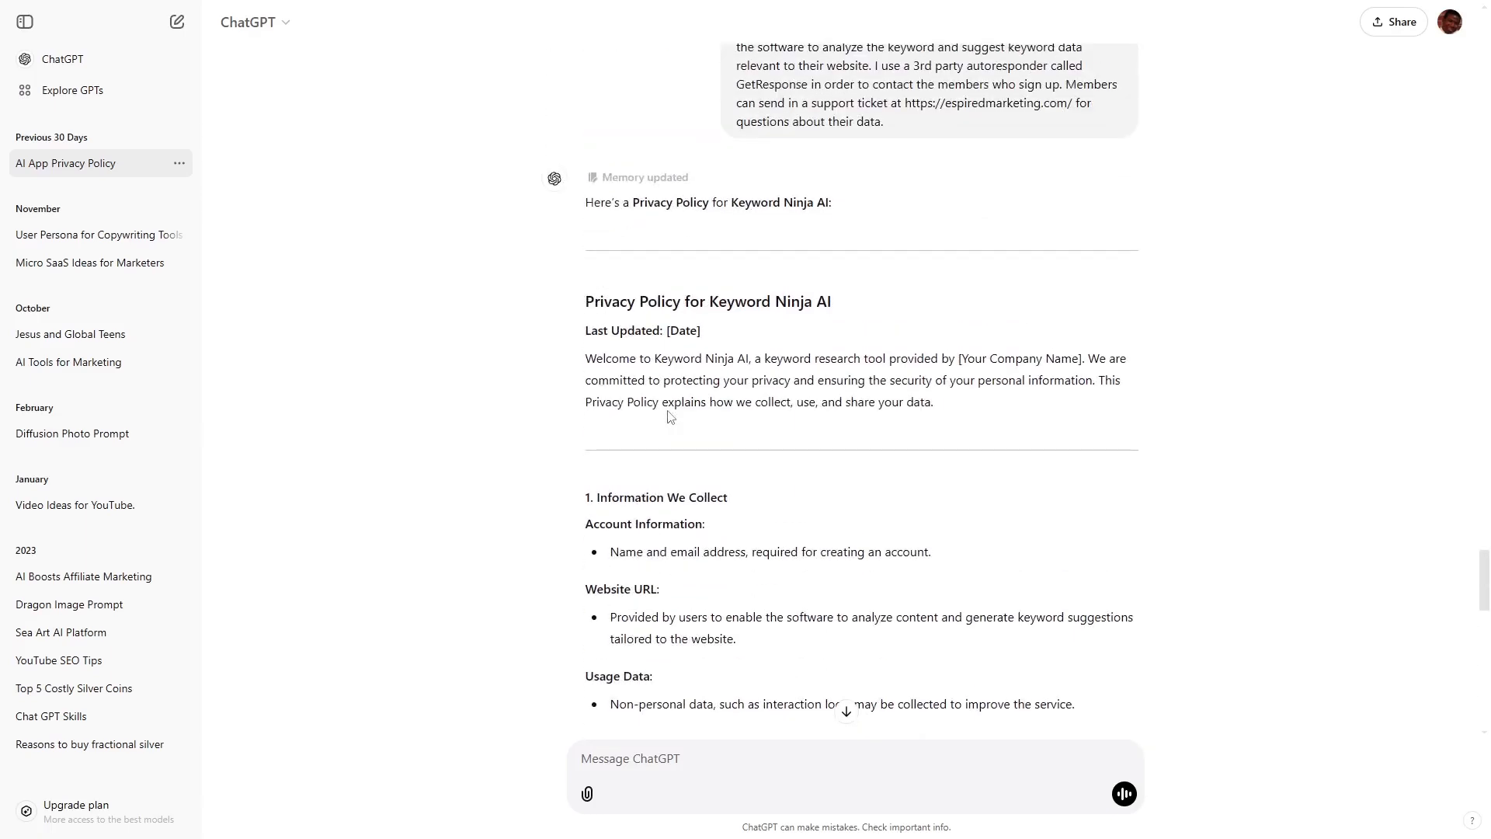
scroll(699, 450, "down", 19)
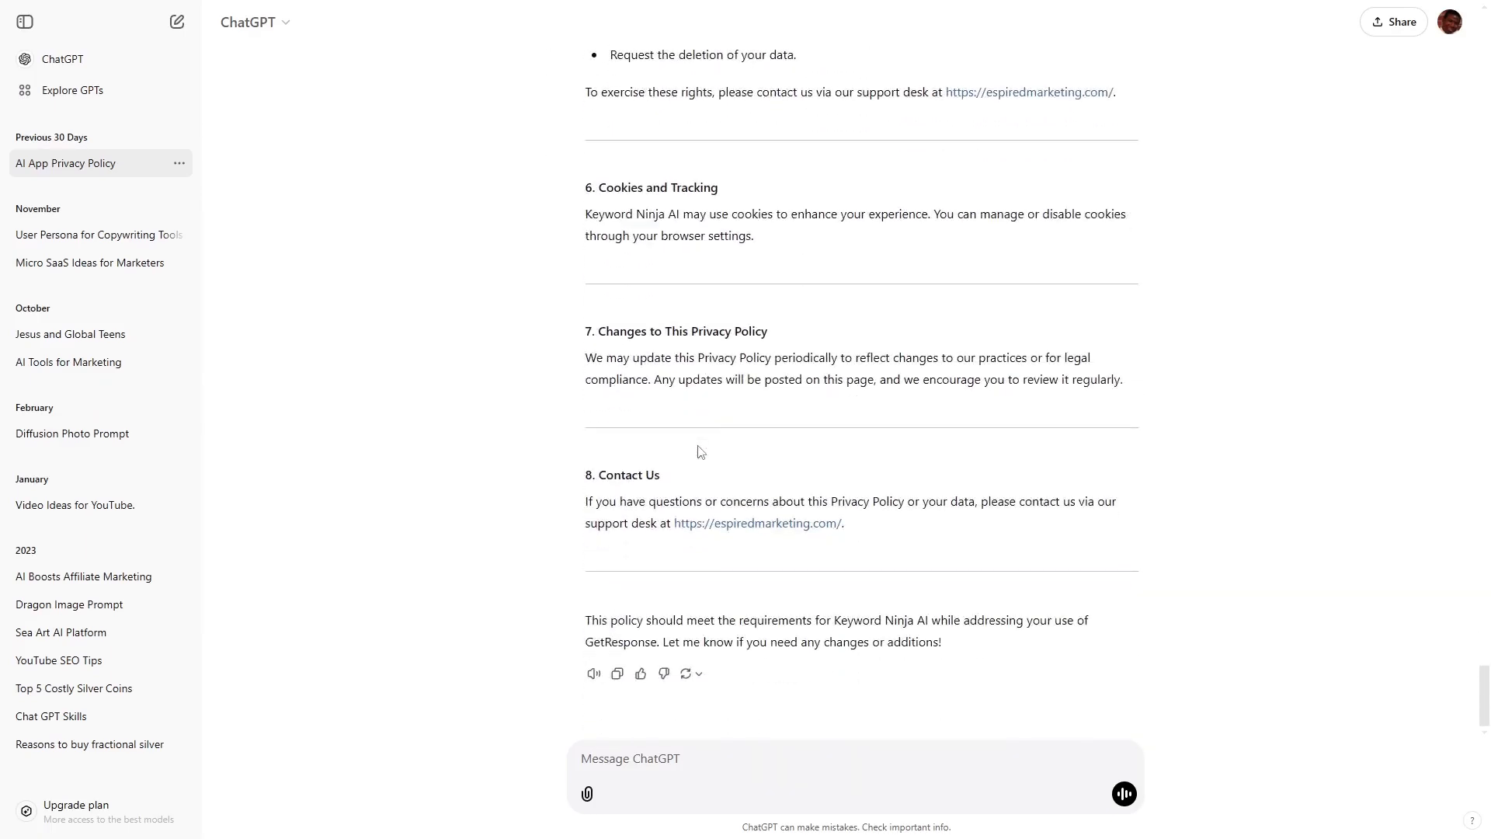
scroll(699, 451, "up", 15)
scroll(698, 450, "up", 6)
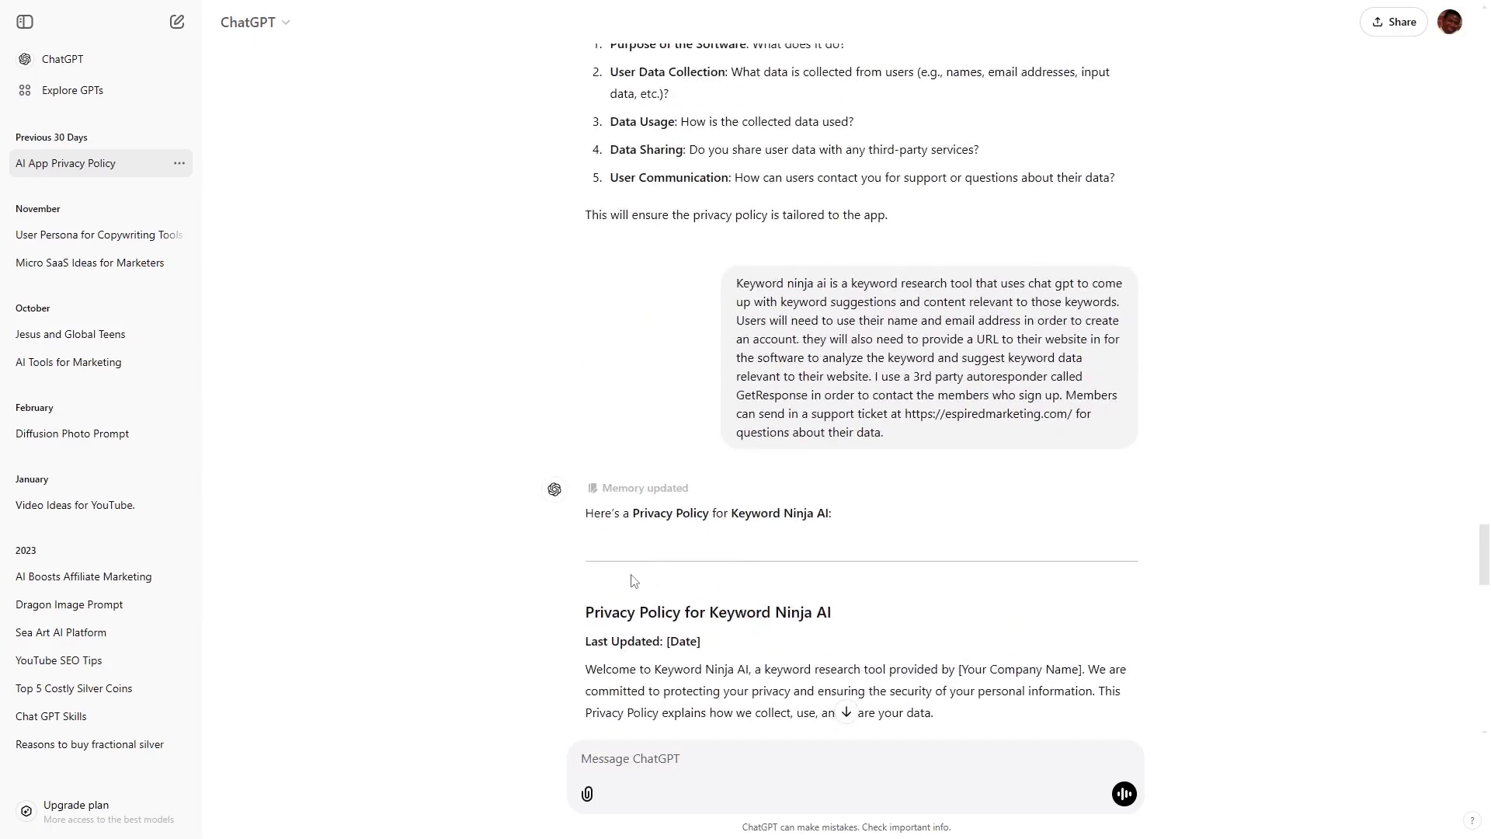
Step: Read the Keyword Ninja AI Terms of Service from the introduction through Acceptance of Terms, Description of Service and Account Registration
scroll(759, 503, "down", 20)
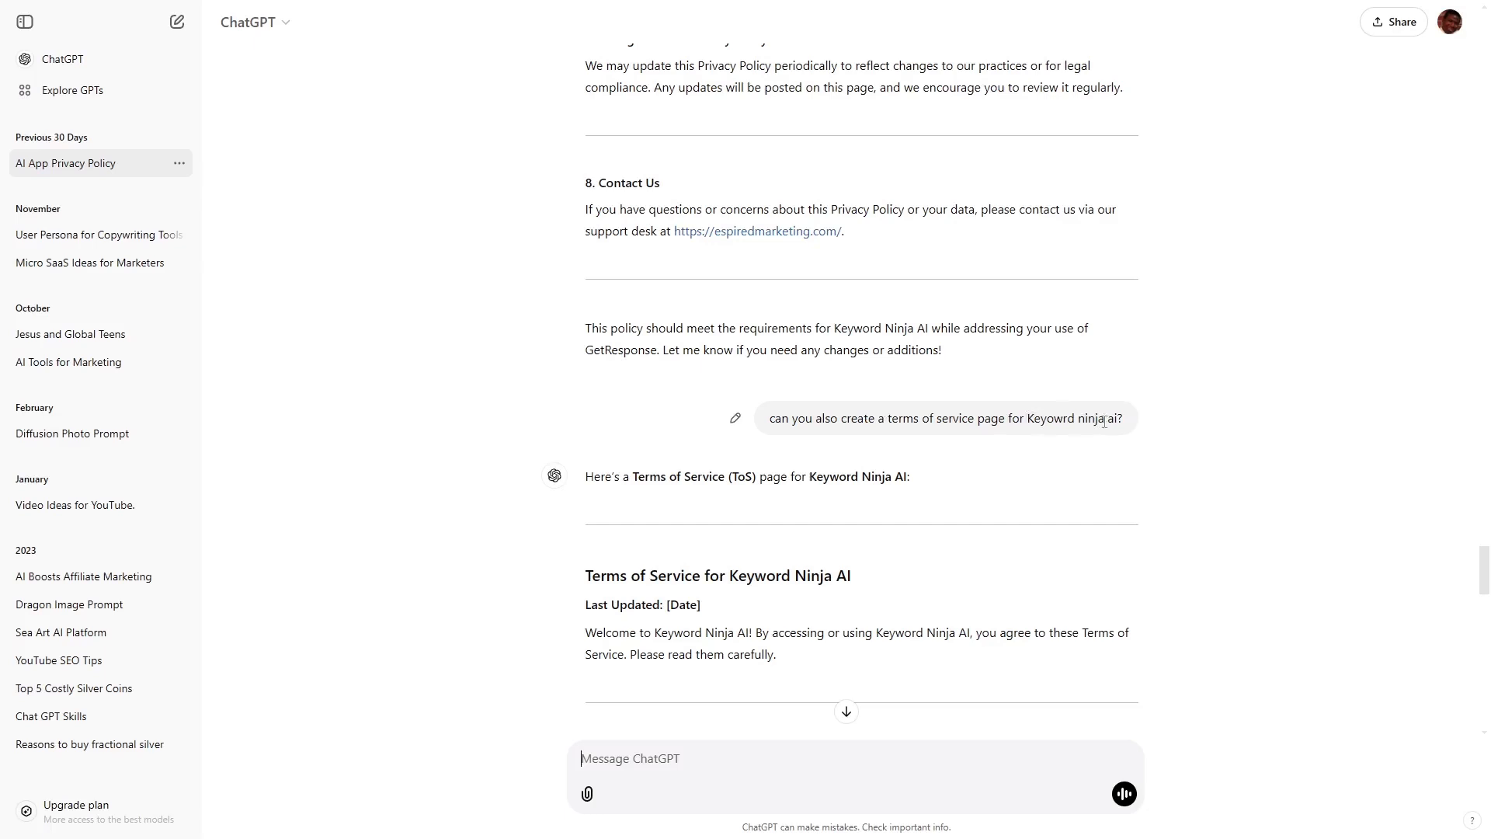
scroll(893, 544, "down", 1)
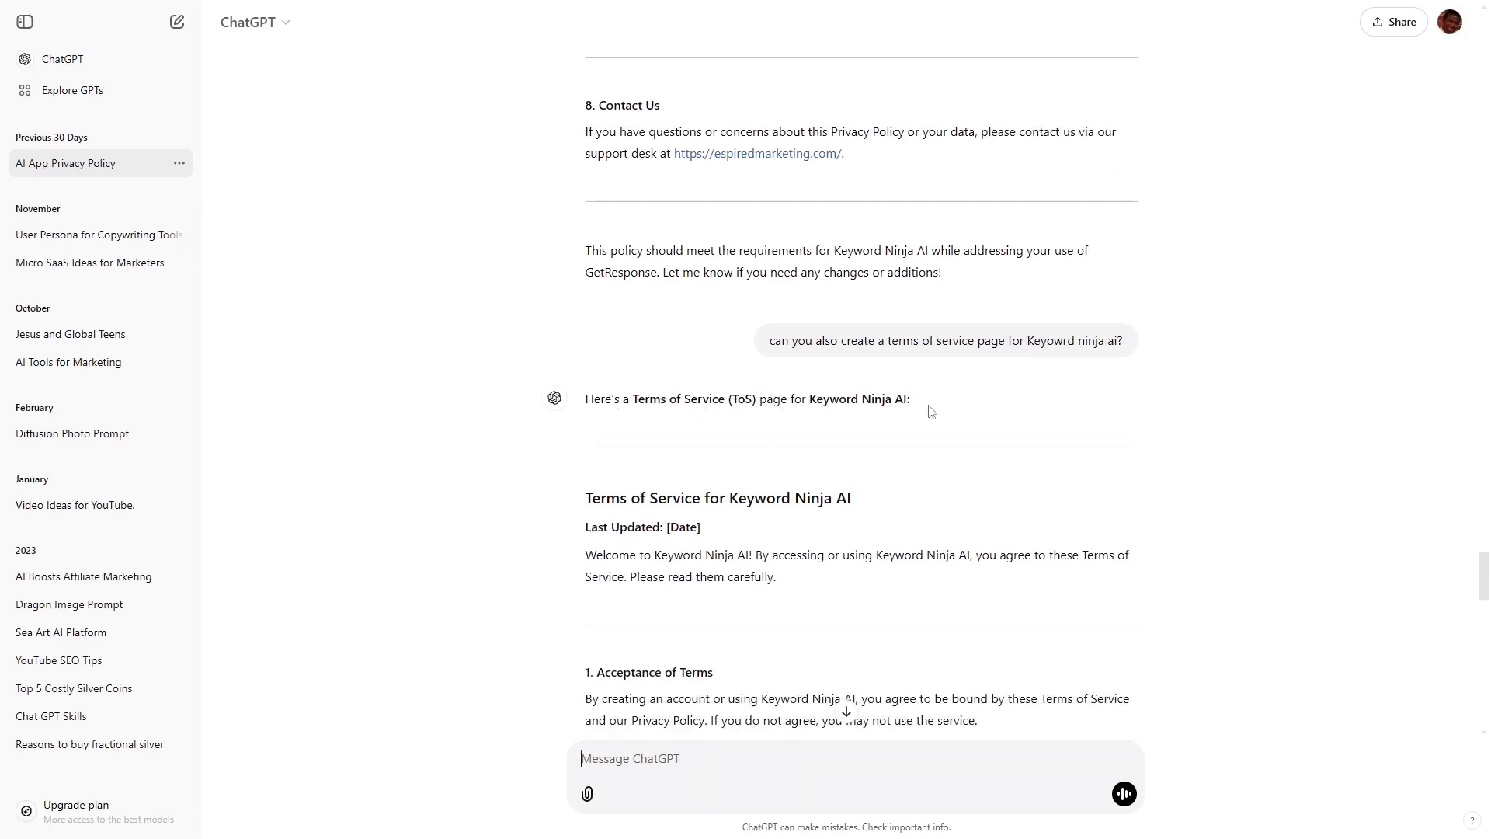
scroll(843, 439, "down", 2)
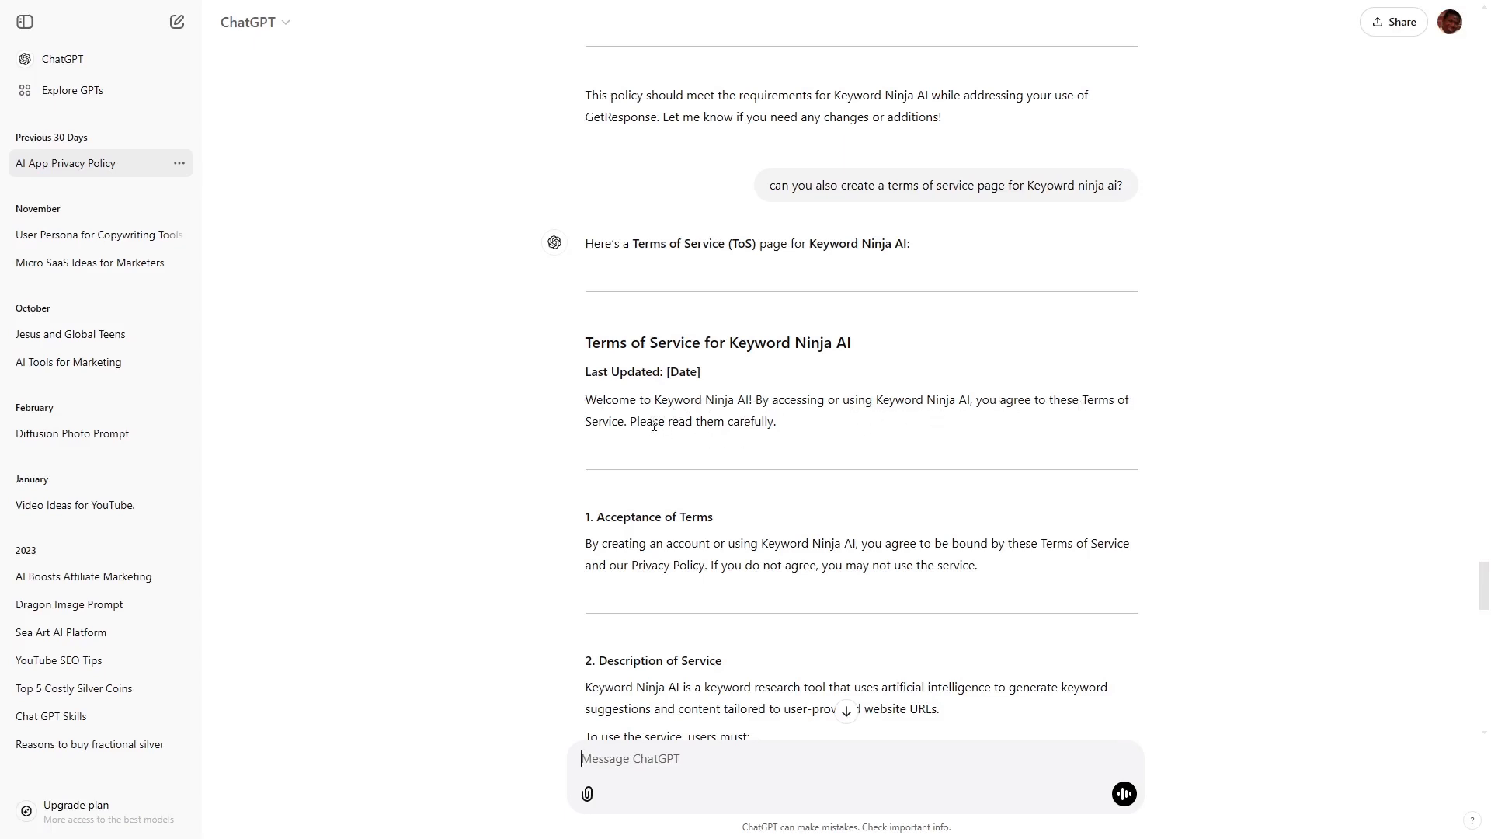
scroll(757, 444, "down", 2)
scroll(757, 444, "down", 1)
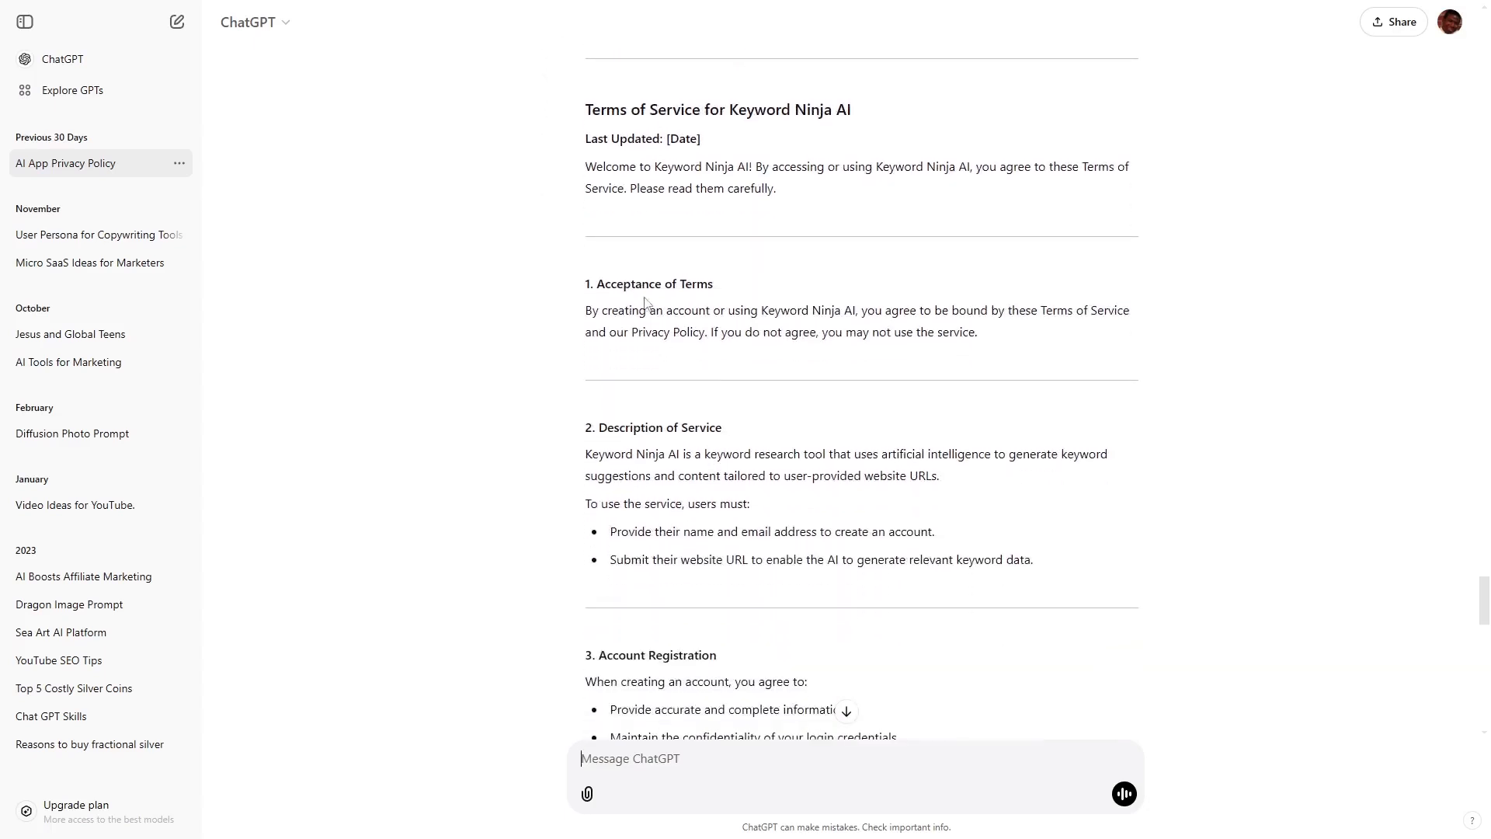
scroll(608, 376, "down", 2)
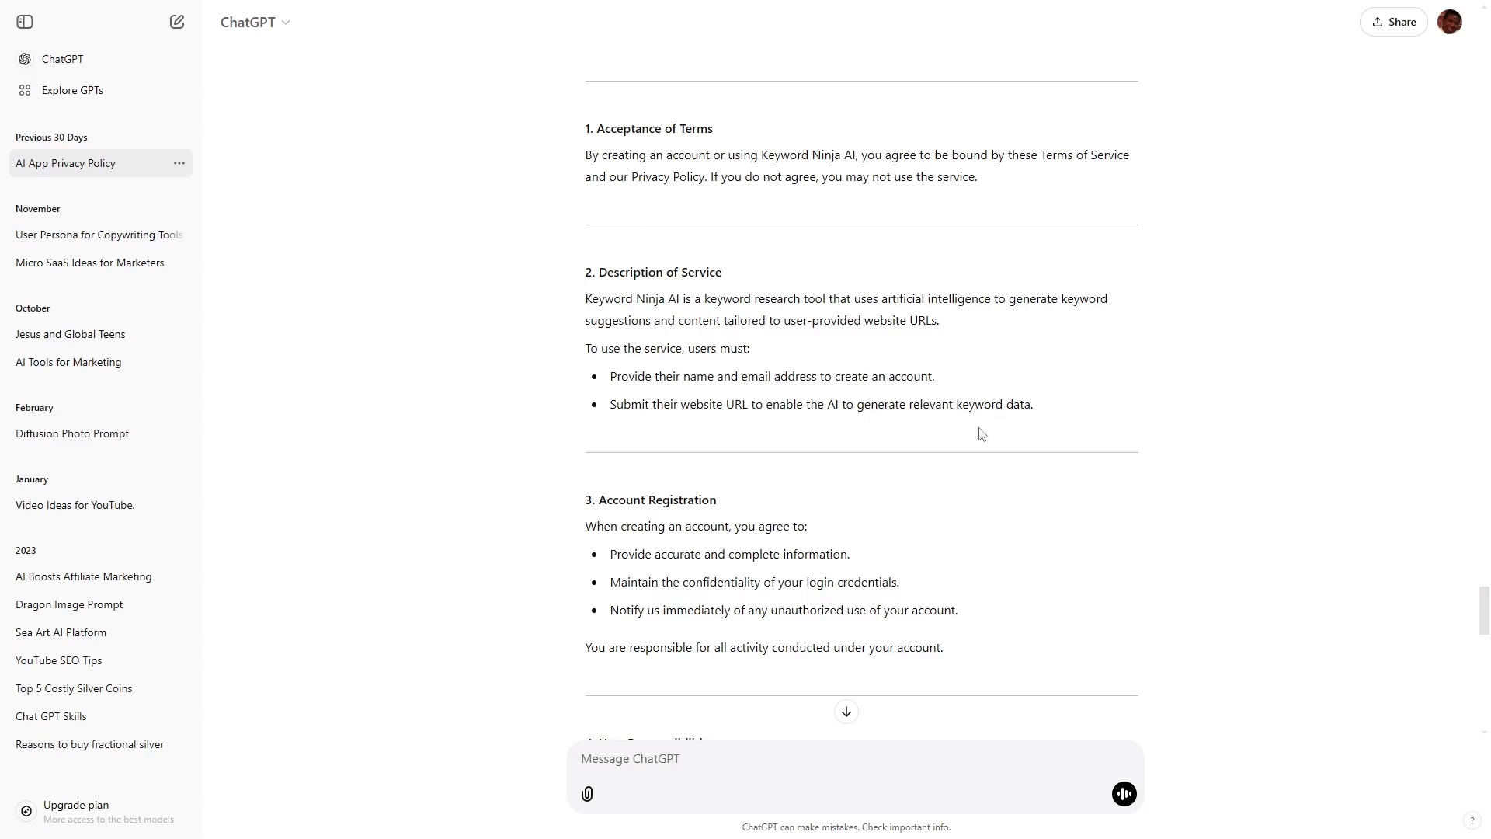
scroll(971, 439, "down", 2)
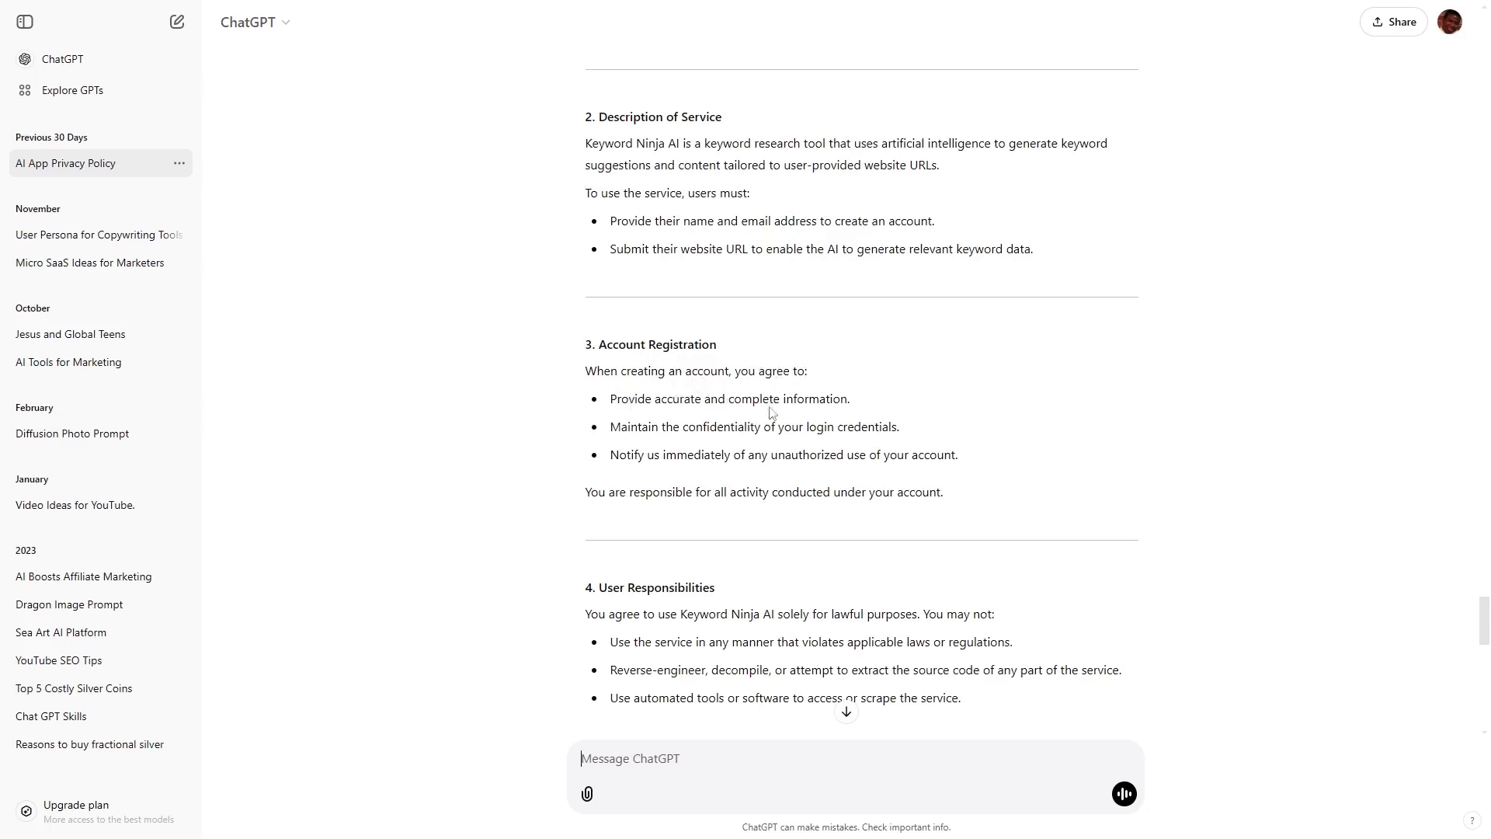
Step: Read through the drafted Terms of Service from Description of Service to Contact Information, and look back over the earlier conversation
scroll(768, 386, "down", 2)
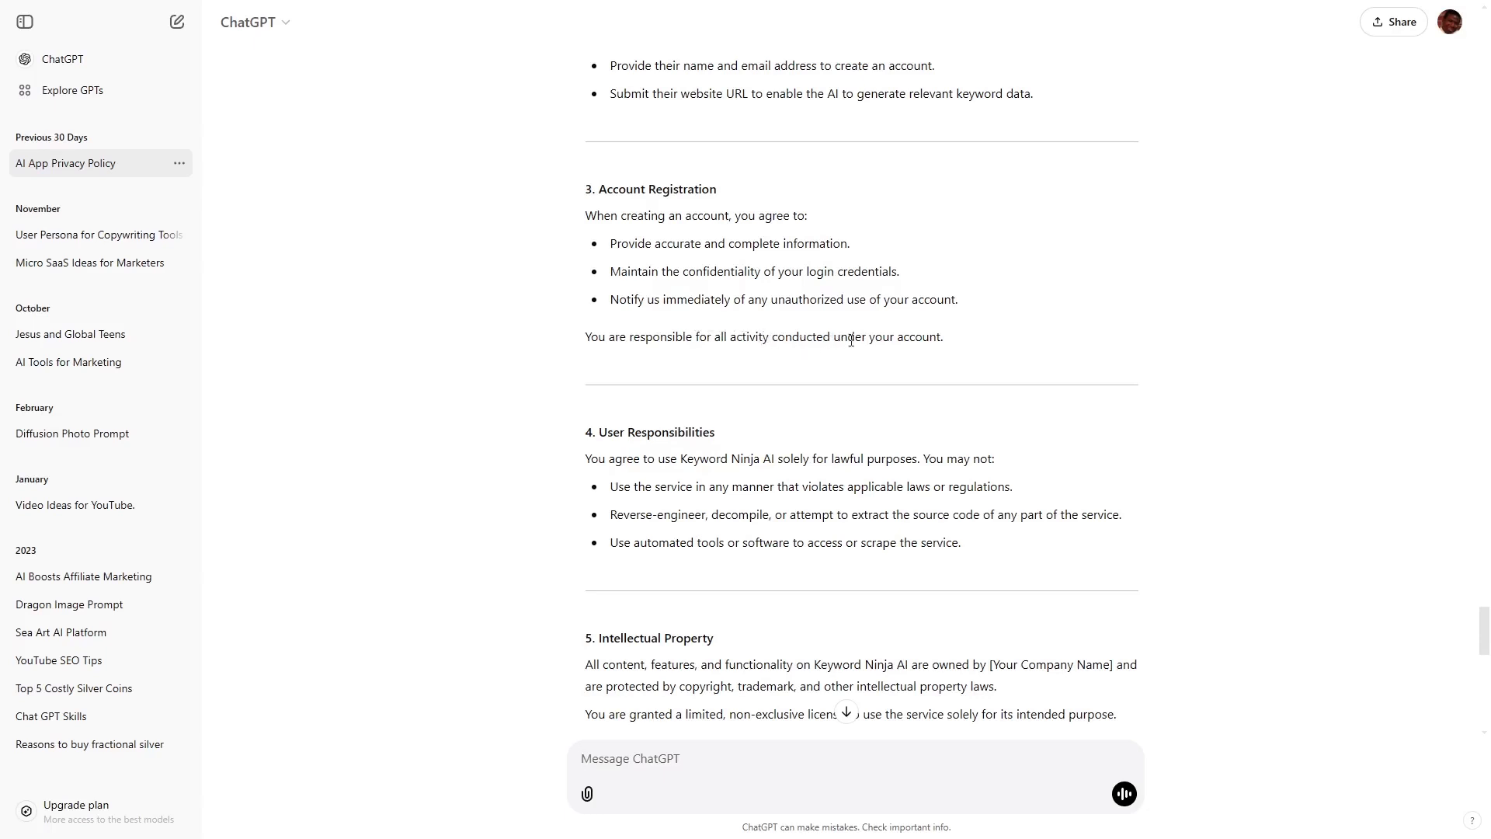
scroll(816, 398, "down", 2)
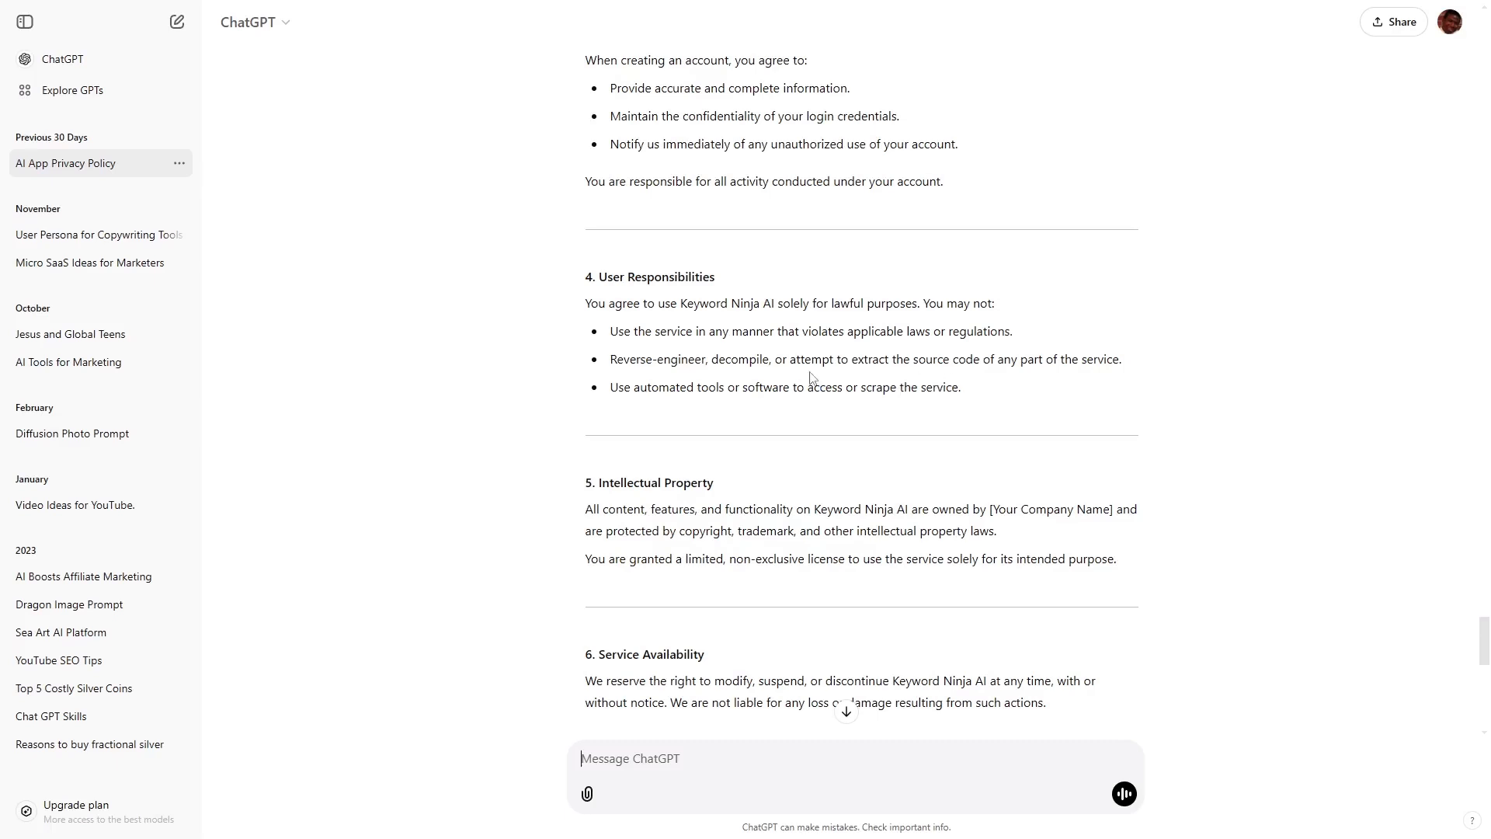
scroll(810, 376, "down", 3)
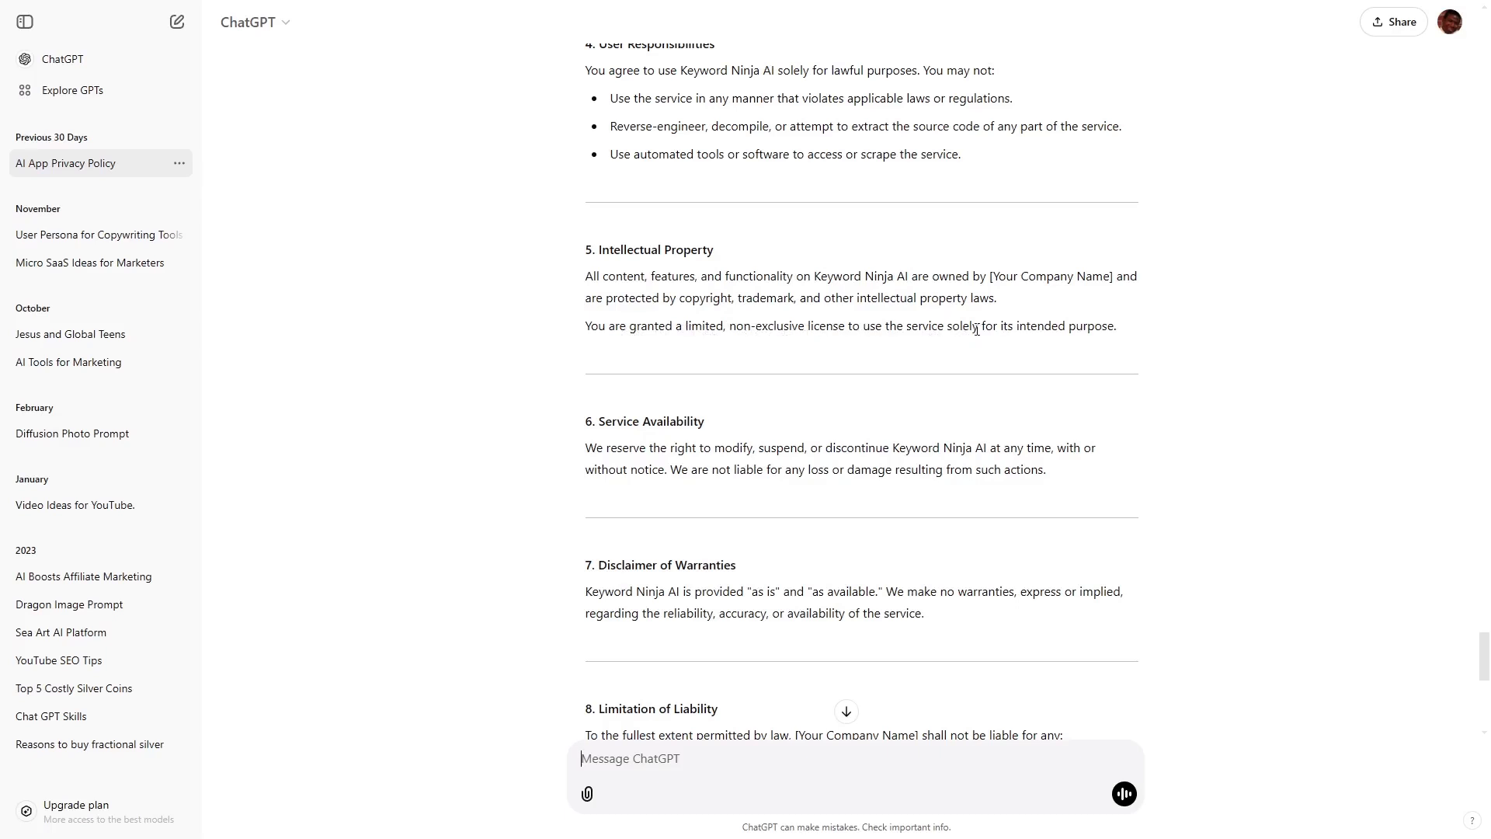
scroll(923, 384, "down", 3)
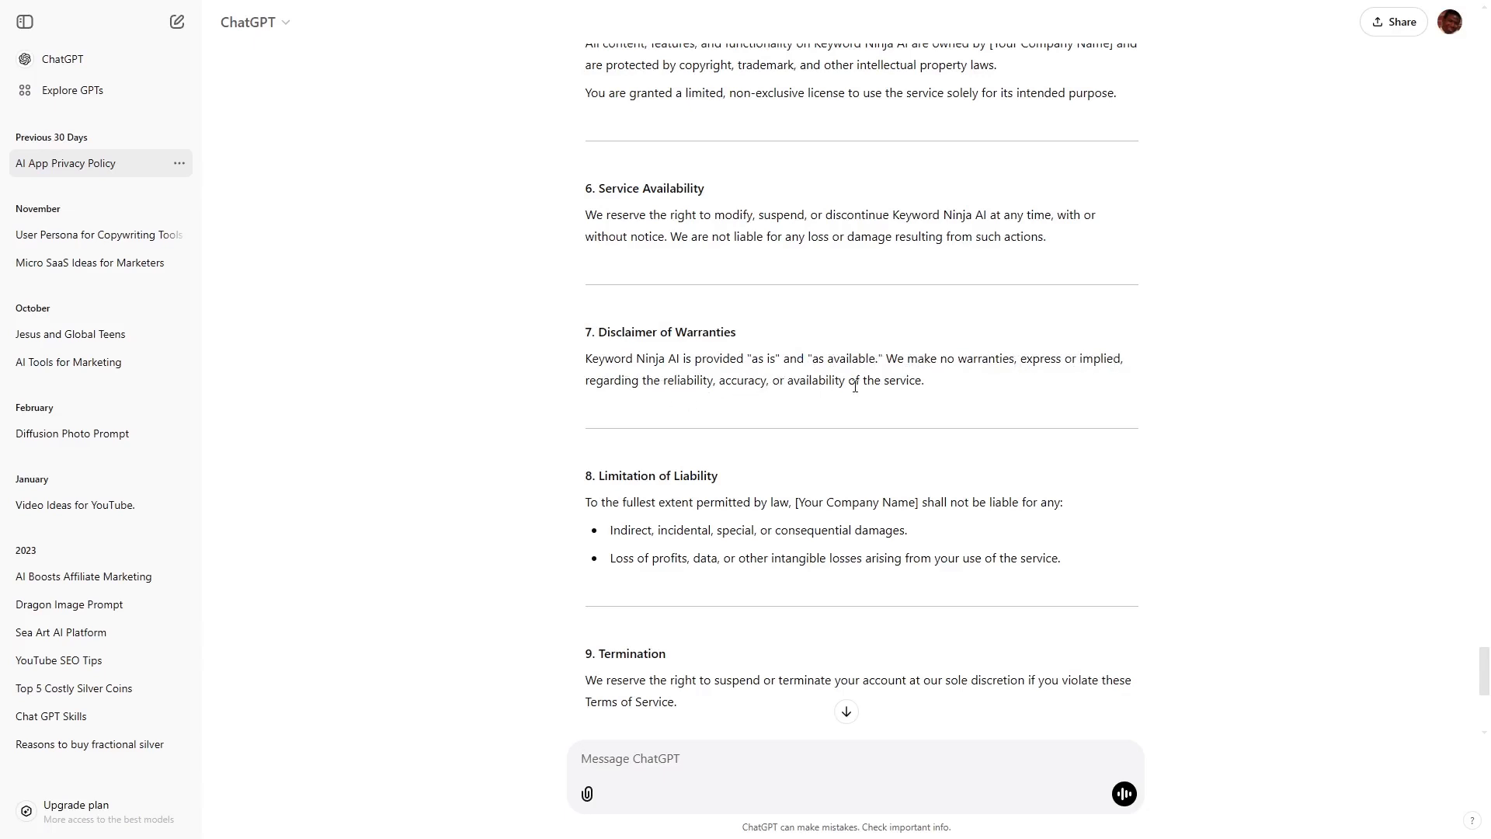
scroll(770, 394, "down", 2)
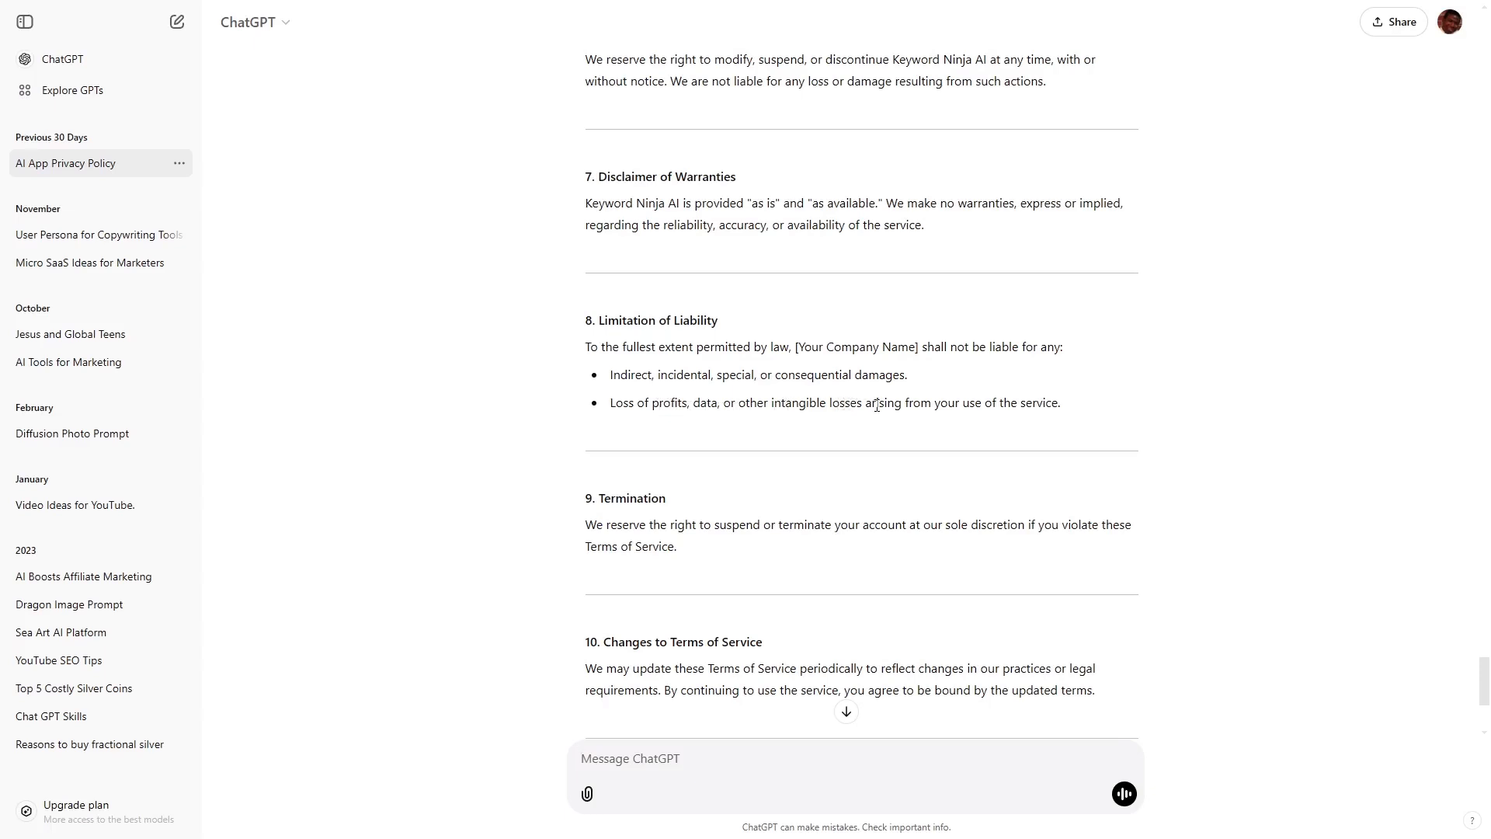
scroll(959, 452, "down", 3)
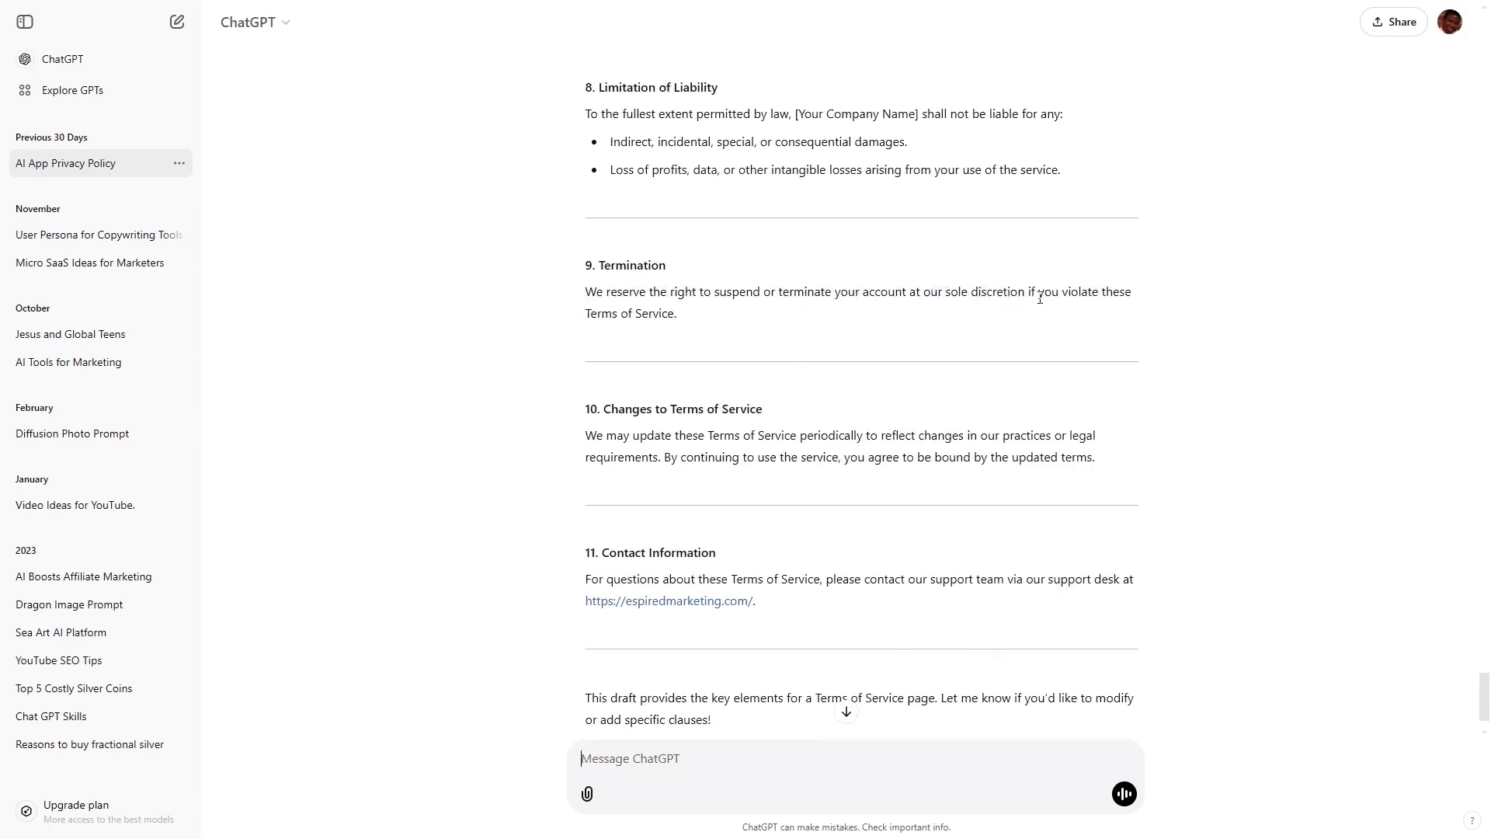
scroll(655, 376, "down", 1)
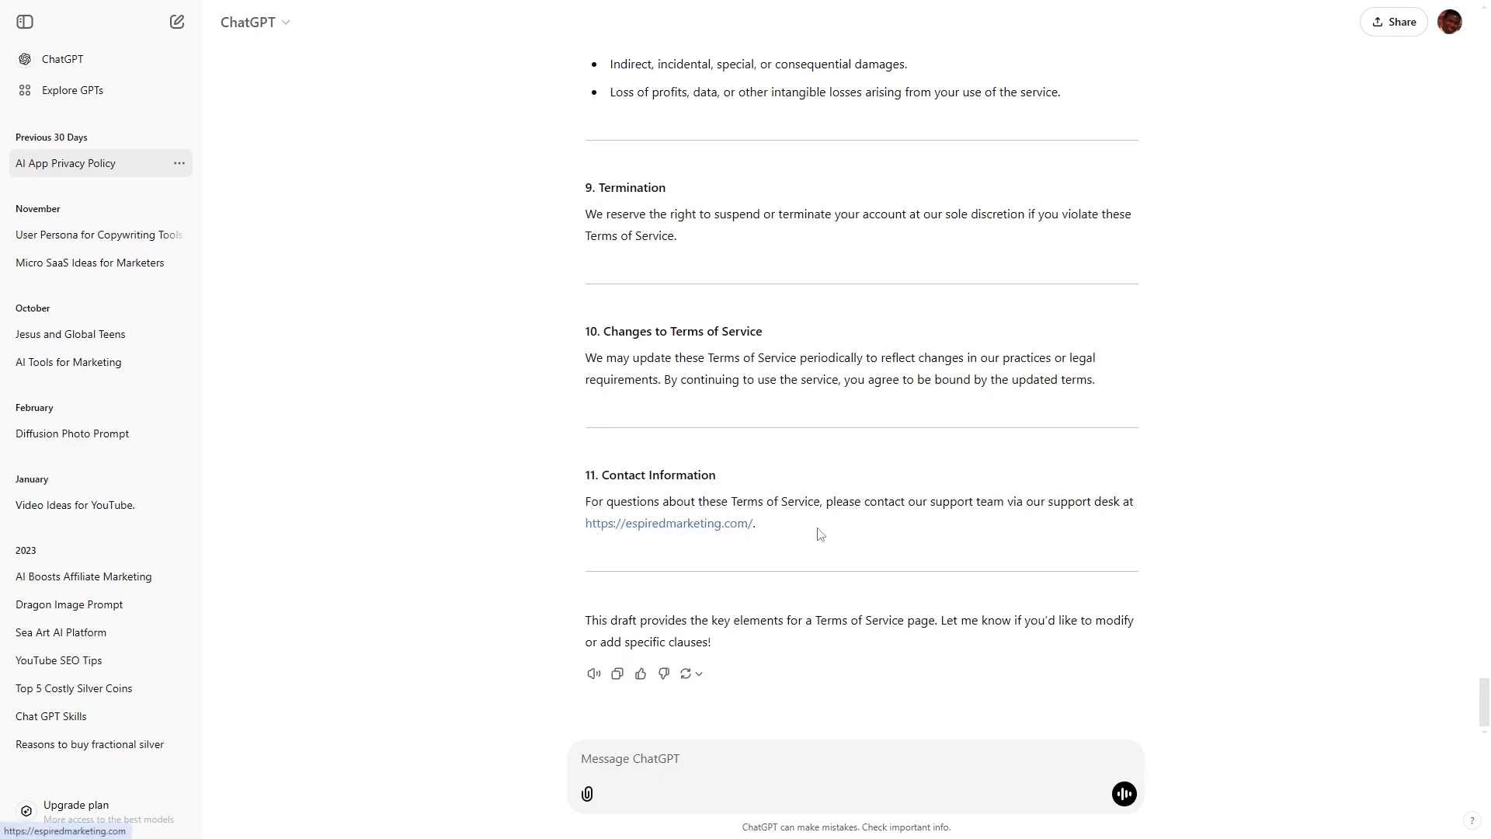
scroll(814, 564, "up", 1)
scroll(814, 564, "up", 20)
scroll(810, 555, "up", 10)
scroll(810, 555, "up", 1)
scroll(810, 557, "down", 8)
scroll(809, 560, "up", 6)
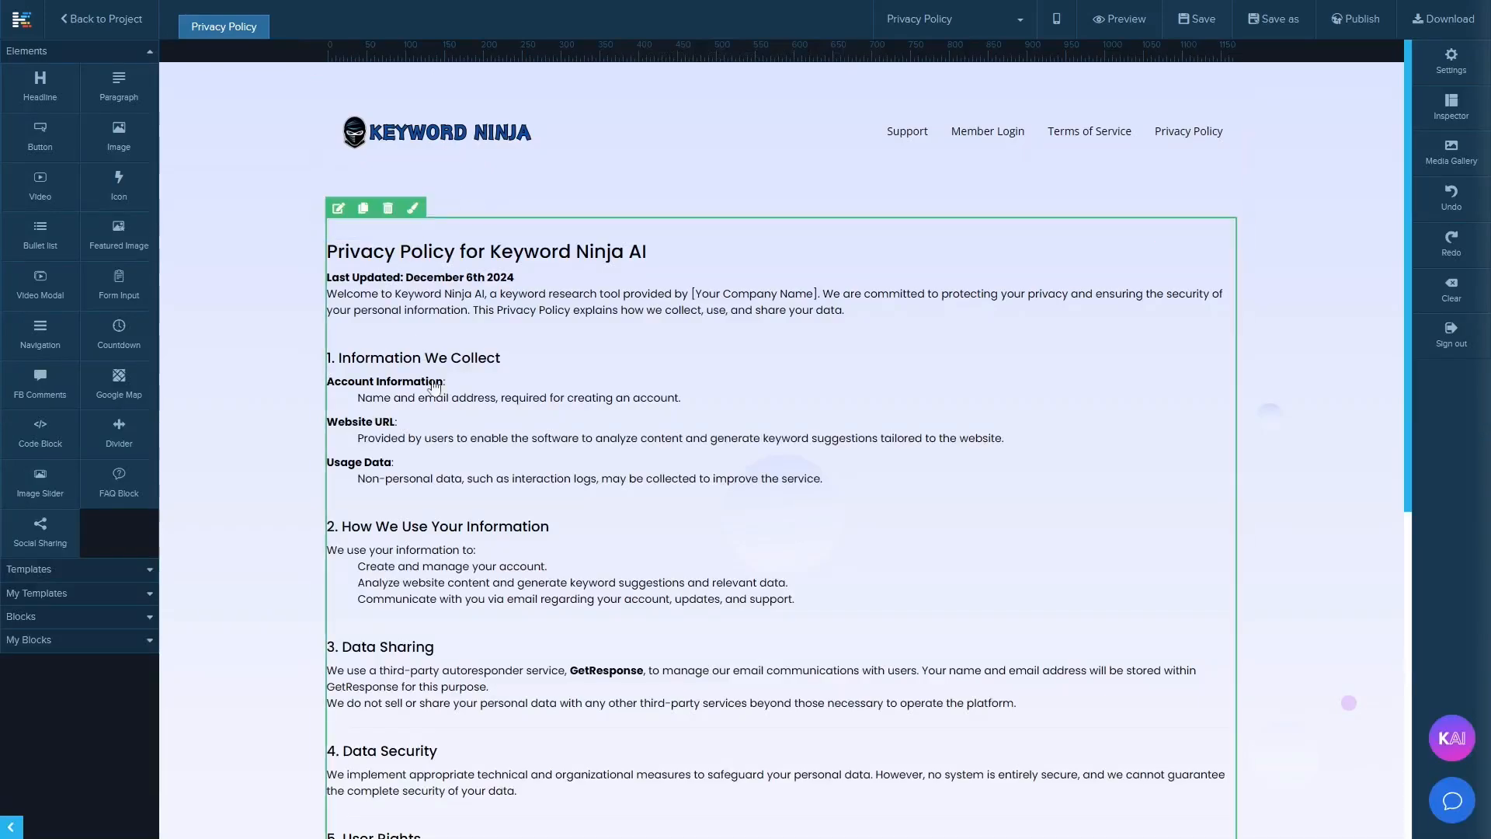
Step: Review the Privacy Policy page in the page builder, from the introduction to the Contact Us section
scroll(415, 435, "down", 5)
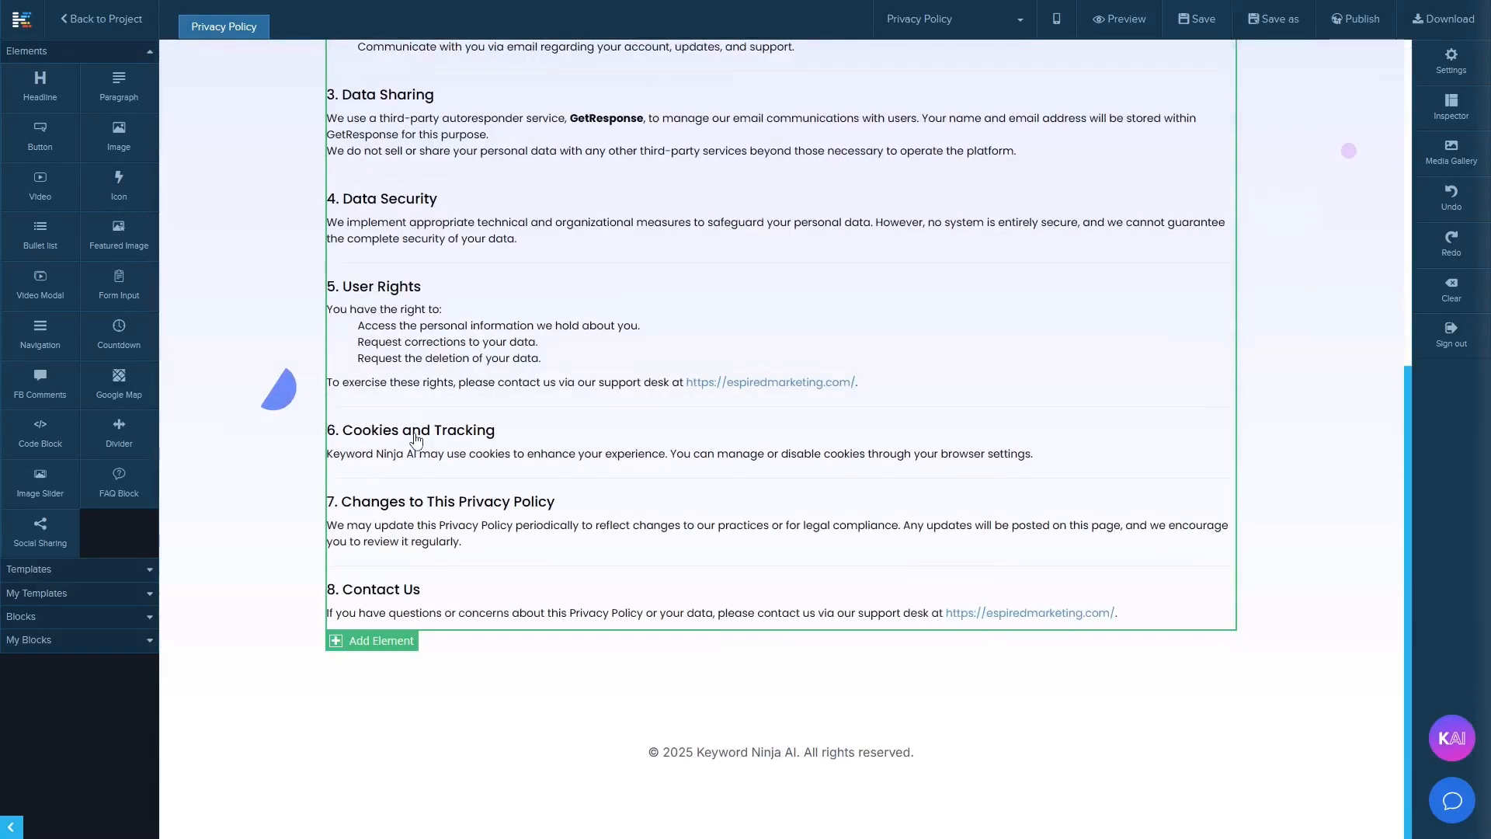
scroll(415, 438, "up", 5)
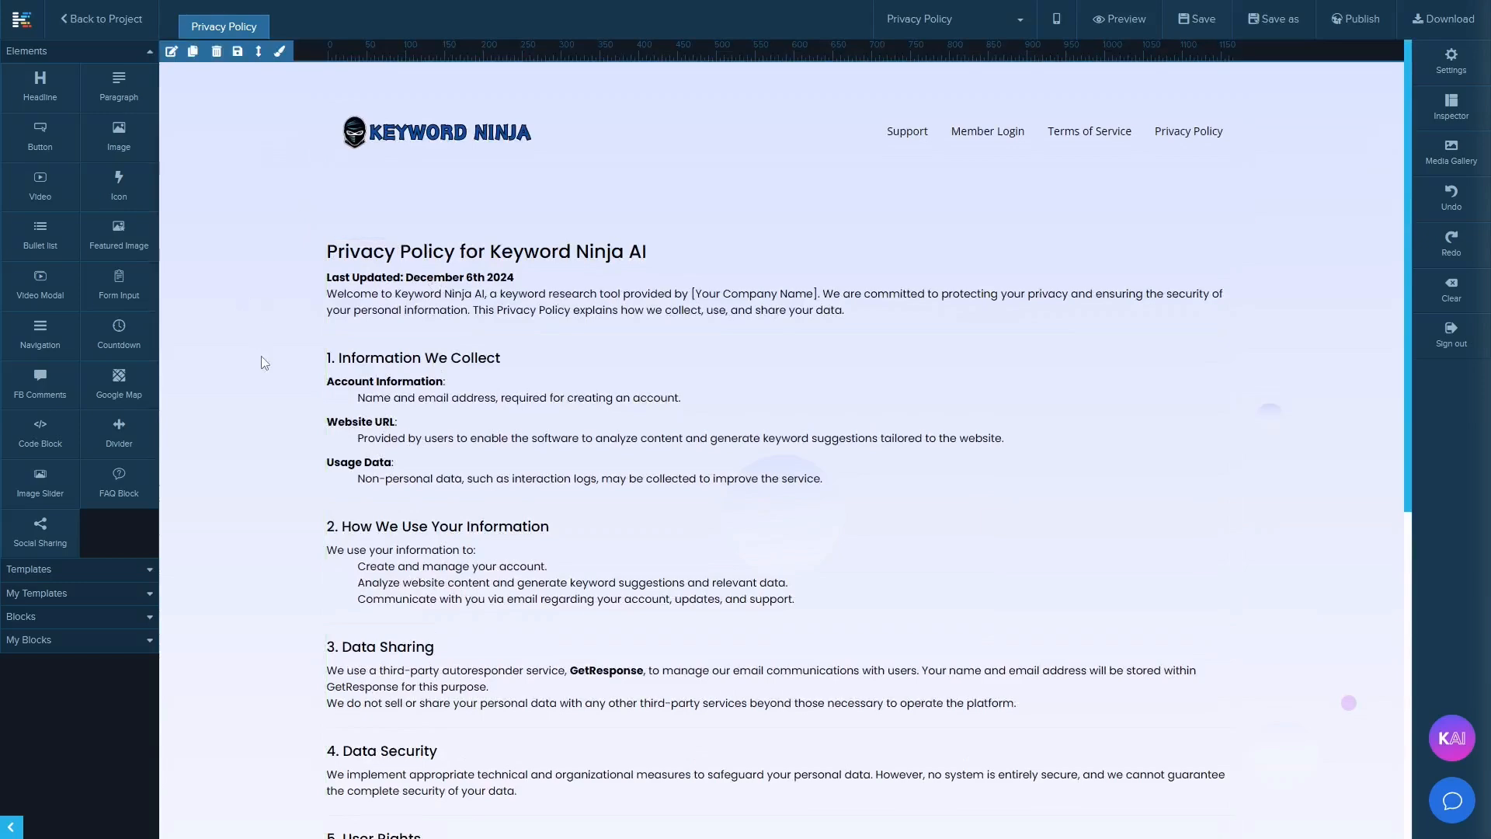
scroll(400, 295, "down", 7)
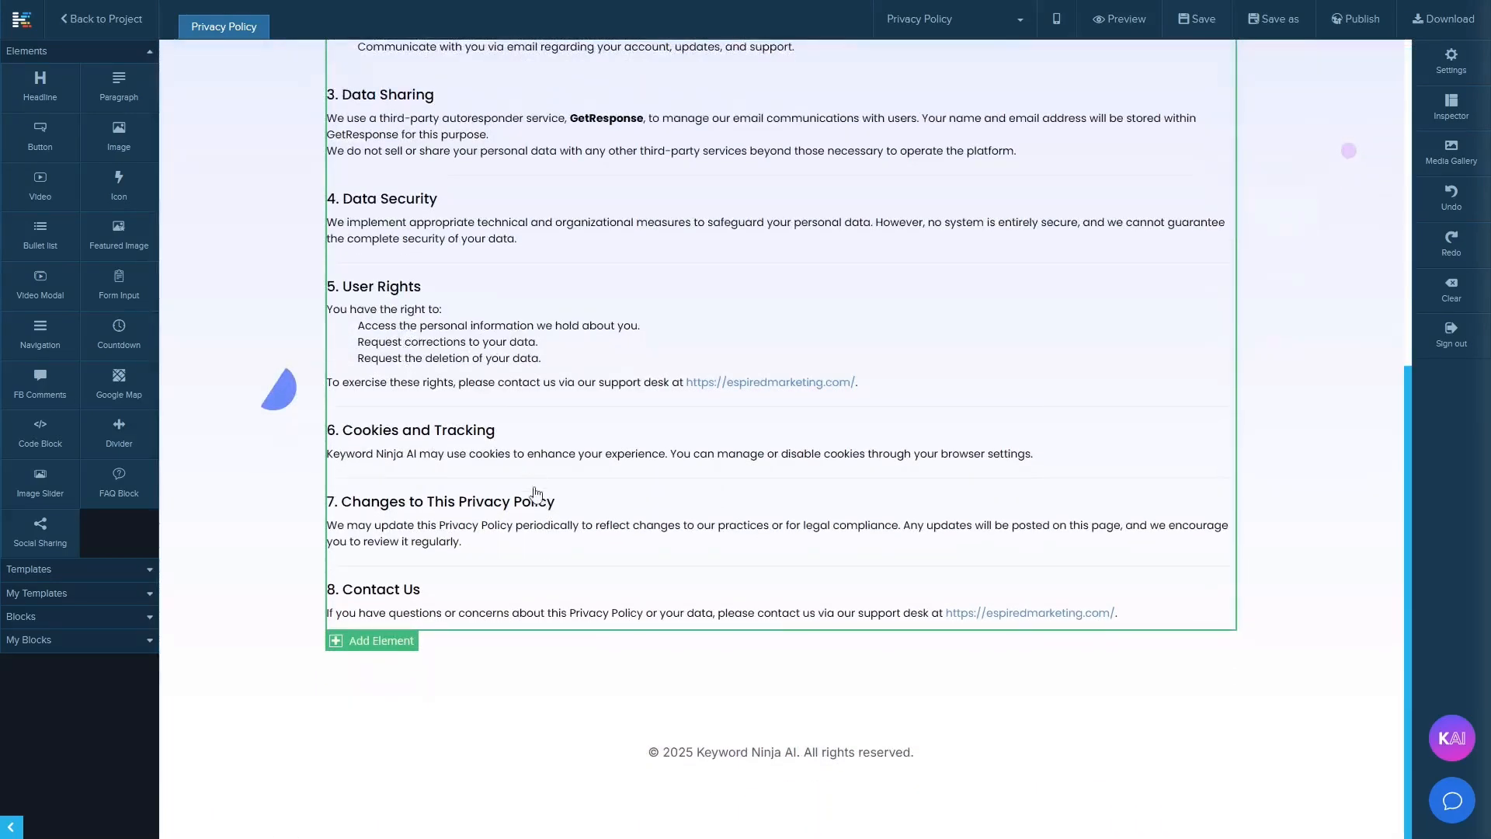
scroll(634, 593, "up", 7)
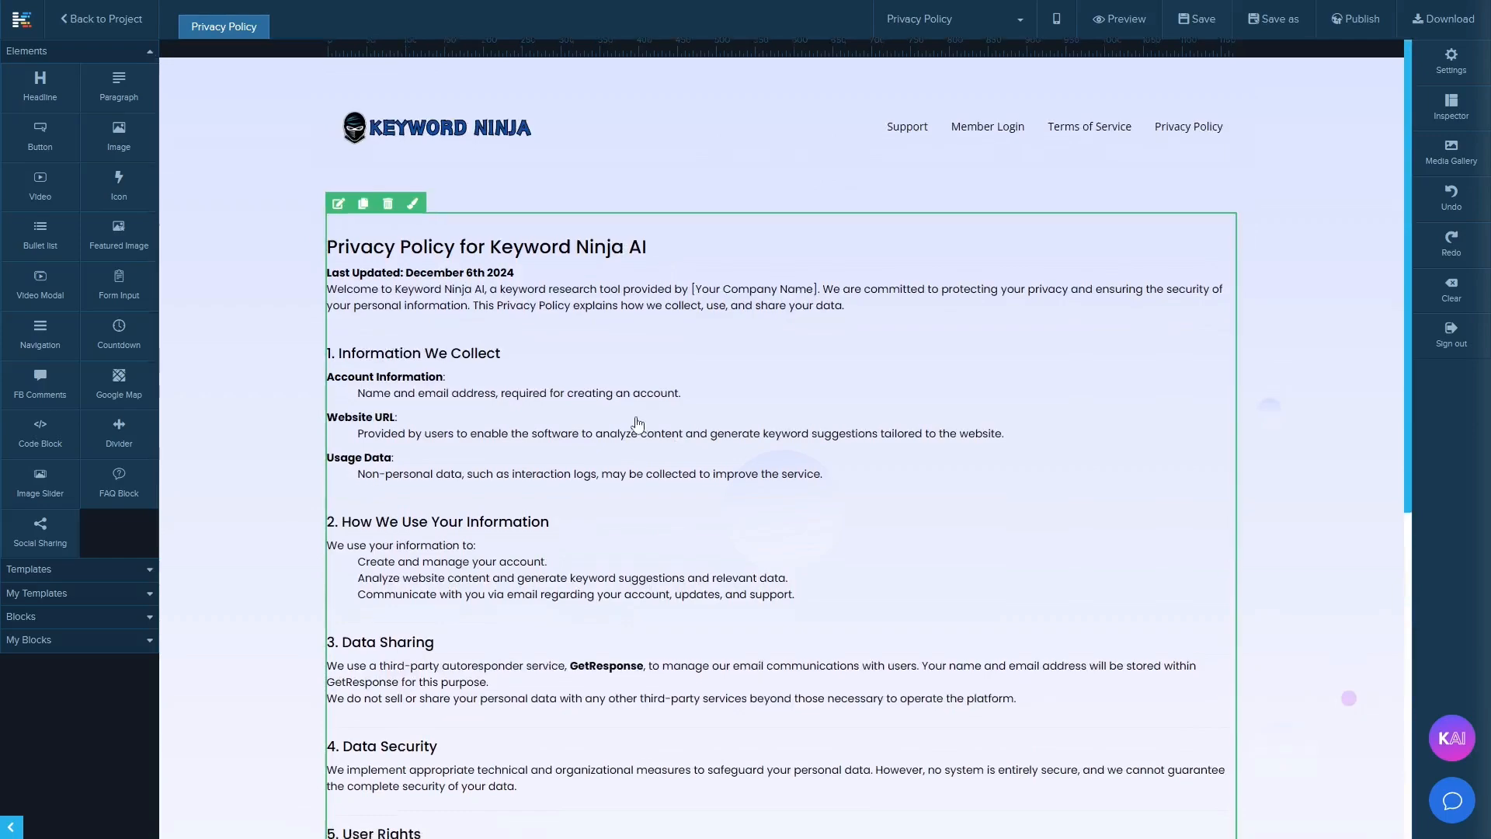
scroll(633, 416, "down", 7)
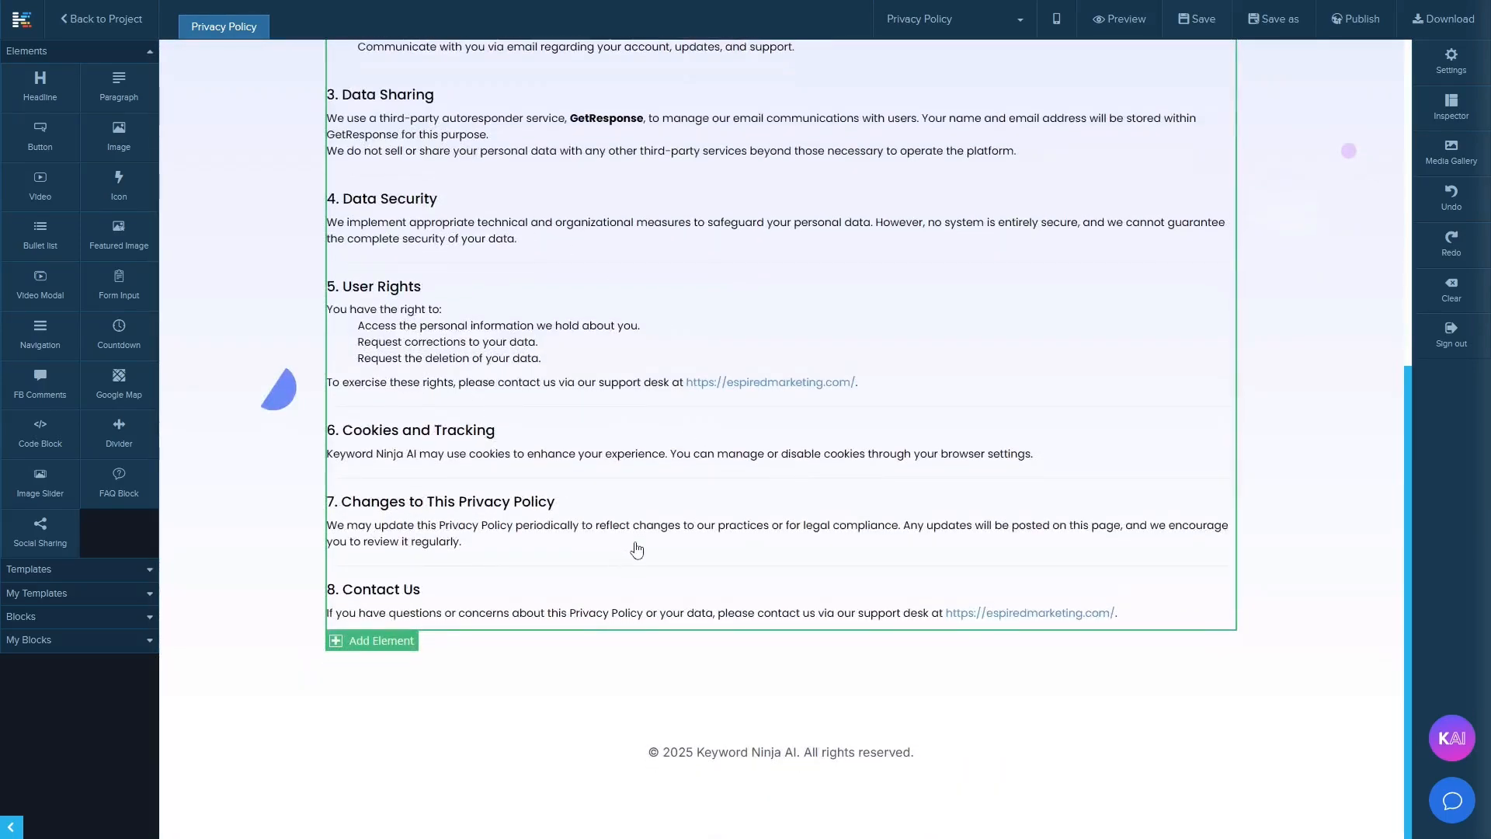
scroll(622, 544, "up", 7)
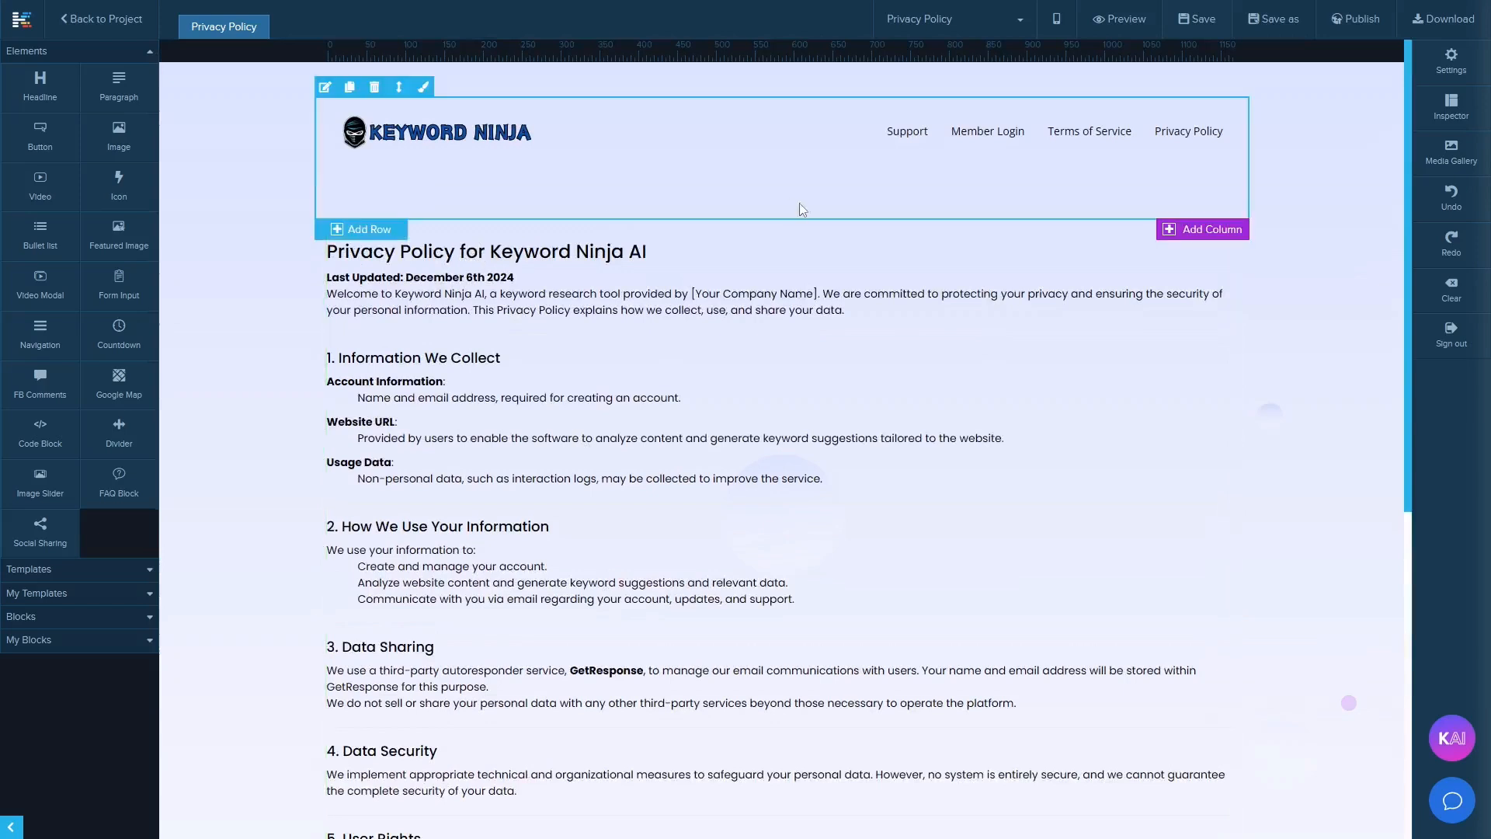
Step: Open the Terms of Service page in the page builder and review its sections through Contact Information
left_click(1024, 25)
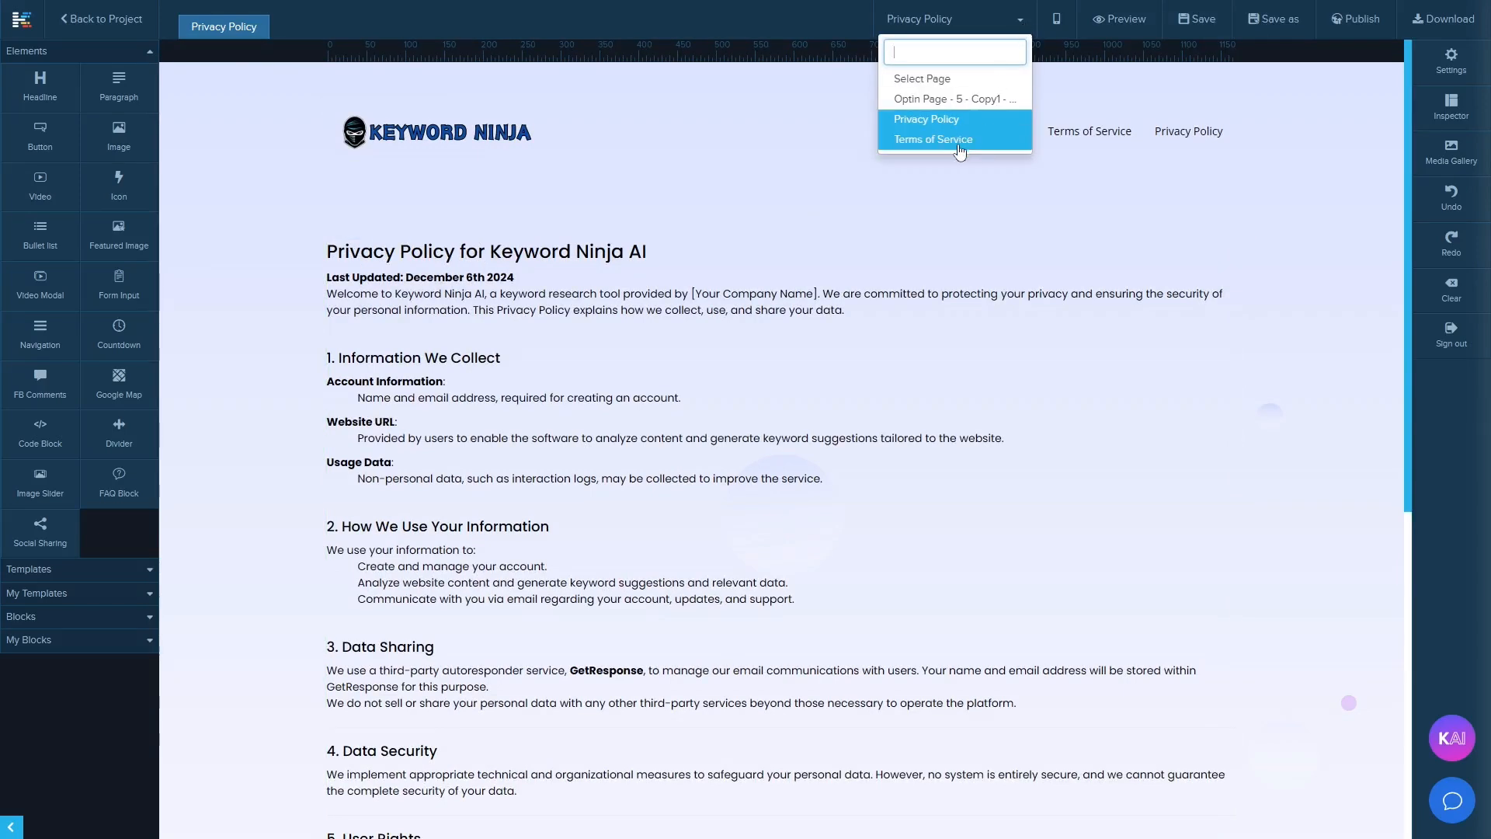
left_click(961, 138)
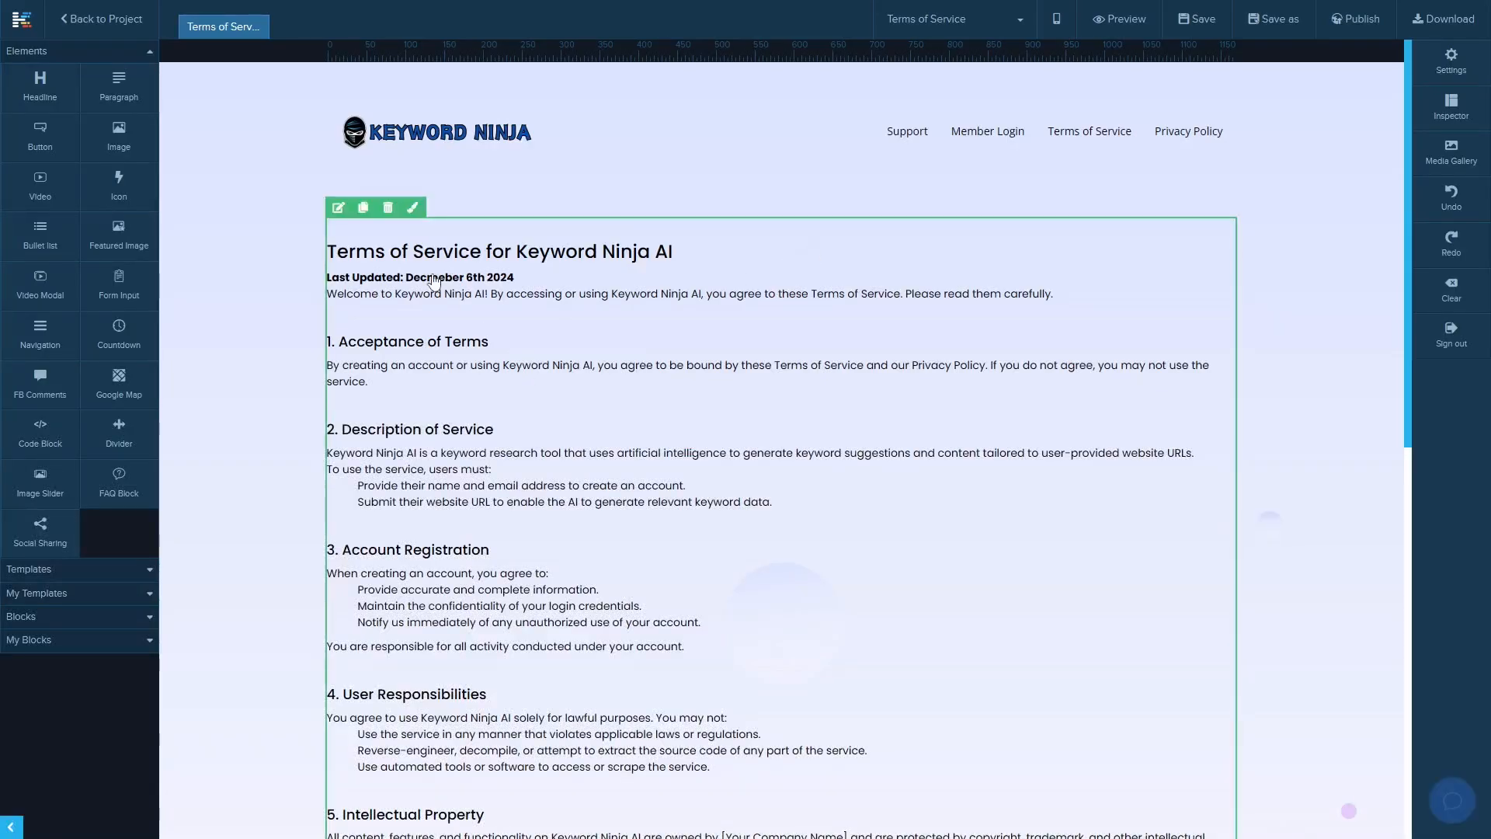
scroll(420, 332, "down", 2)
scroll(419, 332, "down", 8)
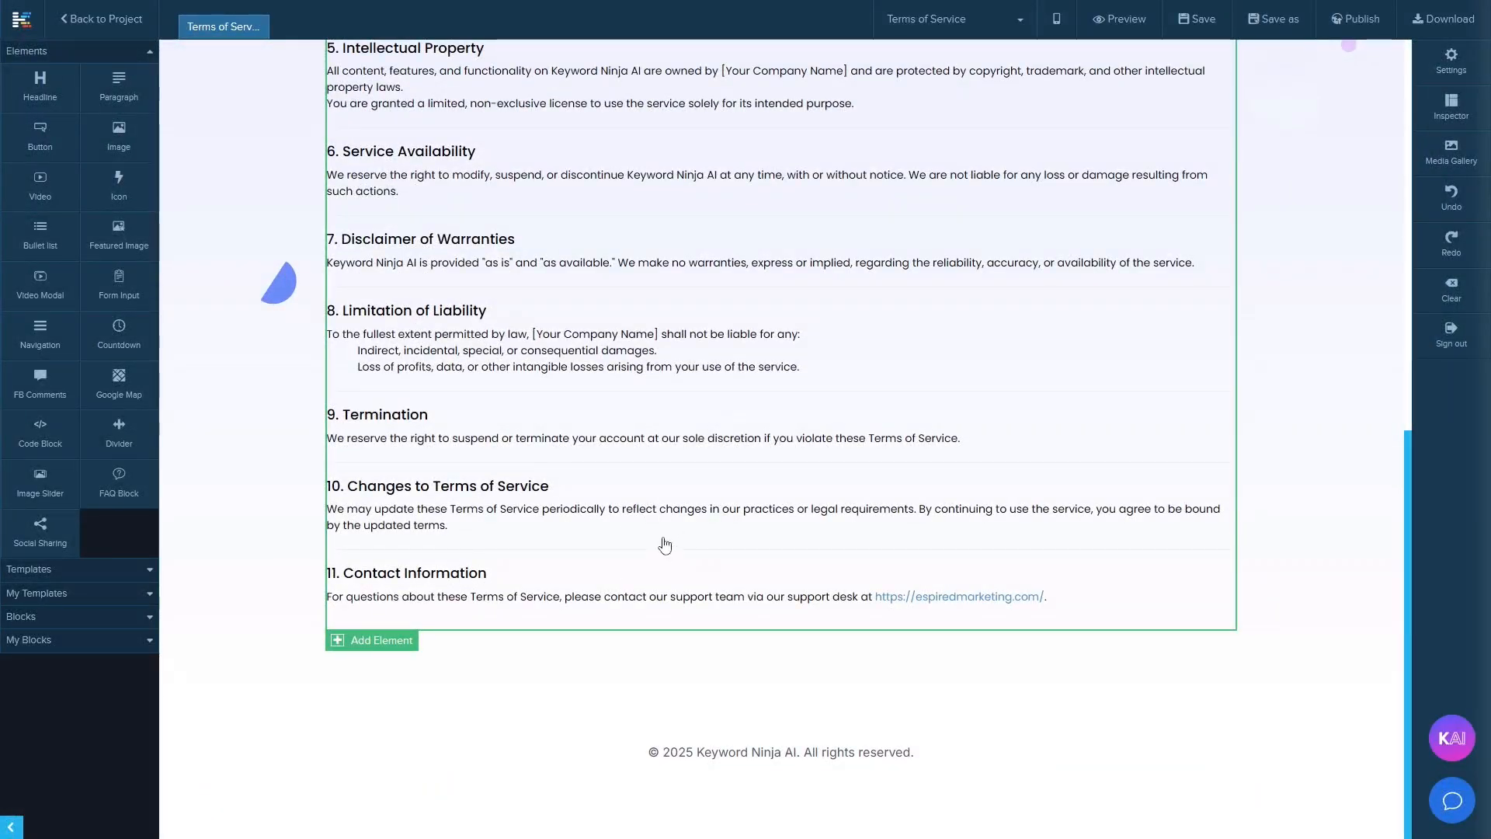
scroll(663, 544, "up", 10)
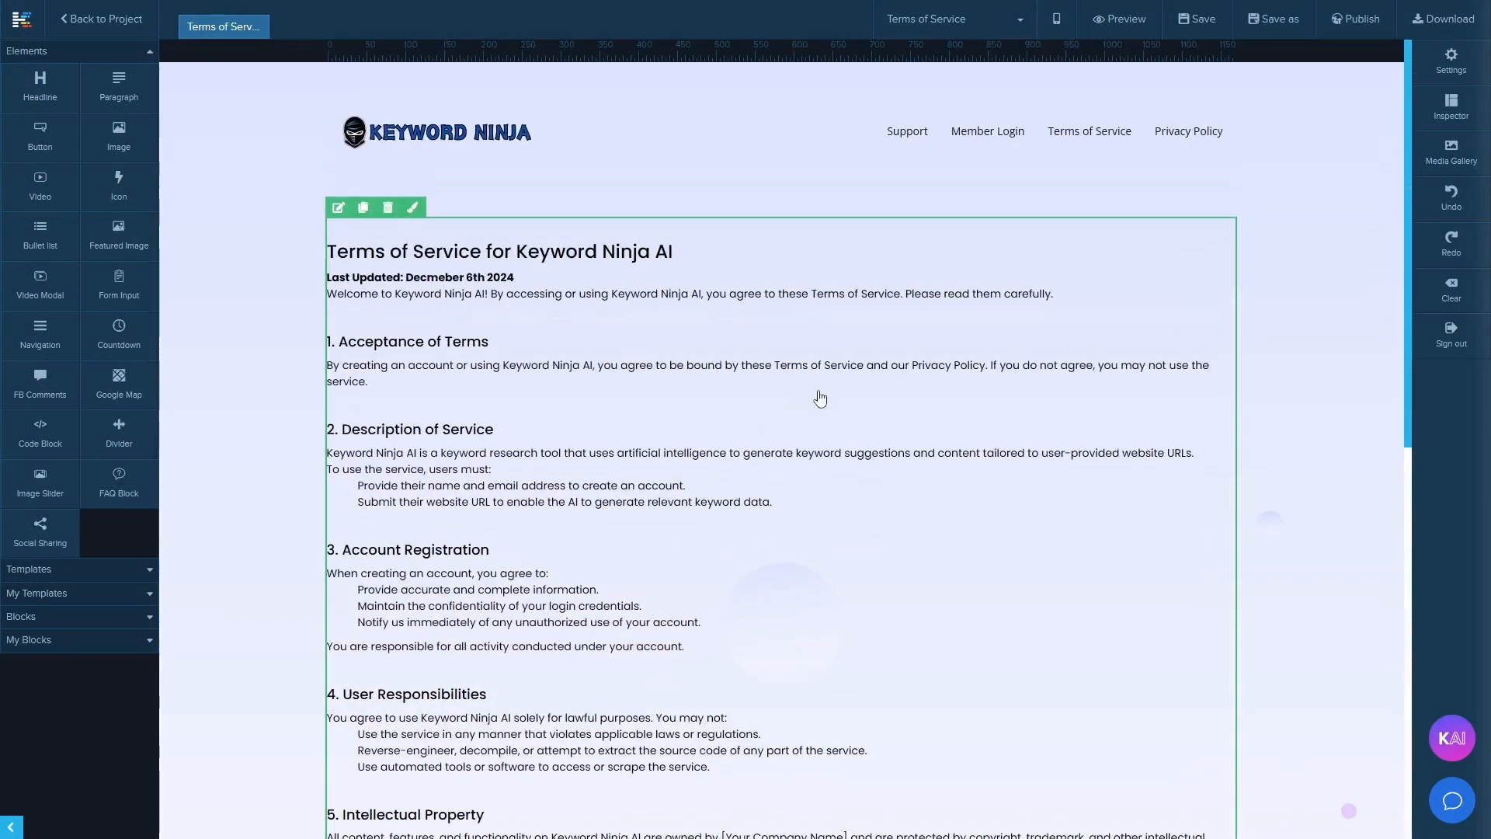
Step: Preview the Terms of Service page and highlight the [Your Company Name] placeholder under Limitation of Liability
left_click(1123, 22)
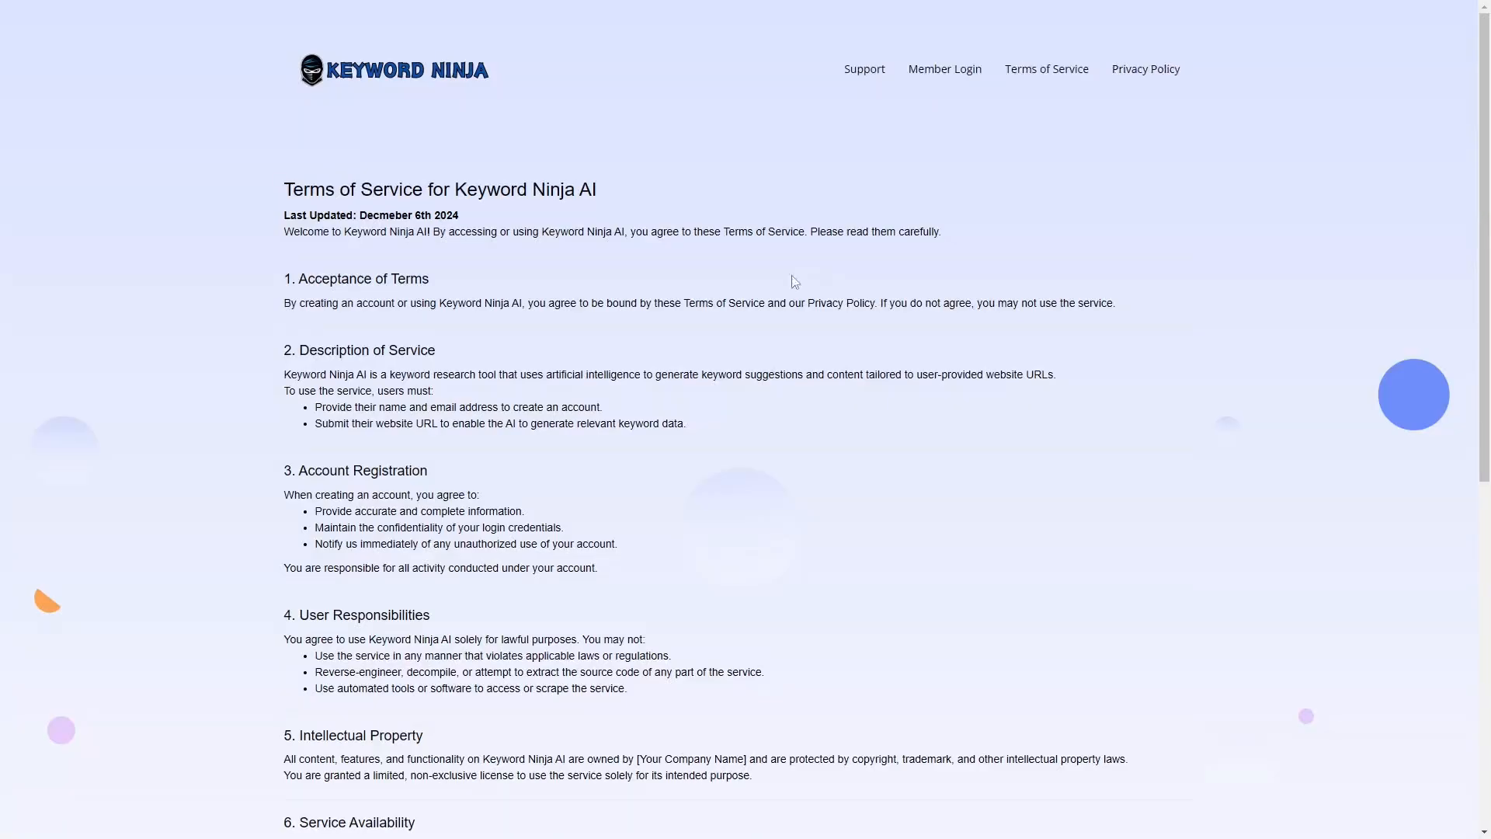
scroll(360, 225, "down", 1)
scroll(344, 198, "up", 1)
scroll(412, 271, "down", 8)
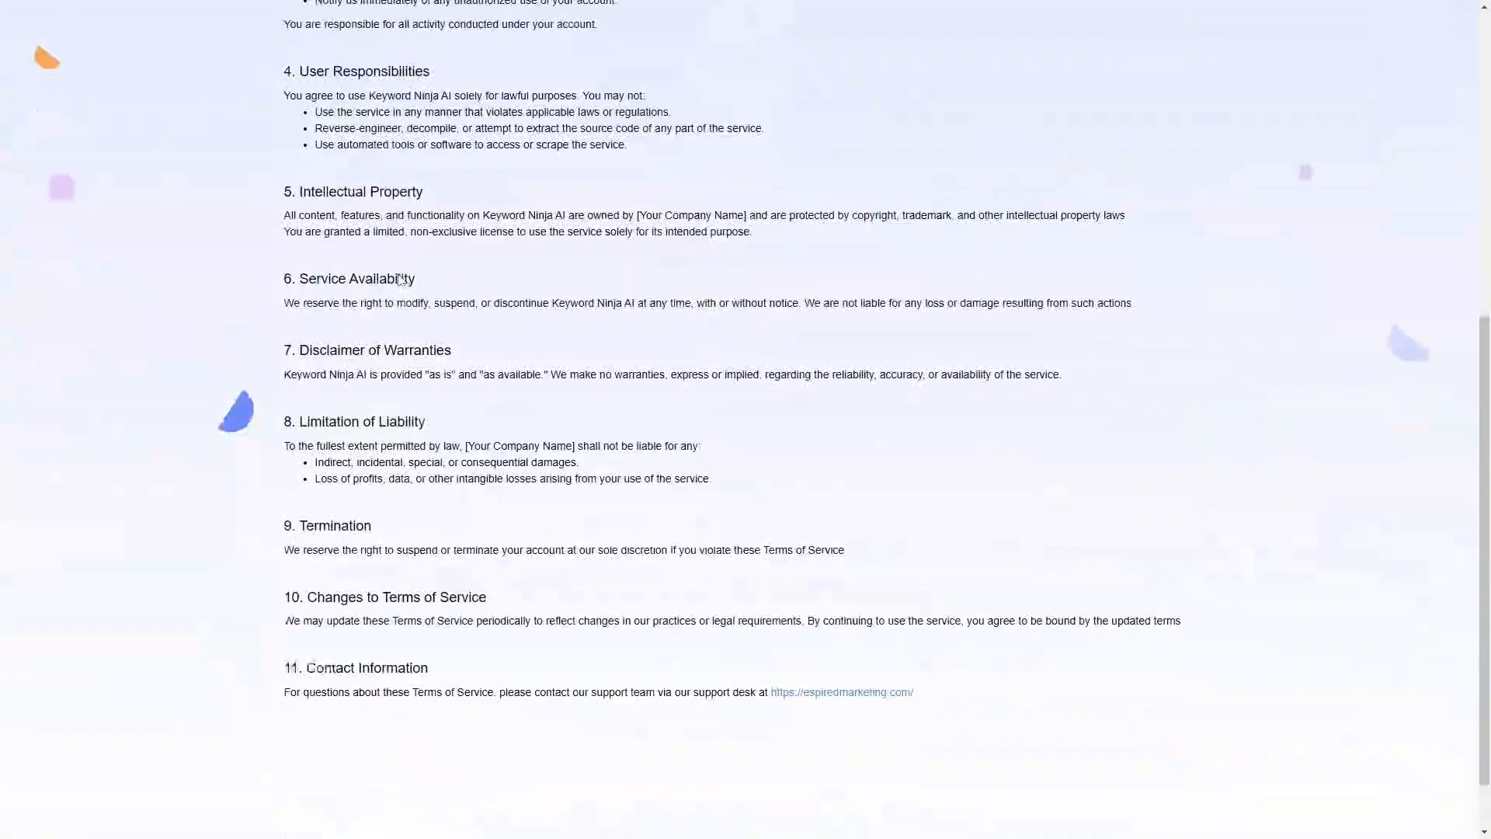
left_click_drag(466, 373, 576, 376)
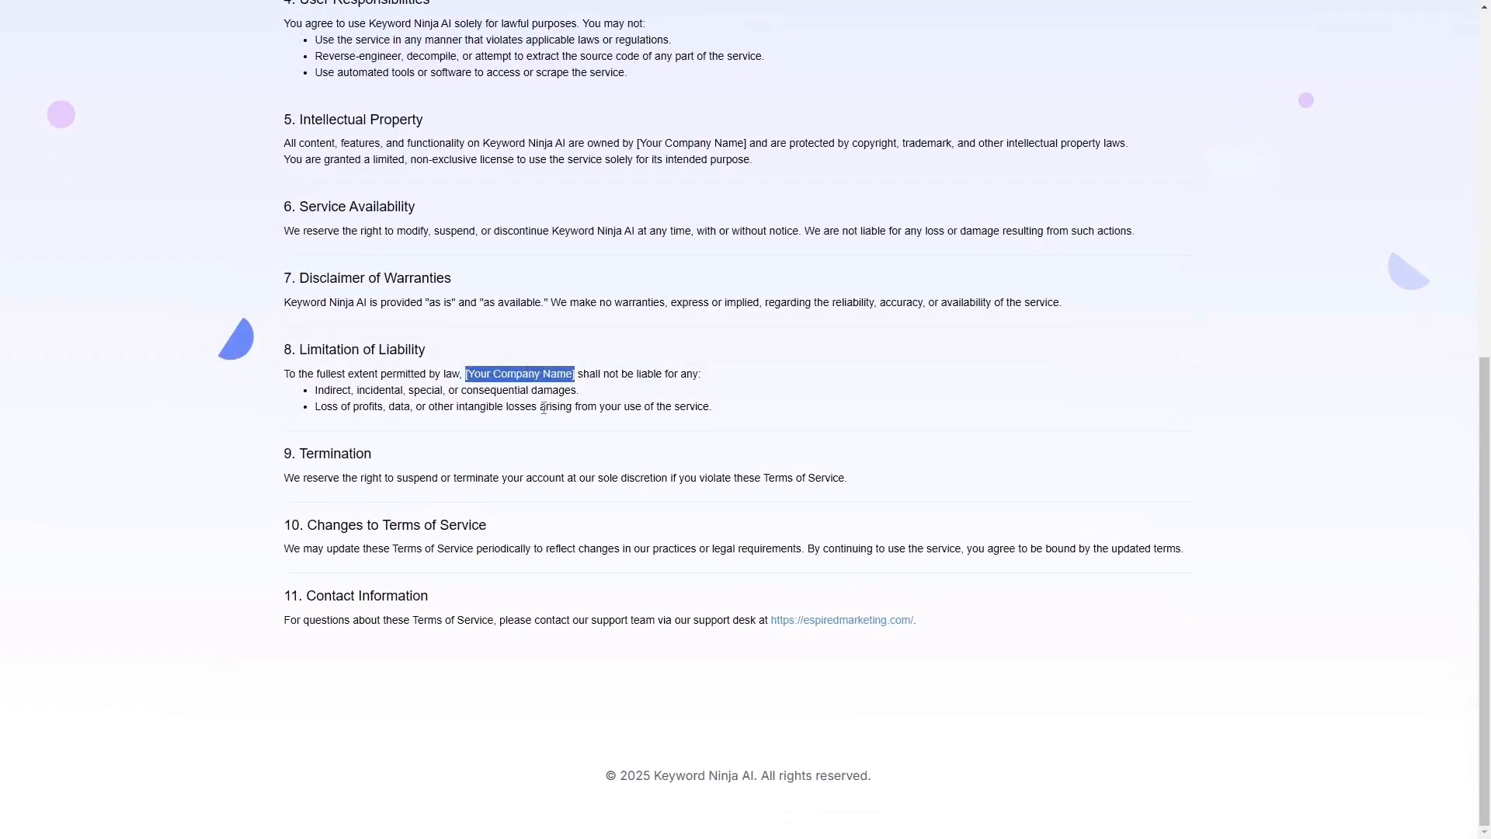
Step: Examine the whole previewed Terms of Service page, from its heading to the footer
scroll(493, 478, "up", 8)
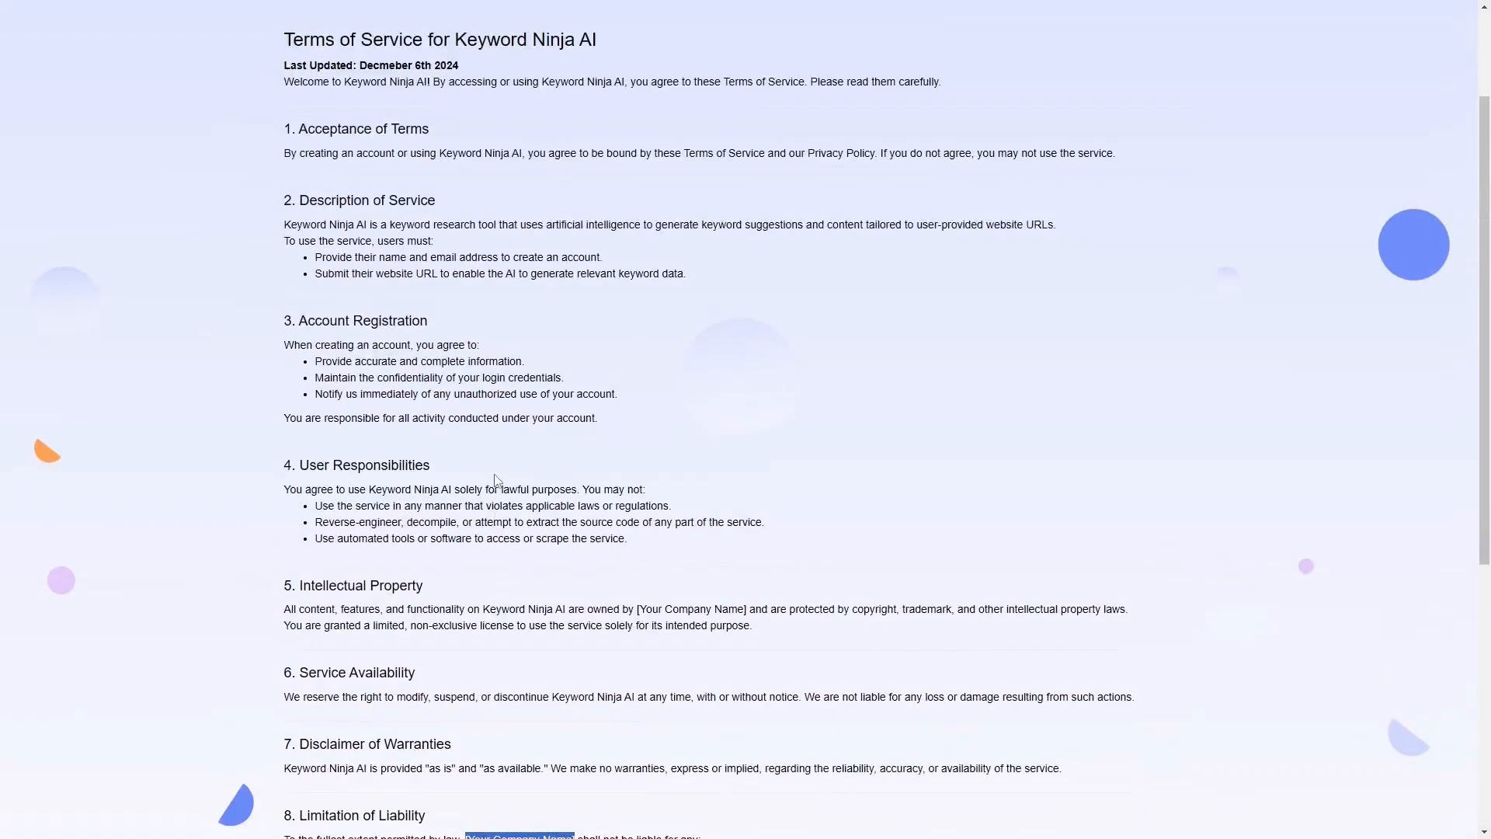
scroll(497, 479, "down", 8)
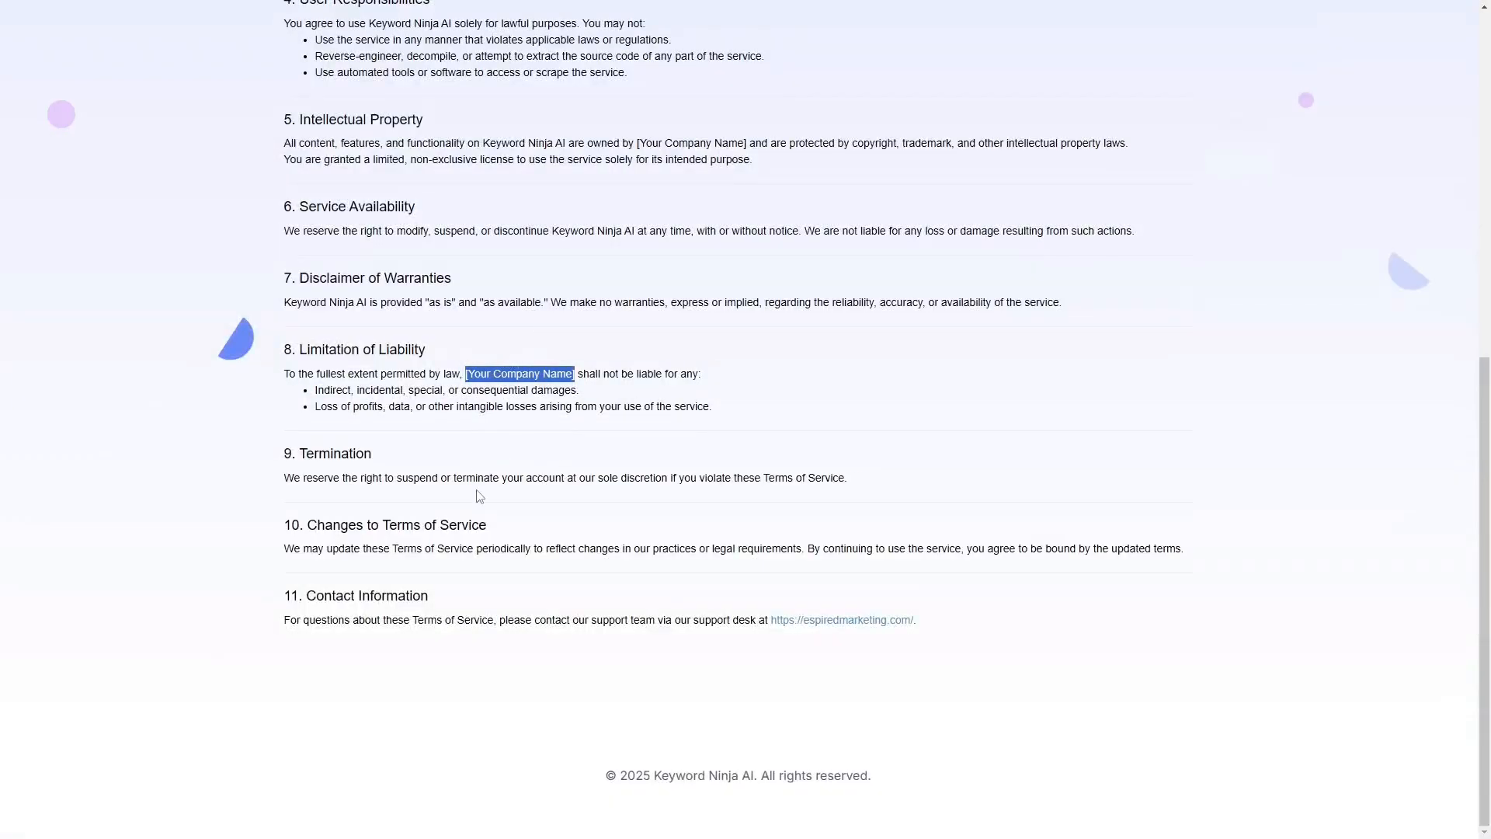
scroll(413, 542, "up", 4)
scroll(413, 541, "up", 4)
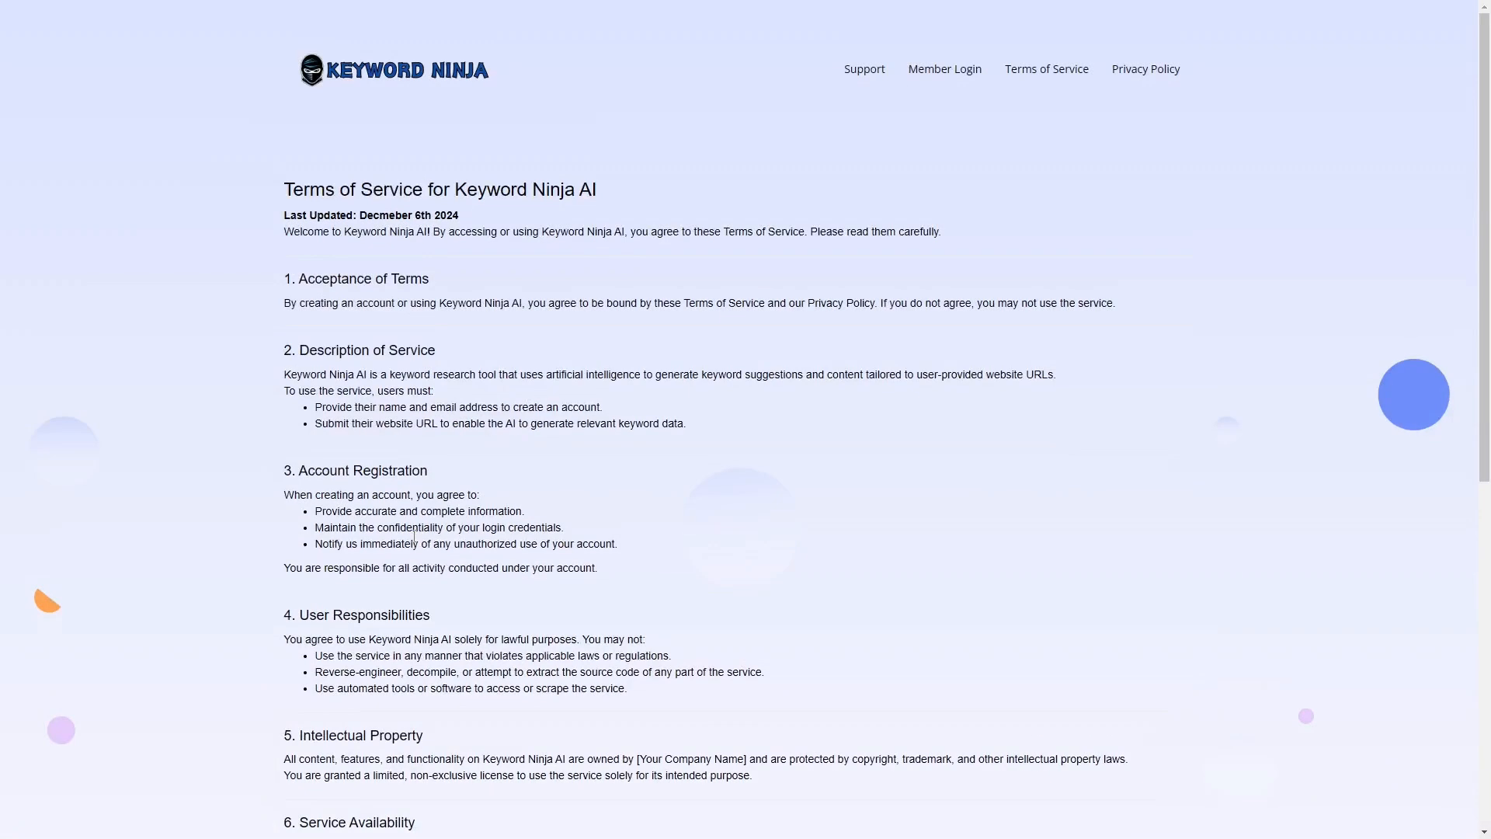
scroll(474, 461, "down", 8)
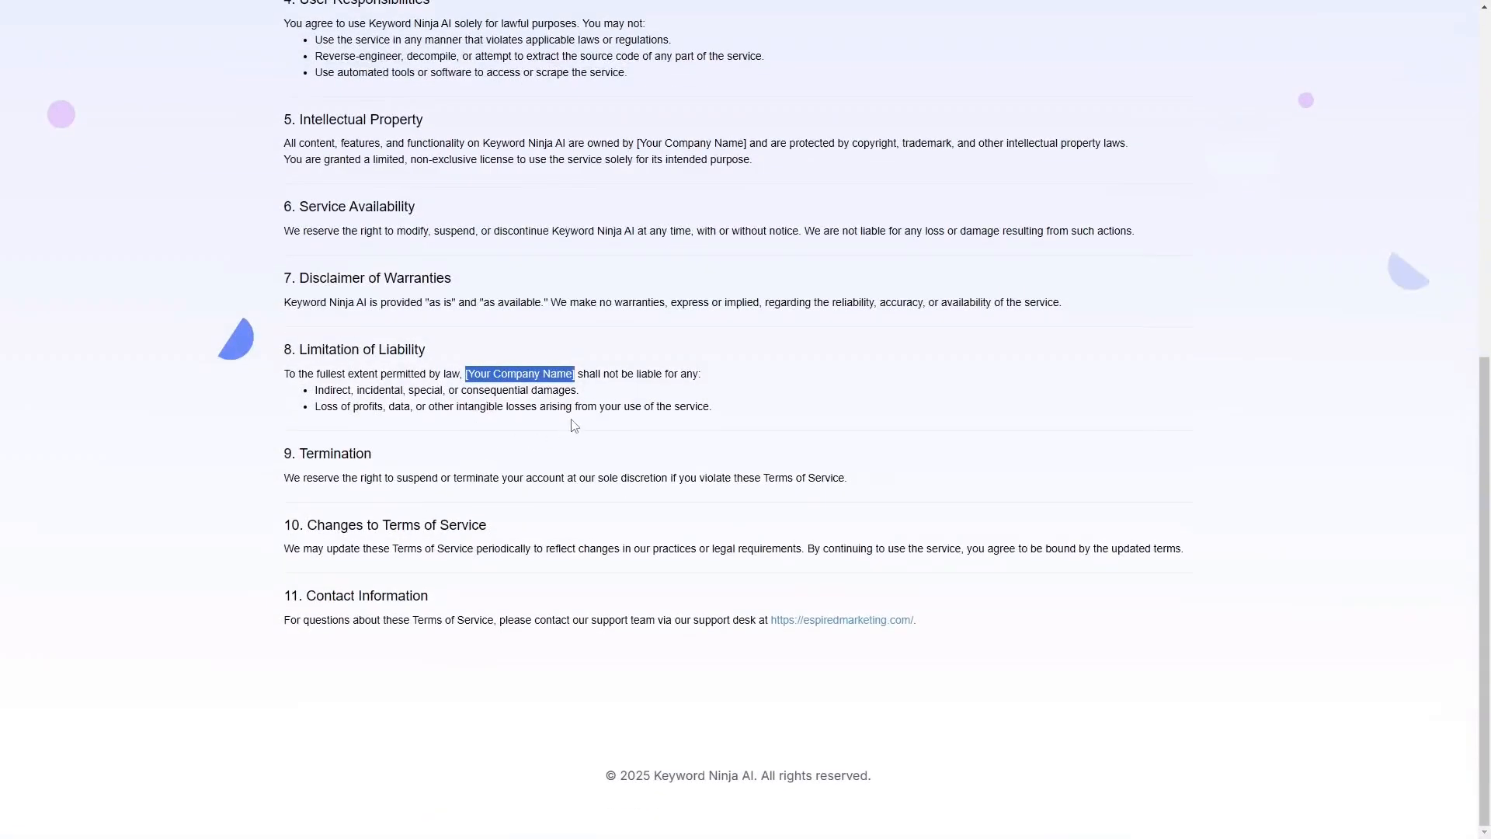
scroll(523, 447, "up", 6)
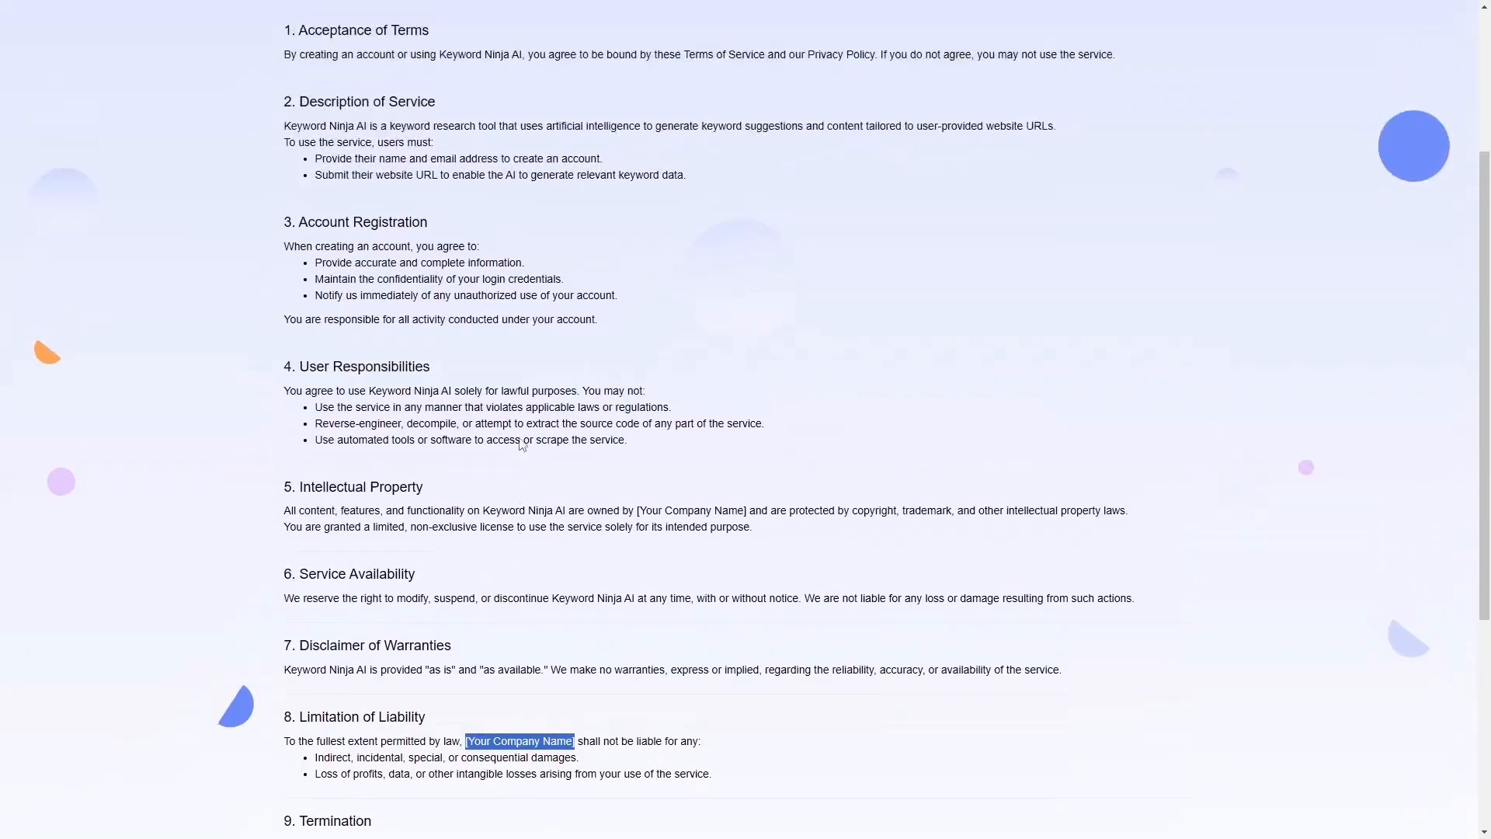
scroll(523, 445, "up", 2)
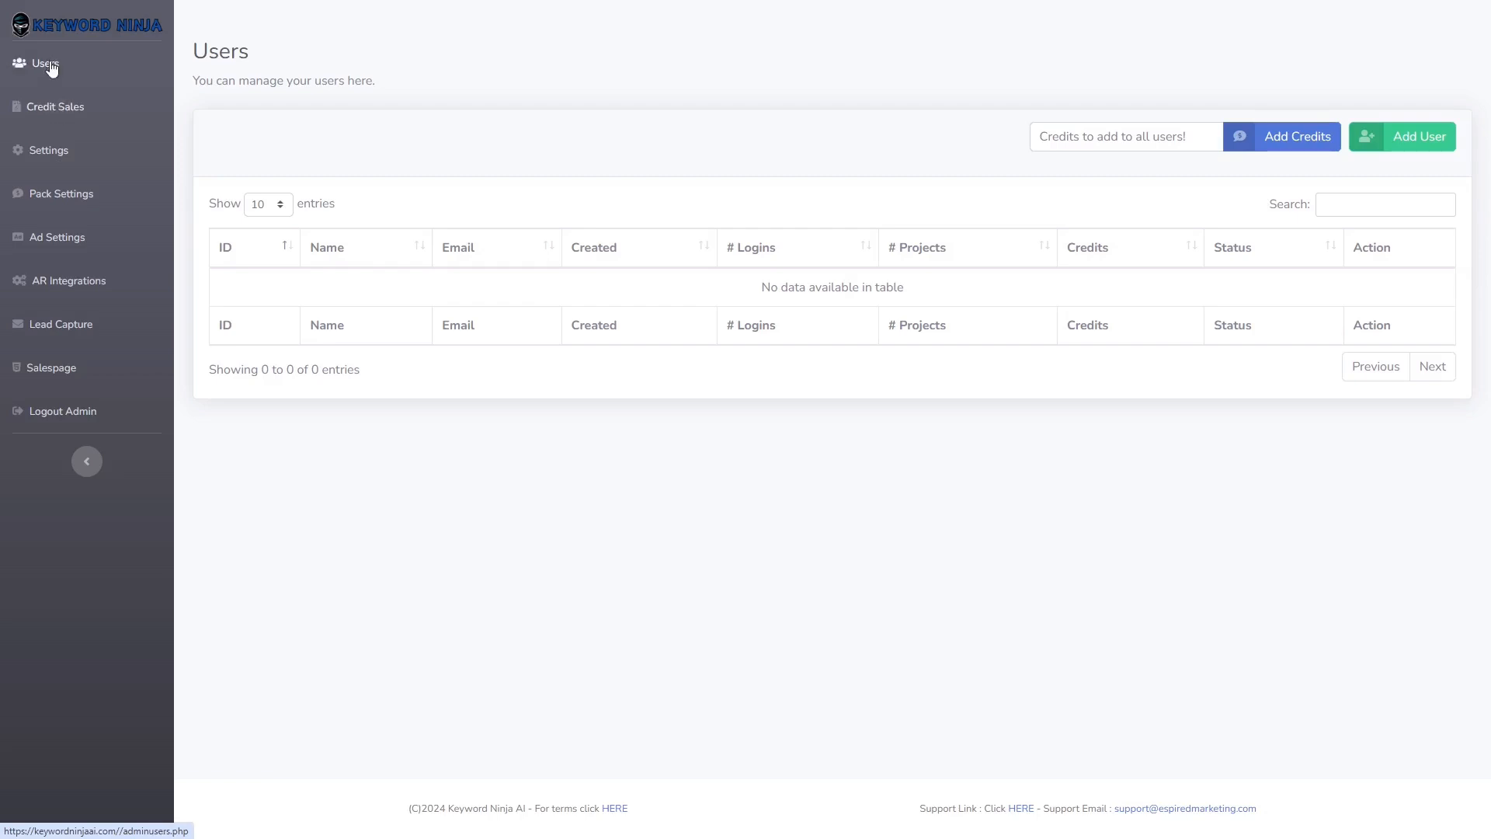
Step: View the Credit Sales records in the Keyword Ninja admin area, and open the Settings page
left_click(52, 109)
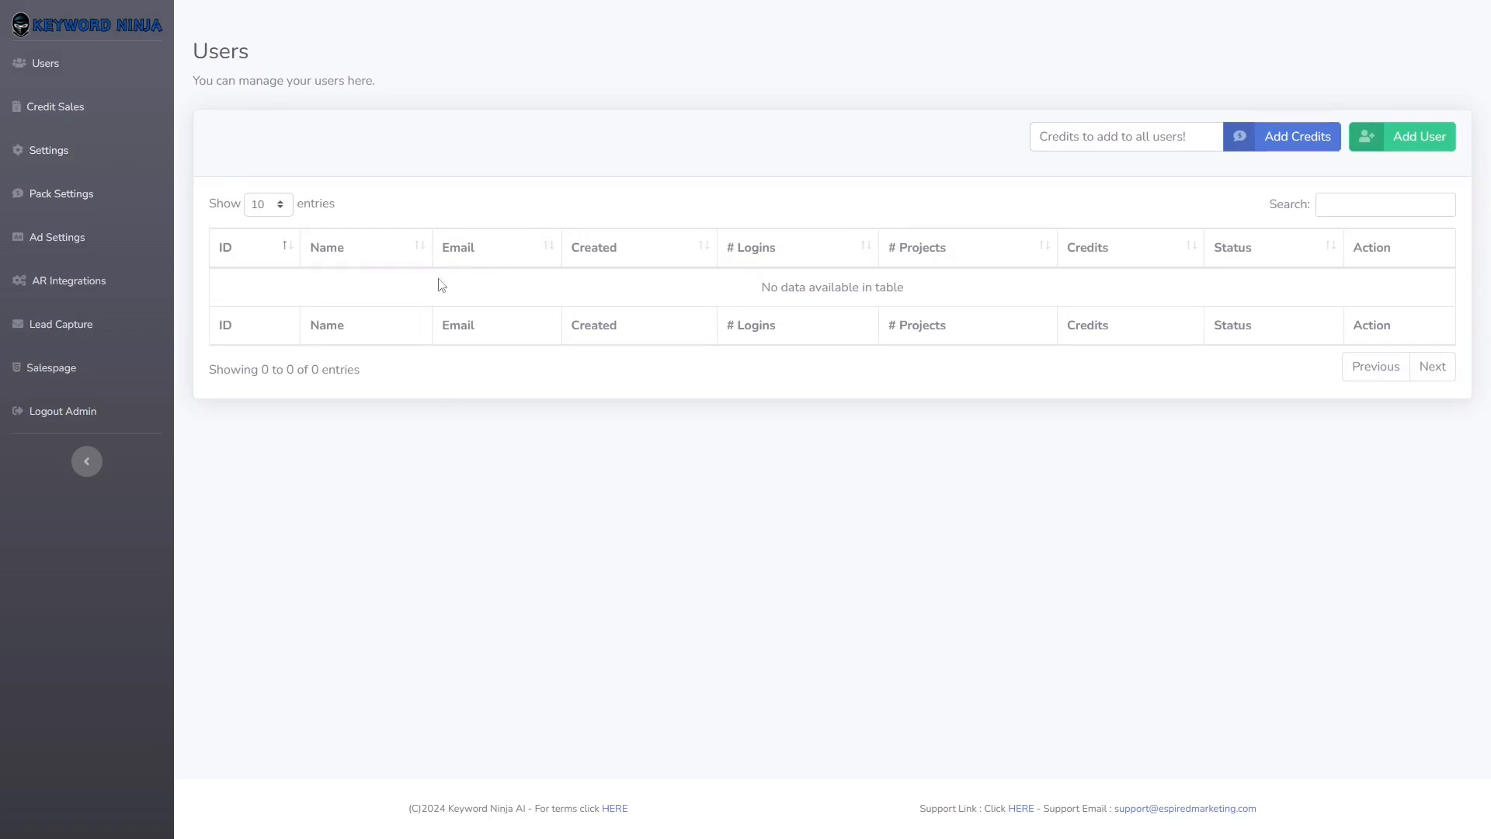
left_click(55, 115)
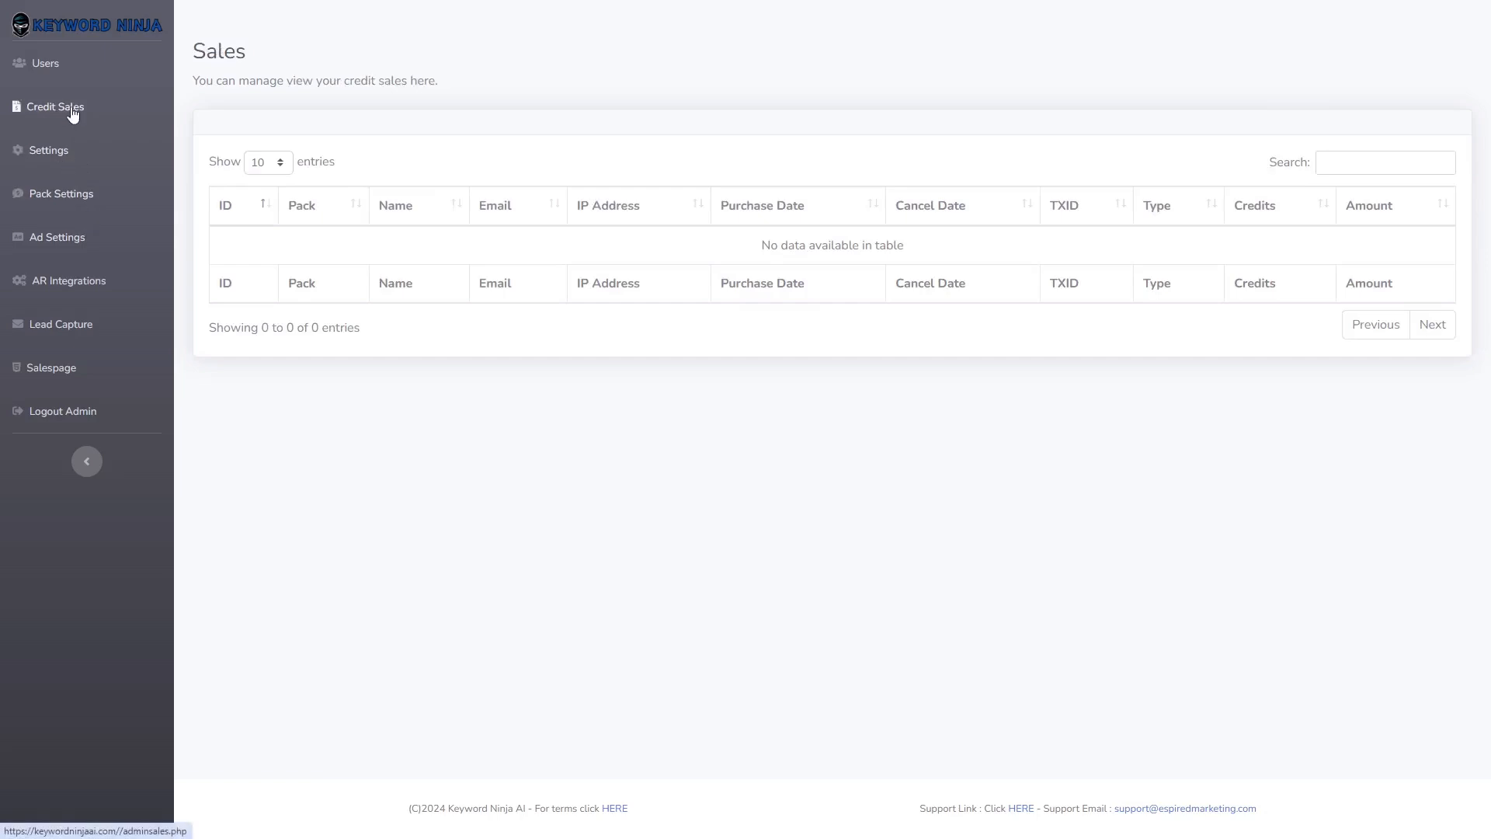
left_click(42, 159)
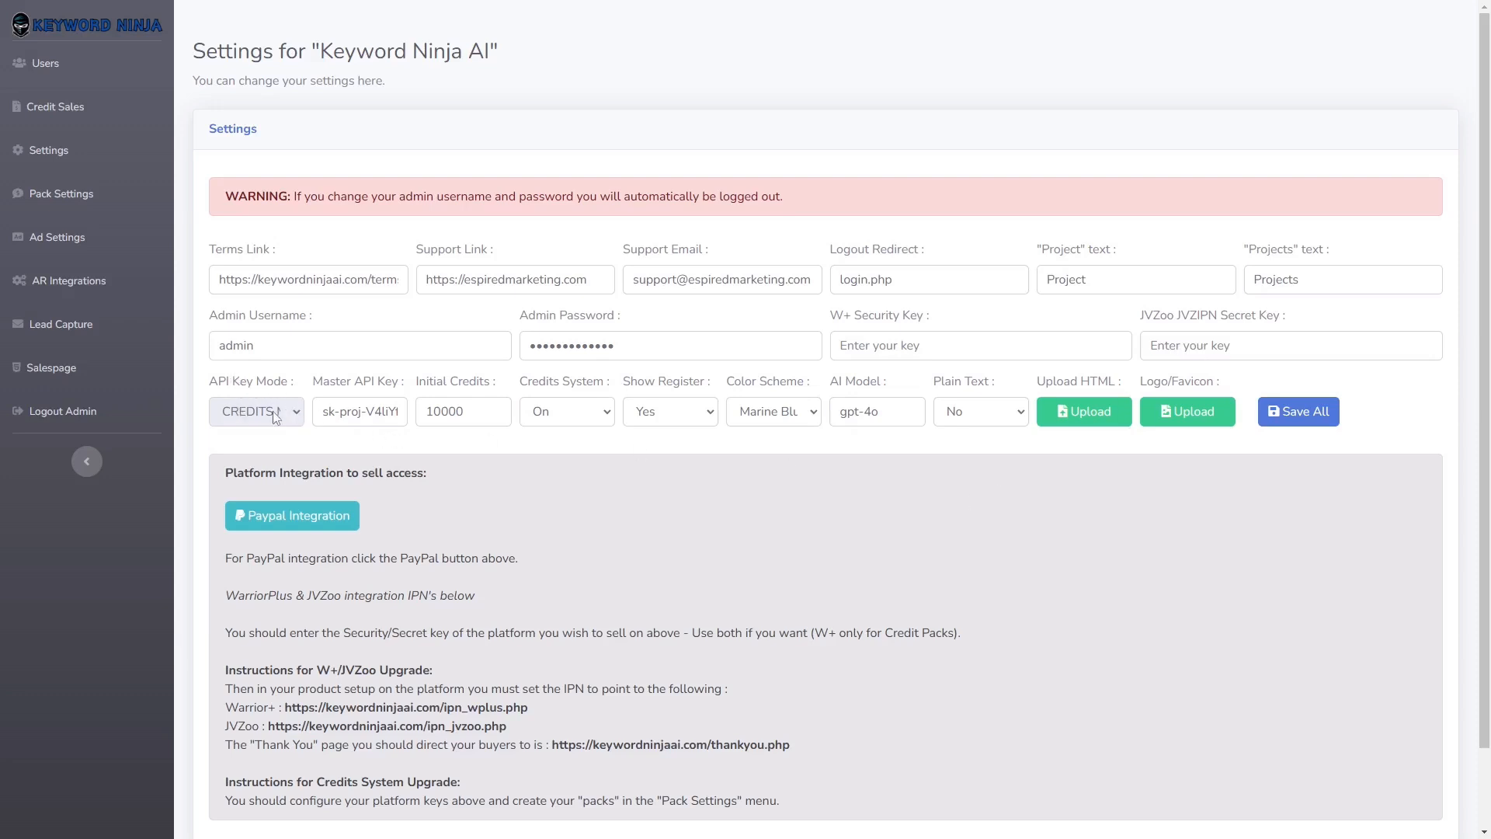
Step: Set the Credits System to Off, with API Key Mode on My Key and Show Register on Yes
left_click(574, 419)
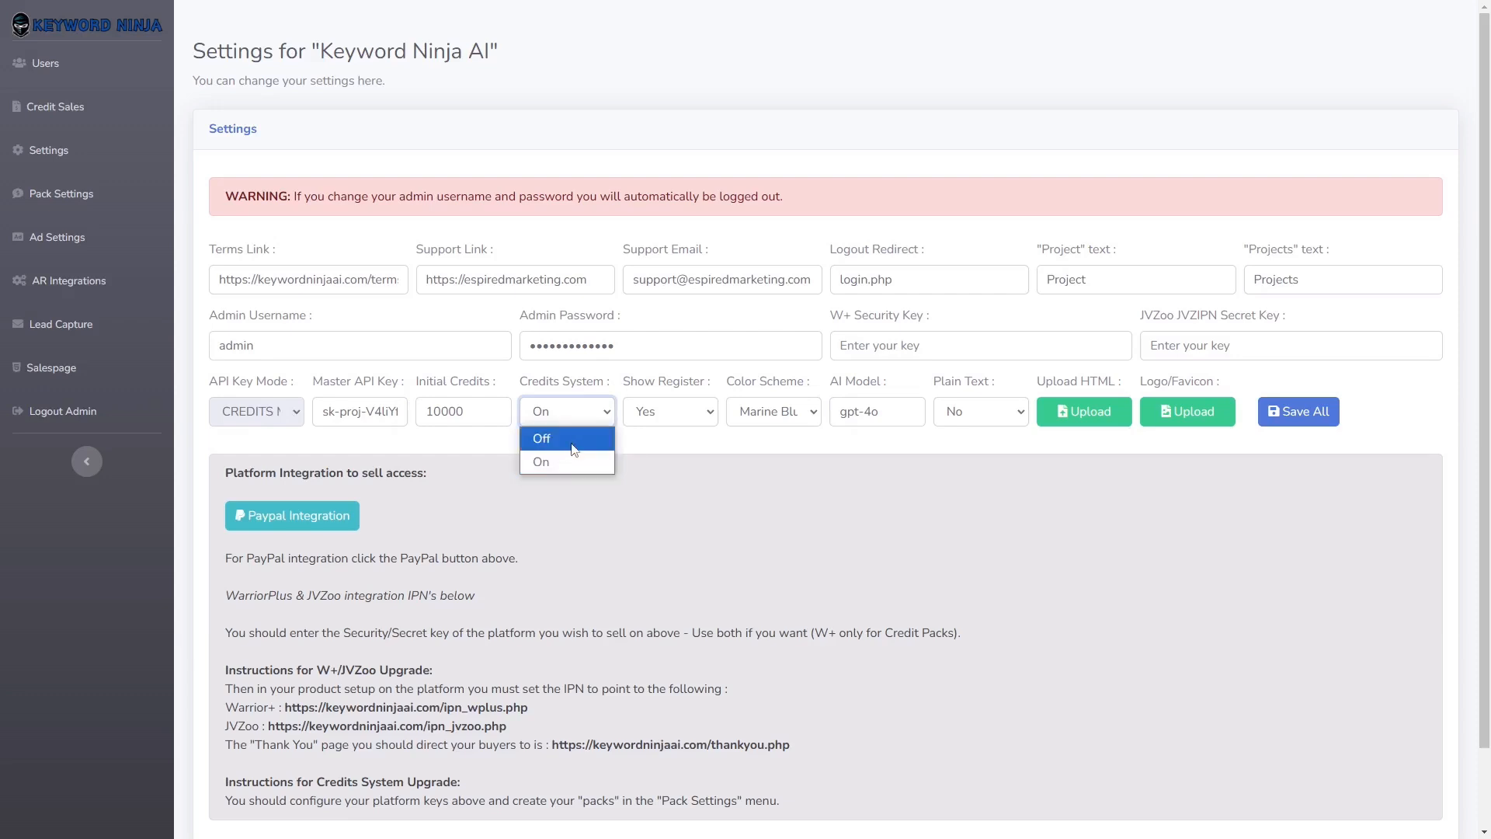
left_click(575, 440)
left_click(270, 415)
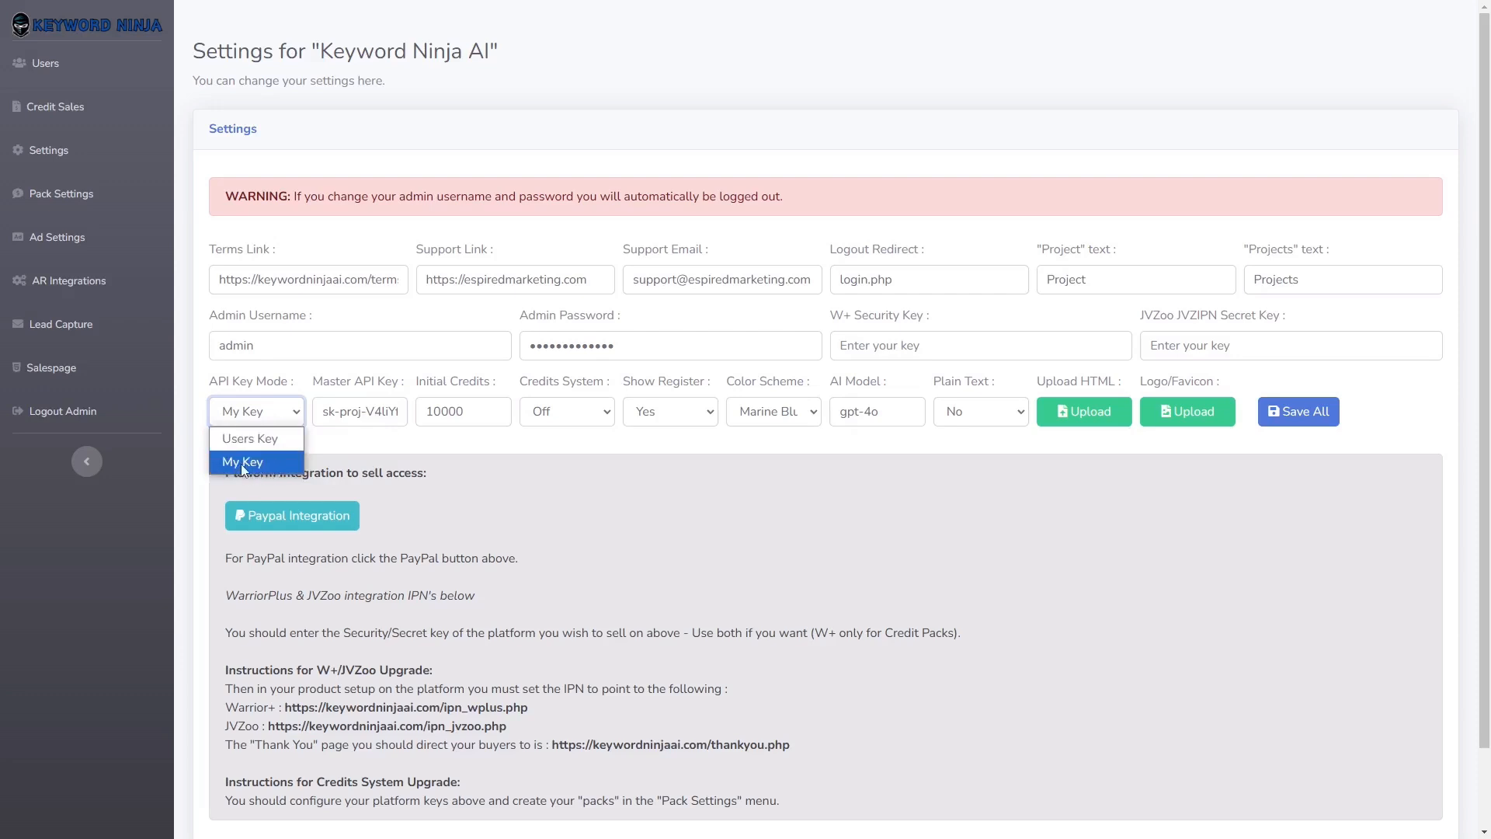
left_click(505, 475)
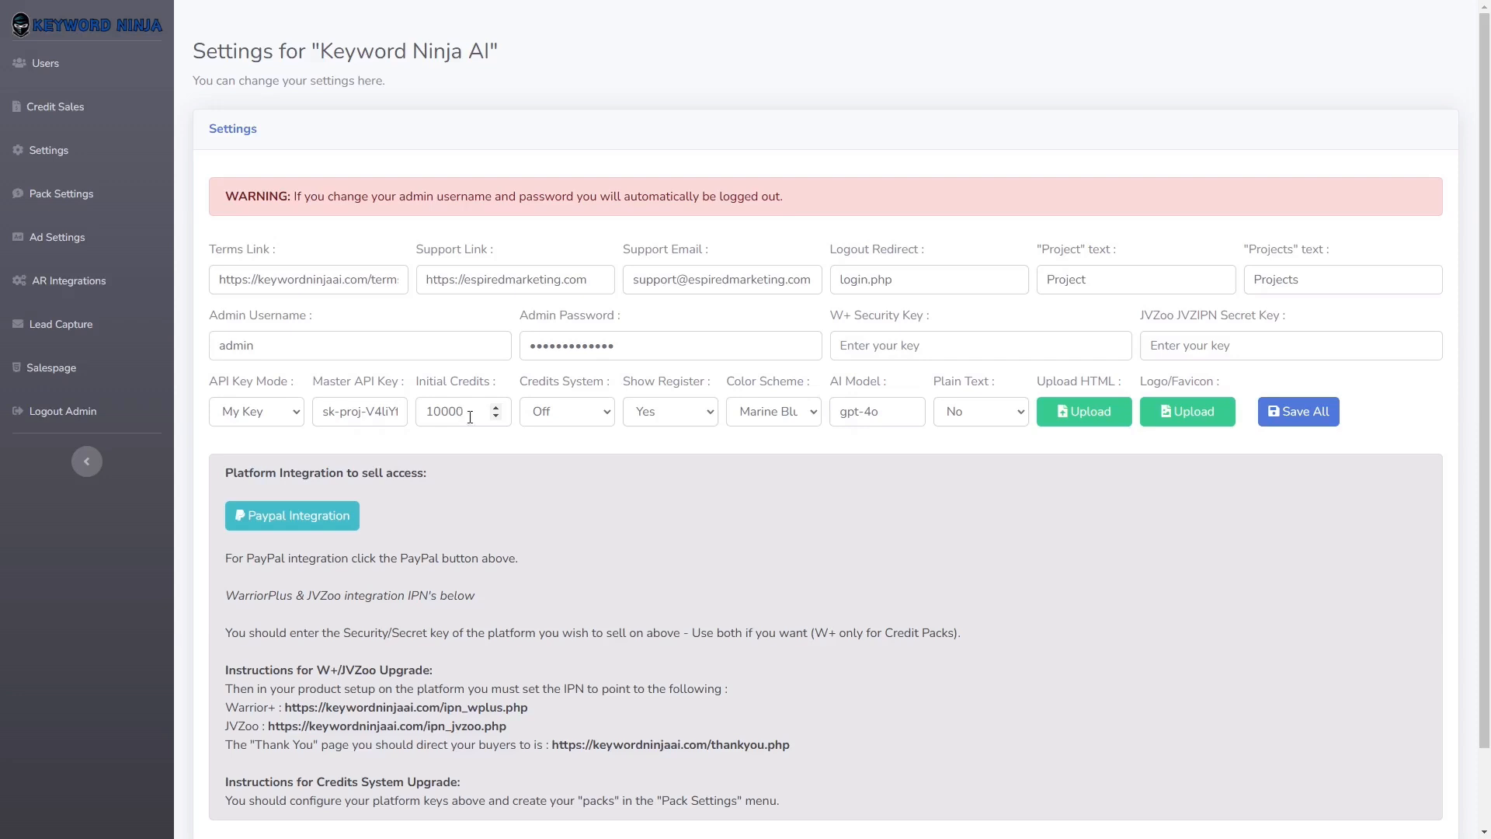
left_click(664, 424)
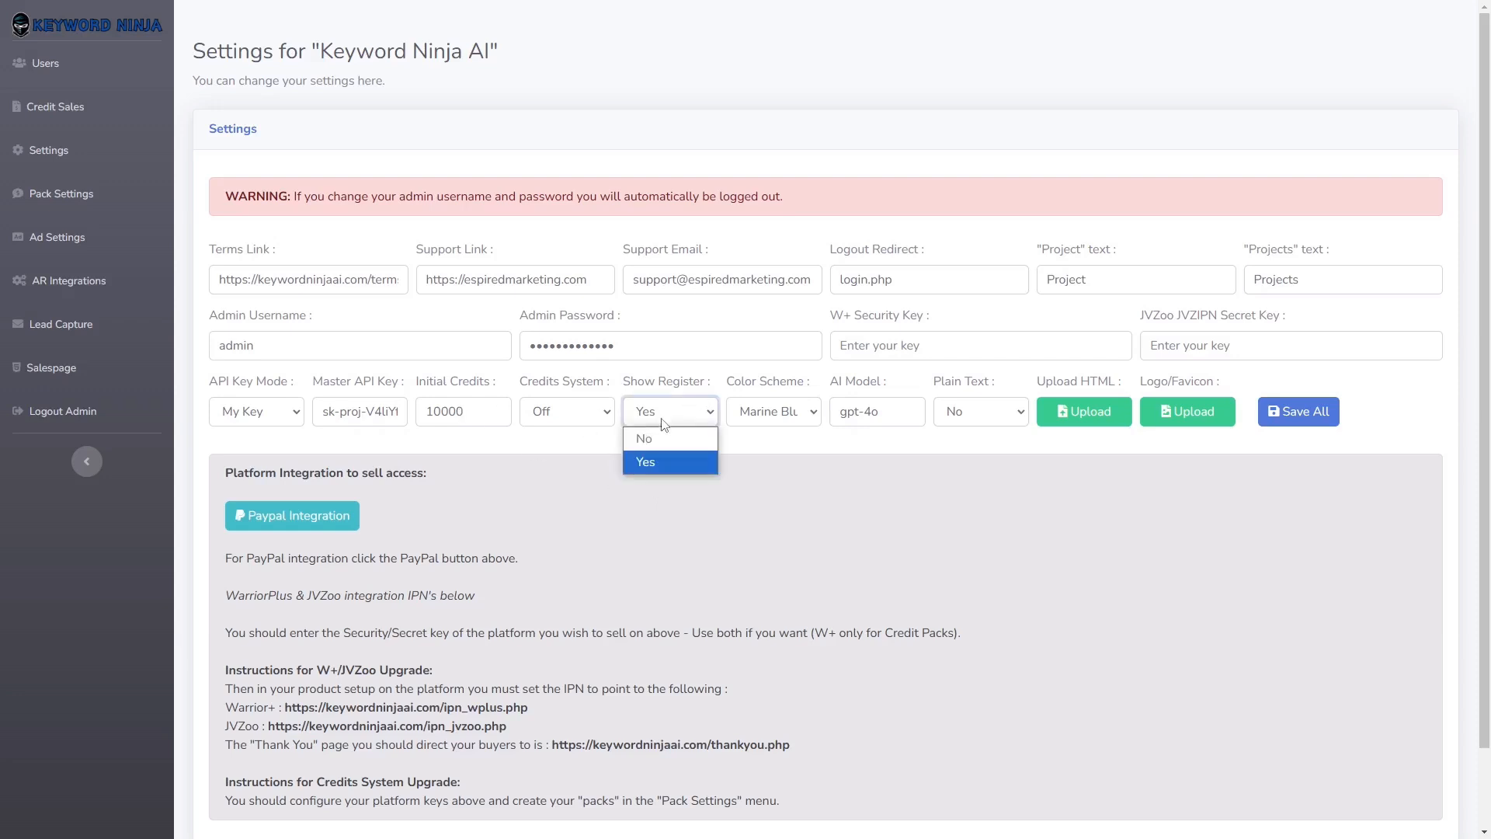
left_click(668, 463)
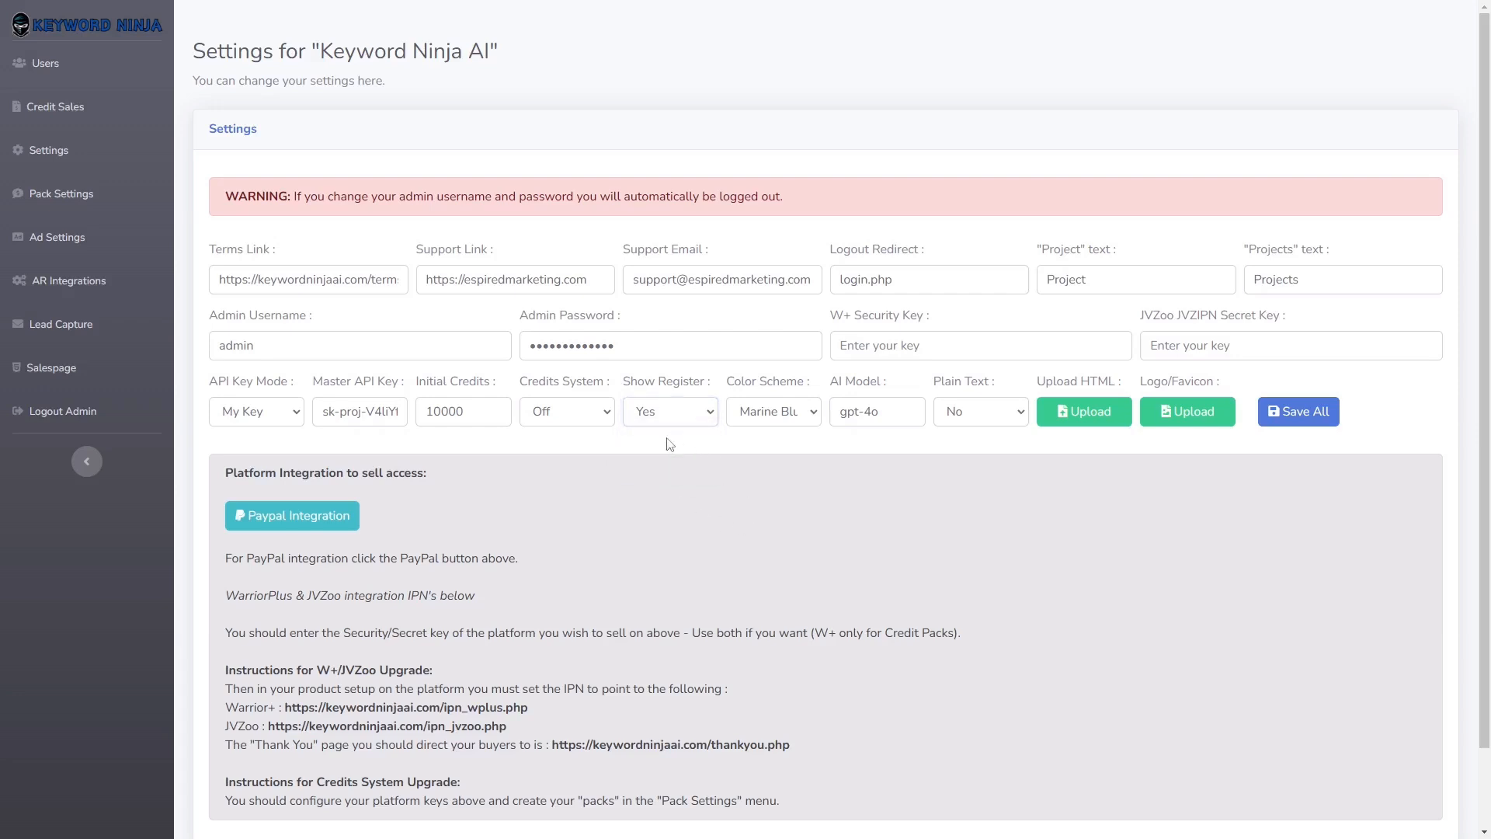
Step: Review the available Color Scheme and Plain Text options and the logo upload setting, keeping Marine Blue and No
left_click(776, 418)
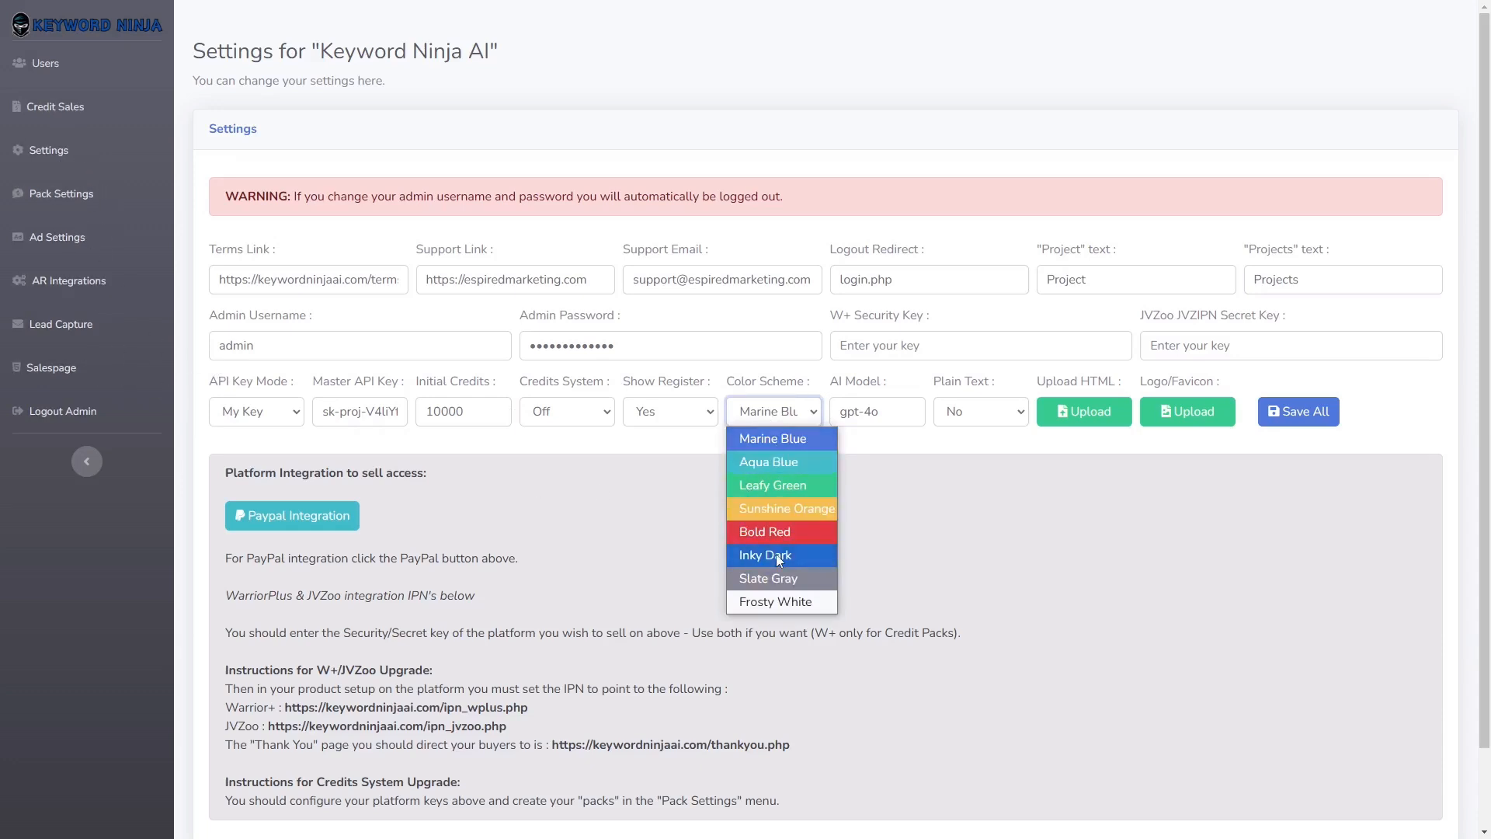
left_click(897, 482)
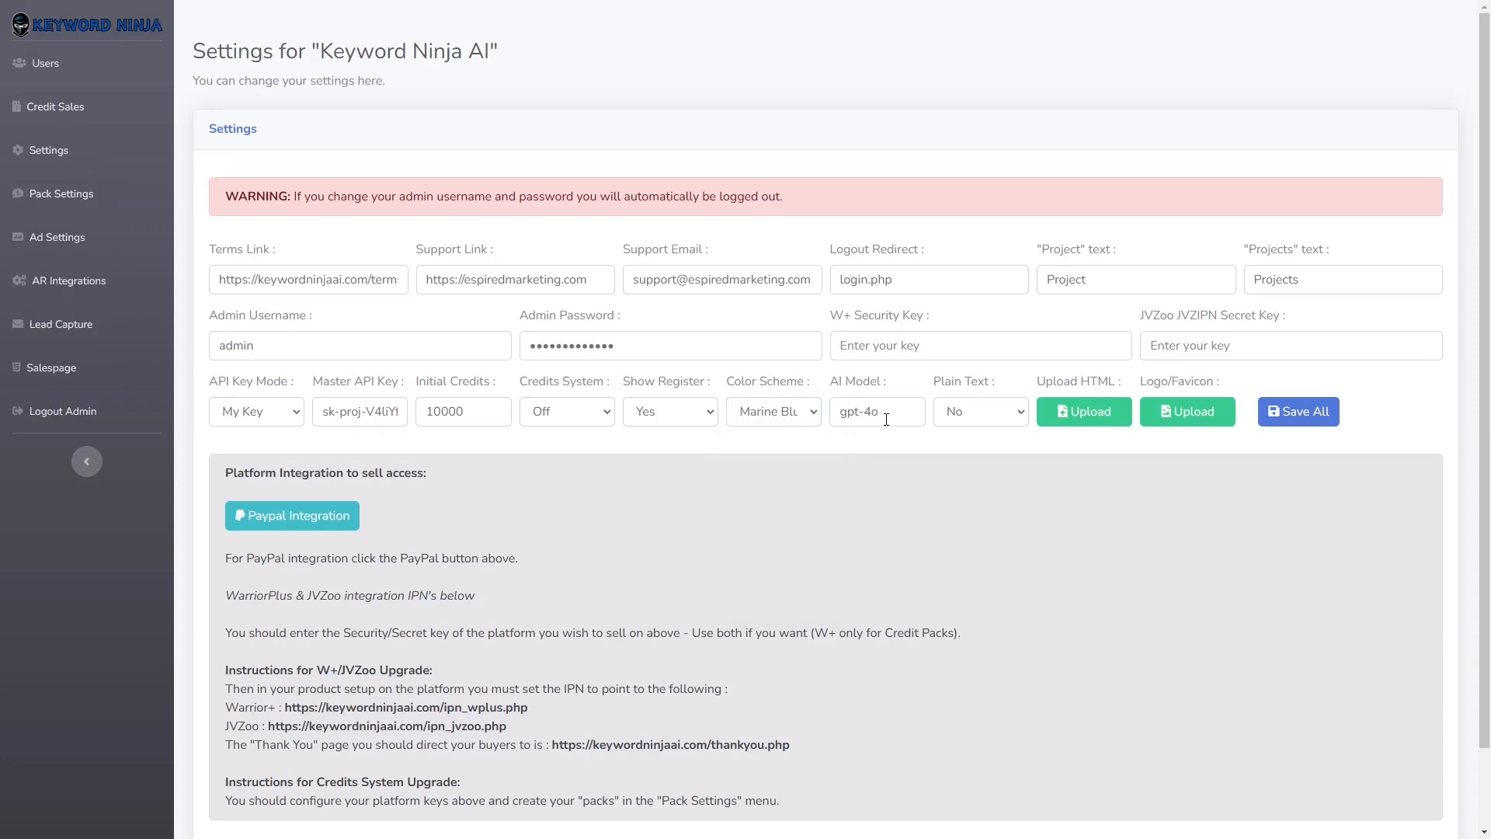
left_click(1014, 411)
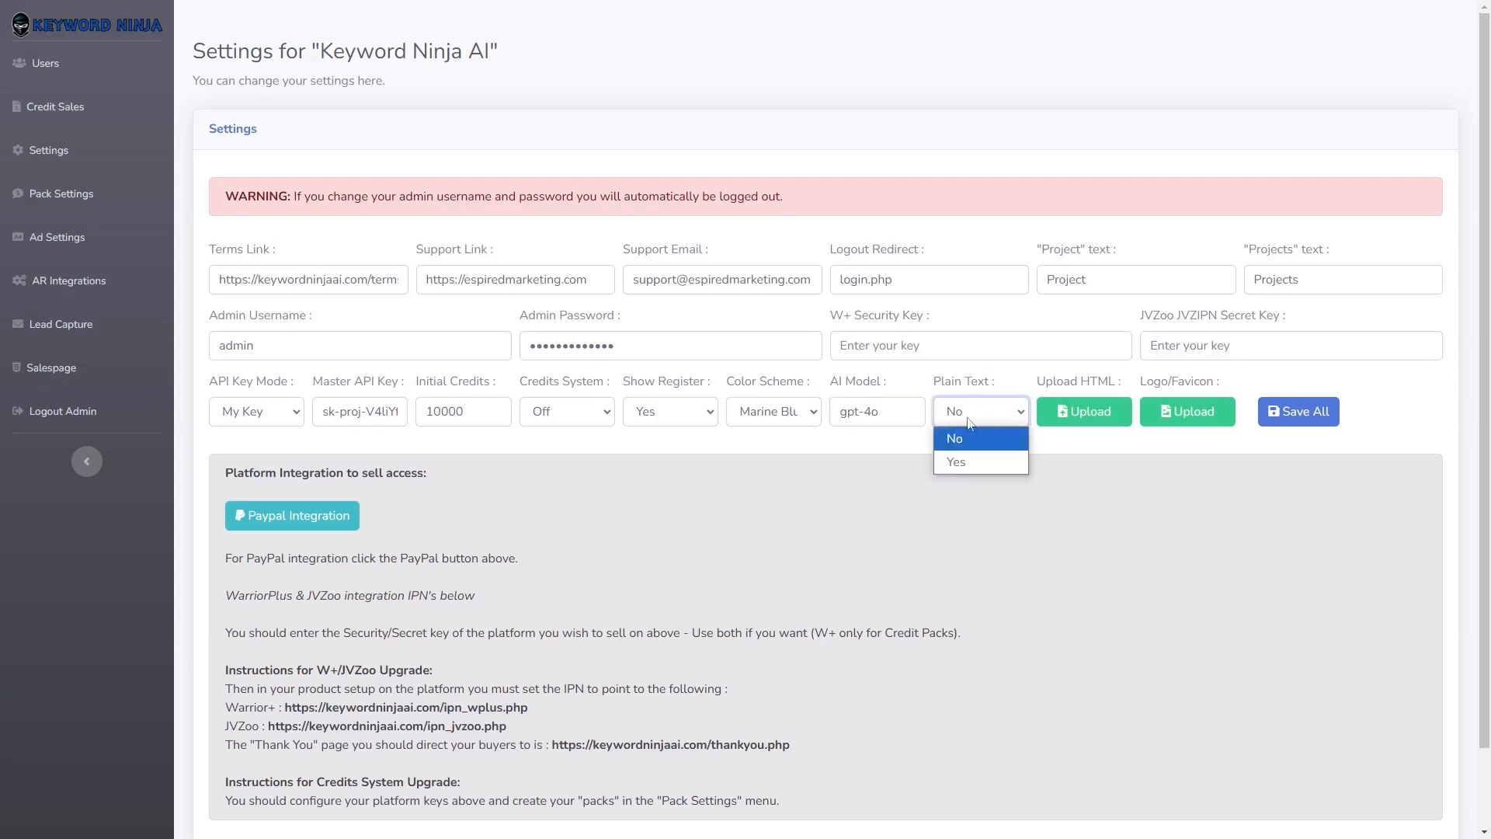
left_click(1156, 525)
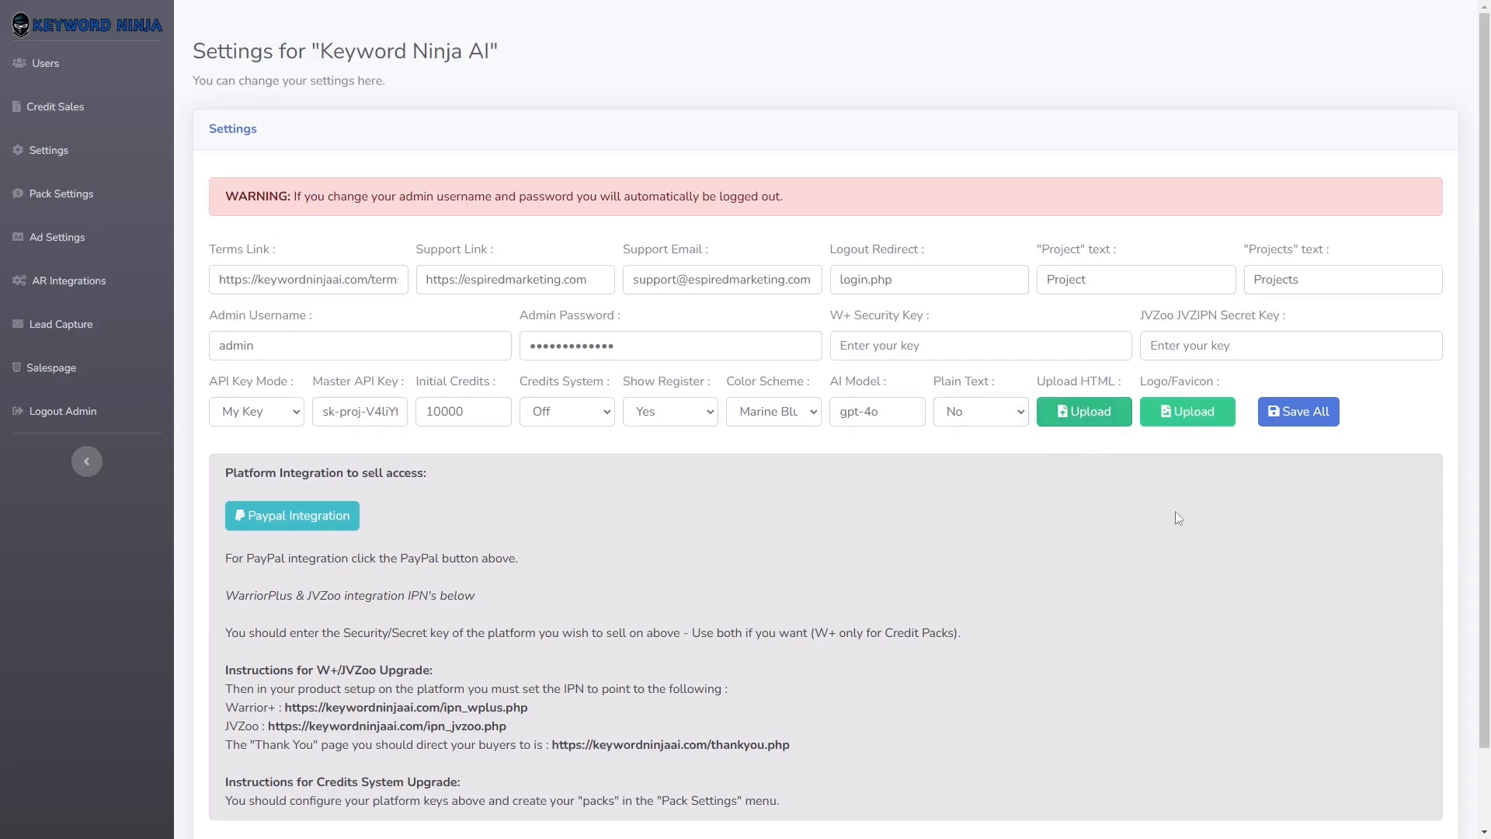
left_click(1186, 416)
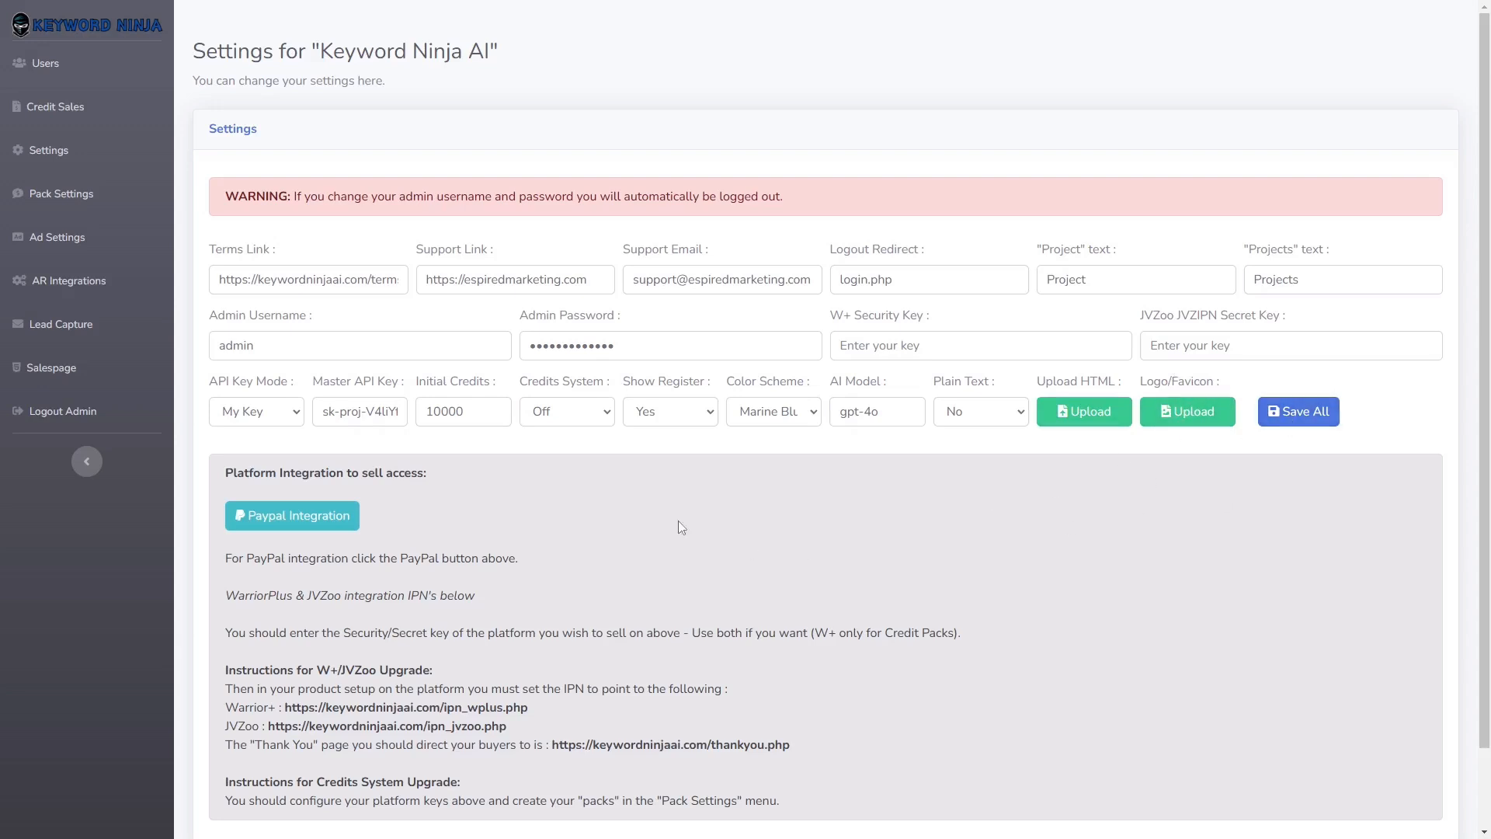
Step: Read the platform integration instructions on the Settings page and highlight the "Thank You" page URL for buyers
scroll(667, 520, "down", 1)
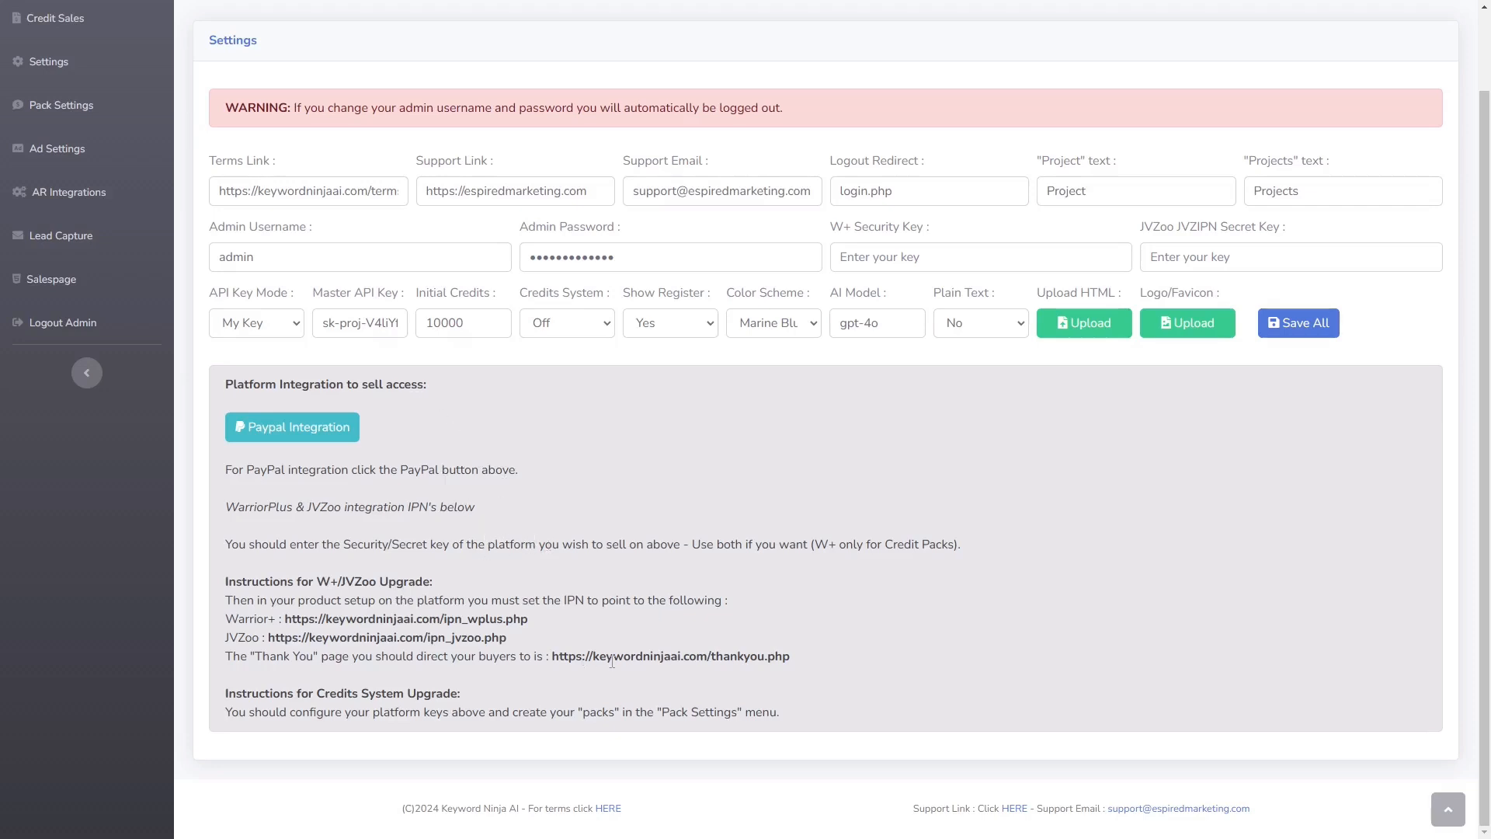
left_click_drag(555, 657, 811, 658)
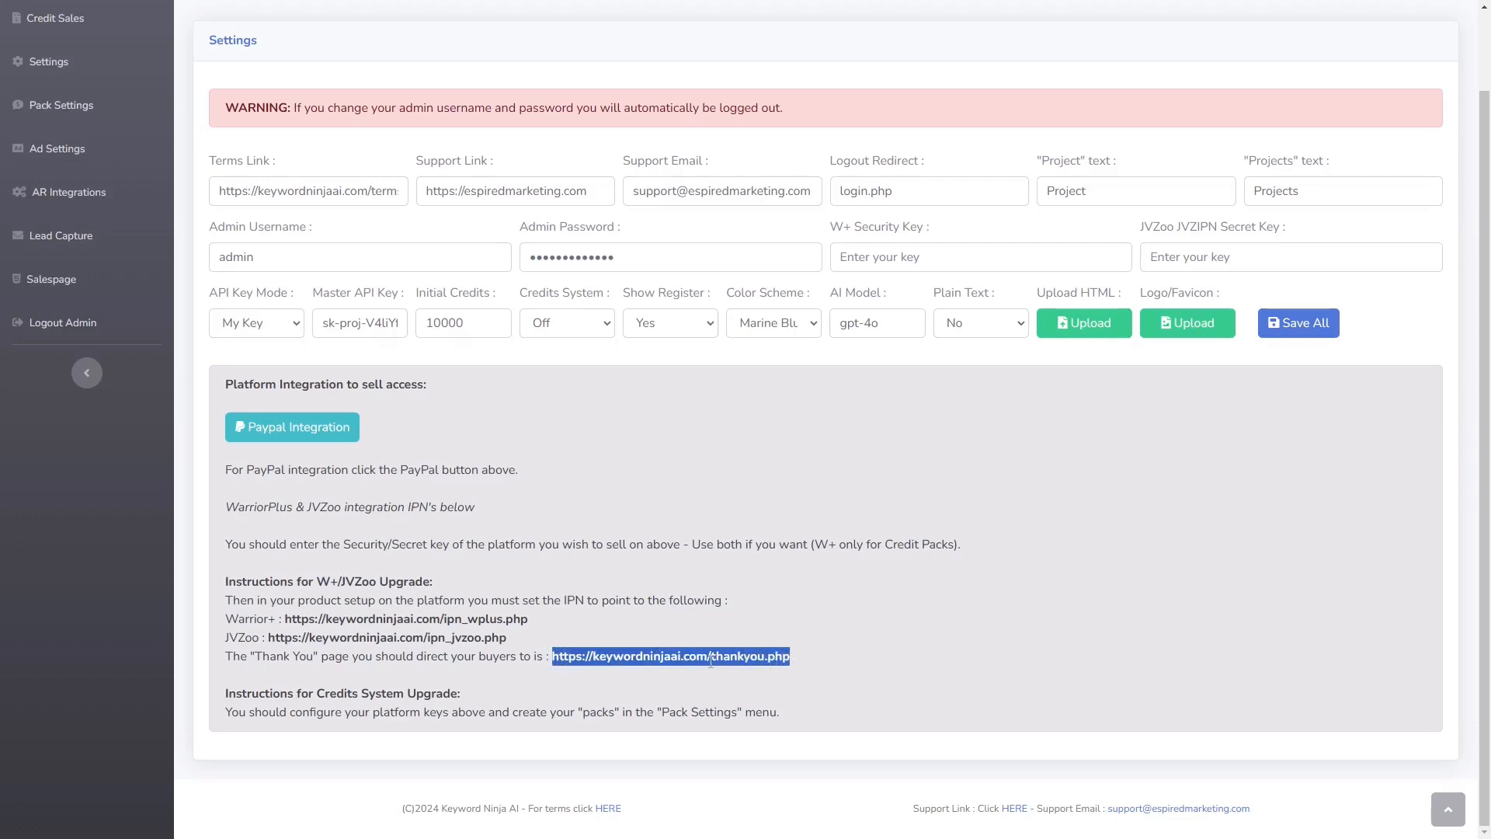
left_click(686, 663)
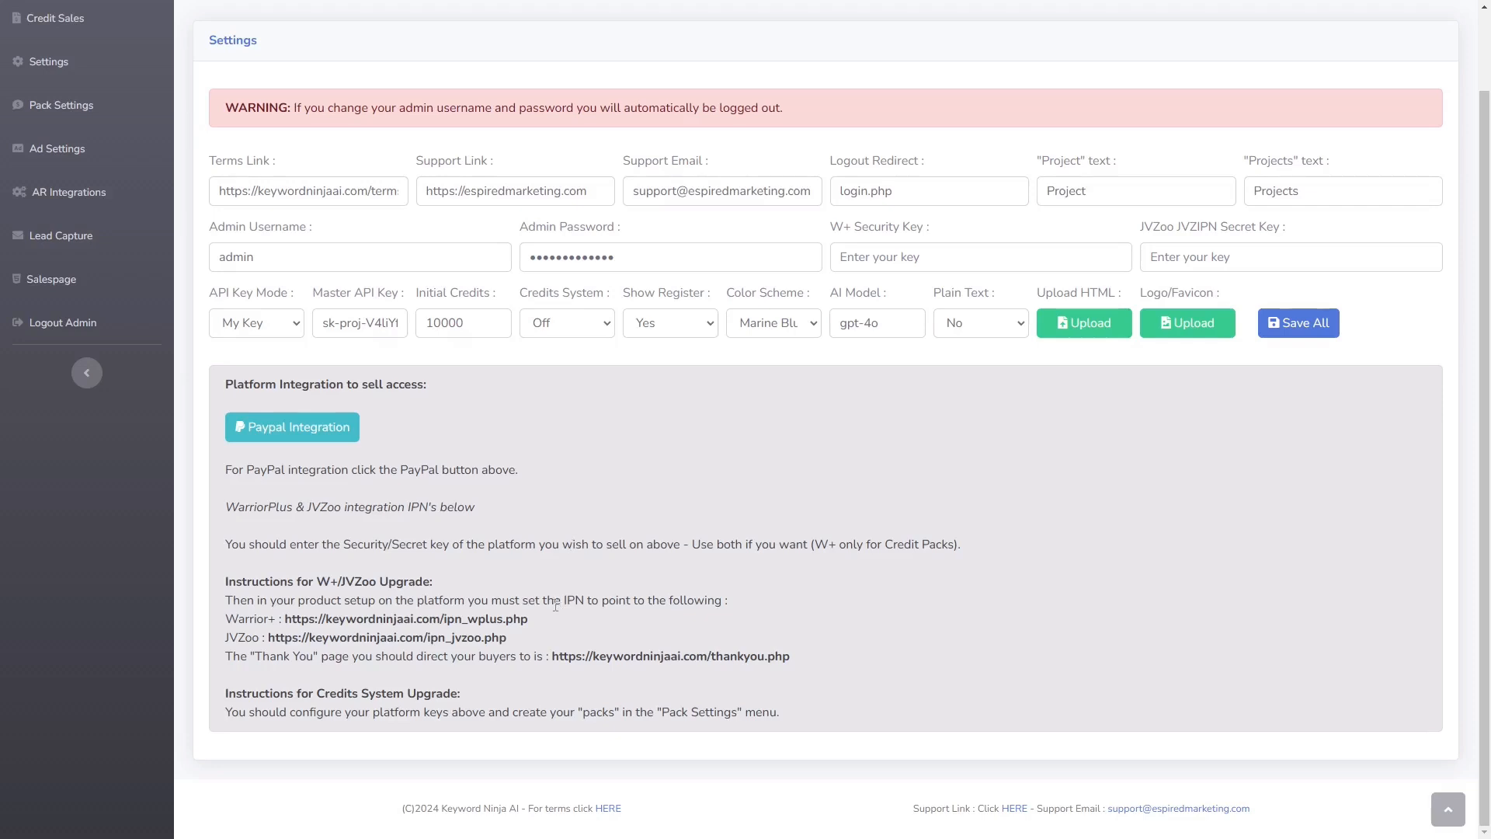
scroll(556, 611, "up", 1)
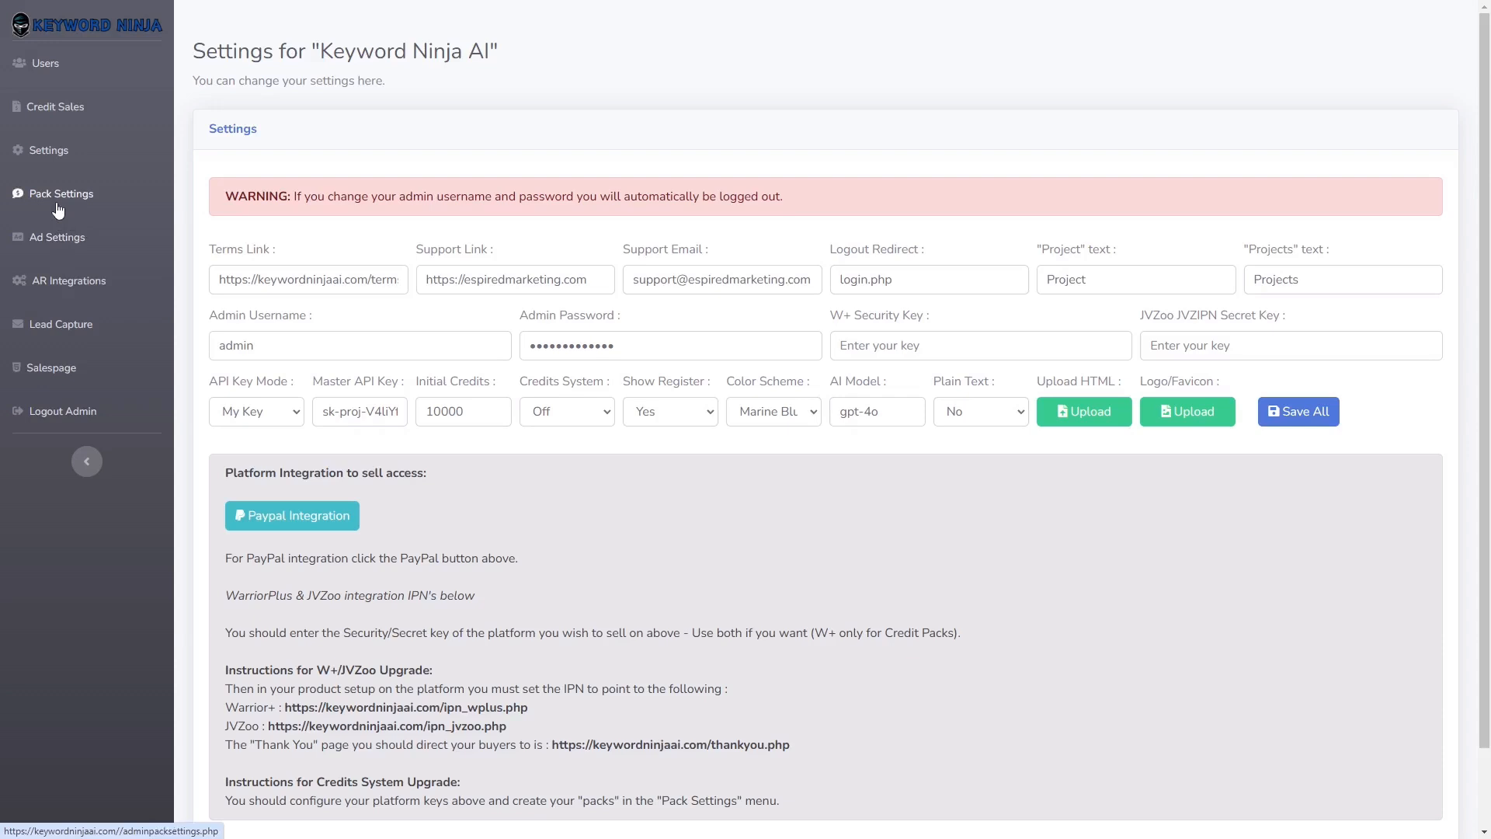
Step: View the Pack Settings page, and highlight the Training menu text on the Ad Settings page
left_click(82, 201)
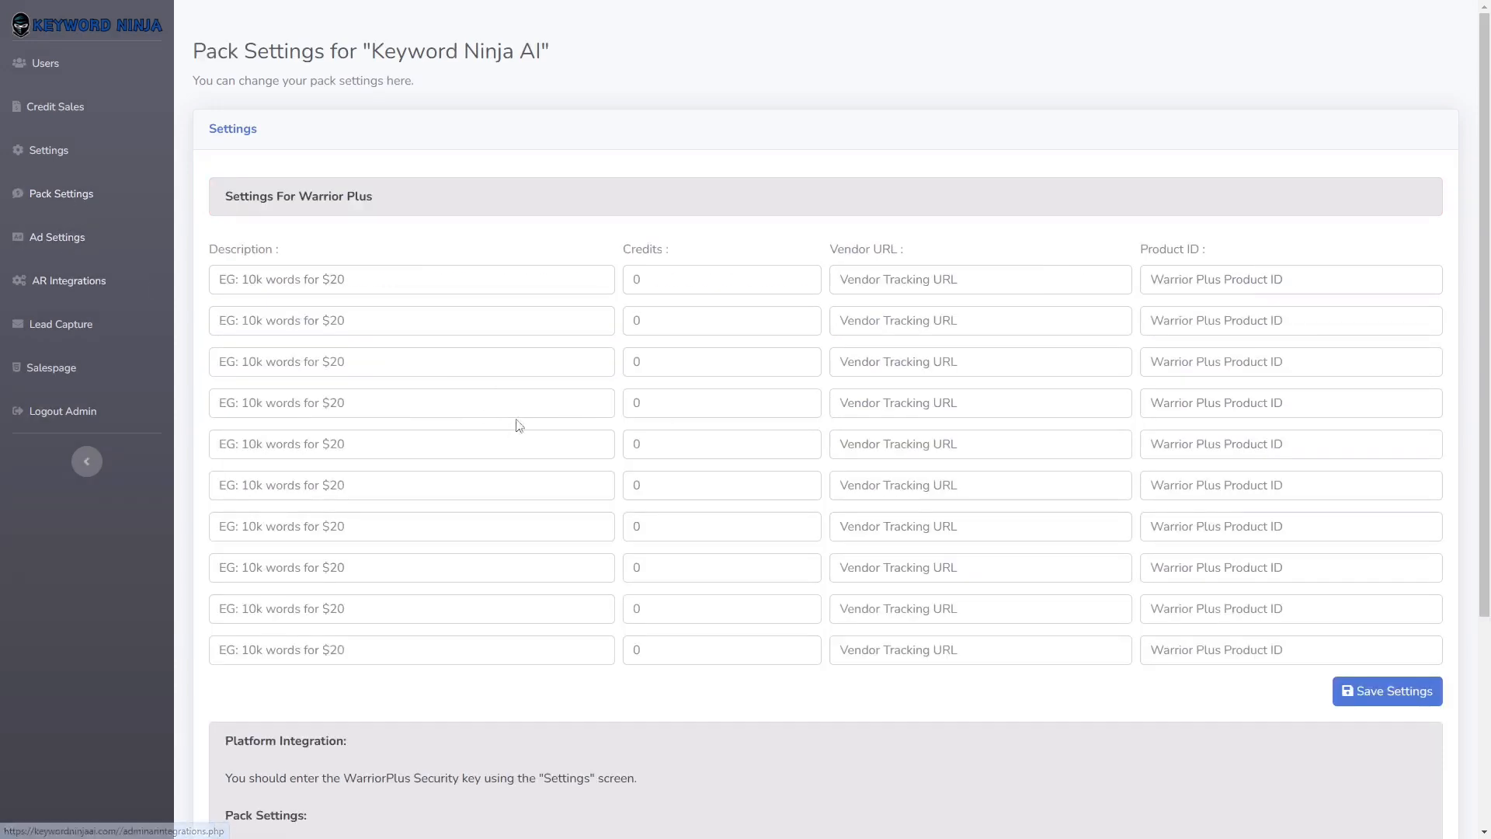
left_click(59, 238)
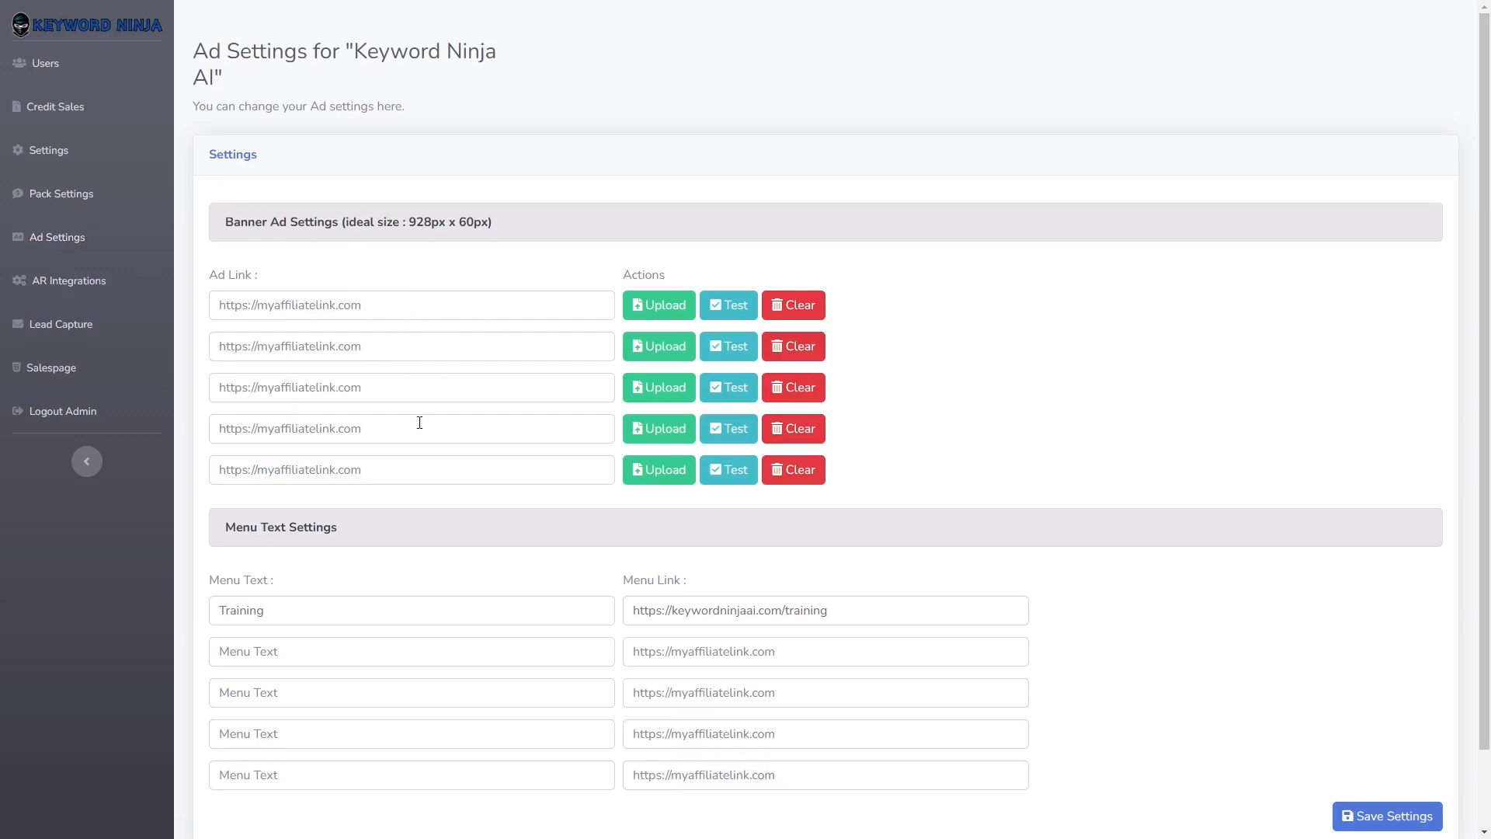
scroll(419, 422, "down", 2)
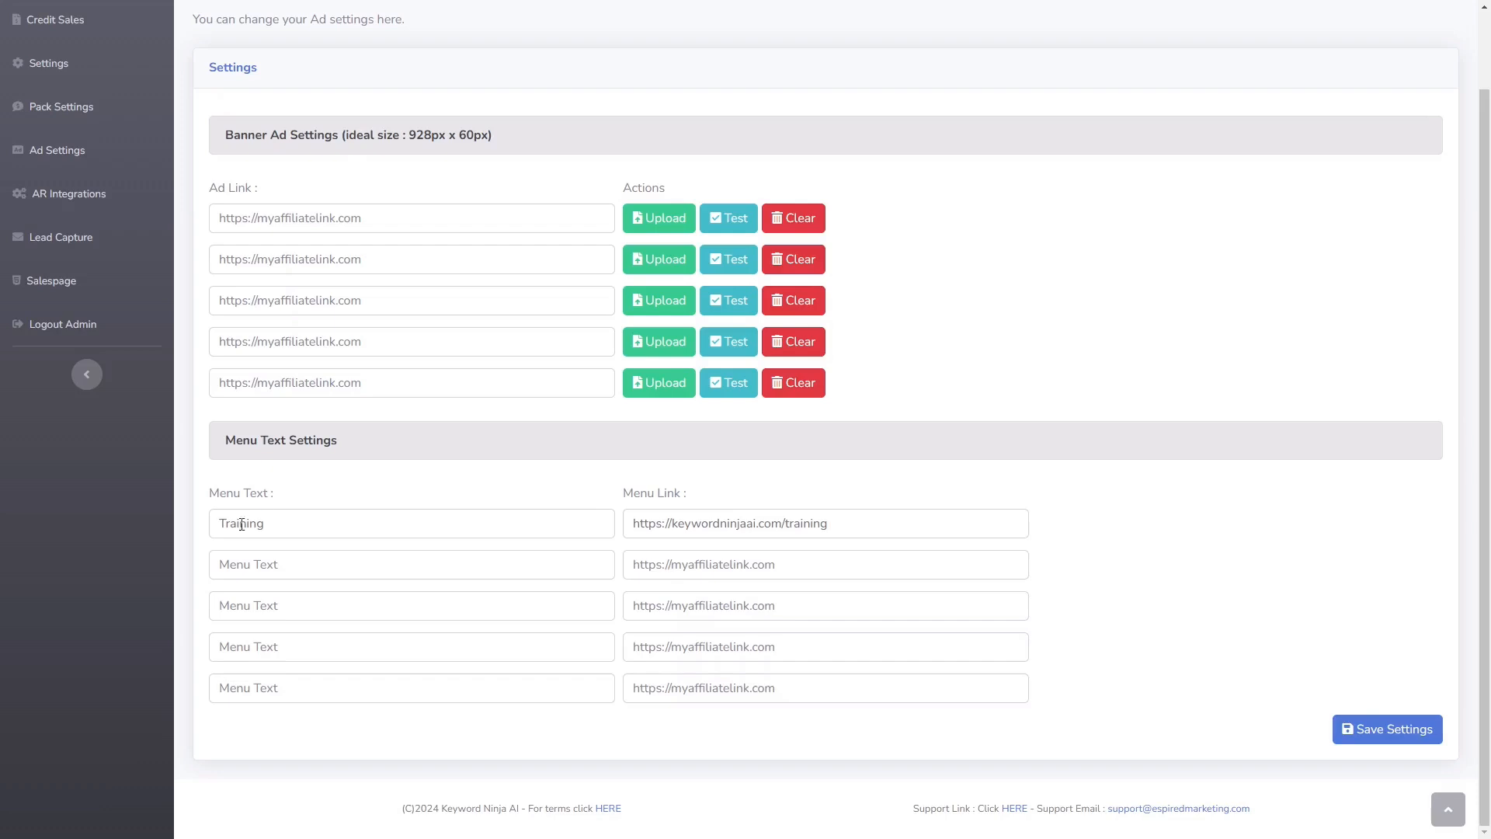
left_click_drag(283, 526, 207, 534)
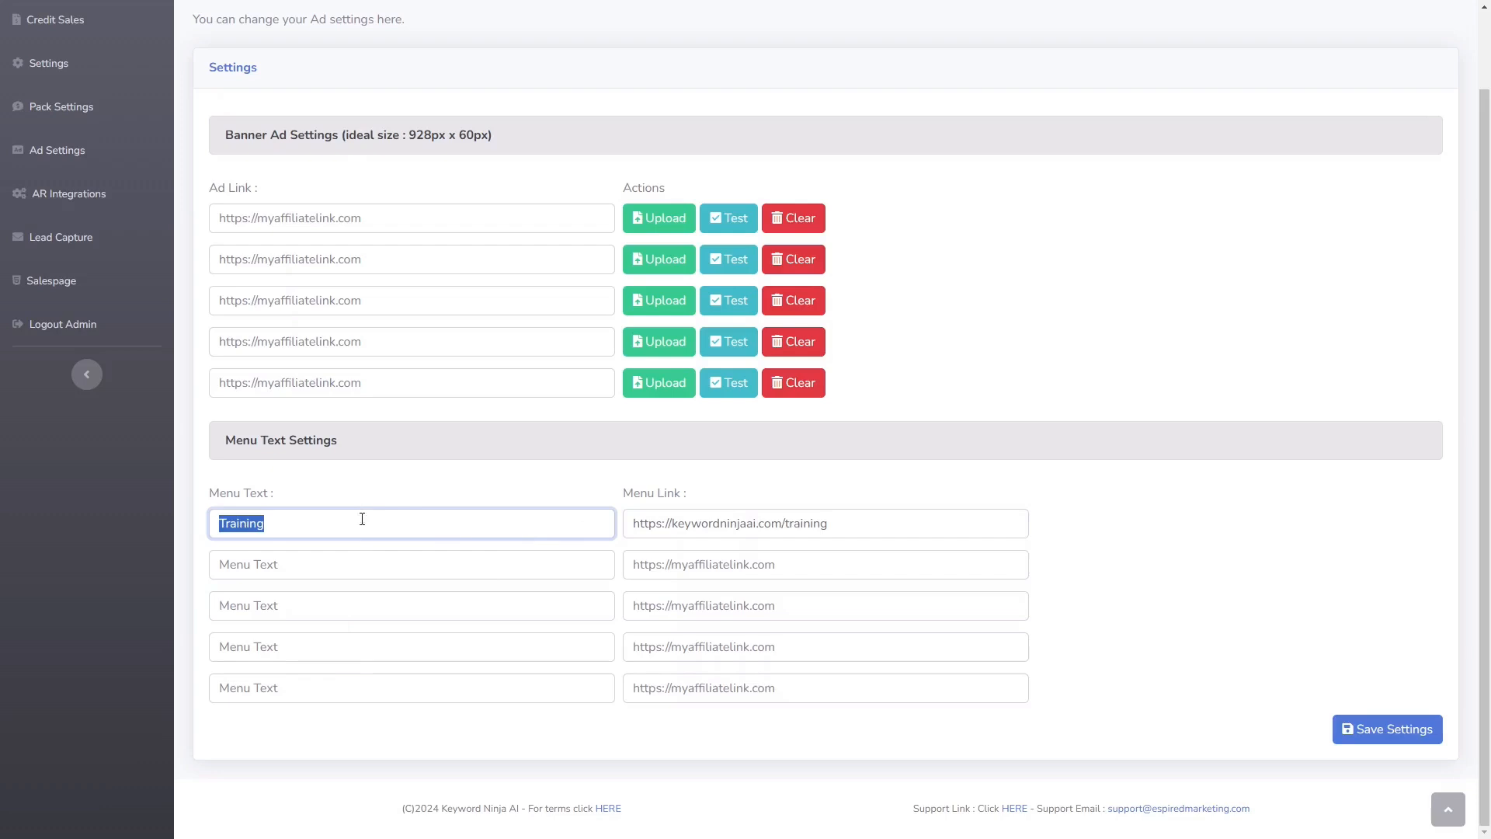
scroll(377, 659, "up", 2)
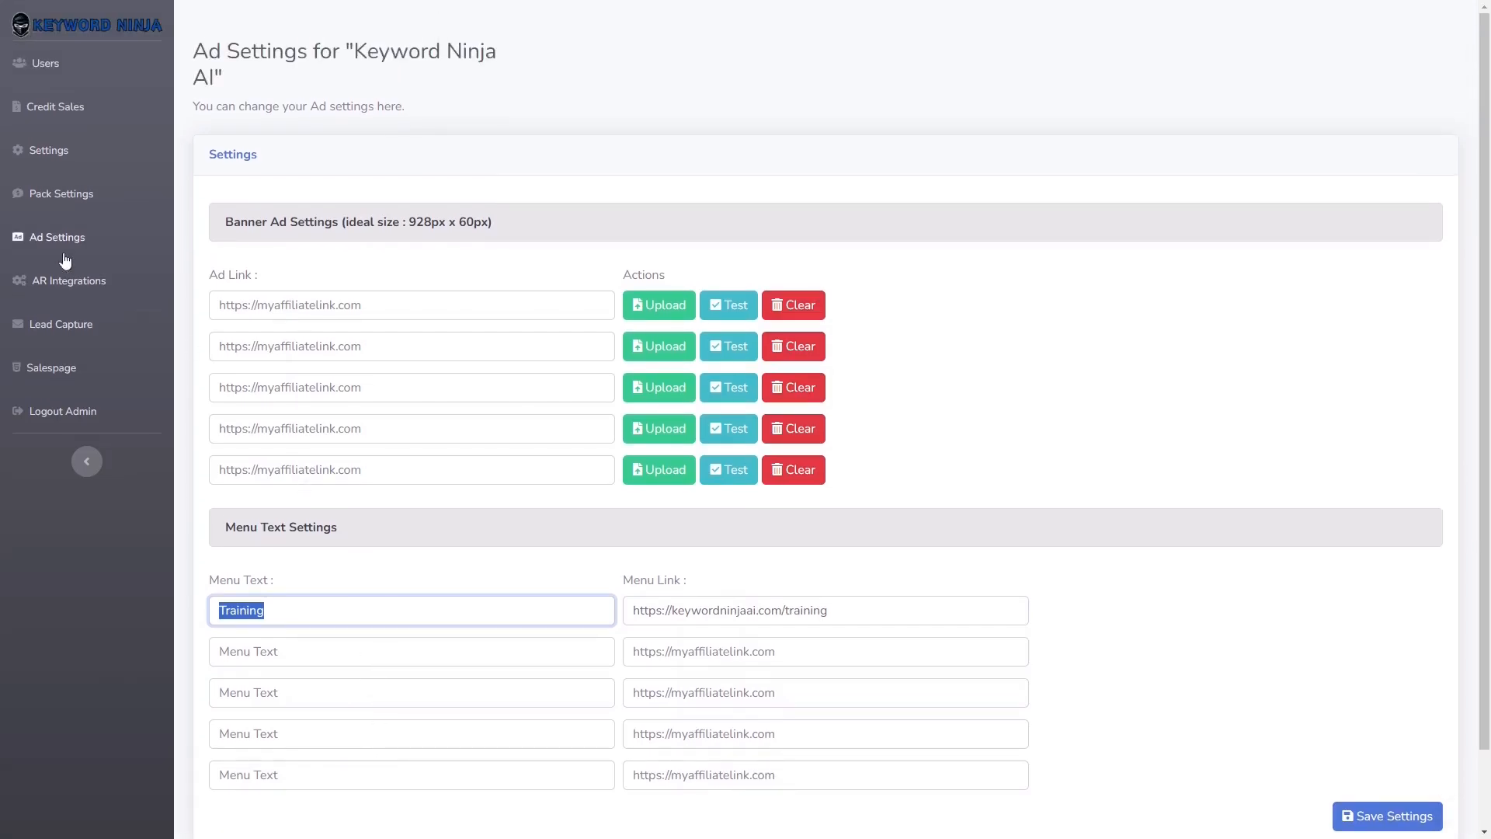
Step: View the autoresponder and webinar integrations, expanding the MailerLite settings to see its API key field
left_click(58, 297)
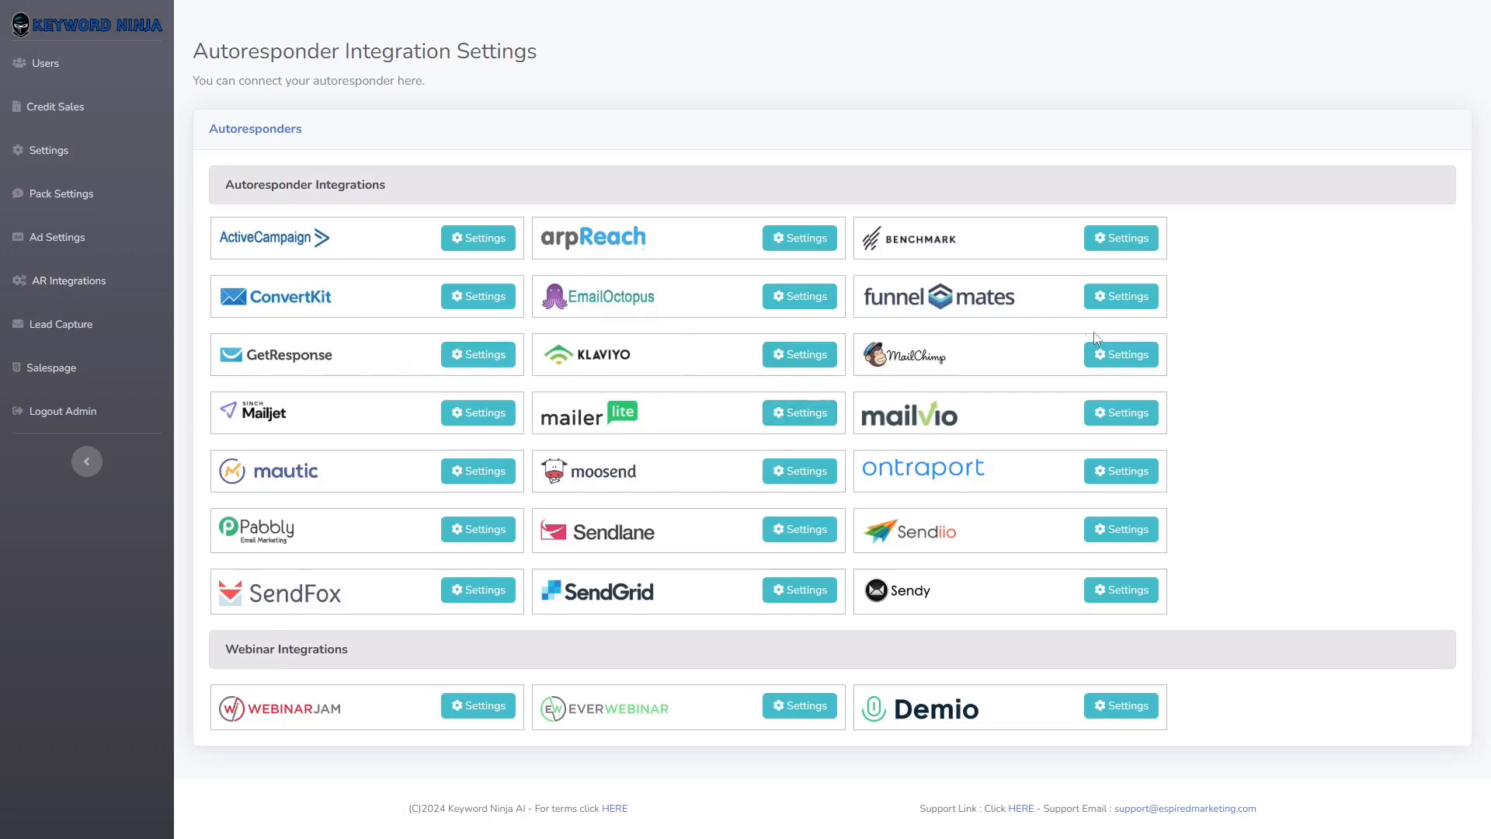
left_click(804, 416)
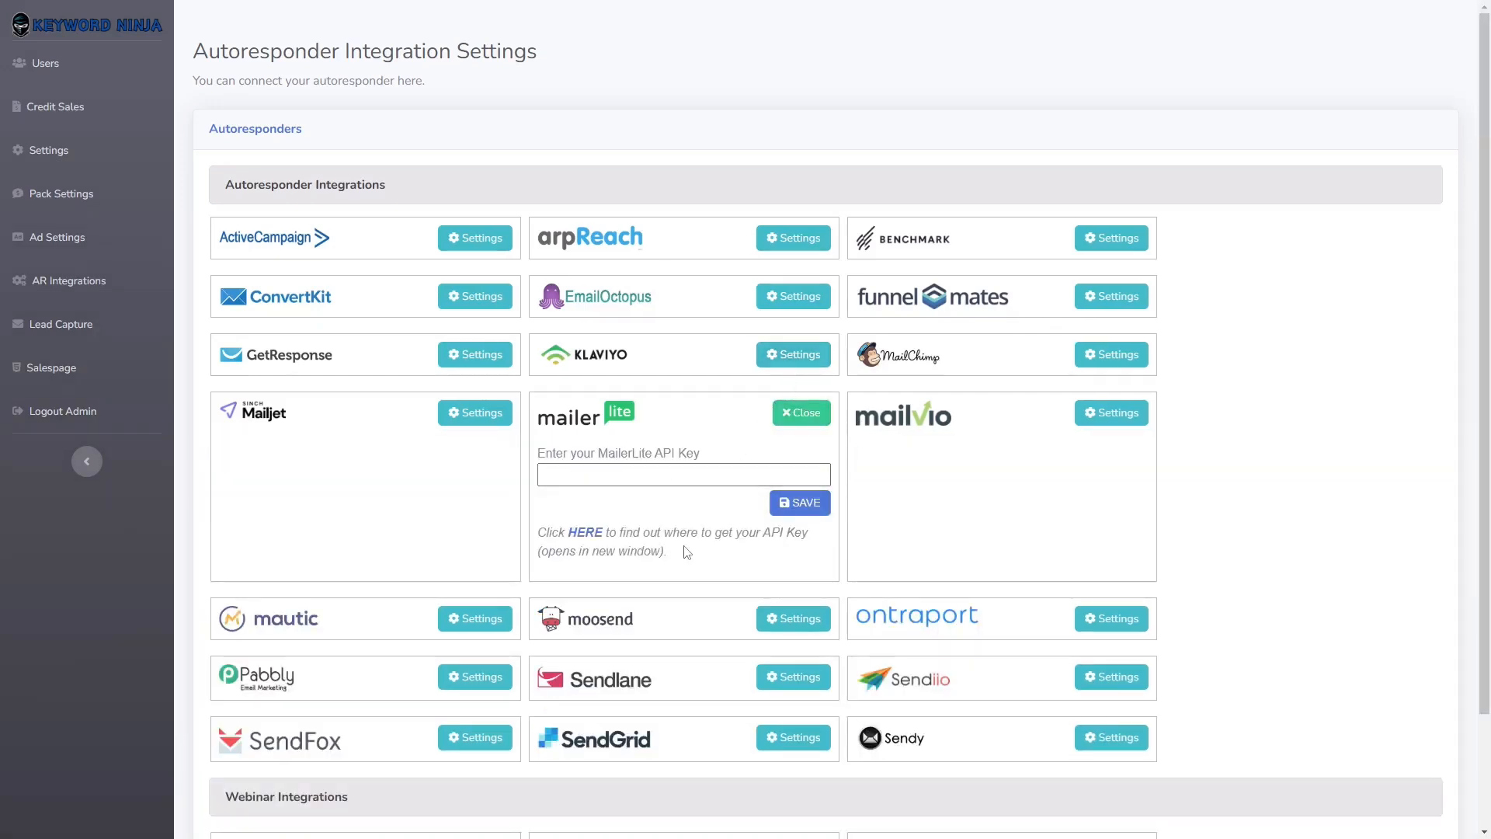
scroll(686, 553, "down", 2)
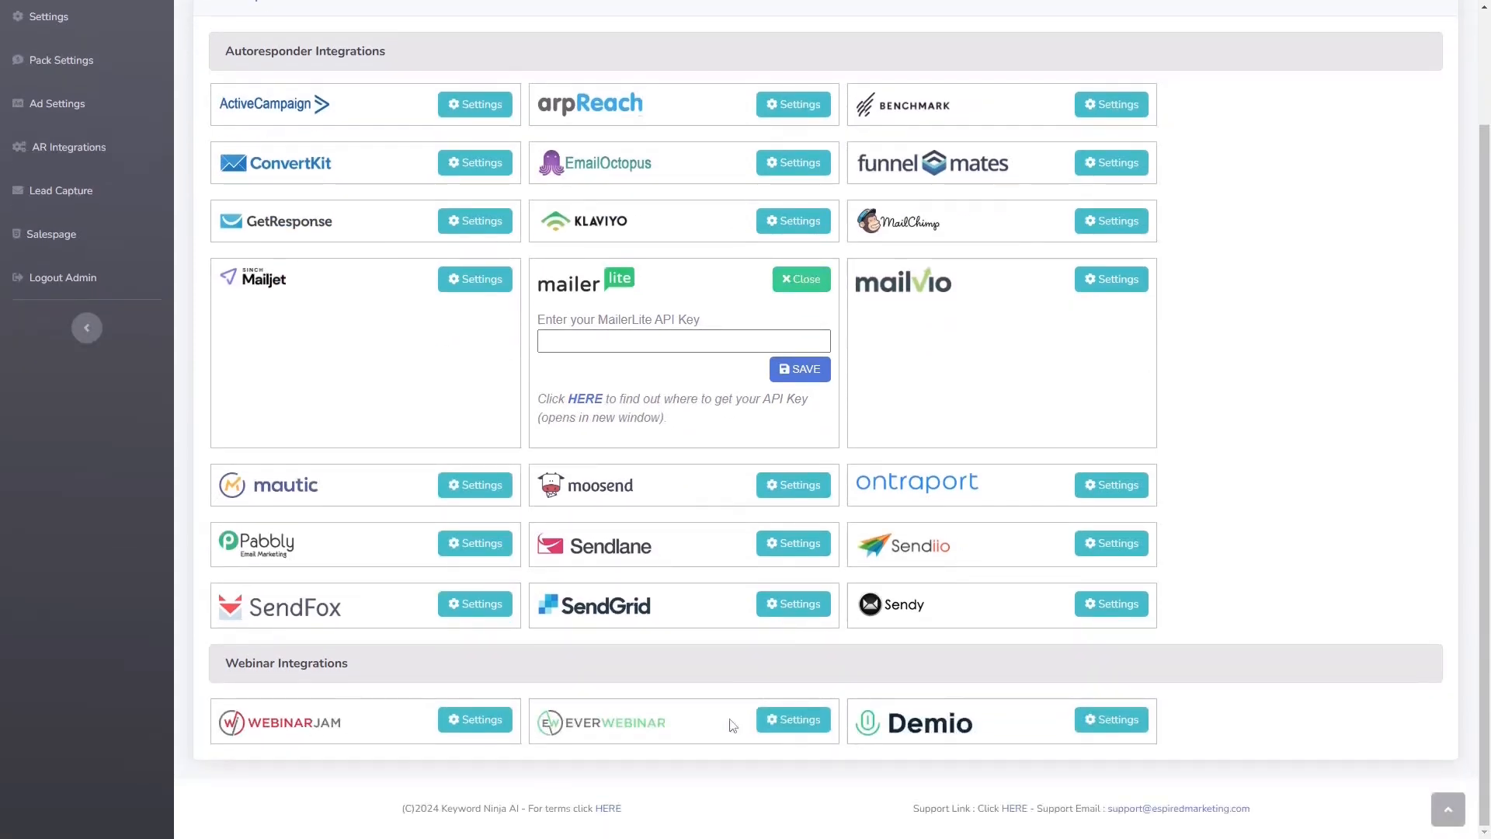
scroll(442, 613, "up", 2)
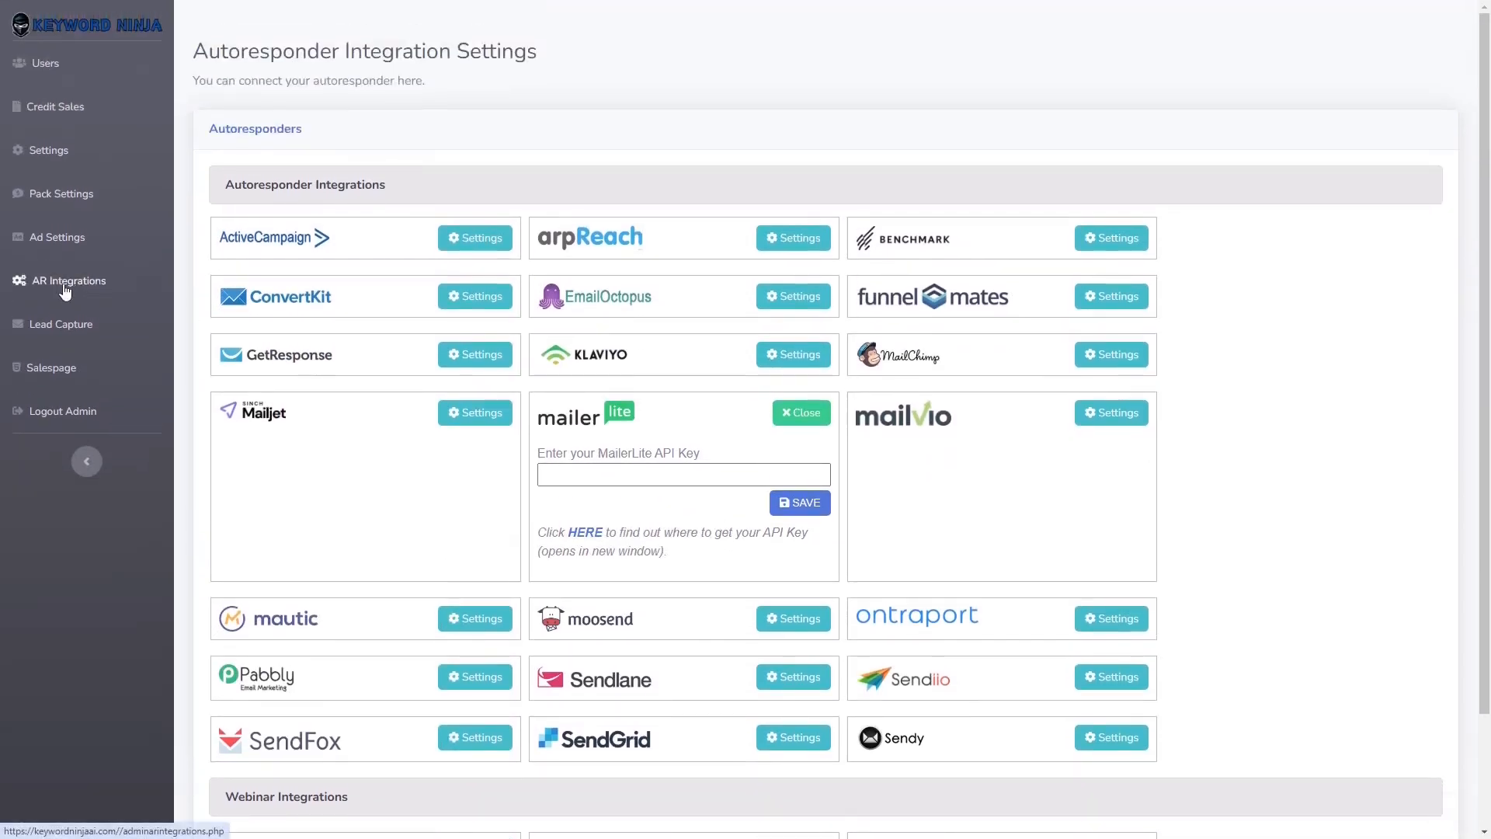
Step: Choose Keyword Ninja AI as the GetResponse Campaign for lead capture, and open the Salespage settings
left_click(60, 337)
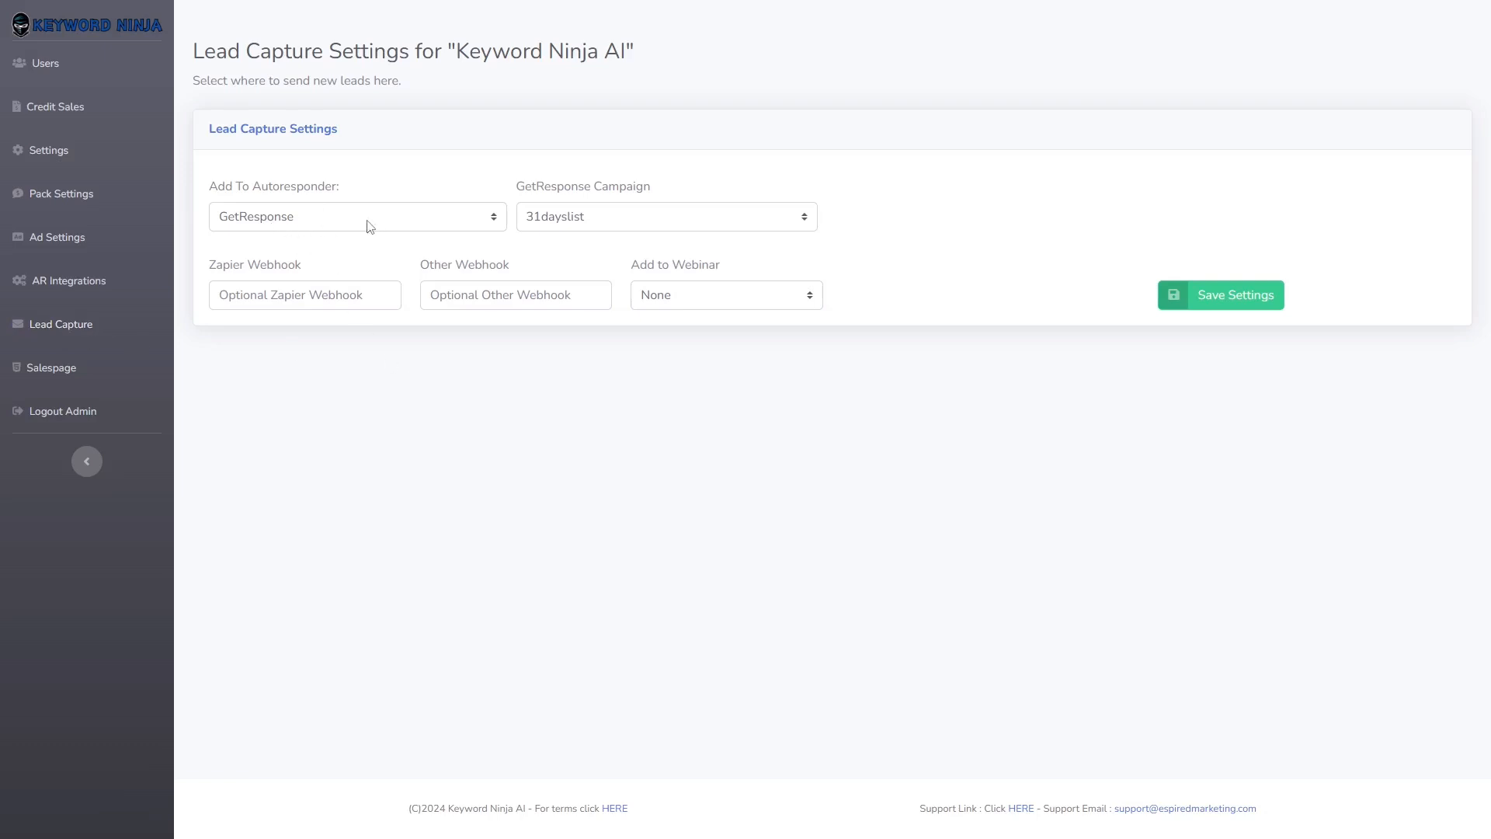
left_click(662, 221)
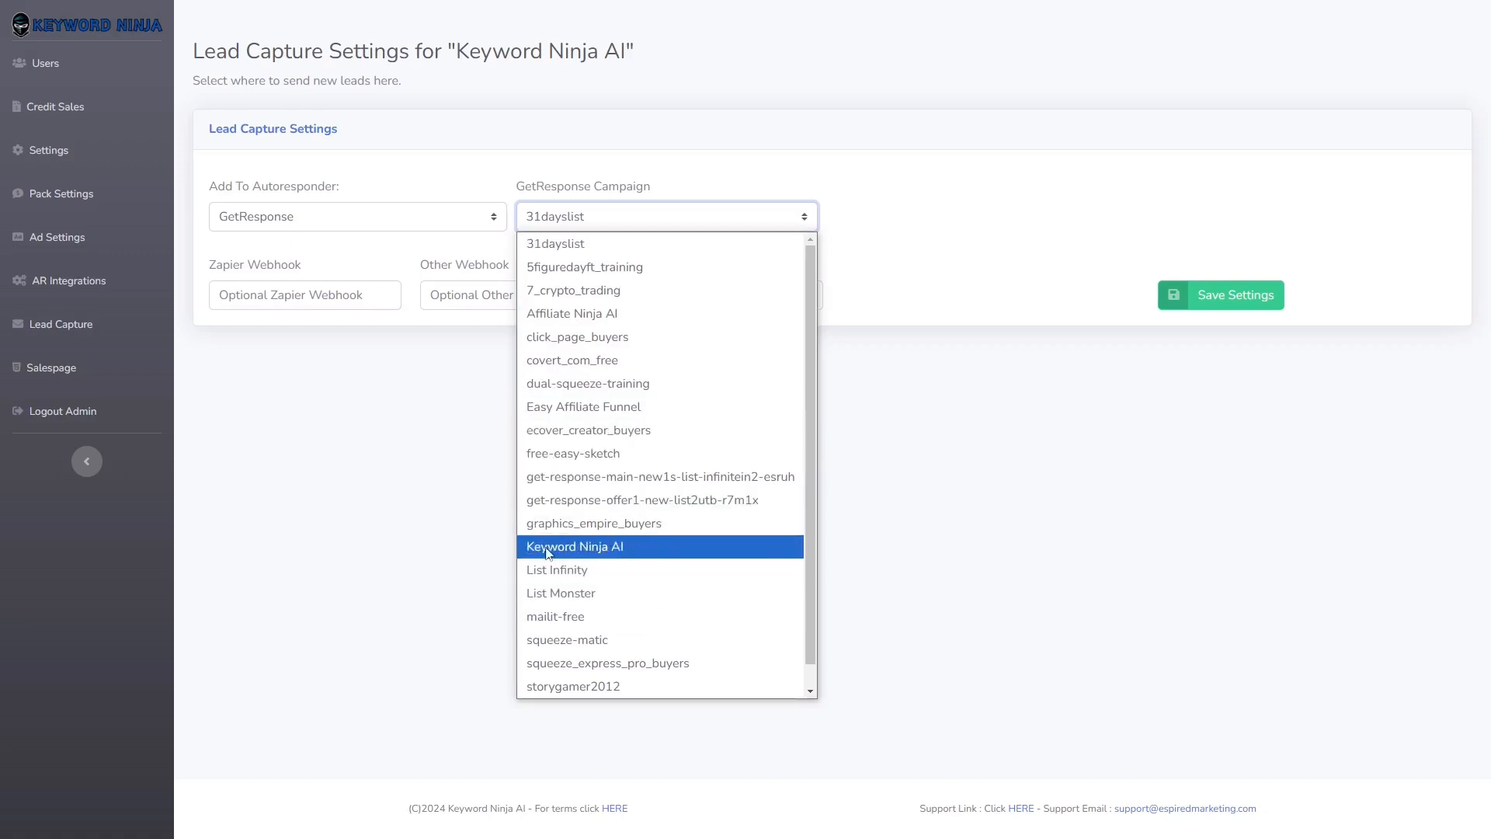
left_click(604, 548)
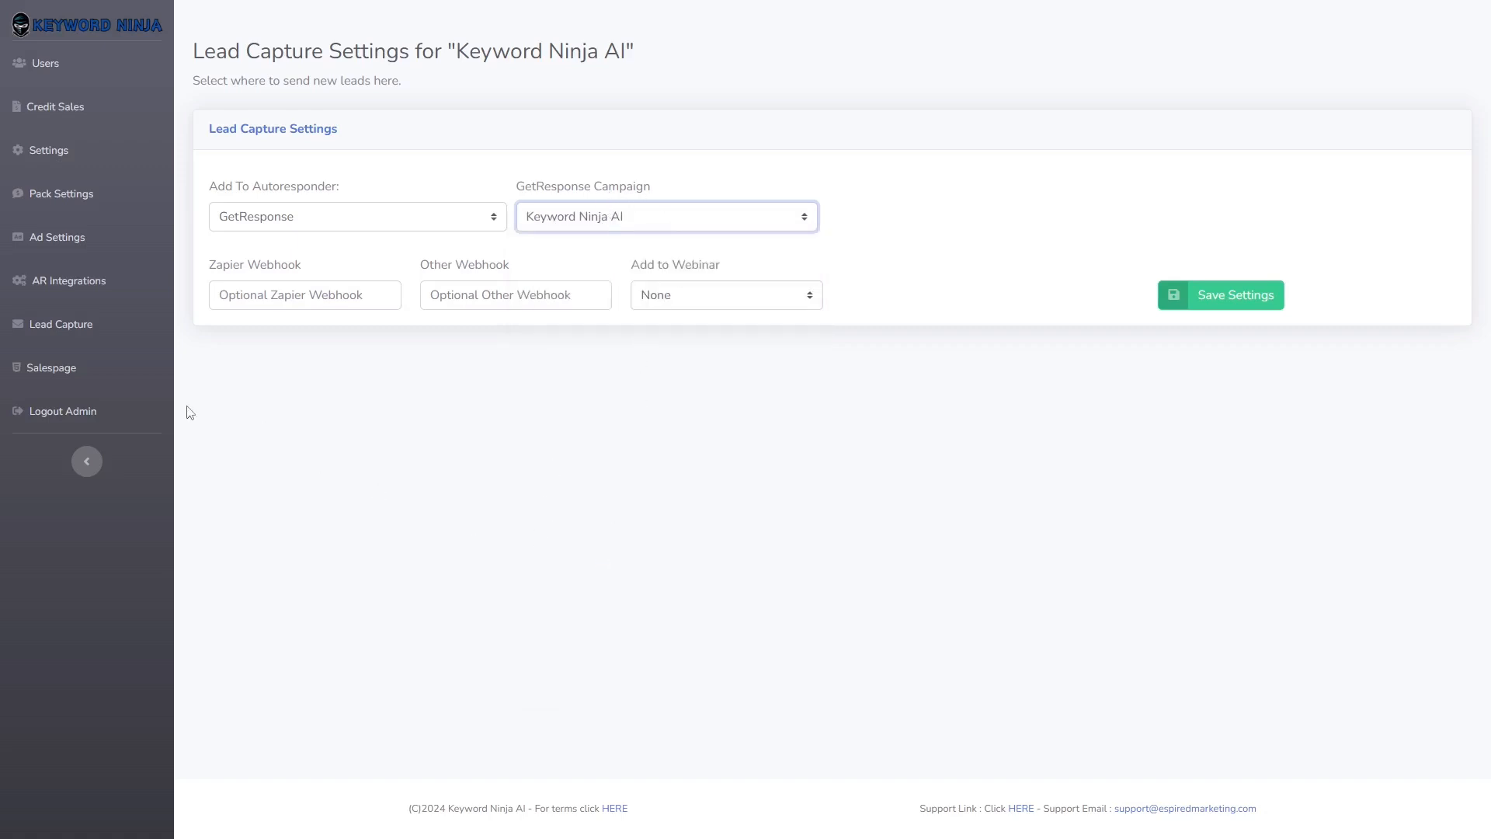
left_click(61, 375)
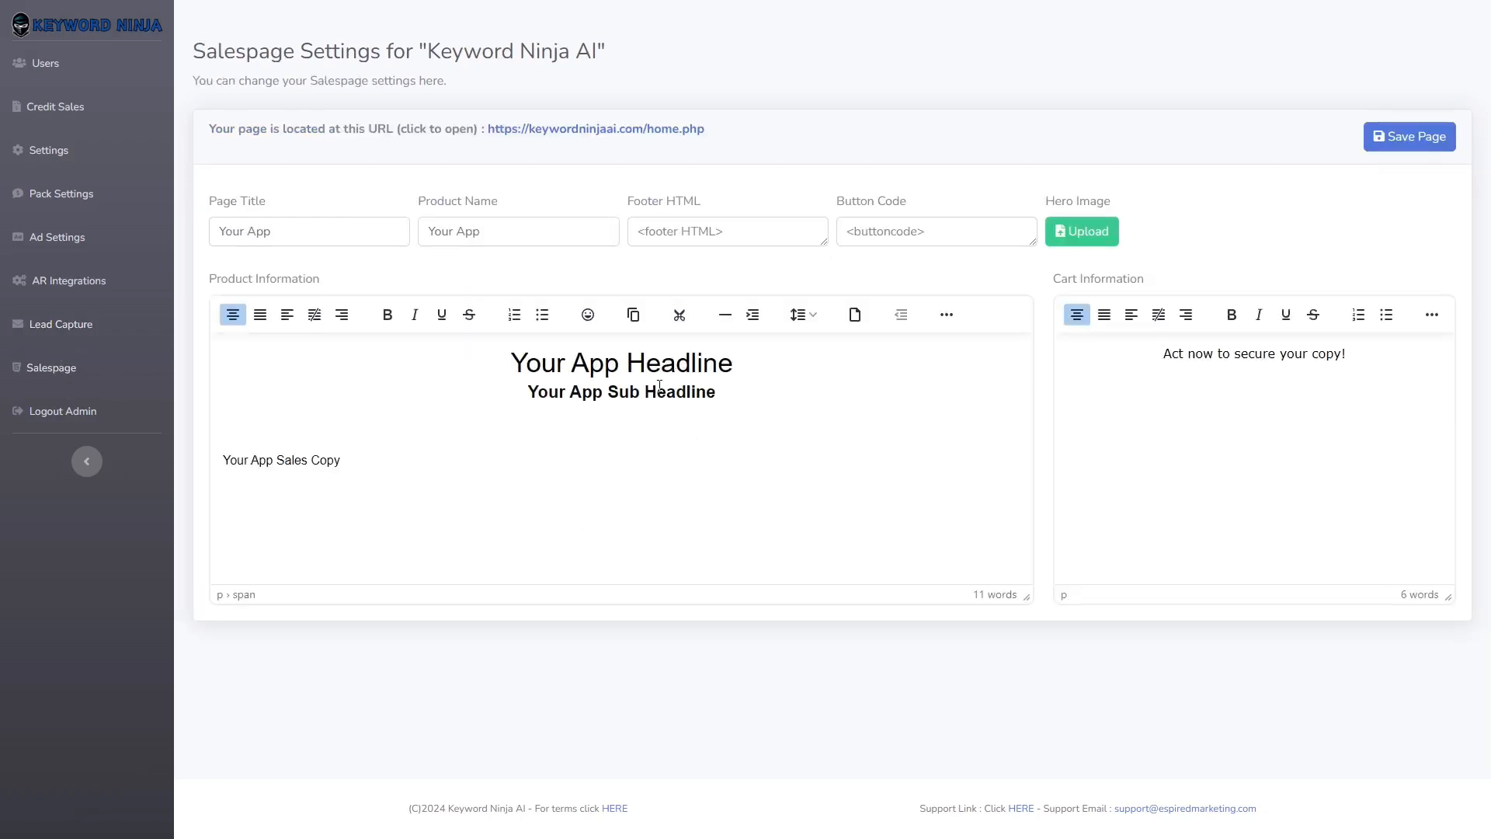
left_click(698, 459)
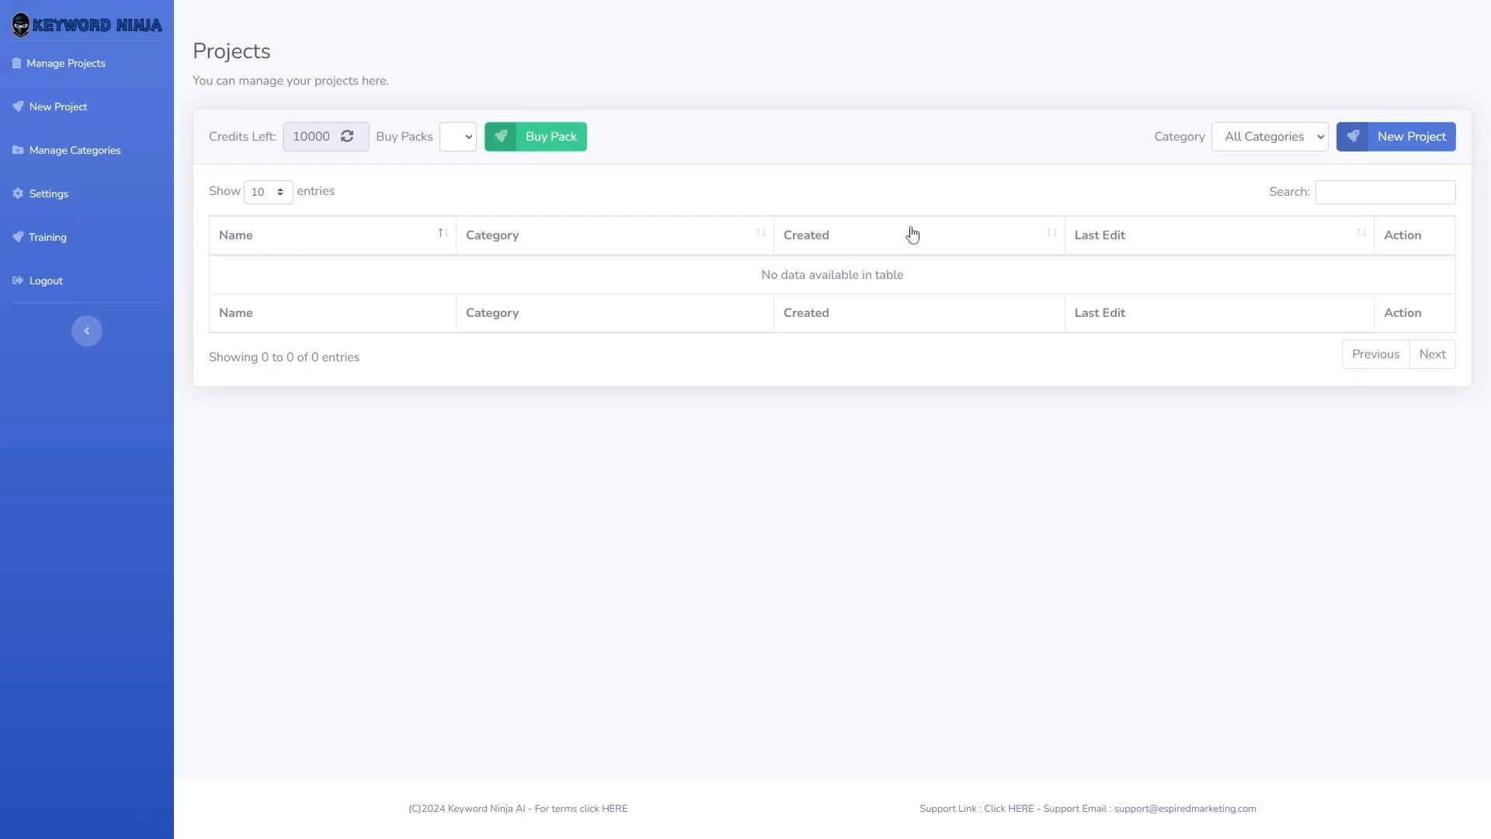
left_click(1390, 144)
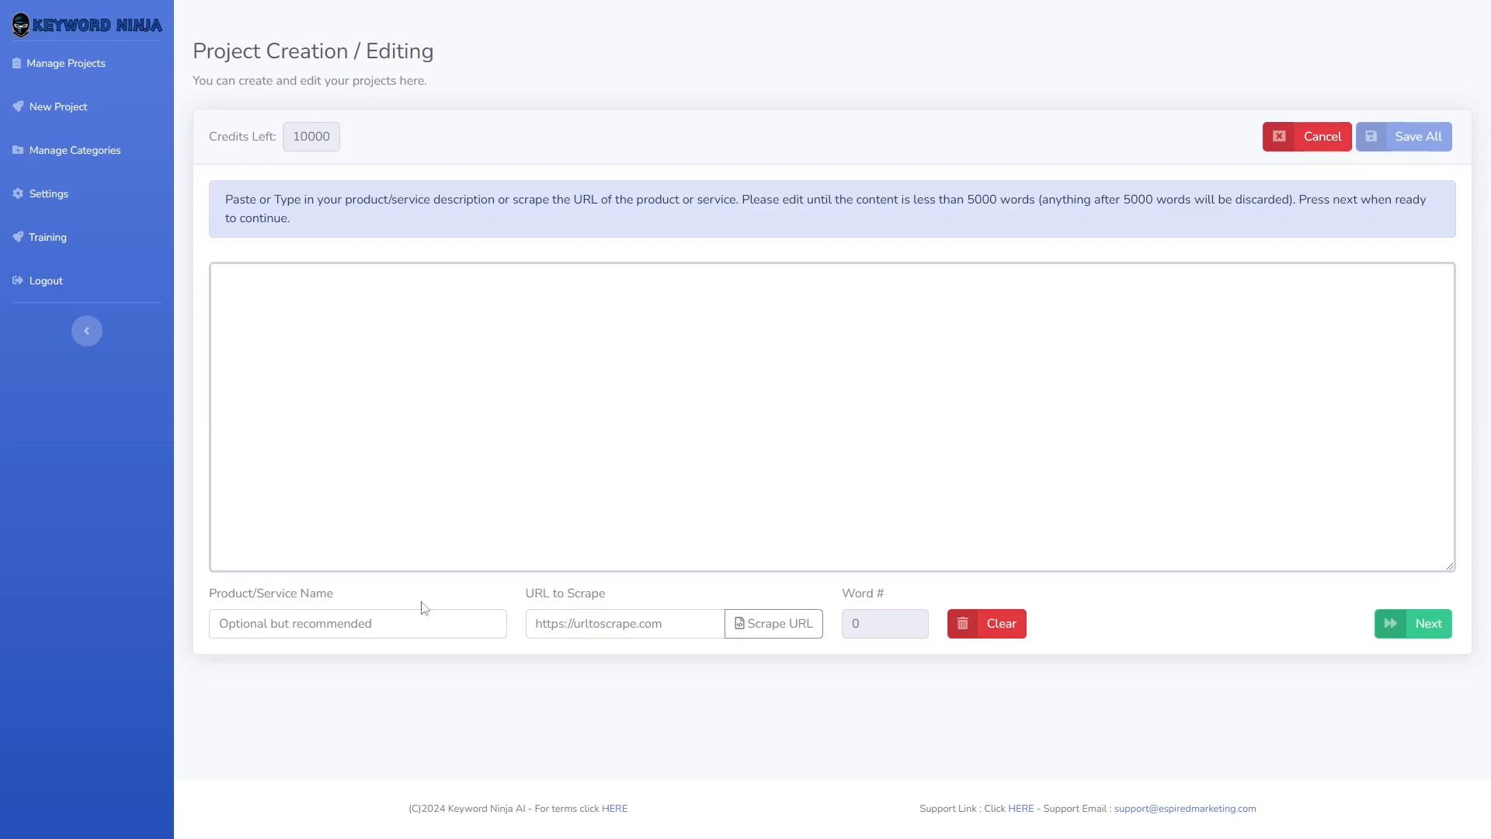
left_click(352, 619)
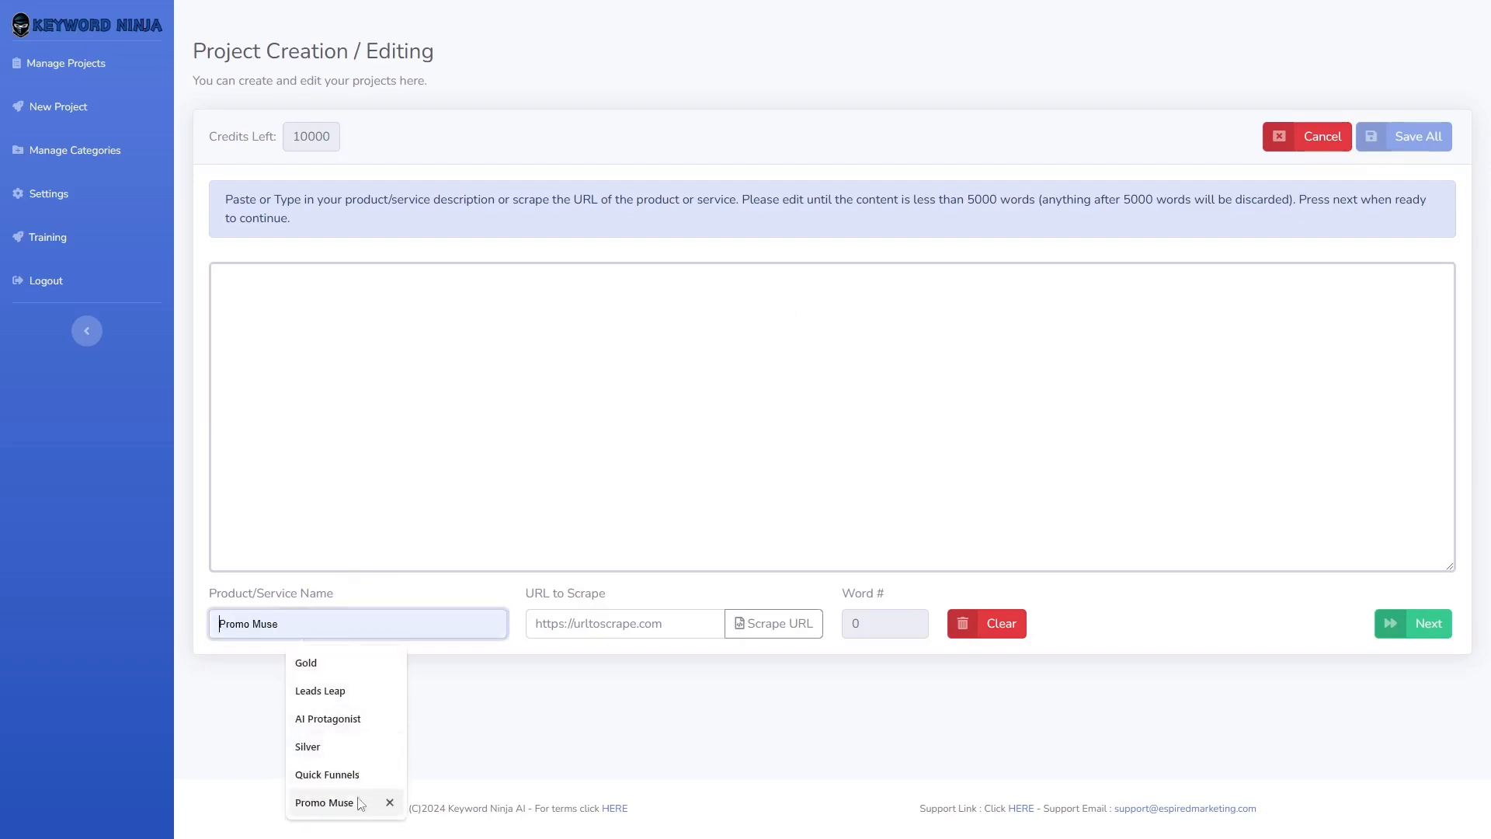
left_click(326, 691)
left_click(688, 624)
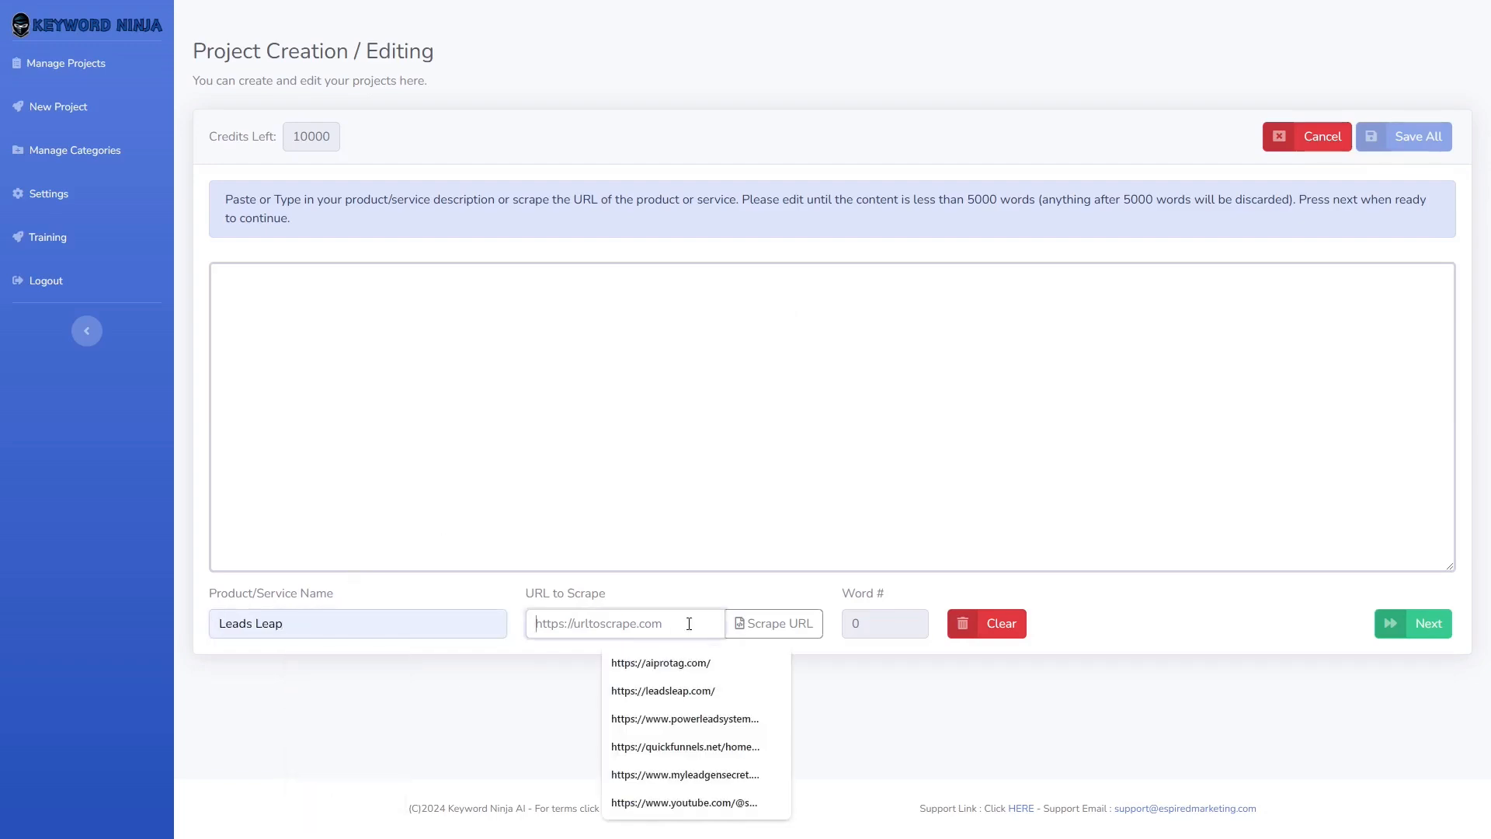
left_click(699, 691)
left_click(805, 633)
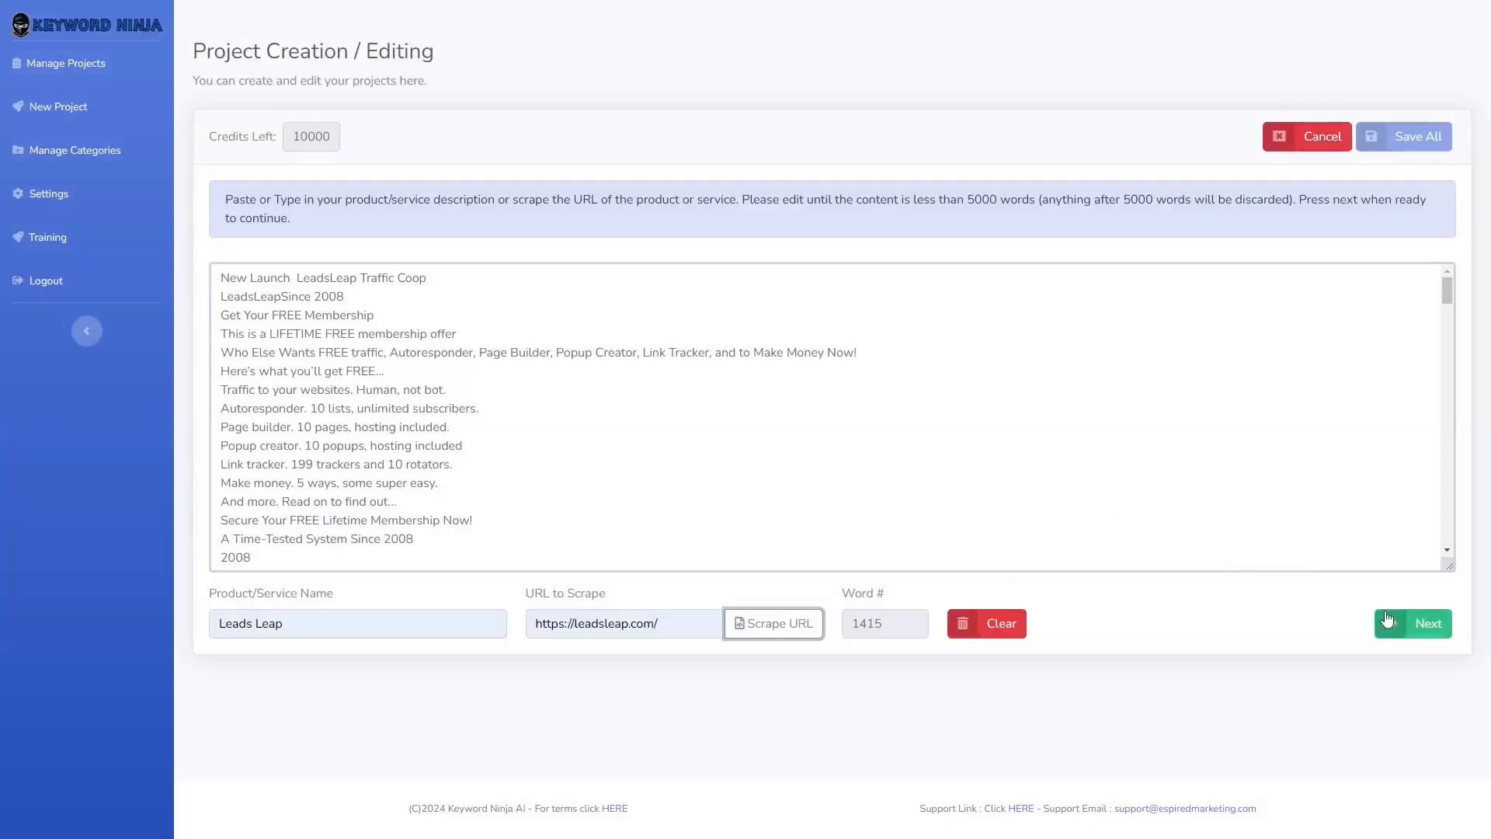
Step: Generate an English Keyword Research report with Informative tone and the Increase Rankings goal from the scraped description, and read through it
left_click(1423, 629)
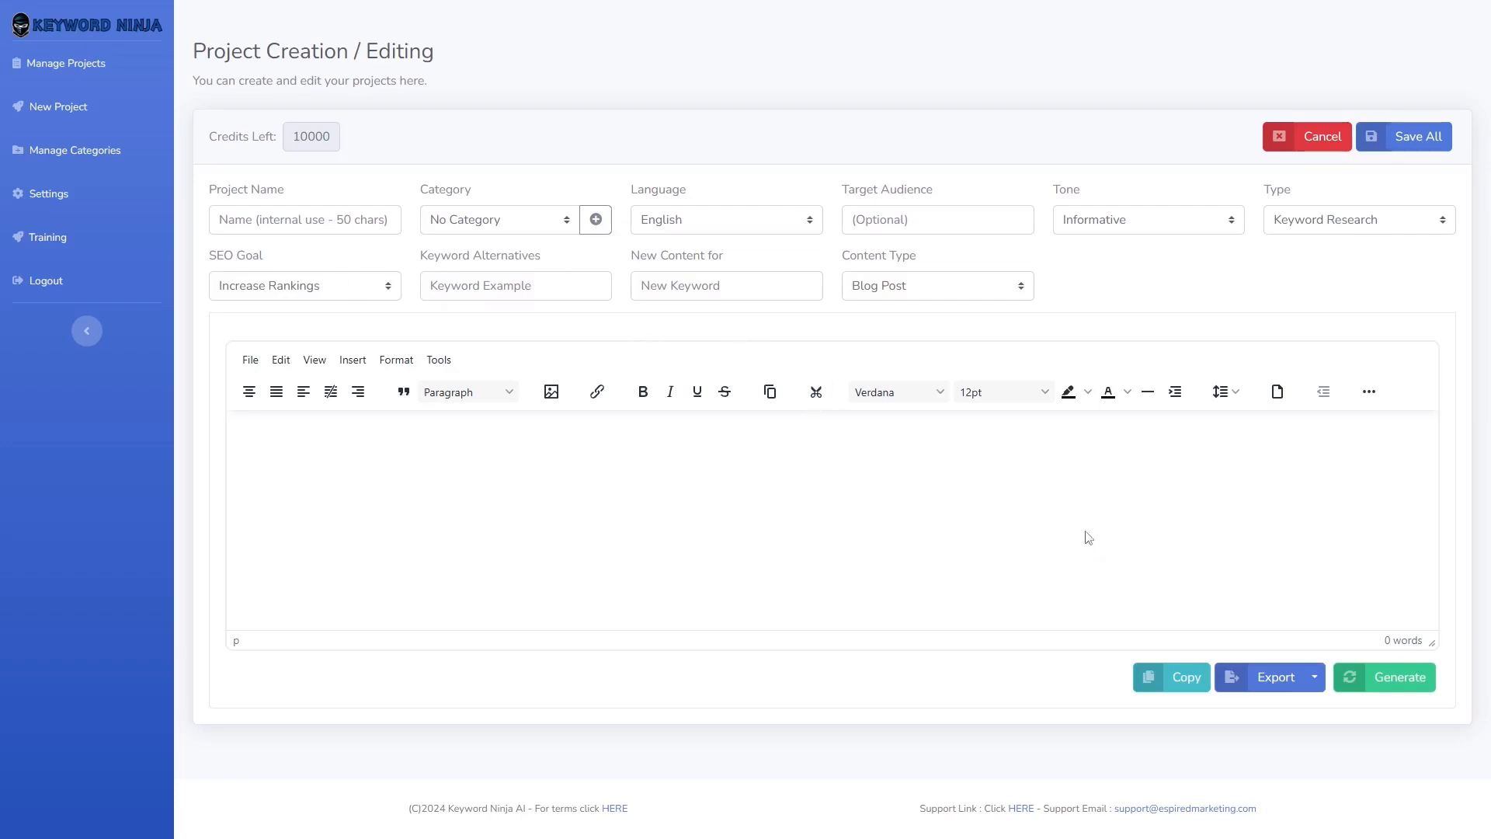
left_click(1402, 677)
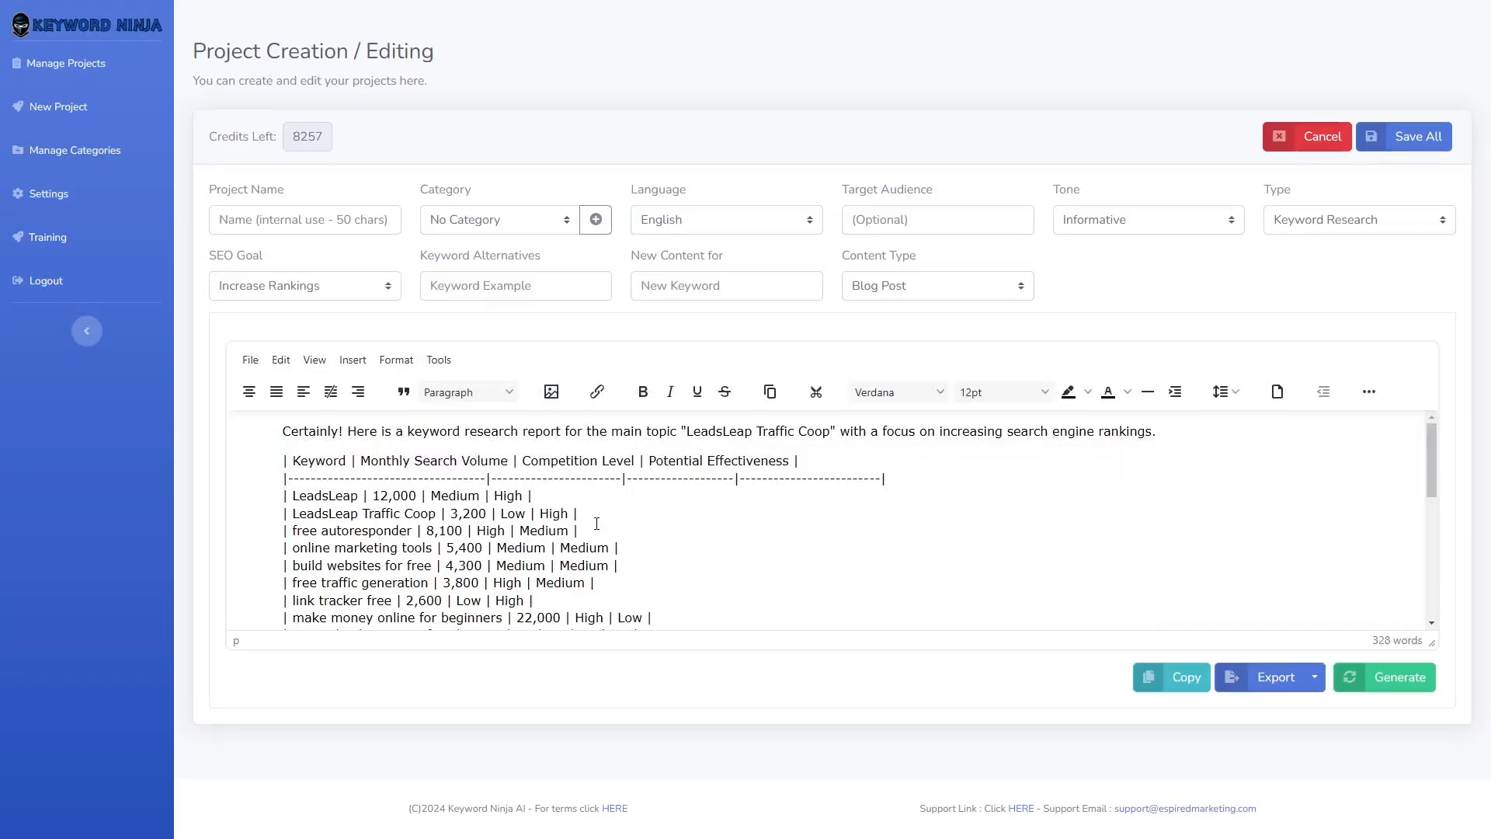
scroll(508, 546, "down", 10)
scroll(509, 535, "up", 10)
scroll(439, 556, "down", 3)
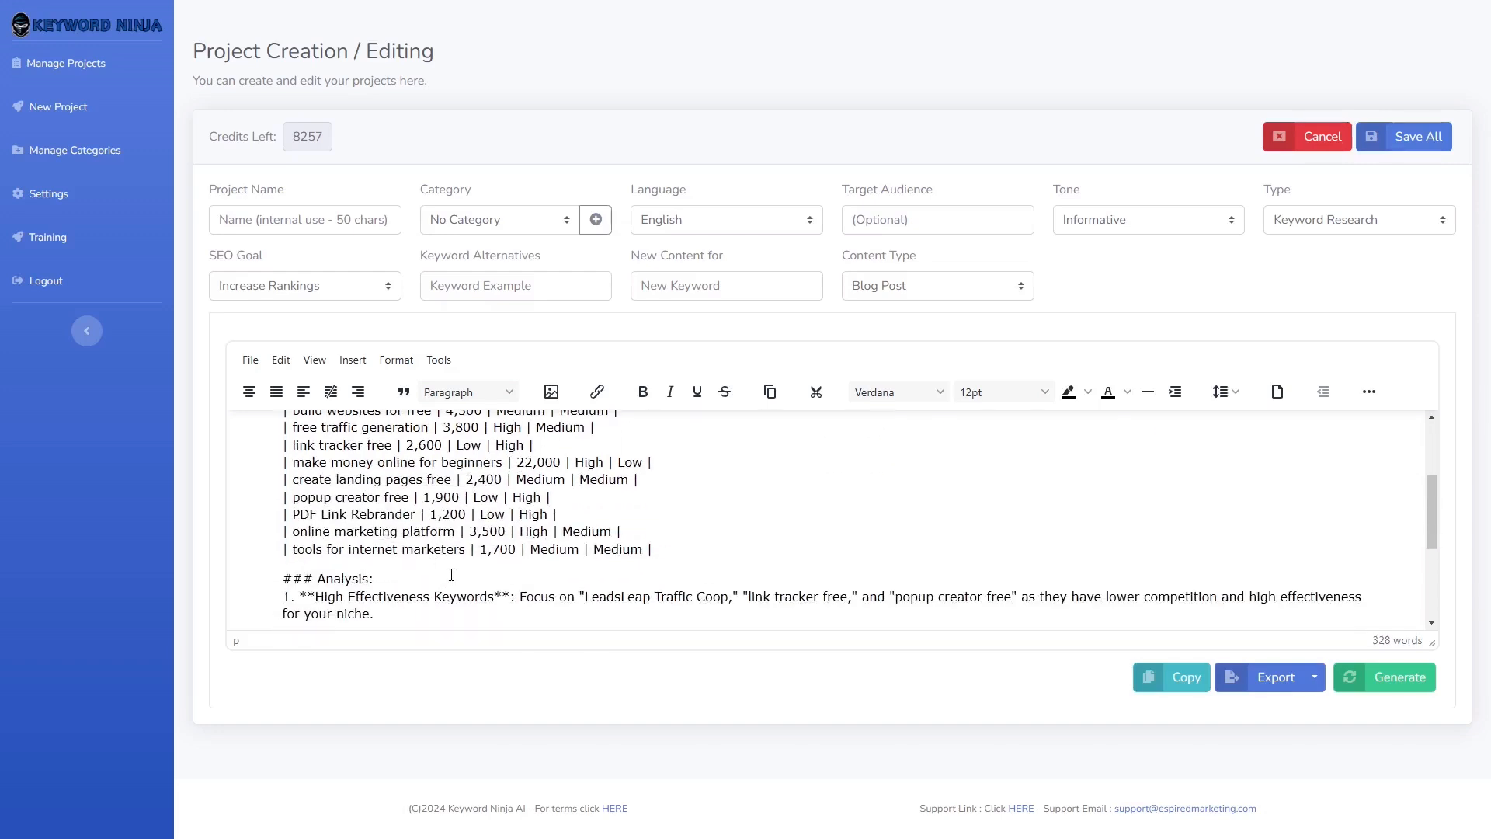
scroll(451, 575, "up", 3)
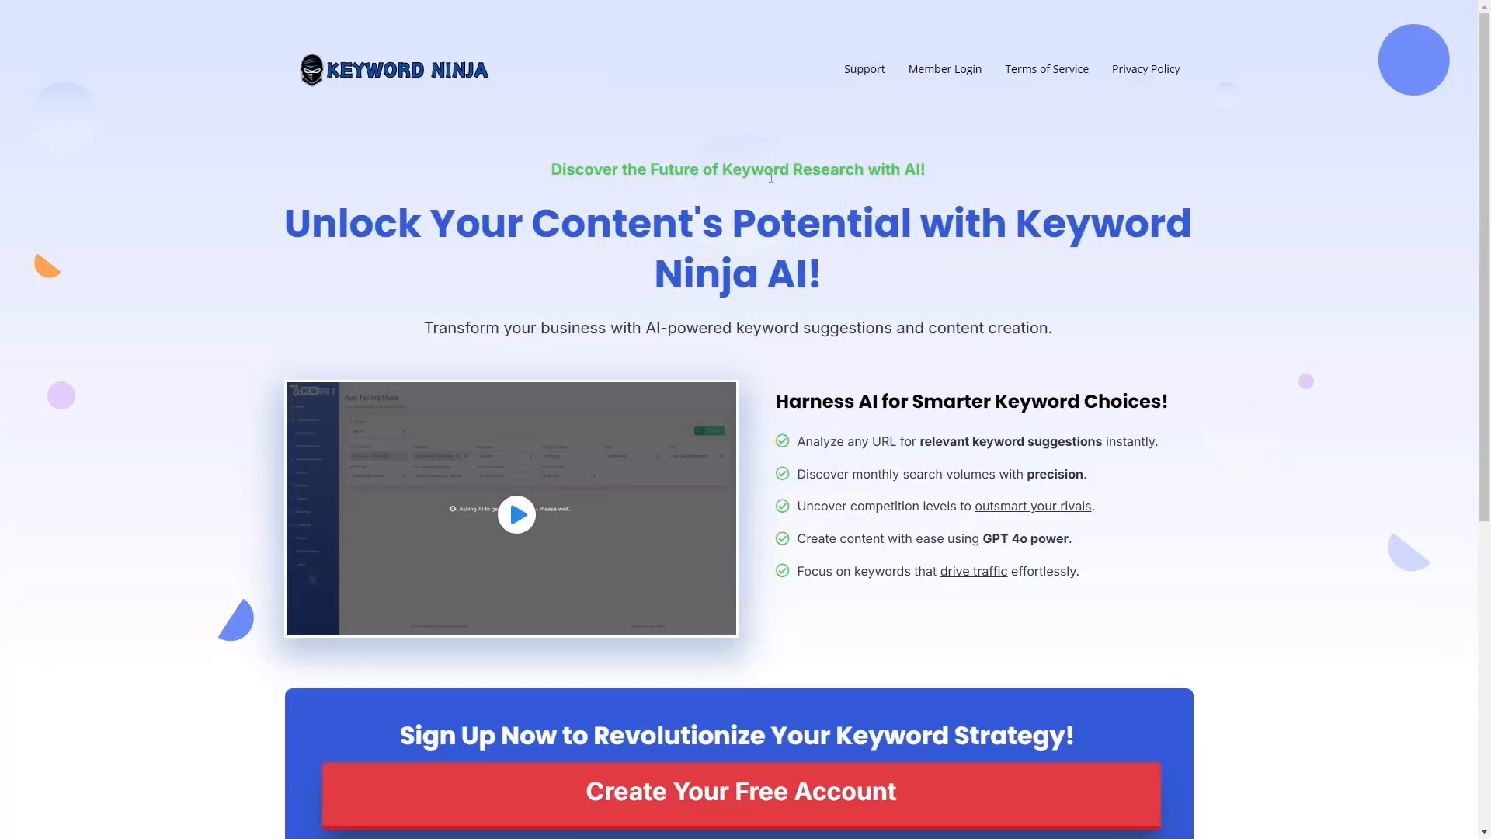
Step: Look over the public Keyword Ninja AI landing page, and check its linked Terms of Service page
scroll(589, 295, "down", 6)
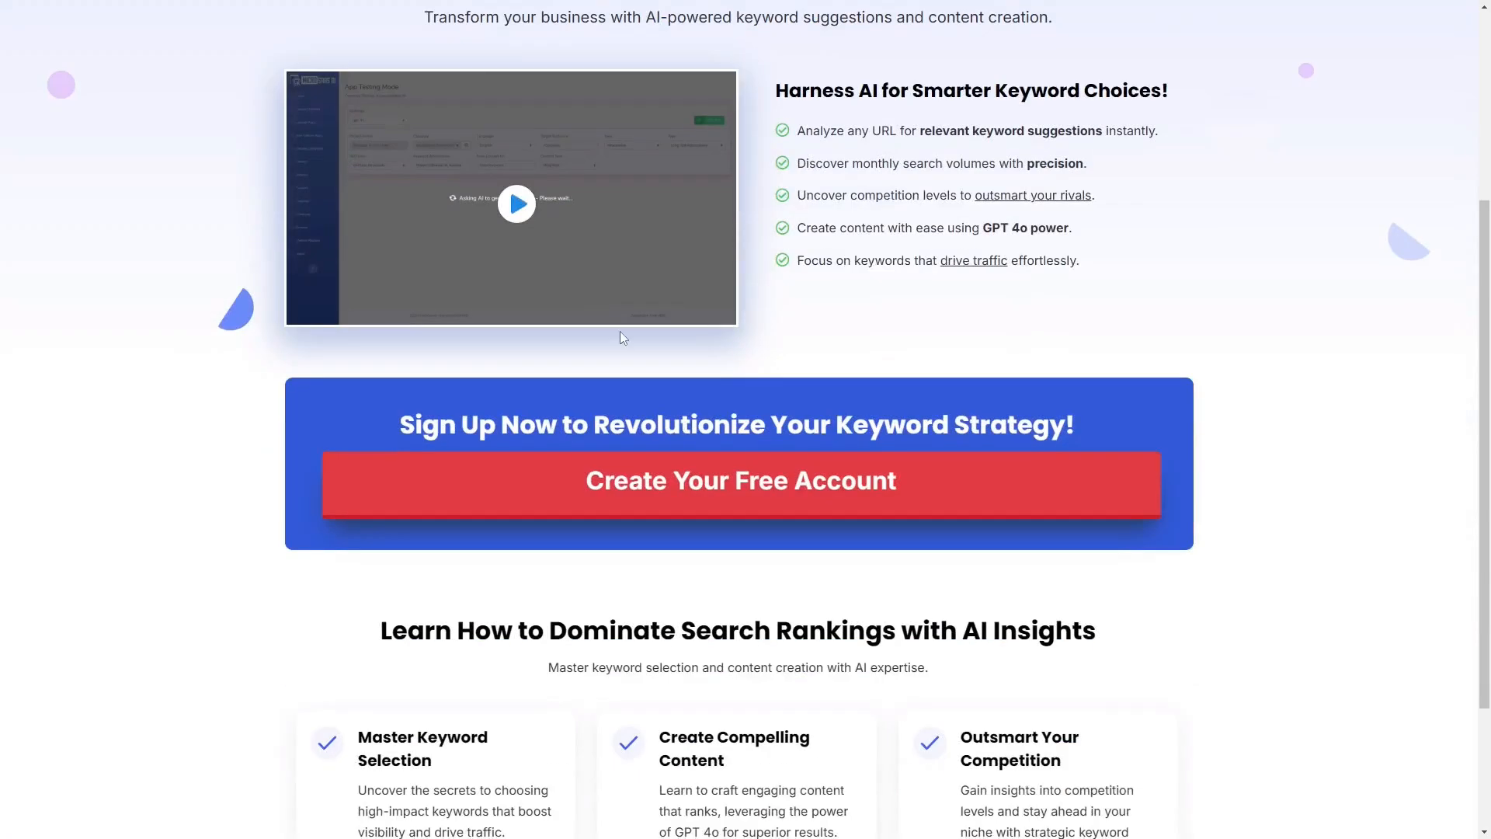
scroll(728, 431, "up", 6)
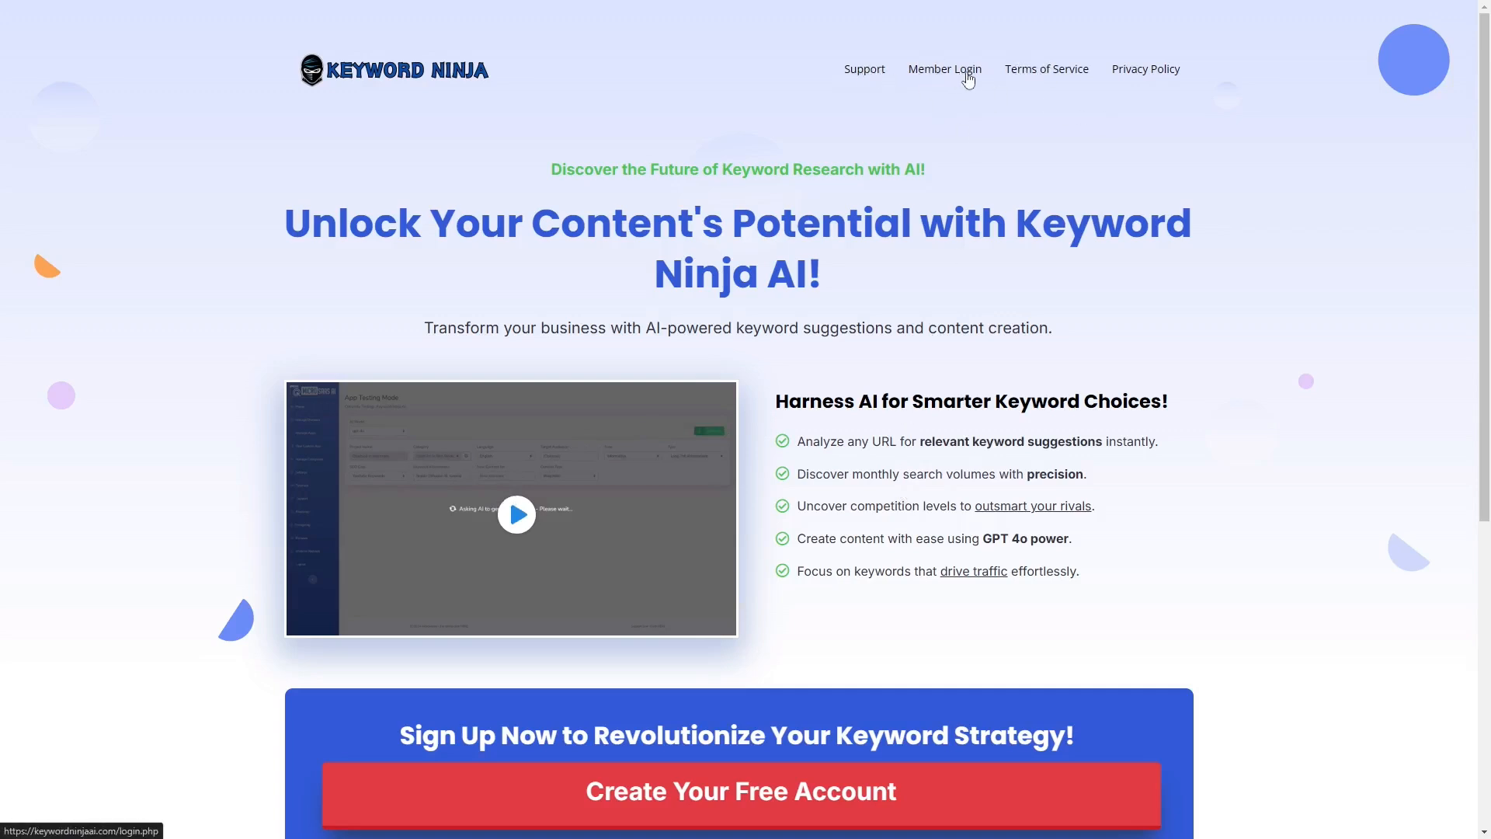
left_click(1066, 71)
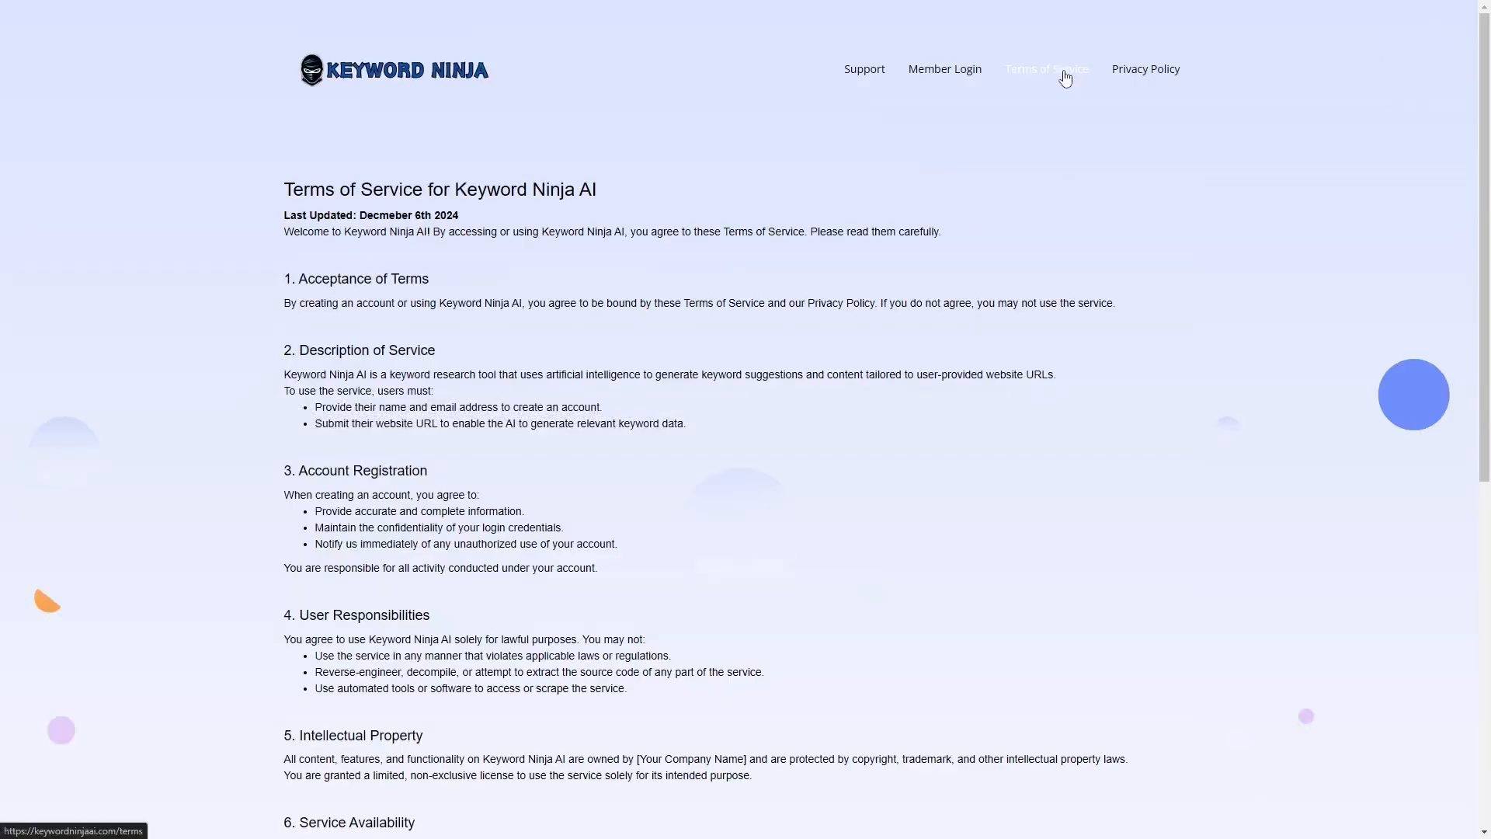
scroll(897, 365, "down", 7)
scroll(898, 365, "up", 8)
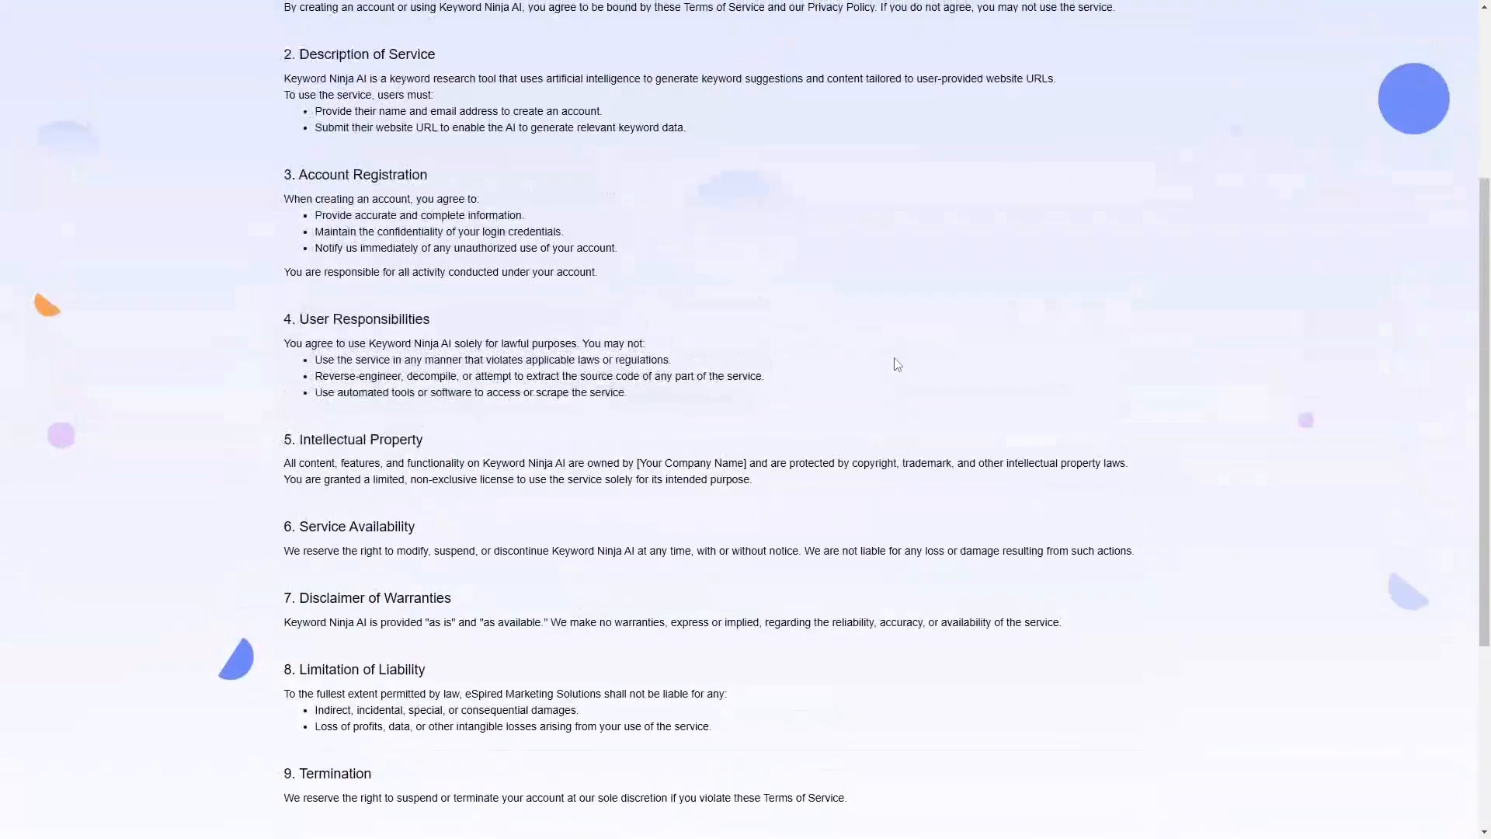
Step: Open the Keyword Ninja AI Privacy Policy page and read through its sections
left_click(1151, 72)
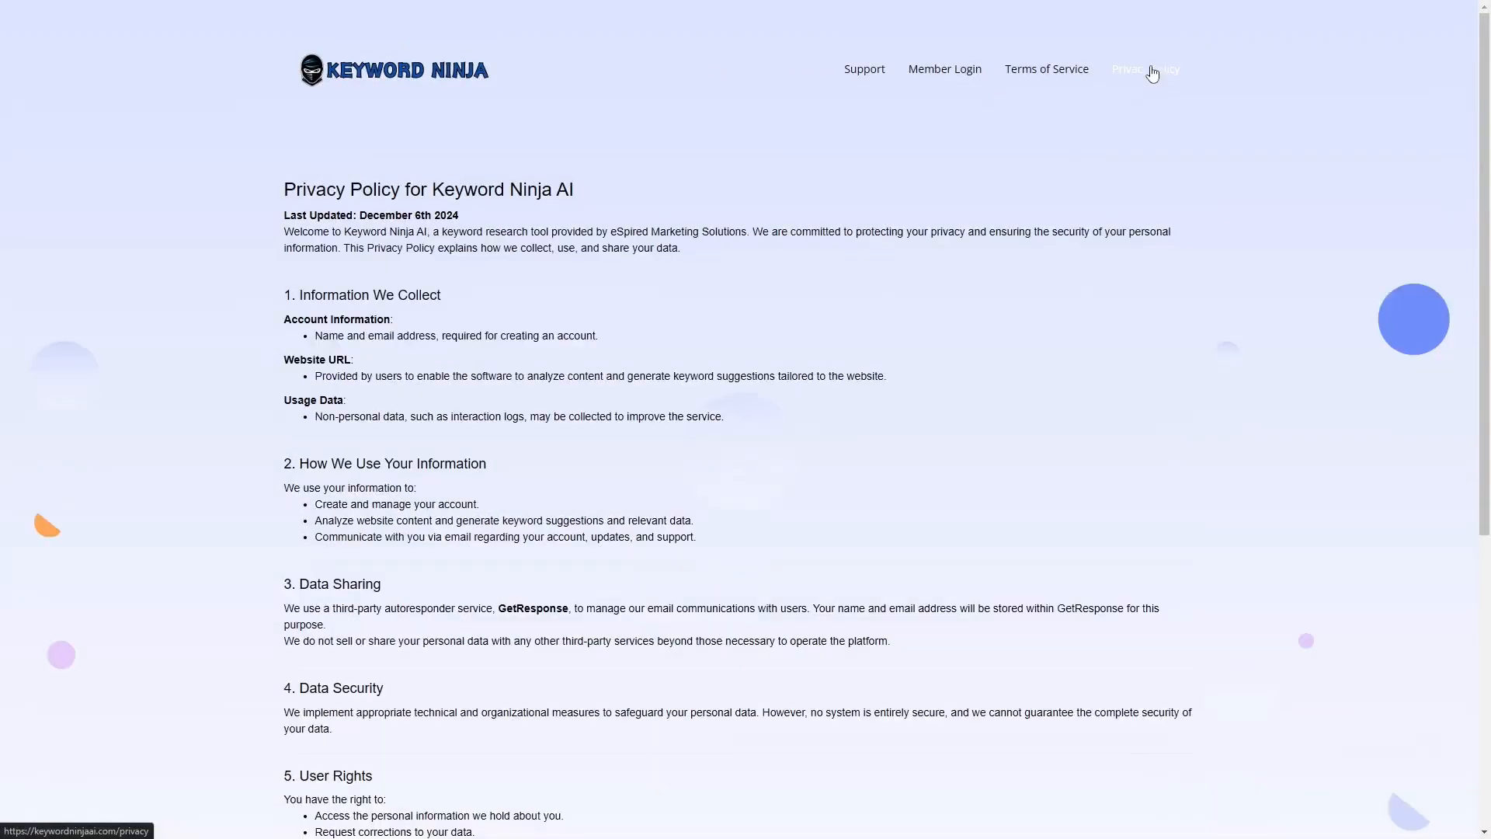
scroll(651, 370, "down", 1)
scroll(652, 371, "down", 6)
scroll(651, 371, "up", 7)
Step: Check the Keyword Ninja member login page, and go back to the Privacy Policy page
left_click(931, 72)
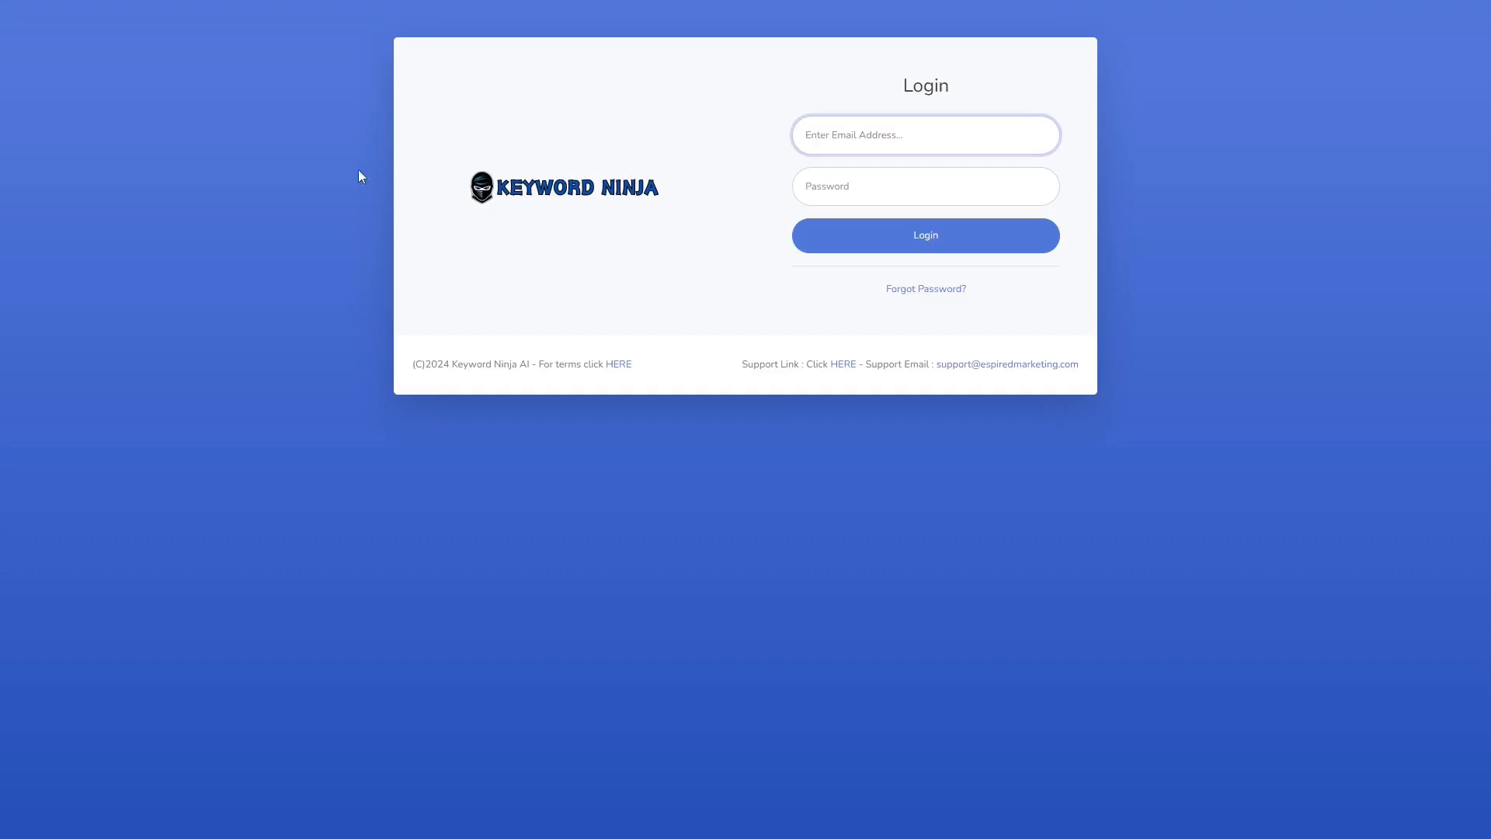
right_click(327, 177)
left_click(282, 184)
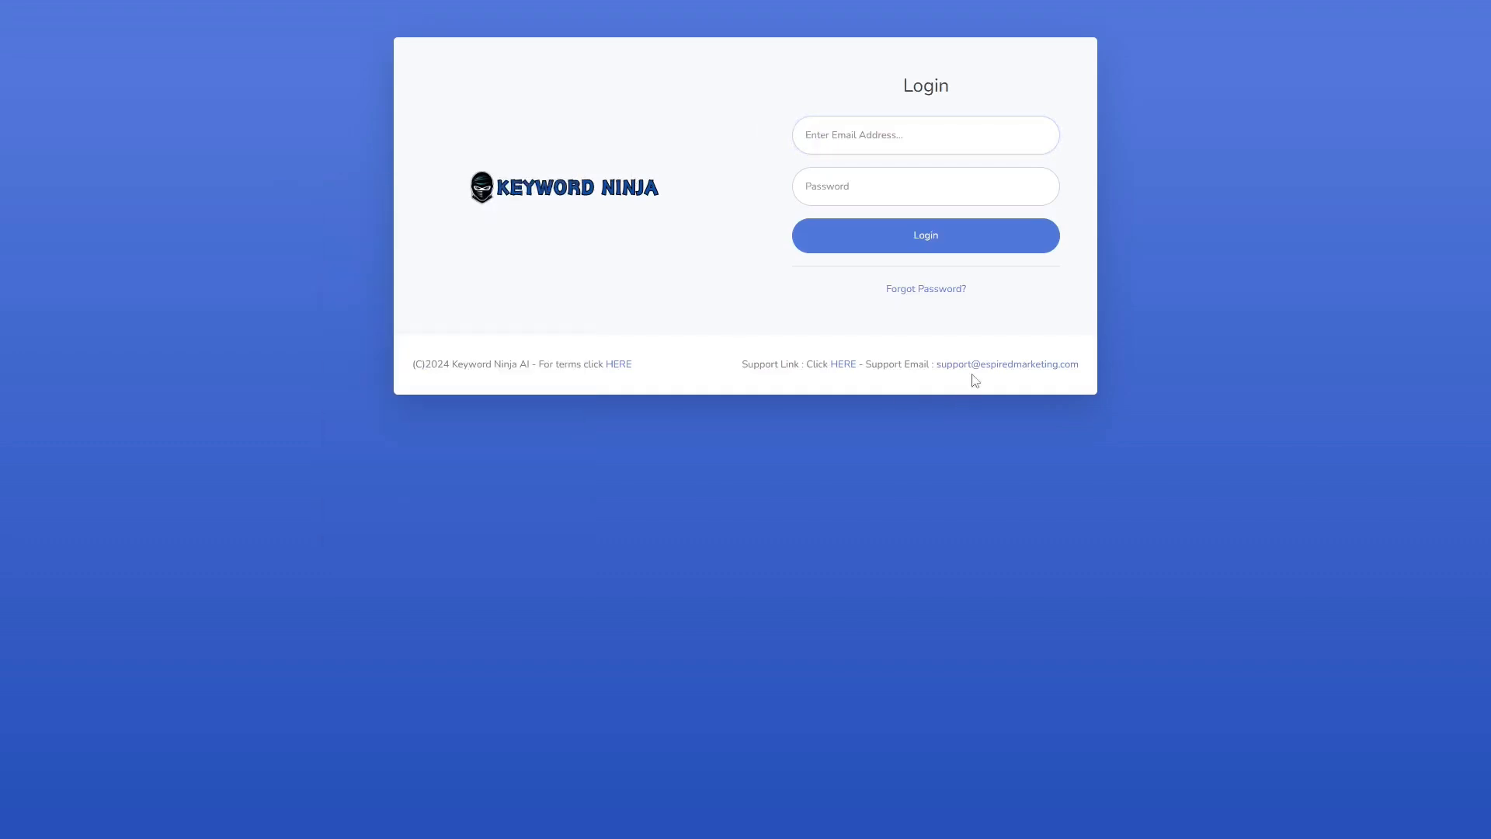
right_click(600, 248)
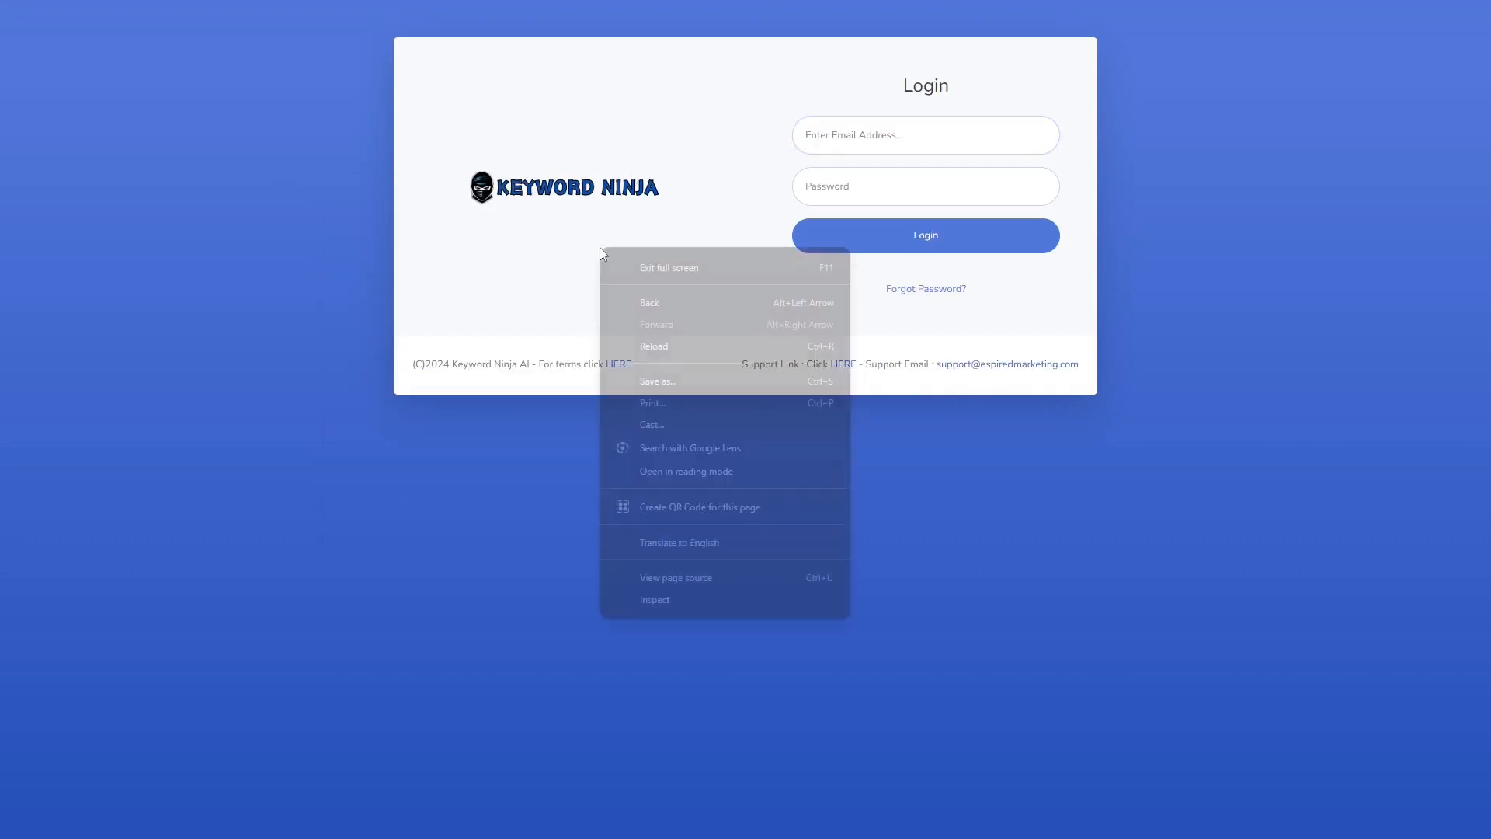
left_click(668, 302)
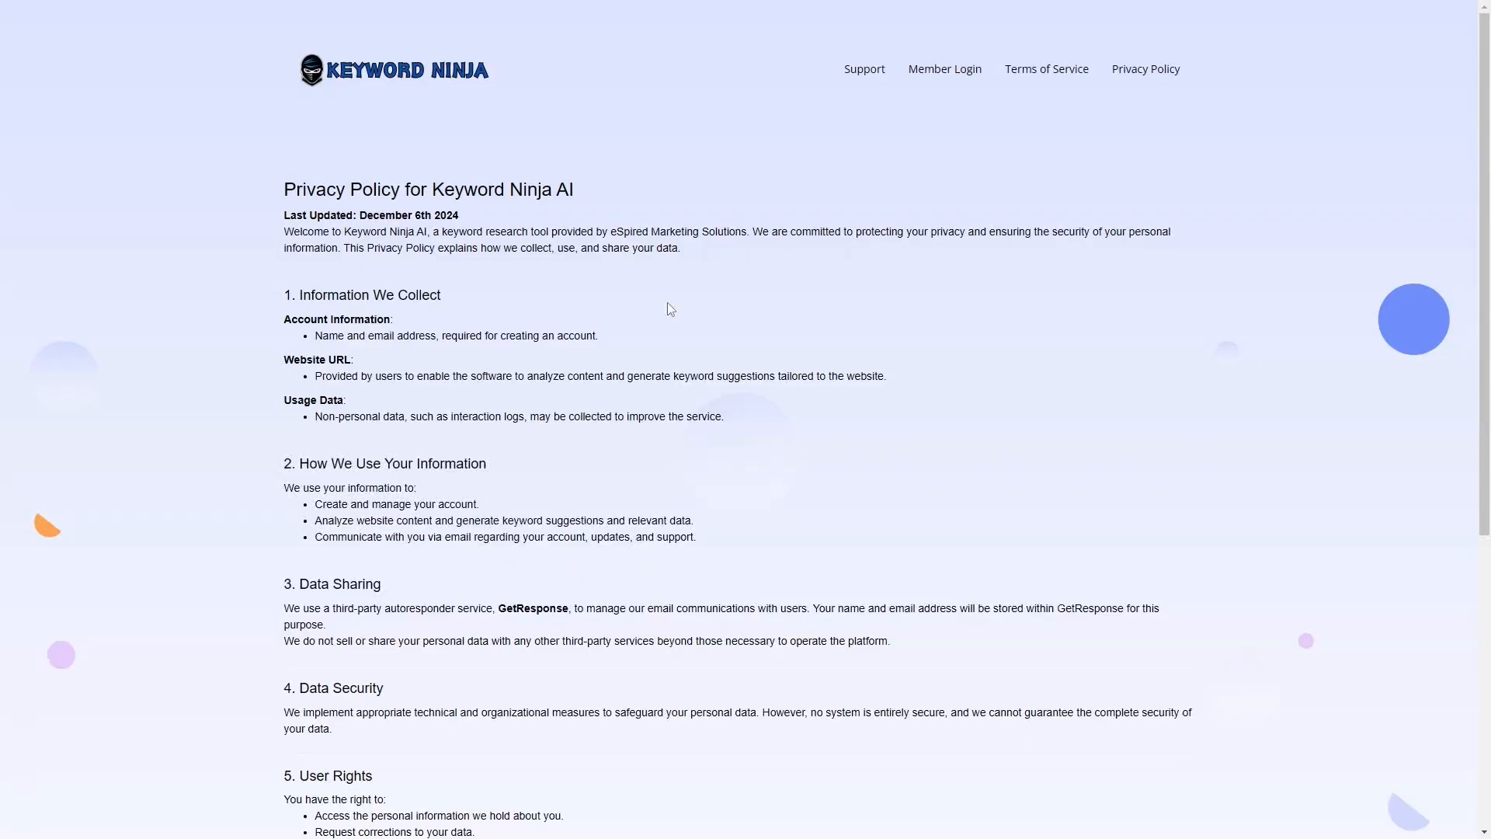
Step: Return to the Keyword Ninja AI landing page and inspect the registration page behind its Create Your Free Account offer
left_click(392, 72)
scroll(716, 377, "down", 4)
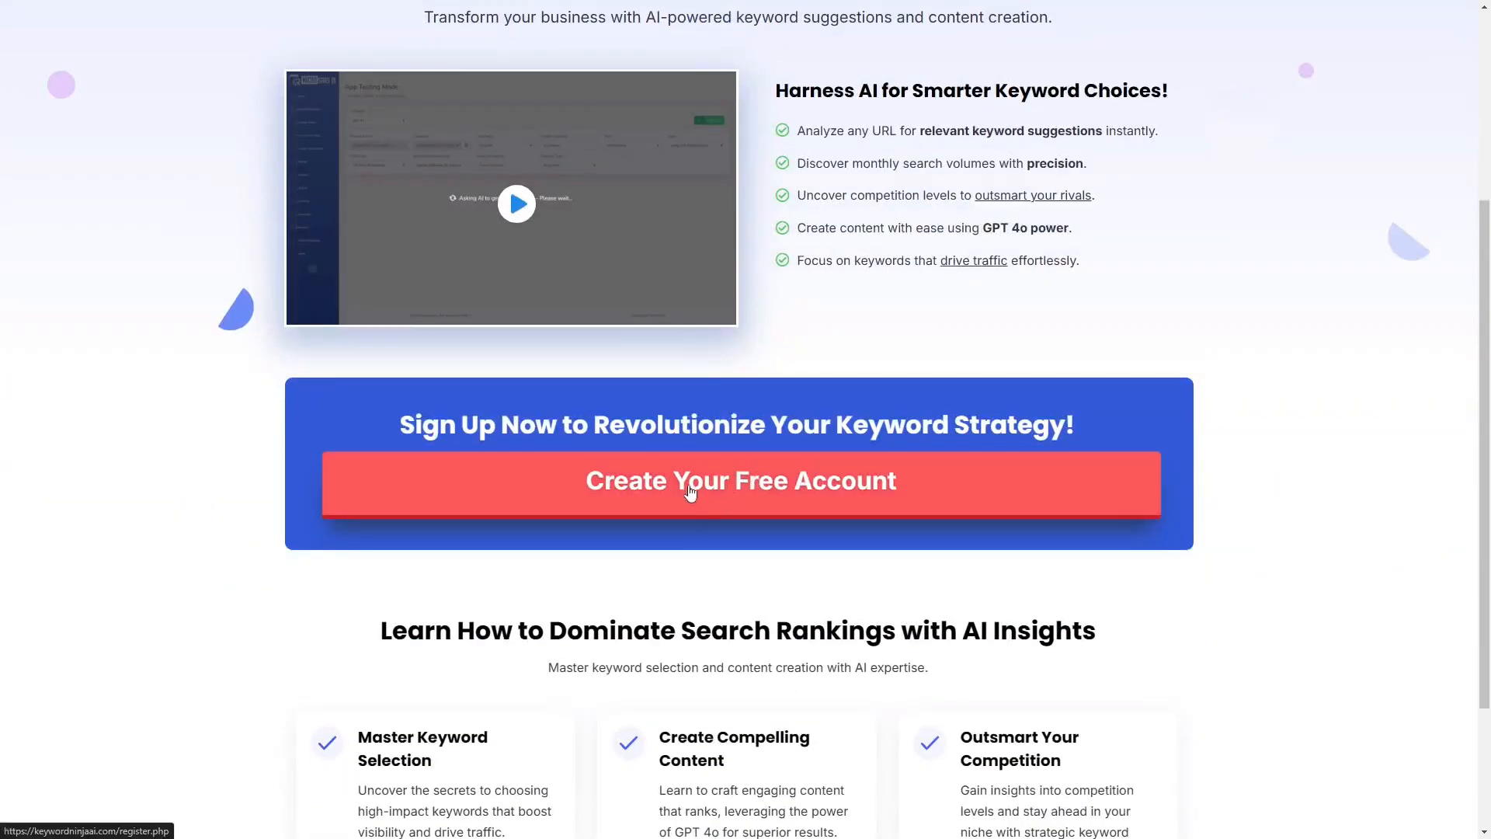
left_click(698, 489)
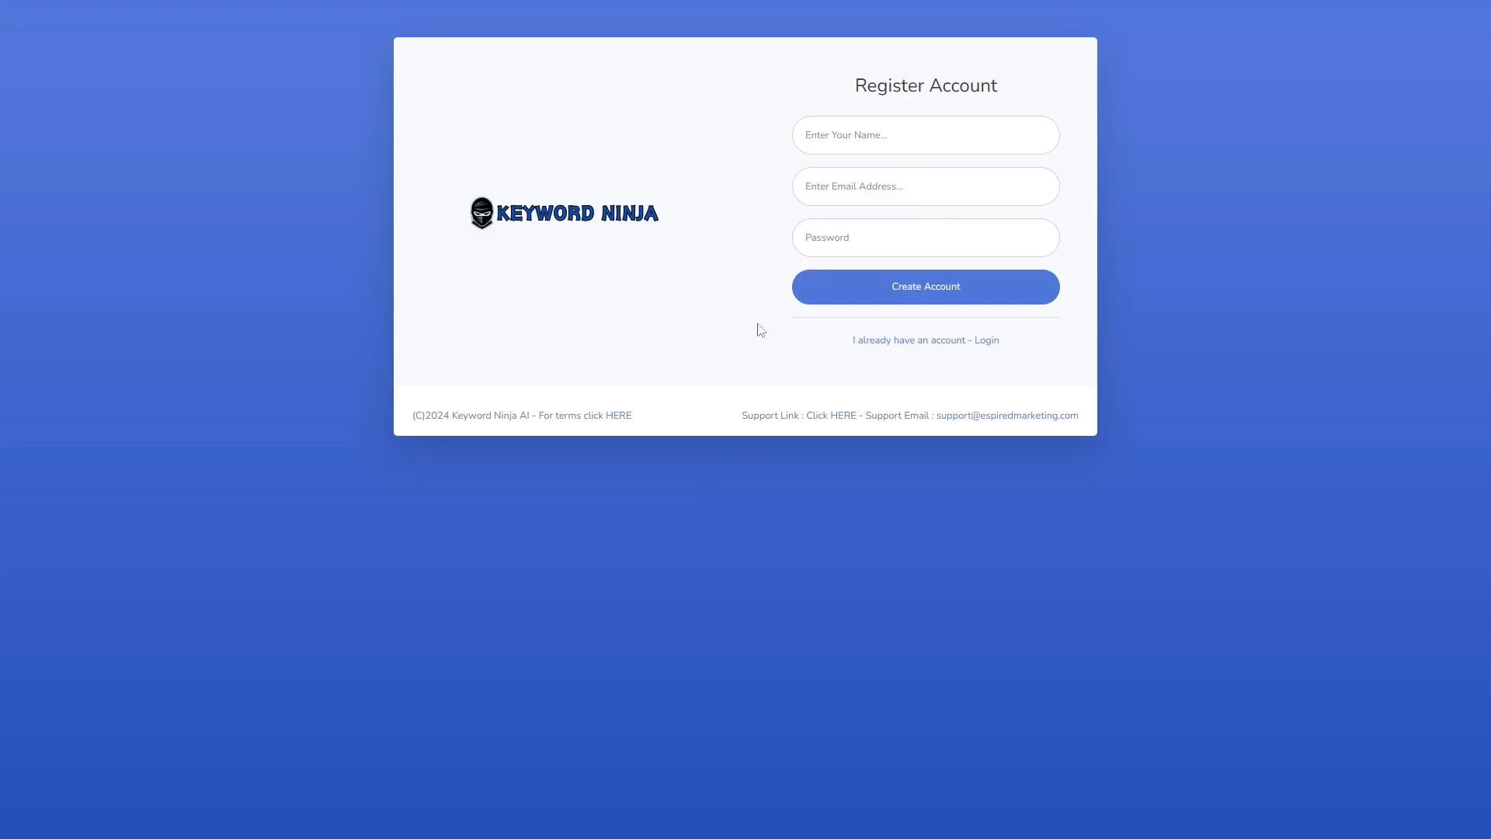
right_click(574, 276)
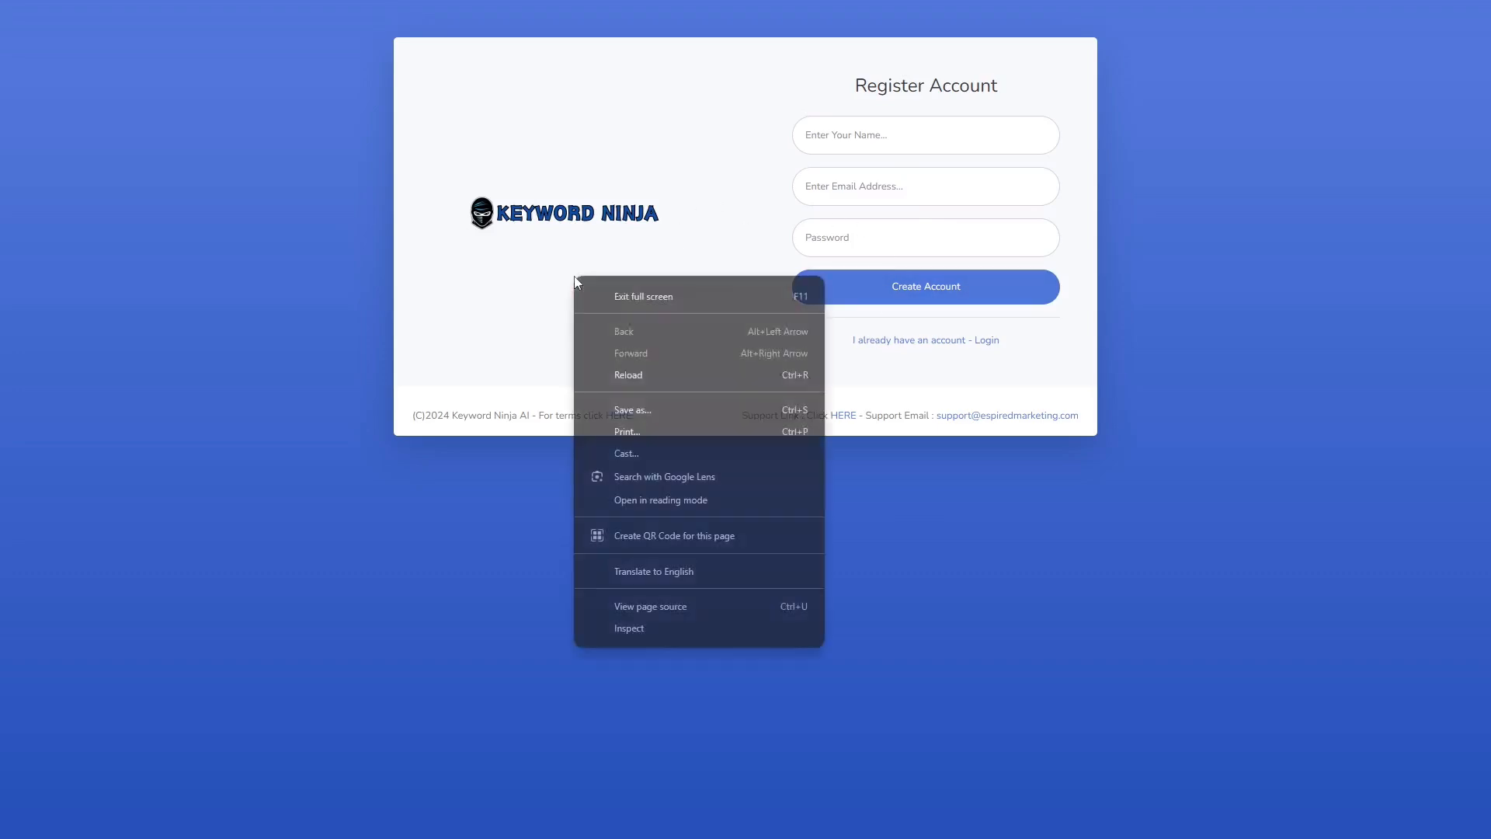
left_click(495, 313)
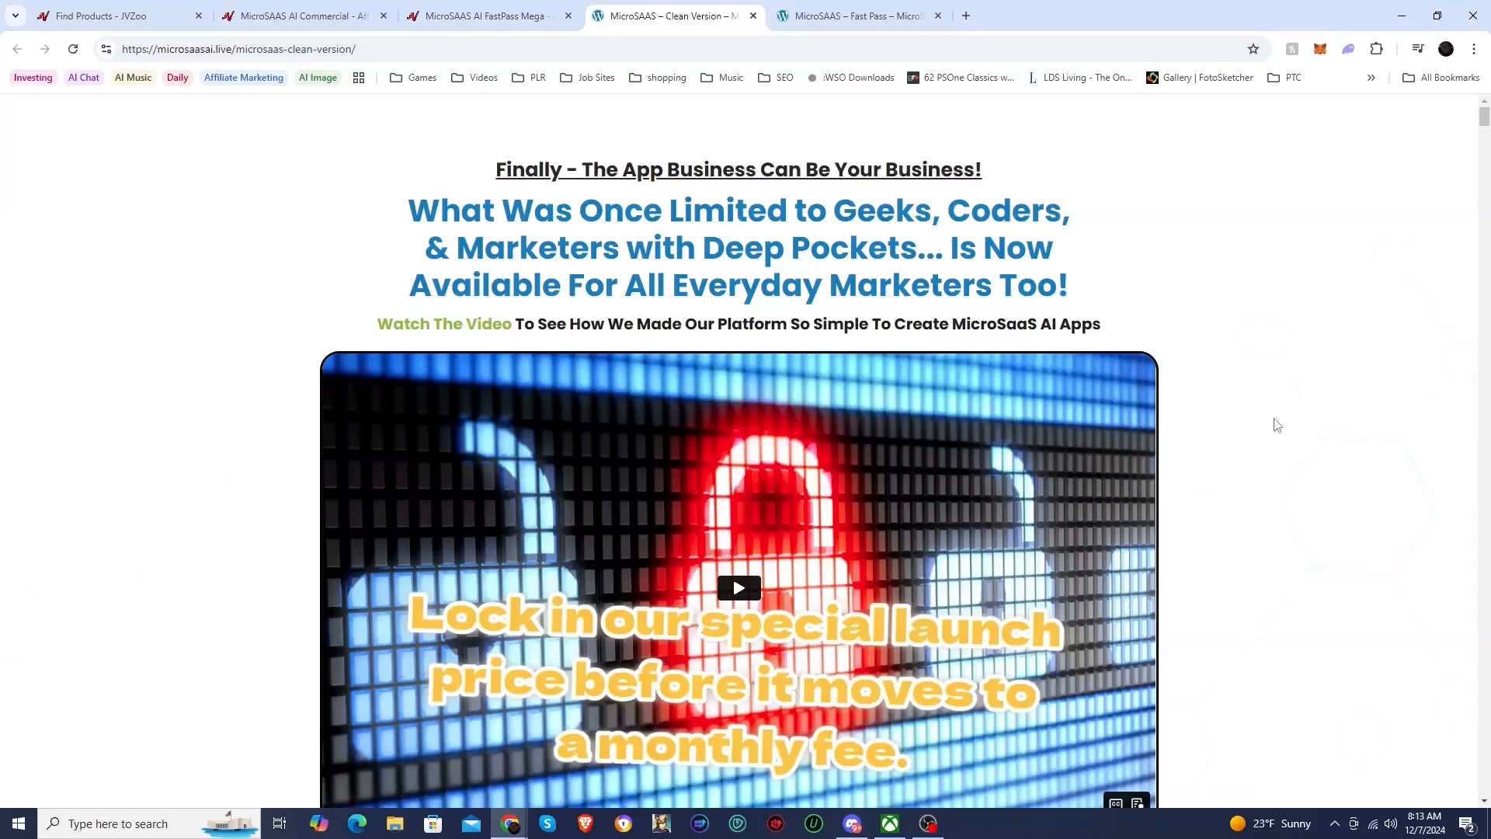
Step: Skim the MicroSaaS AI sales page from the launch video through the SaaS comparison and testimonials to the deployment steps
scroll(501, 484, "down", 15)
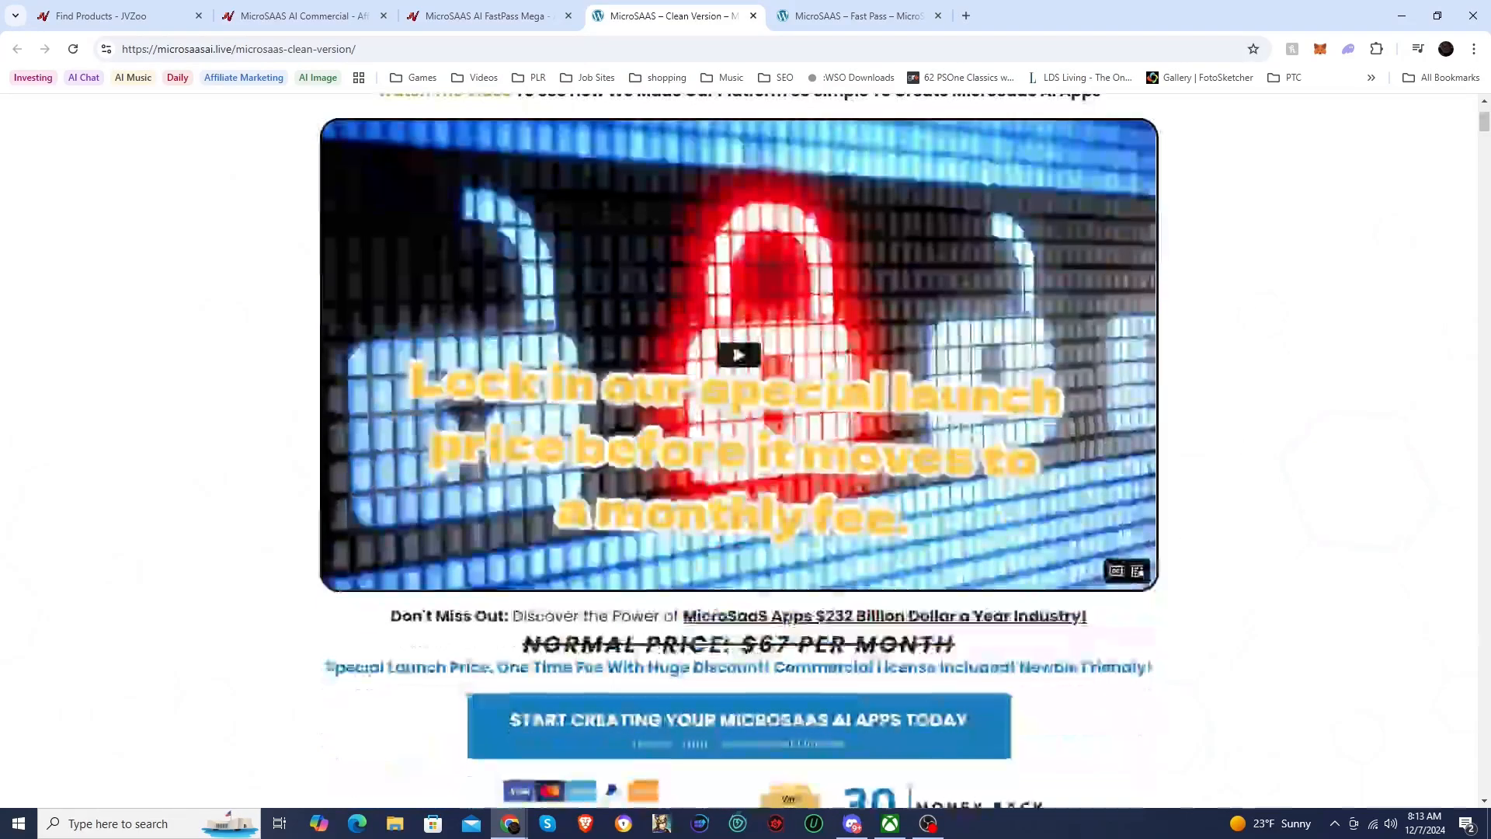
scroll(394, 475, "down", 15)
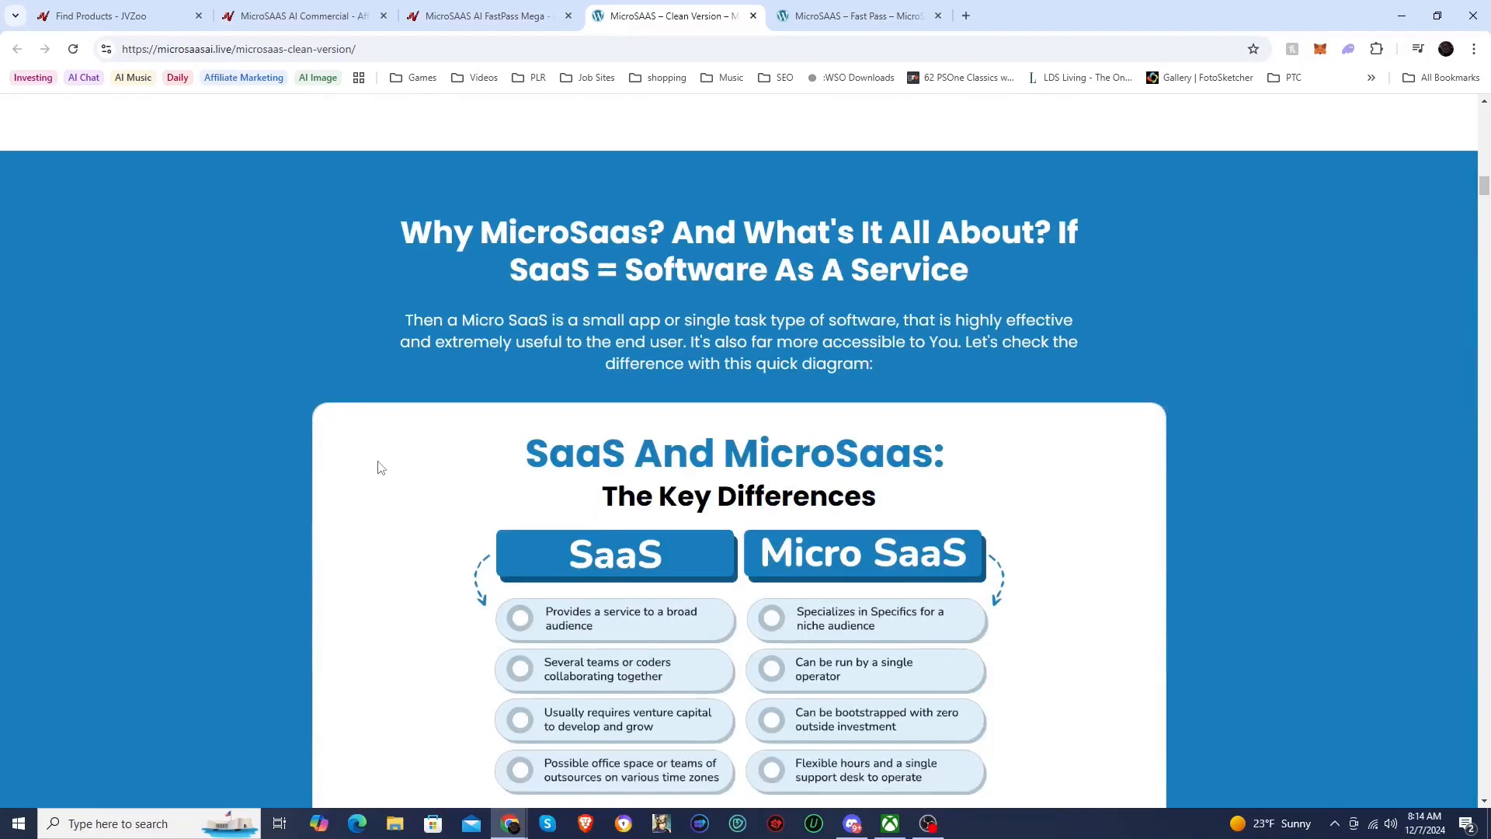
scroll(385, 469, "down", 8)
scroll(379, 466, "down", 10)
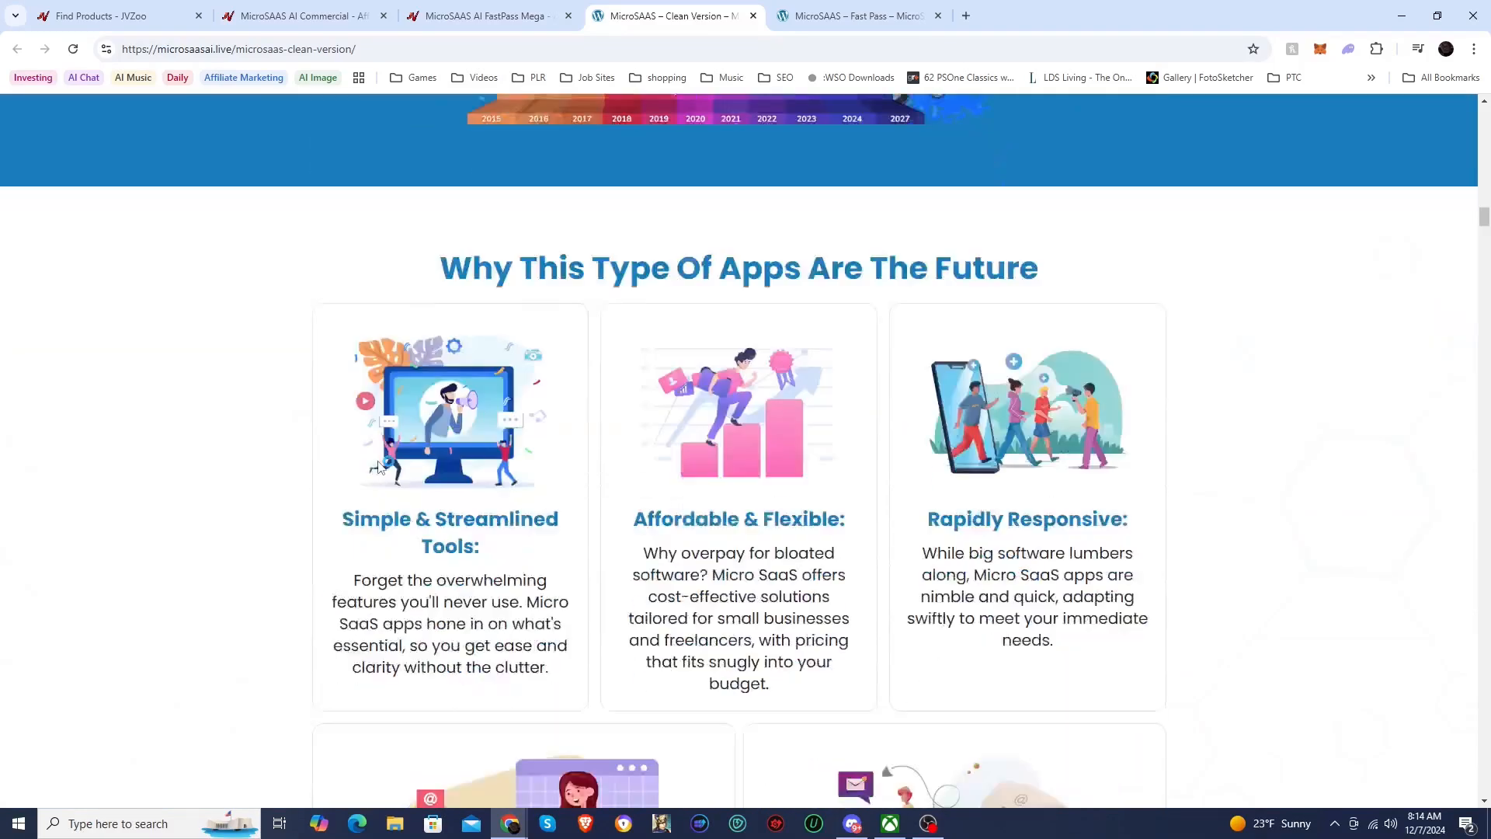
scroll(319, 457, "down", 10)
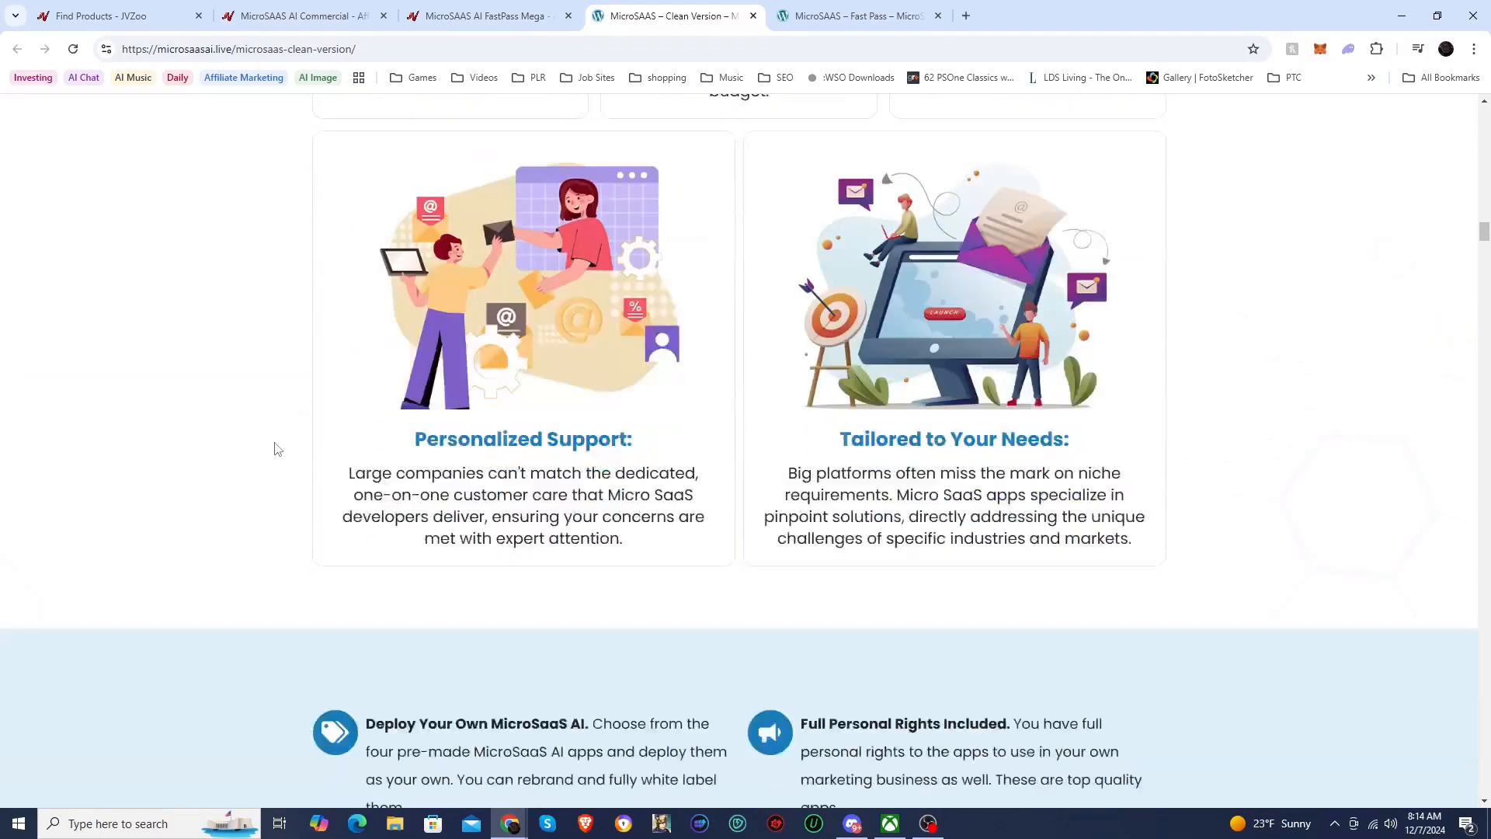
scroll(277, 449, "down", 15)
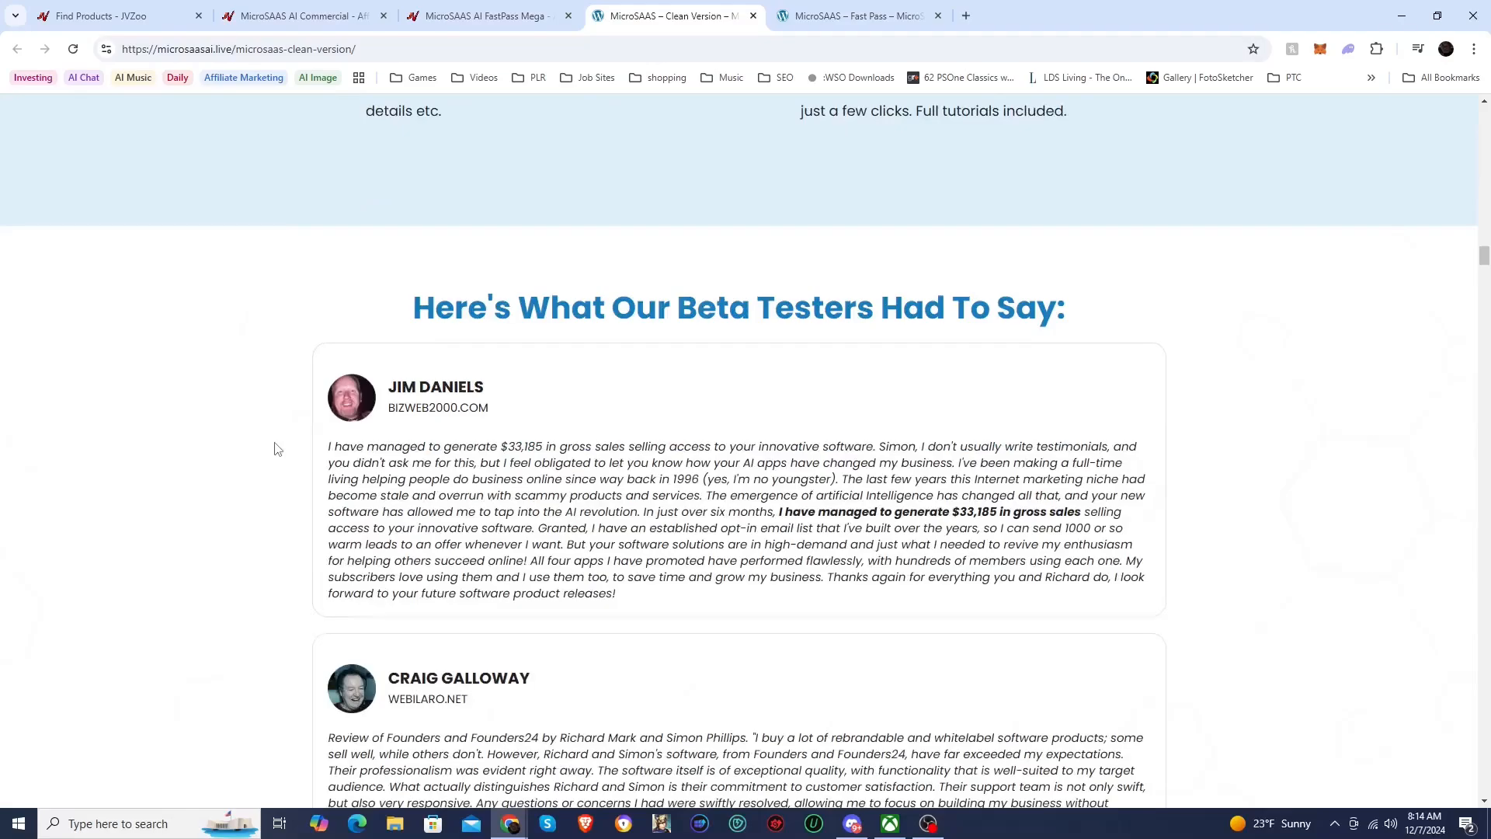
scroll(277, 458, "down", 15)
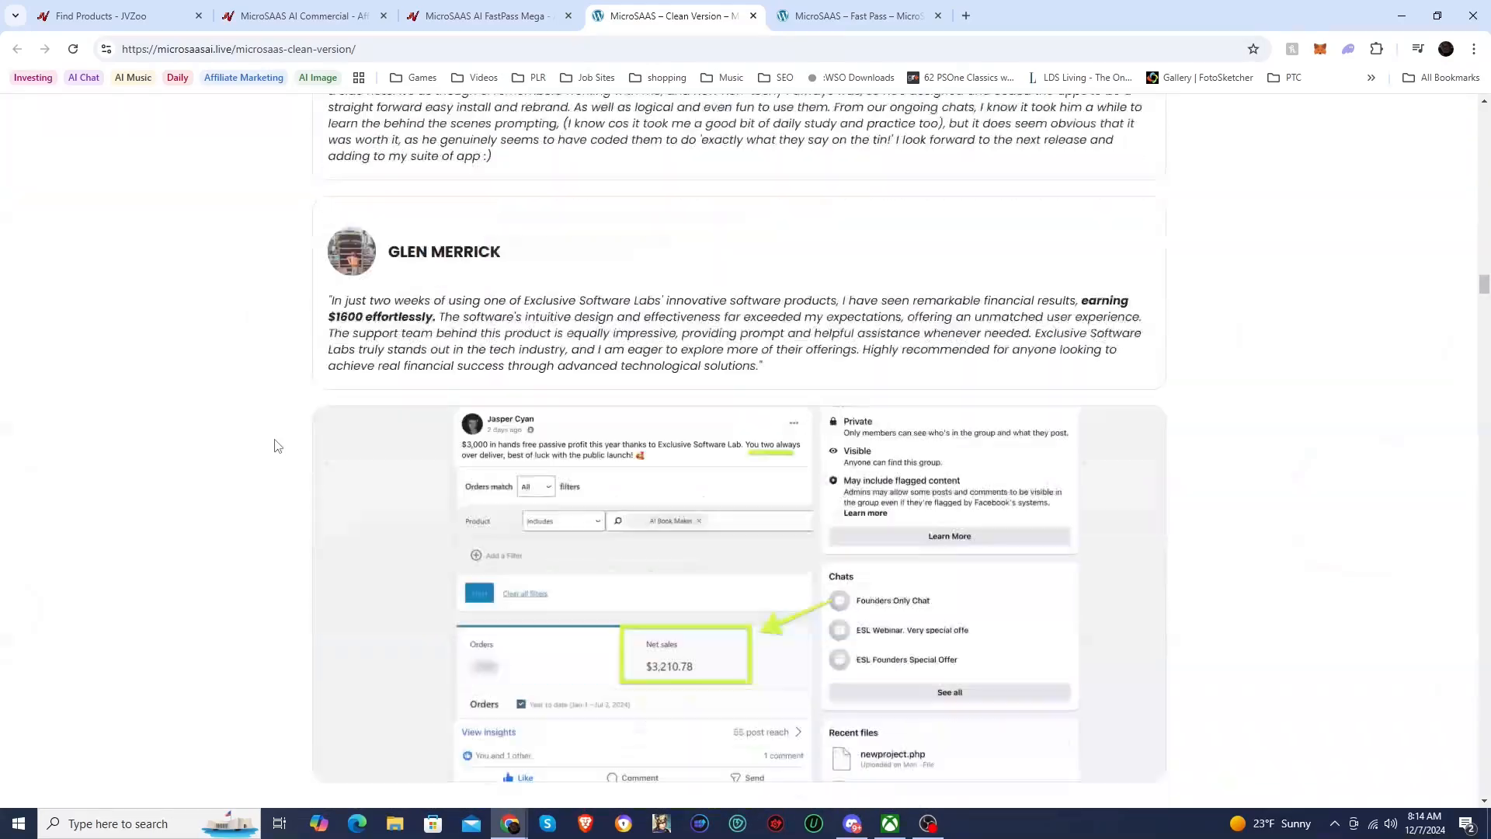
scroll(278, 472, "down", 15)
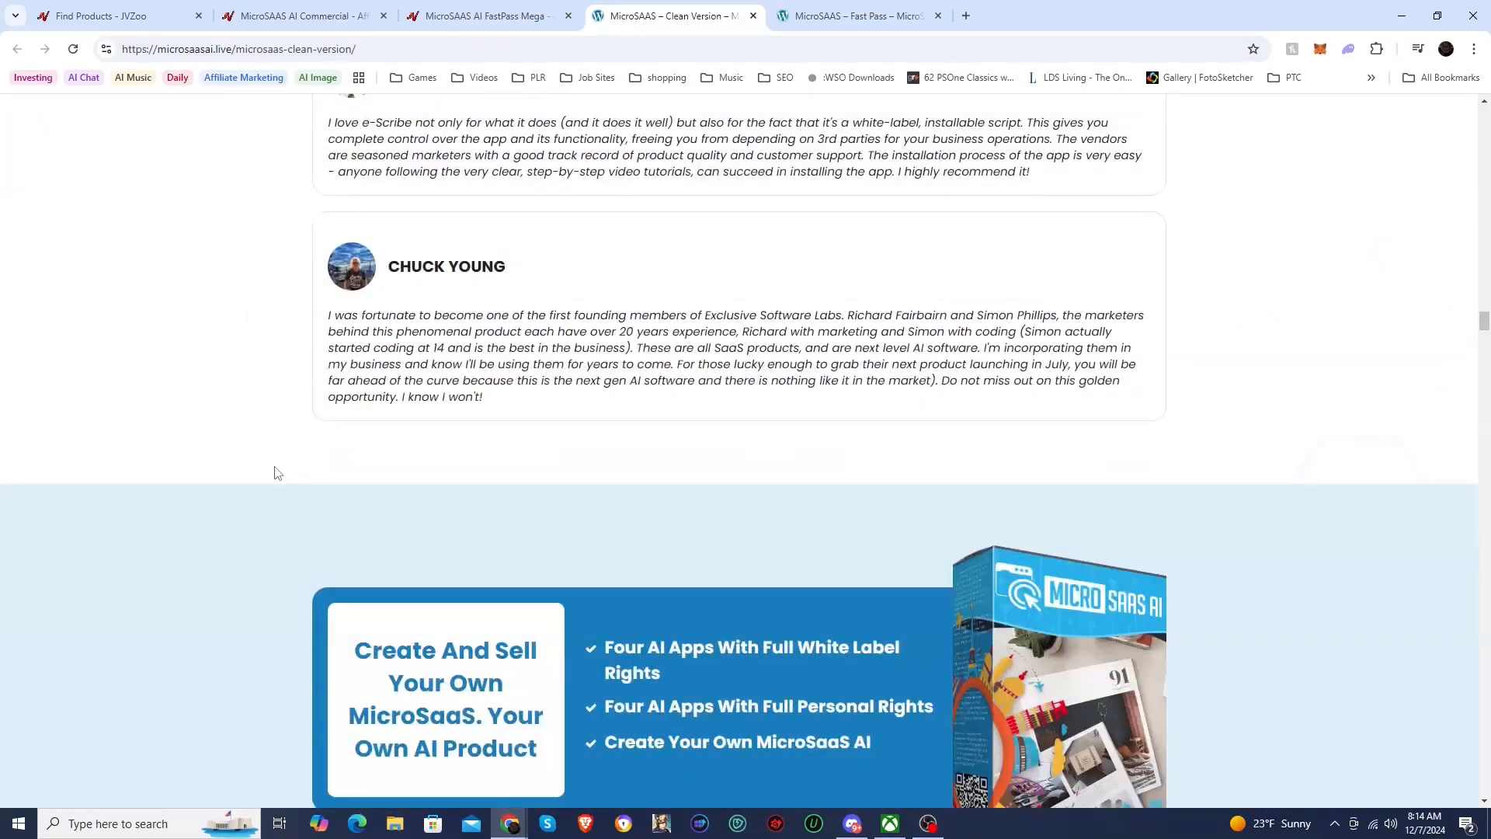
scroll(277, 473, "down", 15)
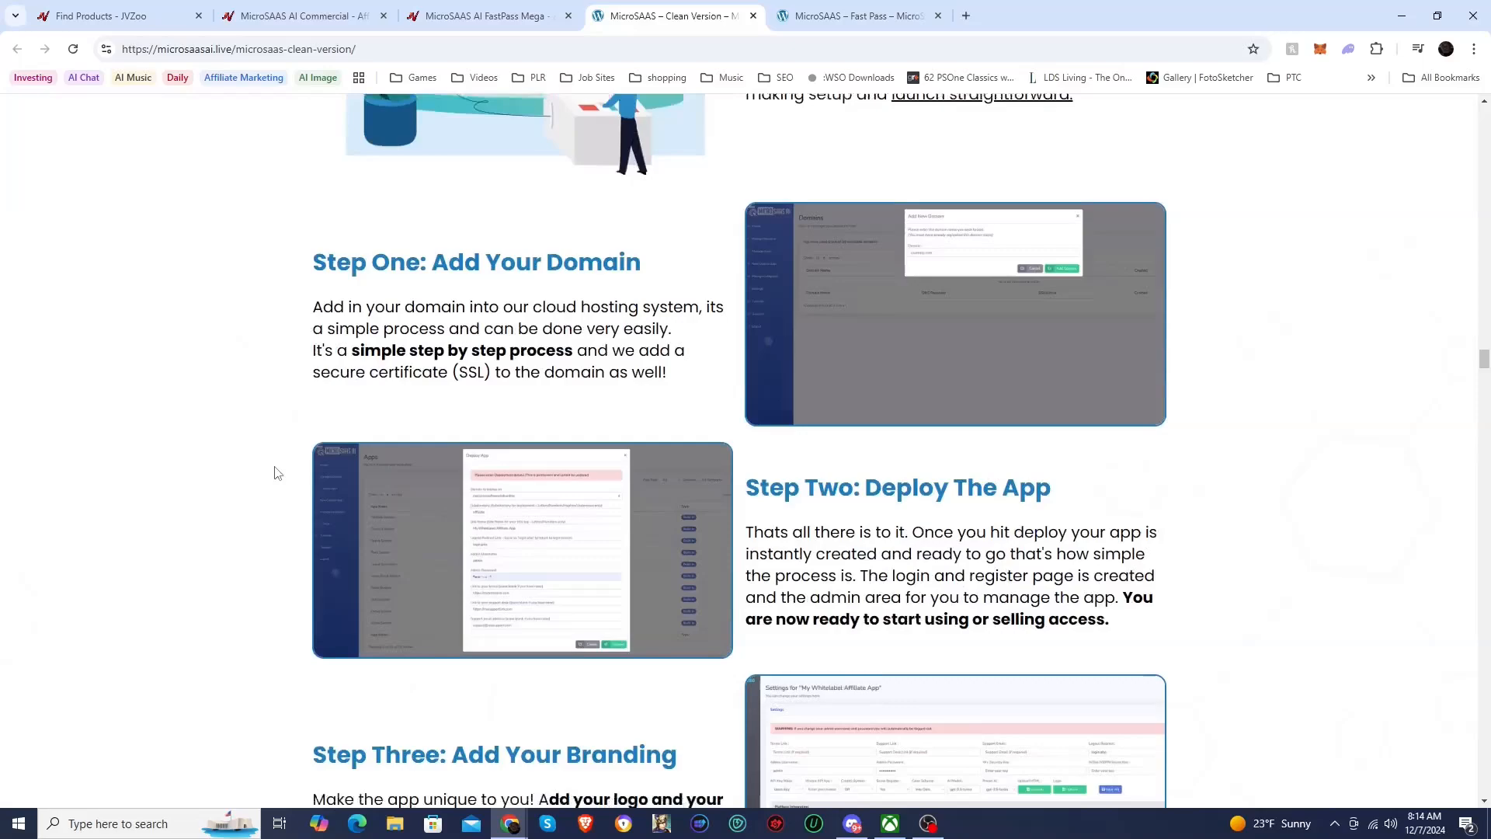
scroll(278, 473, "down", 15)
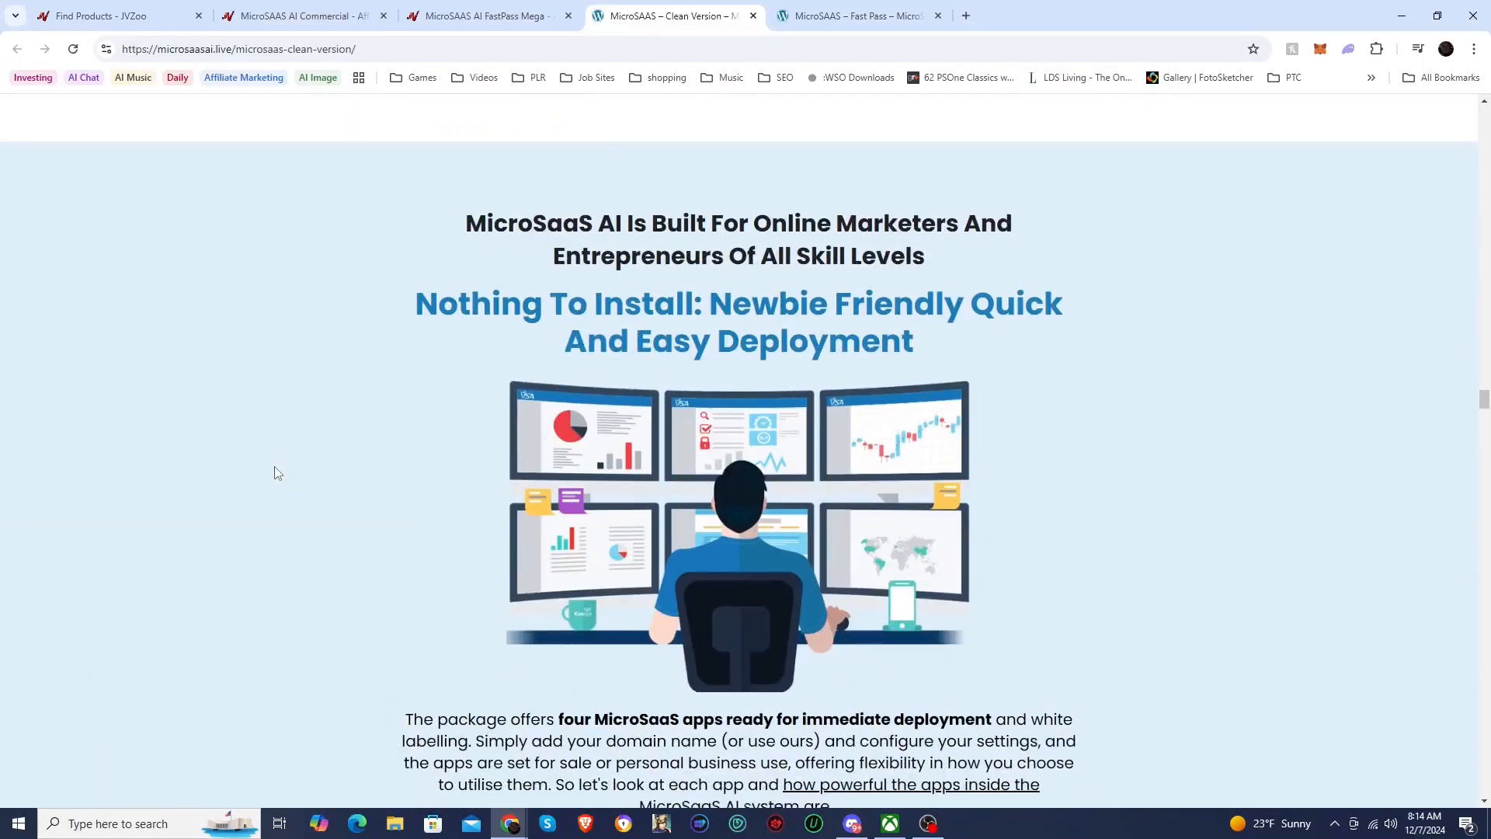
Step: Skim the sales page's sections on the Affiliate App, Image System, Content Builder and Social System
scroll(277, 473, "up", 4)
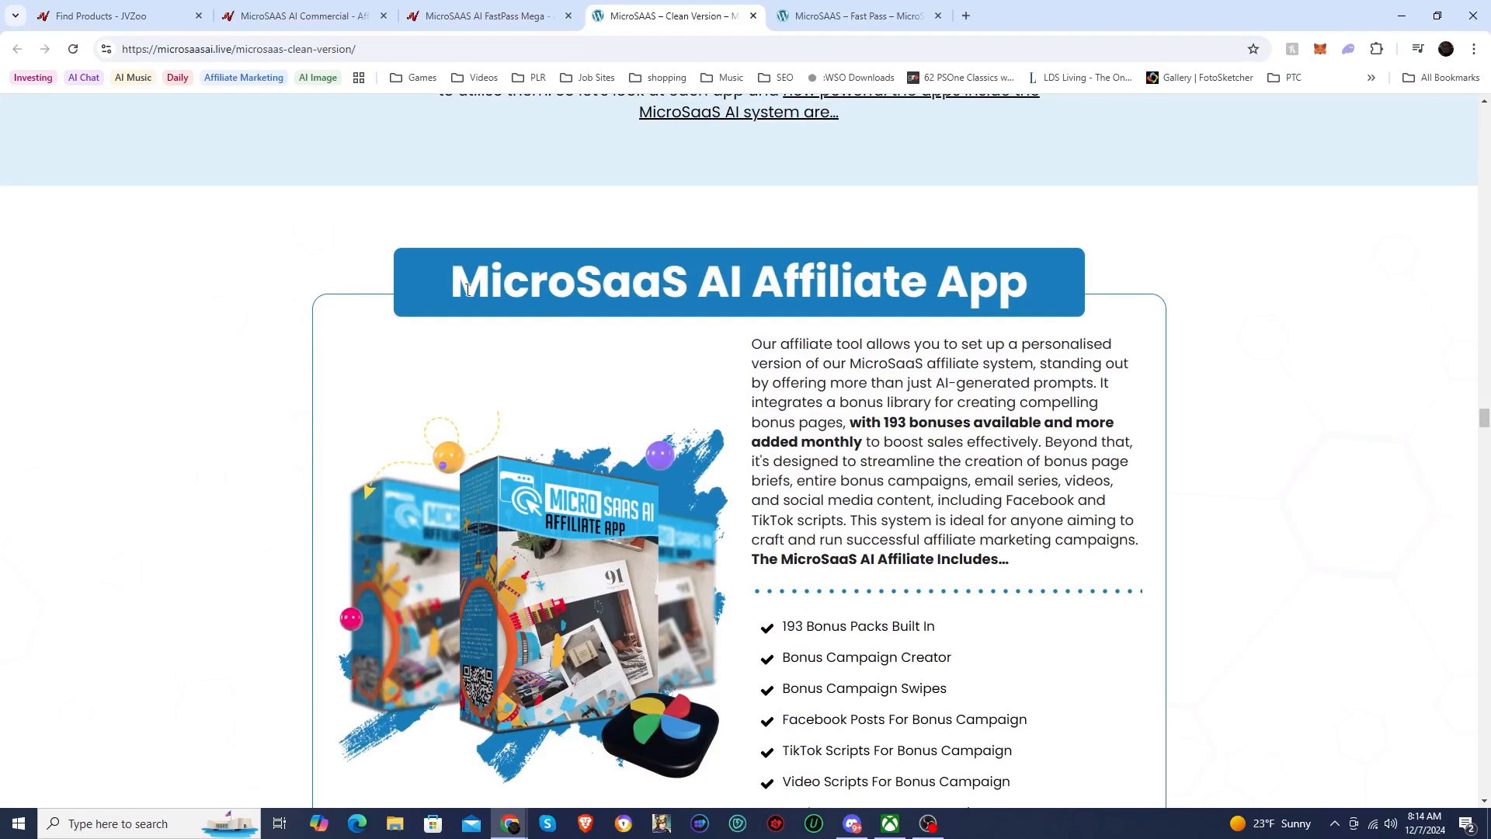
scroll(451, 426, "down", 6)
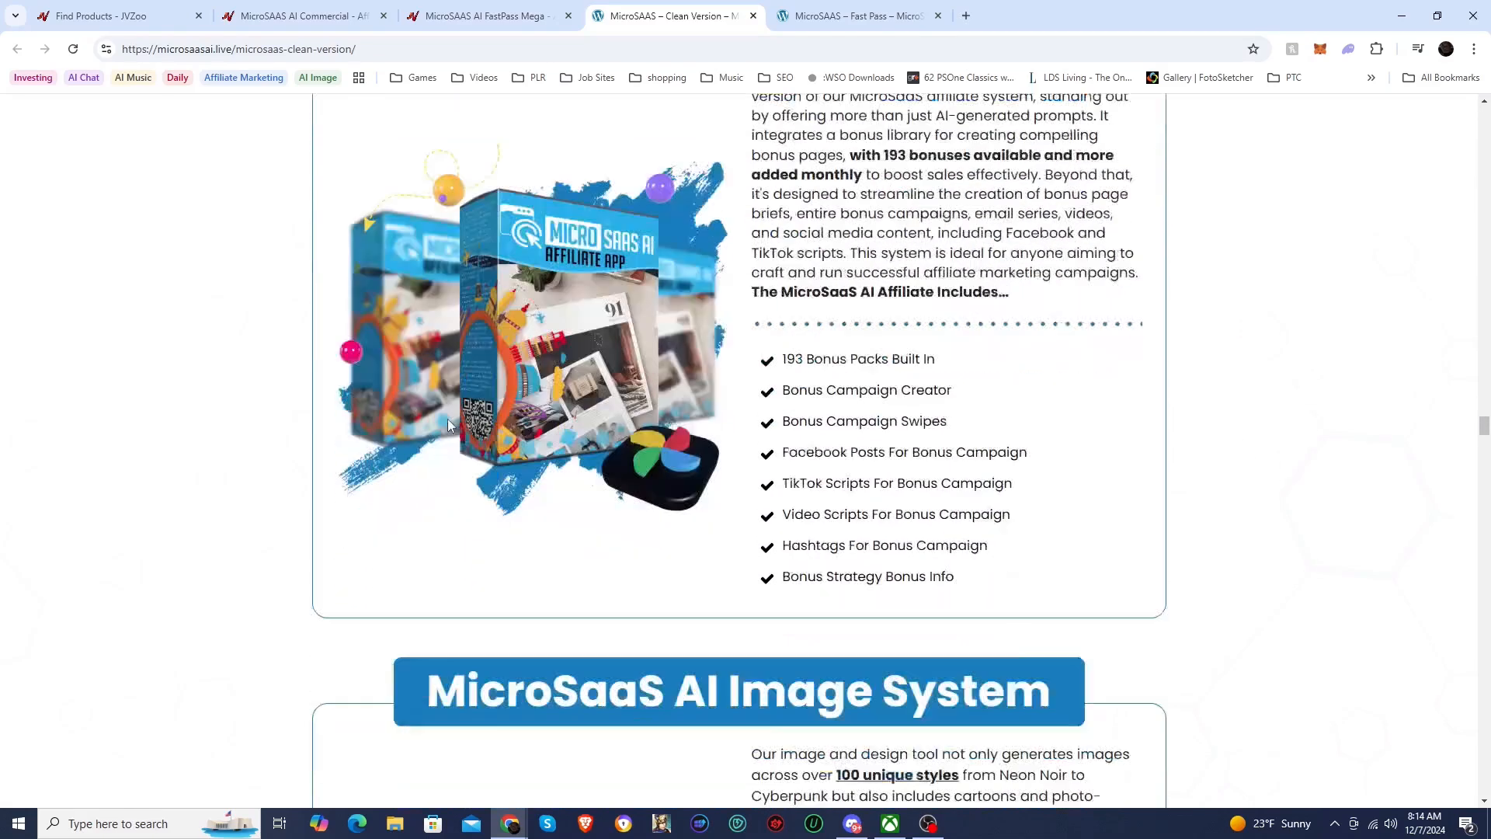
scroll(450, 426, "down", 3)
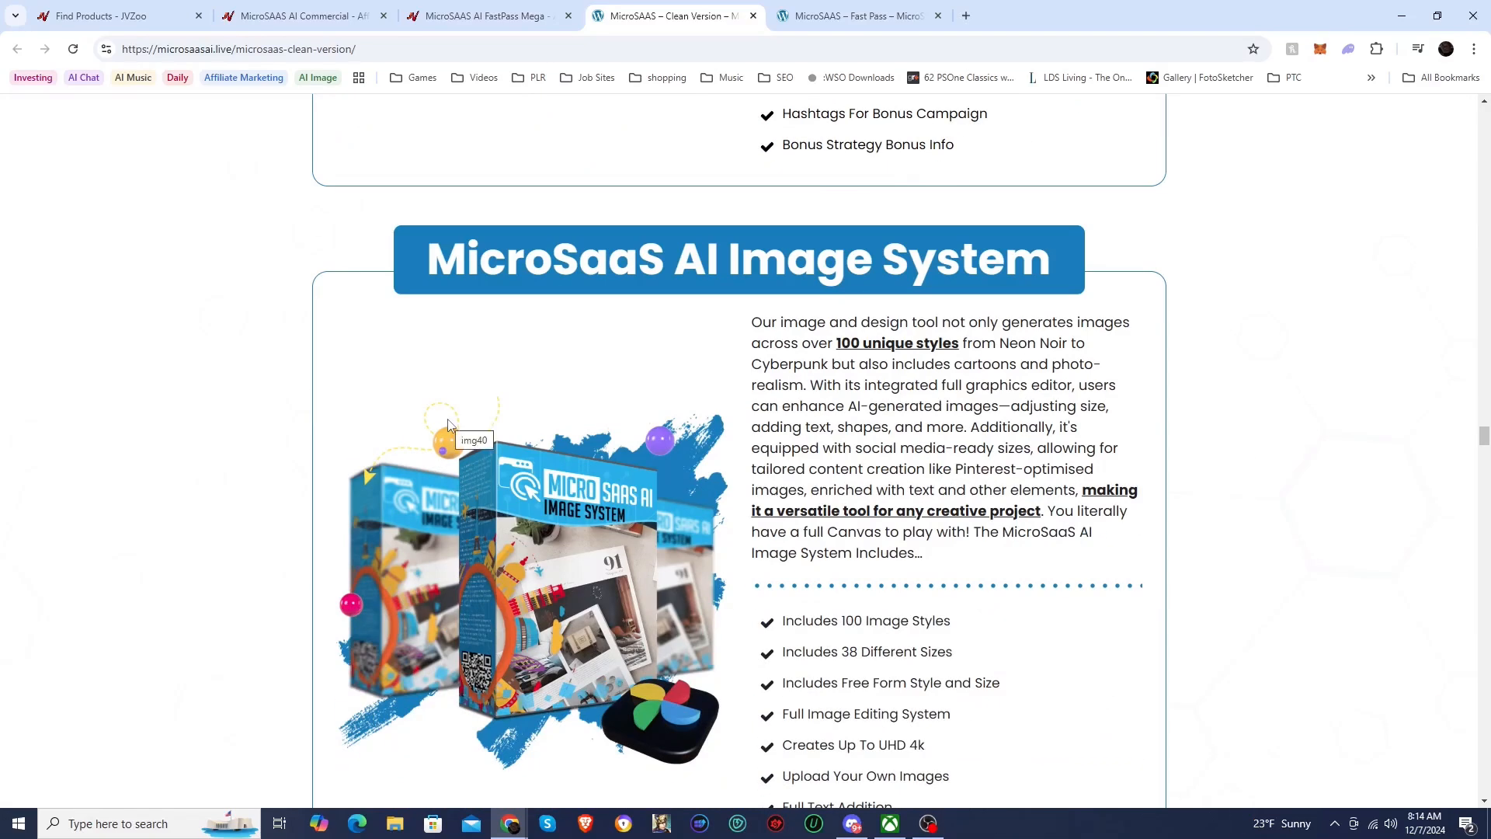
scroll(449, 424, "down", 3)
scroll(448, 424, "down", 10)
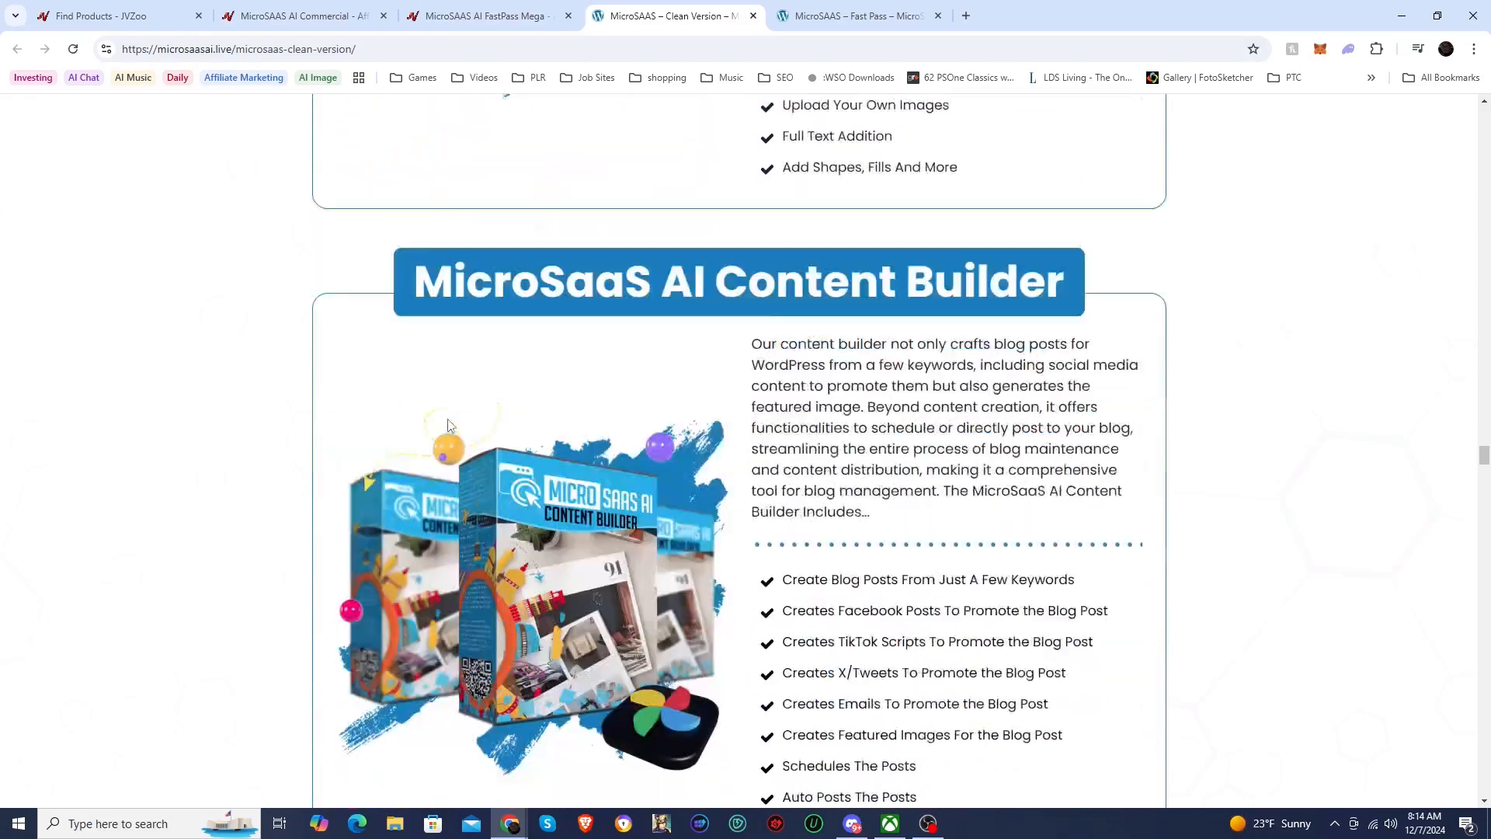
scroll(447, 422, "down", 4)
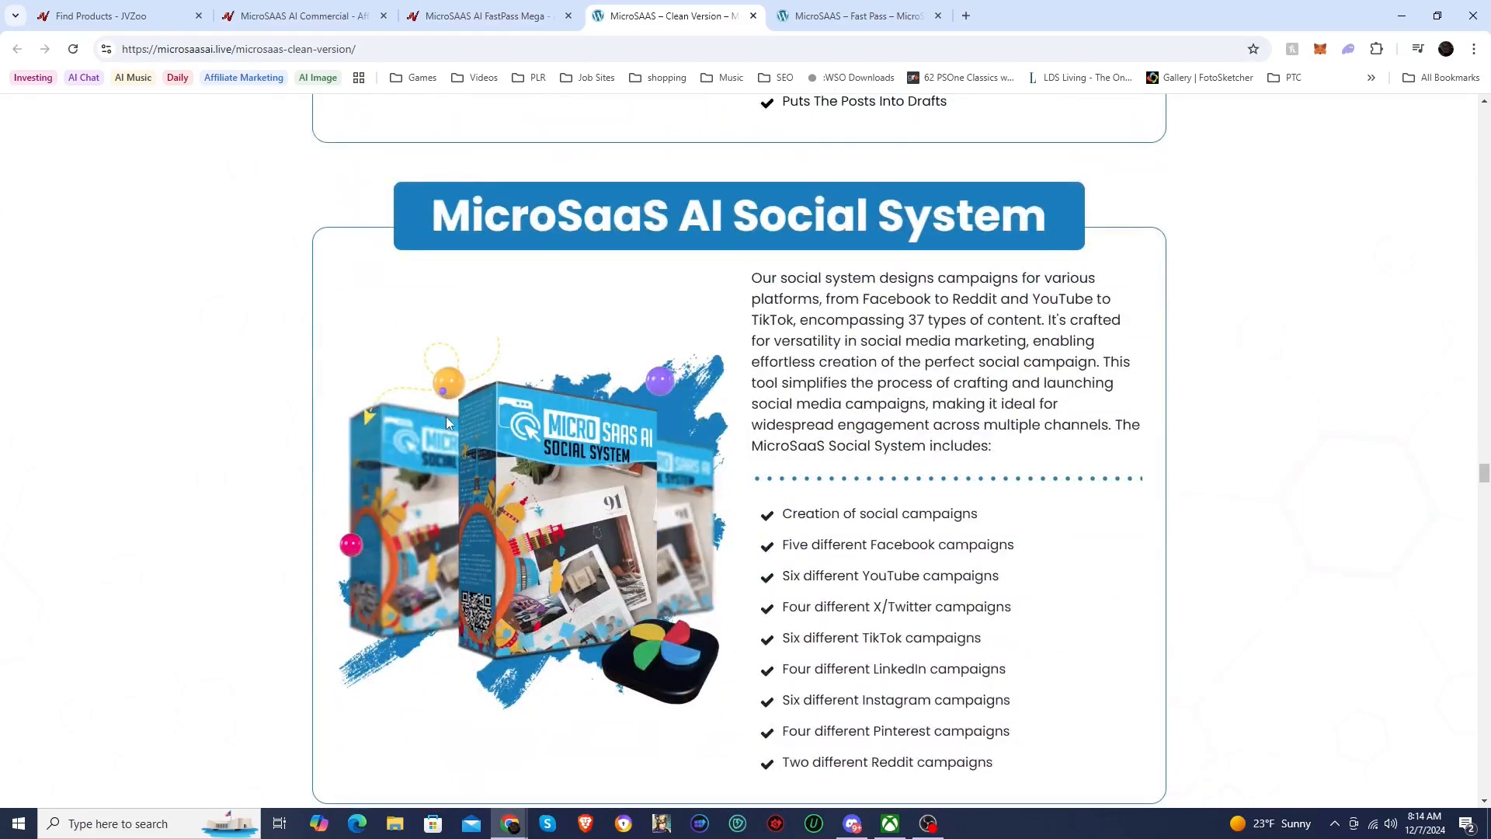
Step: Go back to the MicroSaaS AI Affiliate App section and review the feature list of each of the four apps
scroll(447, 422, "up", 15)
scroll(448, 424, "up", 18)
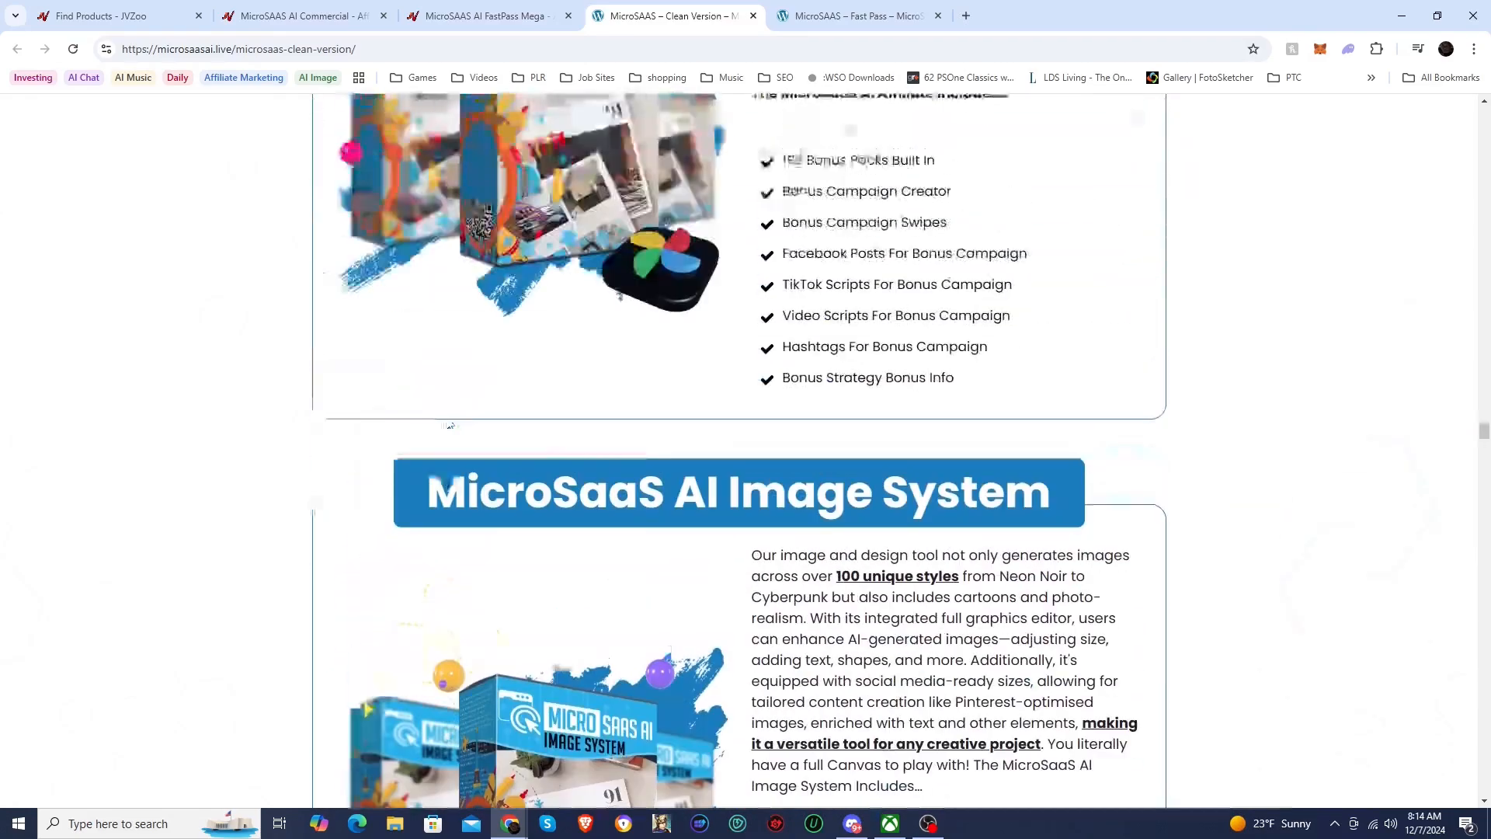
scroll(464, 403, "down", 5)
scroll(465, 402, "up", 2)
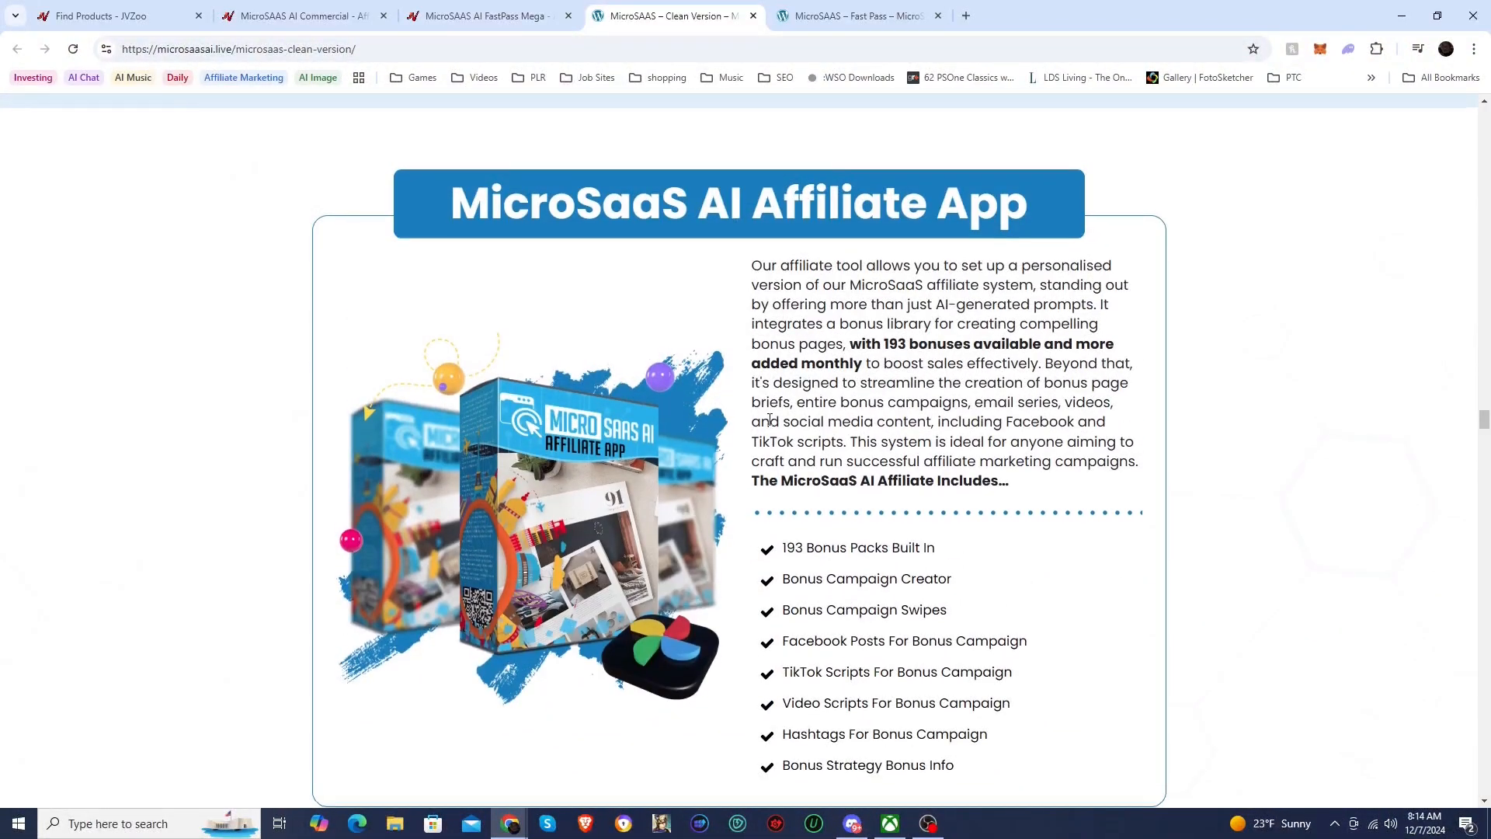
scroll(769, 419, "down", 2)
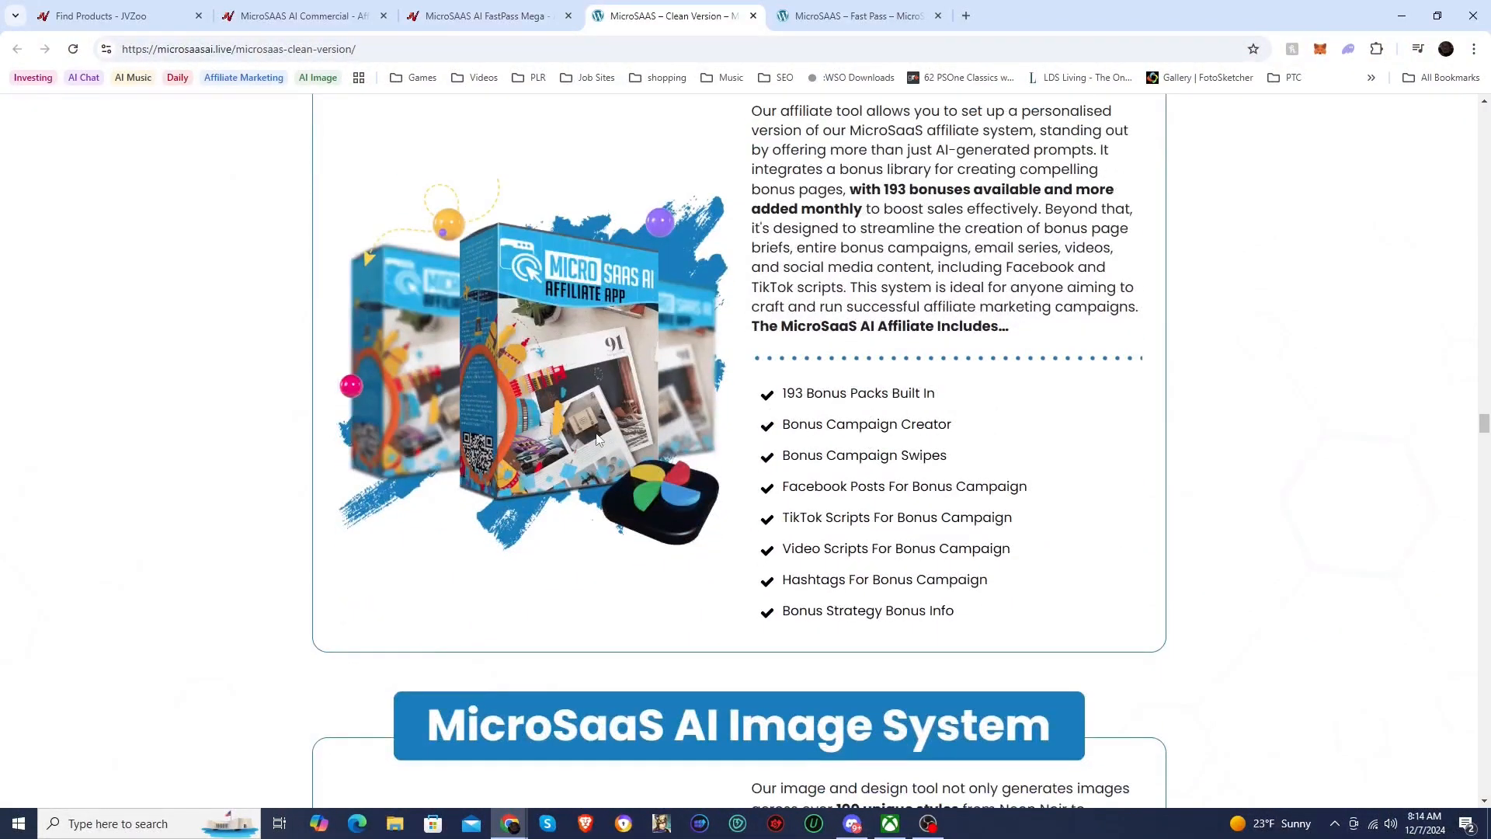
scroll(598, 440, "down", 7)
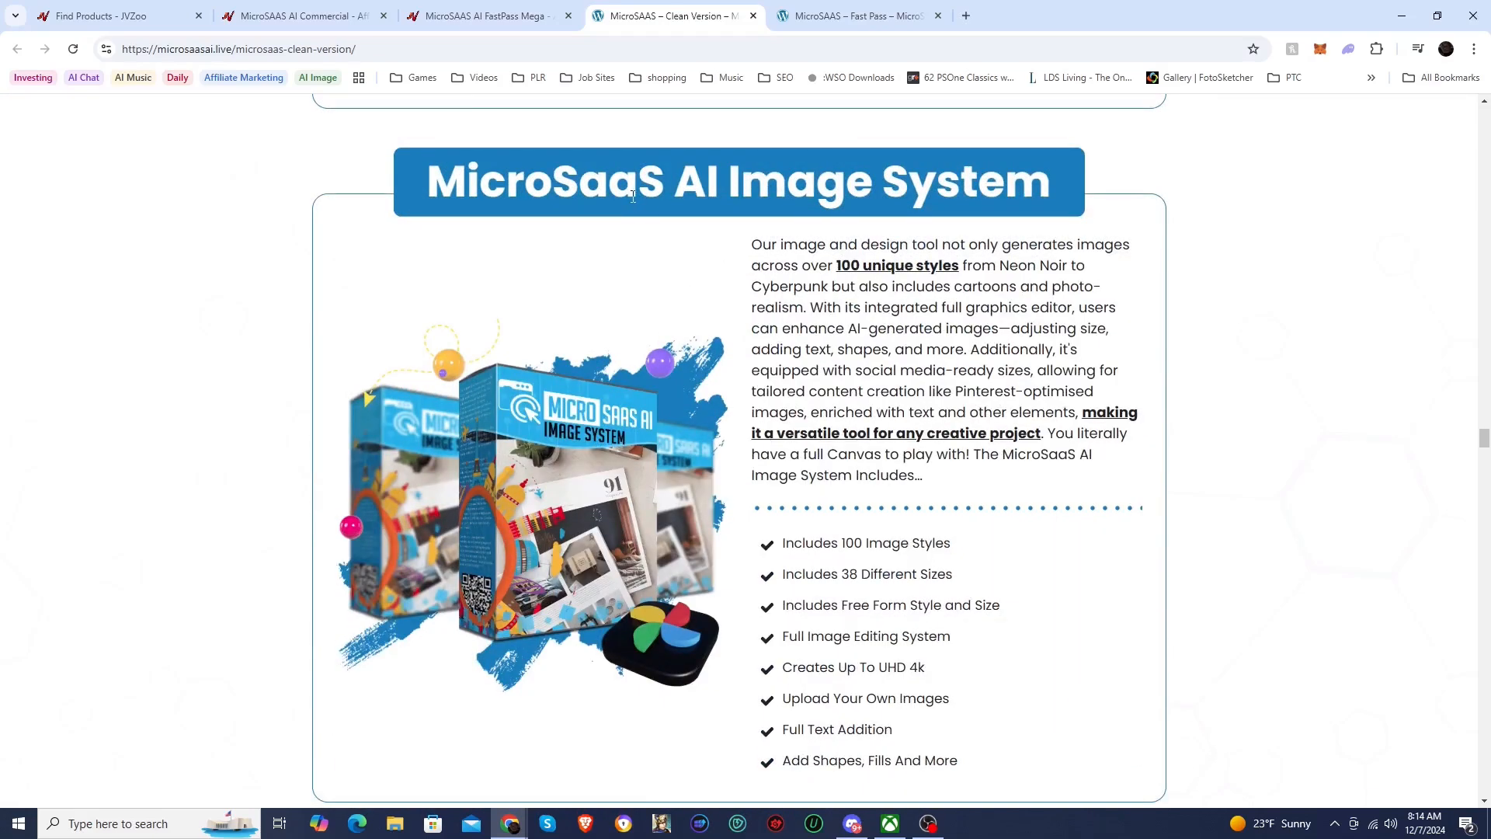
scroll(852, 470, "down", 1)
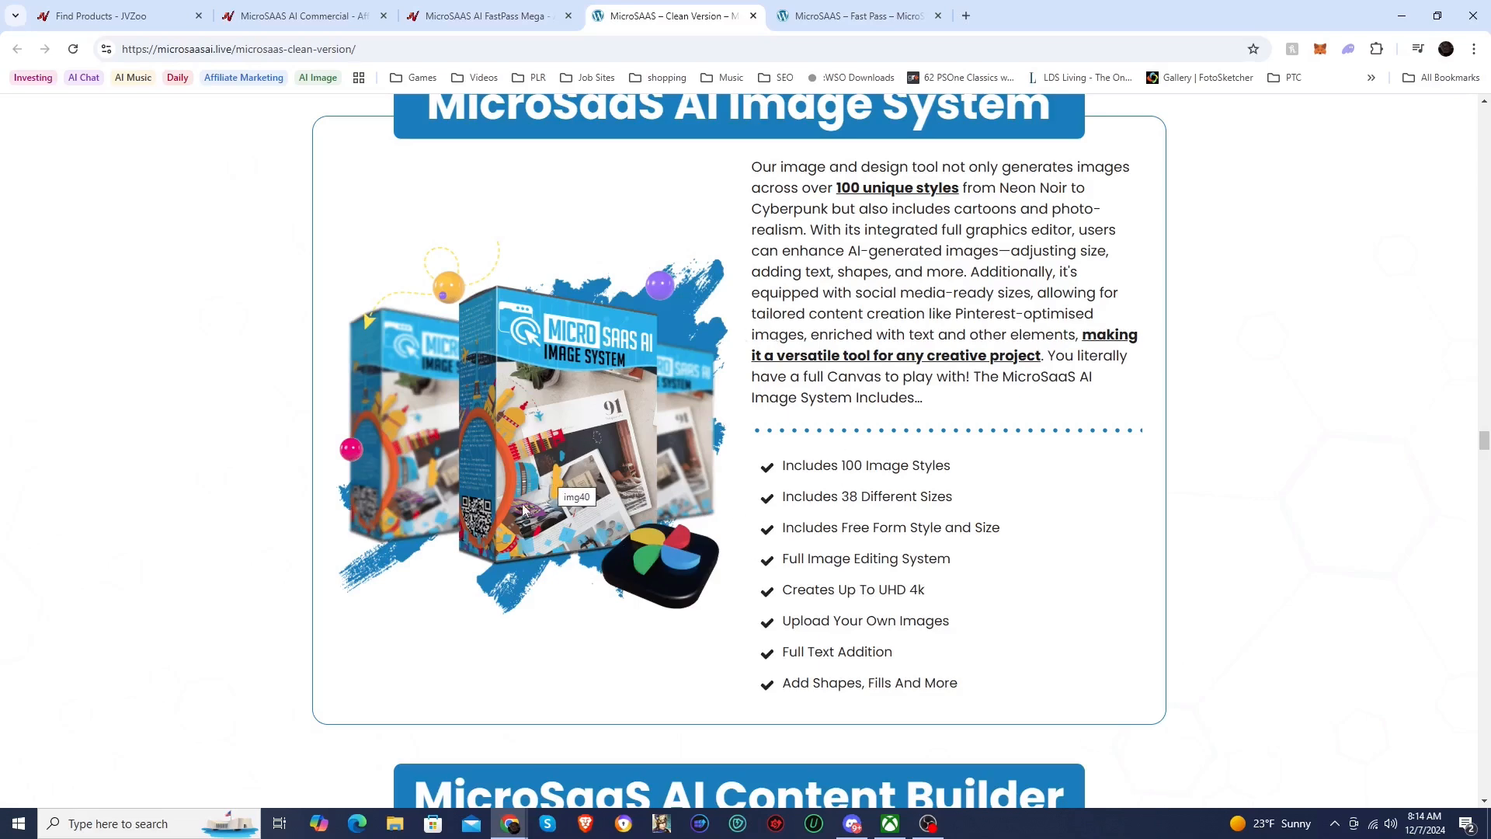
scroll(547, 503, "down", 8)
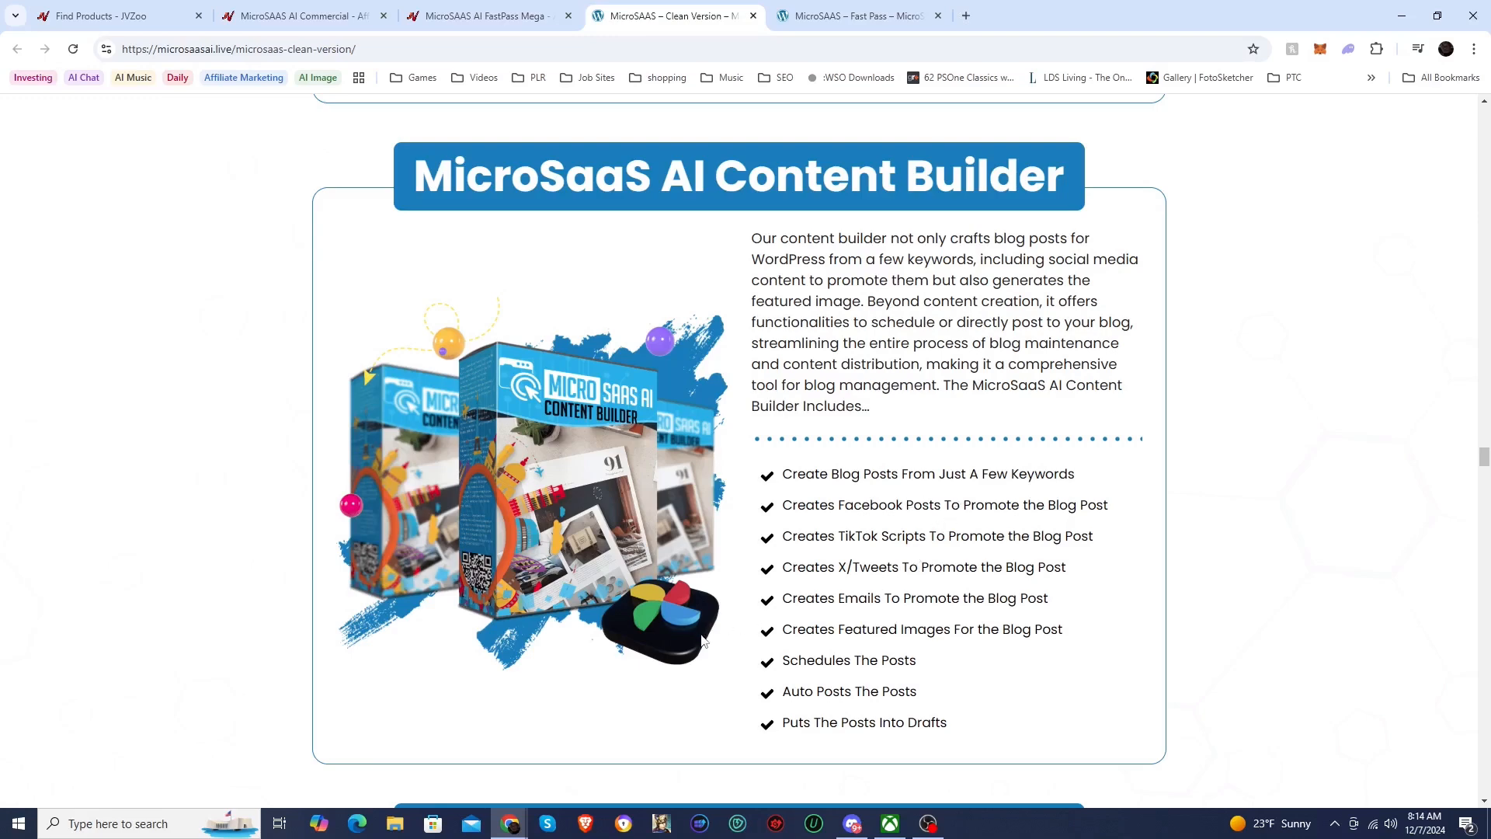
scroll(636, 613, "down", 8)
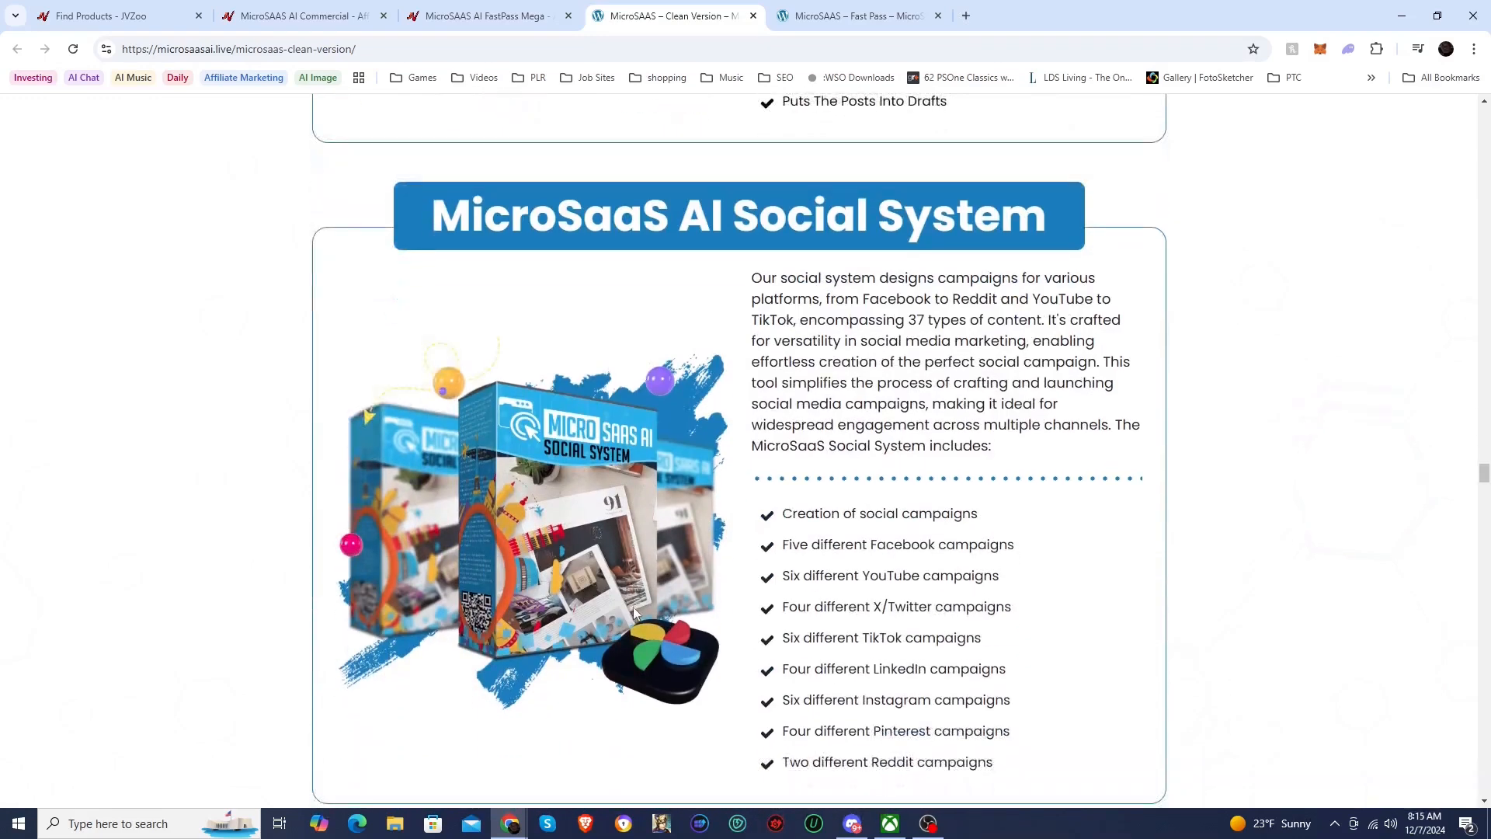
scroll(883, 514, "down", 1)
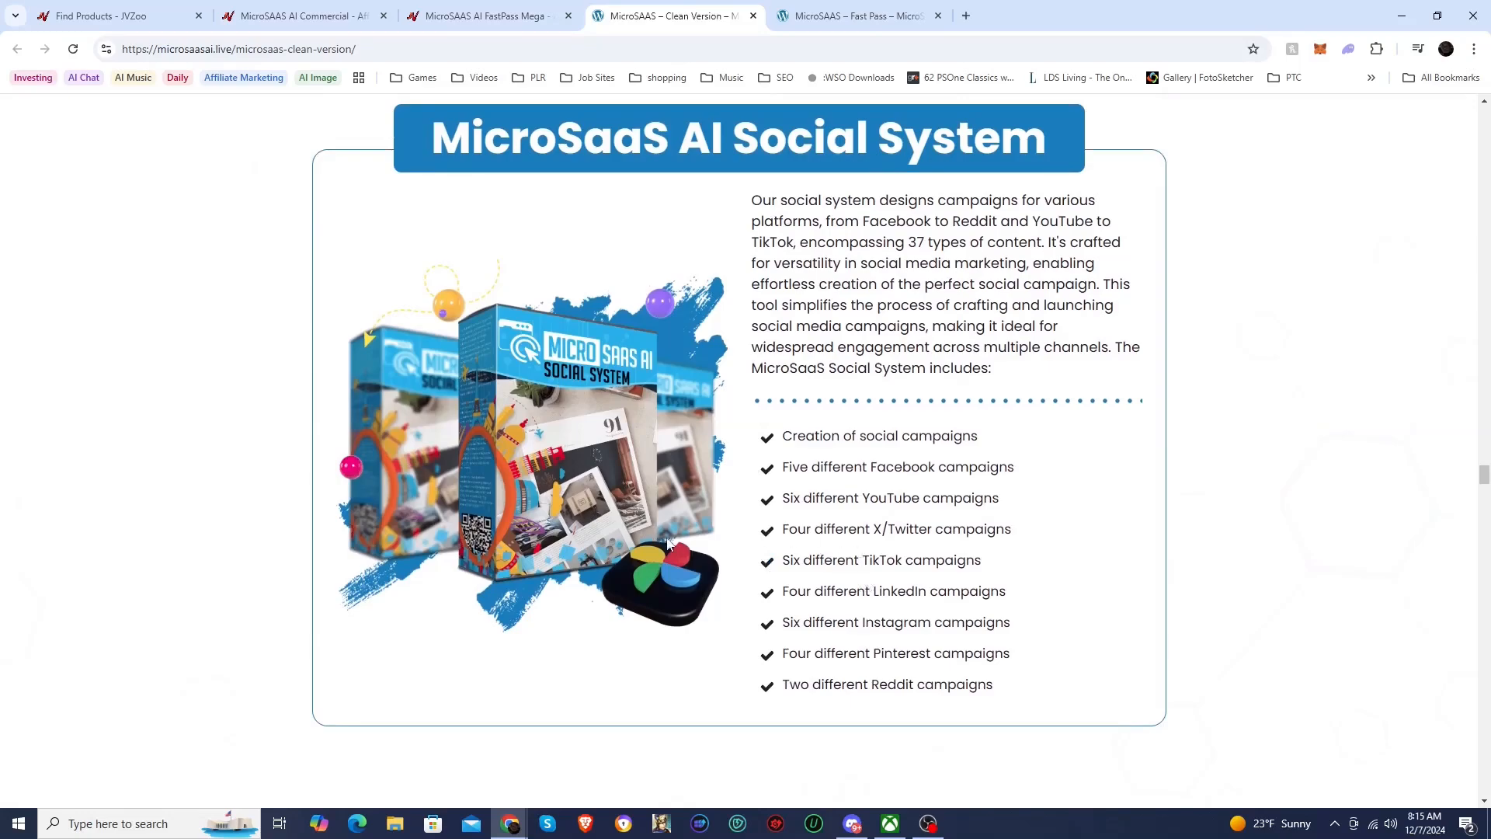
Step: Skim the sales page from the Social System through the marketing materials and build-your-own-app sections to the 50 MicroSAAS AI Ideas PLR bonus
scroll(661, 532, "down", 1)
scroll(648, 536, "down", 16)
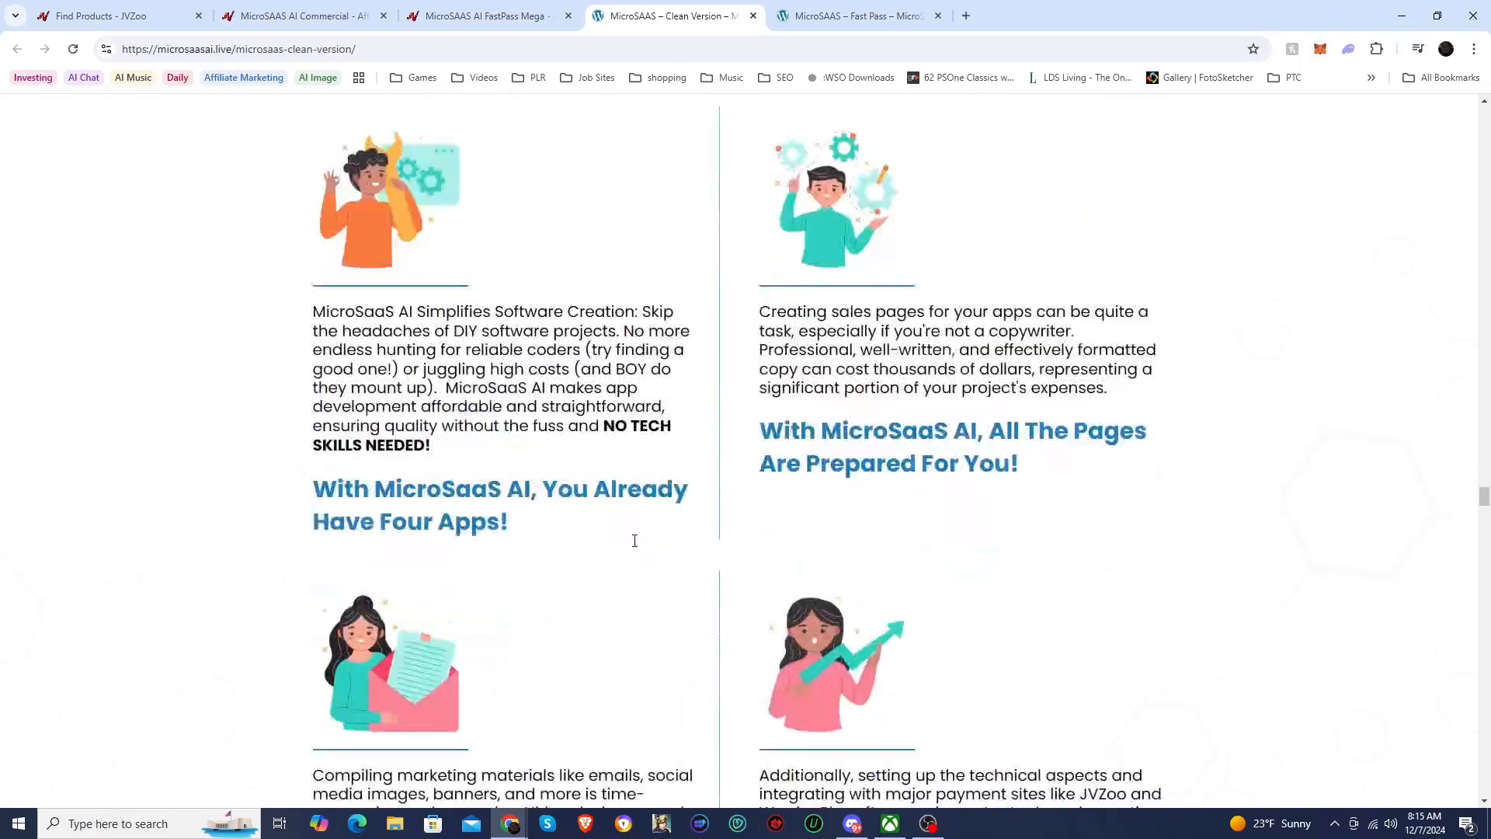
scroll(635, 540, "down", 18)
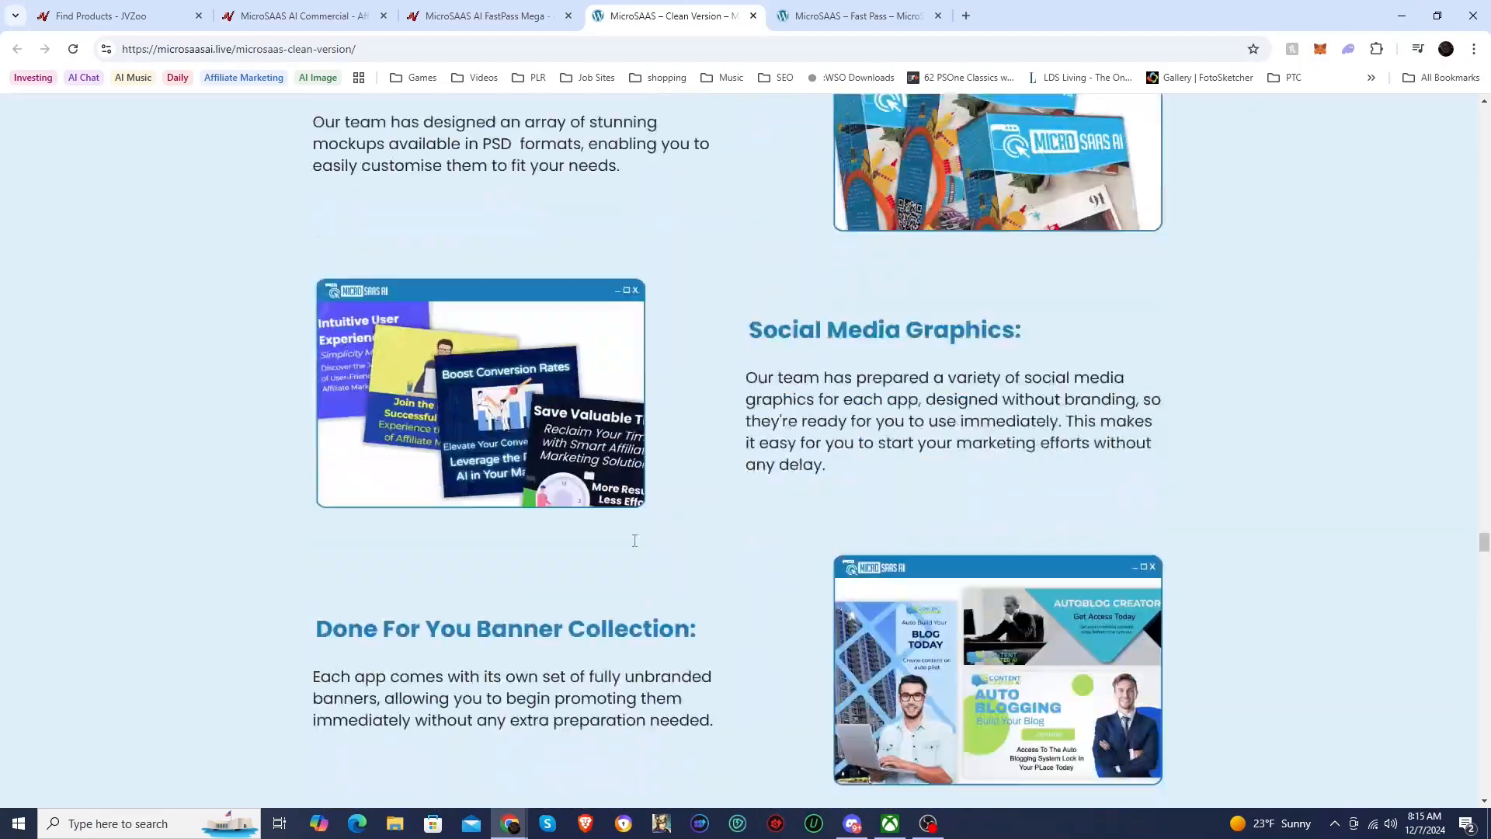
scroll(635, 540, "down", 20)
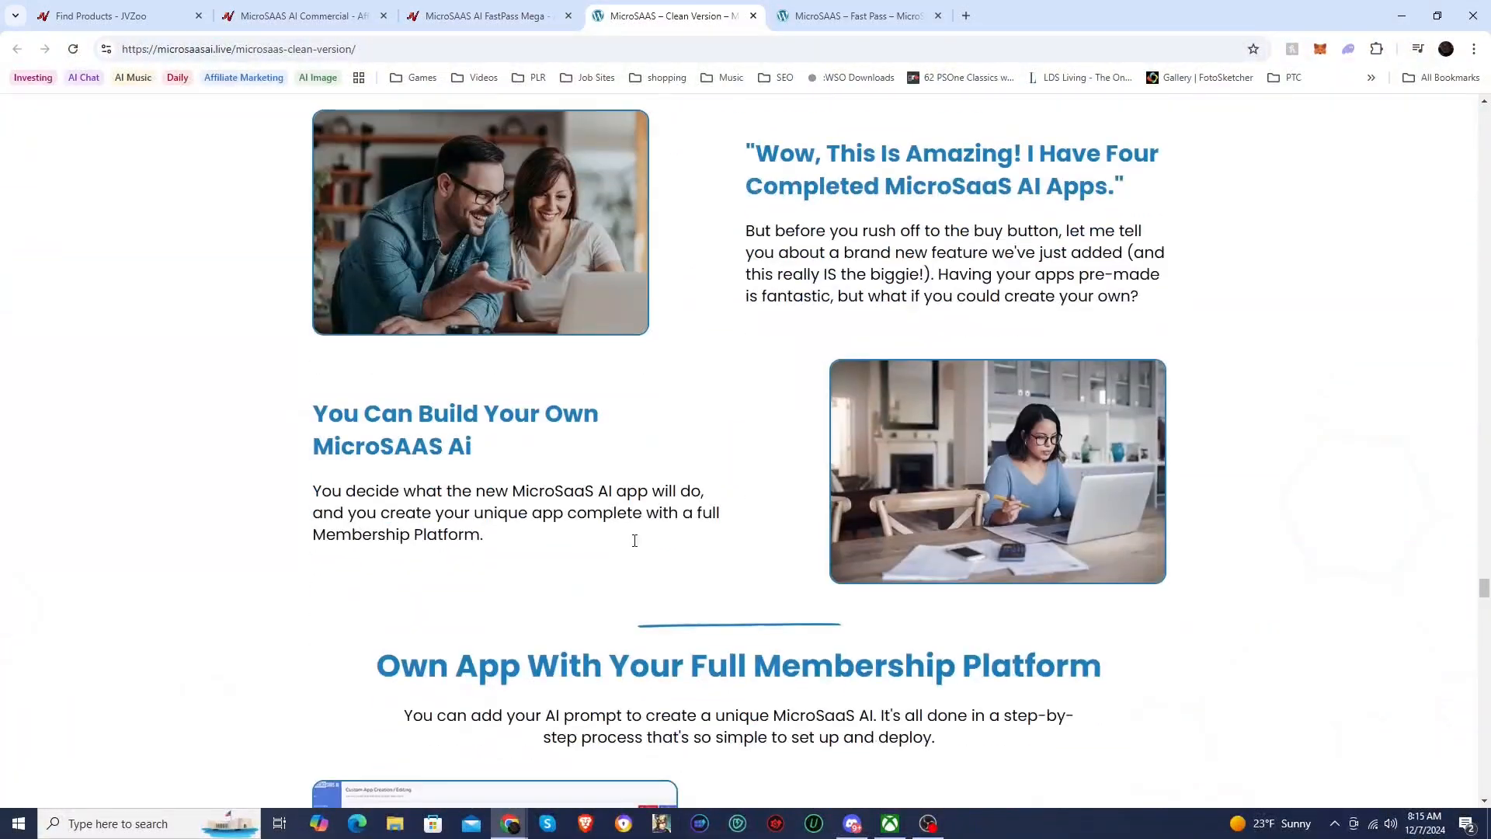
scroll(635, 541, "down", 20)
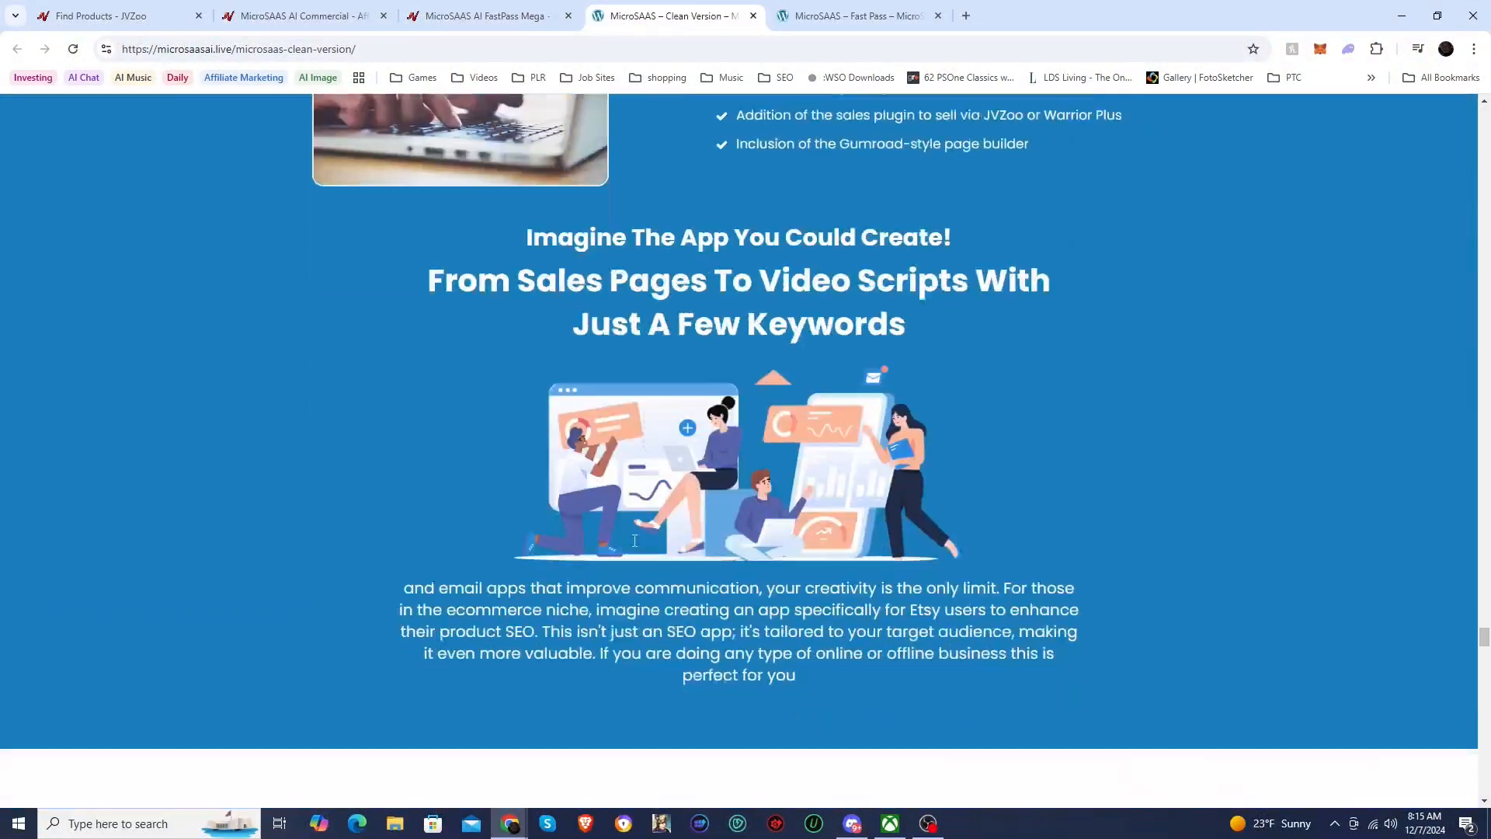
scroll(634, 540, "down", 11)
scroll(696, 533, "up", 2)
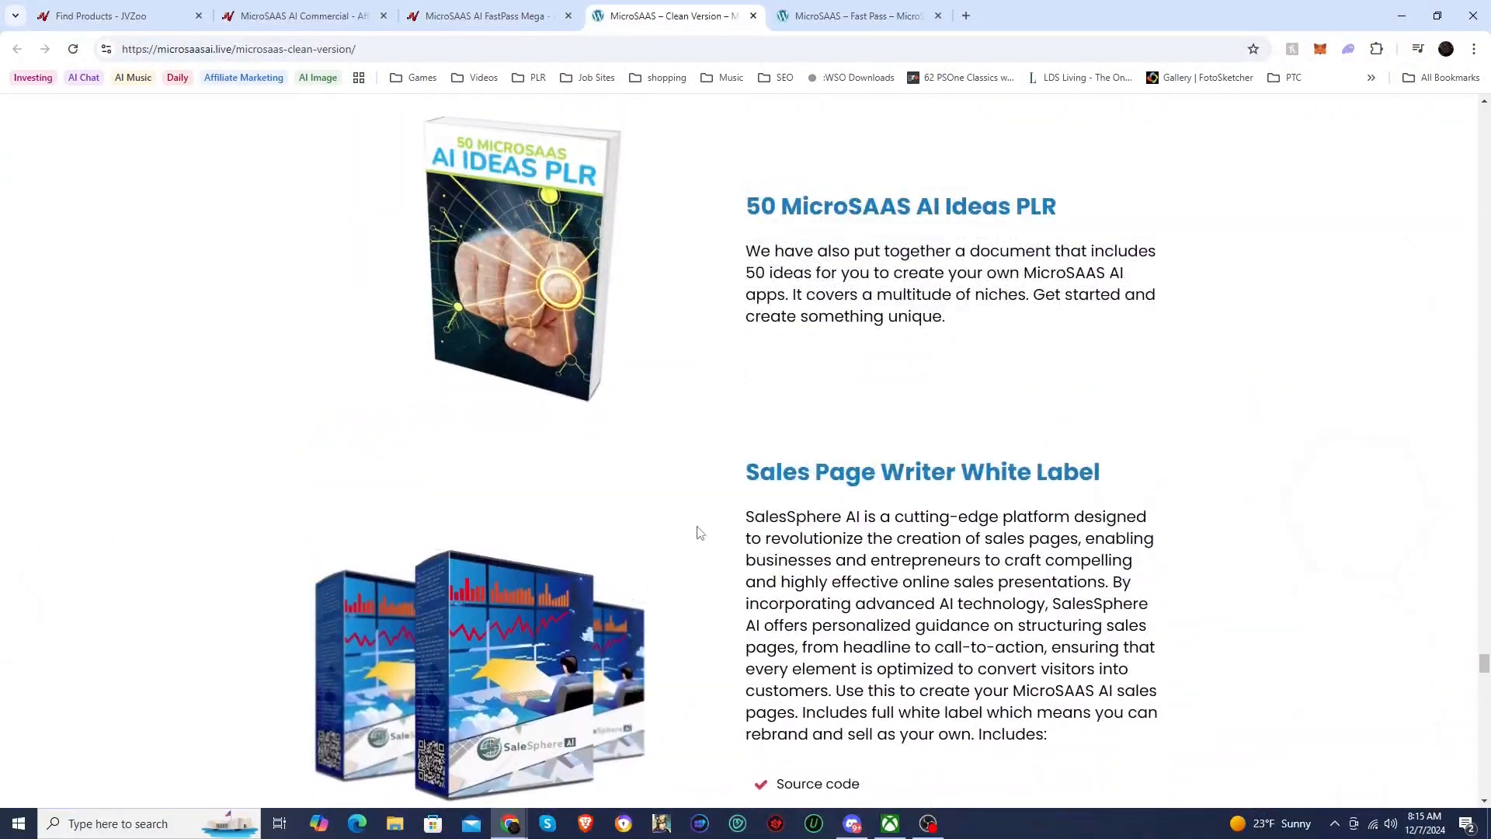
Step: Review the Sales Page Writer, Video Script Writer and Marketing Creator white label bonuses and what each includes
scroll(616, 434, "down", 3)
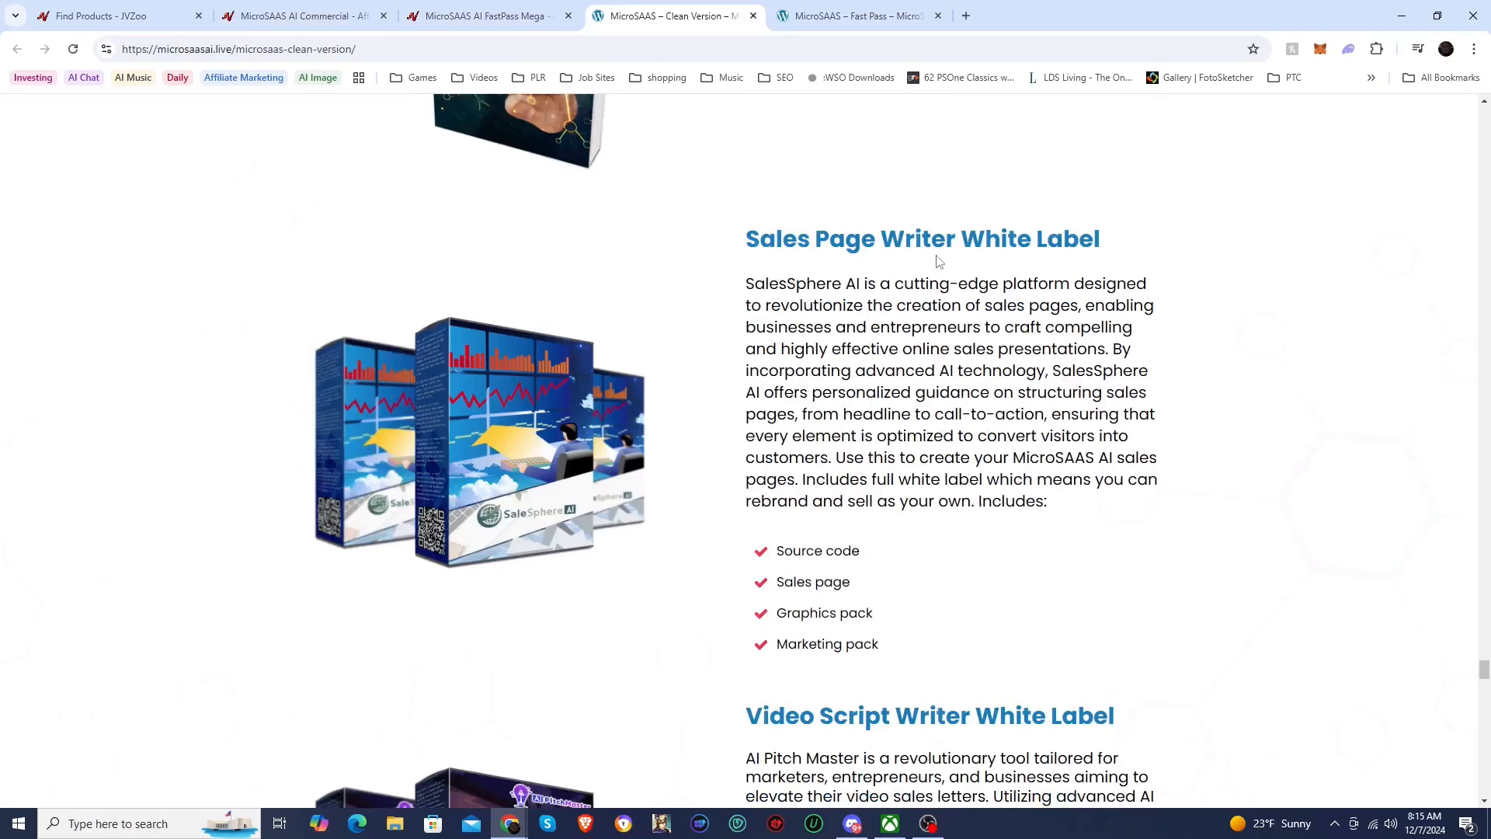
scroll(709, 459, "down", 8)
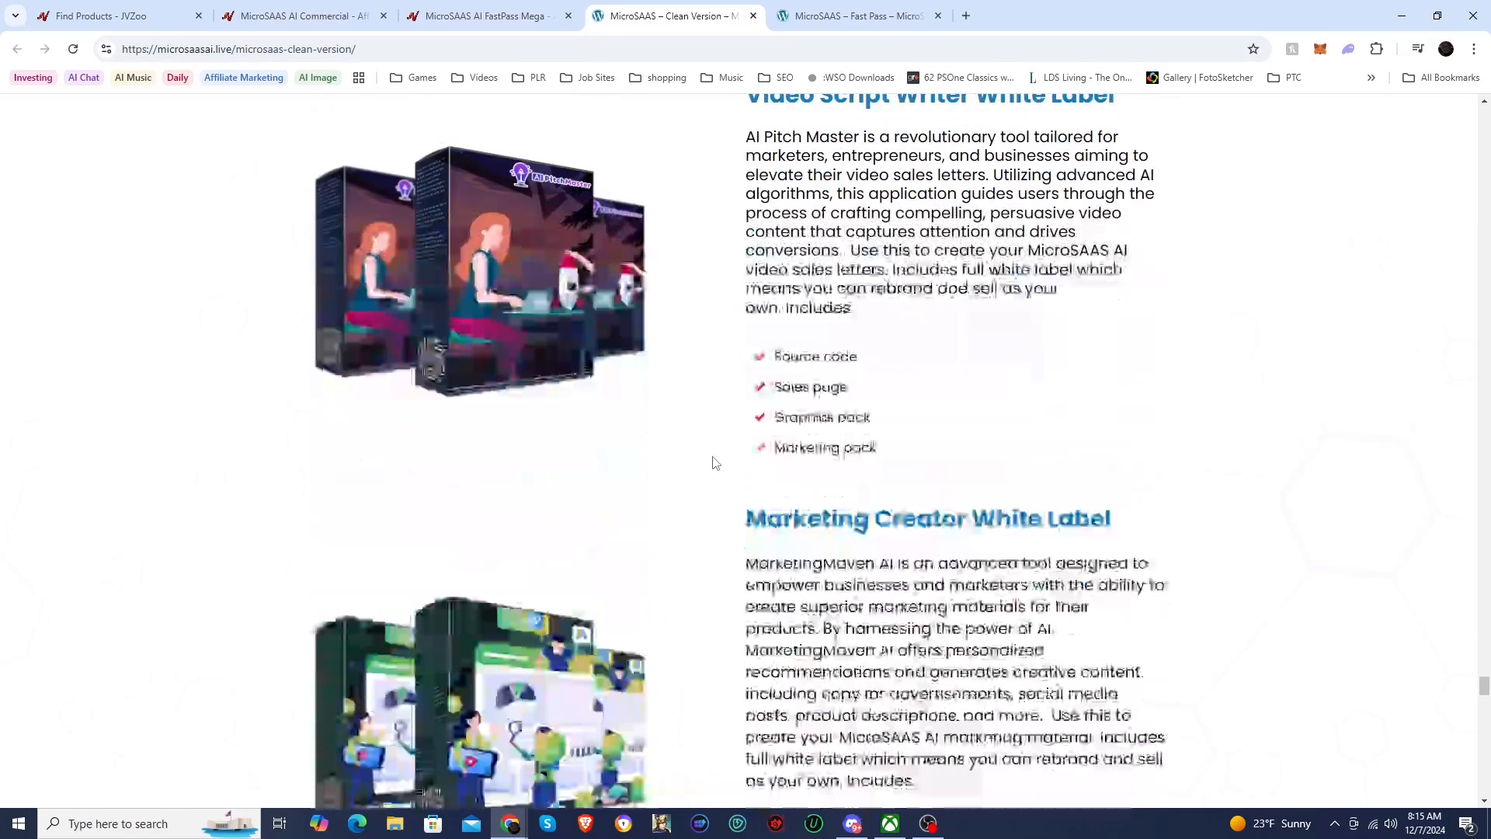
scroll(885, 359, "up", 2)
scroll(787, 410, "down", 4)
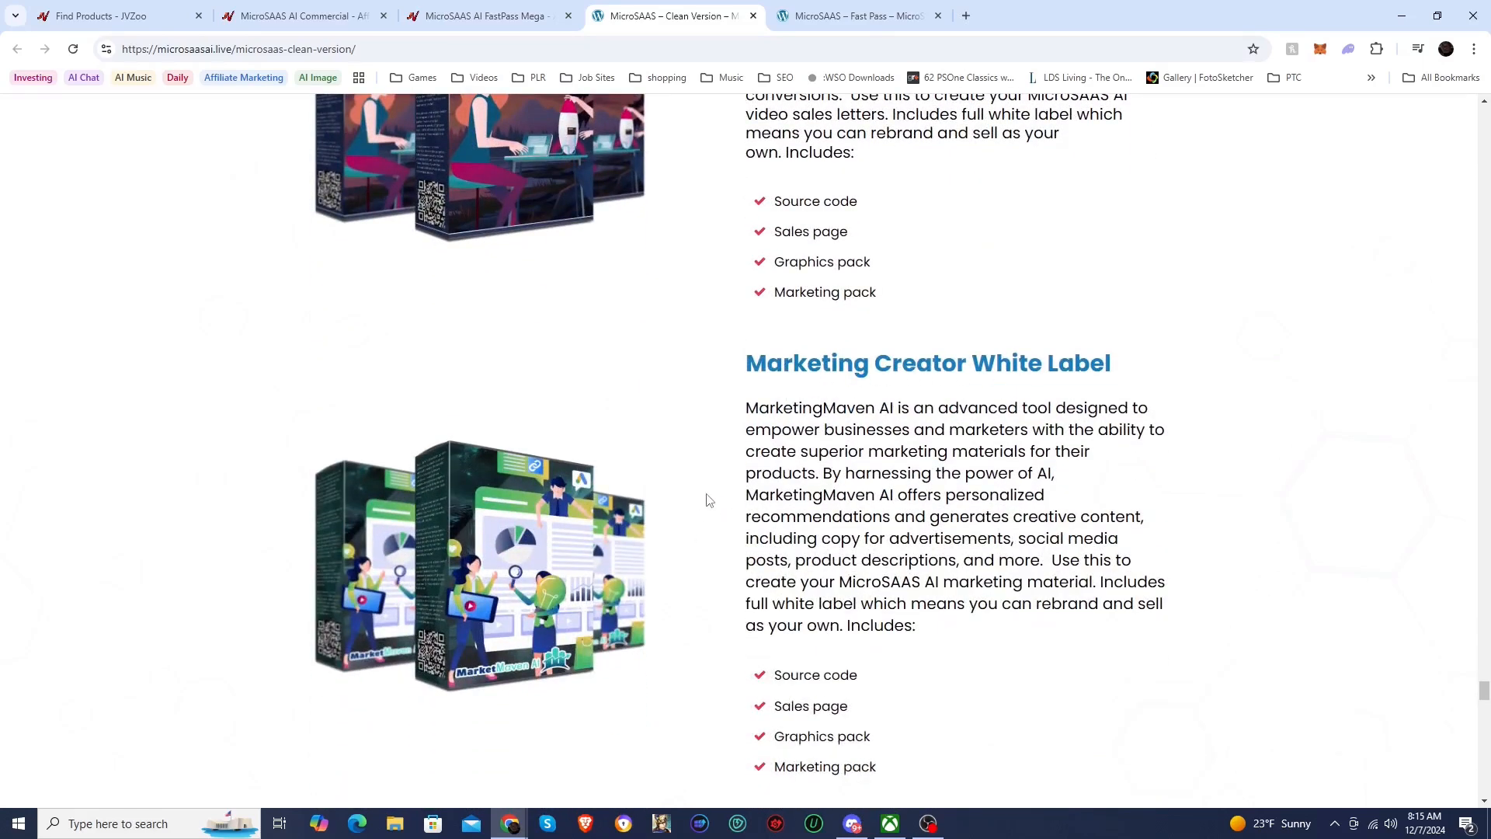
scroll(709, 500, "up", 7)
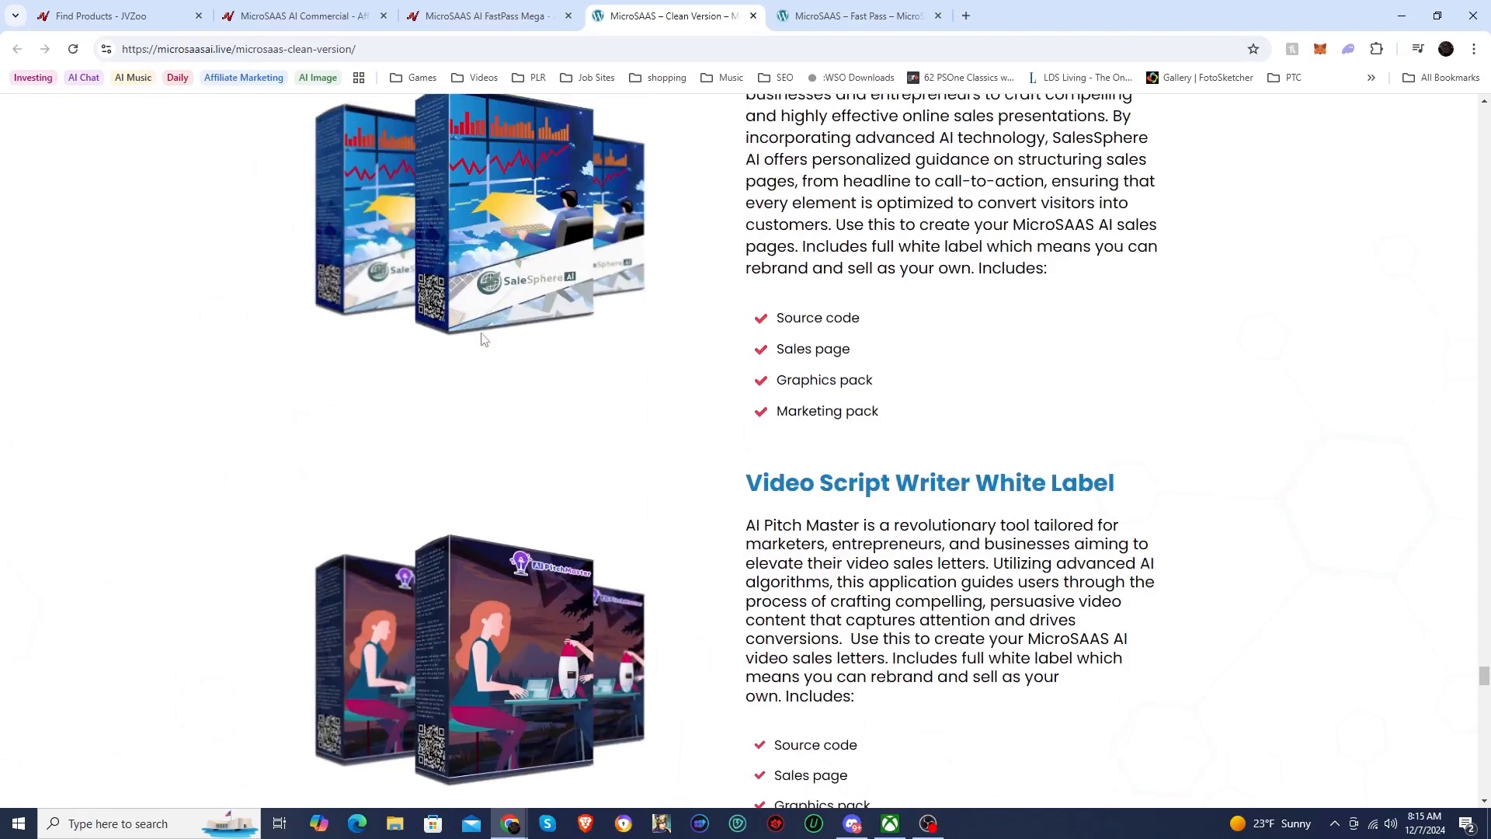
scroll(584, 525, "down", 3)
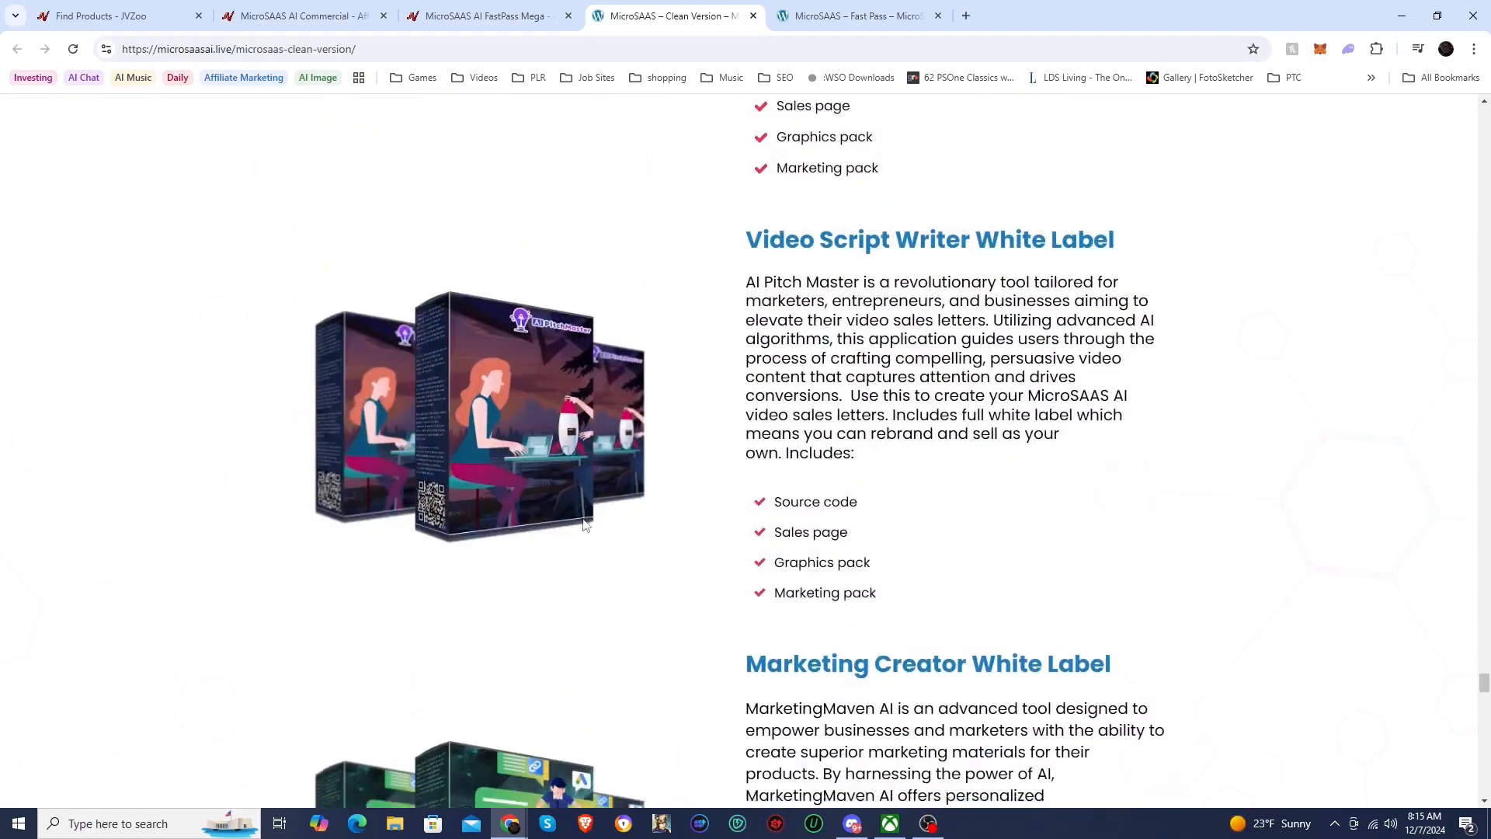
scroll(584, 525, "down", 3)
scroll(568, 541, "down", 4)
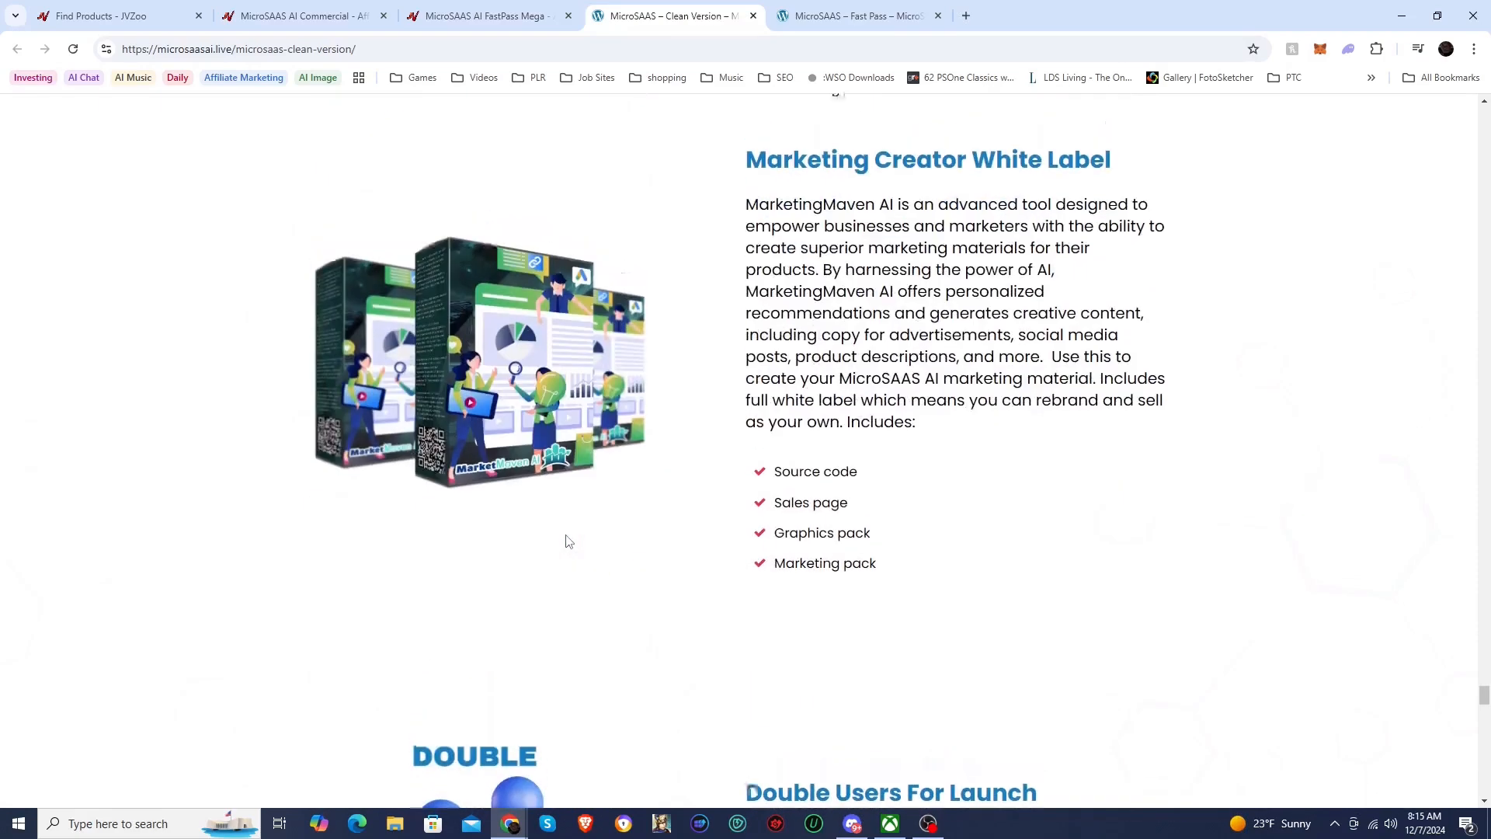
Step: Go back over the white label bonuses and look at the Double Users For Launch offer
scroll(569, 541, "up", 10)
scroll(532, 497, "down", 3)
scroll(533, 503, "down", 5)
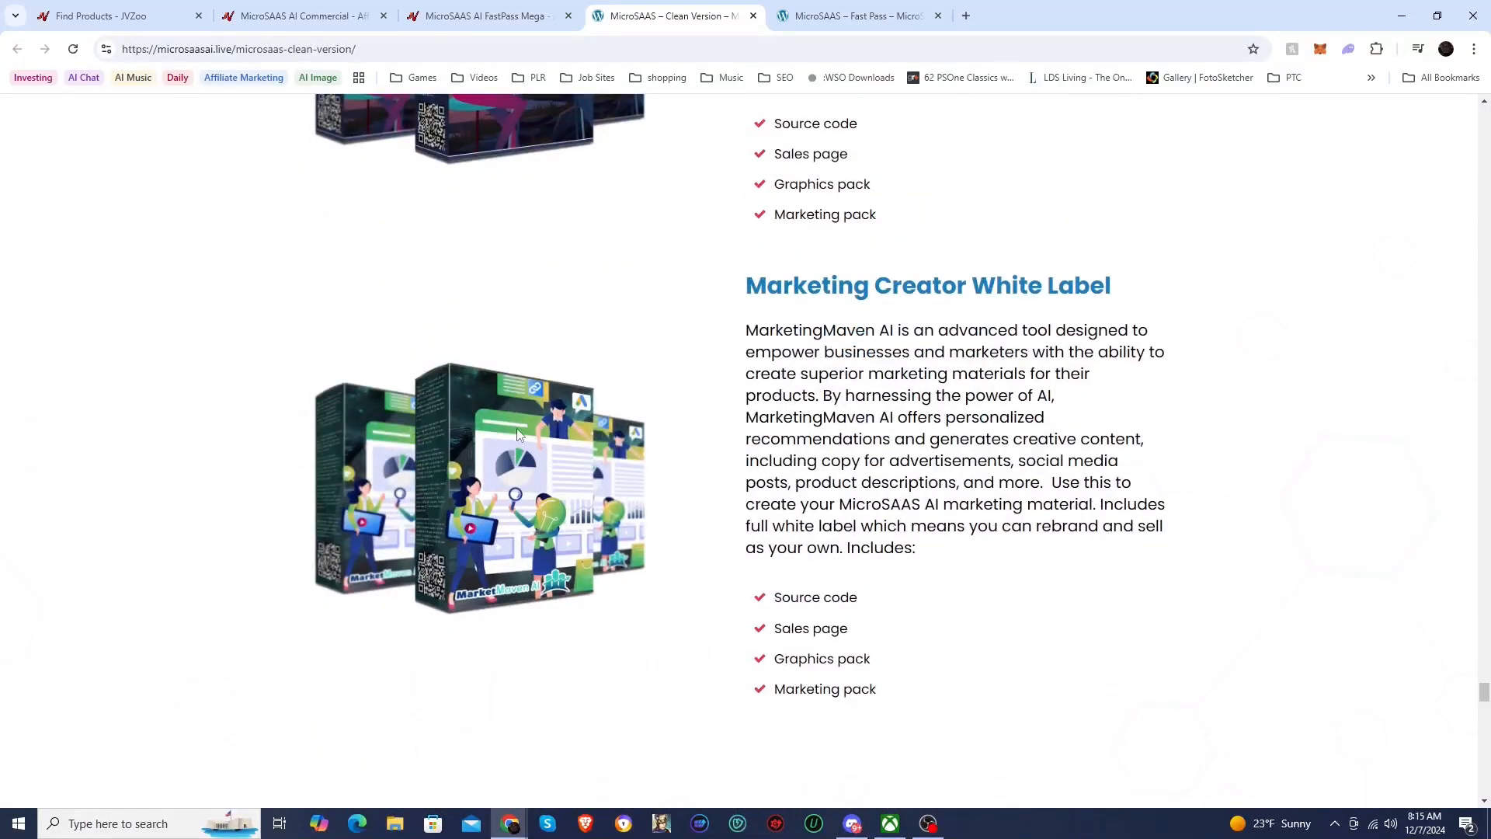
scroll(512, 481, "down", 4)
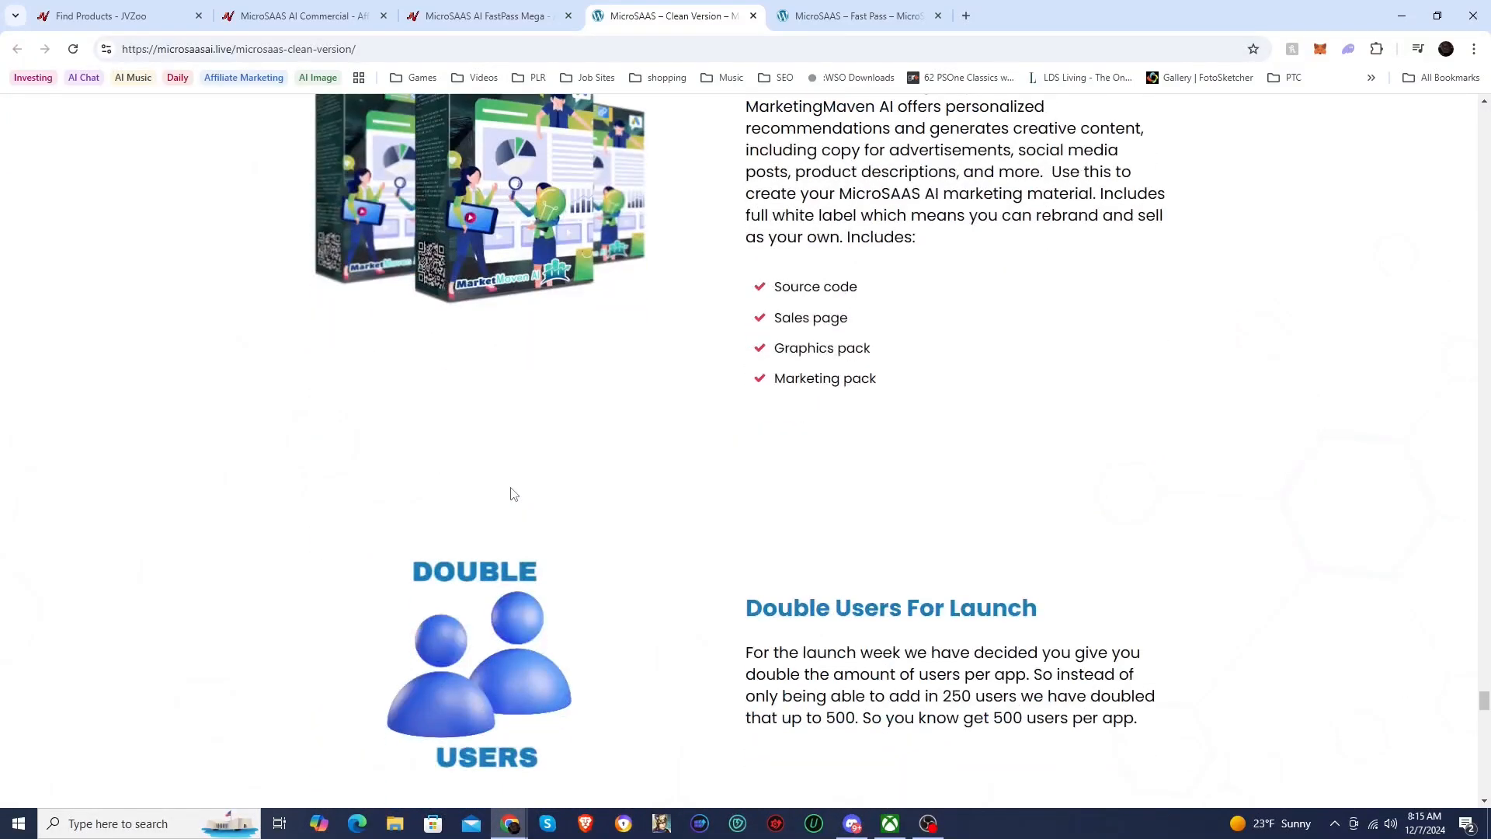
scroll(513, 494, "up", 3)
Step: Examine the Lite Version's pricing column, highlighting the done-for-you apps, self build app slot and user places per app
scroll(510, 493, "down", 10)
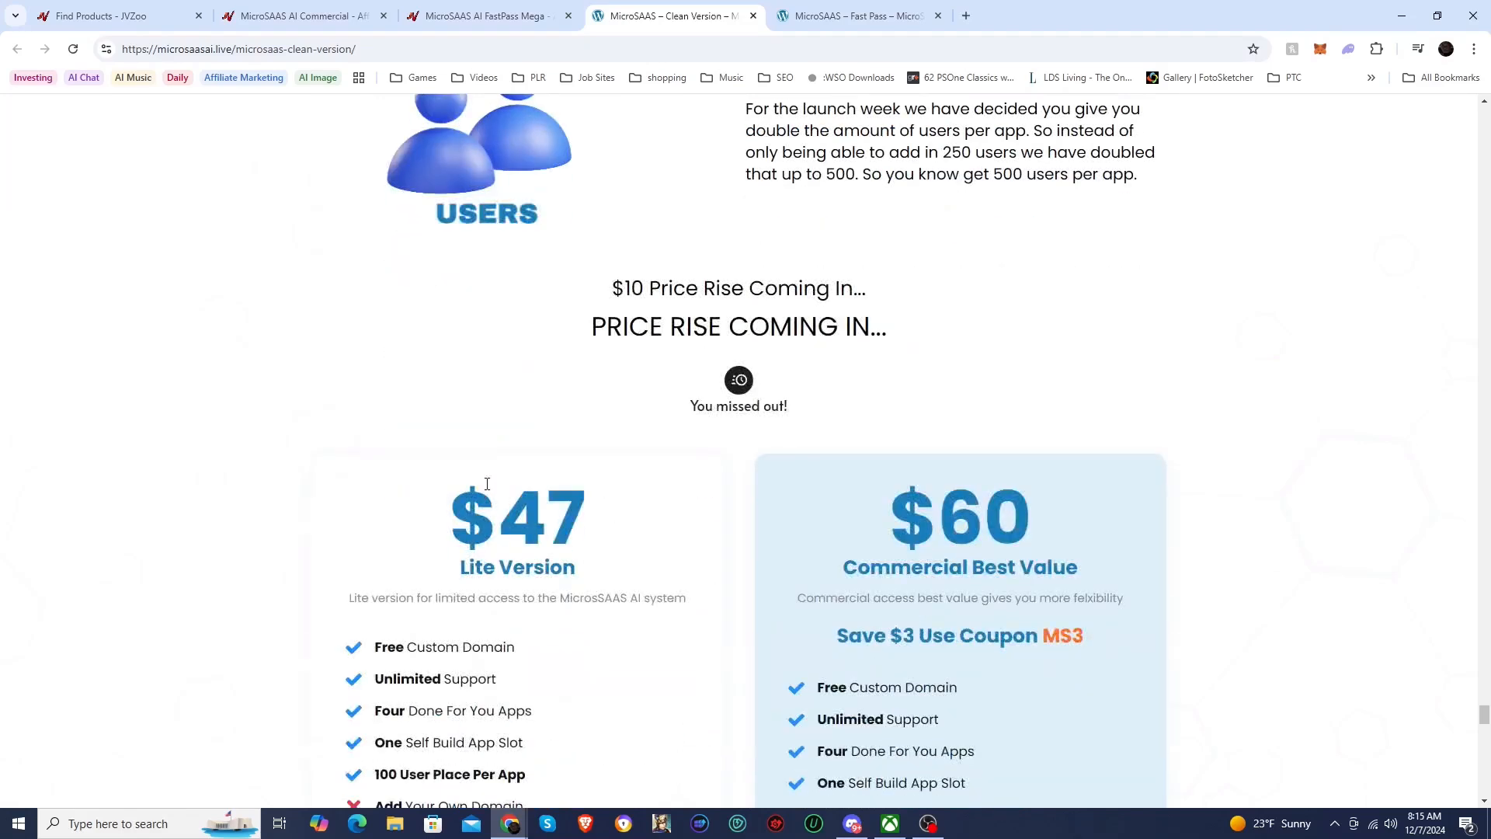
scroll(284, 464, "down", 4)
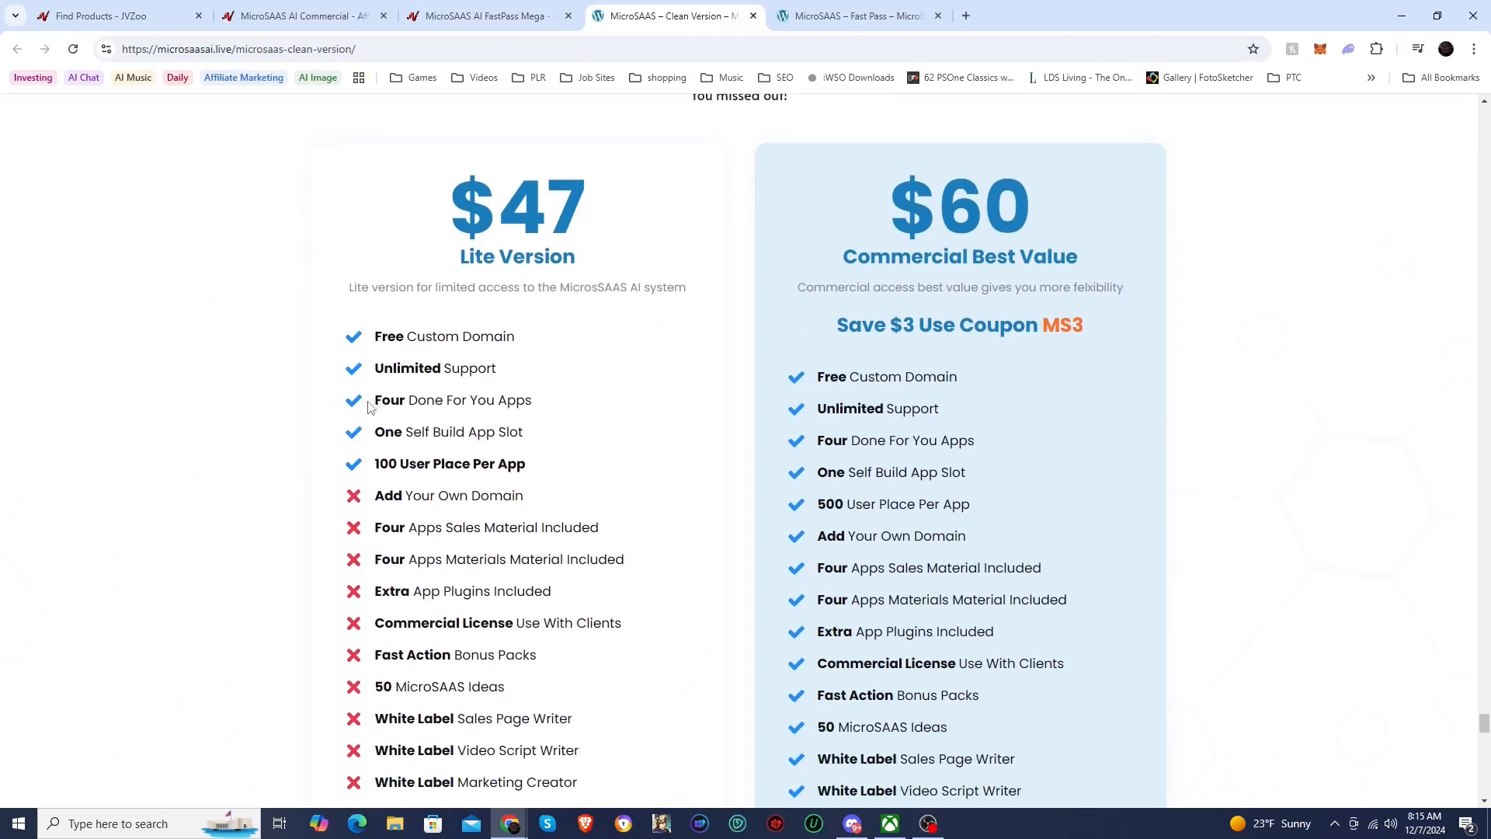
left_click_drag(374, 400, 580, 409)
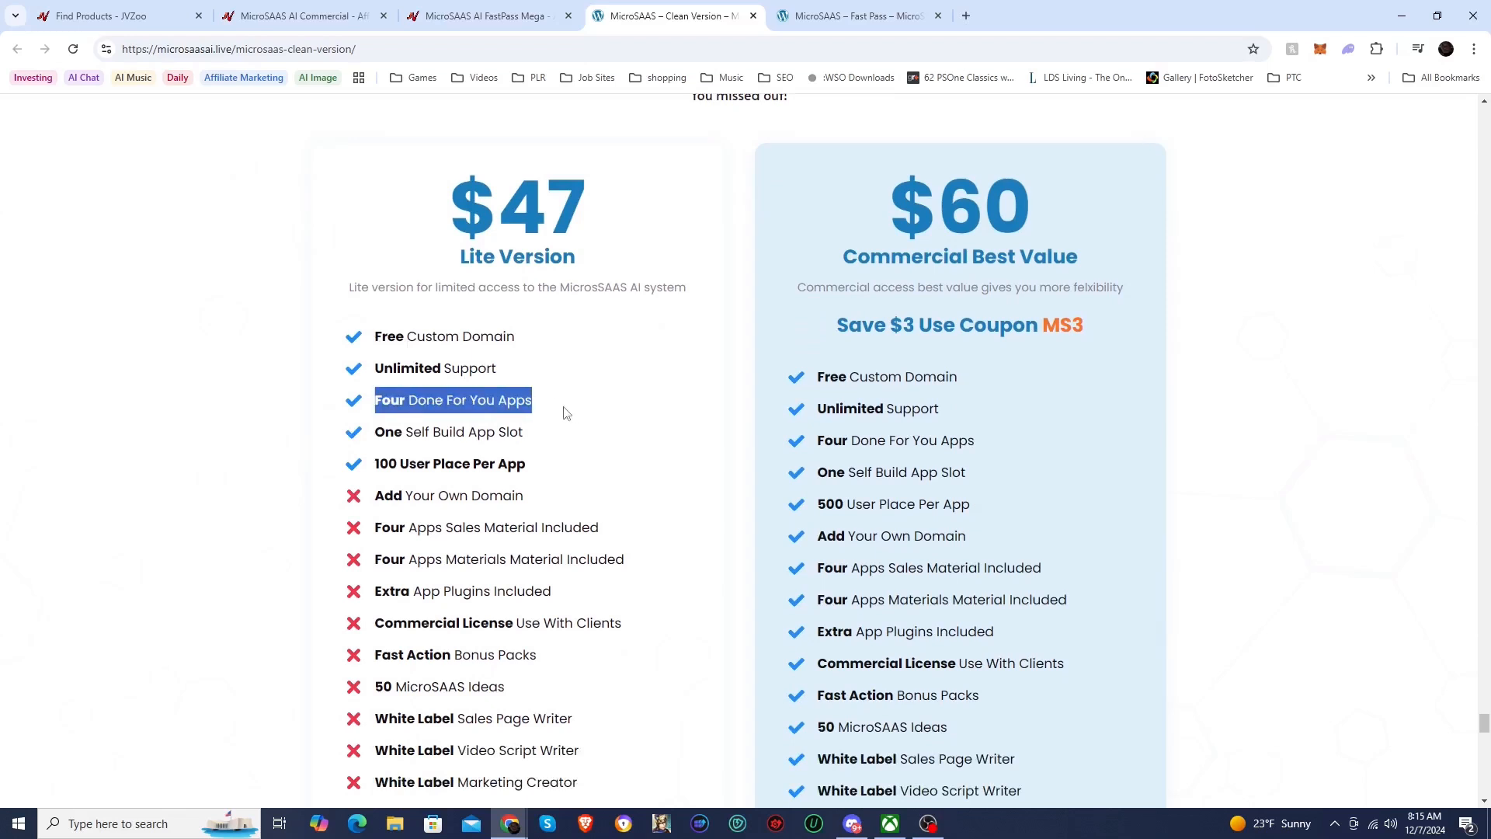
left_click(564, 413)
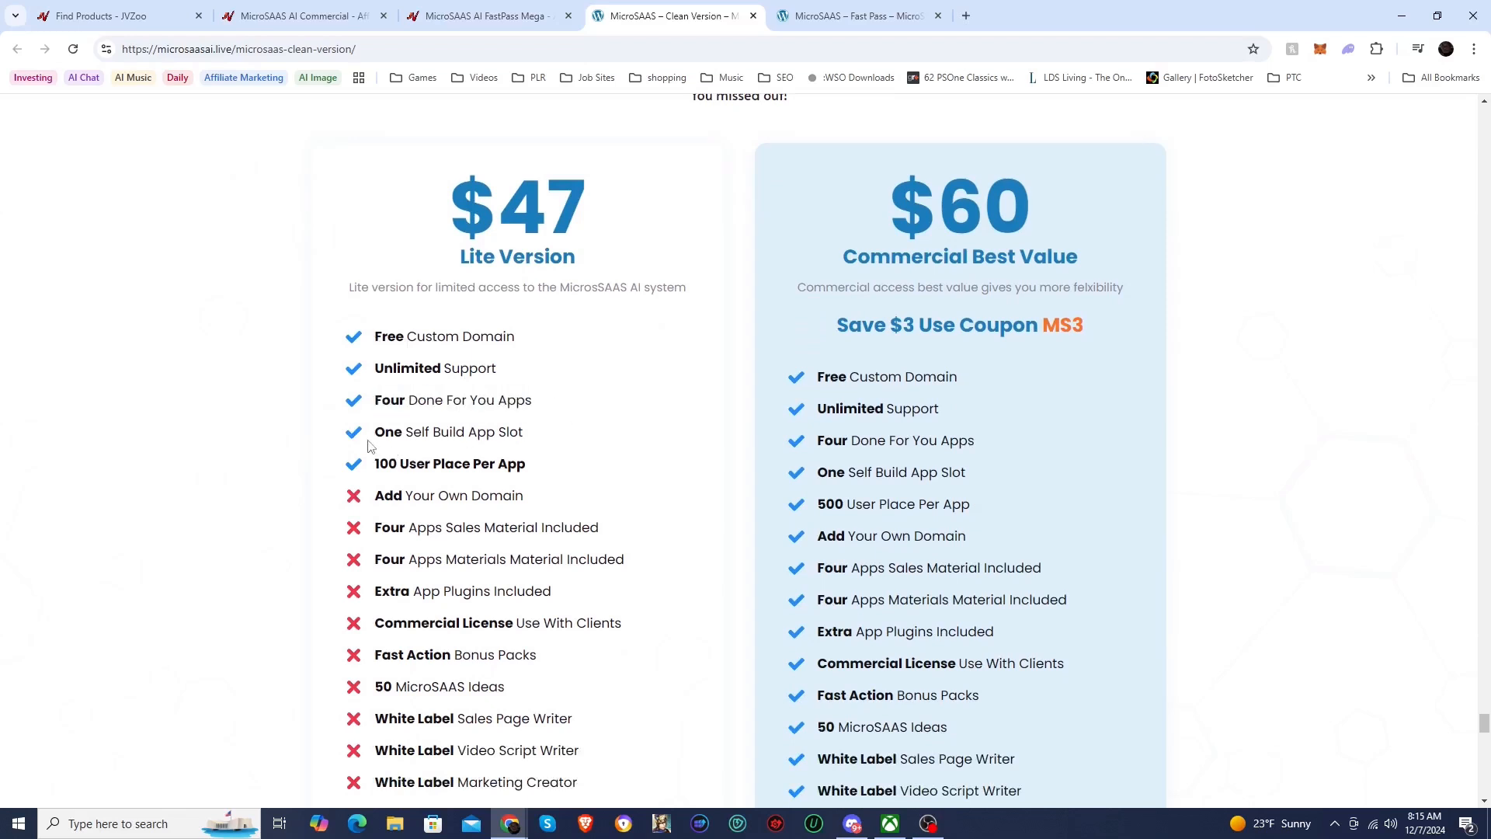
left_click_drag(375, 433, 532, 436)
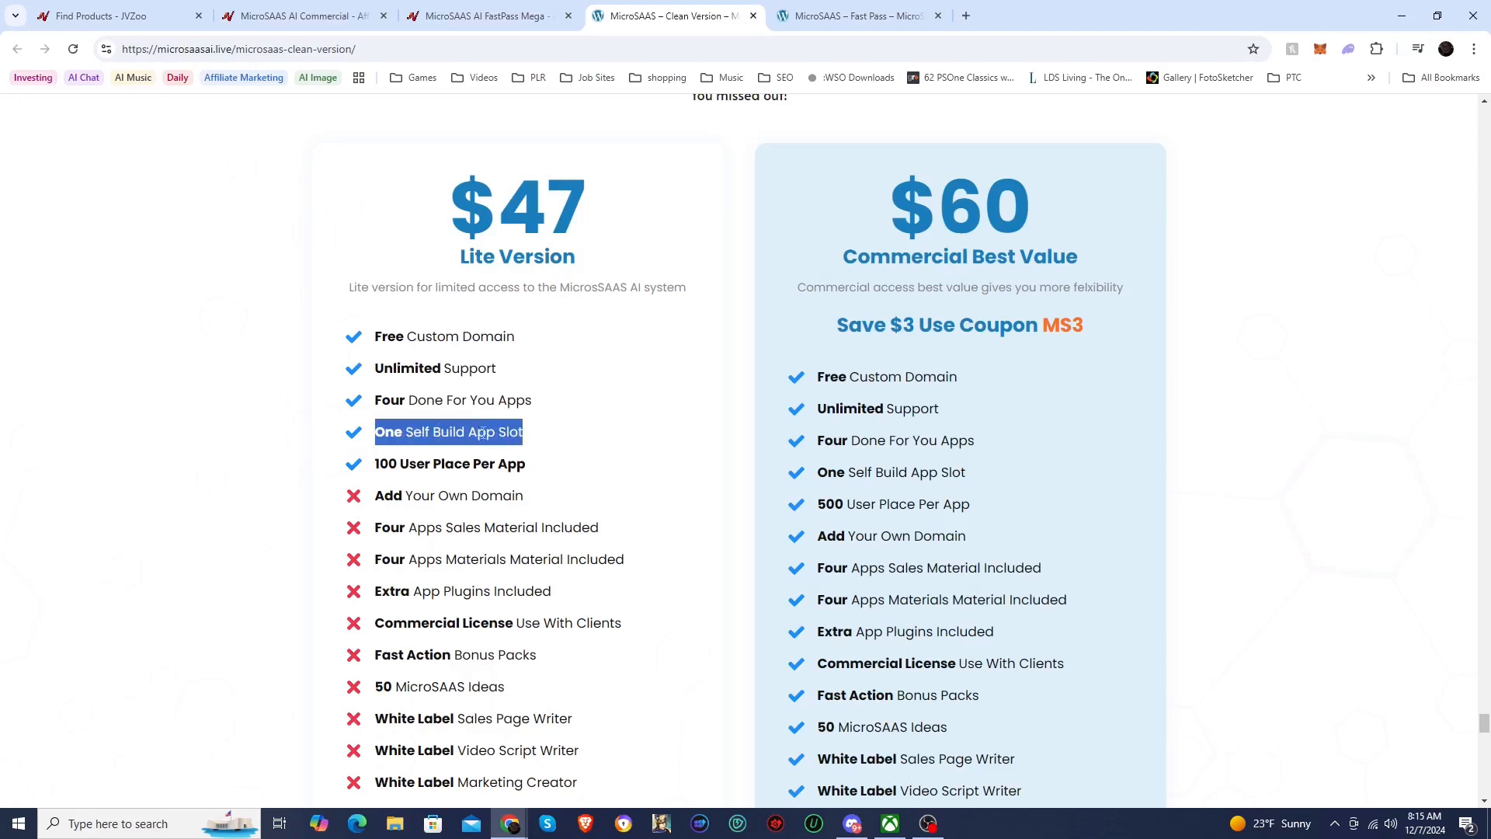
left_click_drag(378, 464, 536, 464)
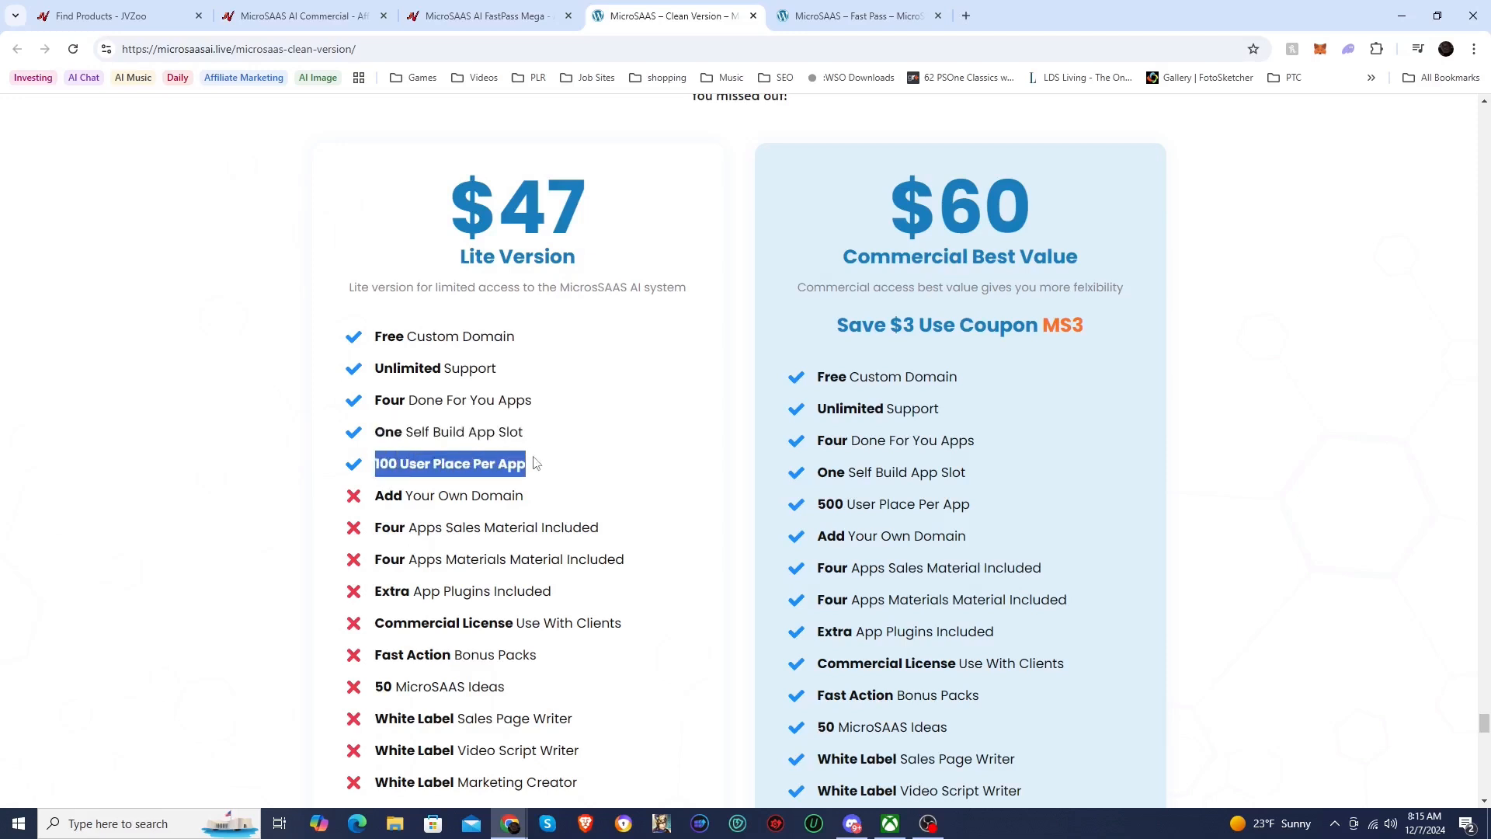
left_click(493, 466)
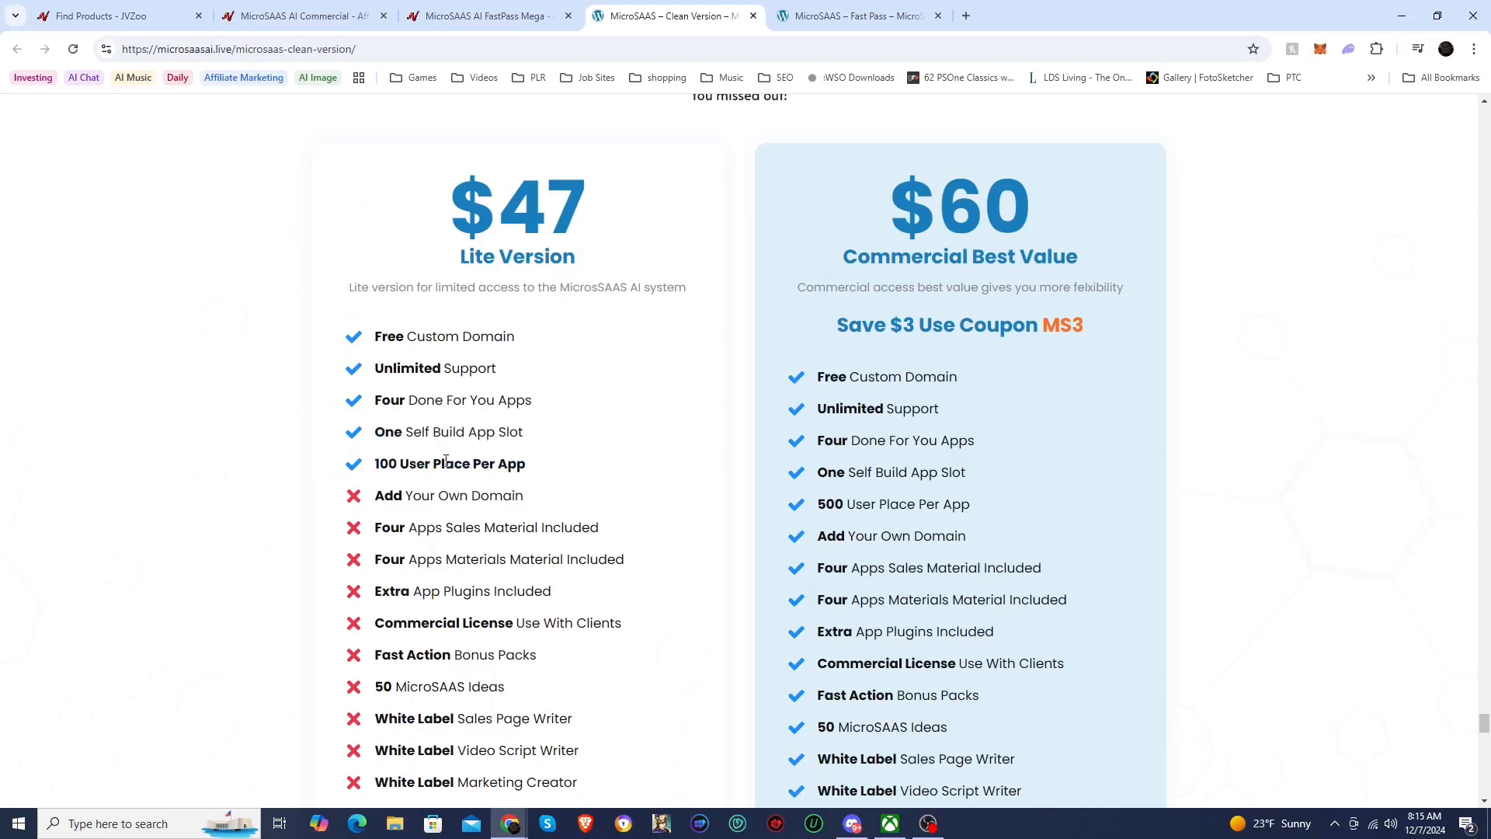
left_click_drag(396, 465, 375, 466)
left_click(382, 464)
scroll(428, 450, "up", 1)
scroll(573, 431, "down", 2)
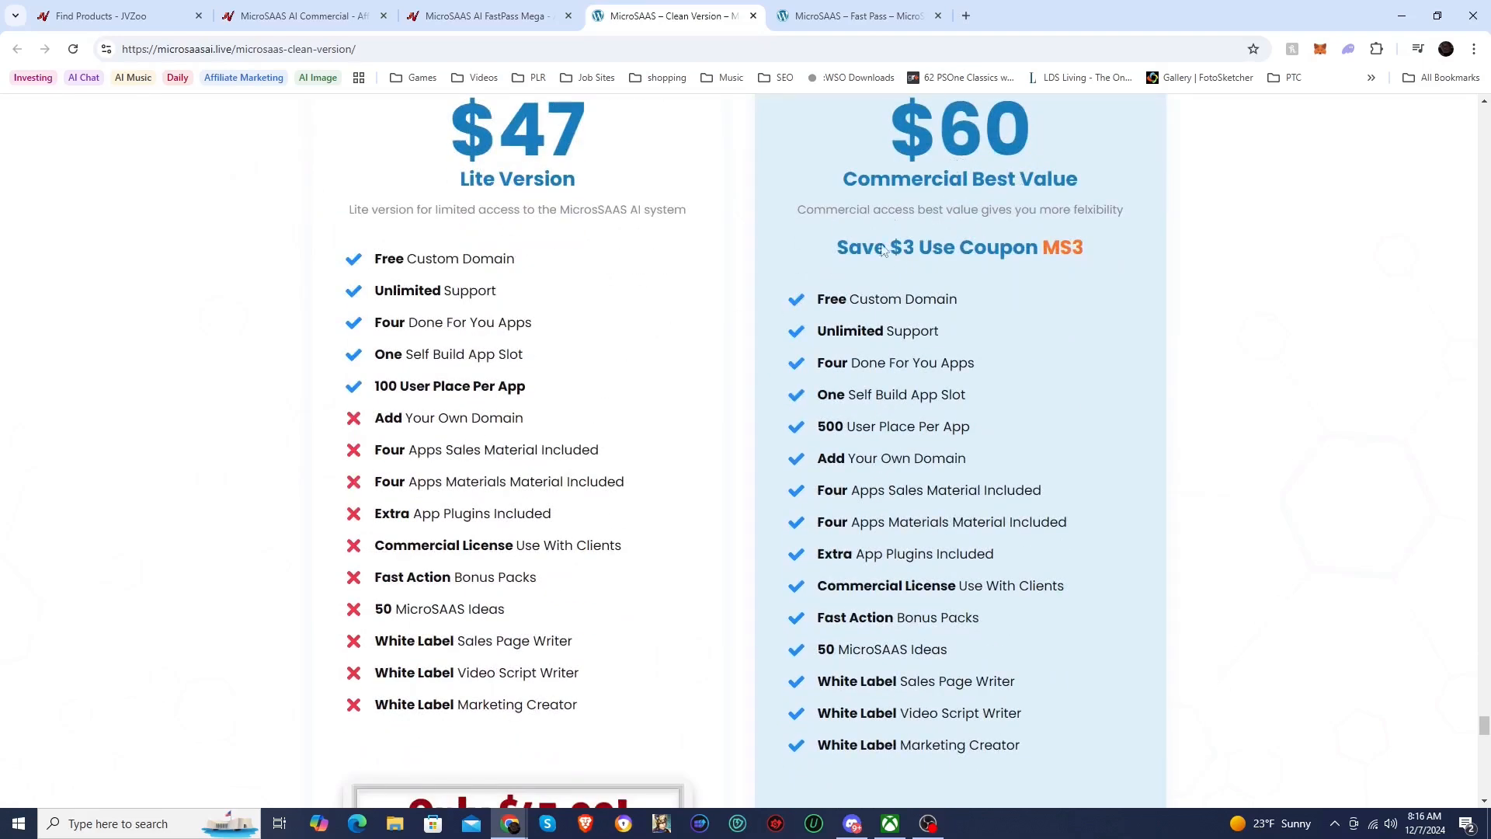
Step: Check the Commercial Best Value price and highlight its coupon code MS3
scroll(888, 223, "up", 2)
double_click(960, 282)
left_click(1072, 402)
left_click_drag(1097, 400, 1046, 407)
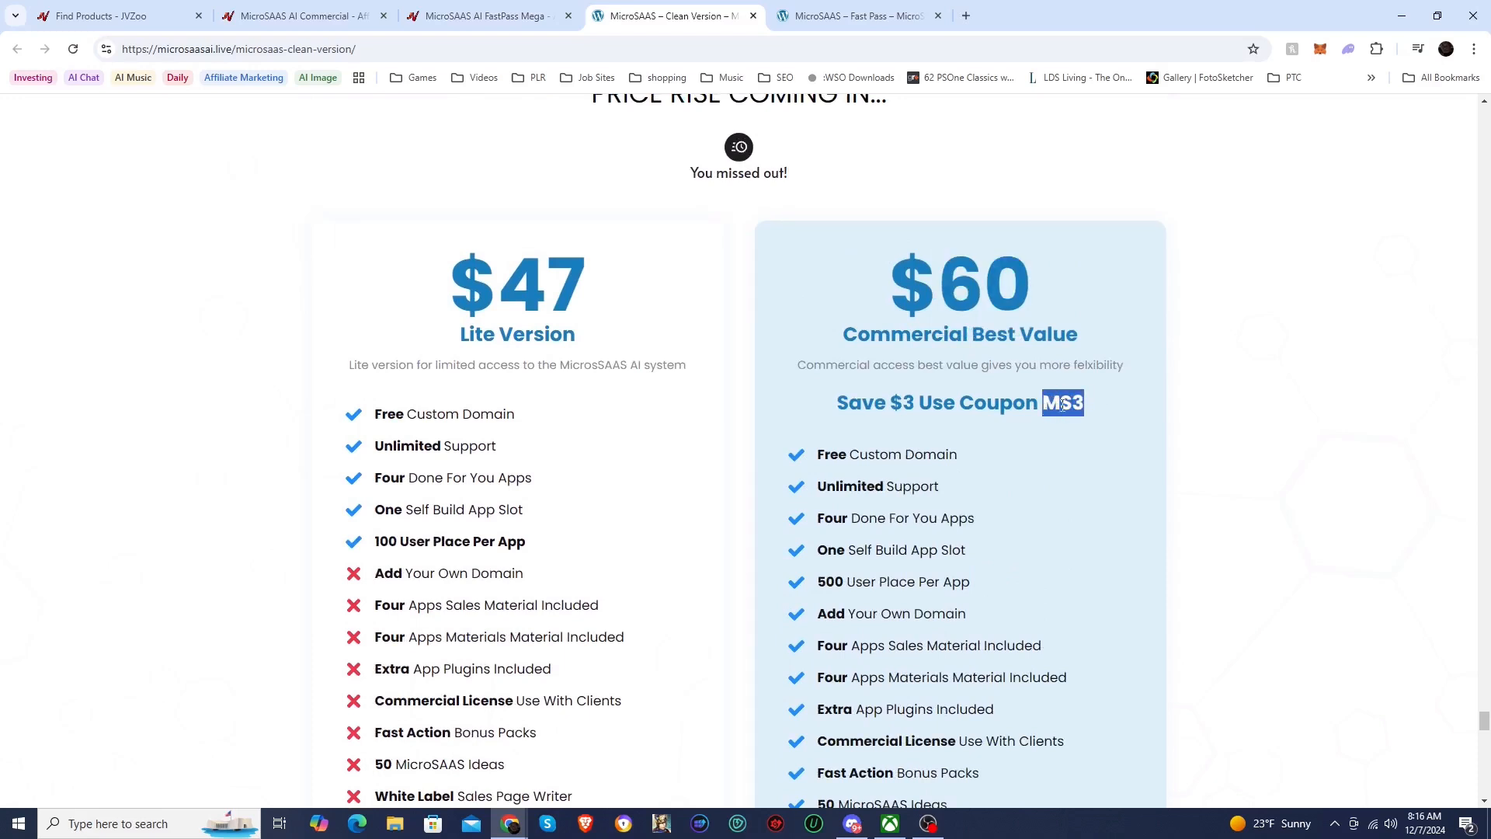
left_click(1063, 405)
Step: Examine the Commercial plan's feature list, highlighting the user places per app, the commercial license and the white label items
scroll(925, 419, "down", 2)
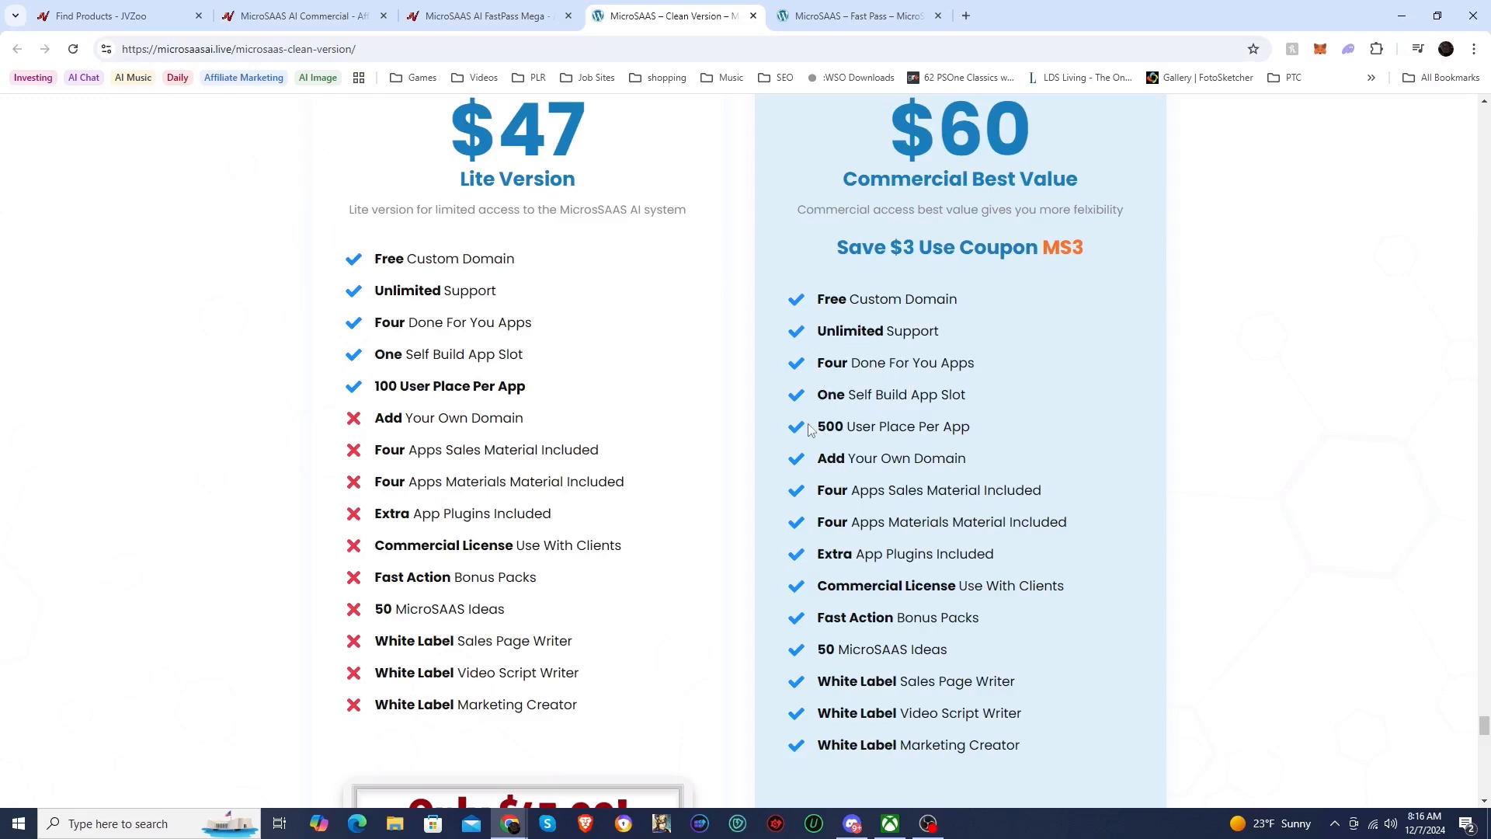
left_click_drag(815, 429, 843, 426)
left_click(927, 426)
scroll(922, 426, "down", 1)
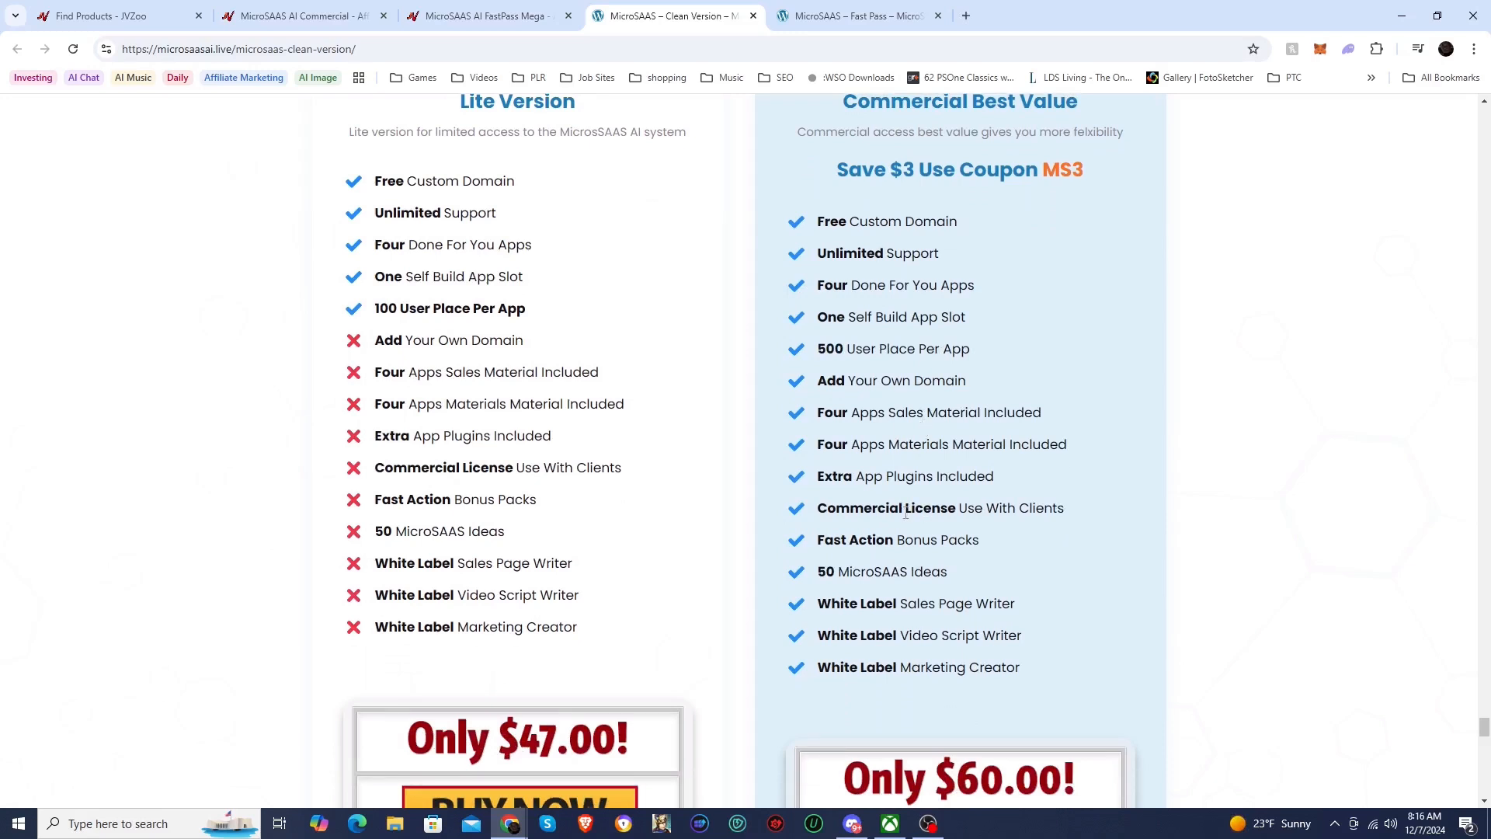
left_click_drag(818, 511, 988, 518)
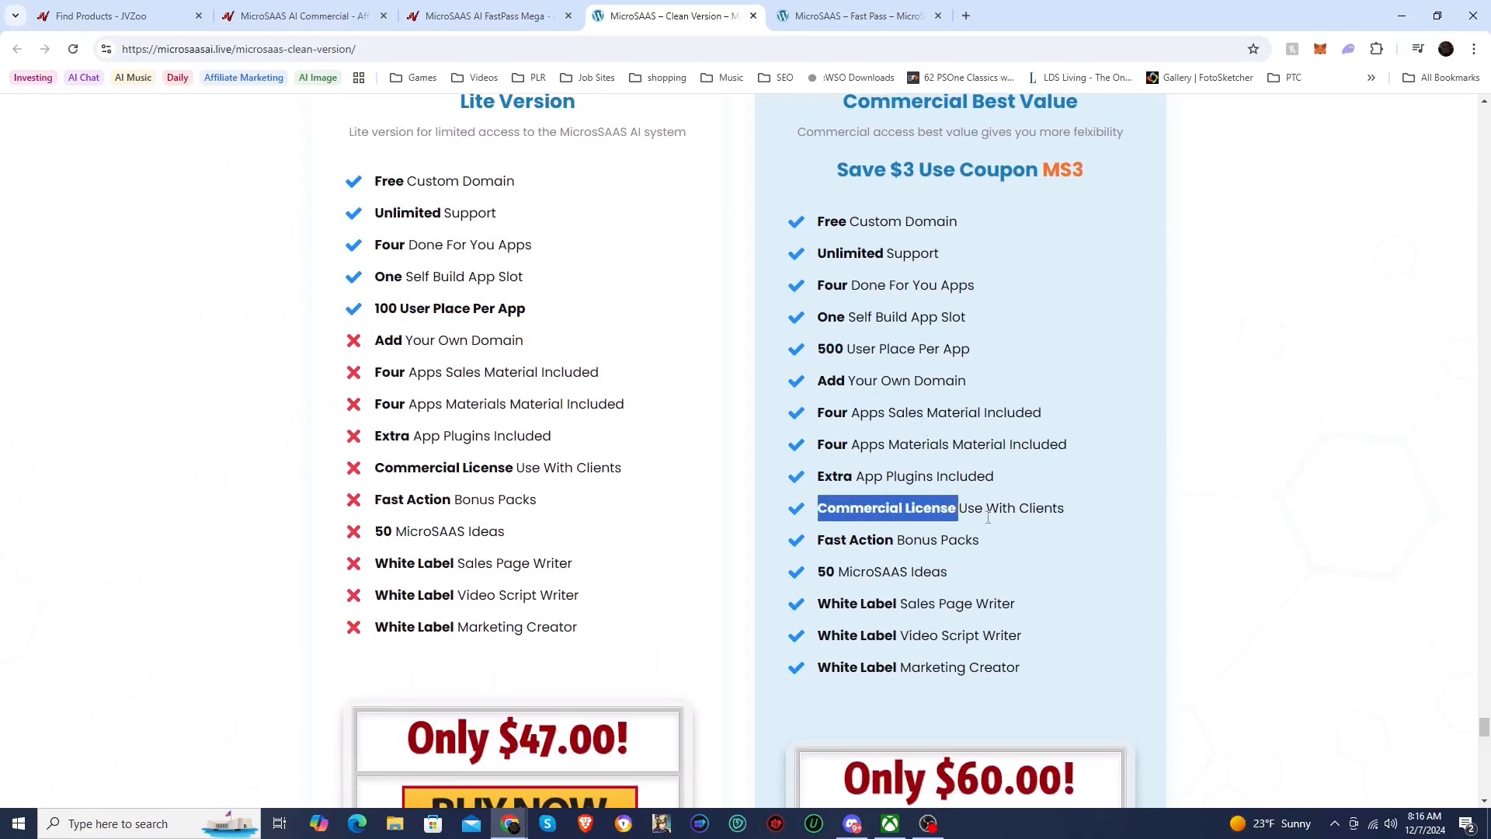
left_click(997, 514)
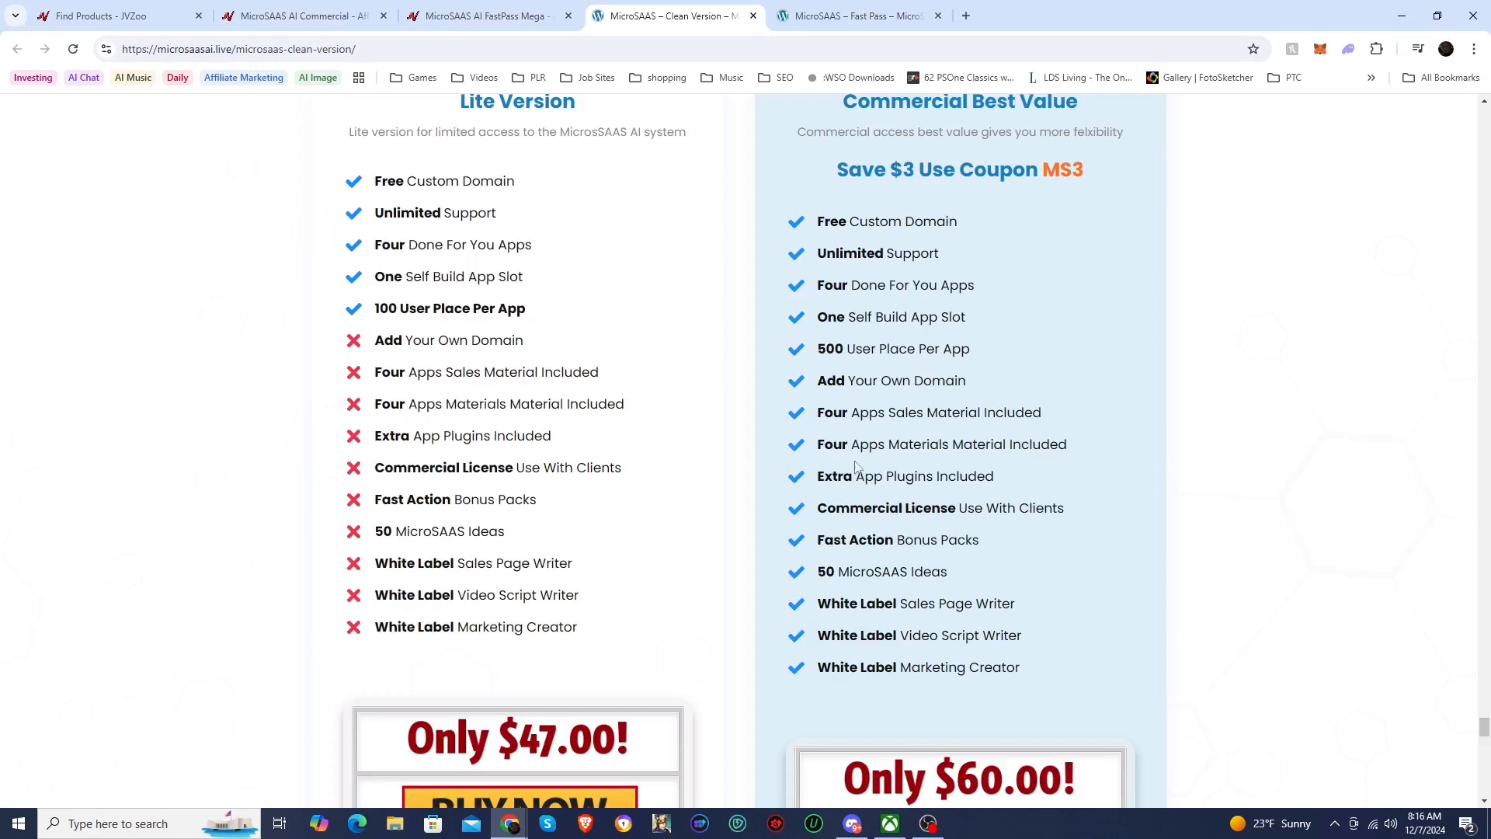
left_click_drag(817, 510, 1036, 529)
left_click(1036, 529)
left_click_drag(819, 609, 992, 671)
left_click(985, 659)
Step: Compare the Lite and Commercial plans from price to purchase options, highlighting the white label items excluded from Lite
scroll(915, 332, "up", 3)
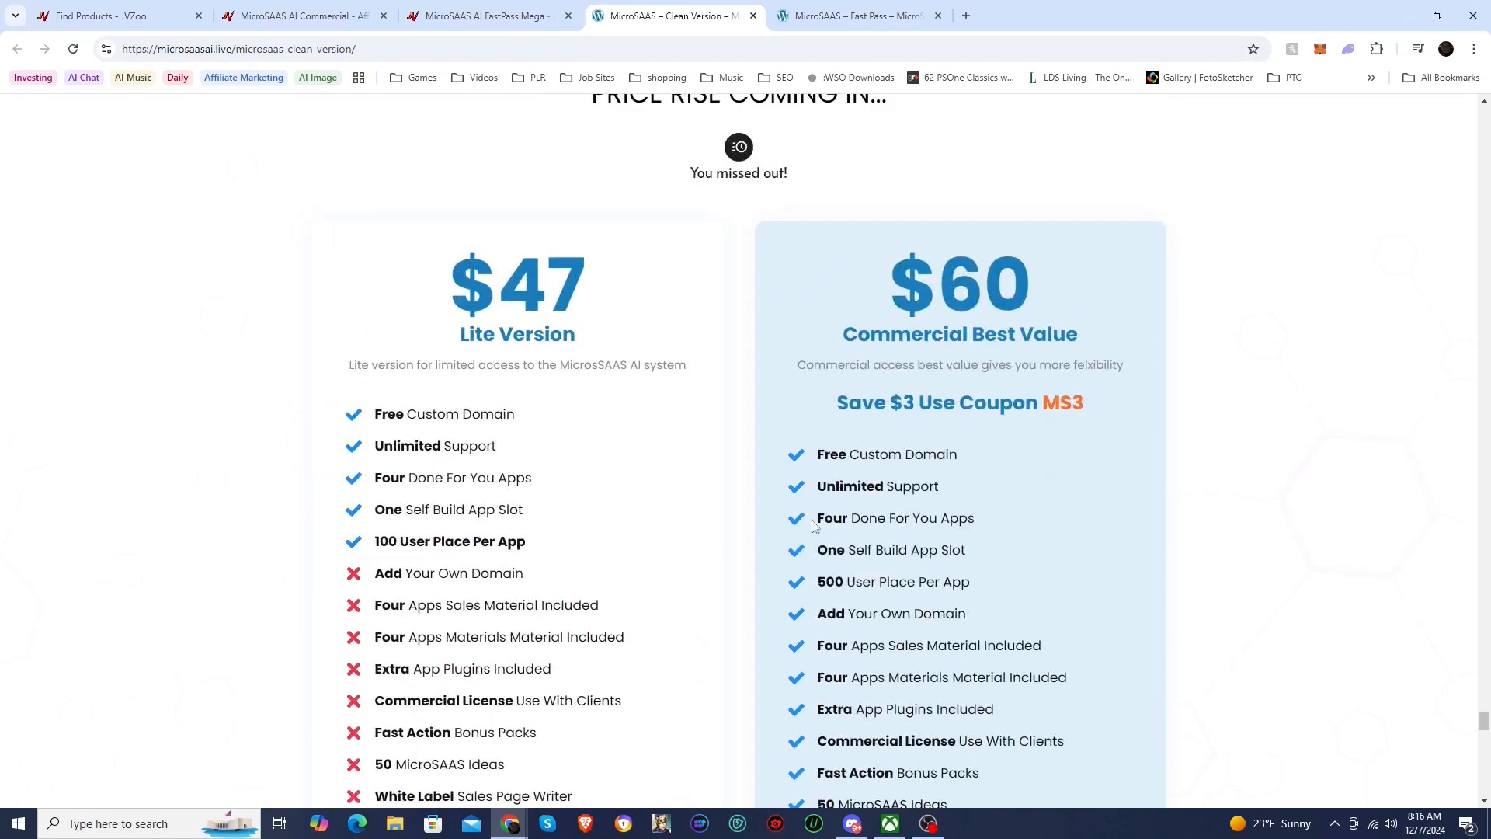
scroll(821, 474, "down", 3)
left_click_drag(350, 569, 505, 598)
left_click_drag(402, 628, 612, 636)
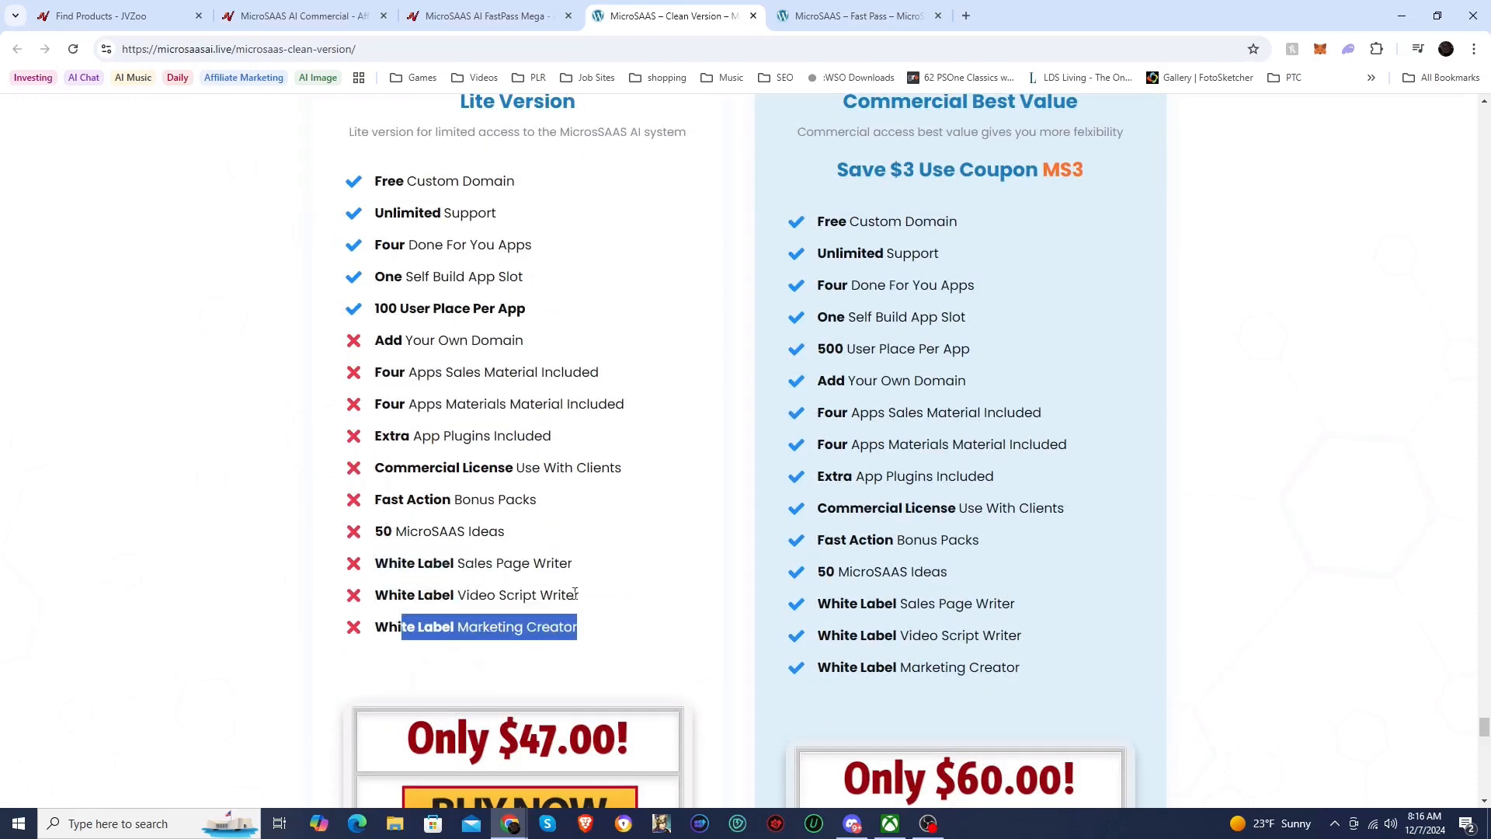
scroll(873, 598, "down", 2)
left_click(732, 599)
scroll(732, 599, "down", 3)
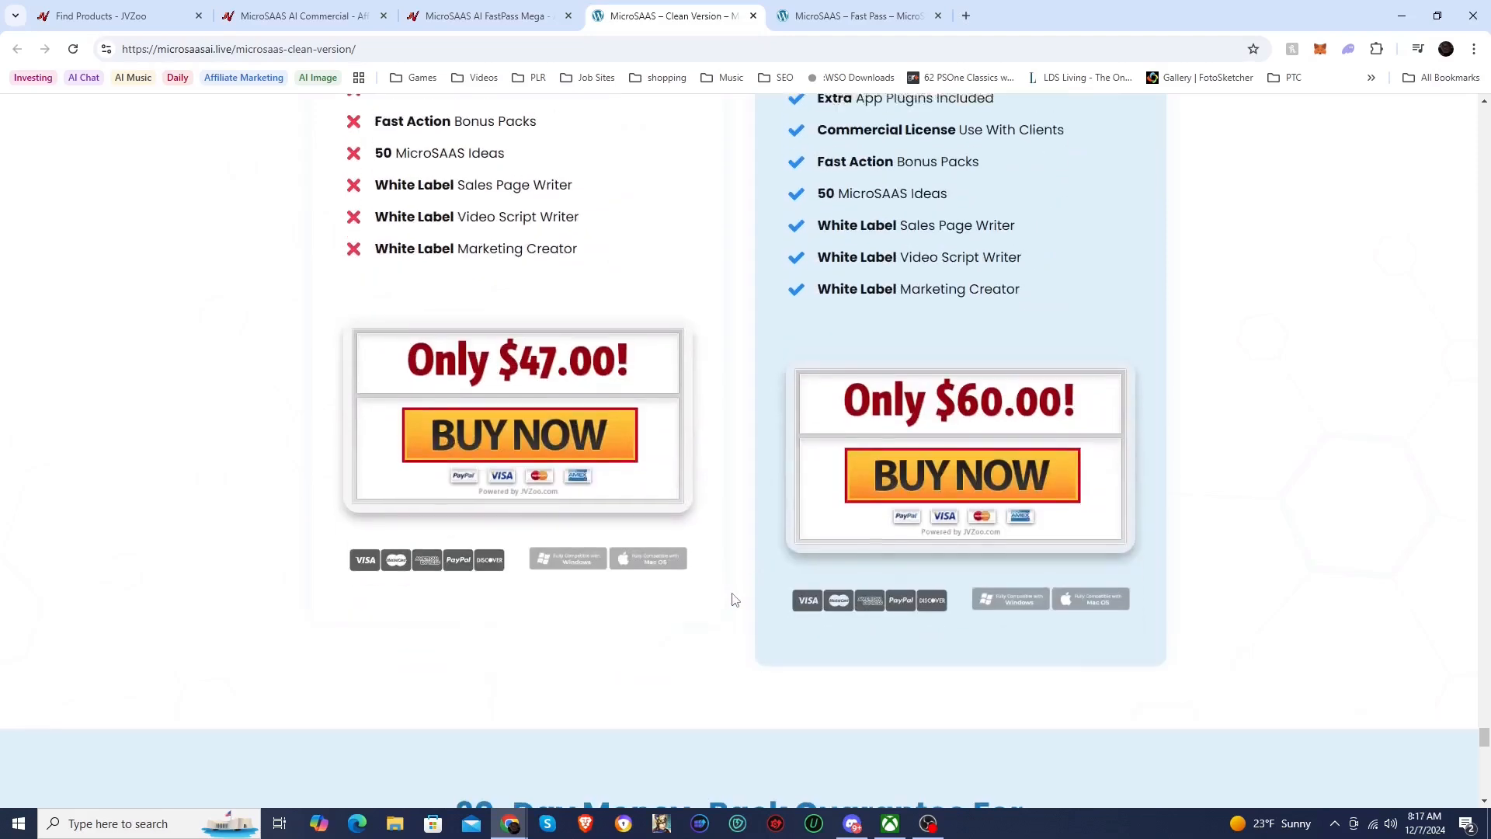
scroll(734, 599, "up", 5)
scroll(732, 599, "up", 2)
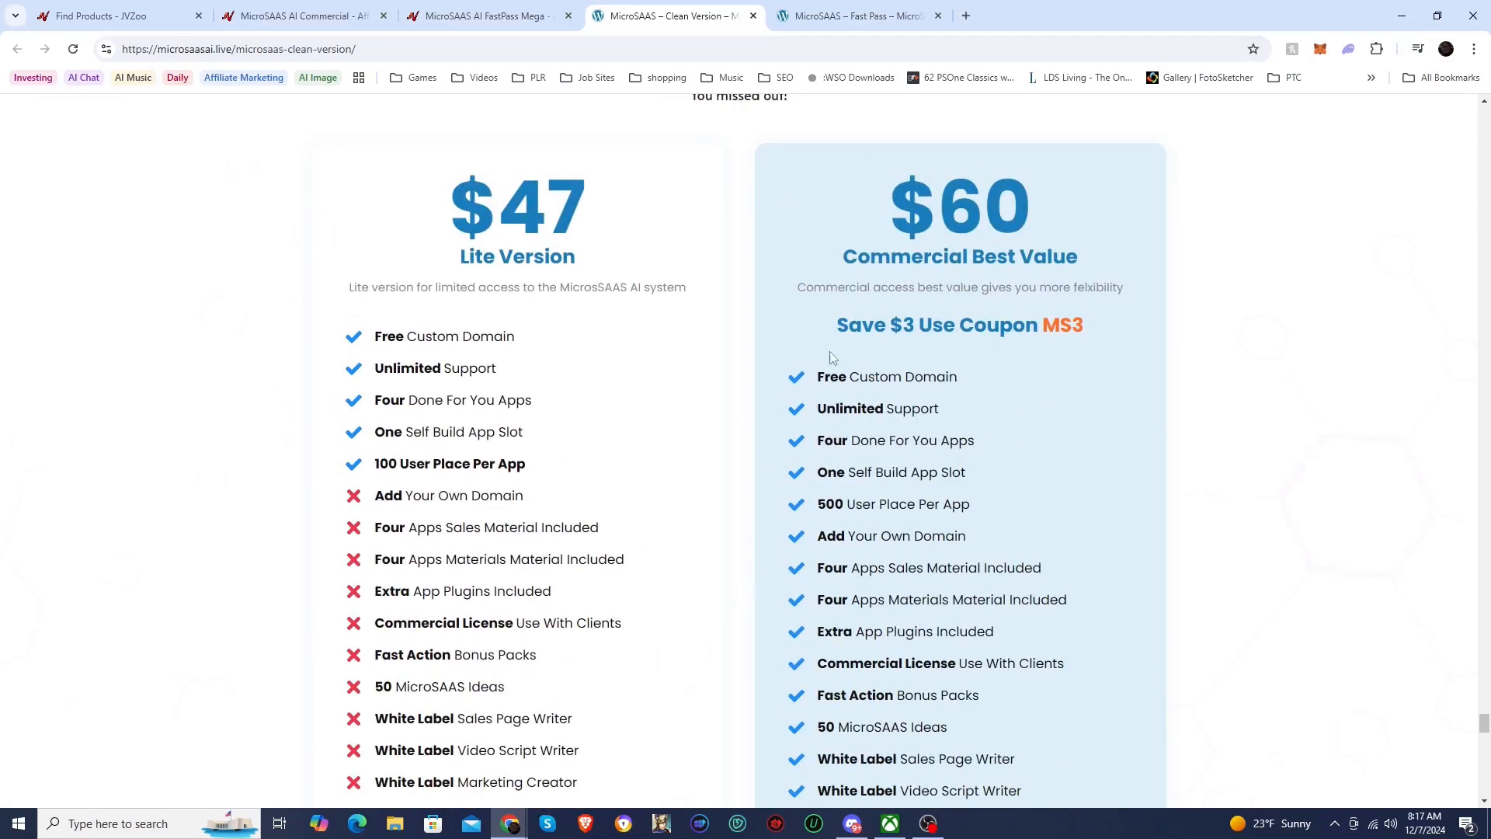
scroll(817, 439, "down", 6)
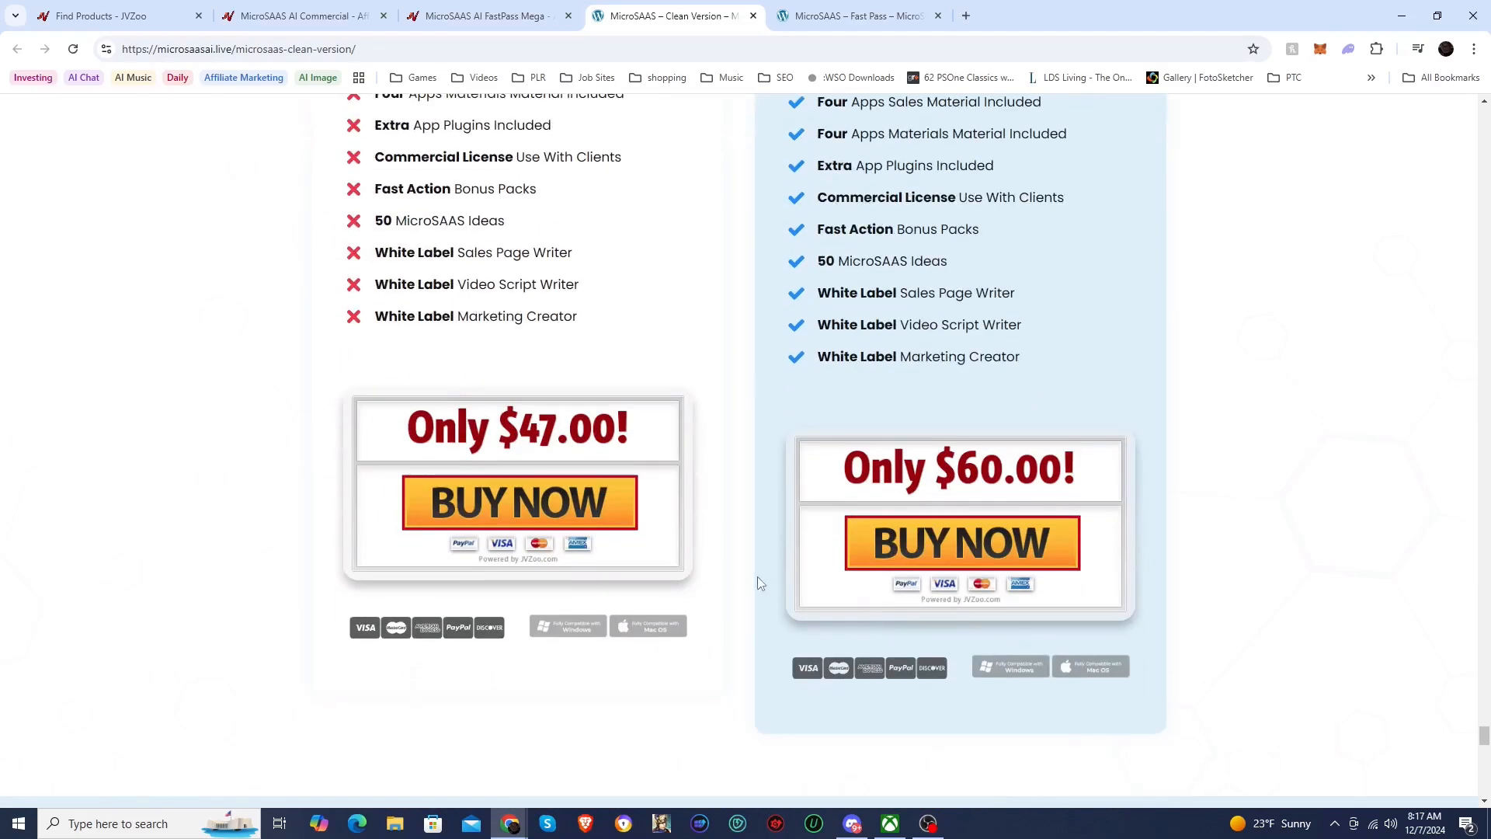
scroll(757, 576, "up", 2)
scroll(752, 554, "up", 5)
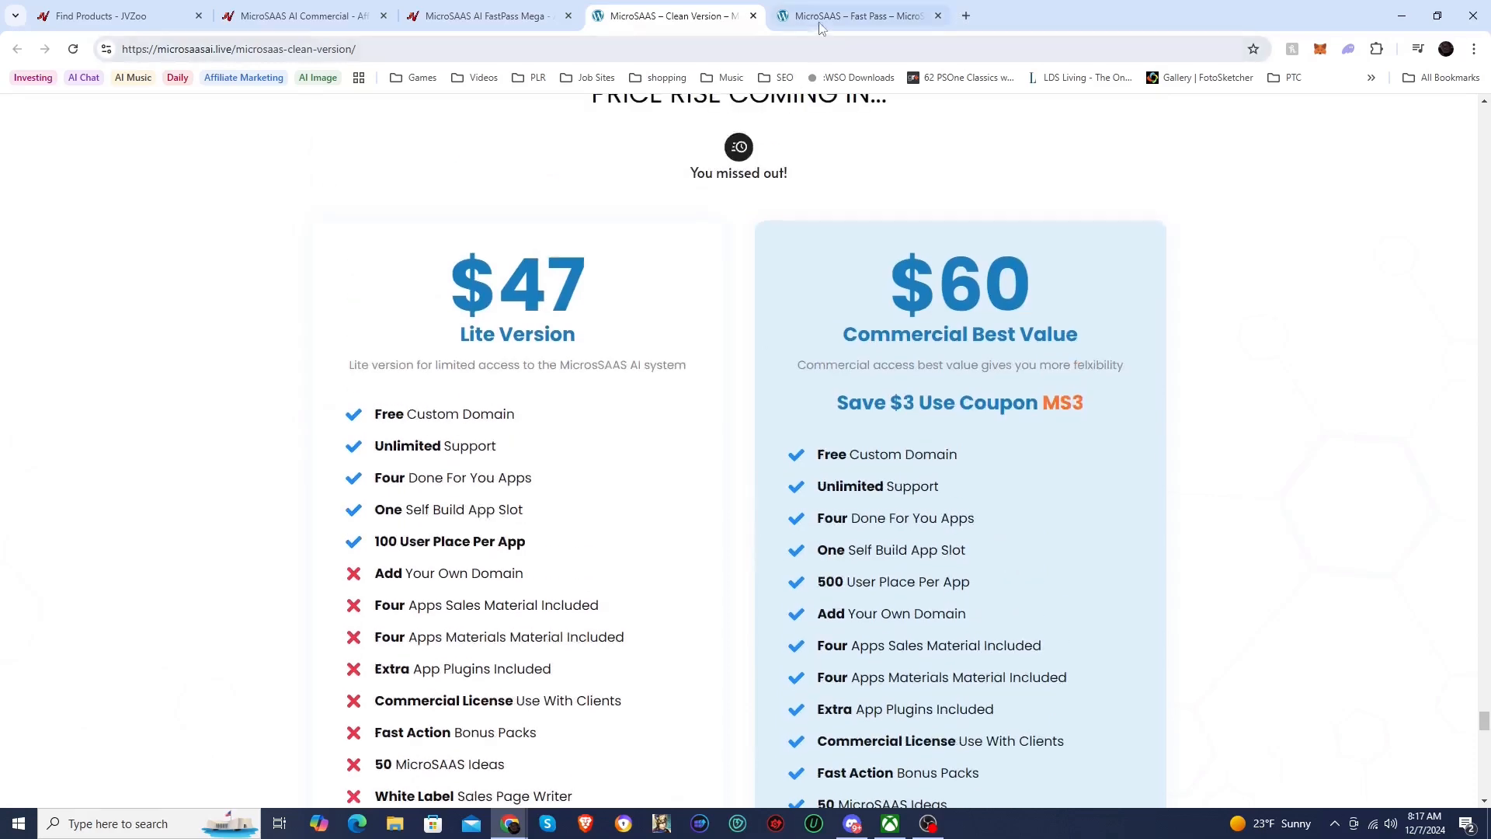
Step: Open the MicroSAAS Fast Pass page and examine its extra done-for-you apps, from Inbox Email to Feed Social
left_click(813, 24)
scroll(291, 466, "down", 7)
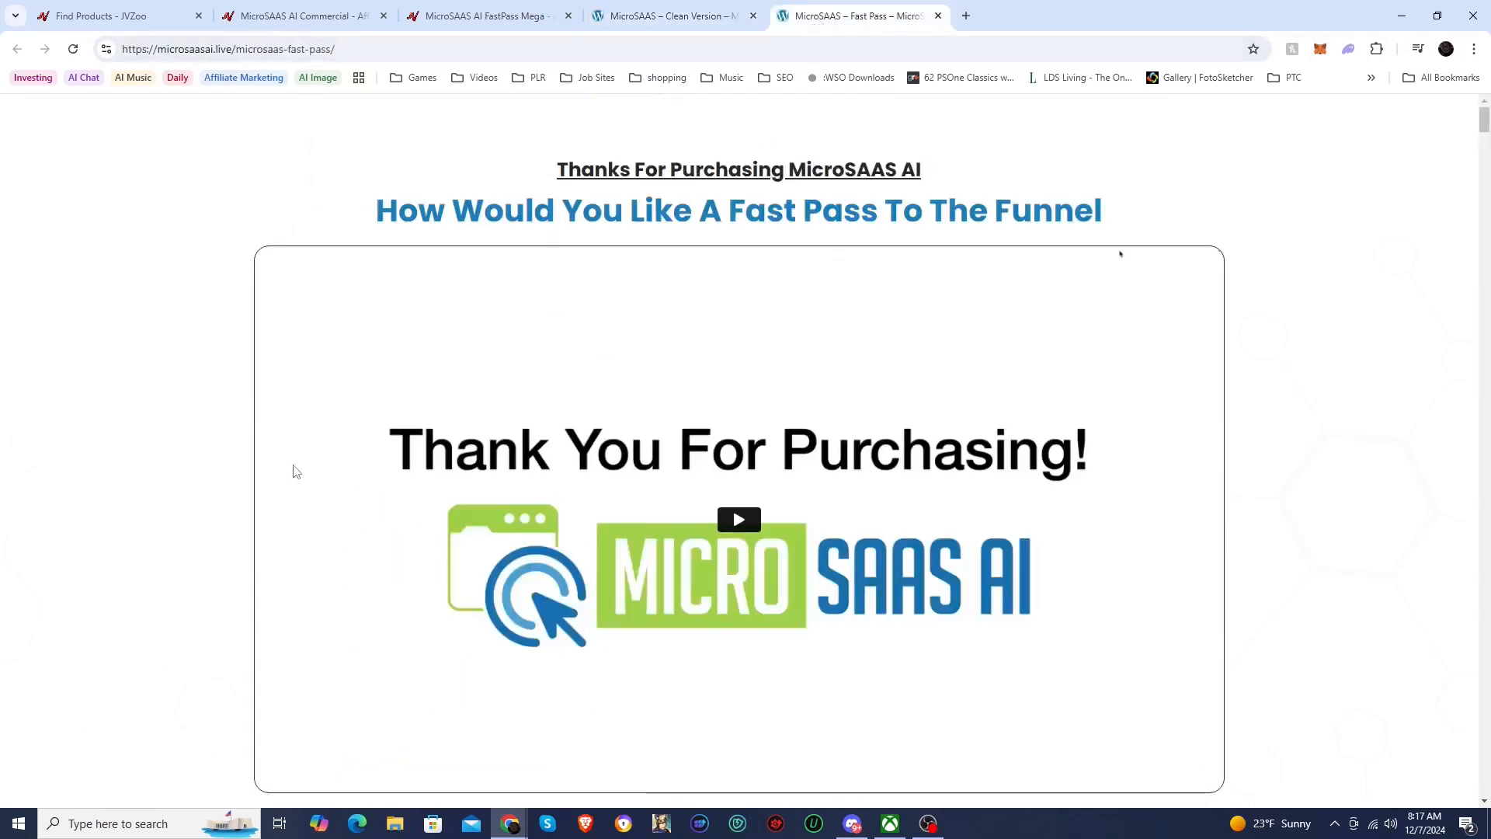
scroll(286, 454, "down", 10)
scroll(281, 439, "up", 1)
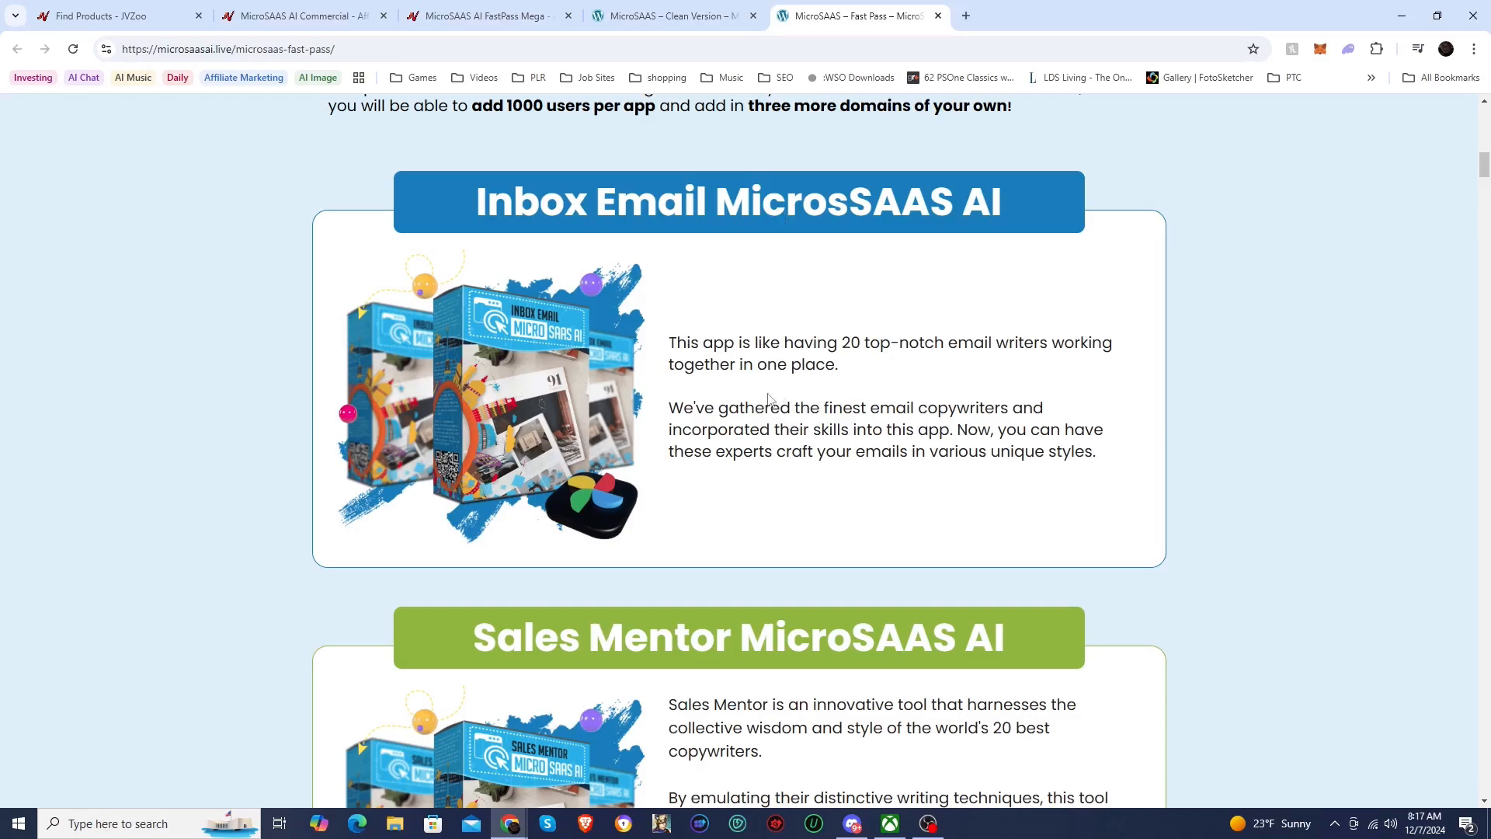
scroll(777, 398, "down", 4)
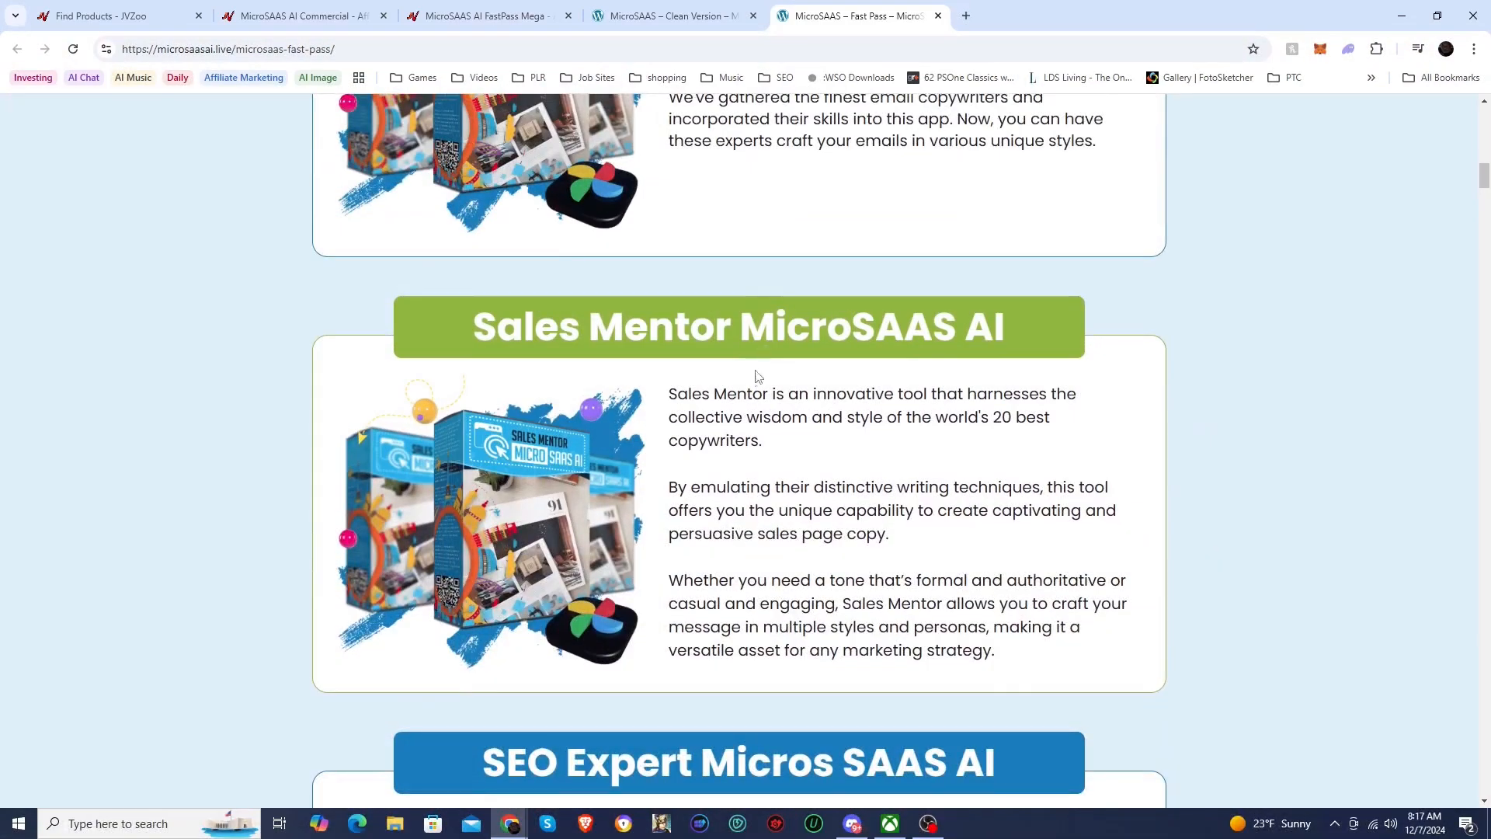
scroll(759, 366, "down", 2)
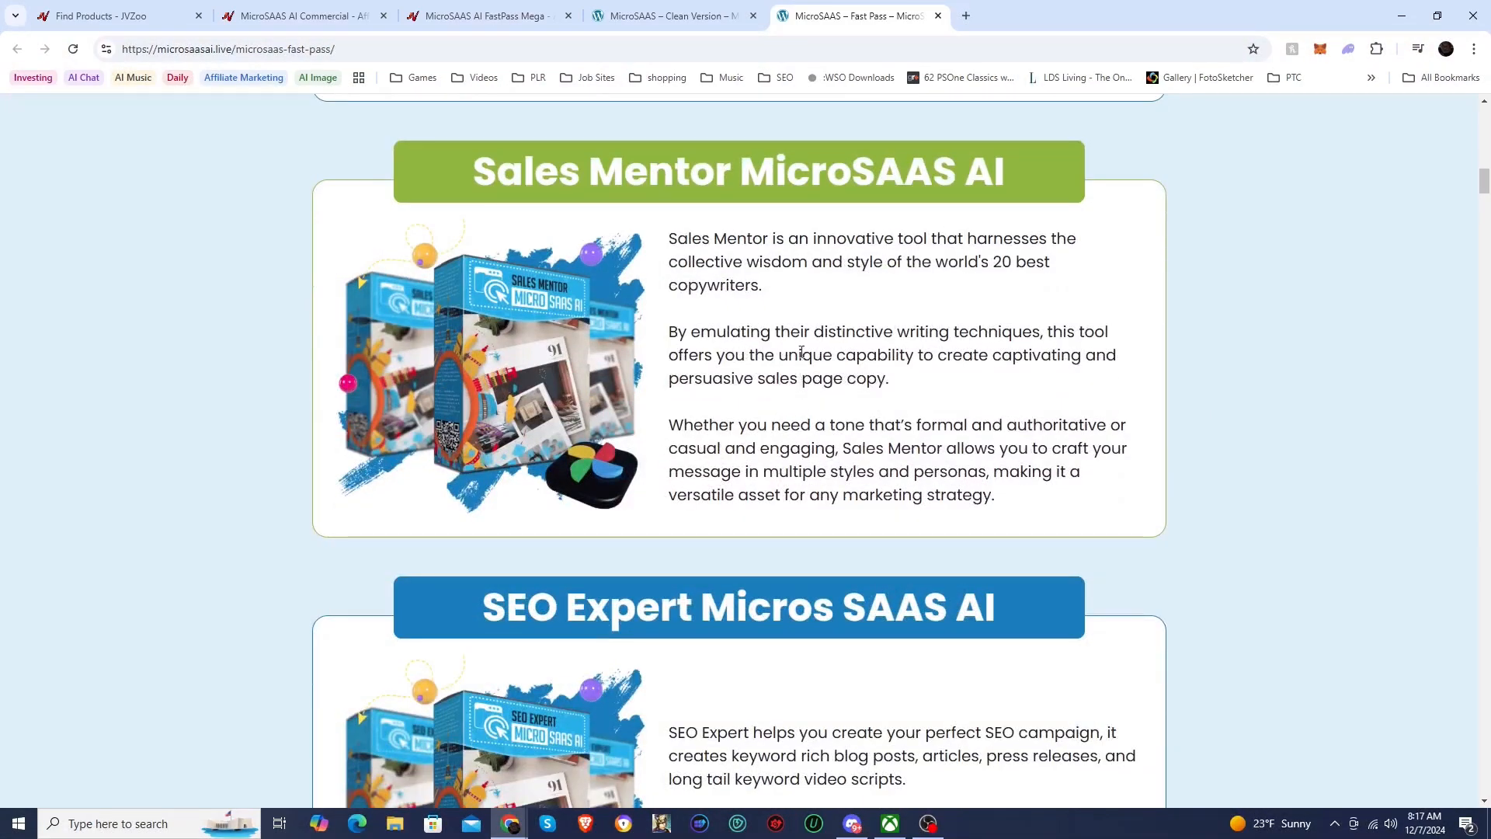
scroll(799, 427, "down", 3)
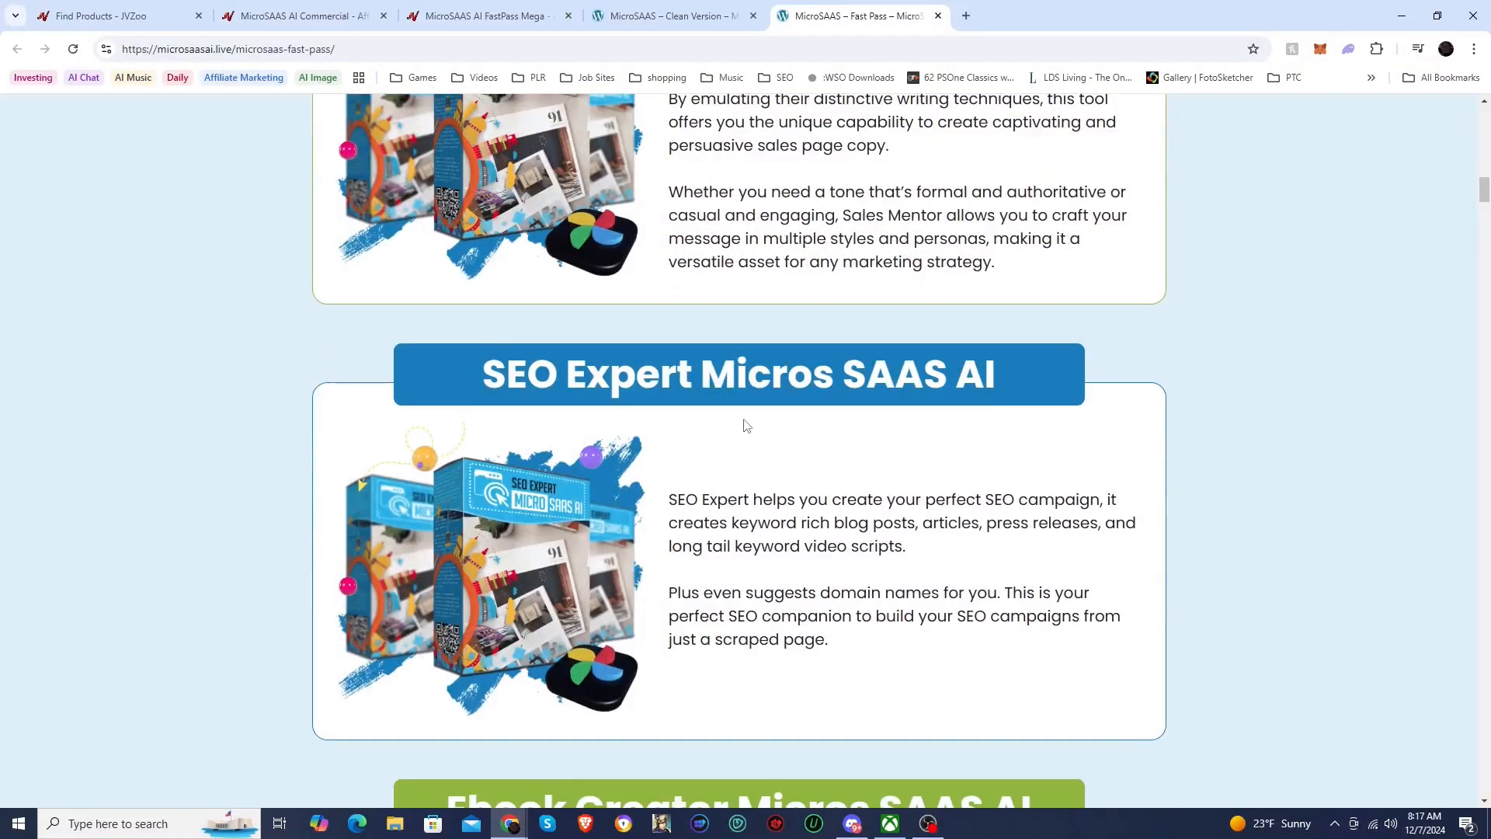
scroll(775, 454, "down", 7)
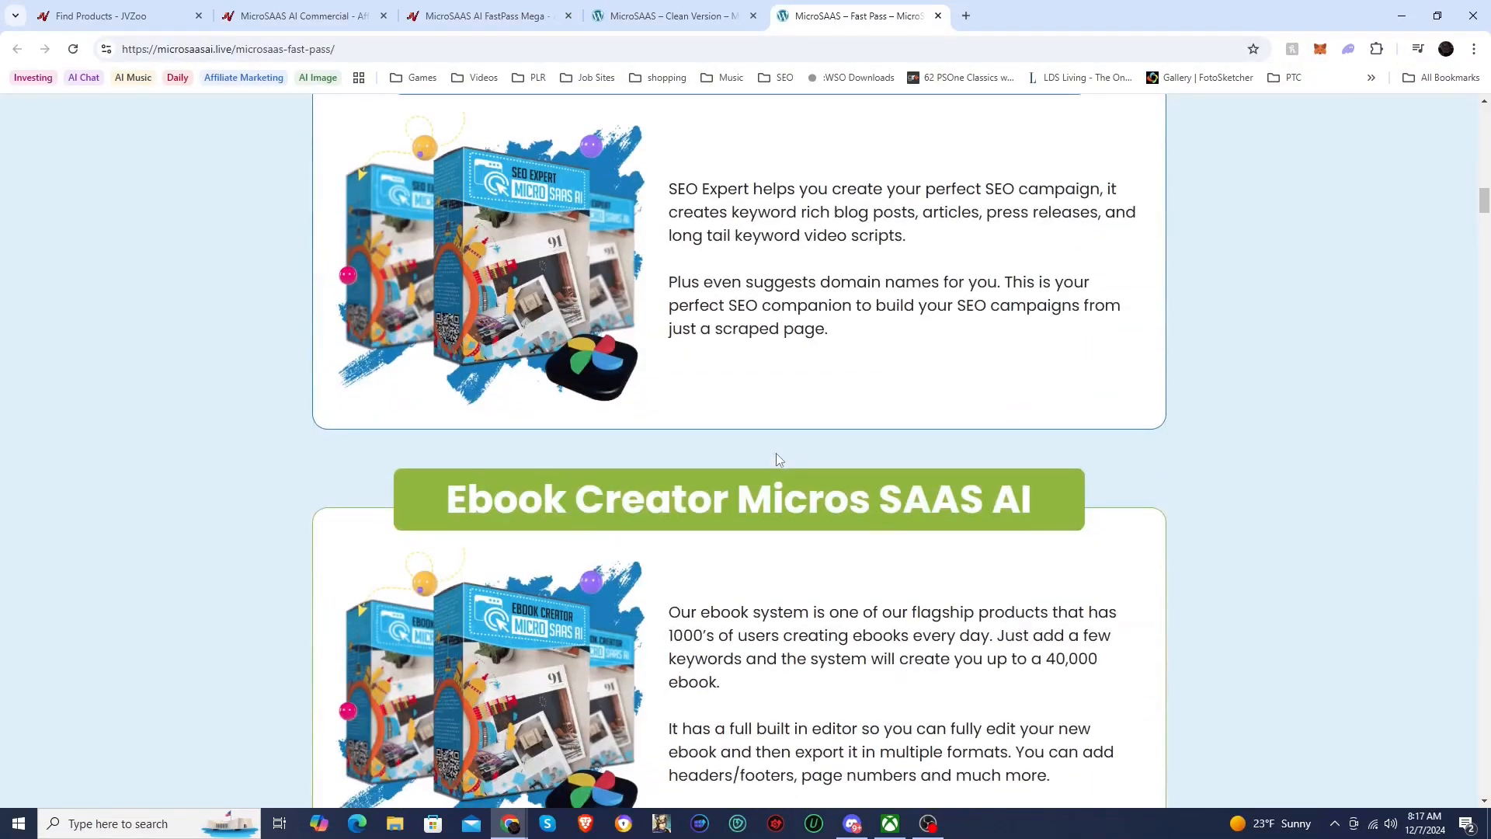
scroll(731, 428, "down", 5)
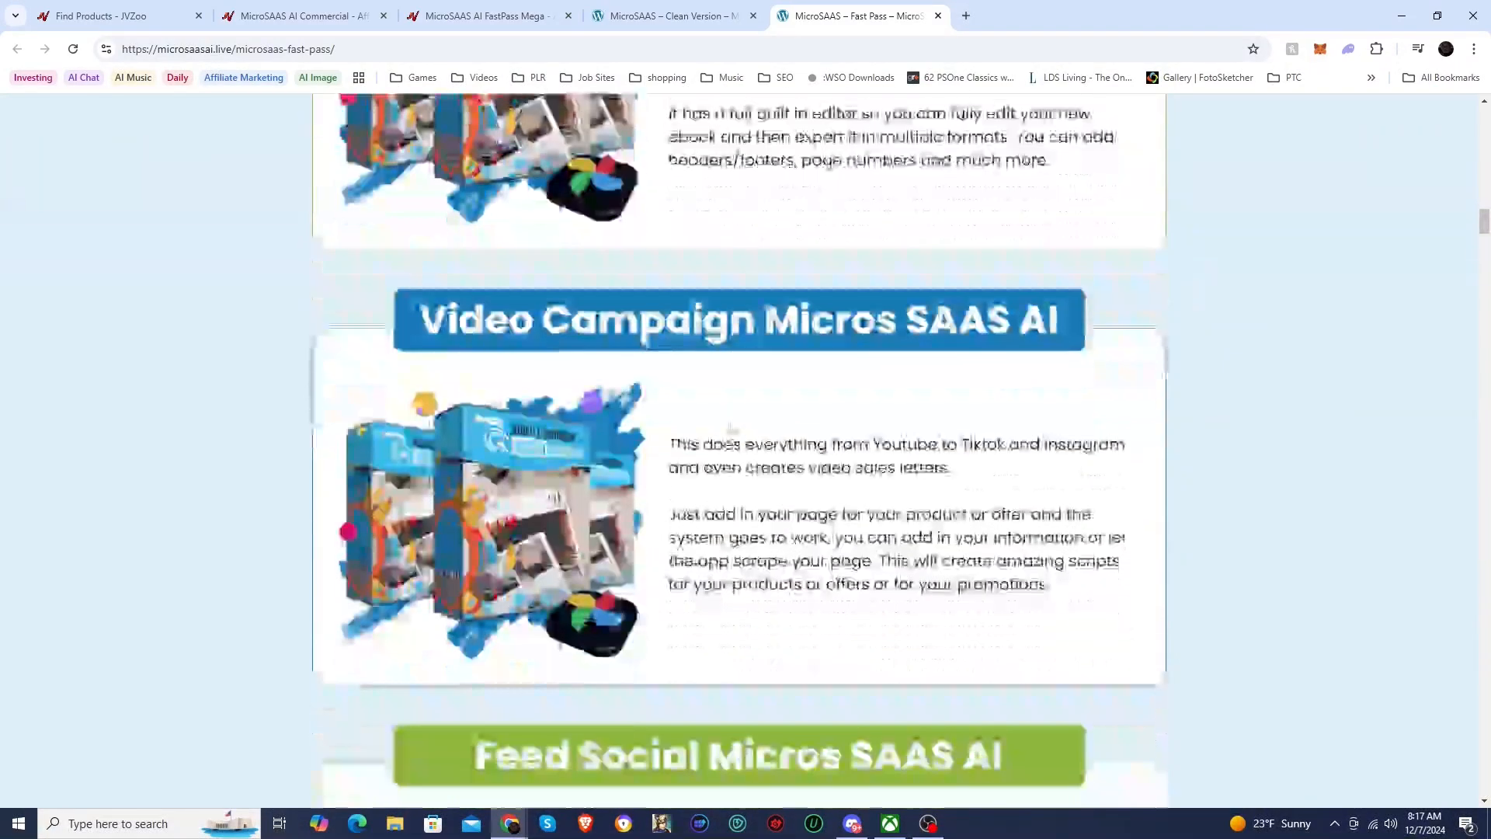
scroll(874, 425, "down", 6)
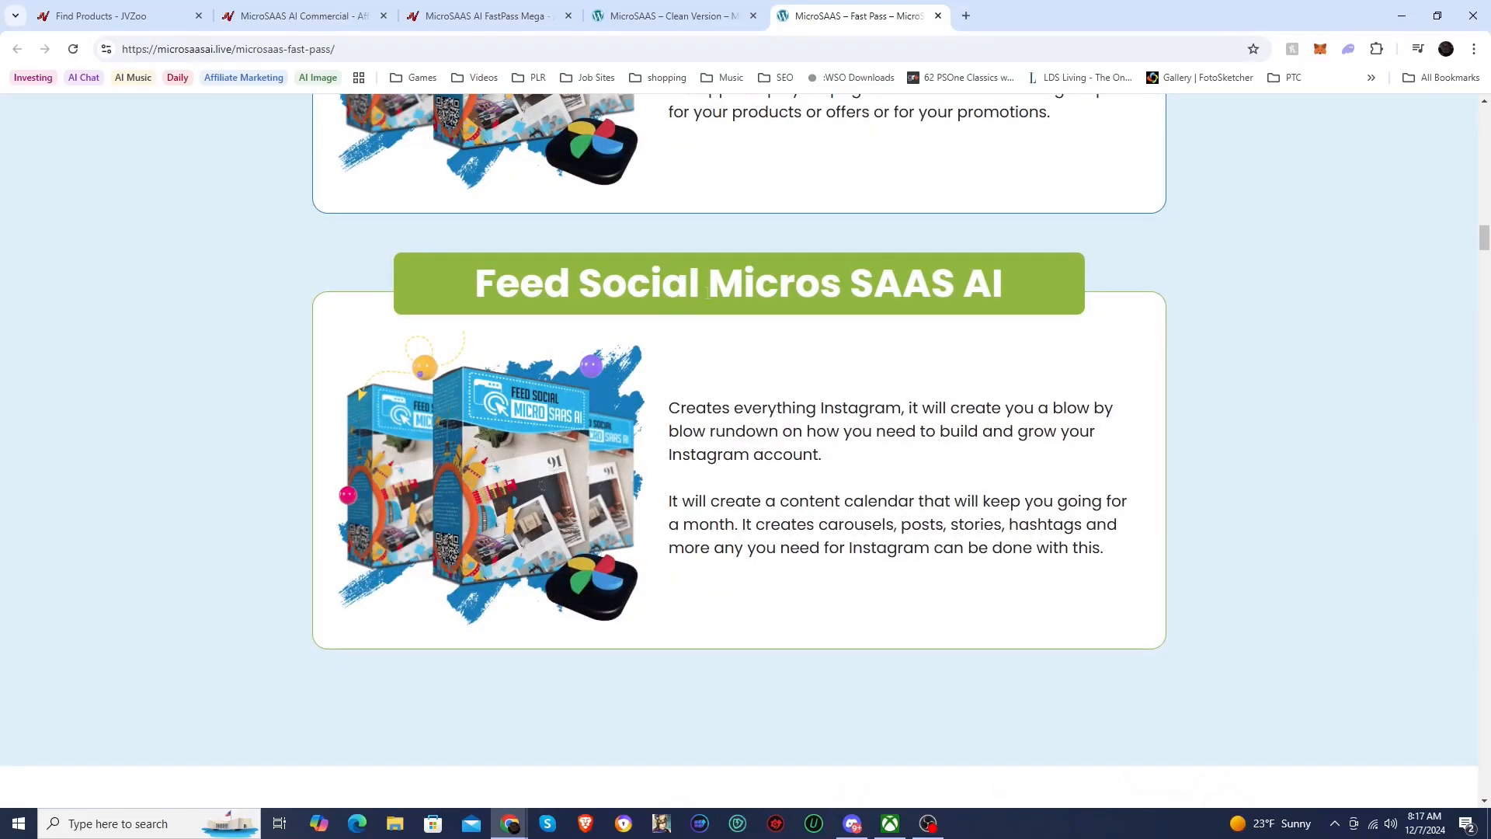
Step: Examine the Fast Pass page's included sales materials, self build app, user count and VIP Club sections
scroll(756, 500, "down", 20)
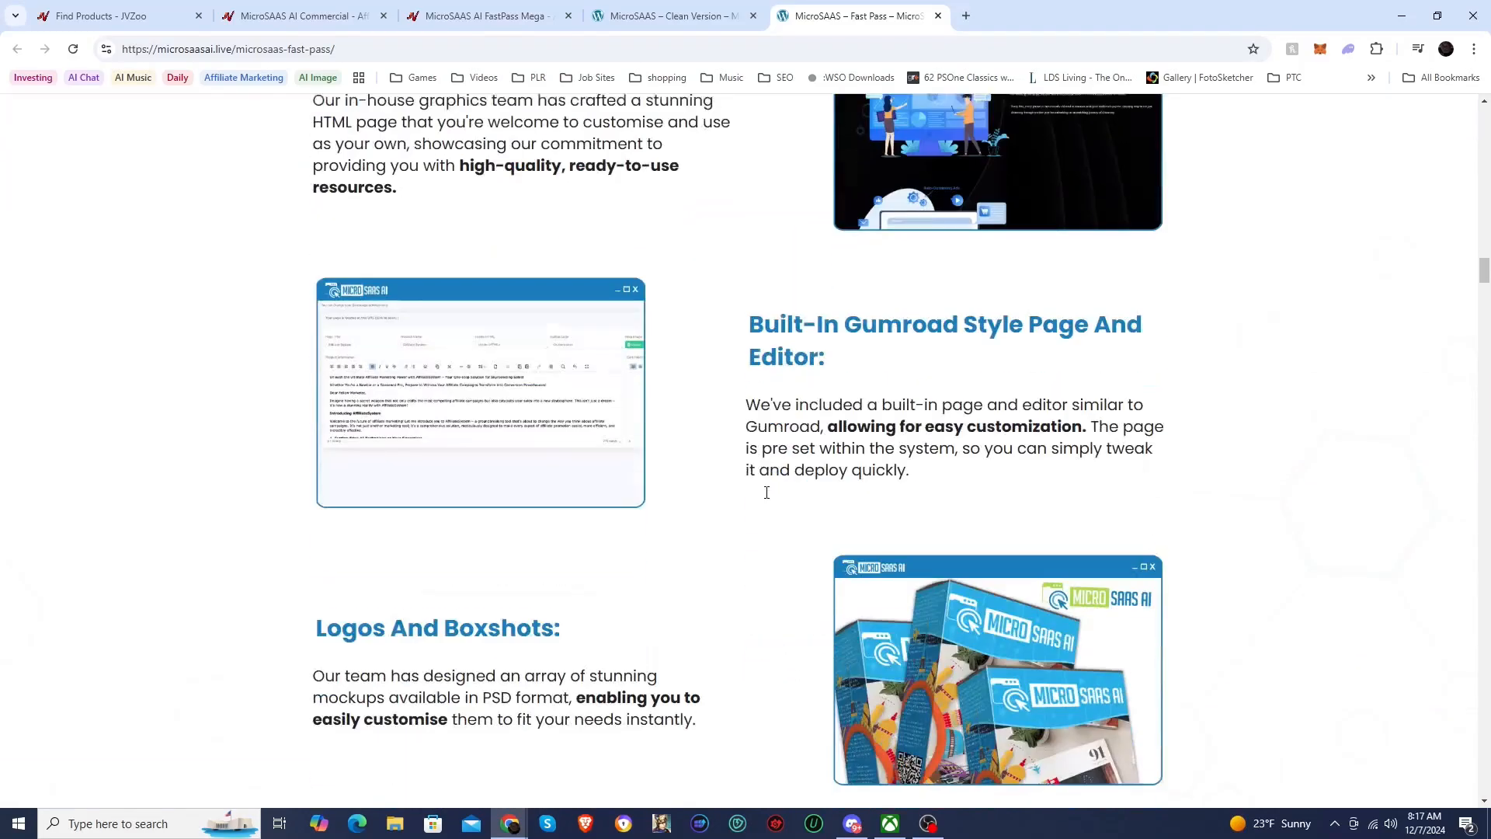
scroll(767, 498, "down", 20)
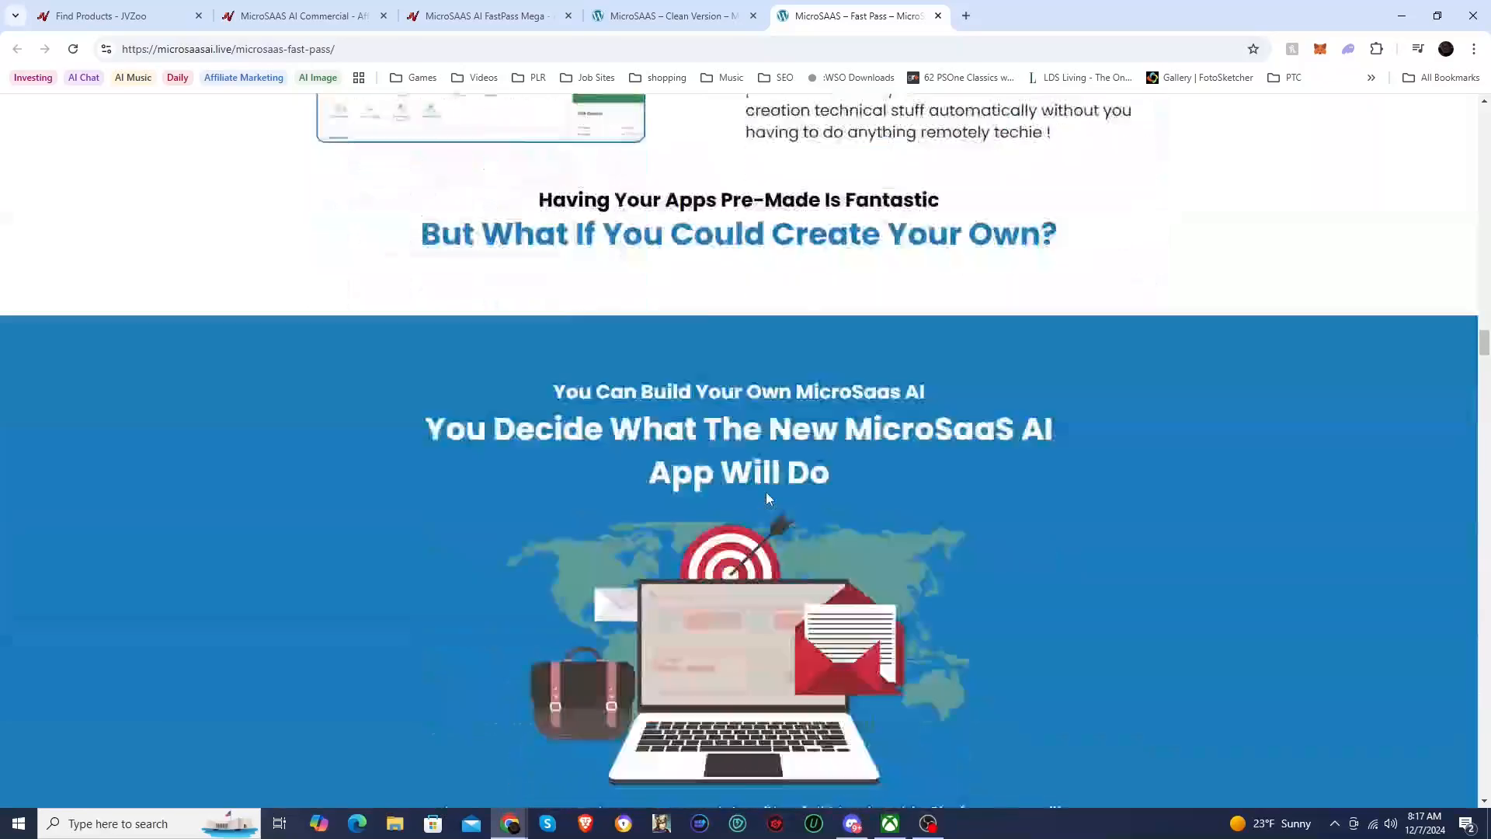
scroll(768, 492, "down", 20)
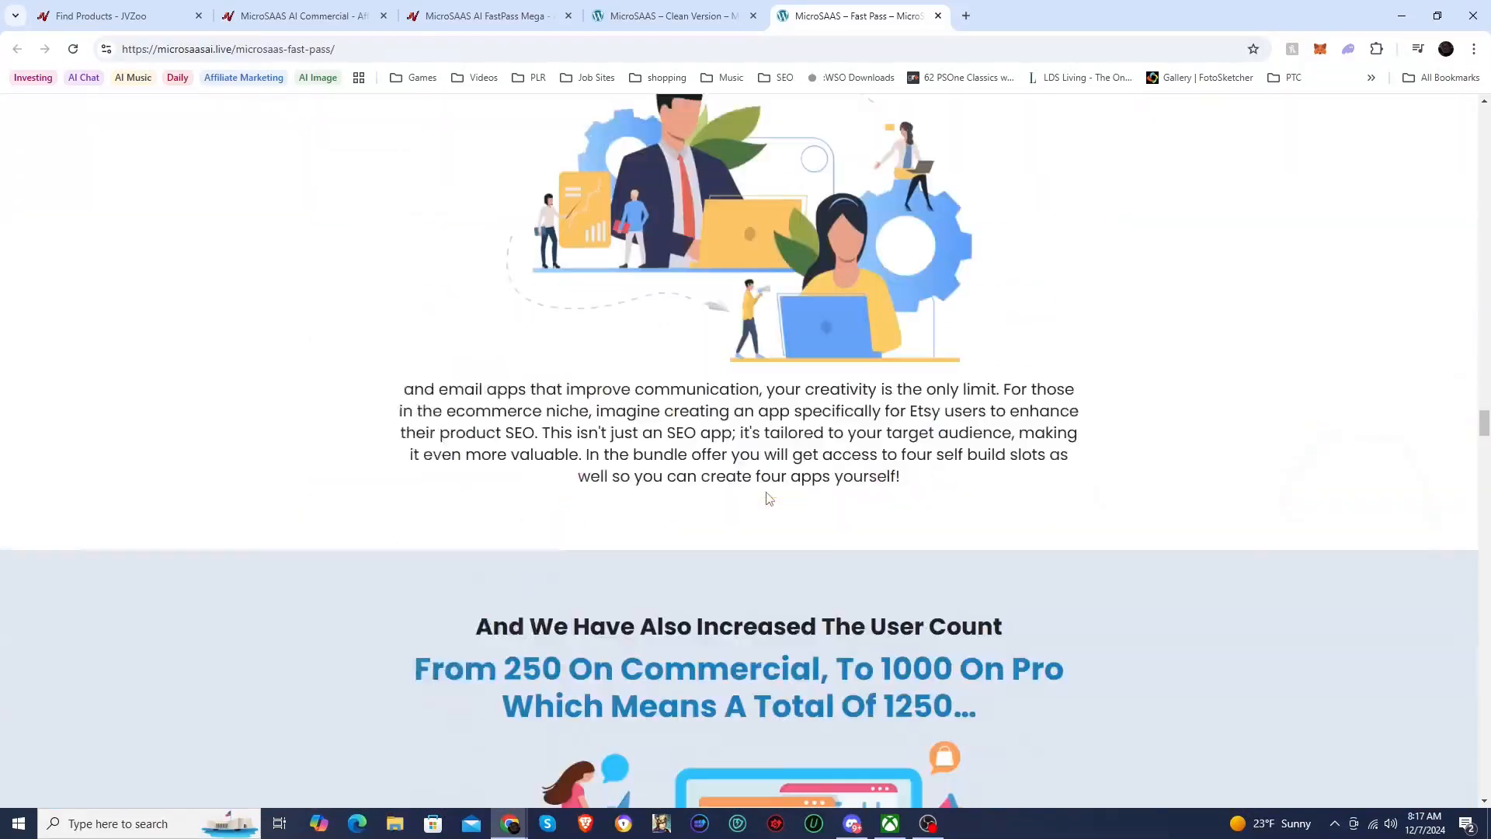
scroll(768, 493, "down", 20)
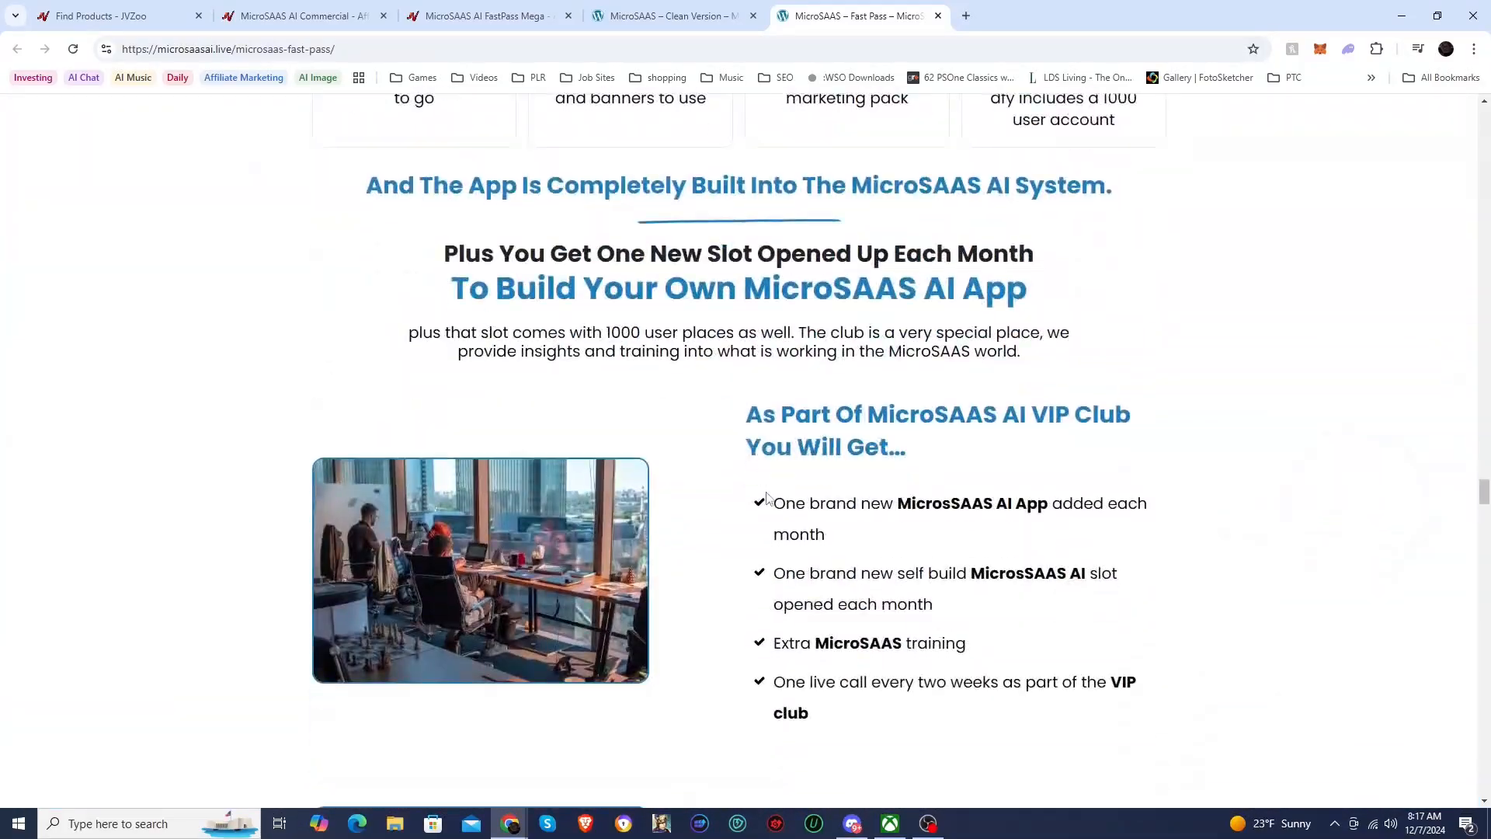
Step: Examine the Autoresponder add-on's integrations and the Monetization add-on's banner rotator on the Fast Pass page
scroll(767, 497, "down", 5)
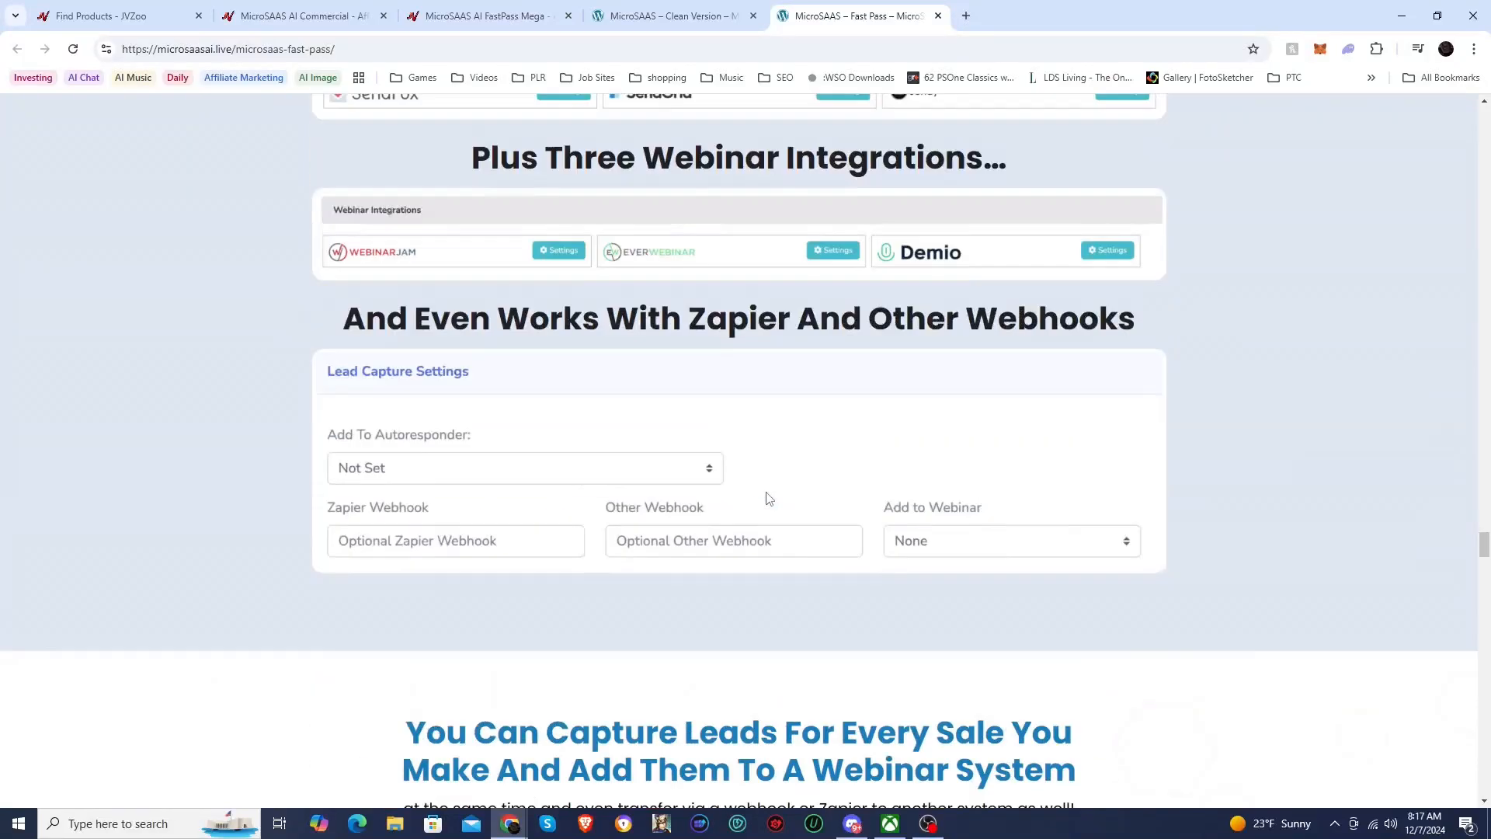
scroll(768, 497, "up", 8)
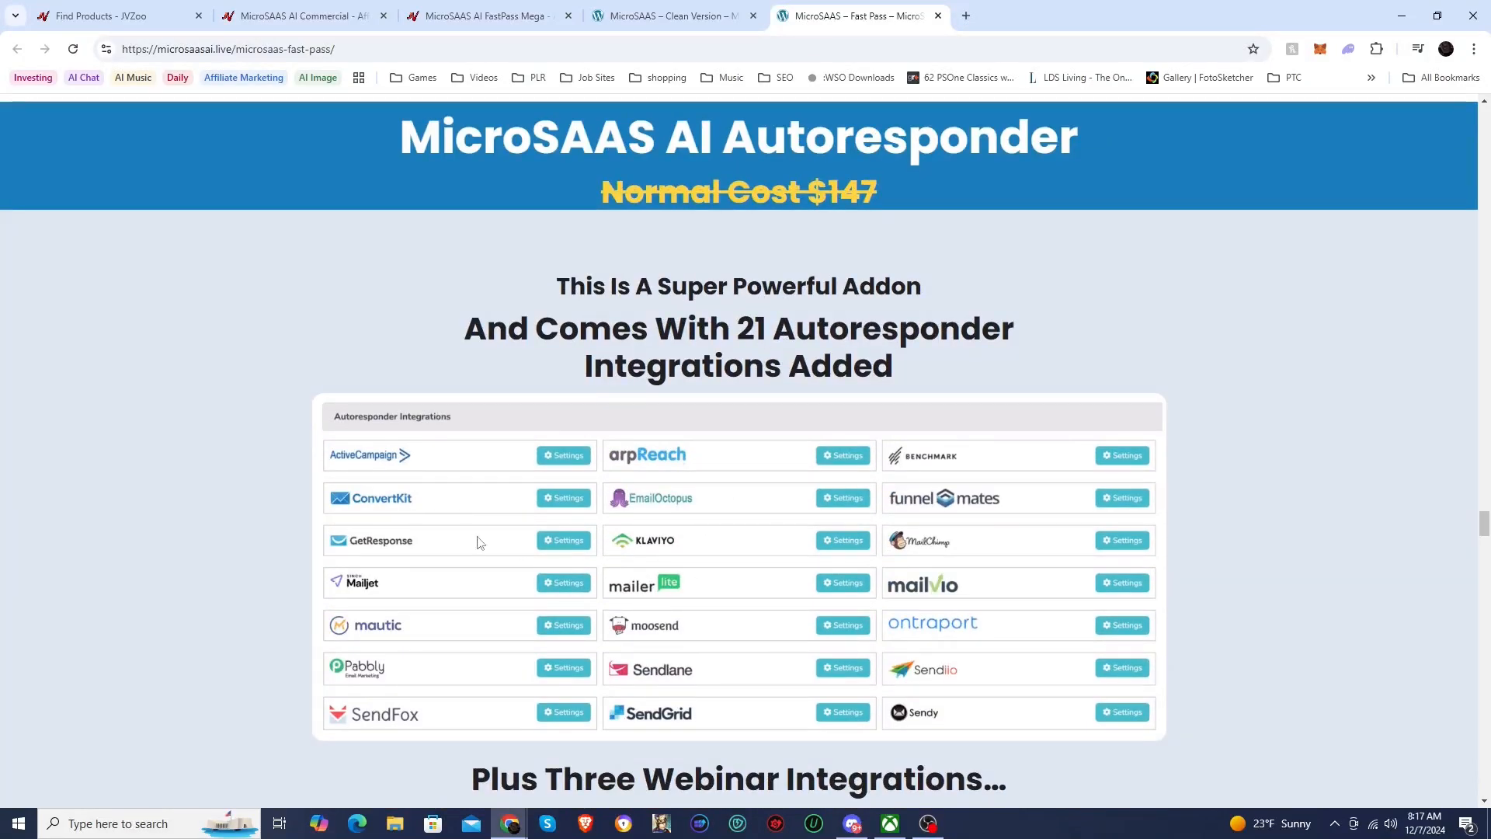
scroll(569, 440, "down", 15)
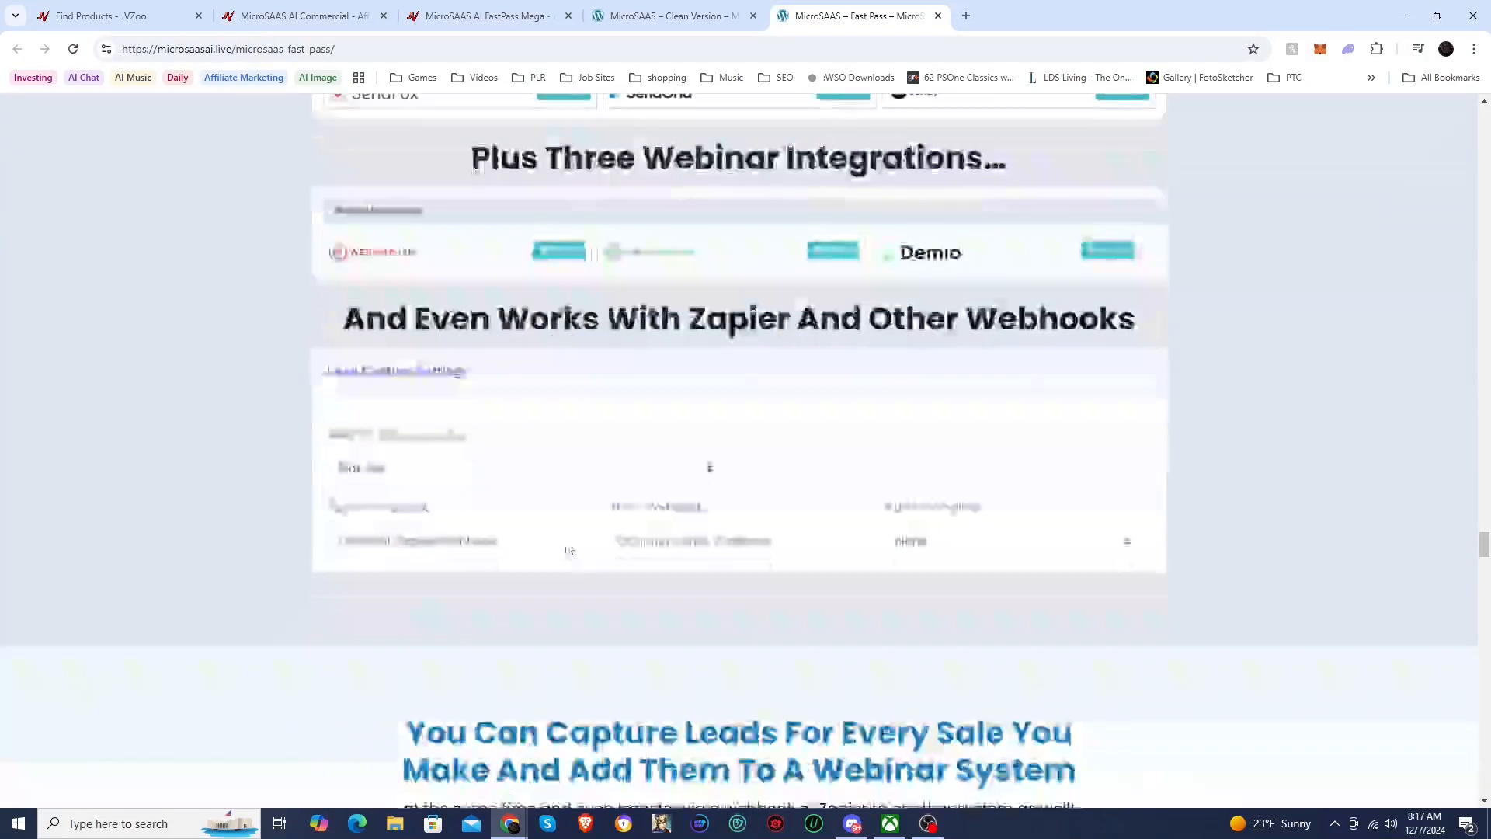
scroll(564, 544, "down", 20)
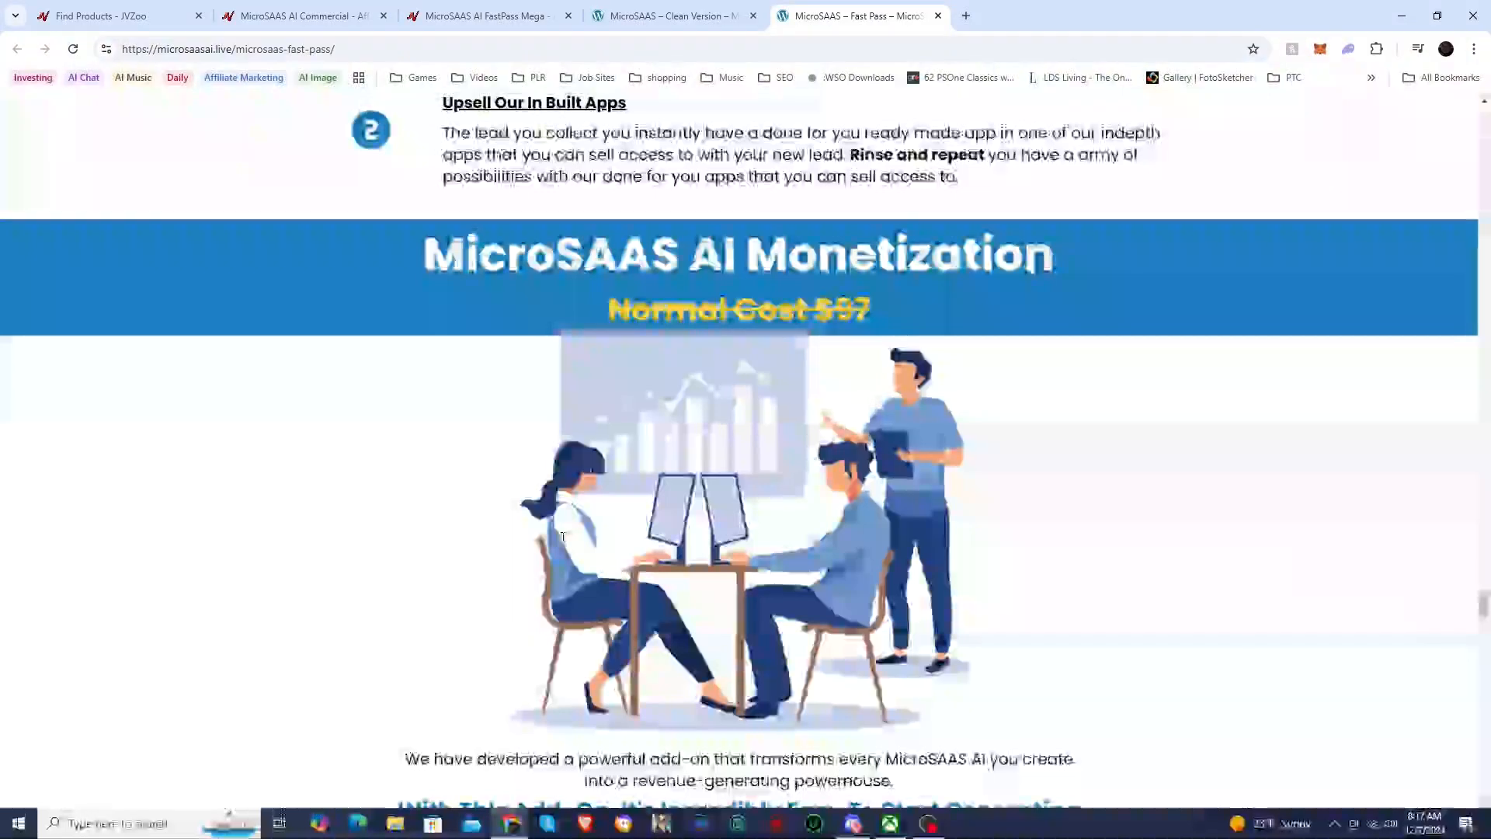
scroll(541, 568, "down", 15)
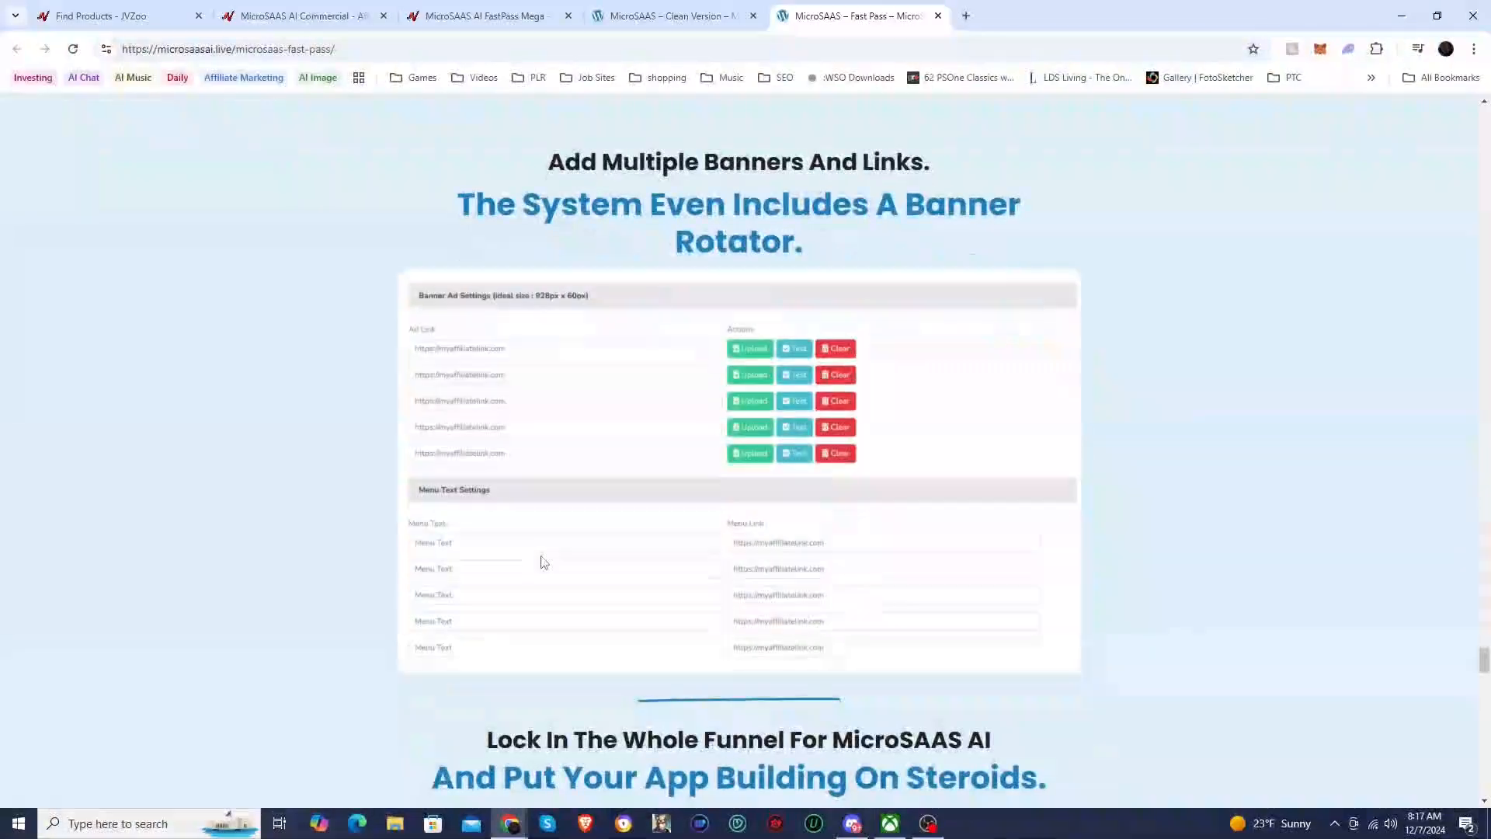
Step: Check the Master Expert AI Brain offer and highlight the text about 12 applications in a single white-labeled platform
scroll(542, 561, "down", 10)
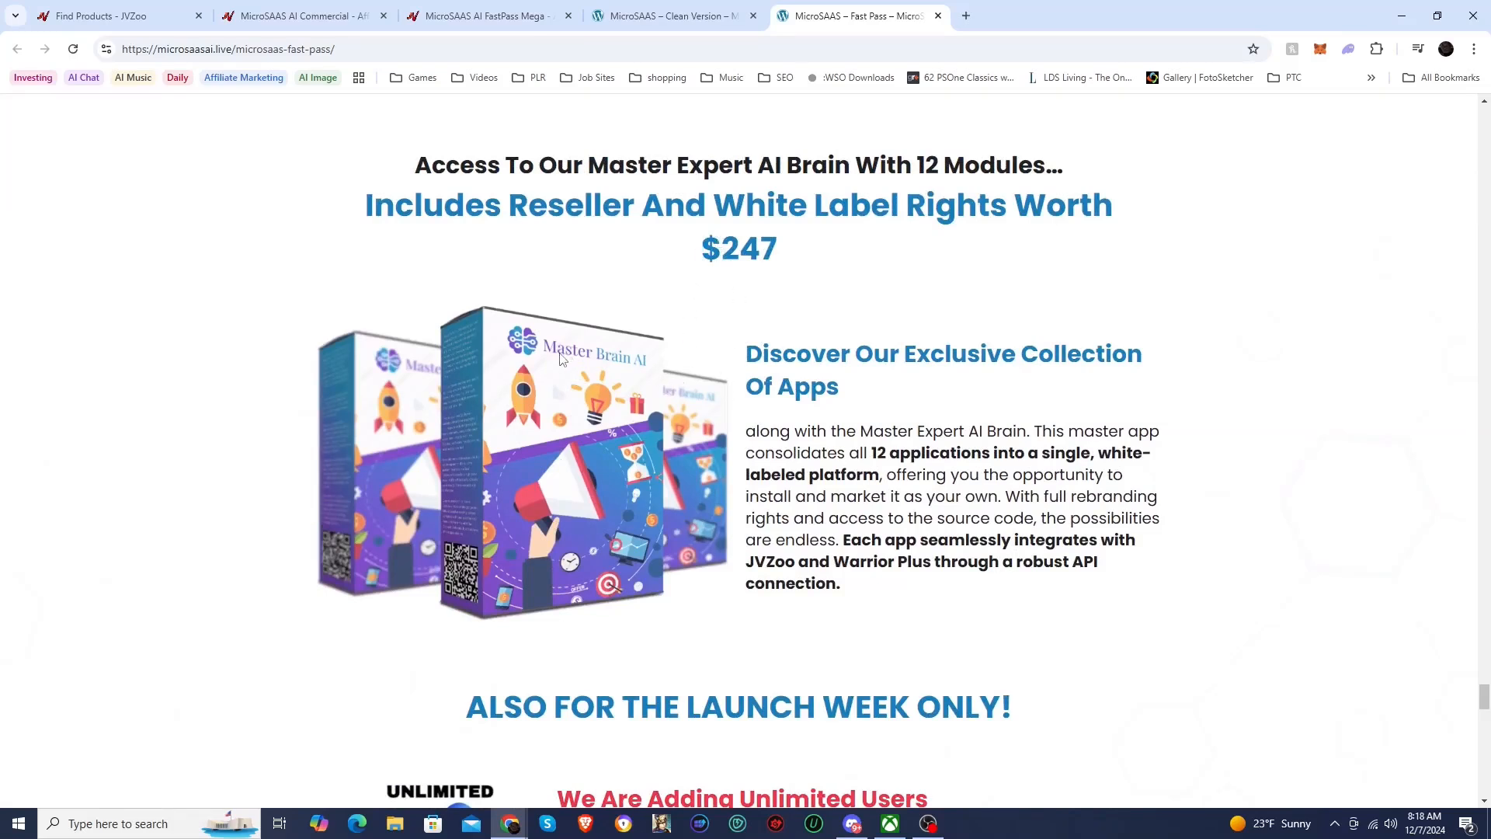
left_click_drag(864, 457, 1037, 451)
left_click(913, 456)
Step: Compare the Fast Pass and Fast Pass Mega pricing columns and highlight the $249 Fast Pass price
scroll(579, 501, "down", 10)
scroll(579, 501, "down", 4)
scroll(579, 501, "up", 3)
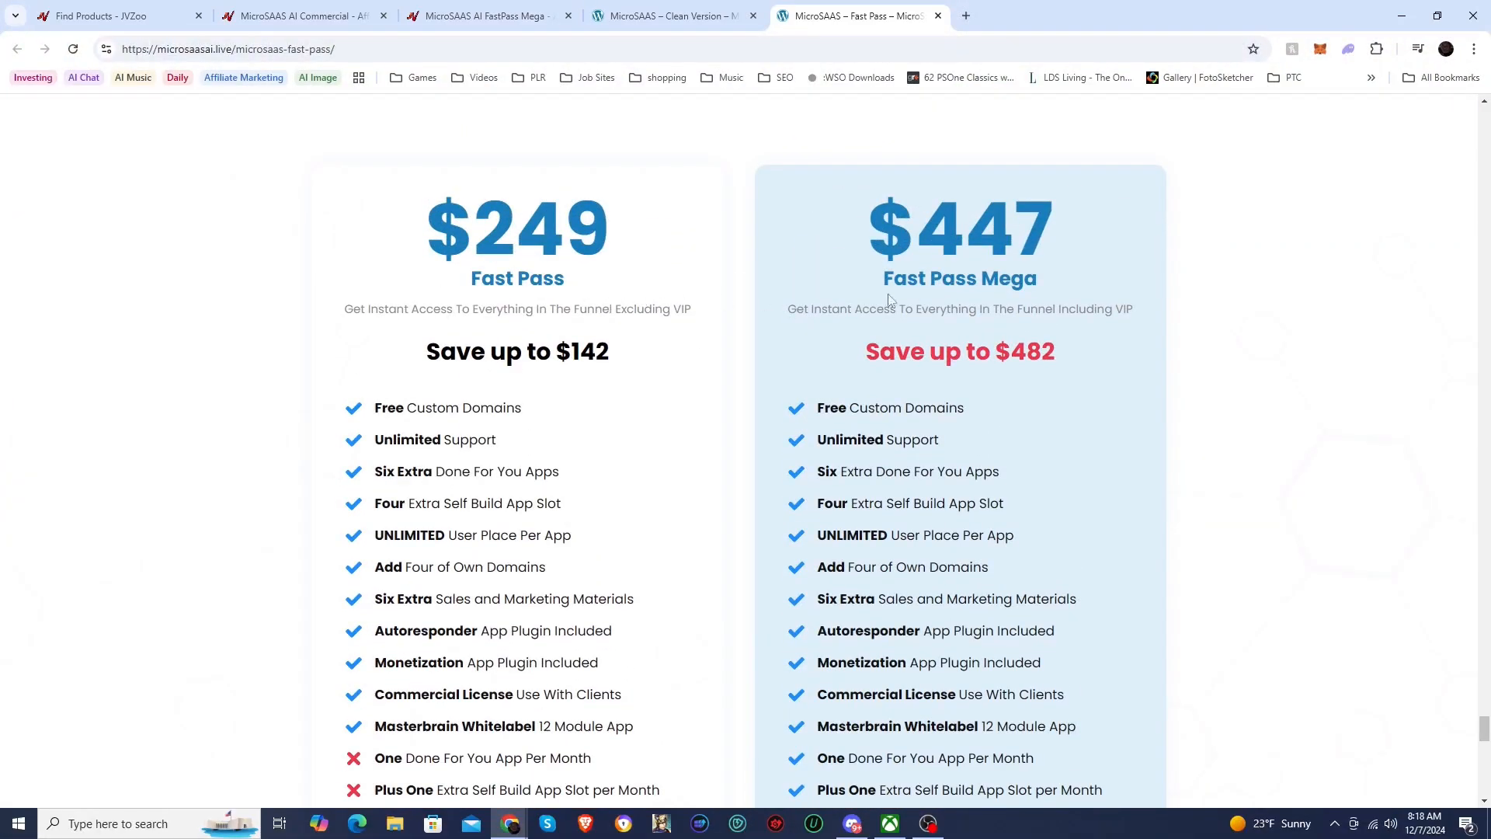
scroll(632, 342, "down", 2)
scroll(623, 330, "up", 1)
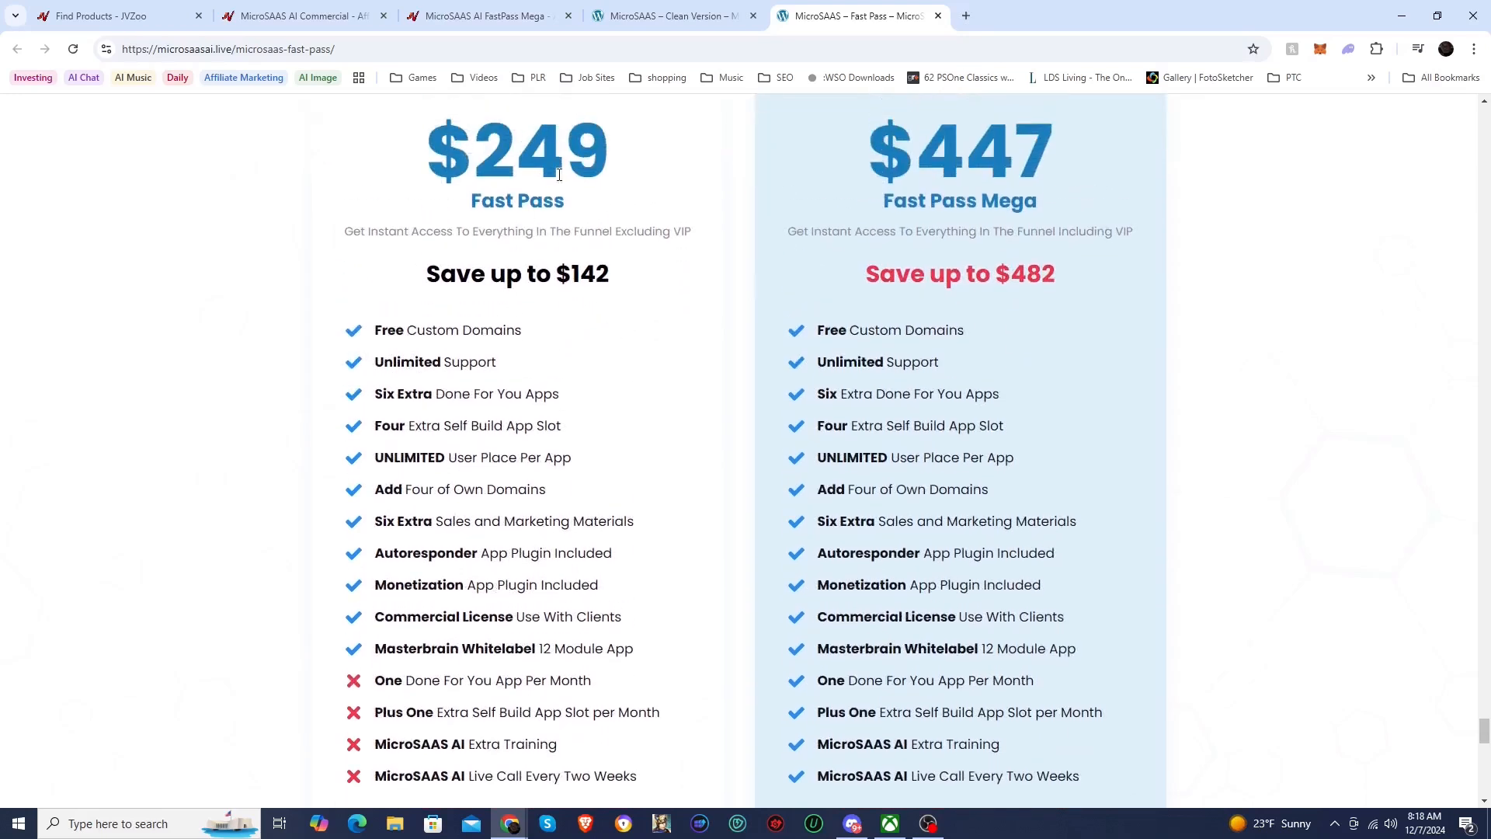
scroll(567, 341, "down", 1)
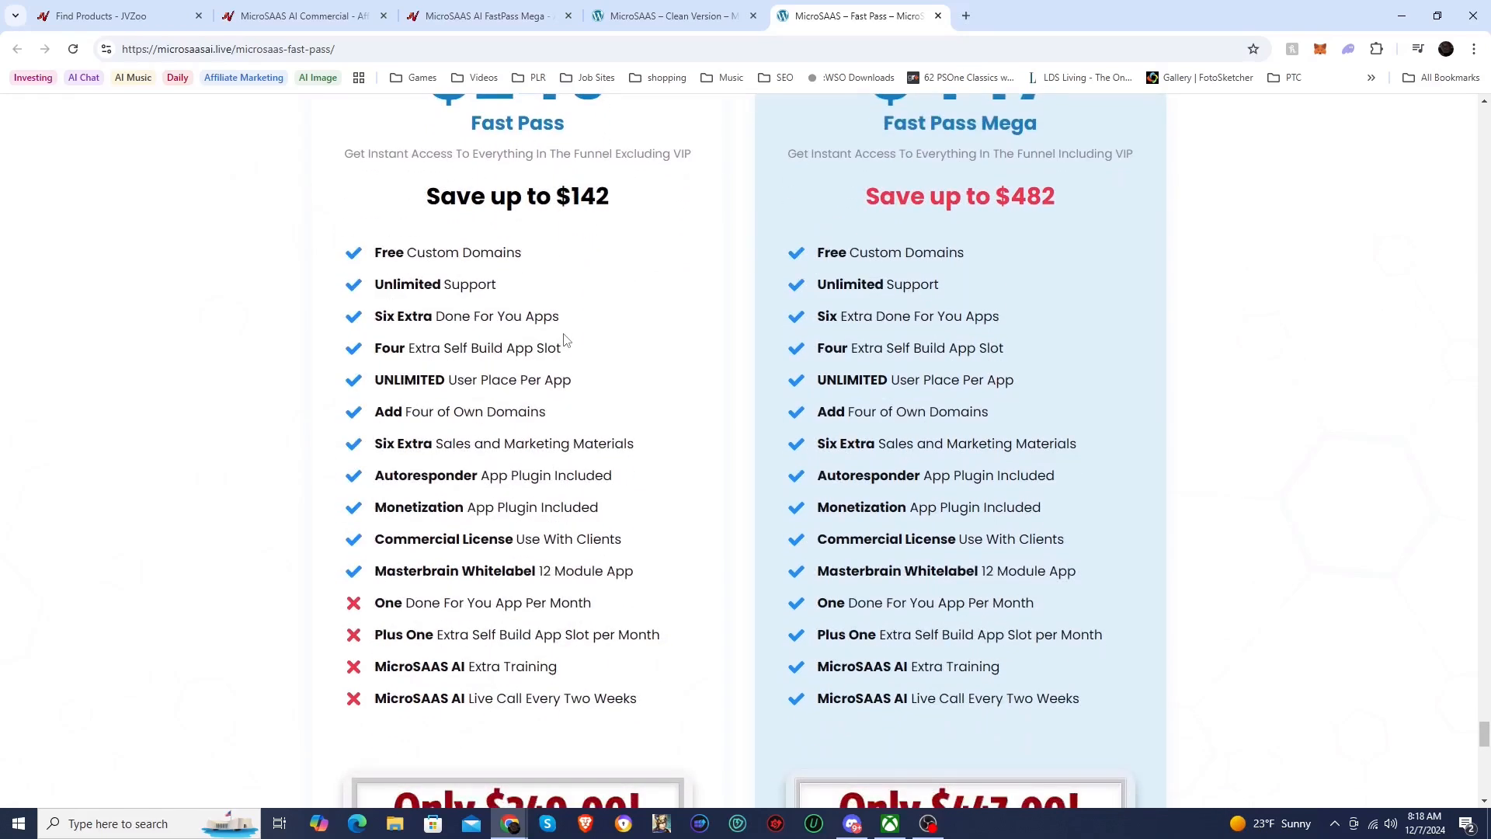
scroll(576, 195, "up", 1)
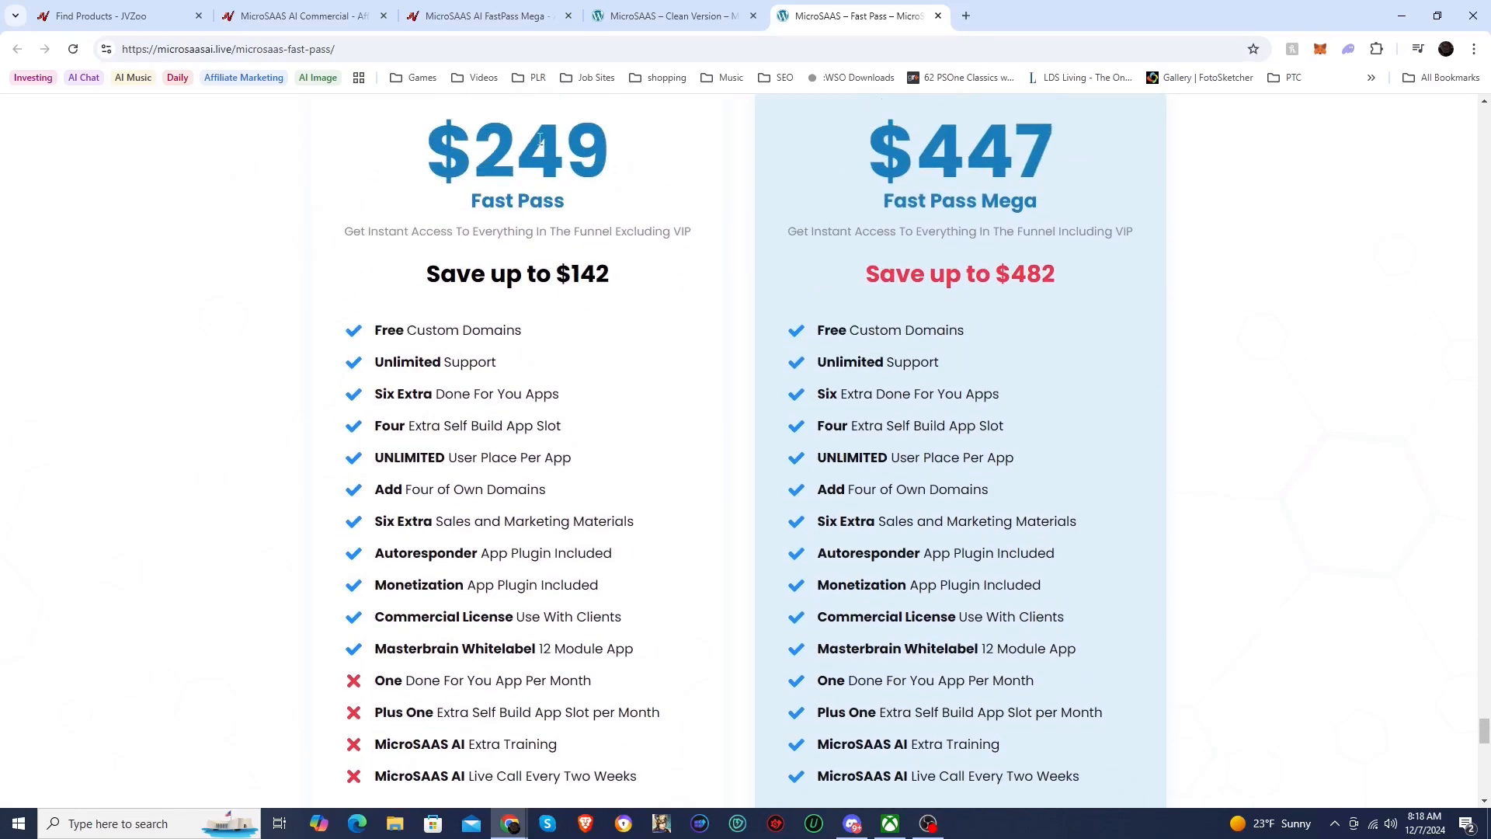
left_click_drag(468, 153, 393, 186)
left_click(393, 186)
Step: Examine the Fast Pass feature list, highlighting the six extra done-for-you apps and the Masterbrain Whitelabel item
scroll(512, 384, "down", 2)
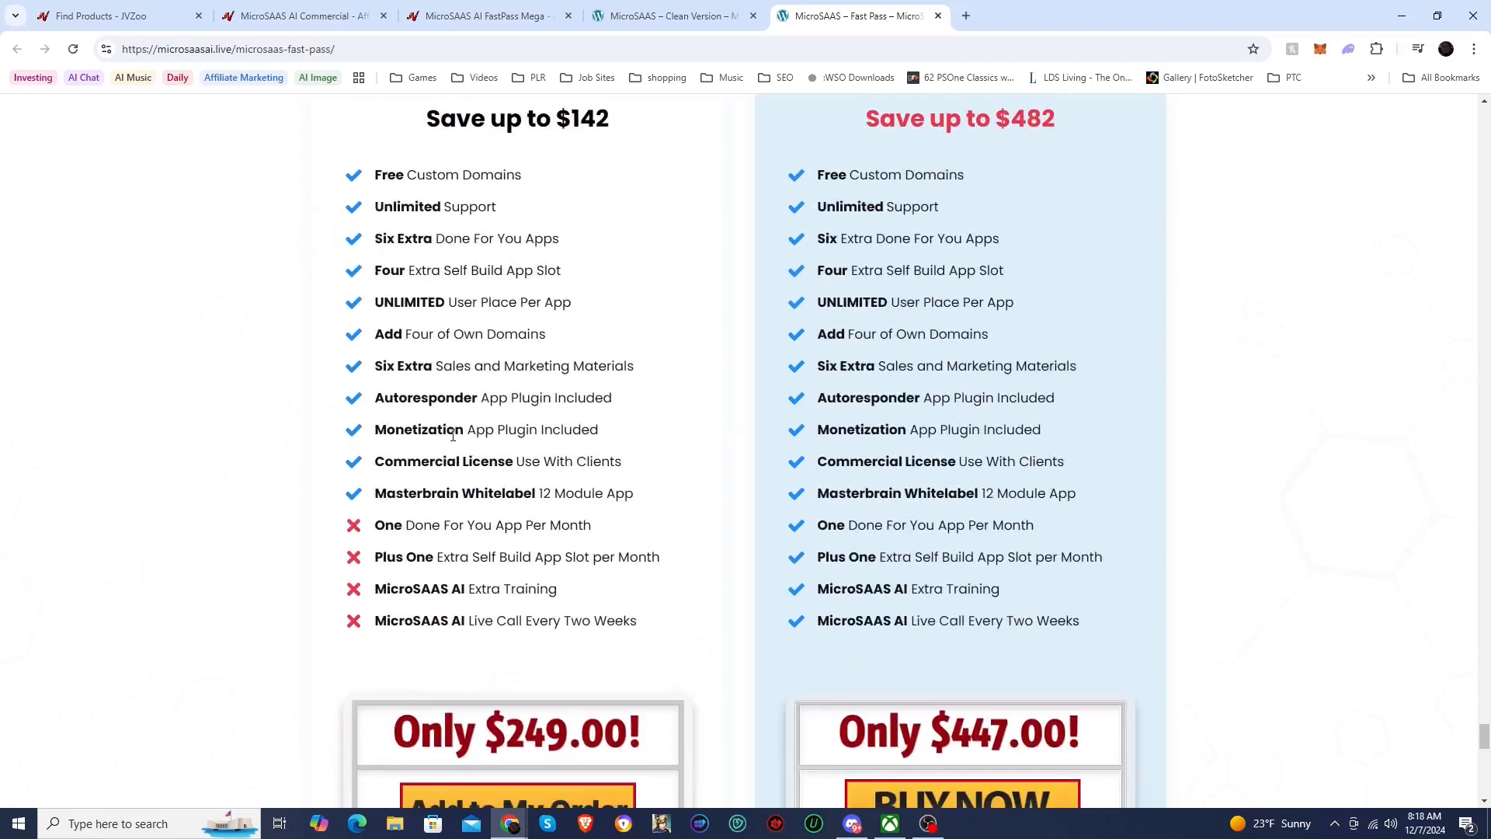
left_click_drag(379, 233, 521, 237)
left_click(585, 247)
left_click_drag(395, 497, 559, 497)
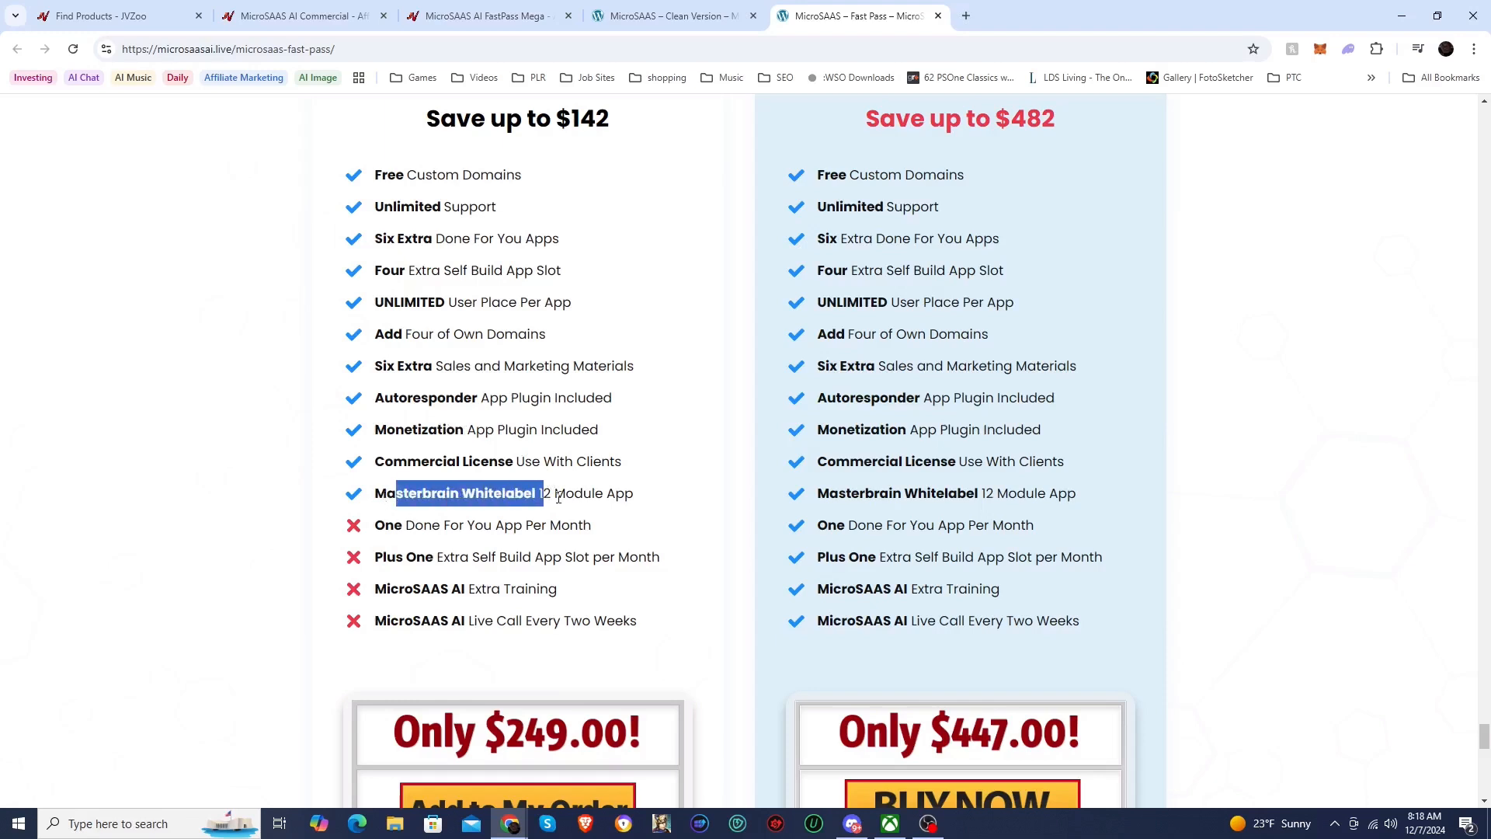
left_click(535, 494)
Step: Examine the Fast Pass Mega column and highlight its One Done For You App Per Month item
scroll(855, 375, "up", 4)
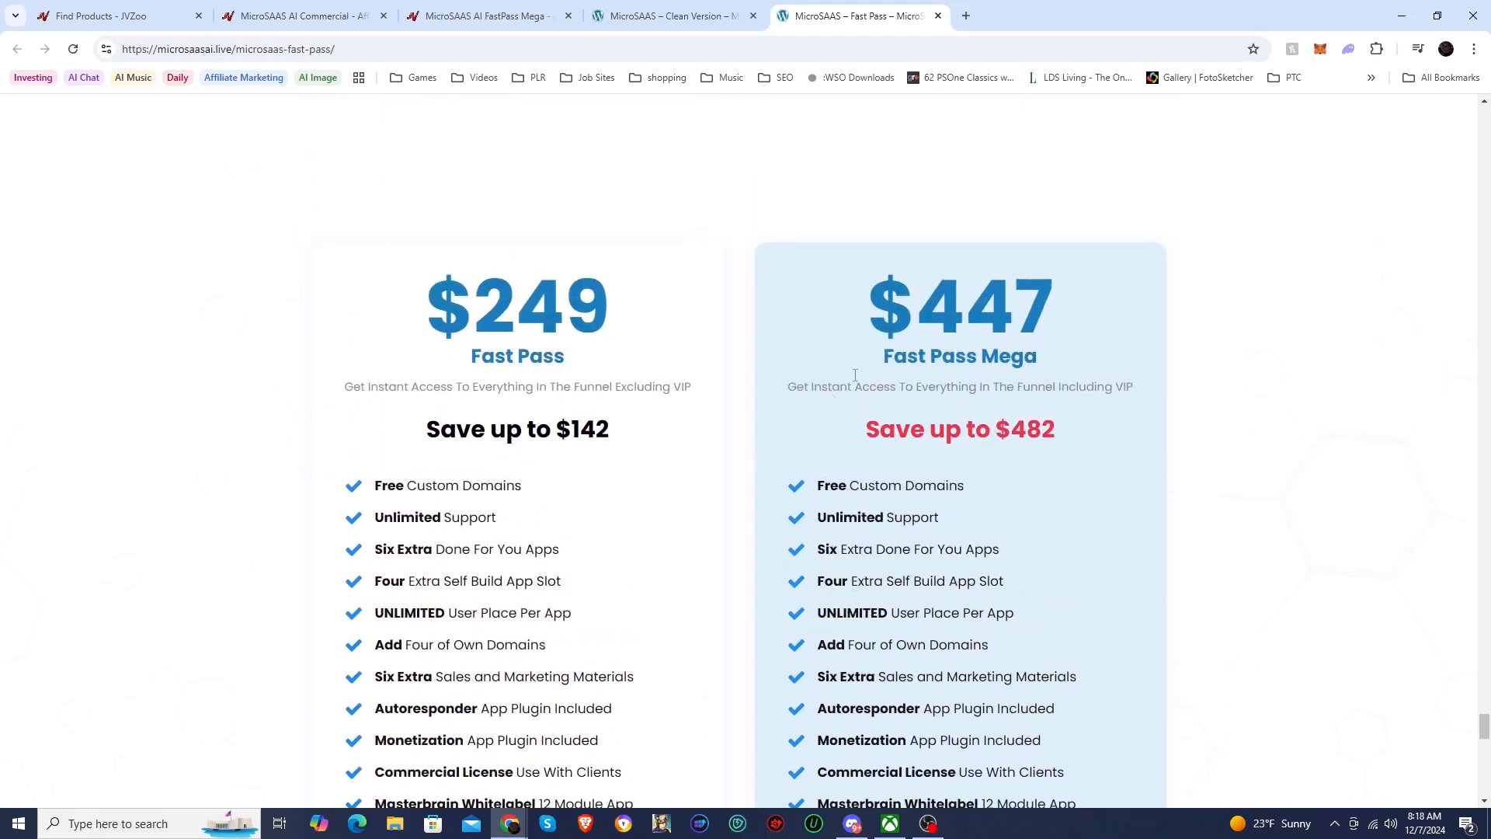
scroll(1006, 412, "down", 3)
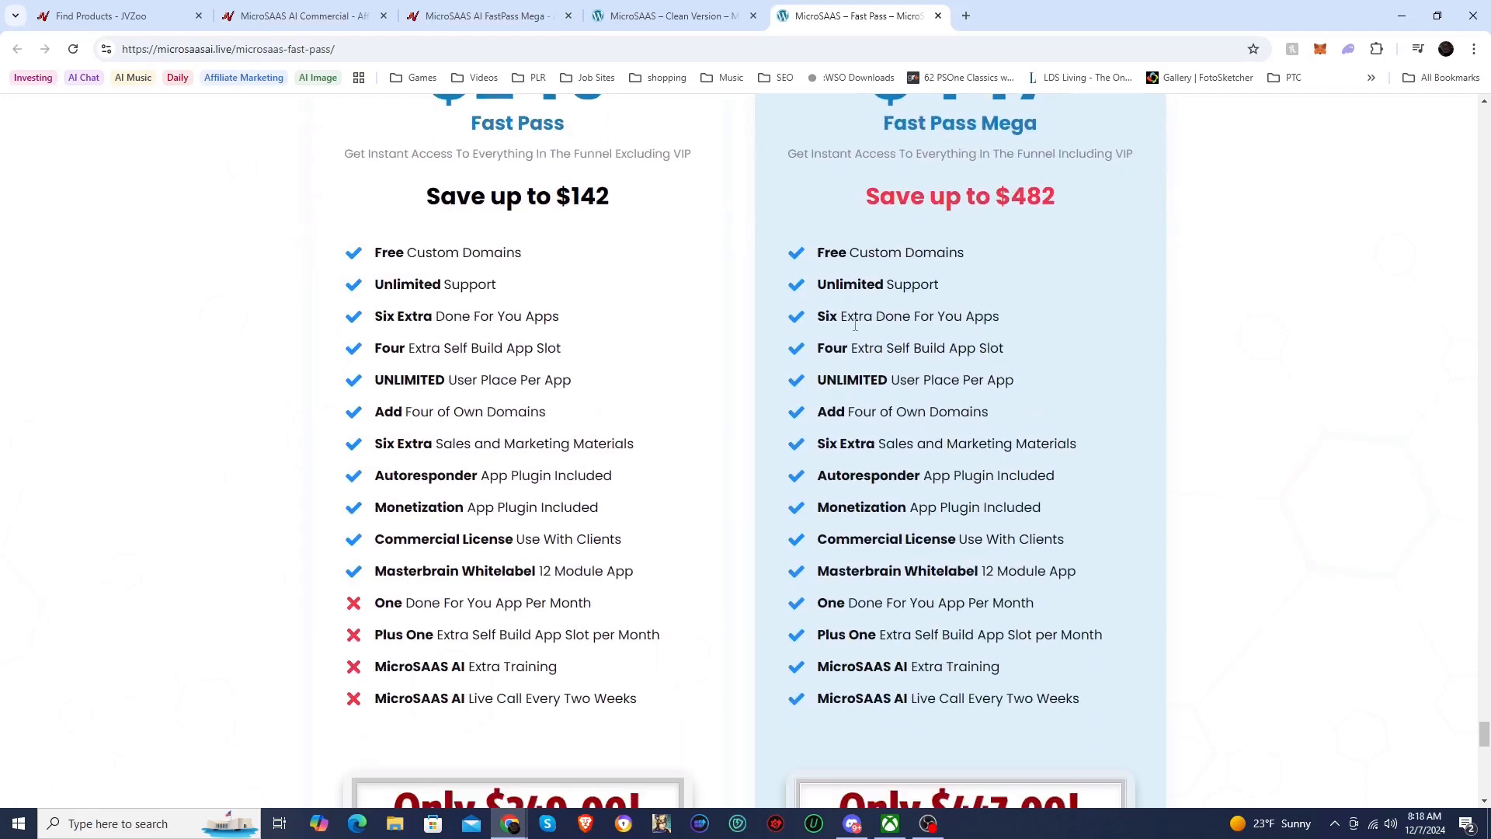
scroll(867, 498, "down", 1)
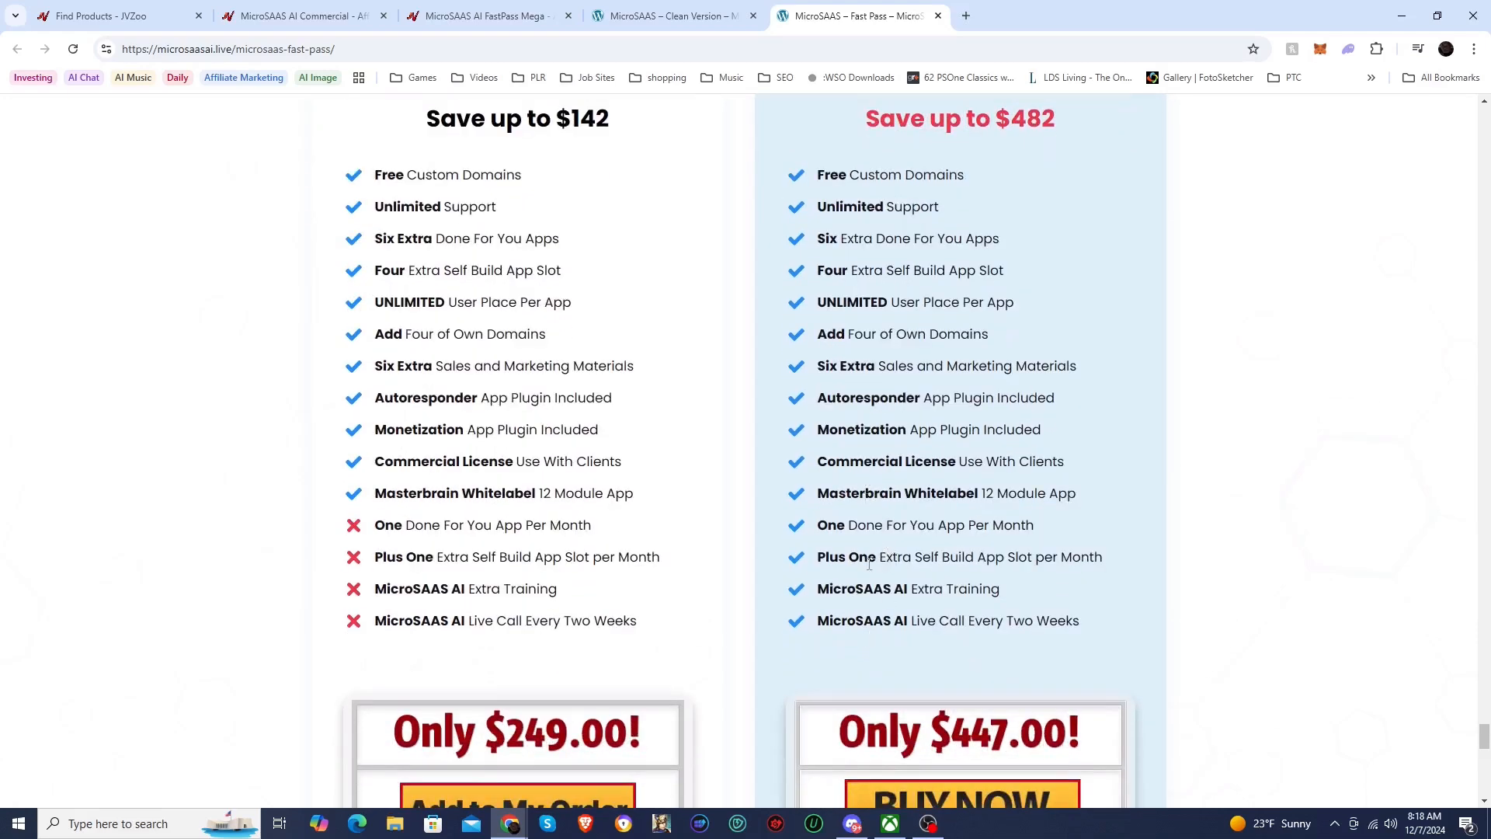
left_click_drag(825, 525, 1112, 528)
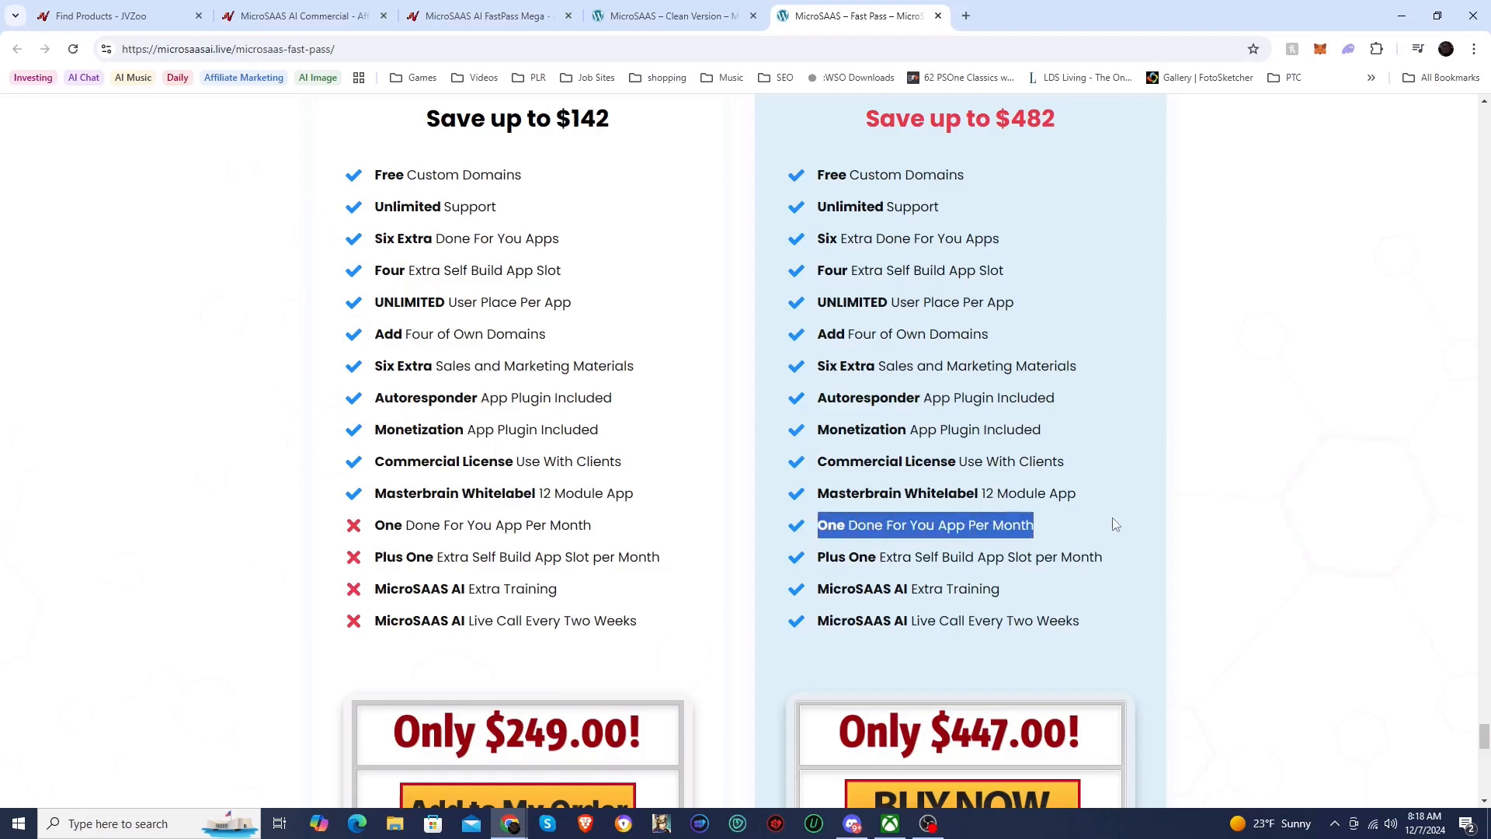
left_click(1058, 530)
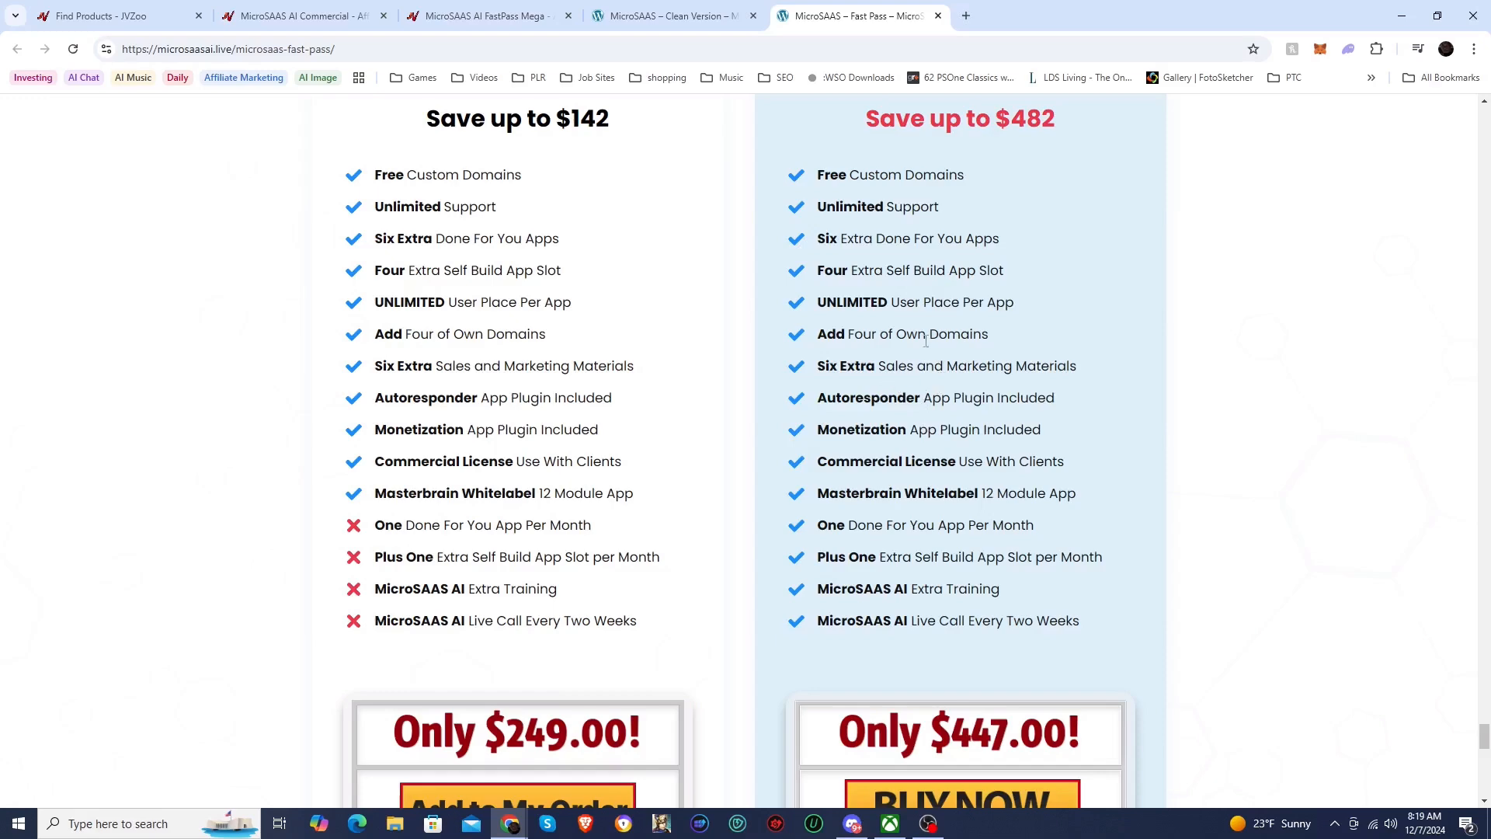
Step: Review both Fast Pass plans again, from their prices through the feature lists to the purchase options
scroll(910, 481, "up", 3)
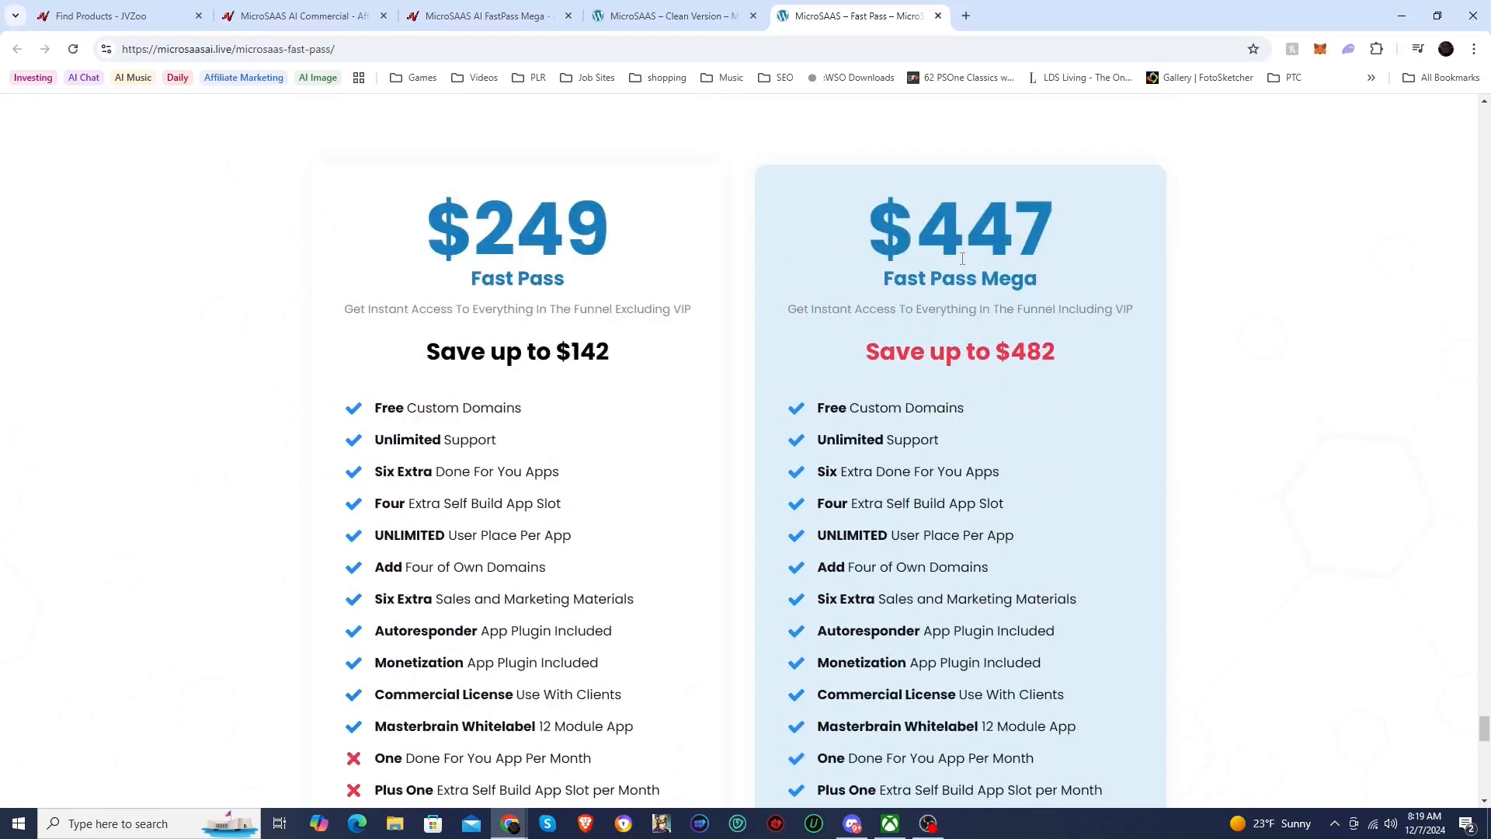
scroll(874, 474, "down", 3)
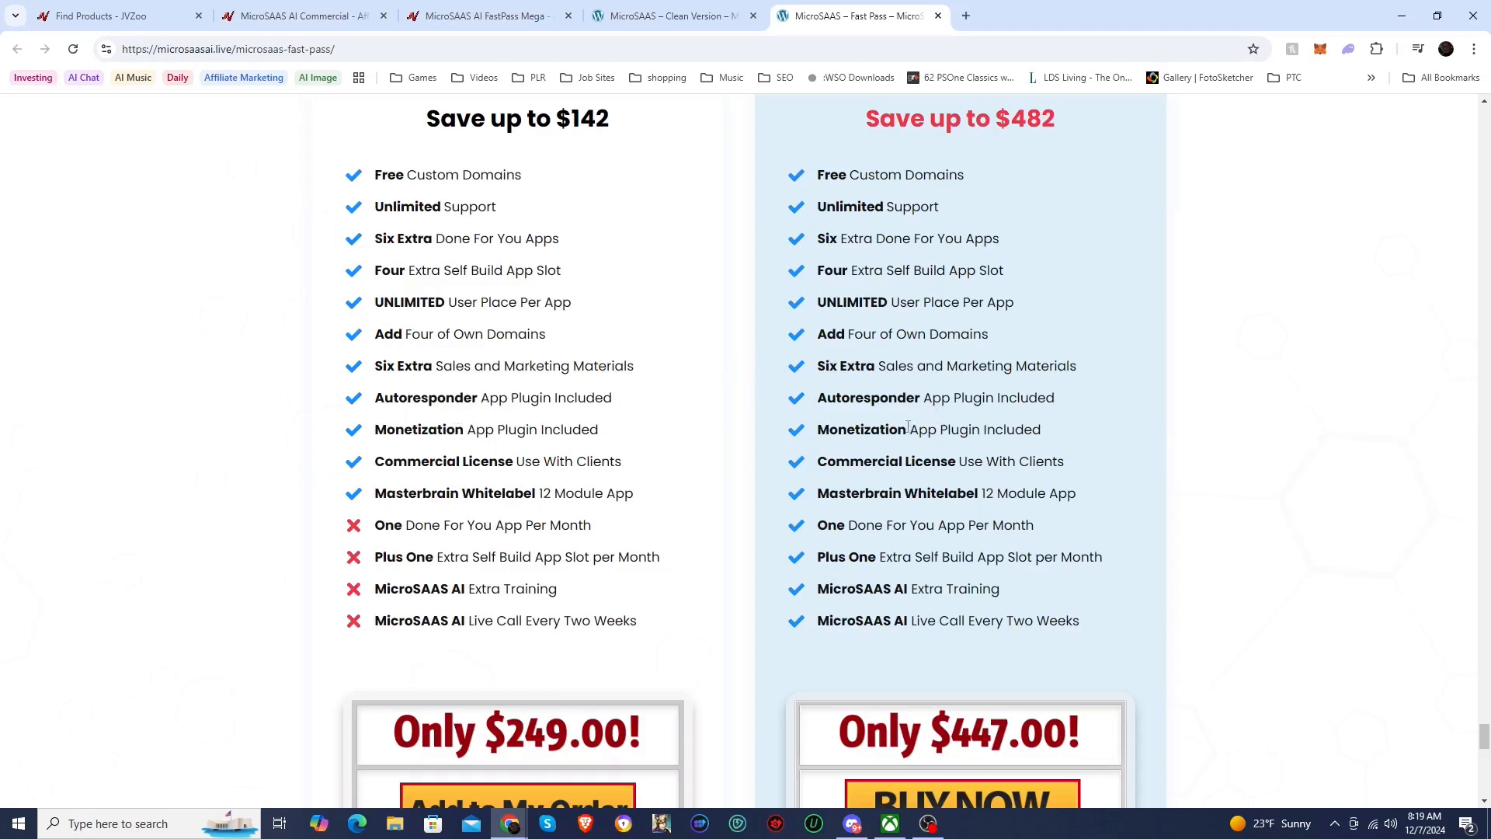
scroll(903, 457, "up", 1)
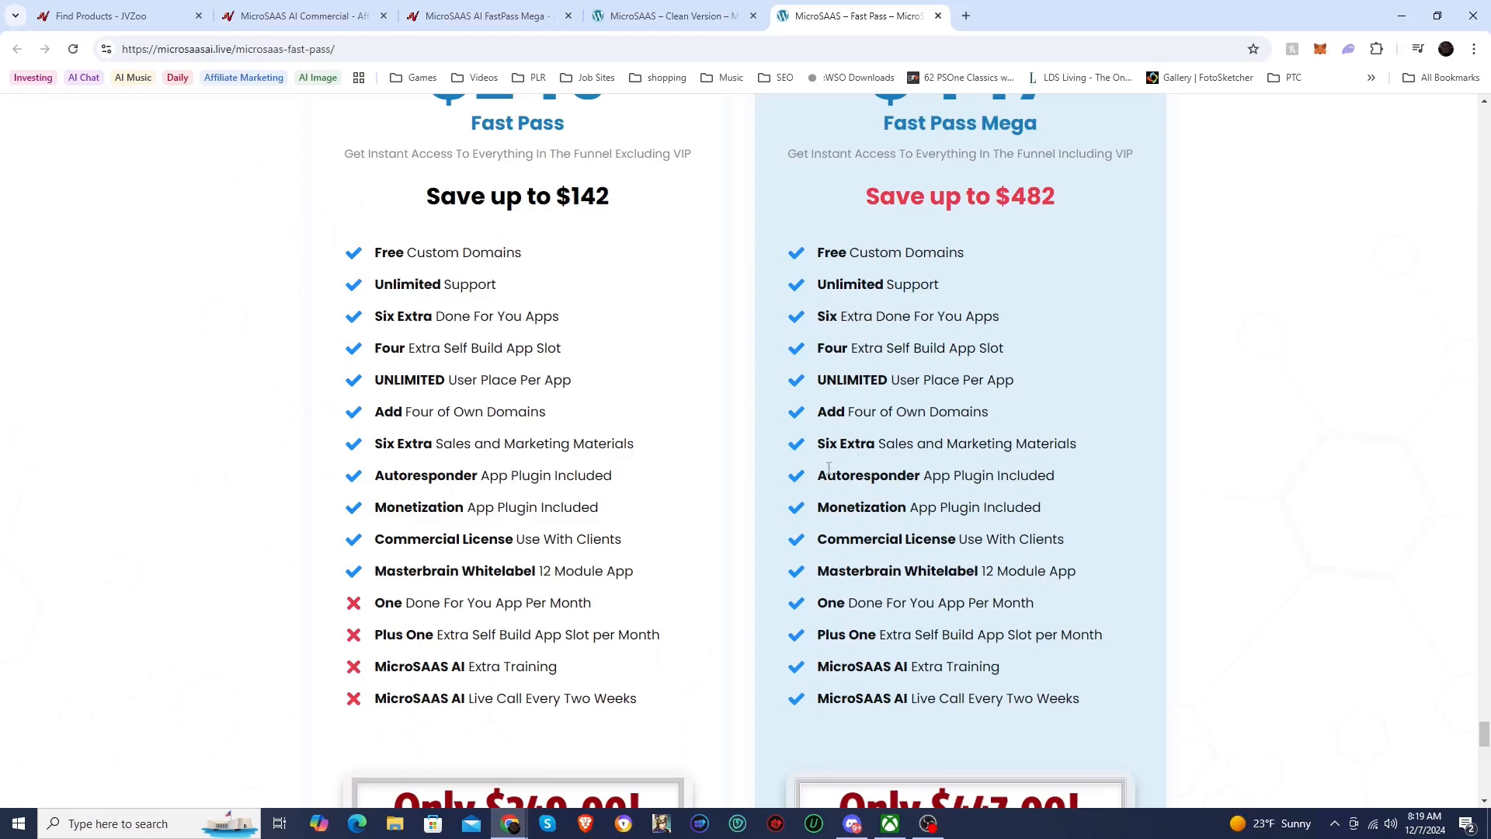
scroll(829, 468, "down", 6)
scroll(709, 503, "up", 1)
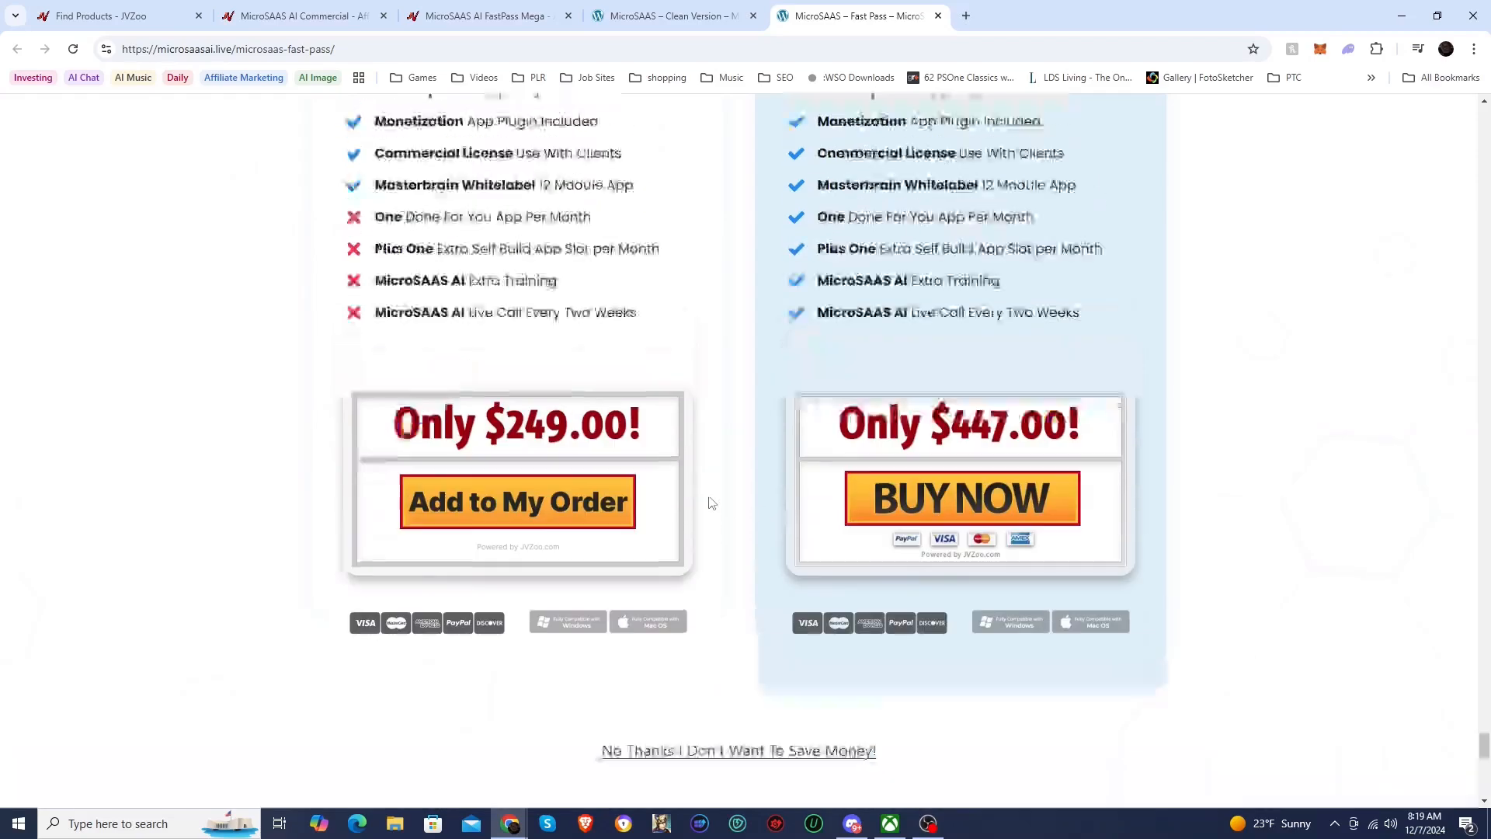
scroll(709, 503, "up", 9)
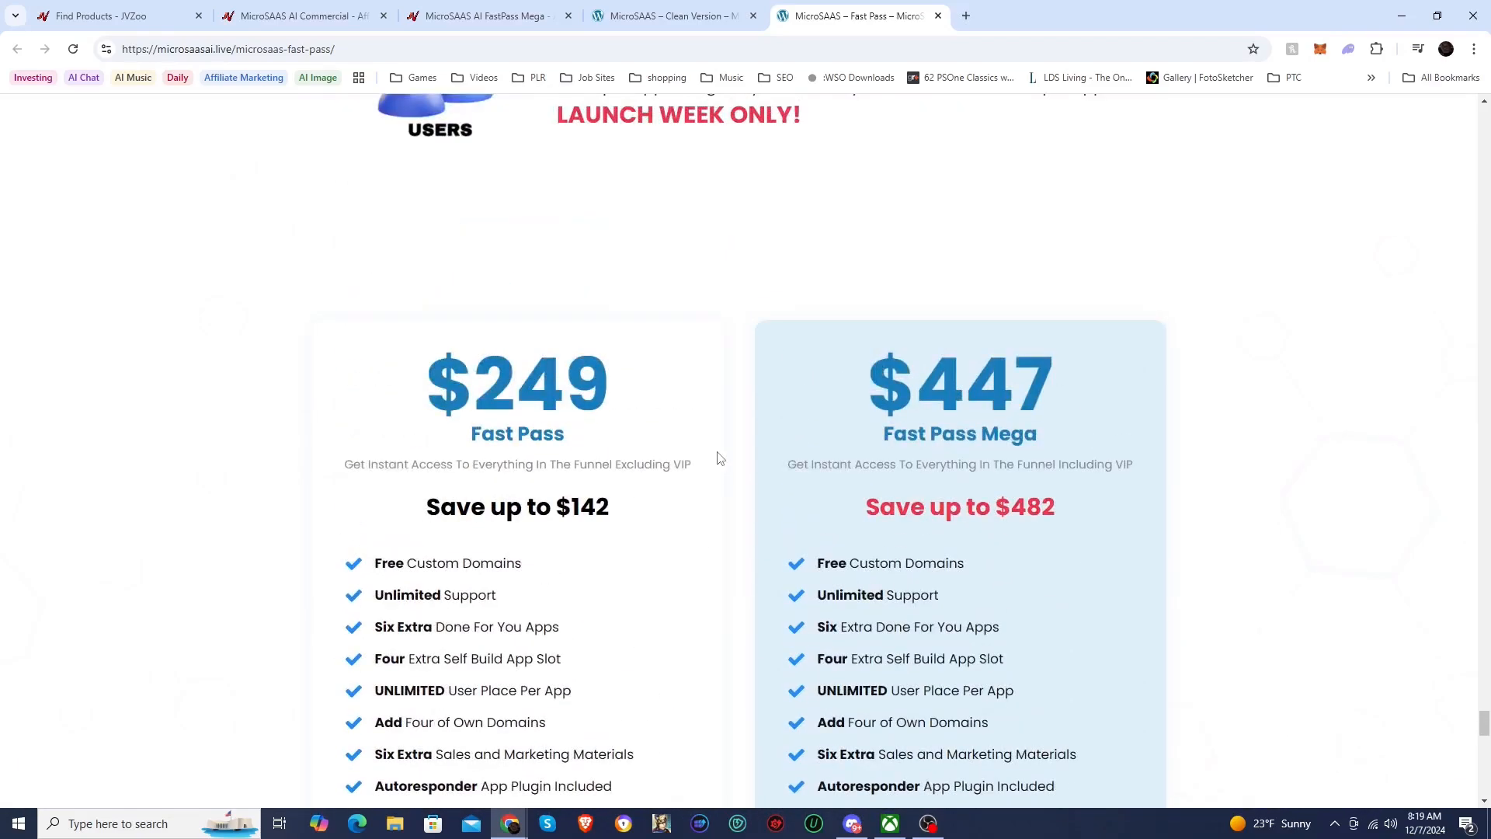
scroll(717, 459, "down", 3)
scroll(672, 485, "down", 3)
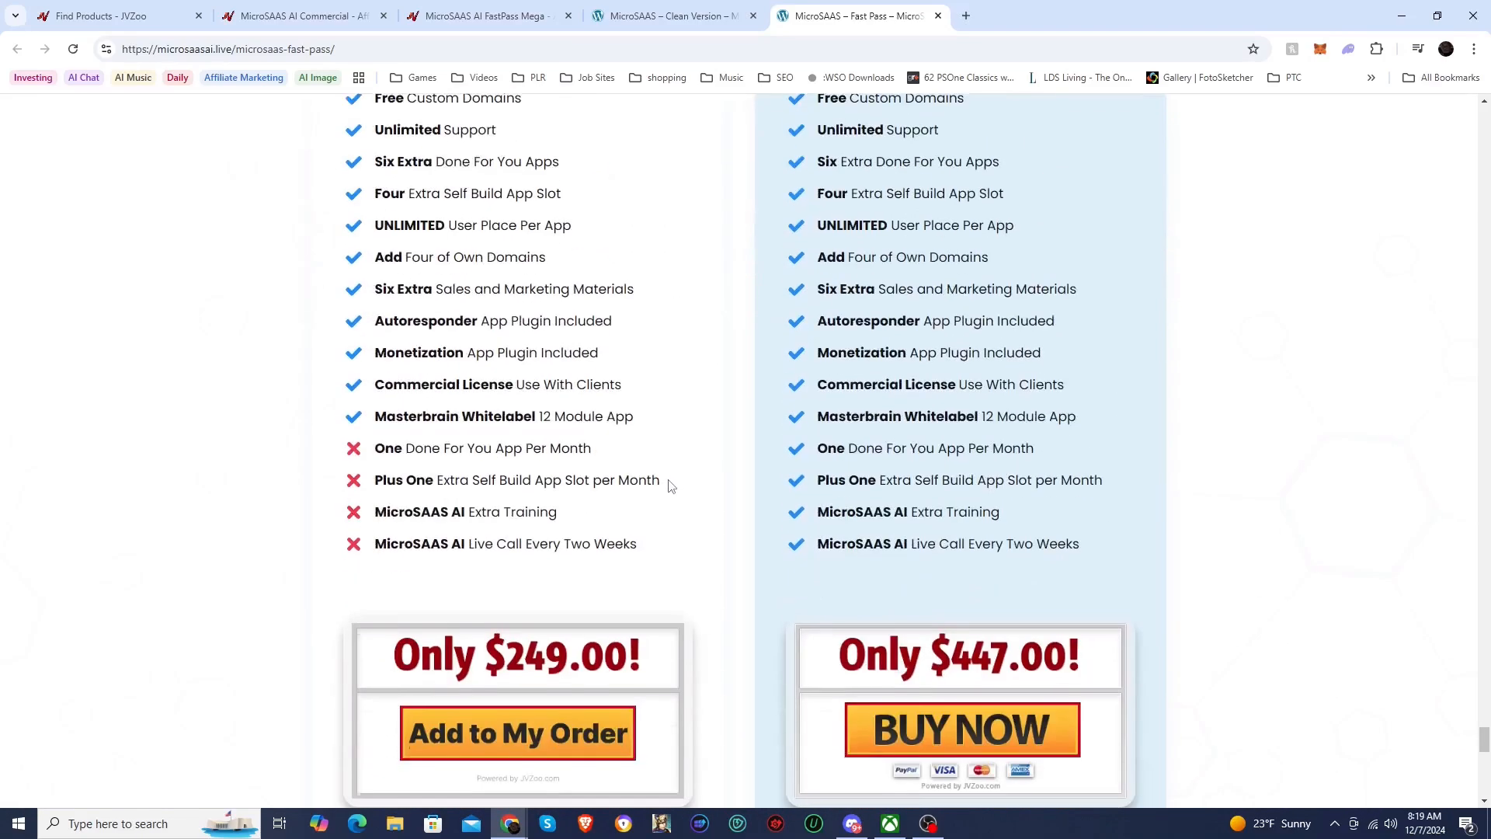
Step: Review the Fast Pass page's funnel recap, Master Brain AI bonus and launch-week unlimited users offer above the pricing columns
scroll(629, 483, "down", 4)
scroll(702, 552, "up", 11)
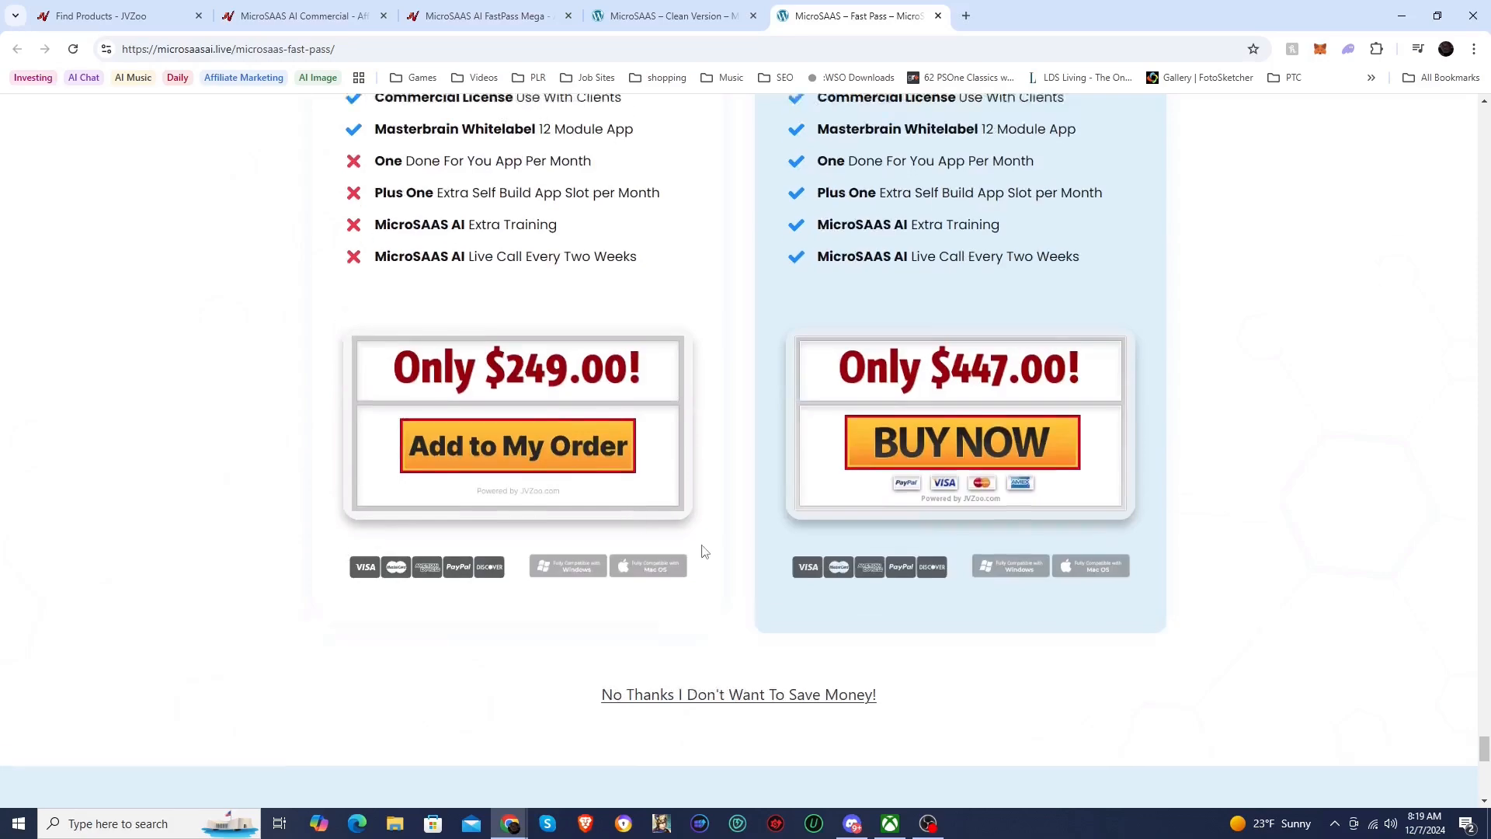
scroll(704, 550, "up", 18)
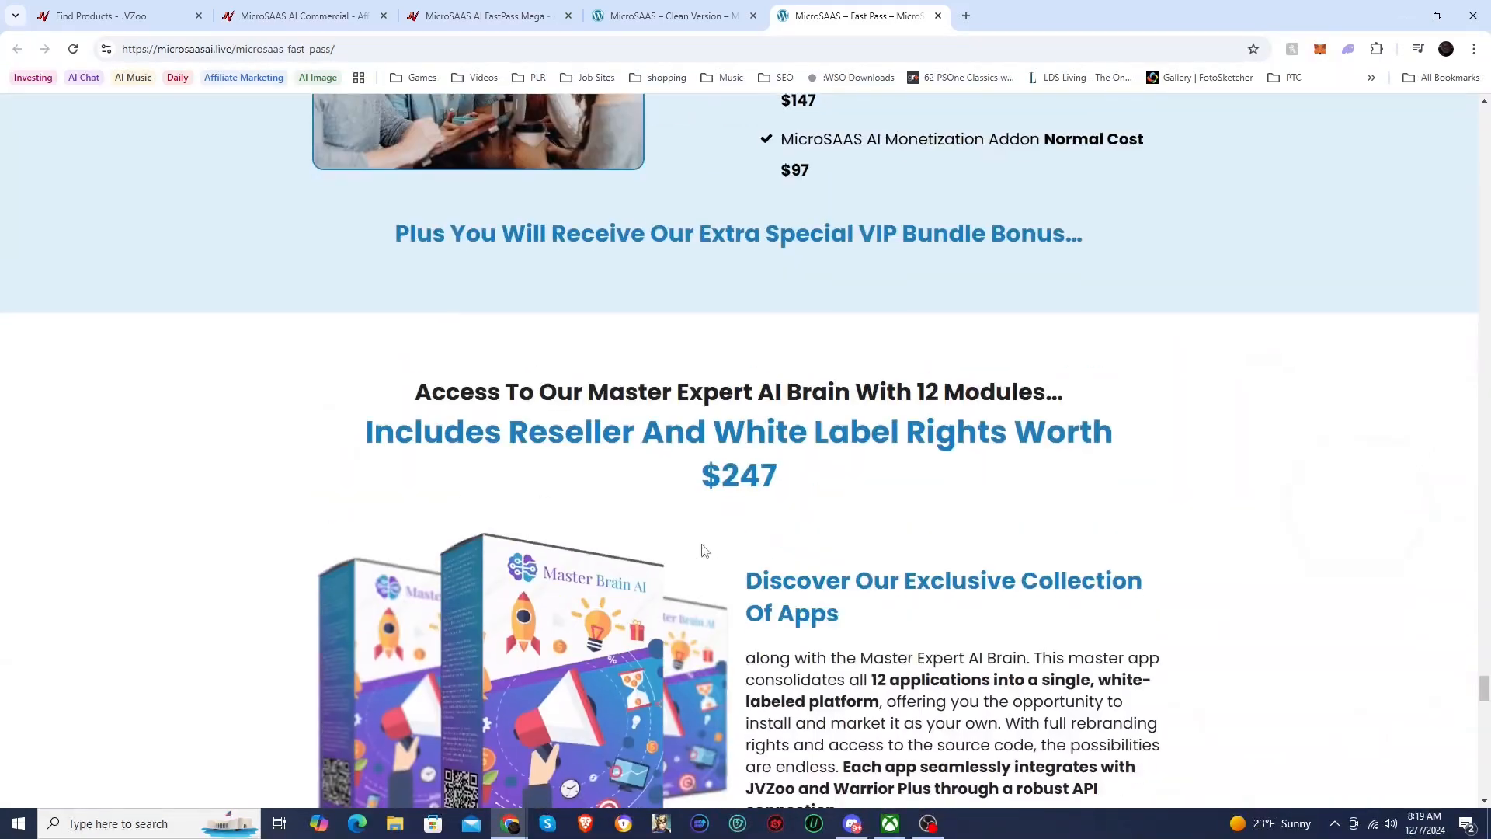
scroll(701, 550, "up", 12)
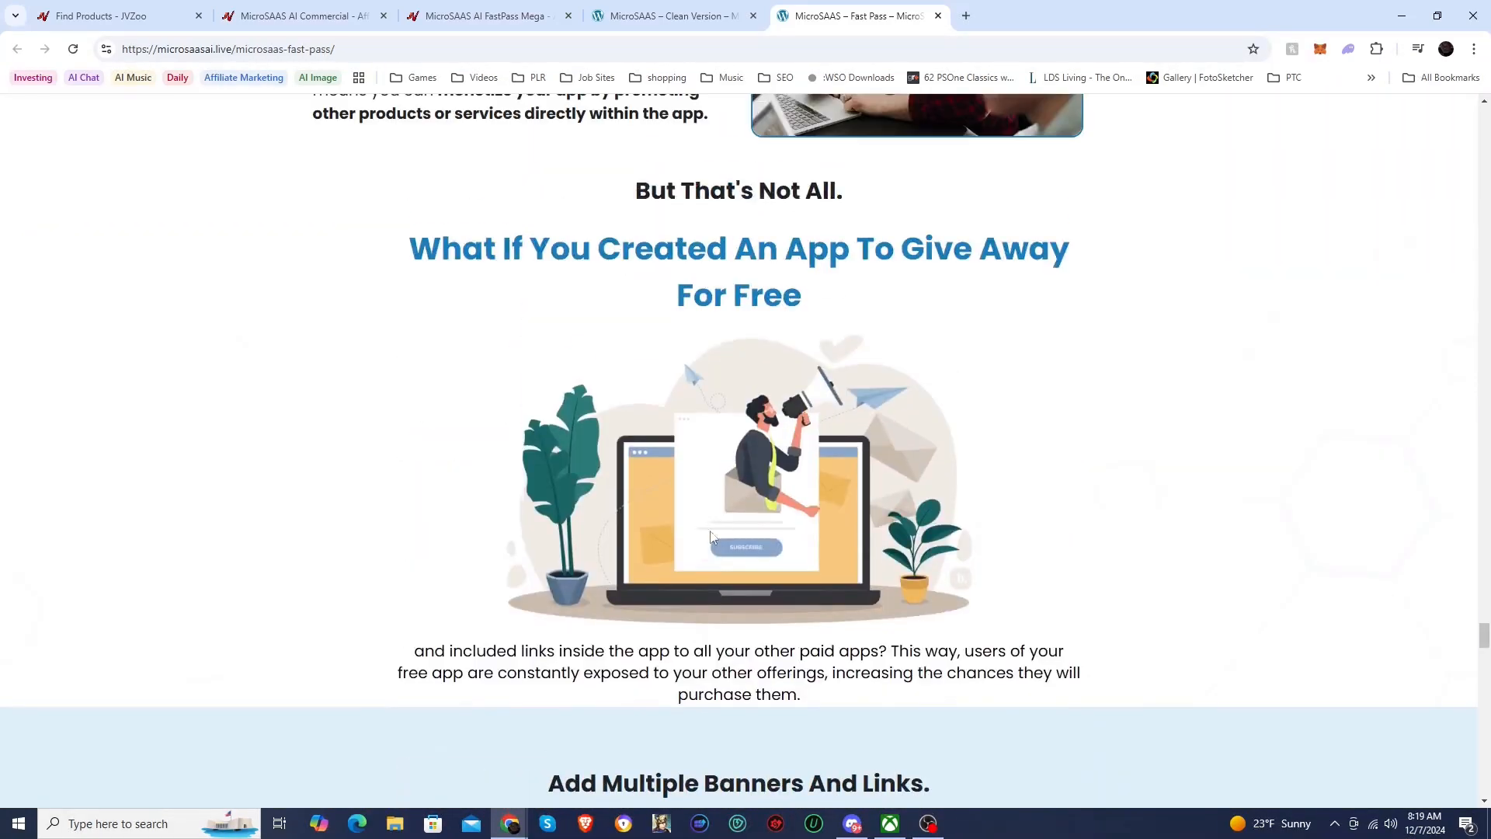
scroll(801, 518, "down", 20)
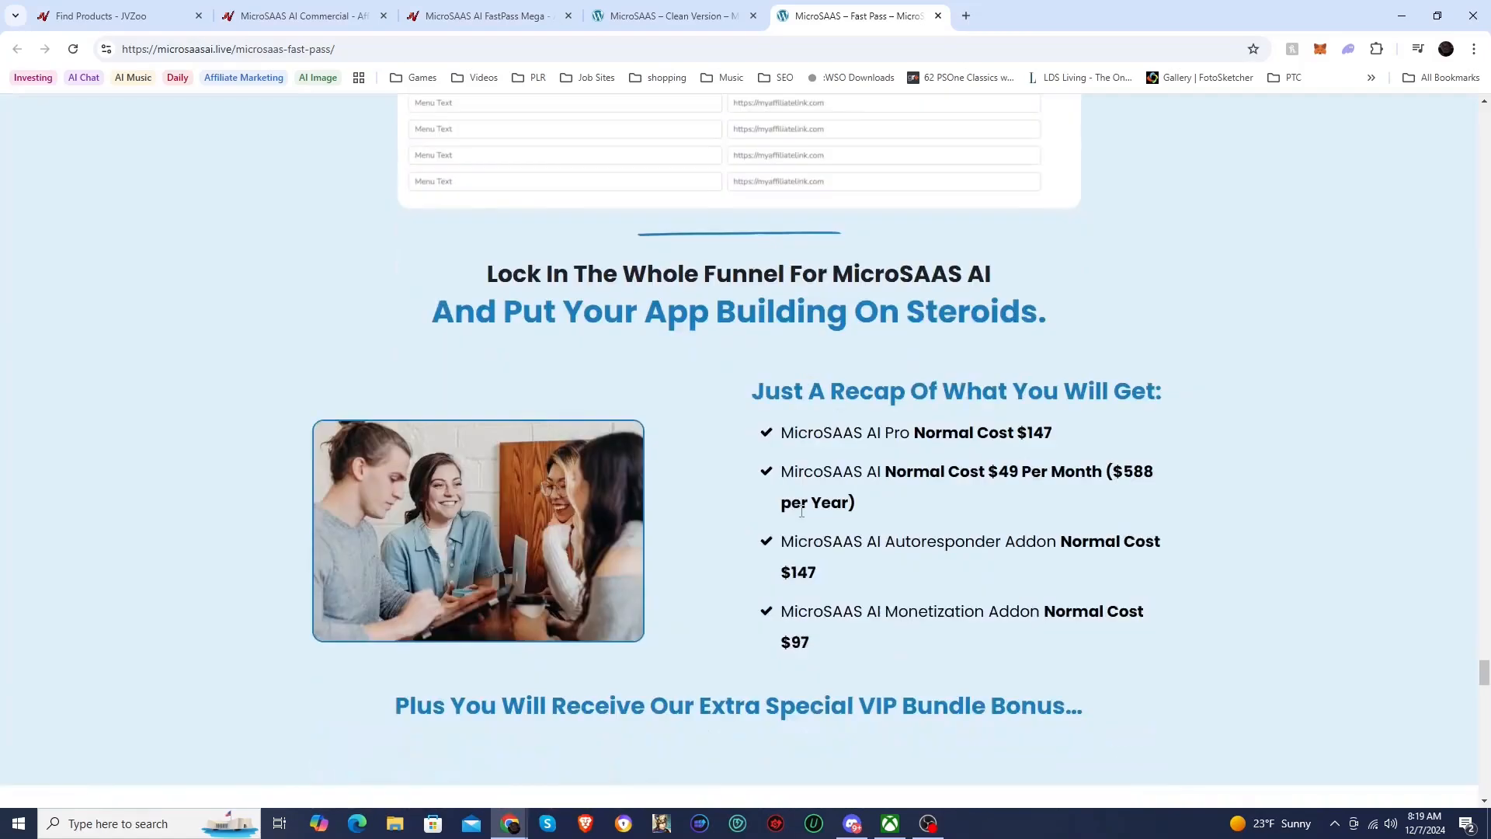
scroll(802, 512, "down", 16)
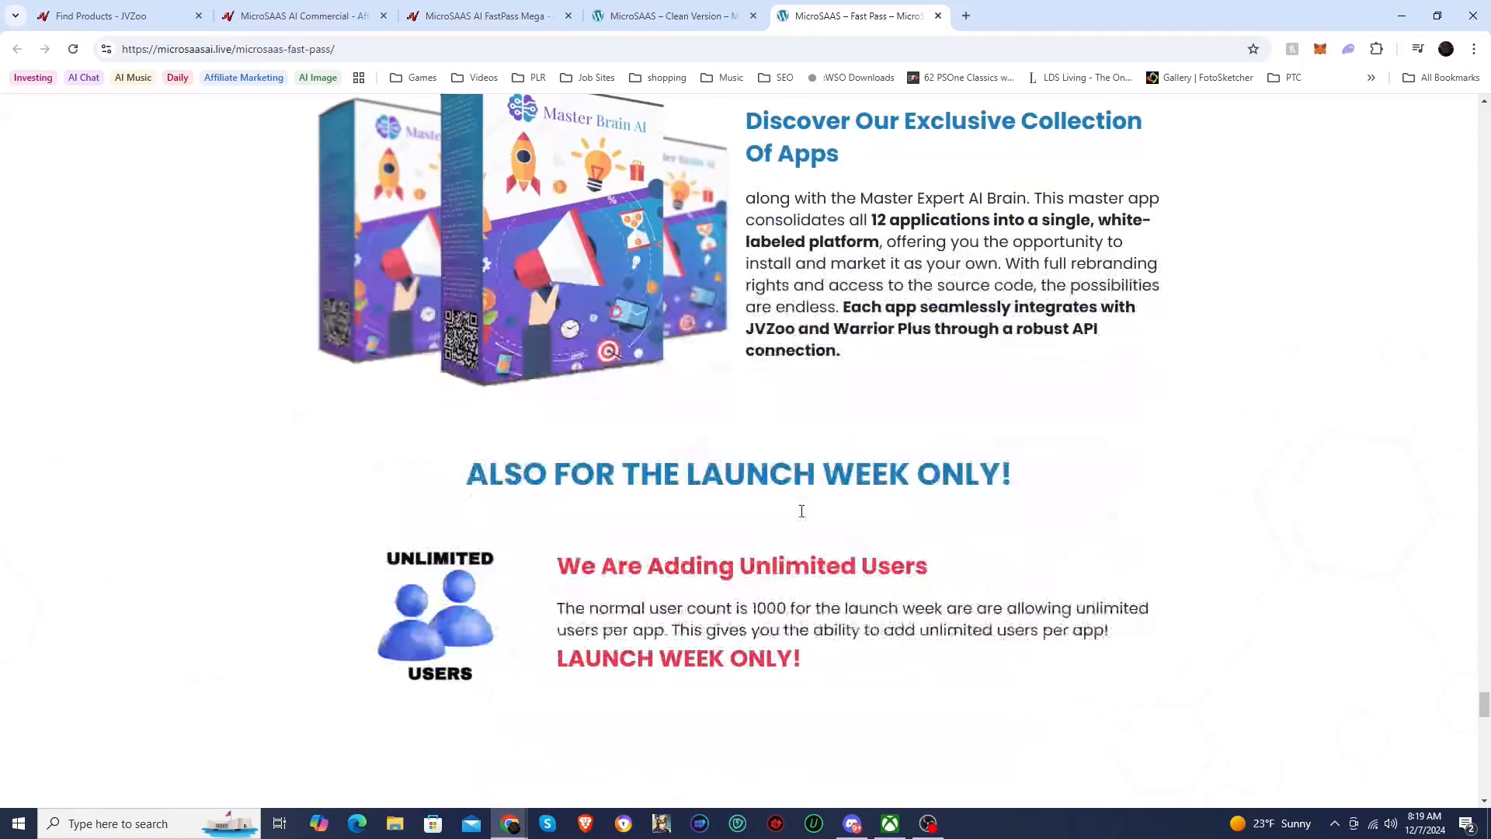
scroll(800, 518, "up", 2)
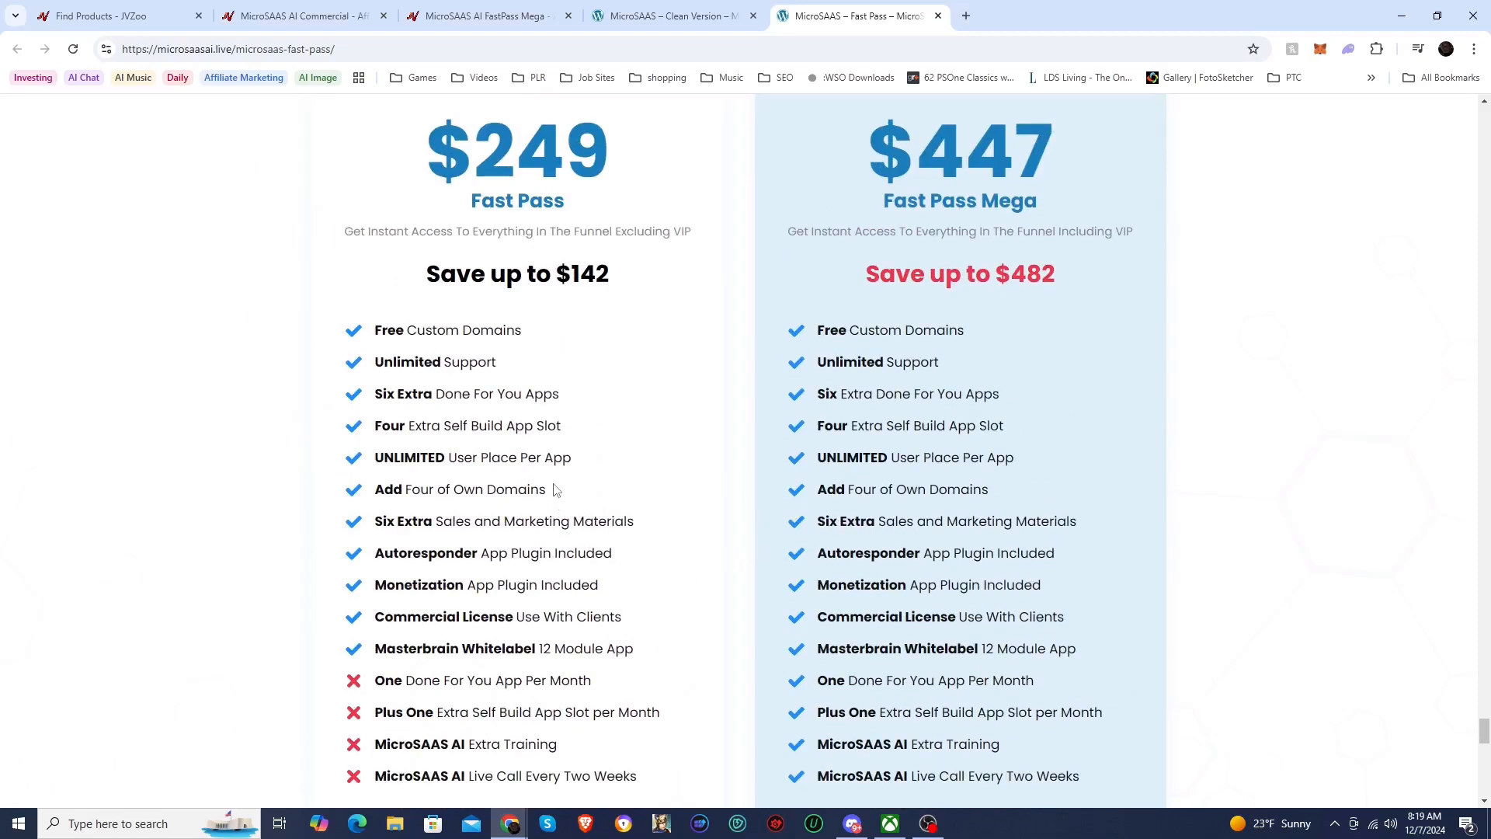
Step: Compare the Fast Pass and Fast Pass Mega feature lists, savings and order options once more
scroll(575, 508, "down", 1)
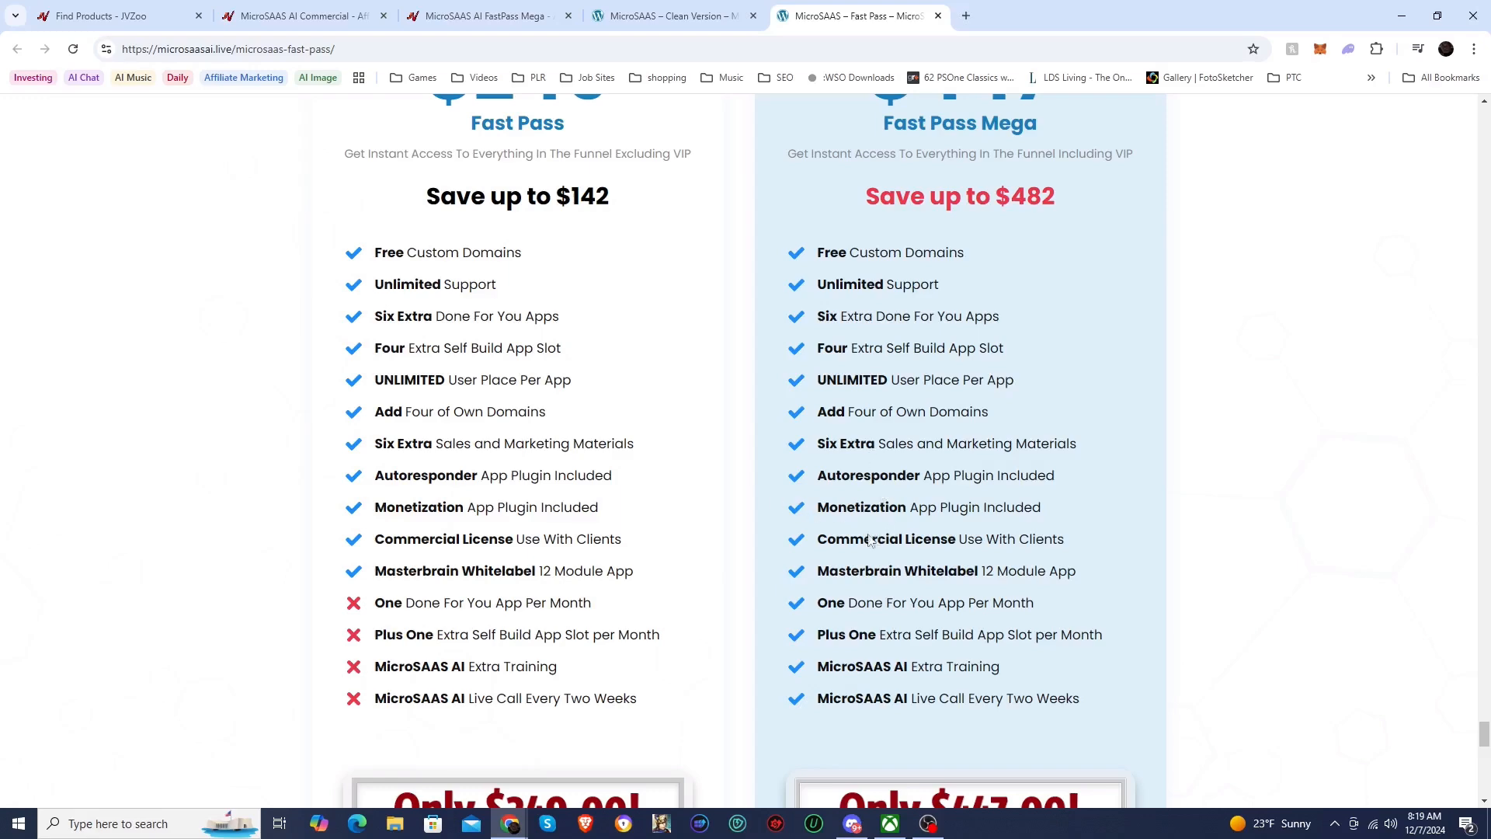
scroll(729, 566, "down", 2)
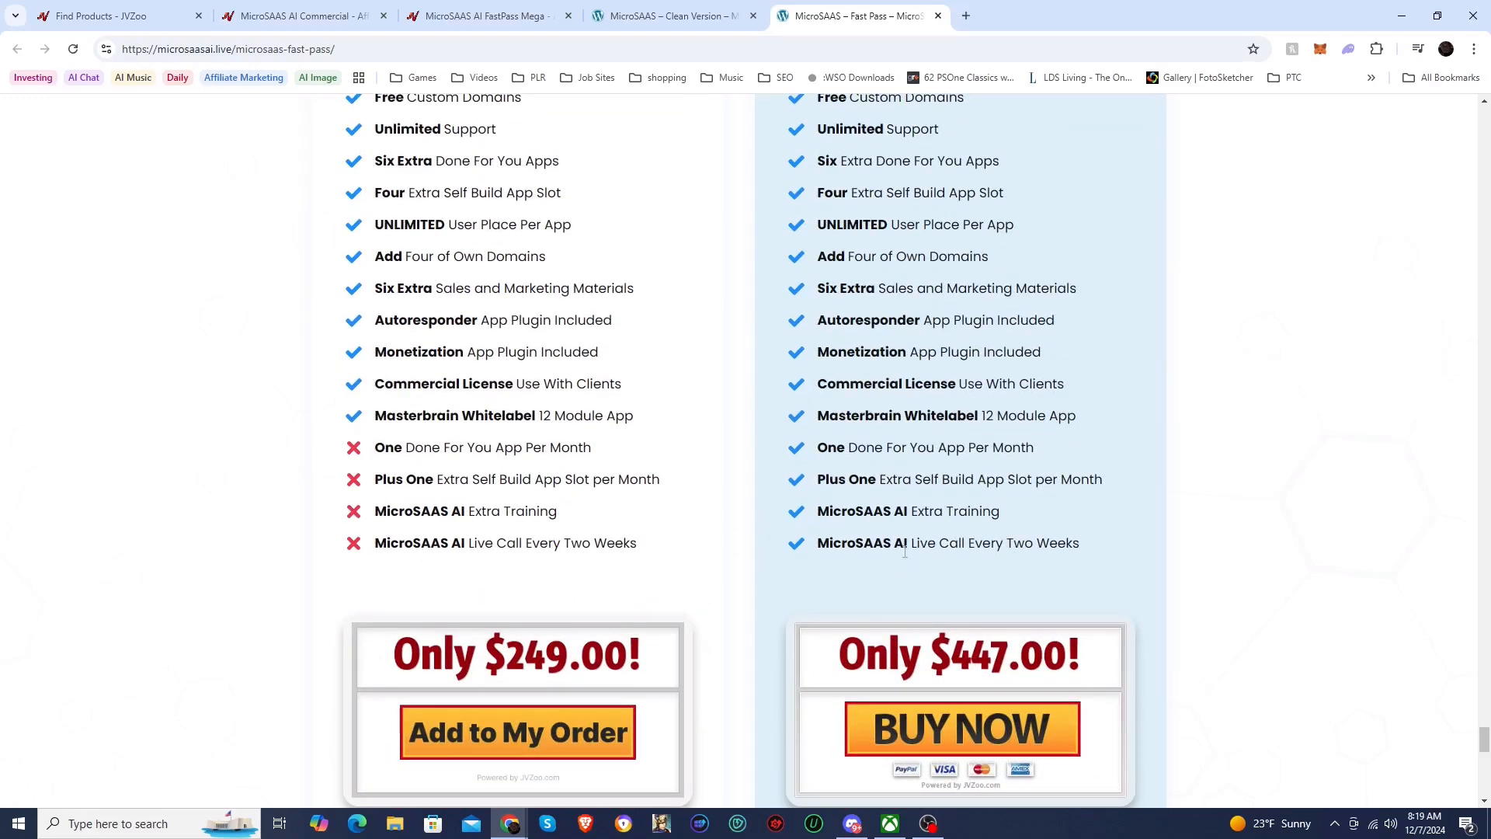
scroll(702, 593, "down", 3)
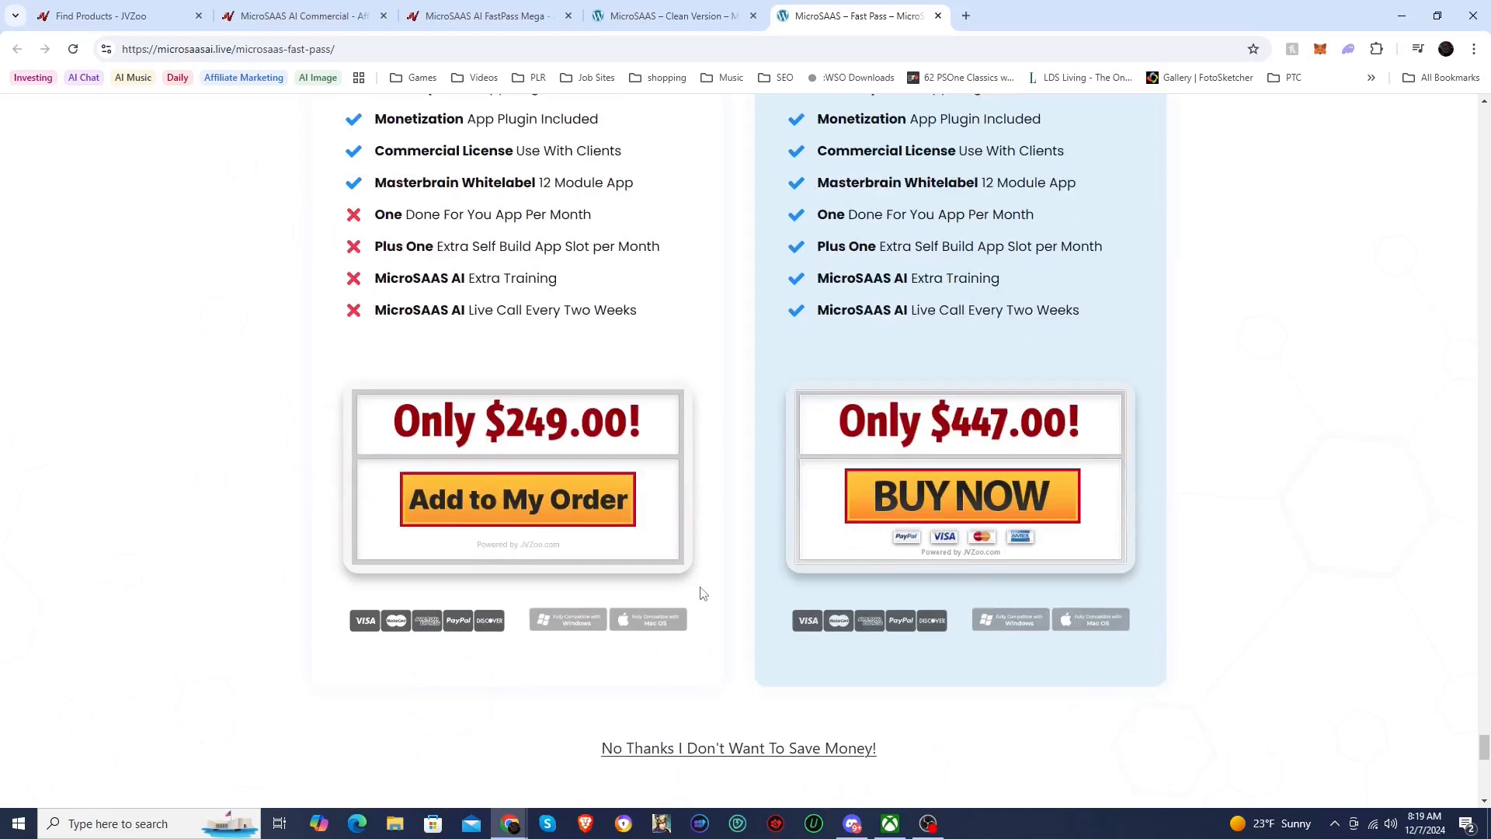
scroll(721, 593, "down", 1)
scroll(720, 594, "up", 3)
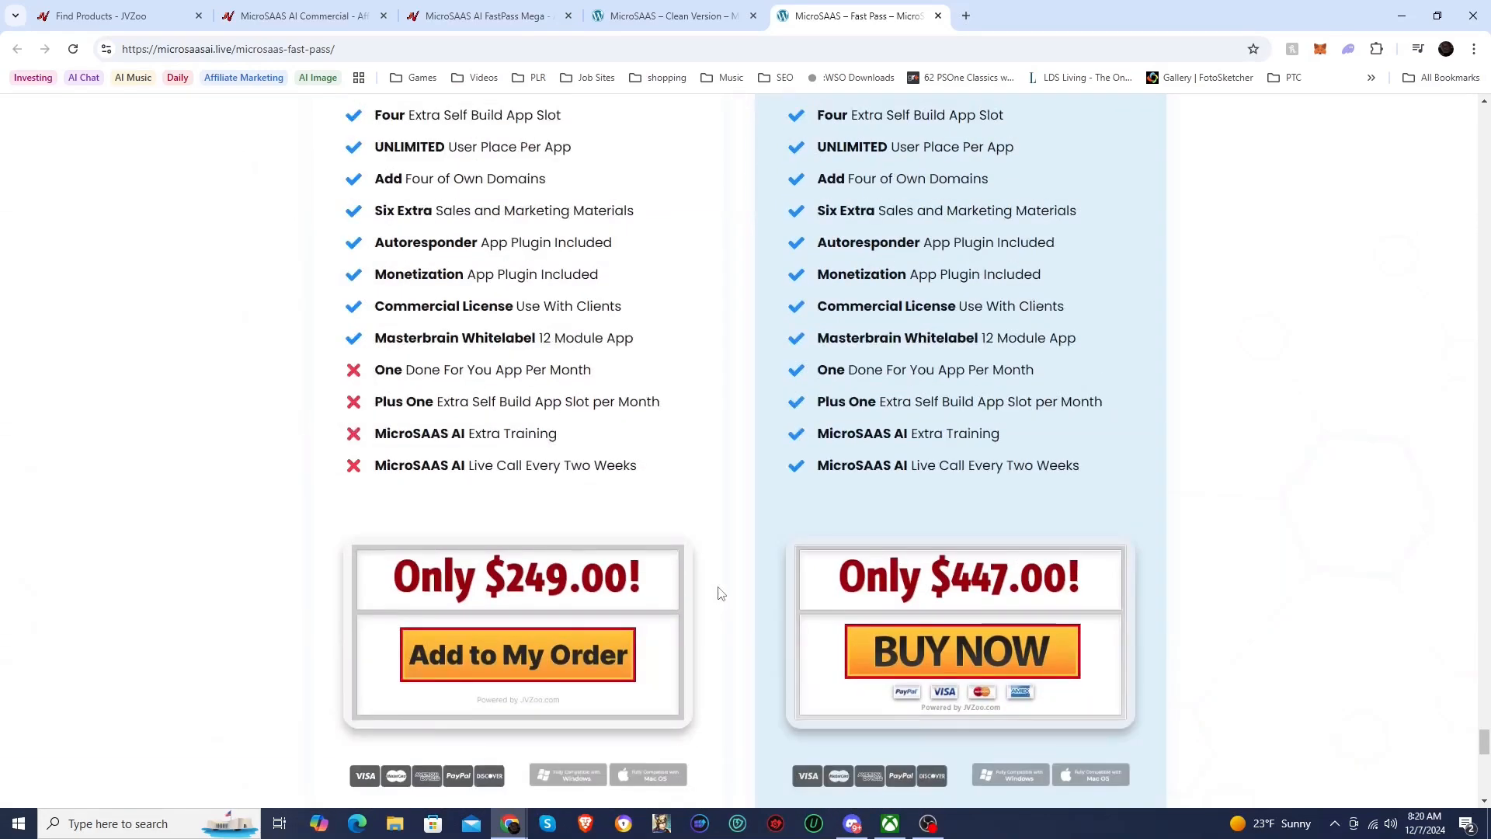
scroll(721, 593, "up", 6)
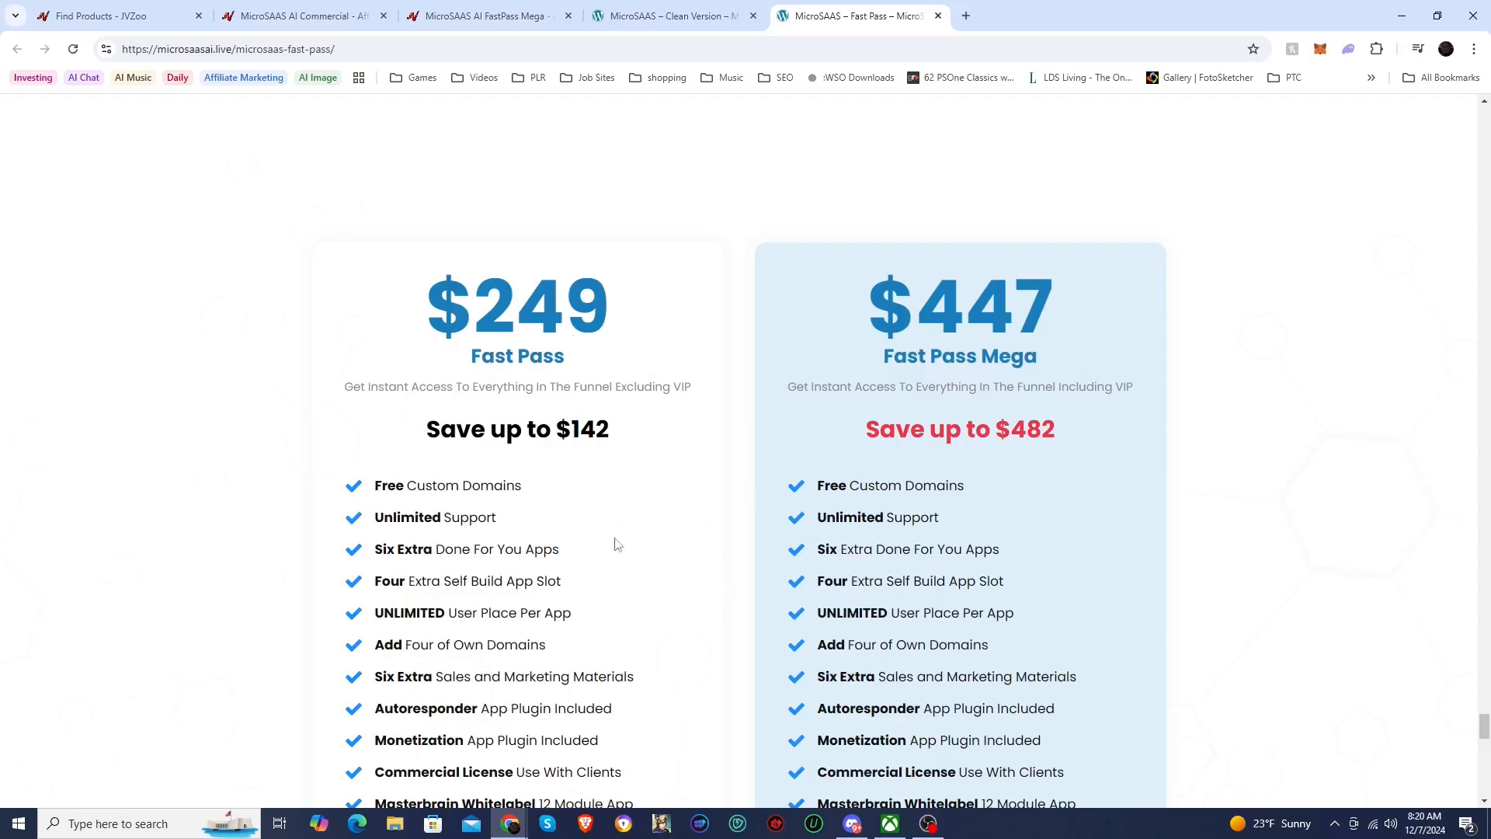
scroll(621, 548, "down", 7)
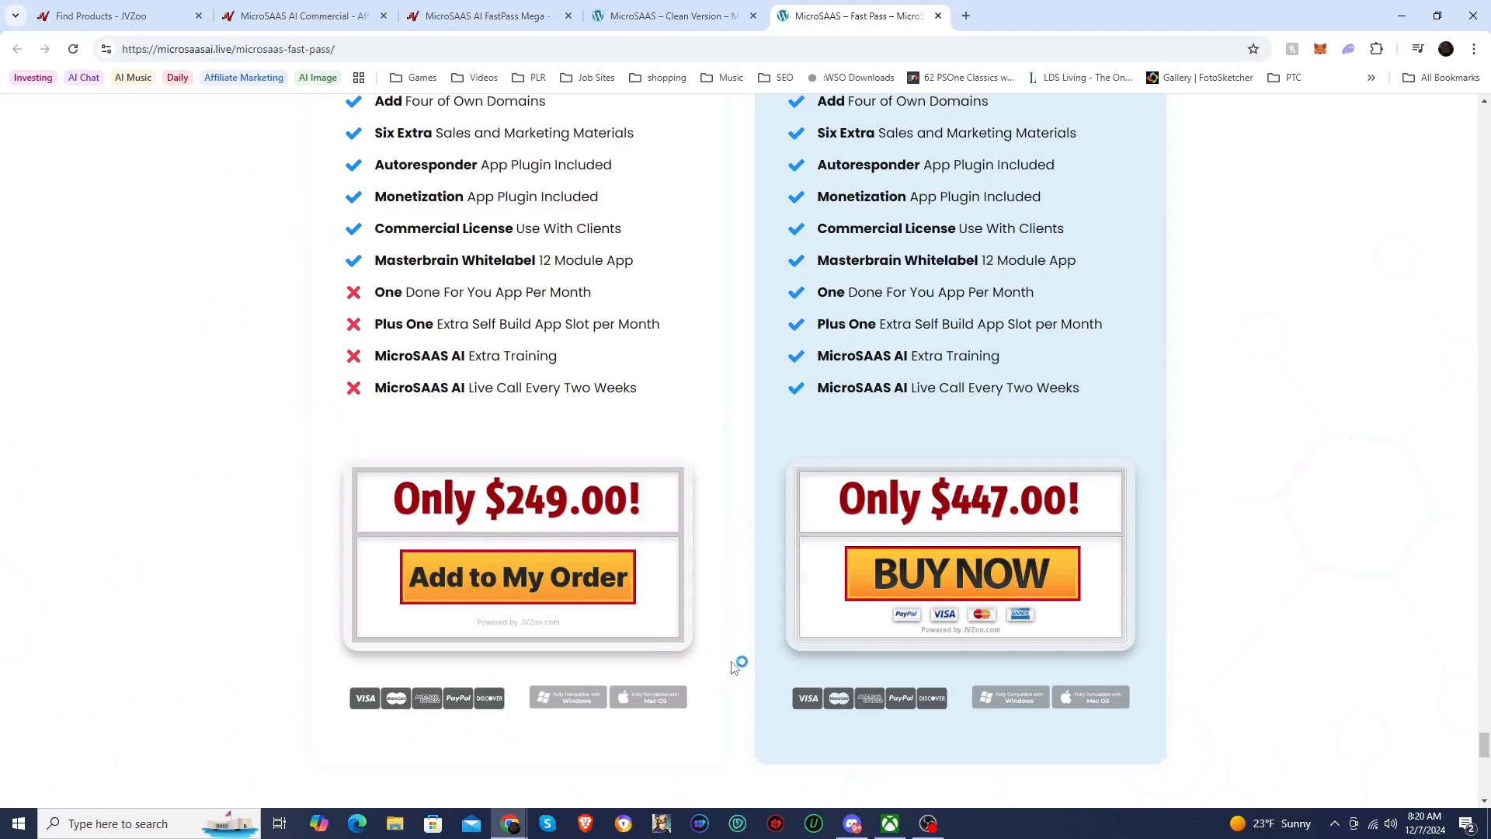
scroll(739, 662, "up", 6)
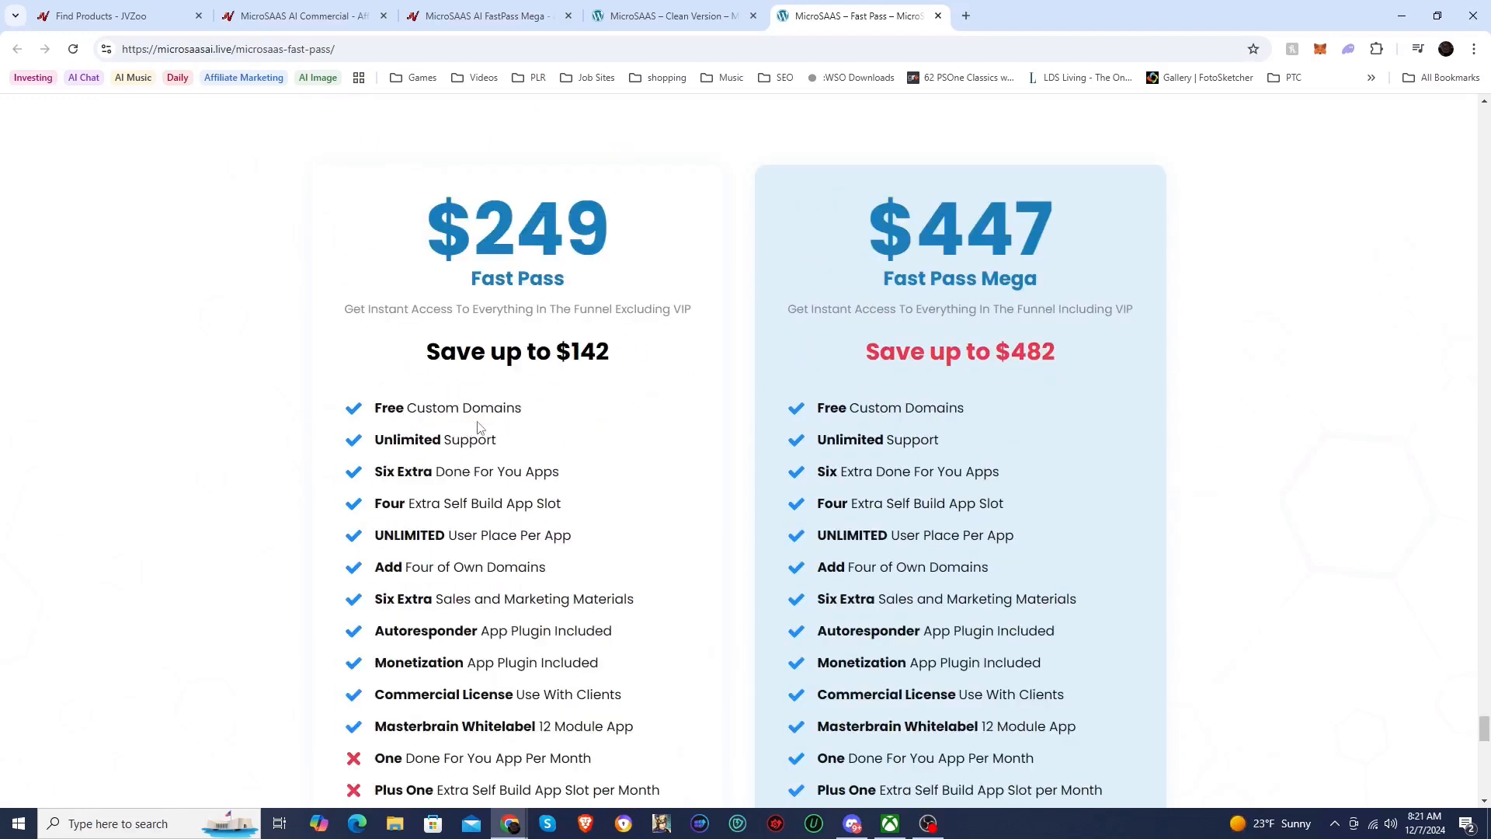
scroll(567, 451, "down", 3)
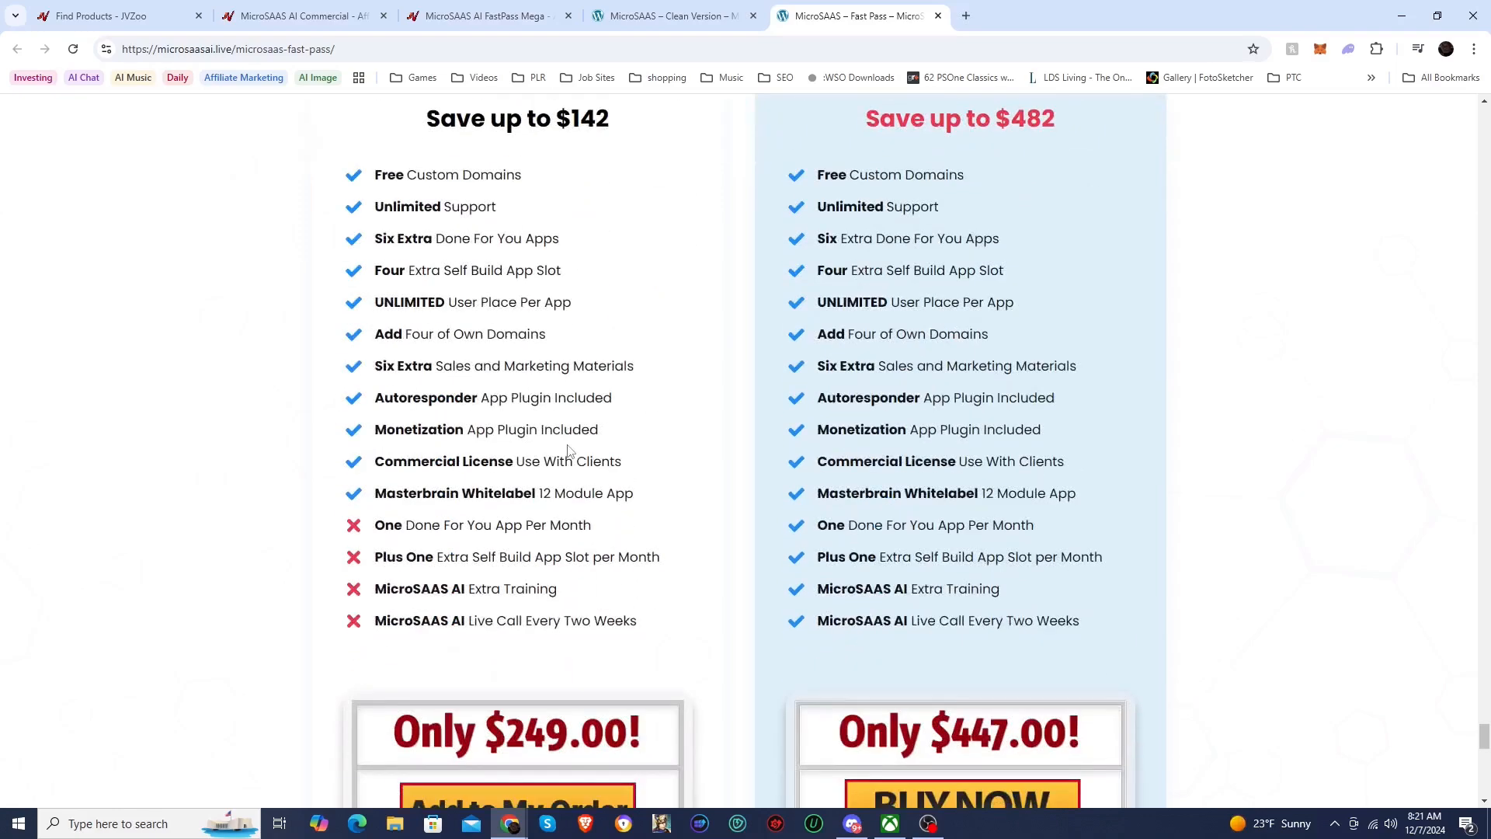
Step: Examine the recap of included products, the banner and menu link settings, and the MicroSAAS AI Monetization add-on section
scroll(513, 439, "up", 13)
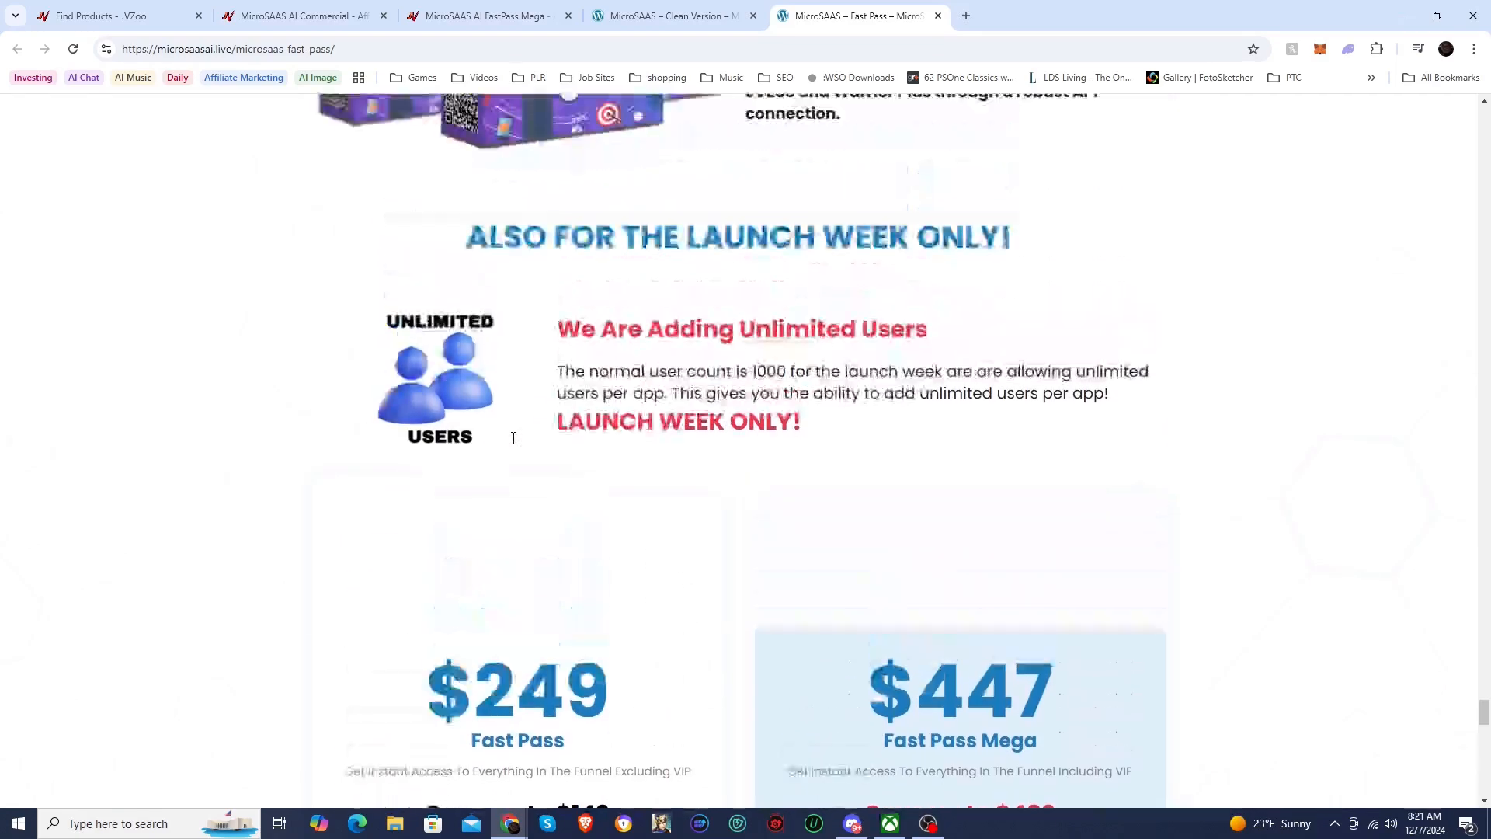
scroll(513, 439, "up", 9)
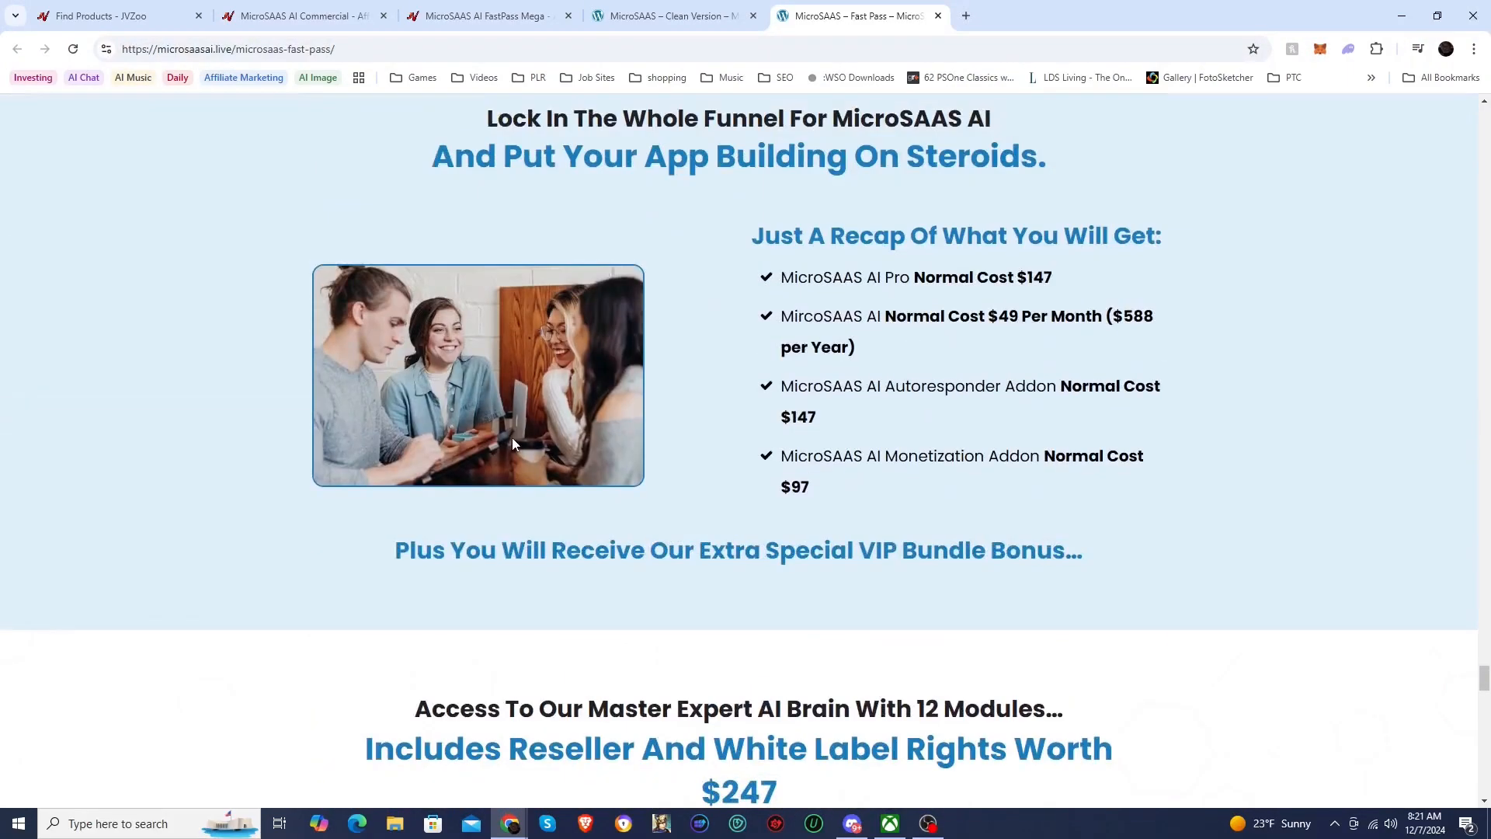
scroll(737, 451, "down", 3)
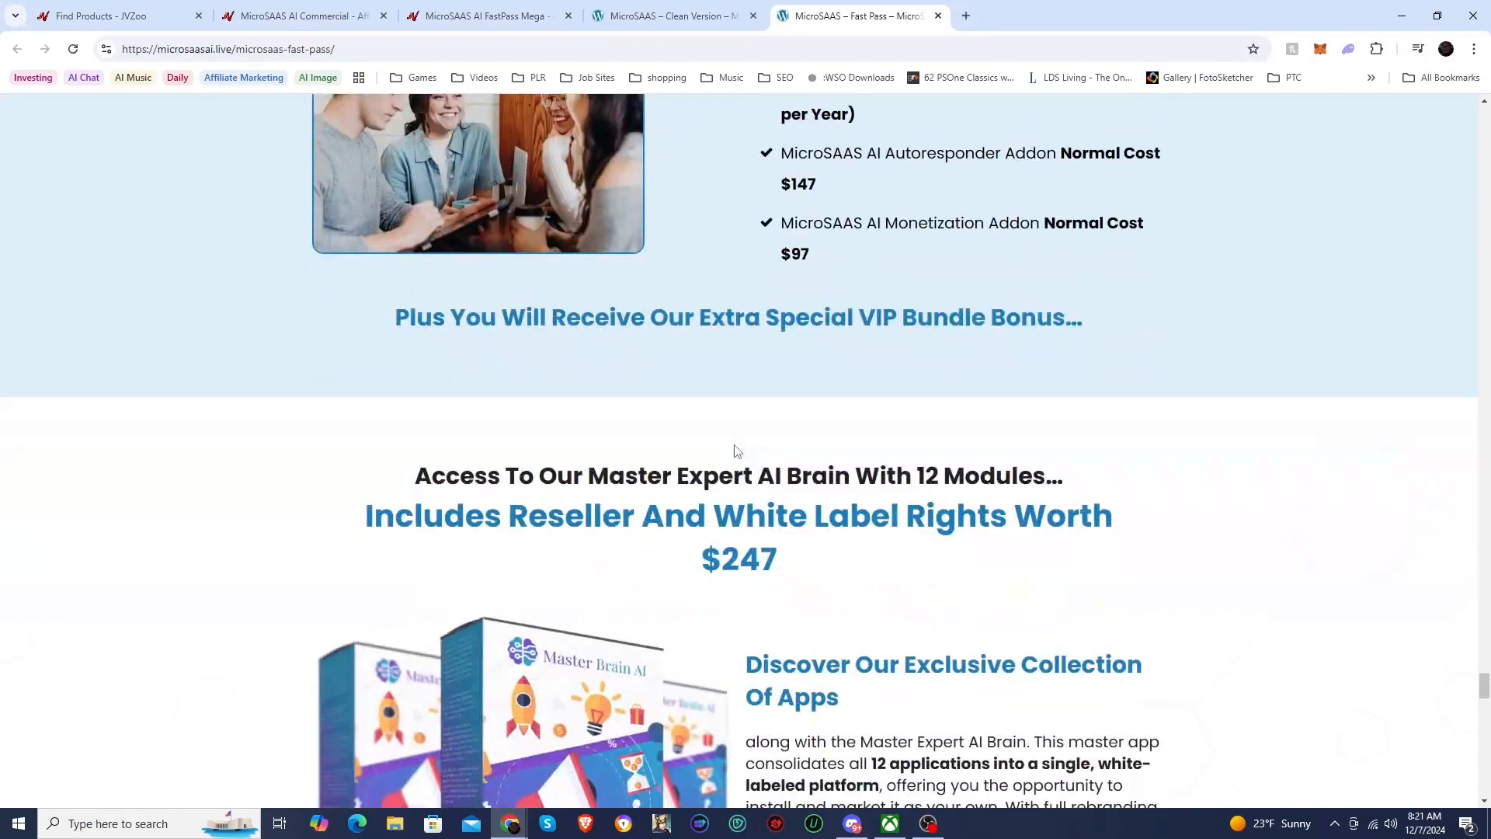
scroll(737, 451, "up", 12)
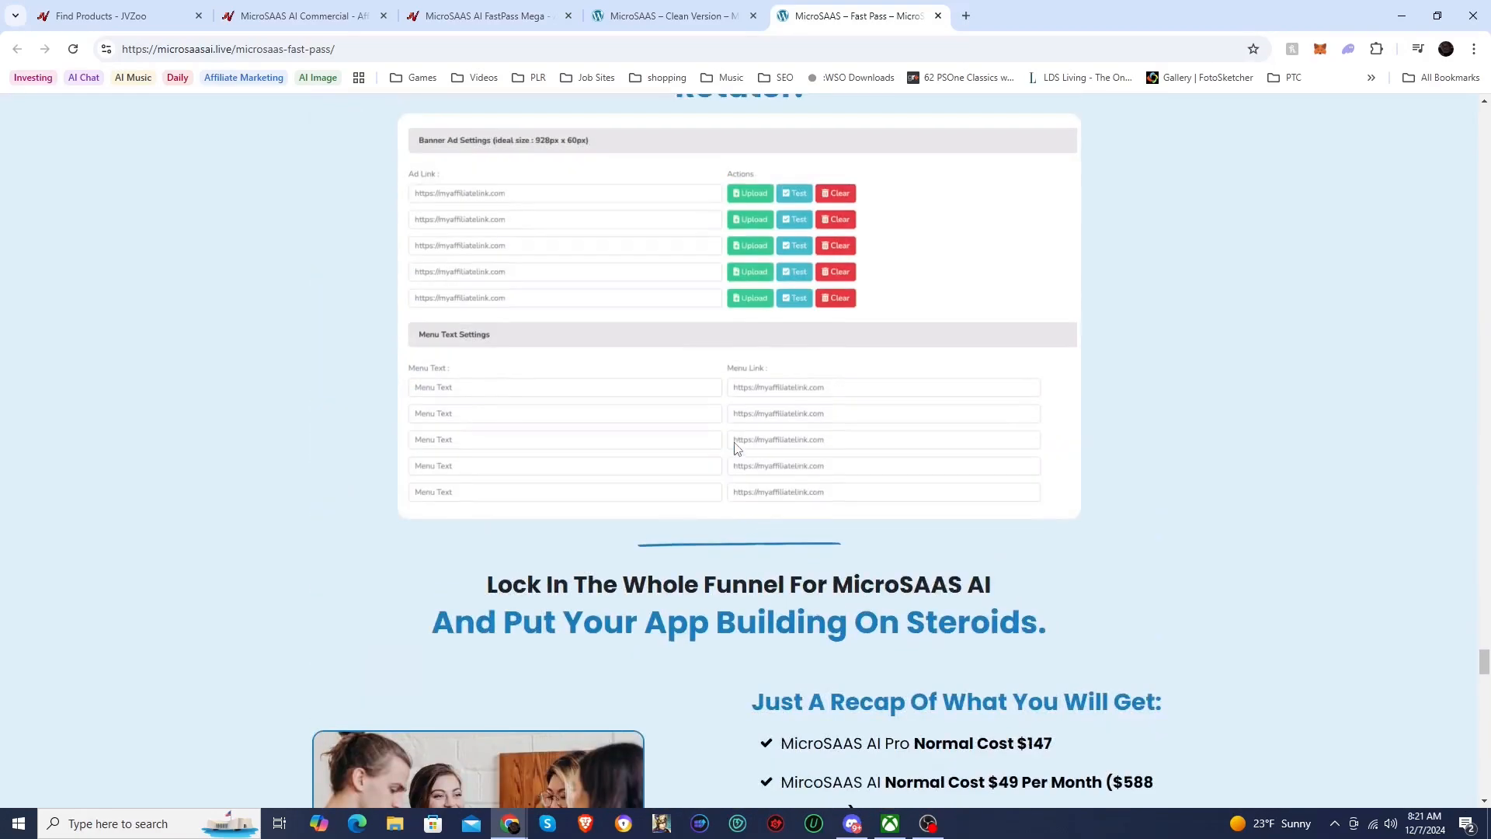
scroll(736, 446, "up", 11)
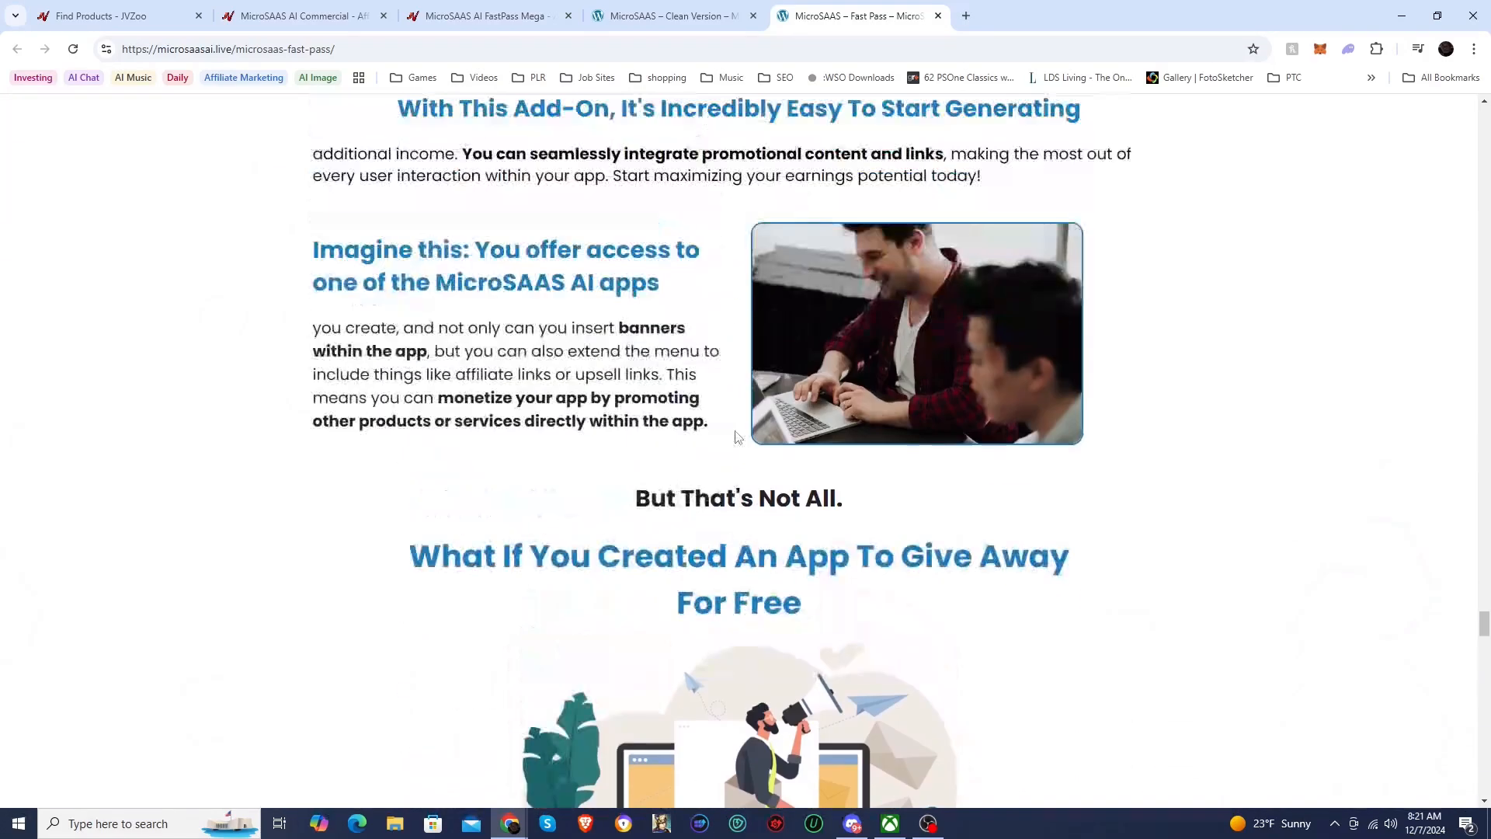
scroll(737, 437, "up", 3)
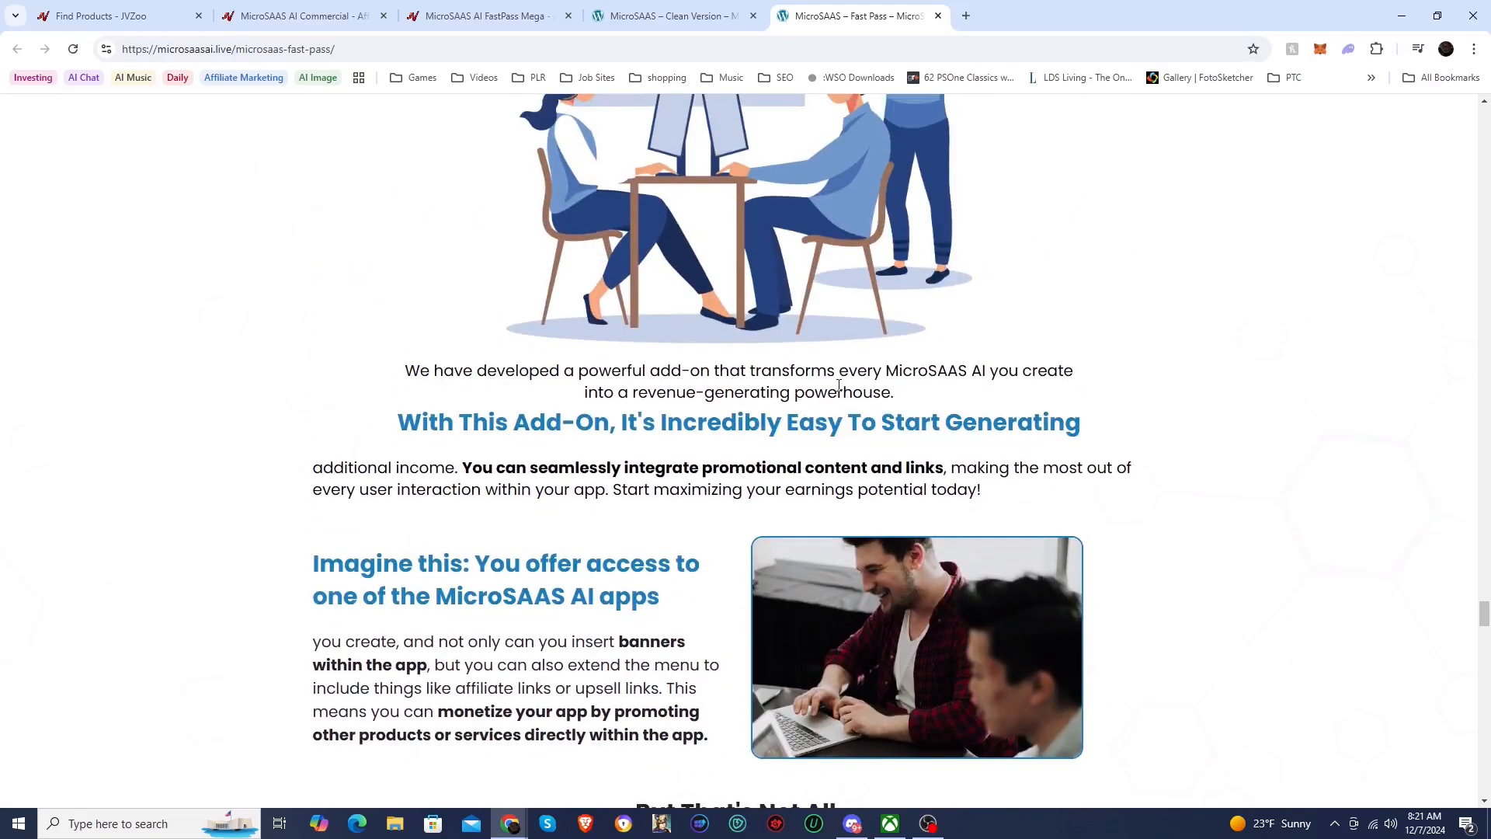
scroll(833, 457, "up", 8)
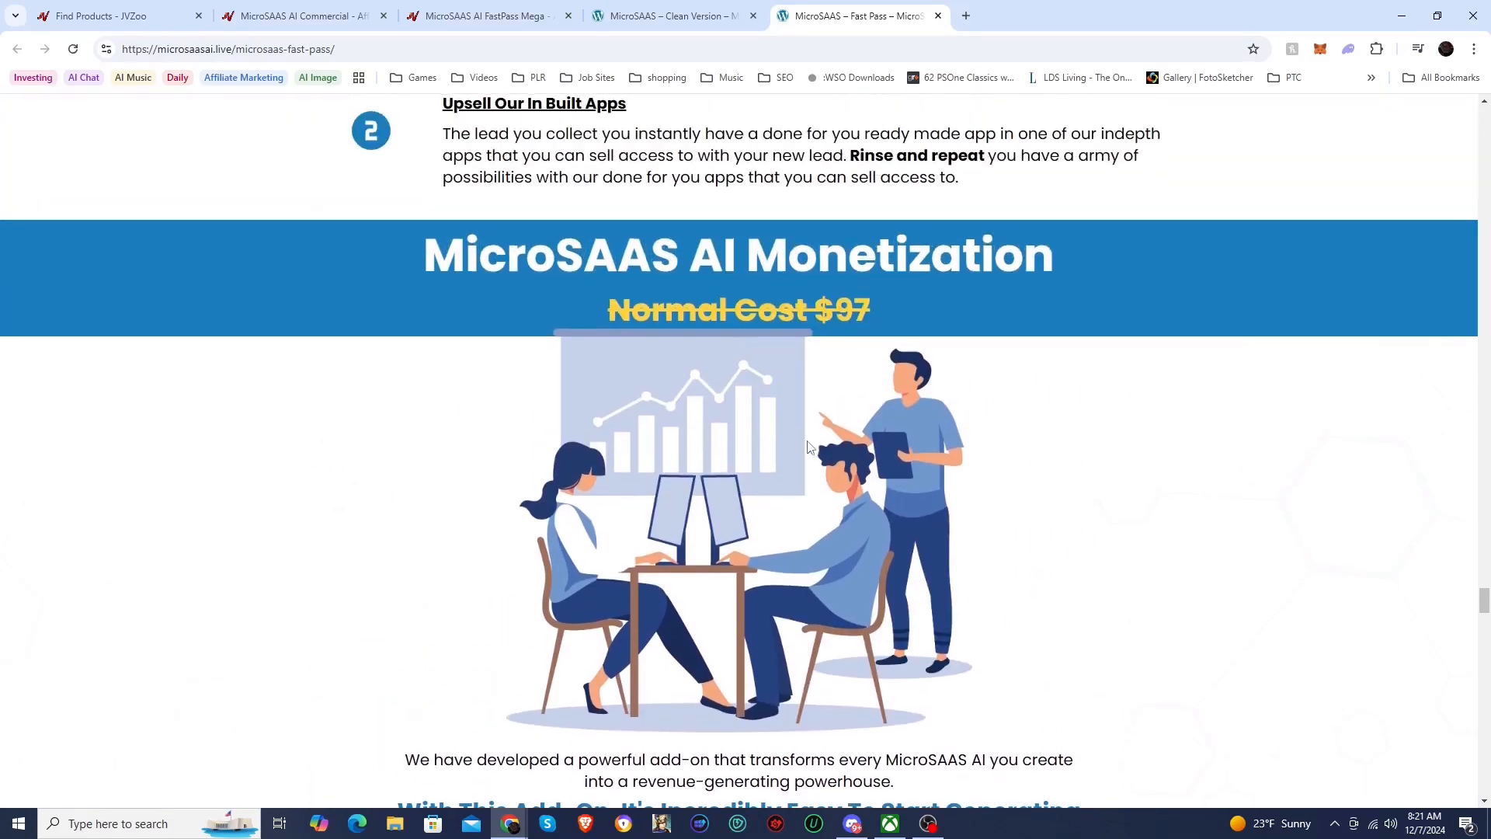
Step: Review the lead-capture benefits, the webinar and Zapier integrations, and the MicroSAAS AI VIP Club inclusions
scroll(807, 446, "up", 15)
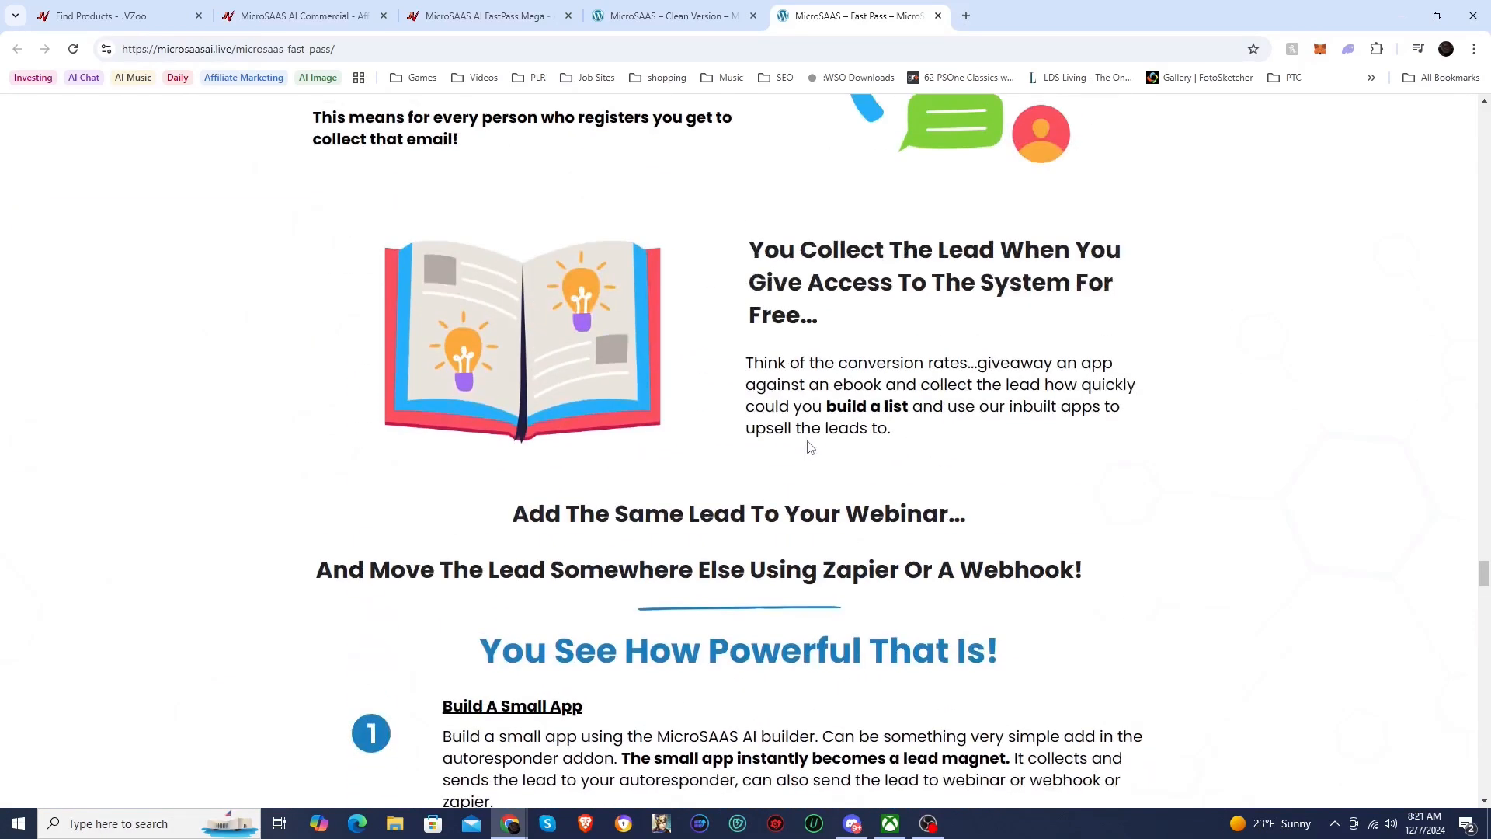
scroll(808, 446, "up", 11)
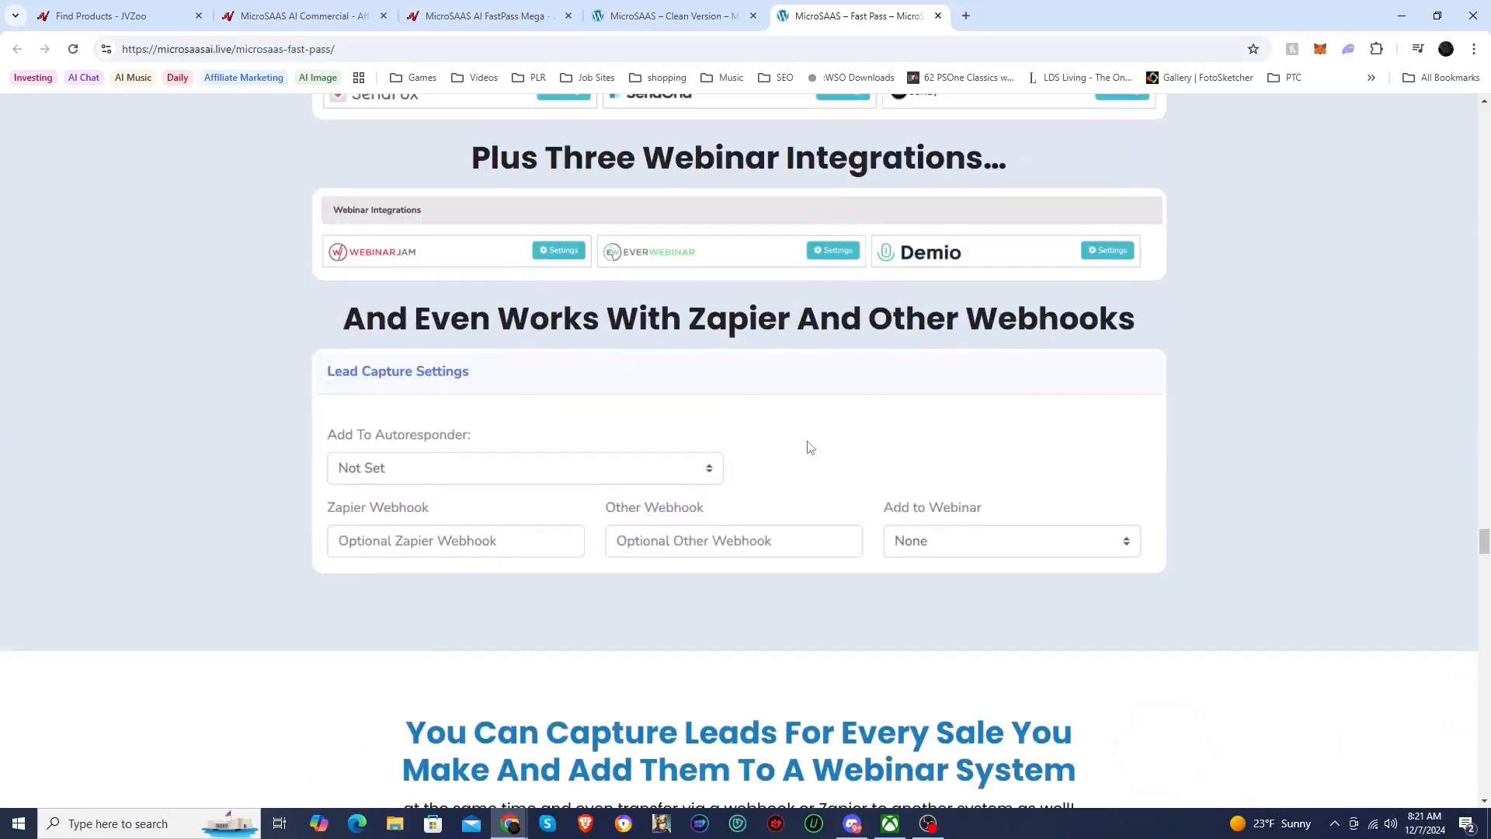
scroll(808, 446, "up", 20)
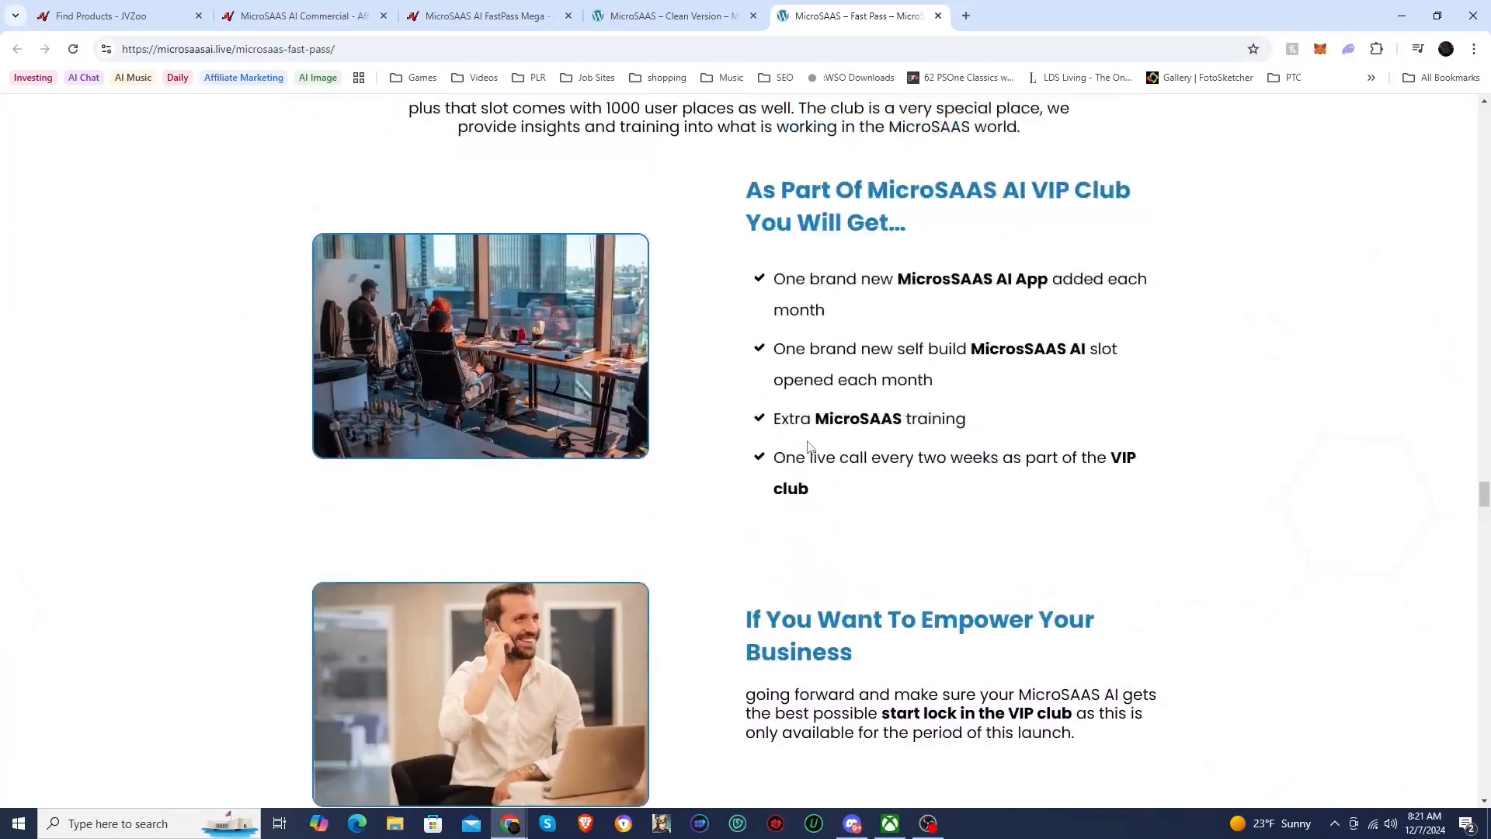
scroll(809, 447, "up", 15)
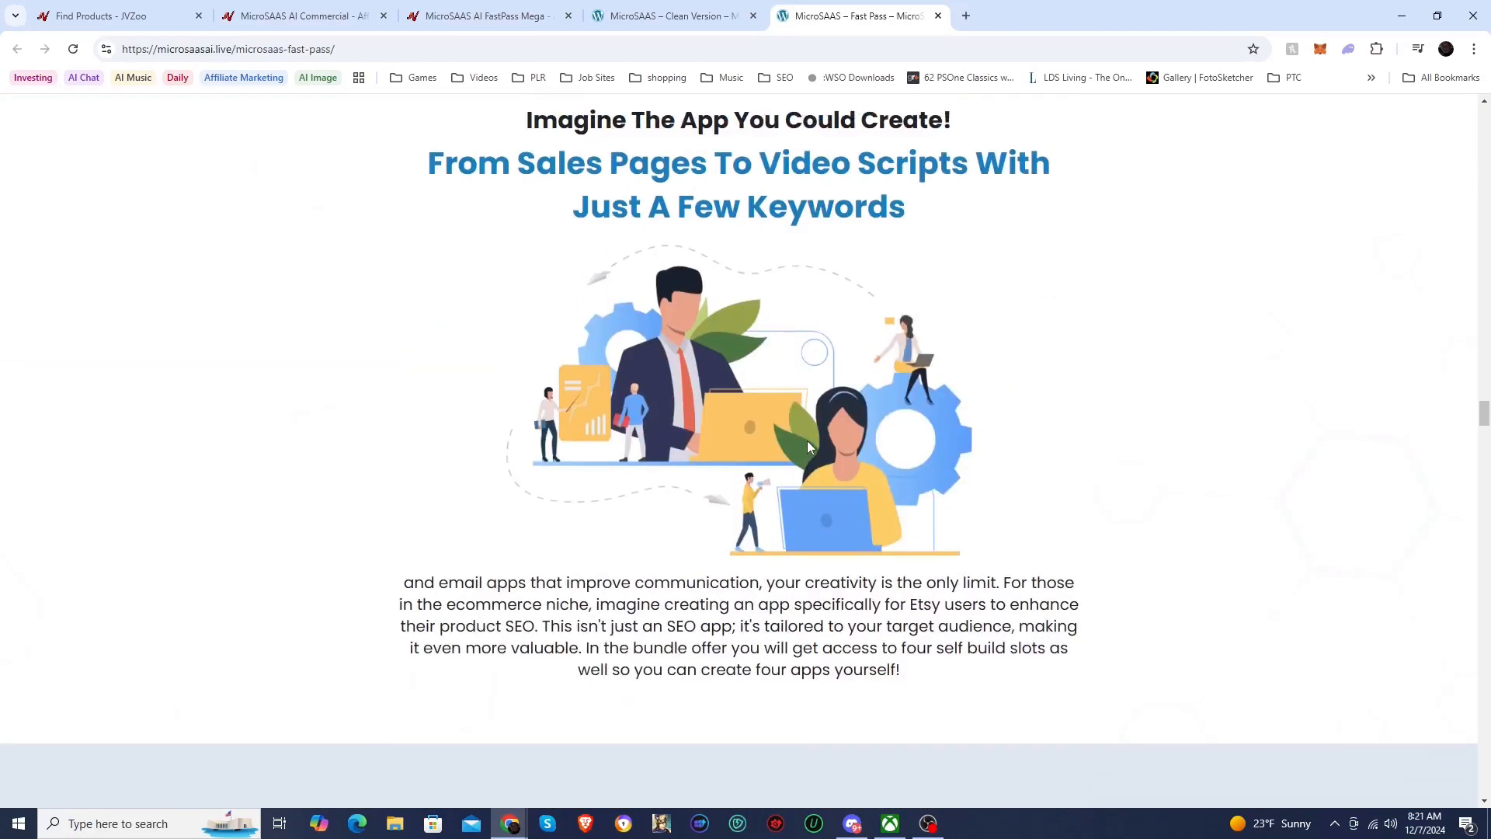
Step: Examine the build-your-own-app features, the sales membership system, and the marketing pack and banner collection sections
scroll(807, 441, "up", 3)
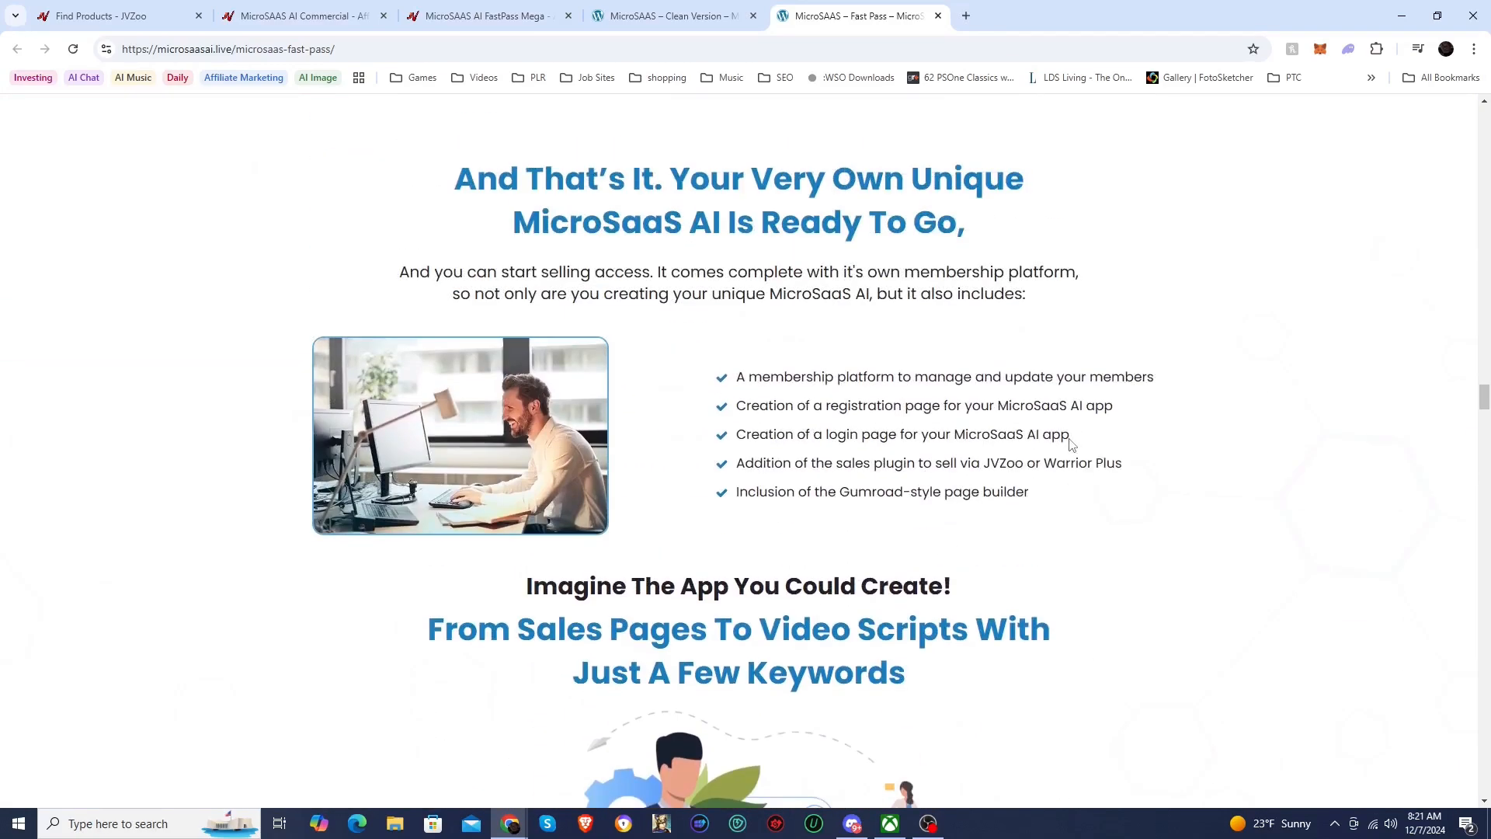
scroll(1070, 443, "up", 12)
scroll(1070, 444, "up", 11)
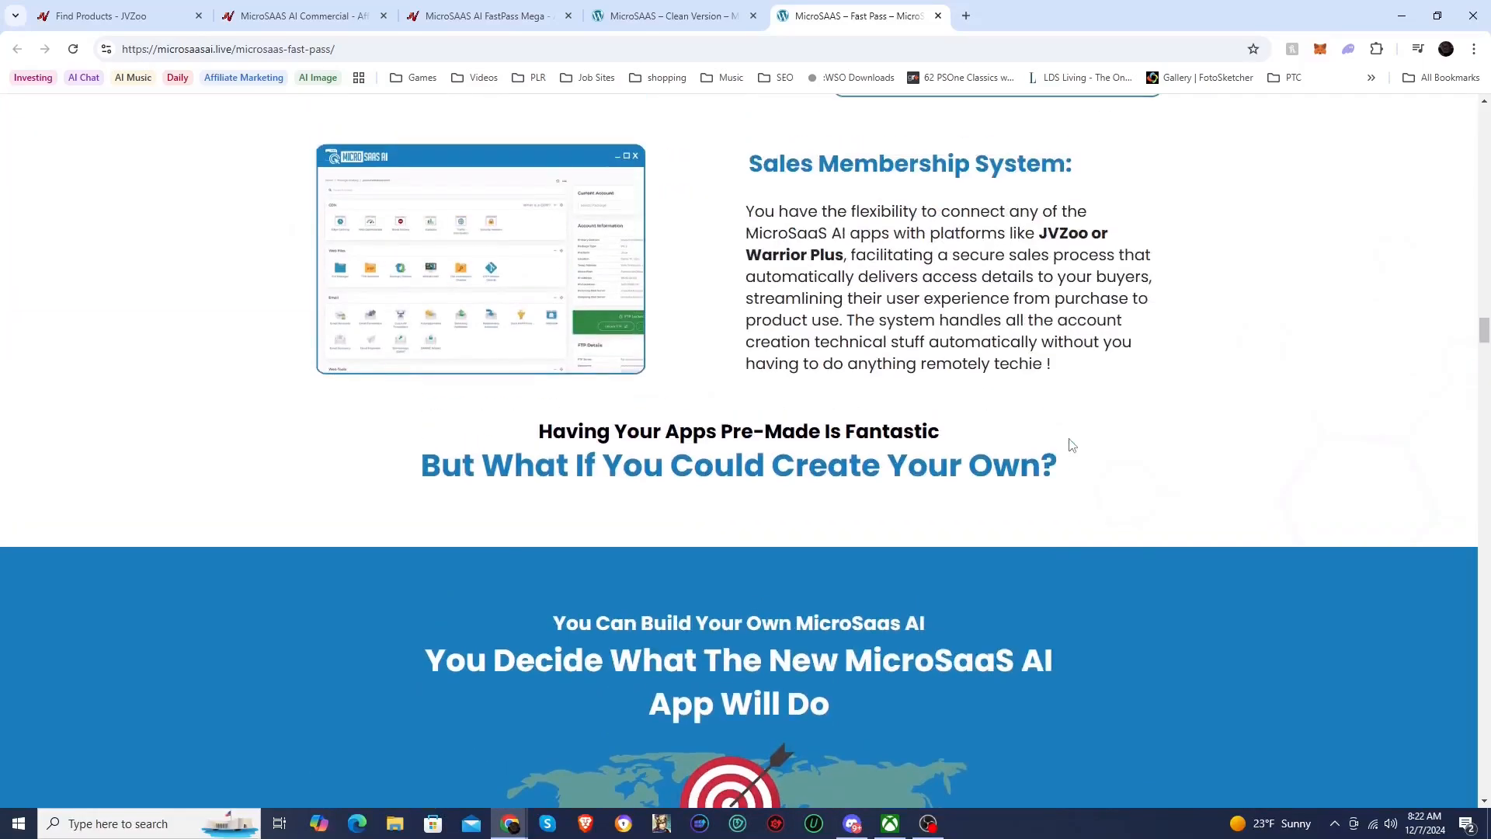
scroll(1070, 443, "up", 6)
scroll(1070, 444, "up", 14)
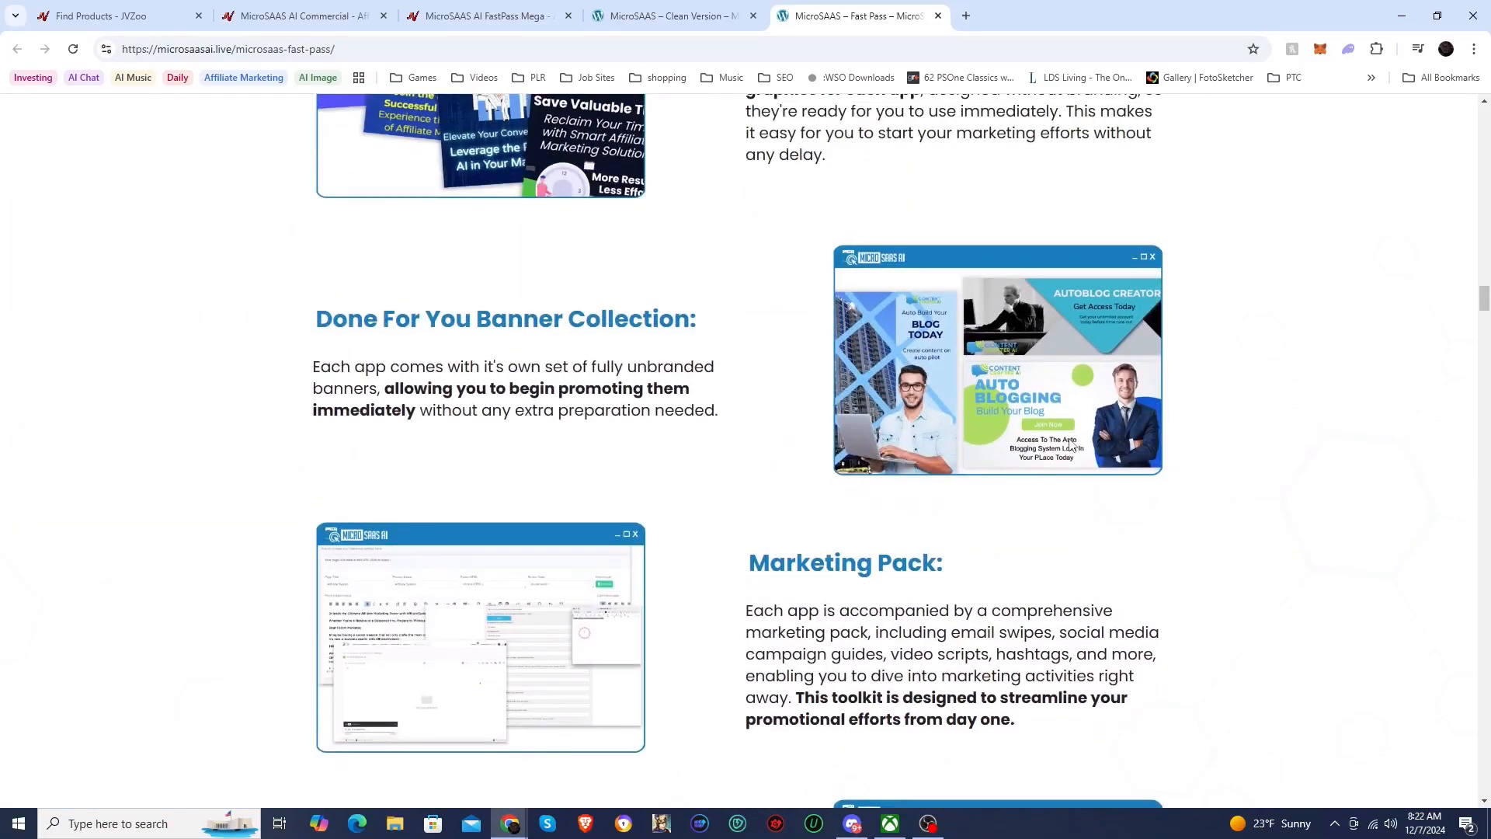
Step: Review the extra done-for-you apps and the MicroSAAS AI Pro overview back to the Fast Pass page's introductory video
scroll(1070, 443, "up", 20)
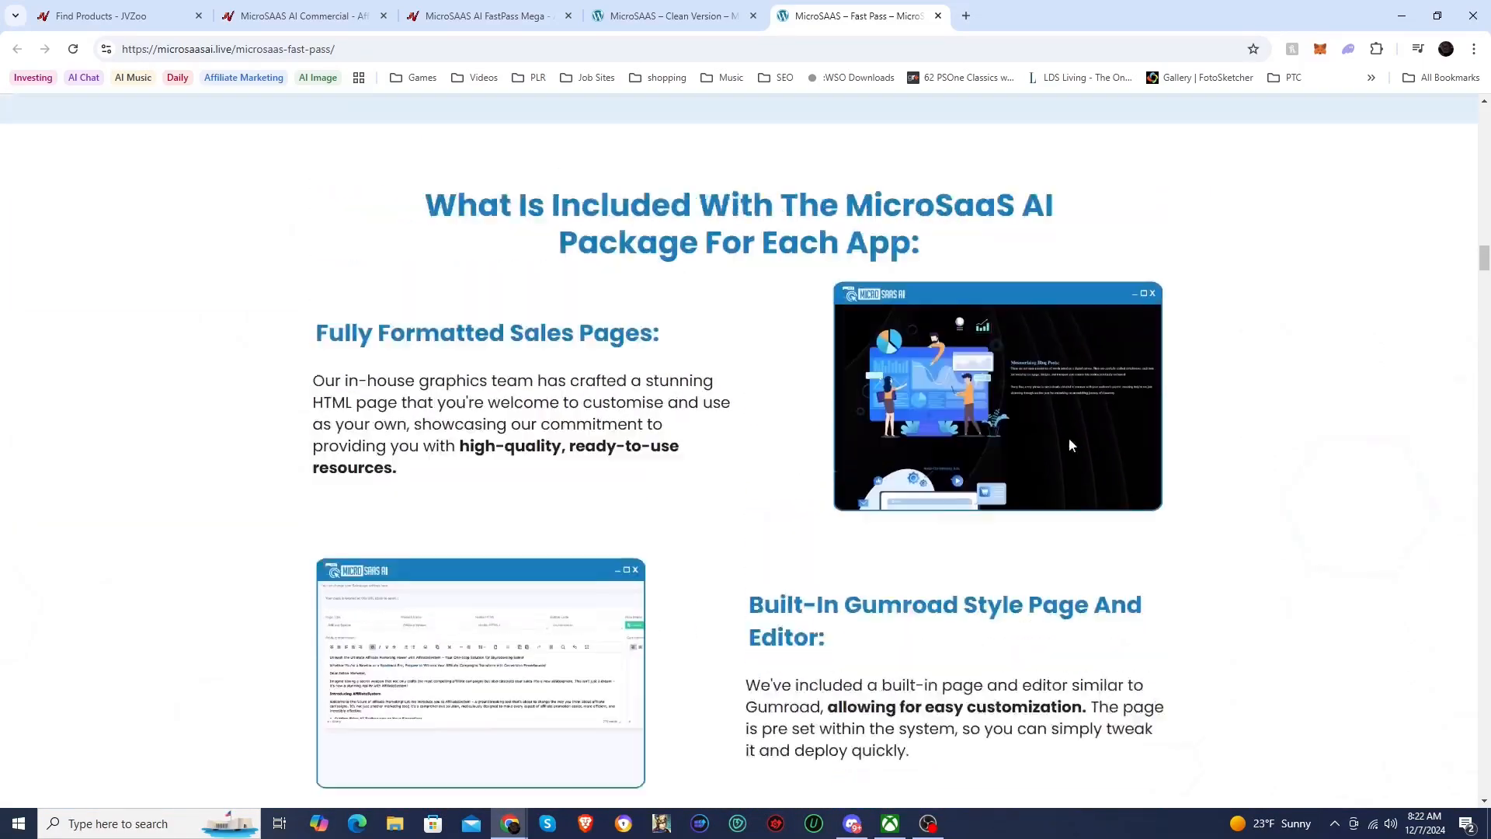
scroll(1072, 444, "up", 12)
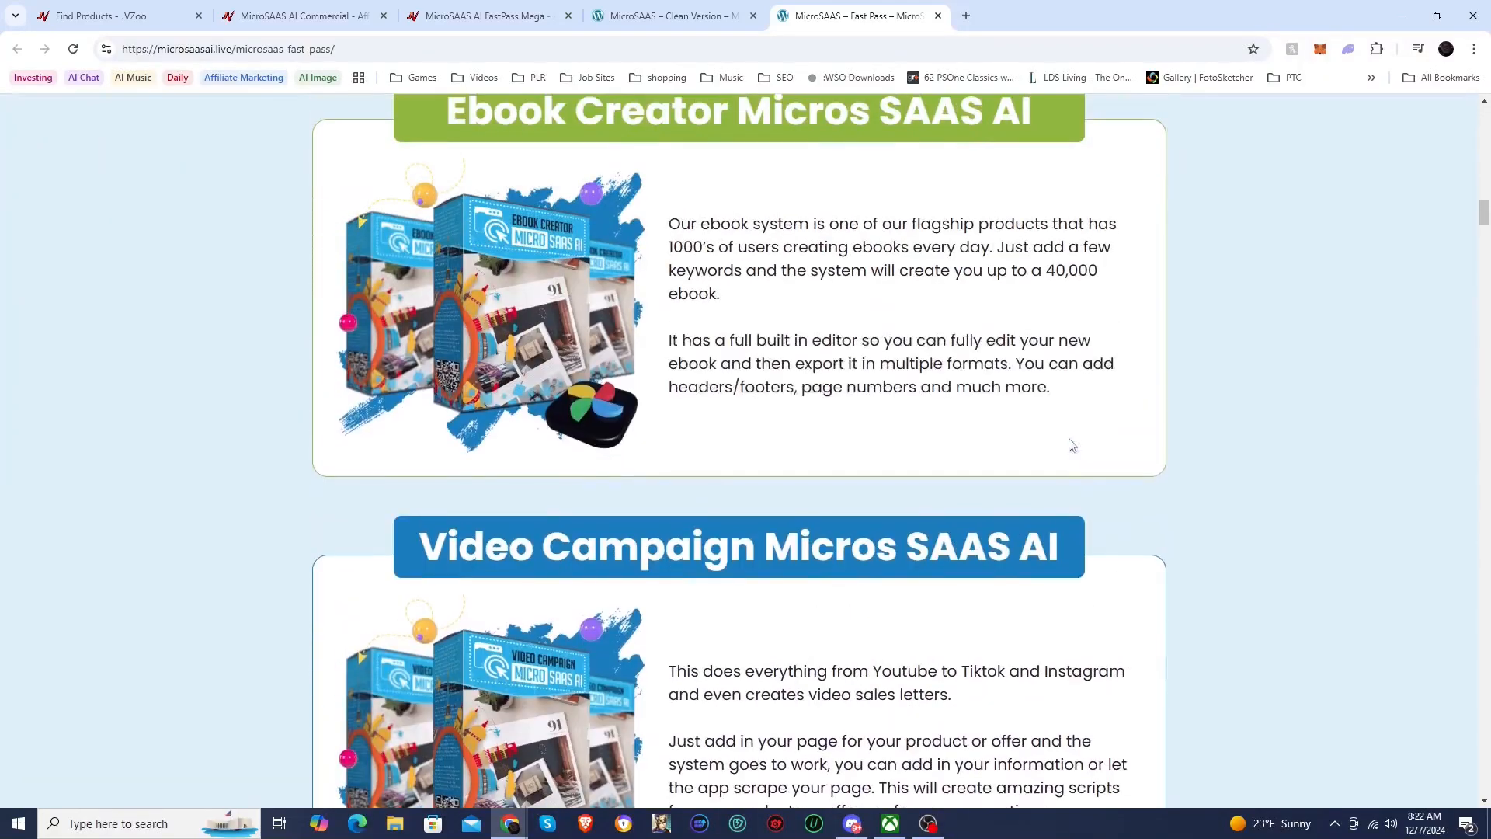
scroll(1072, 444, "up", 8)
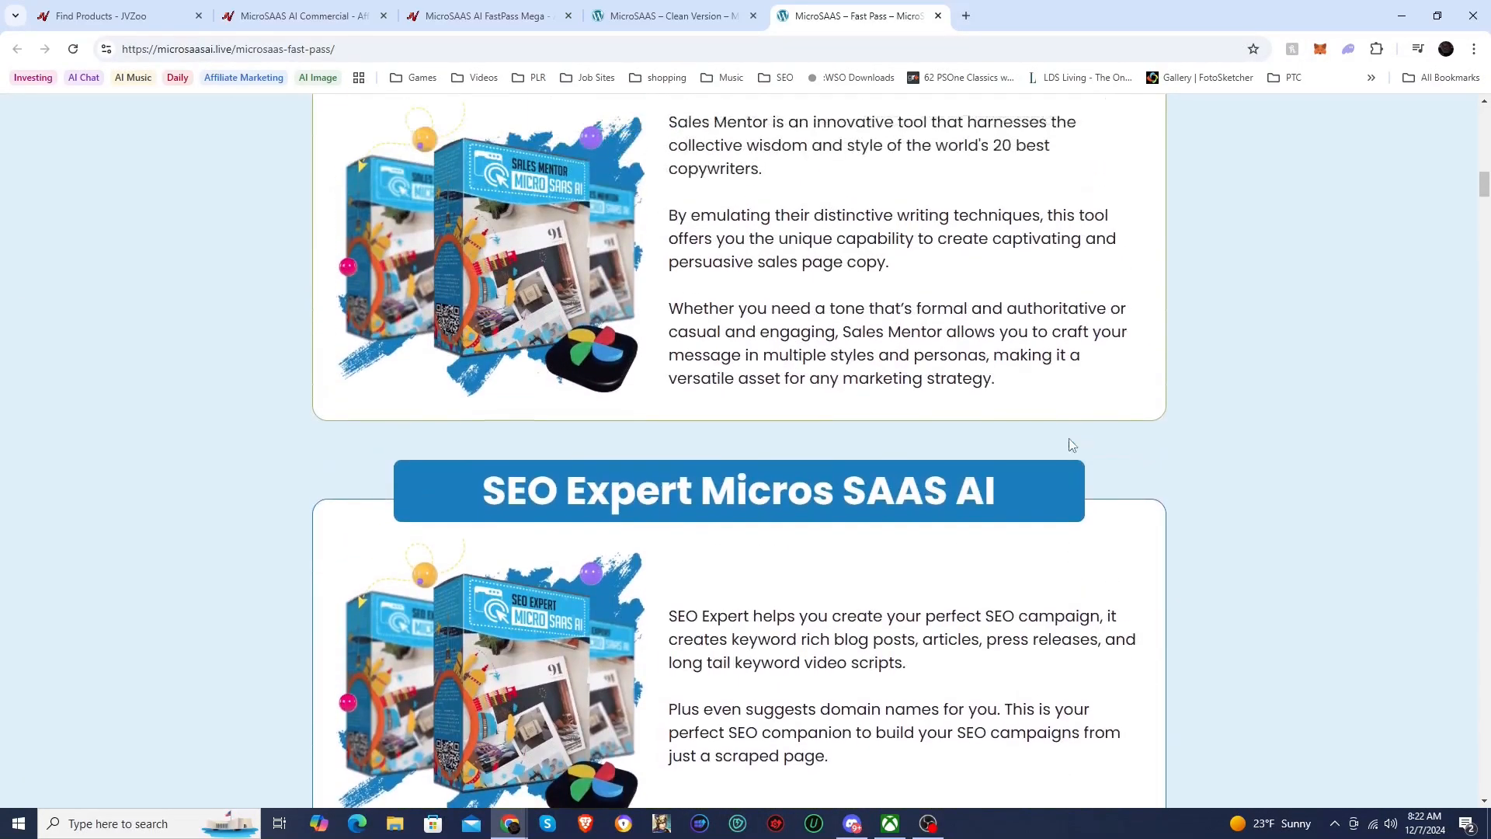
scroll(1072, 444, "up", 1)
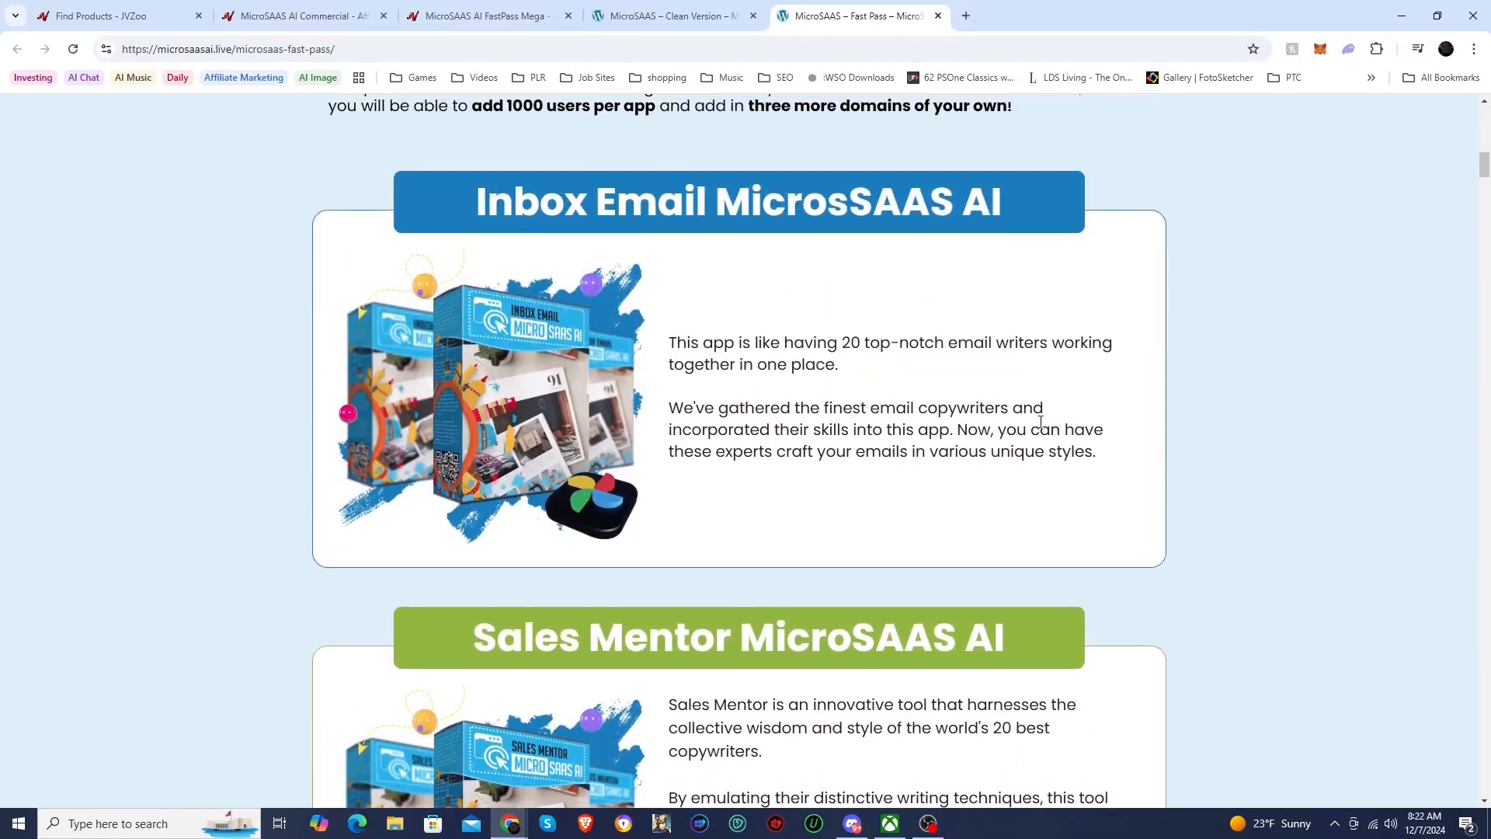
scroll(612, 446, "up", 14)
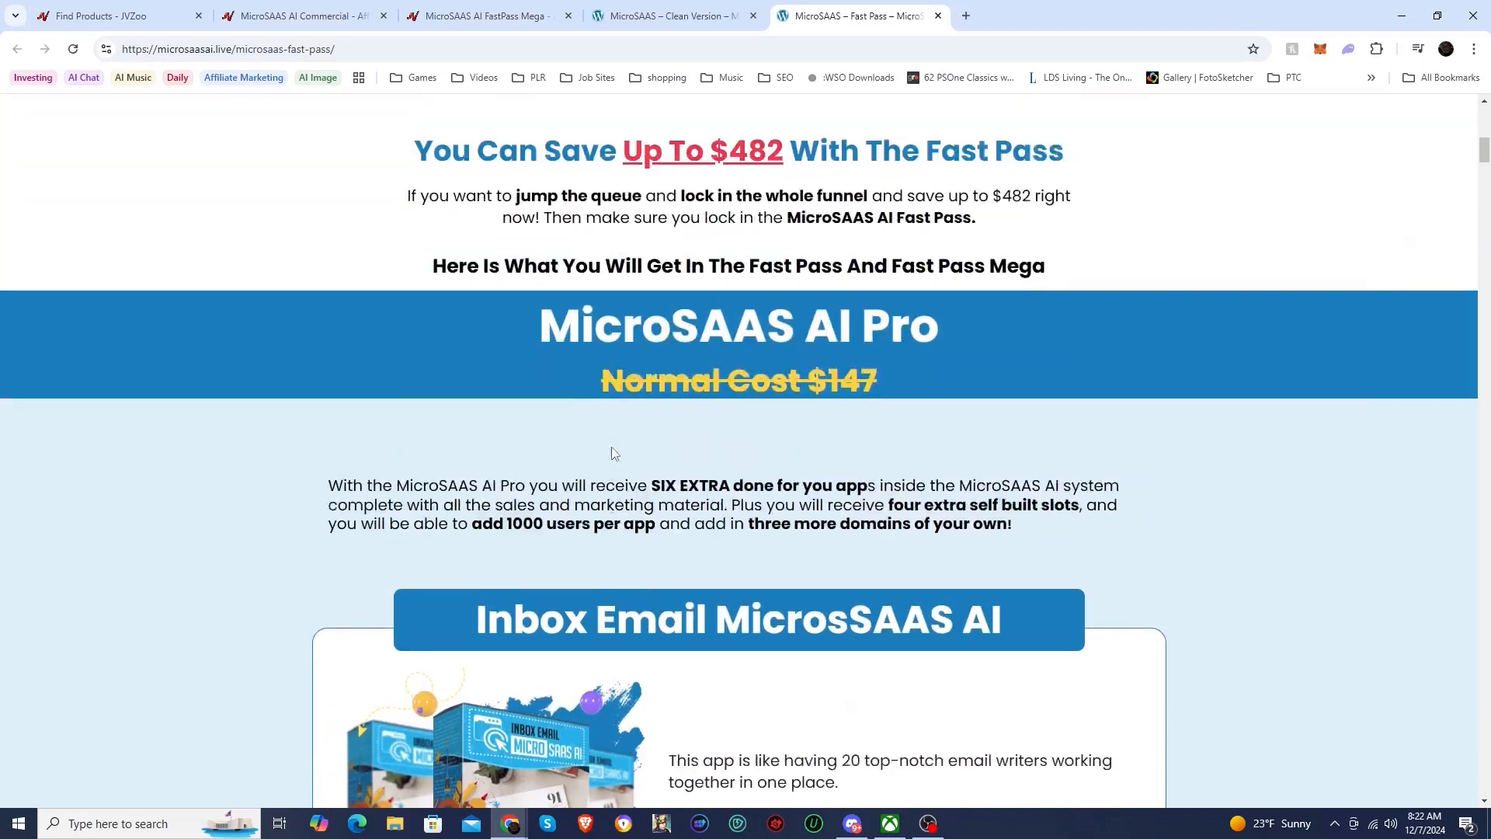
scroll(612, 449, "up", 5)
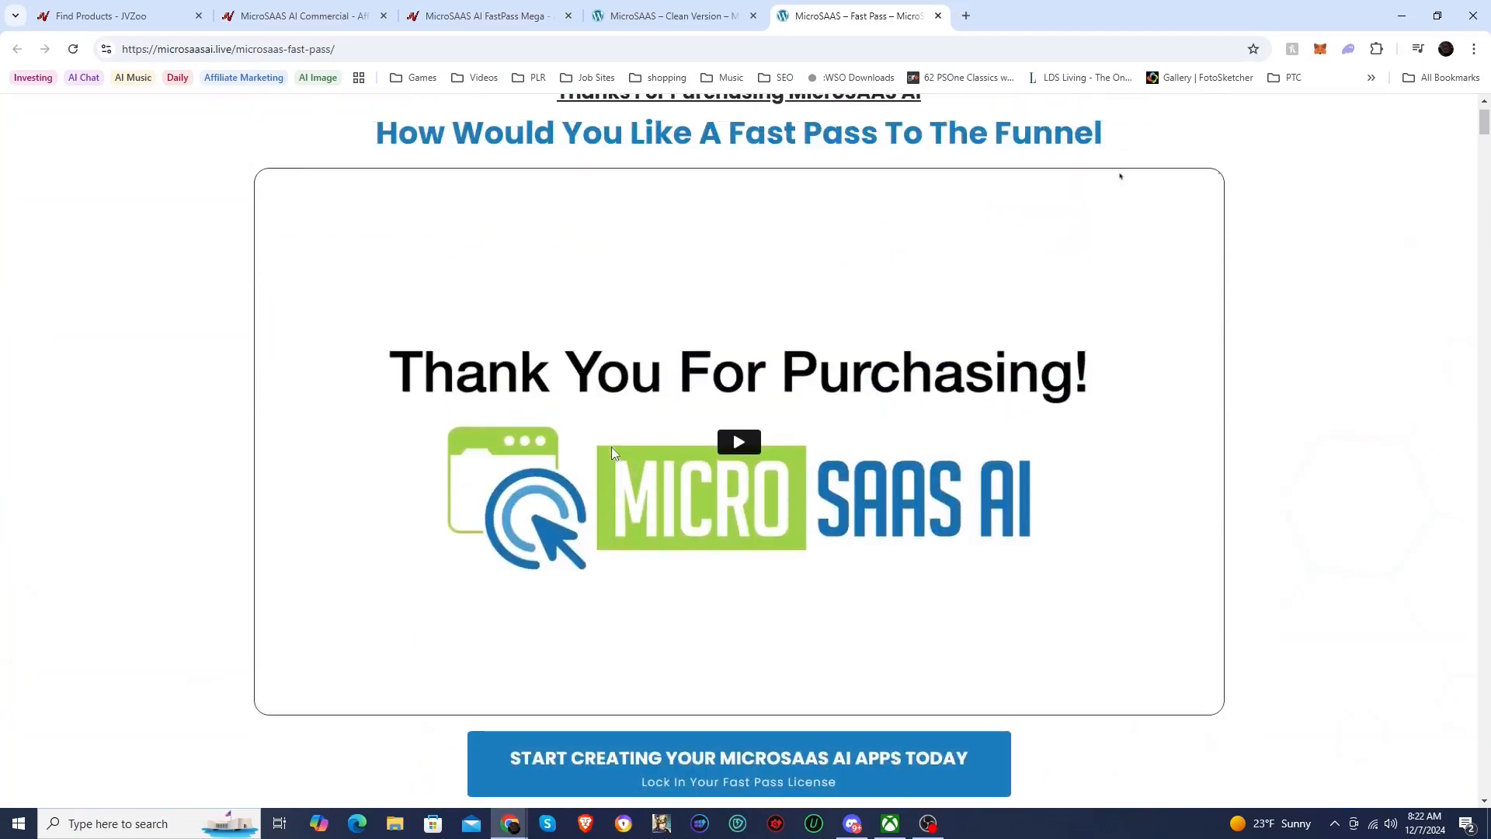
Step: Go through the six extra apps from Inbox Email to Feed Social and the package contents included with each app
scroll(612, 449, "down", 11)
scroll(612, 449, "down", 7)
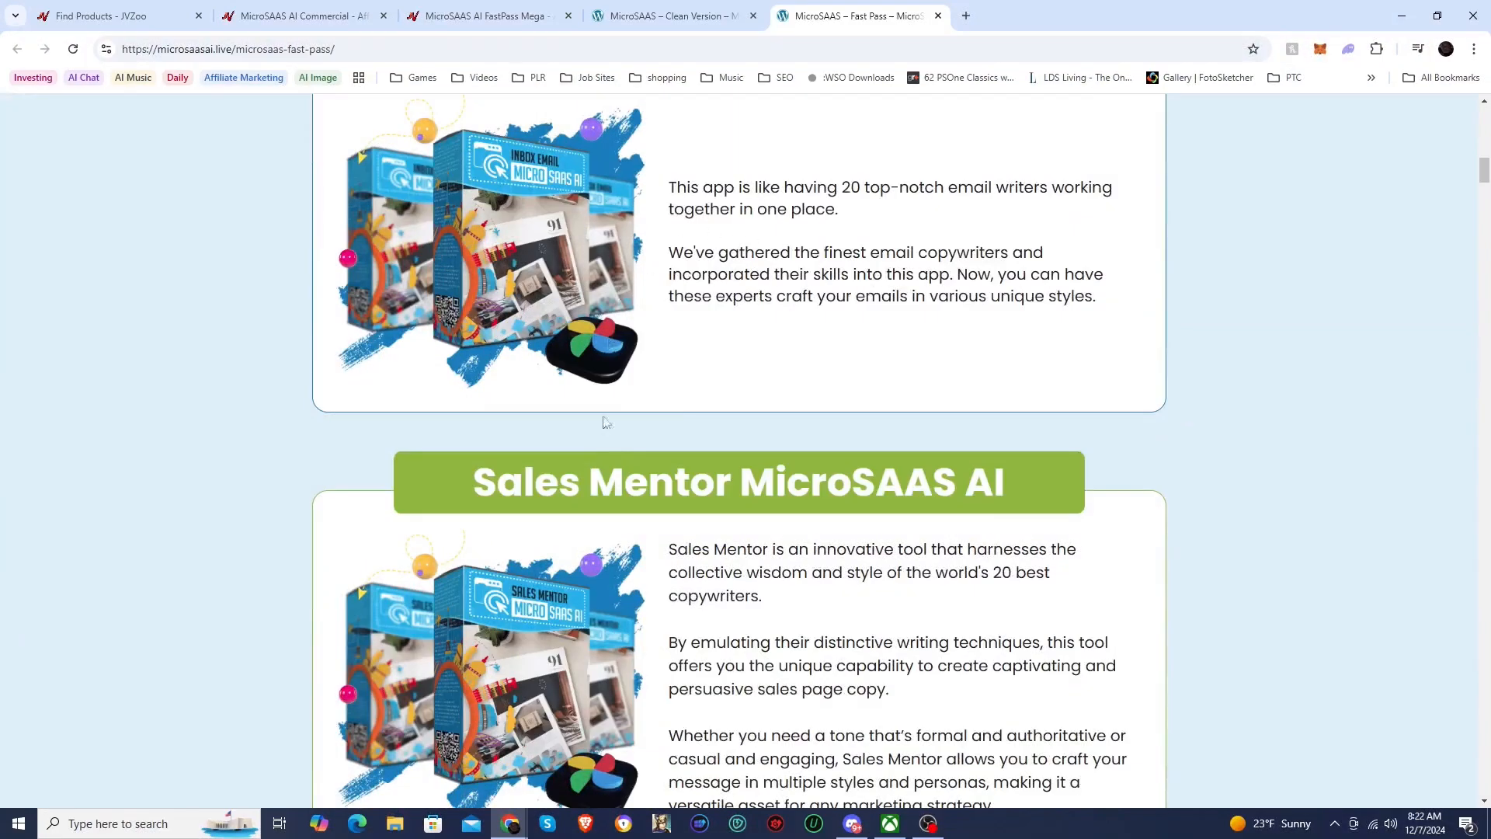
scroll(607, 421, "down", 8)
scroll(633, 503, "down", 7)
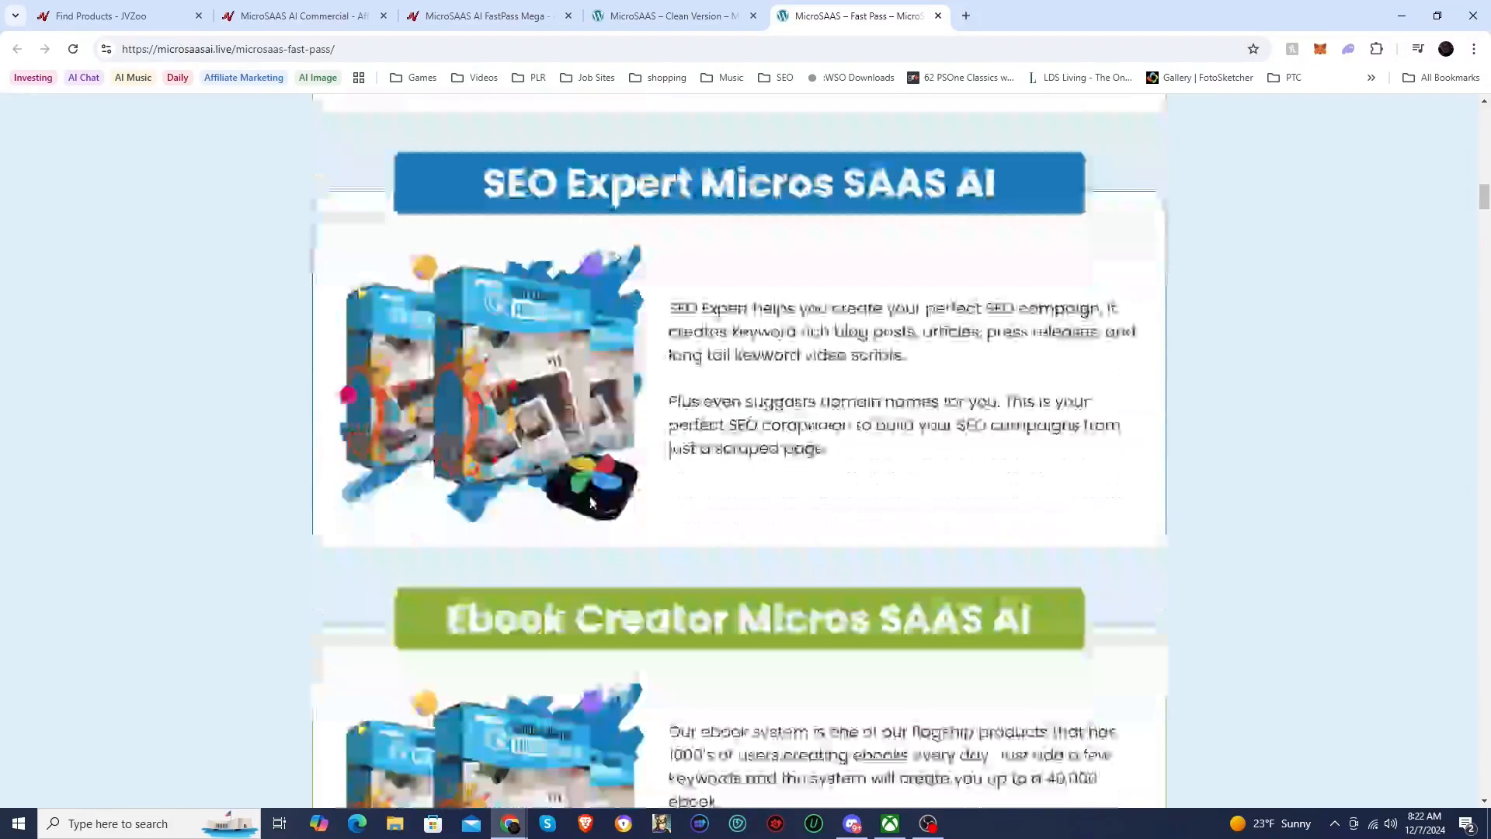
scroll(589, 495, "down", 5)
scroll(577, 553, "down", 4)
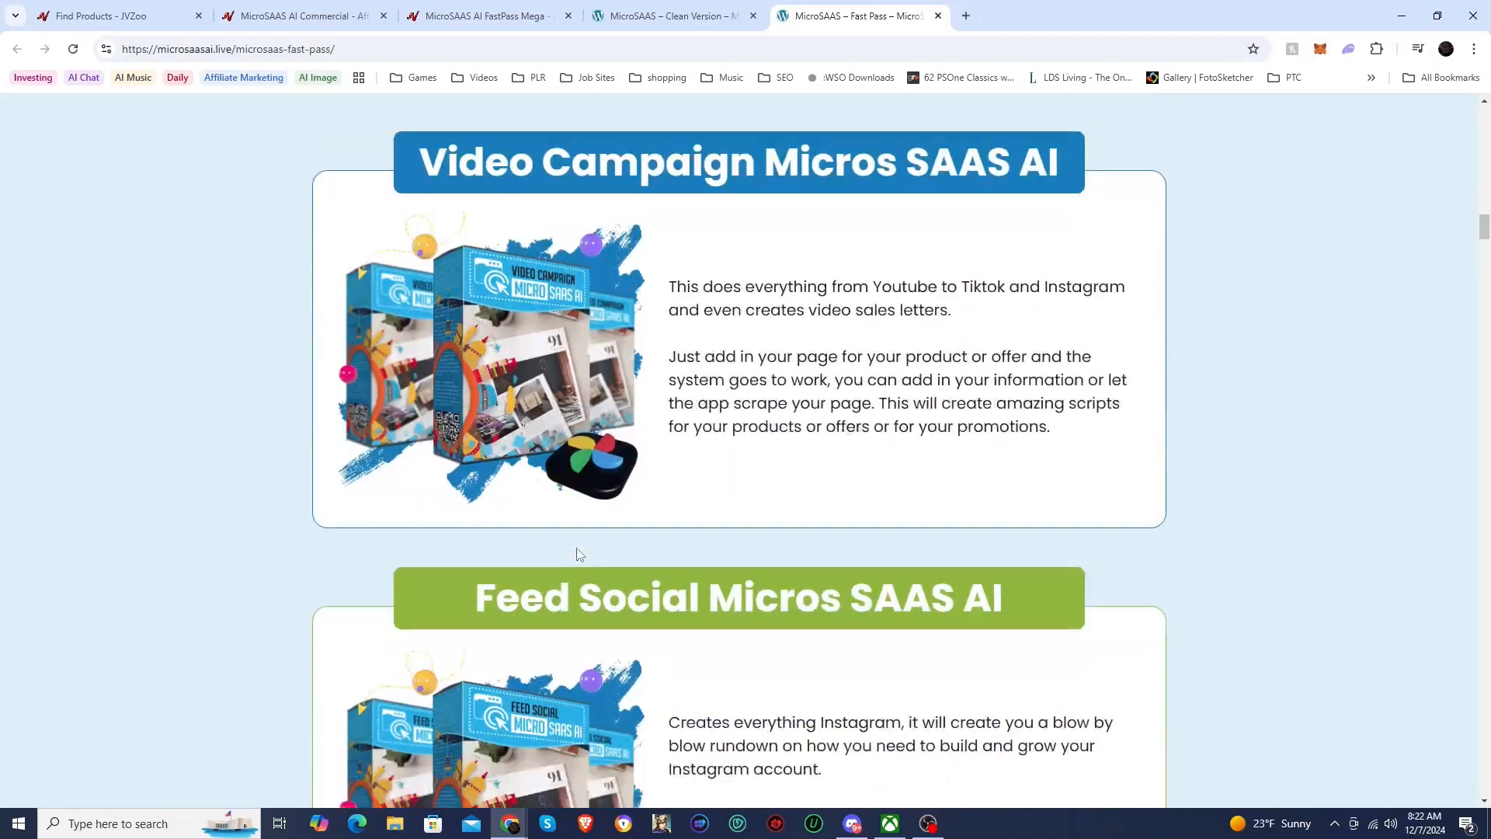
scroll(561, 525, "down", 10)
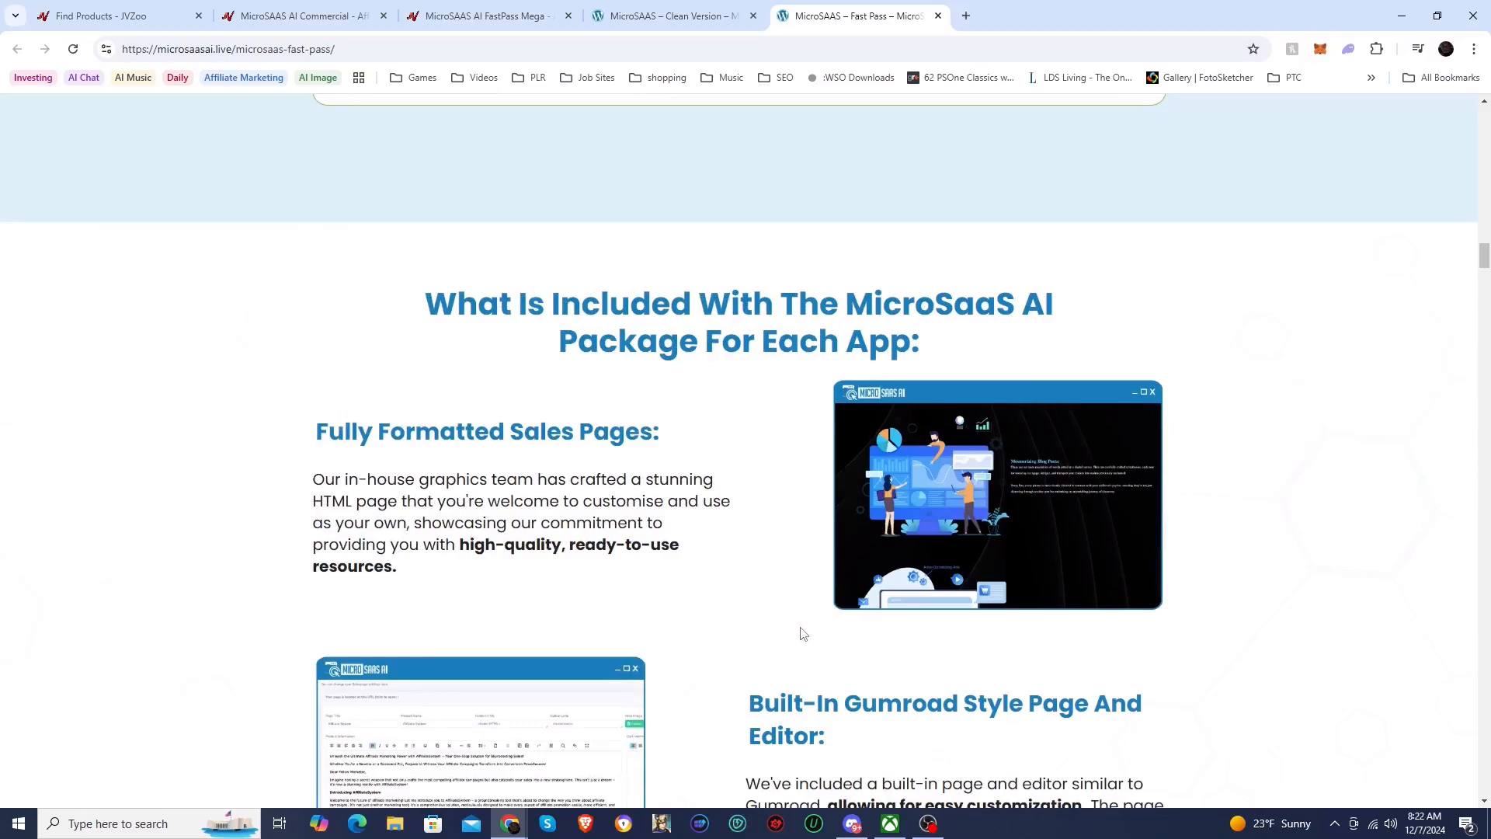
scroll(803, 635, "down", 12)
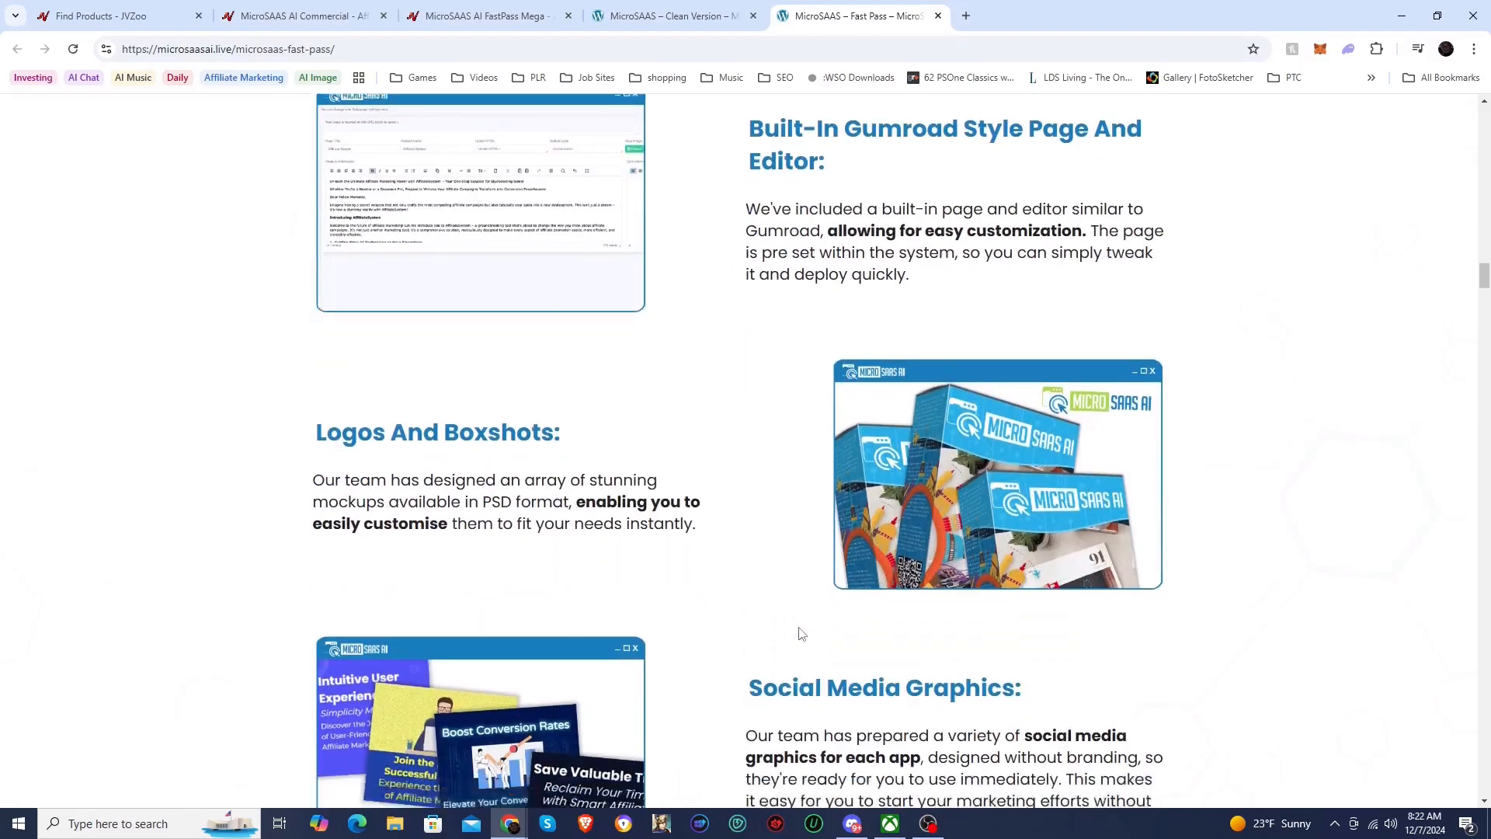